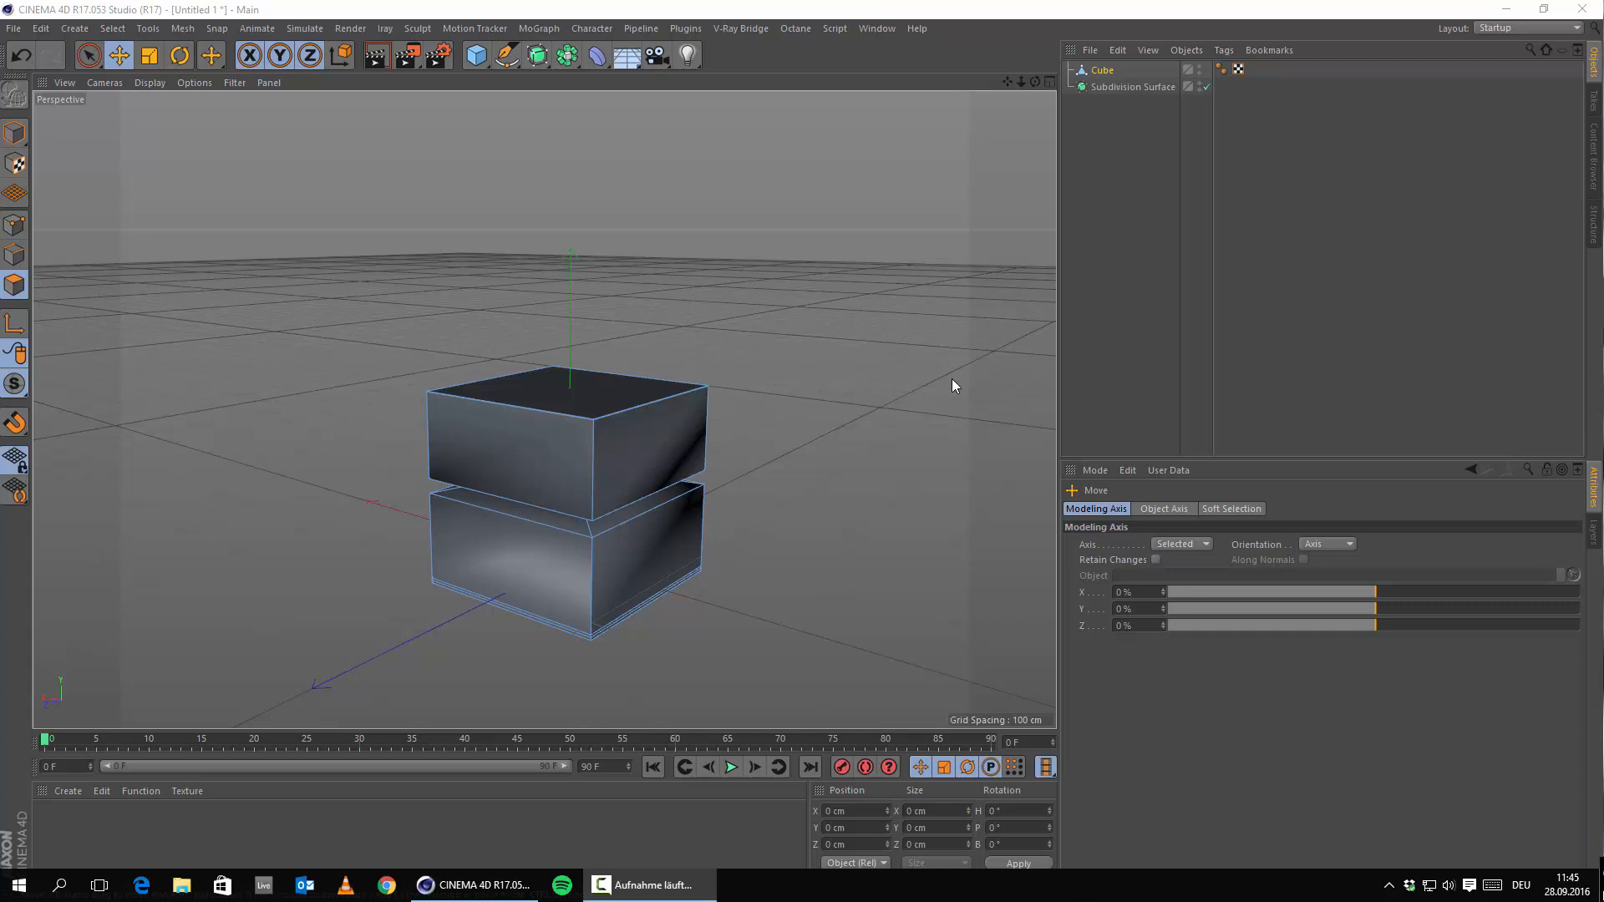
Step: Delete the Cube and the Subdivision Surface from the scene
click(1099, 76)
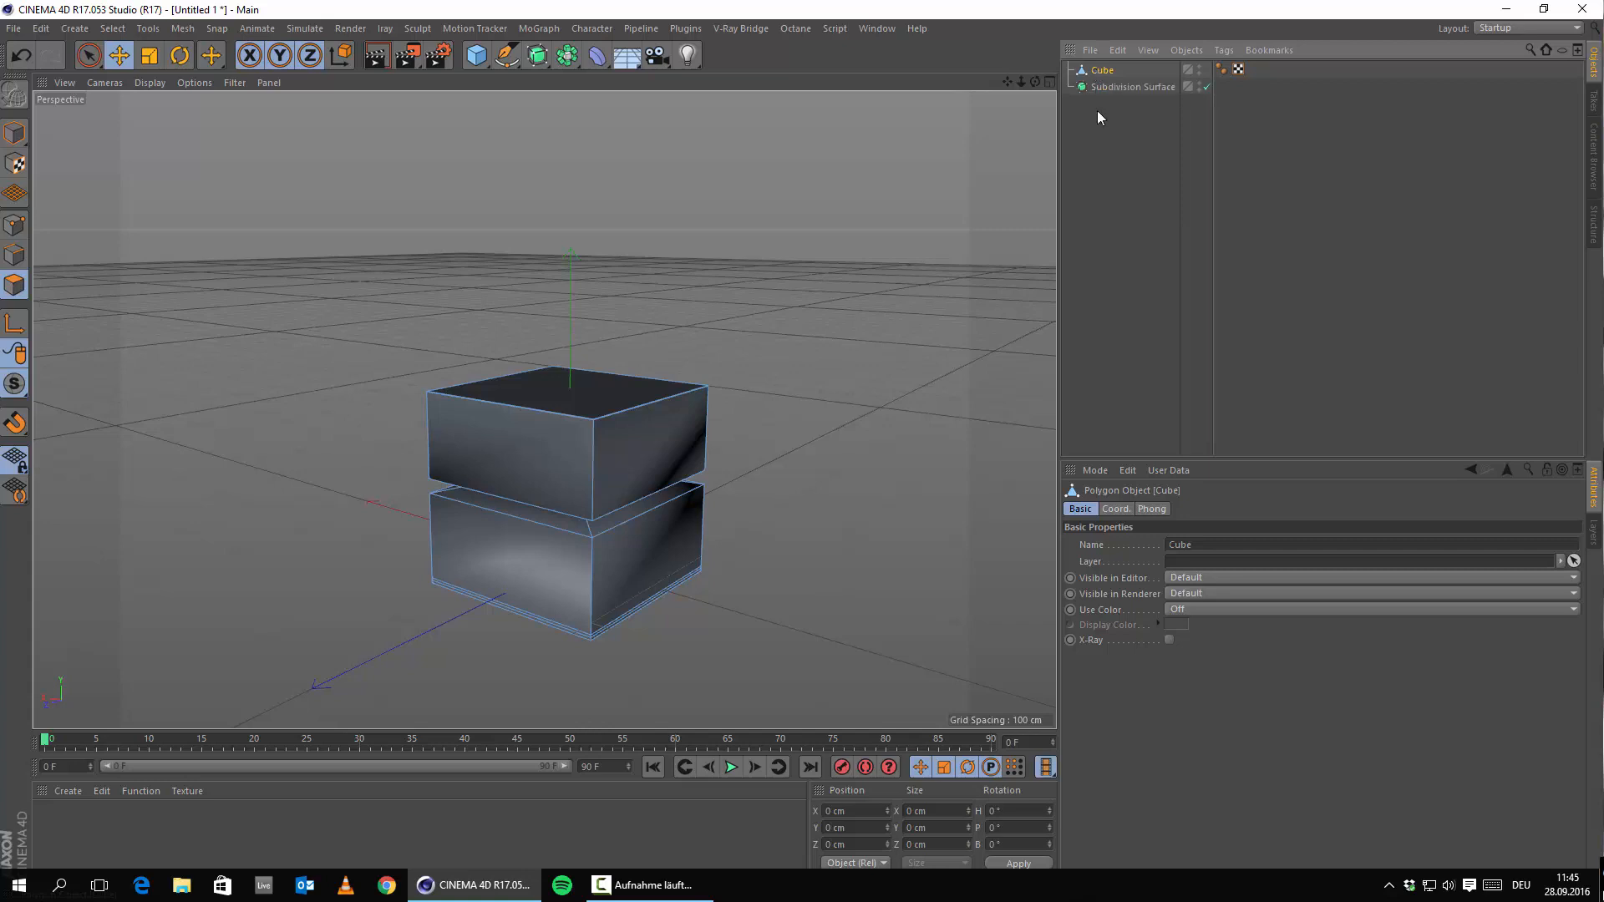
key(Delete)
click(1100, 67)
key(Delete)
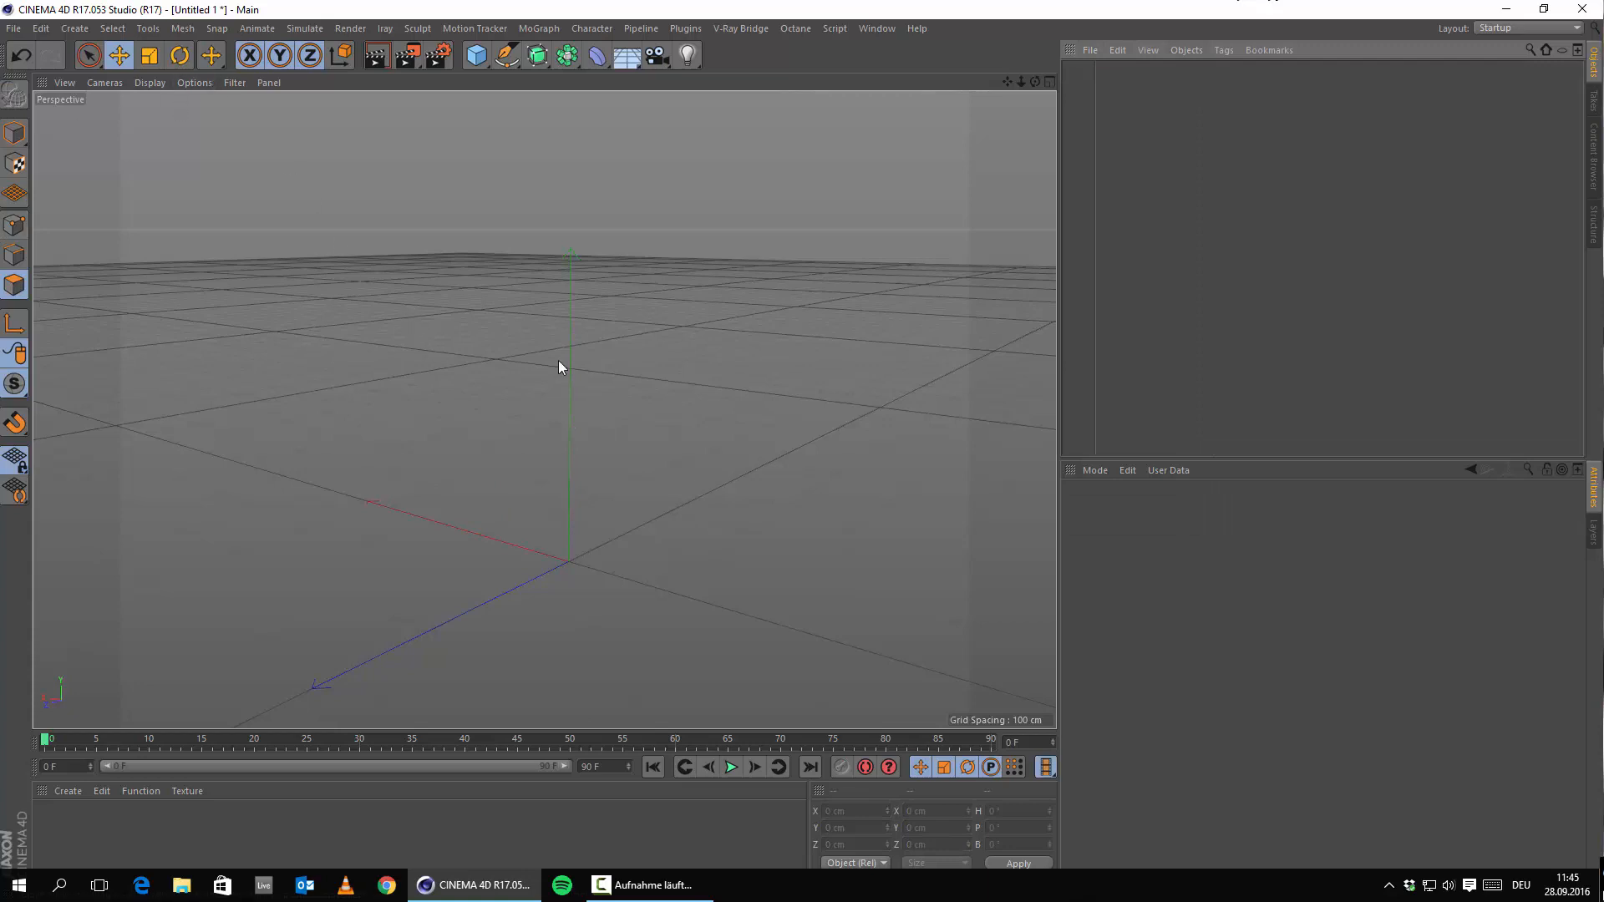
Step: Switch to the four-view layout and maximize the Top view
middle_click(577, 347)
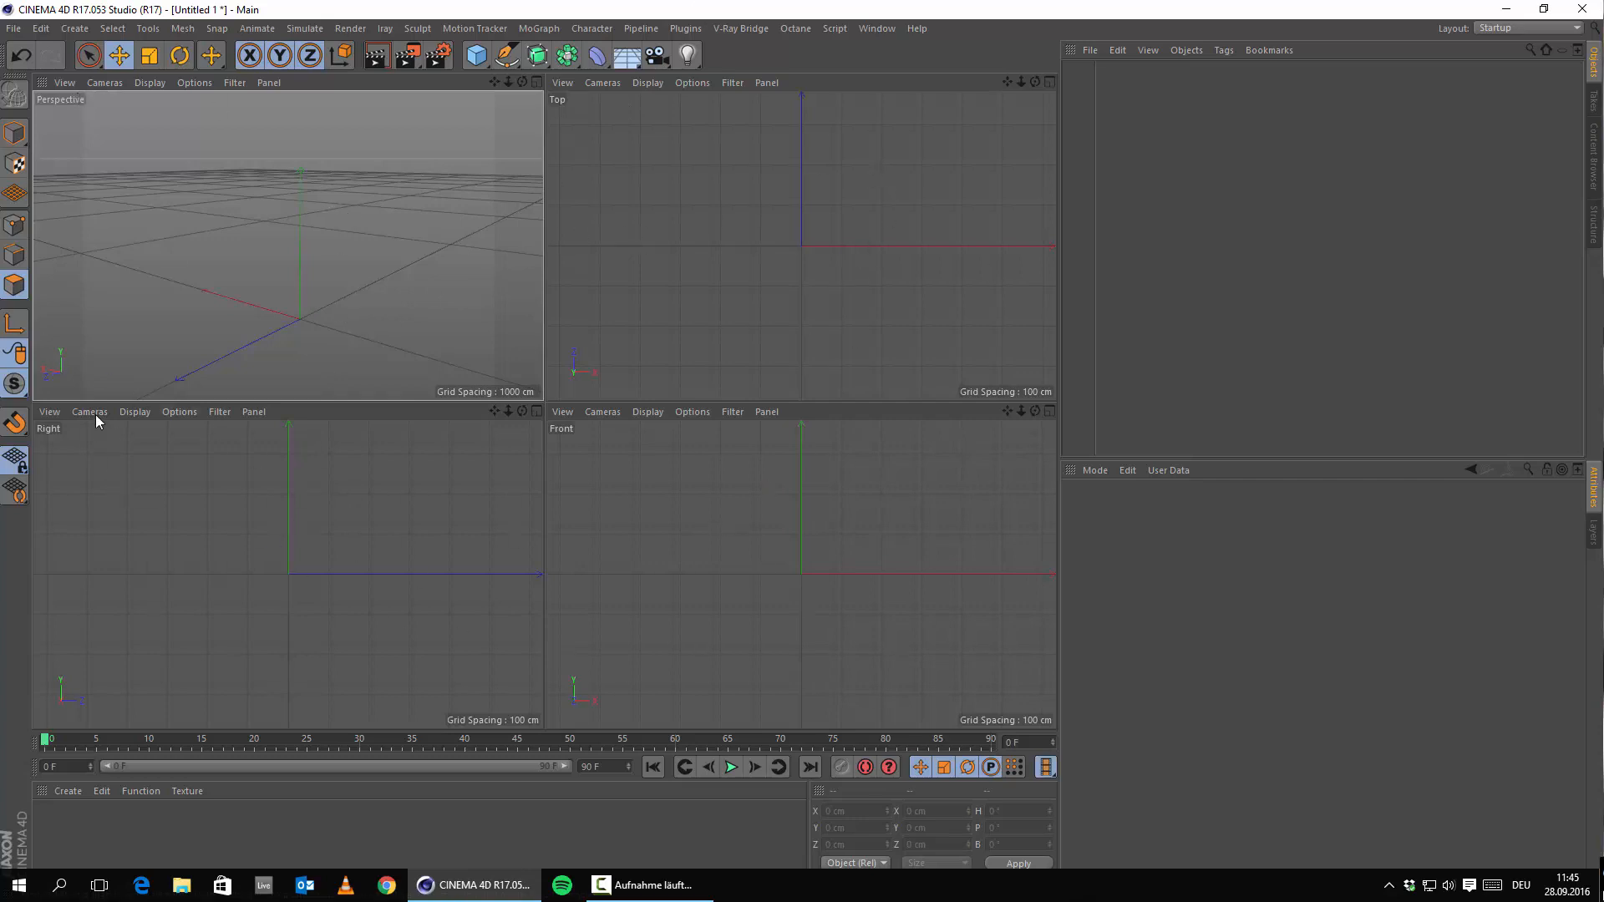
click(49, 411)
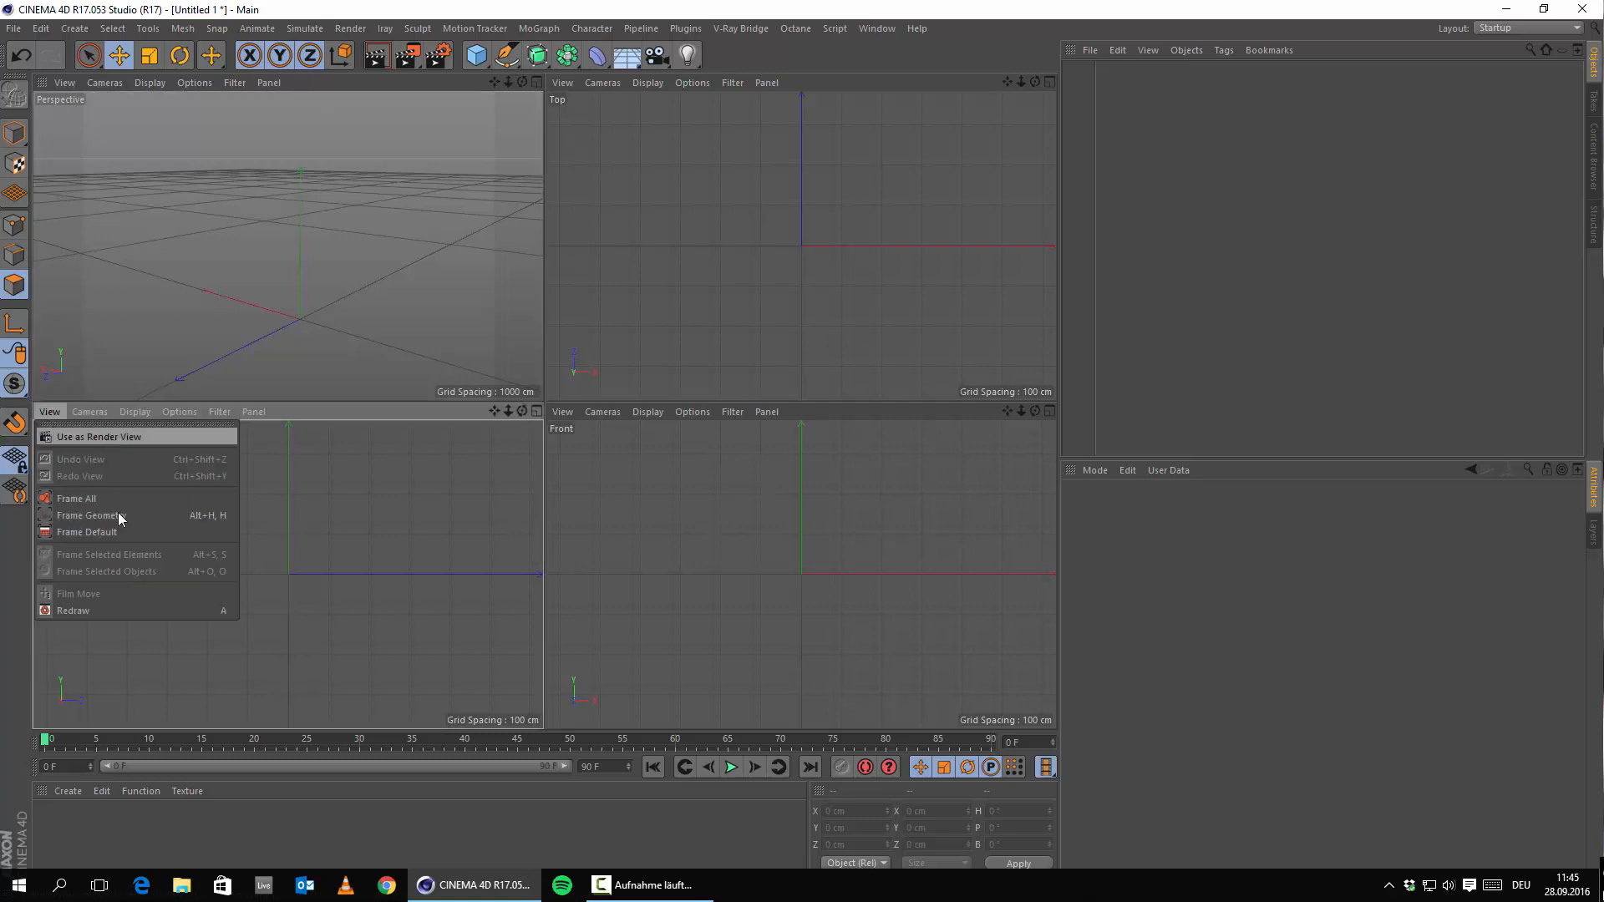
click(89, 412)
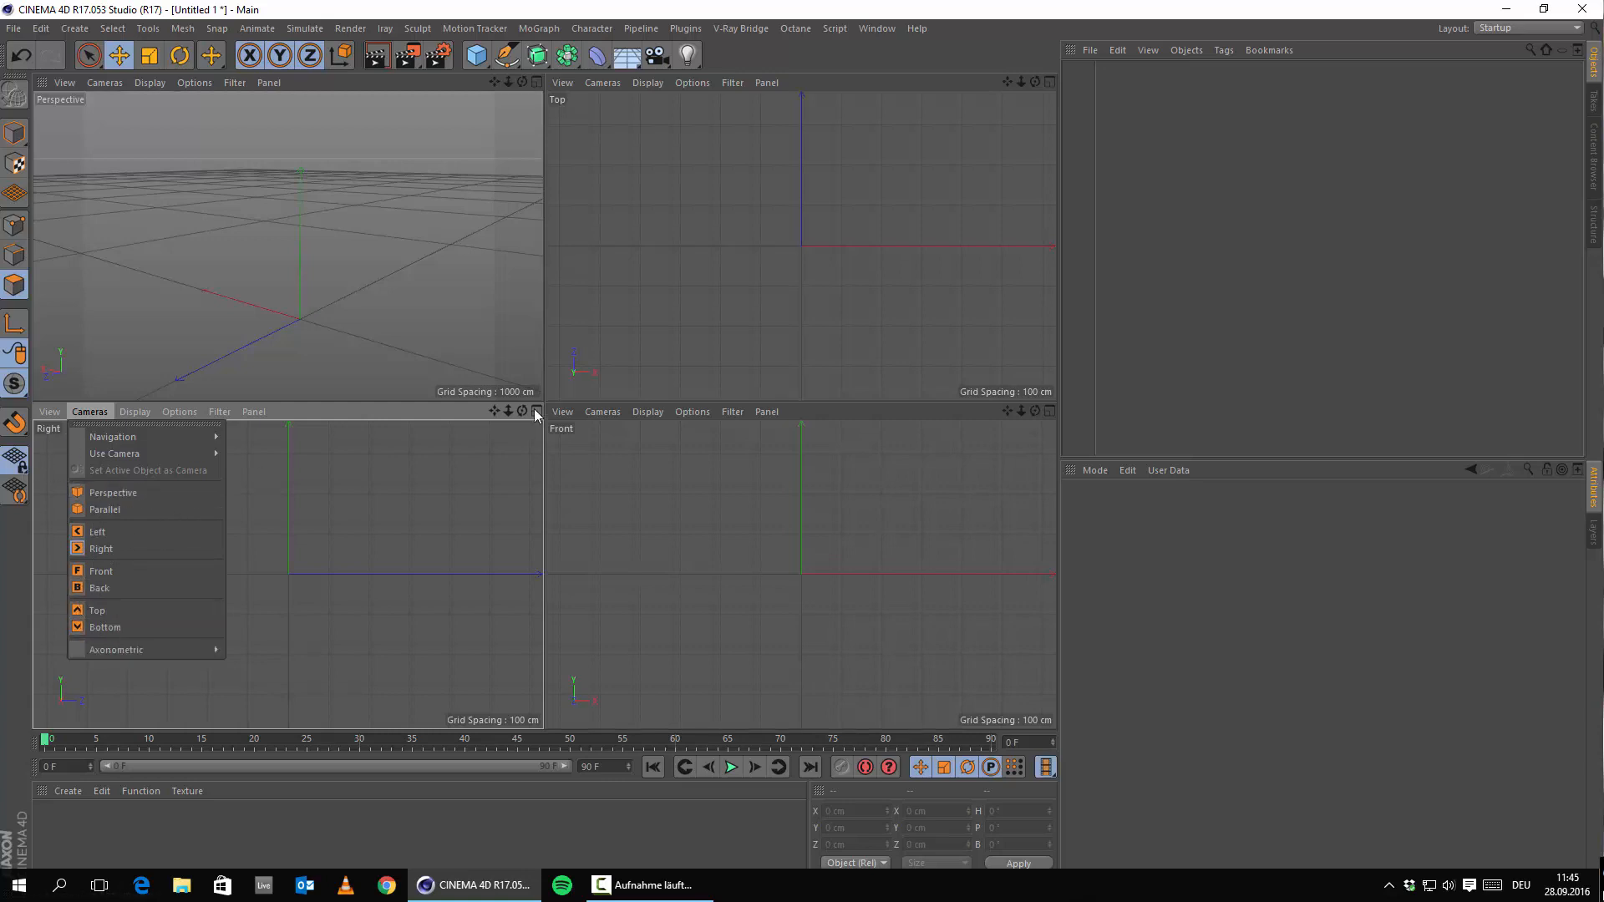
click(605, 411)
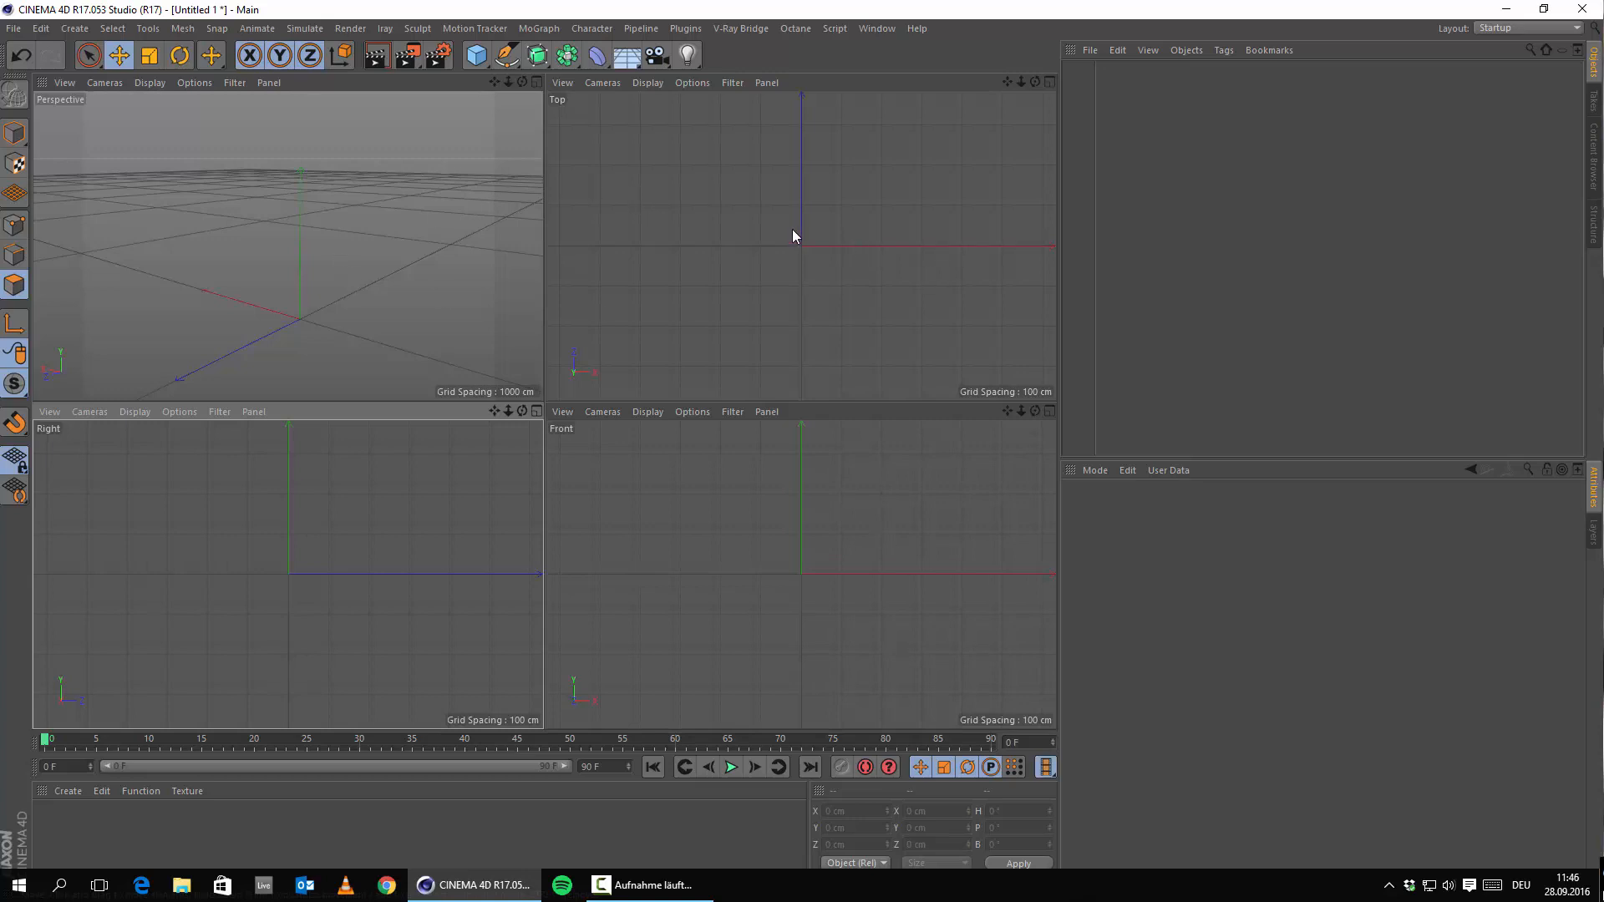
middle_click(809, 249)
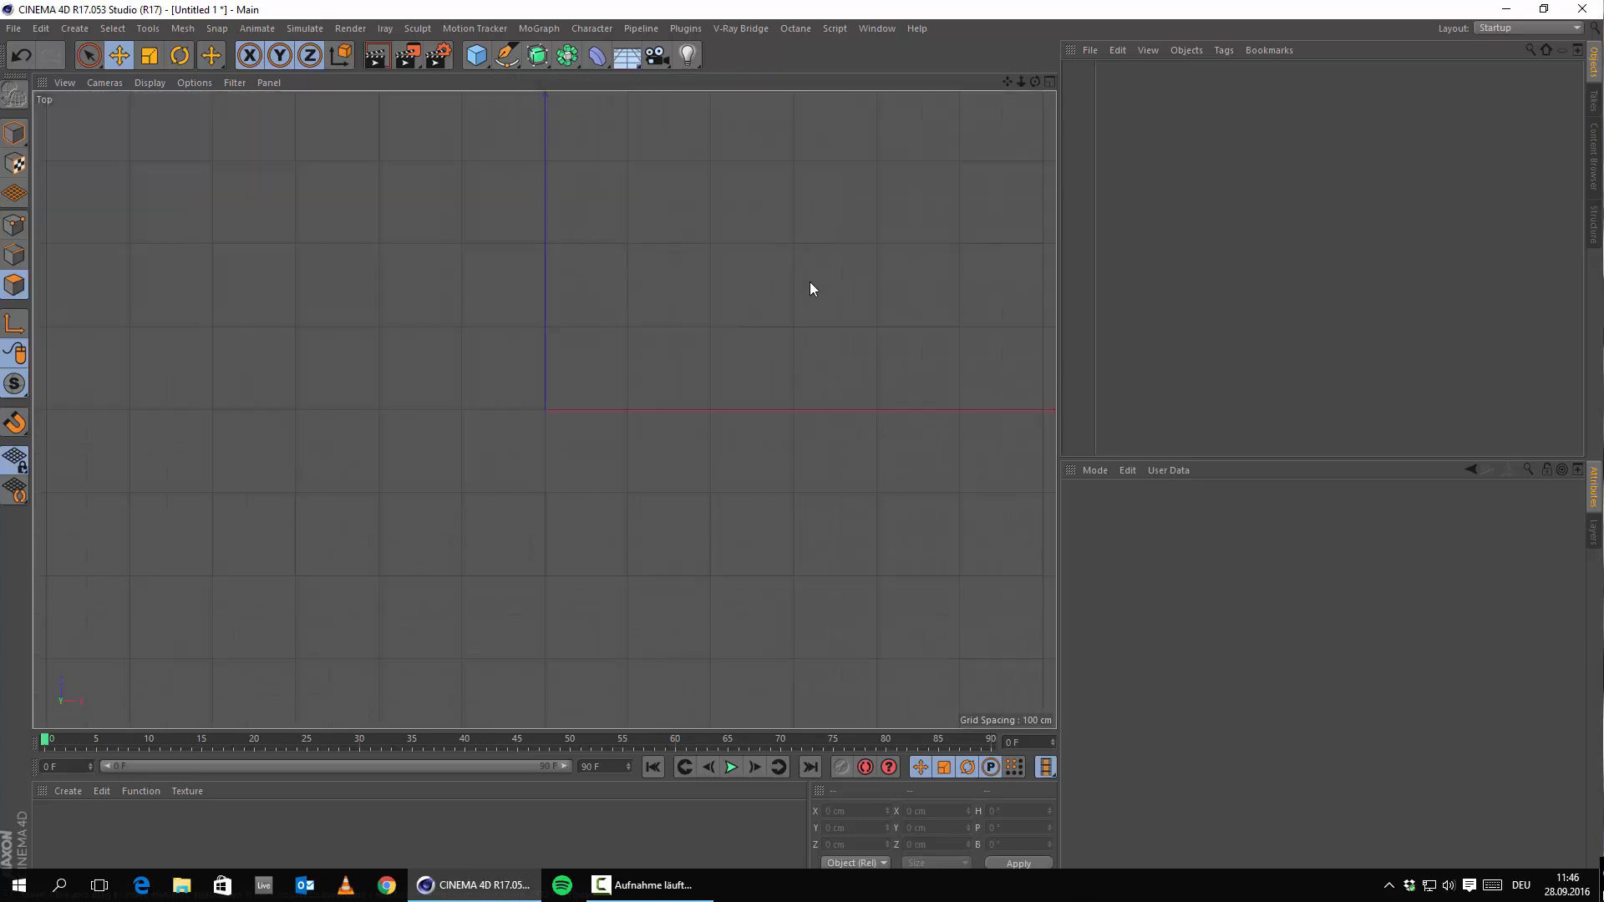
Step: Load iPhone6s.jpg from the Chapter 5 - Sub-D Modelling folder as the Top viewport's background image
click(182, 87)
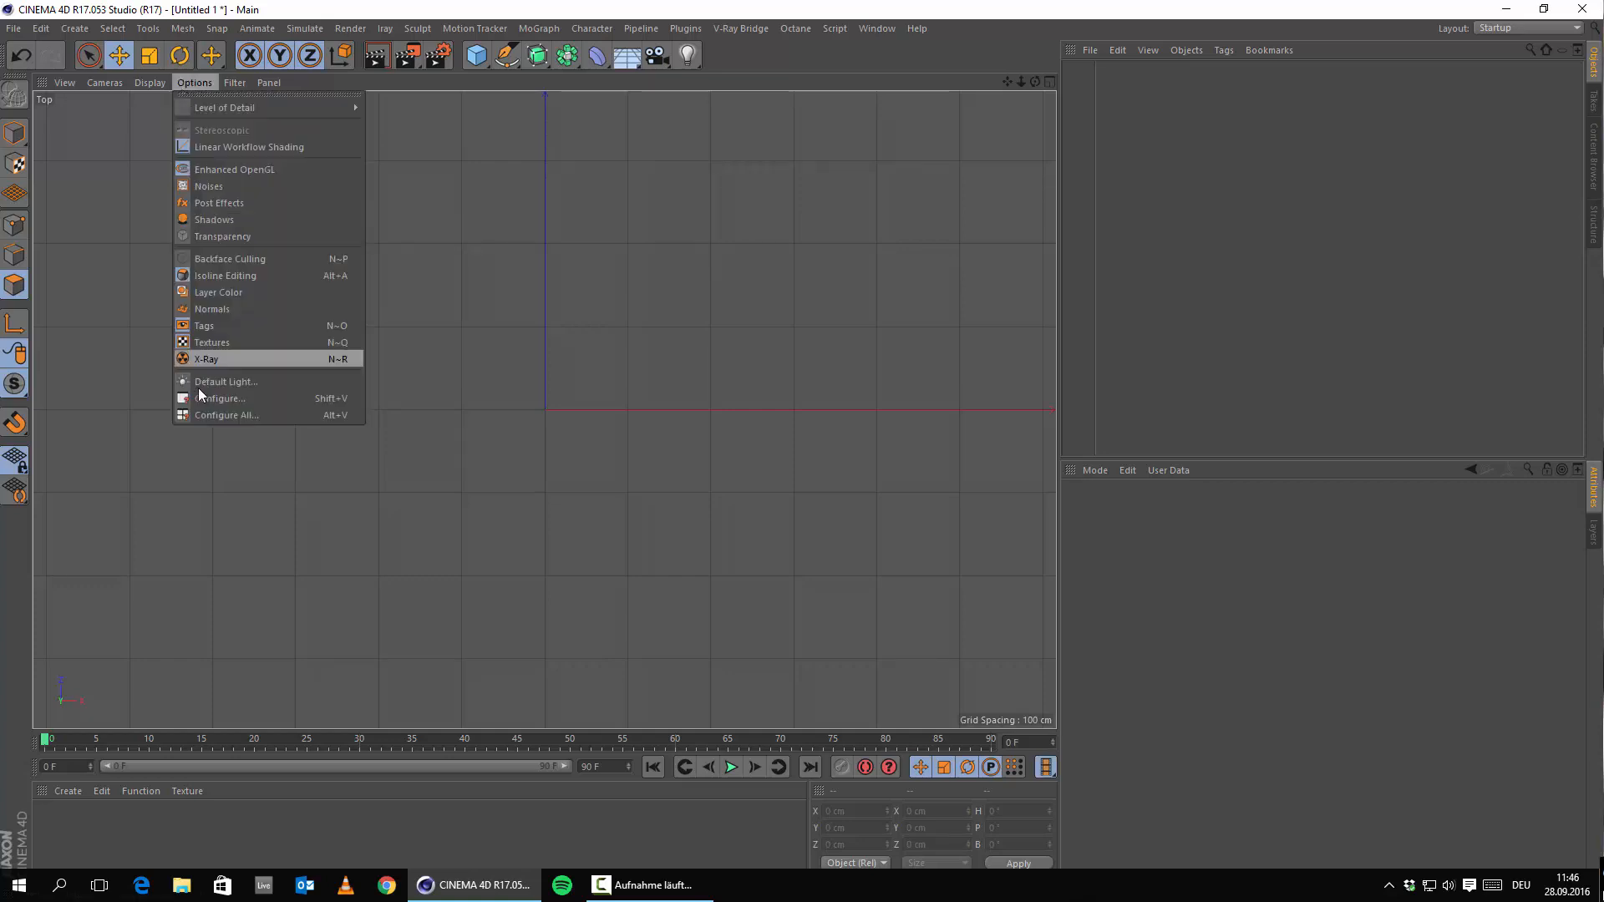
click(229, 398)
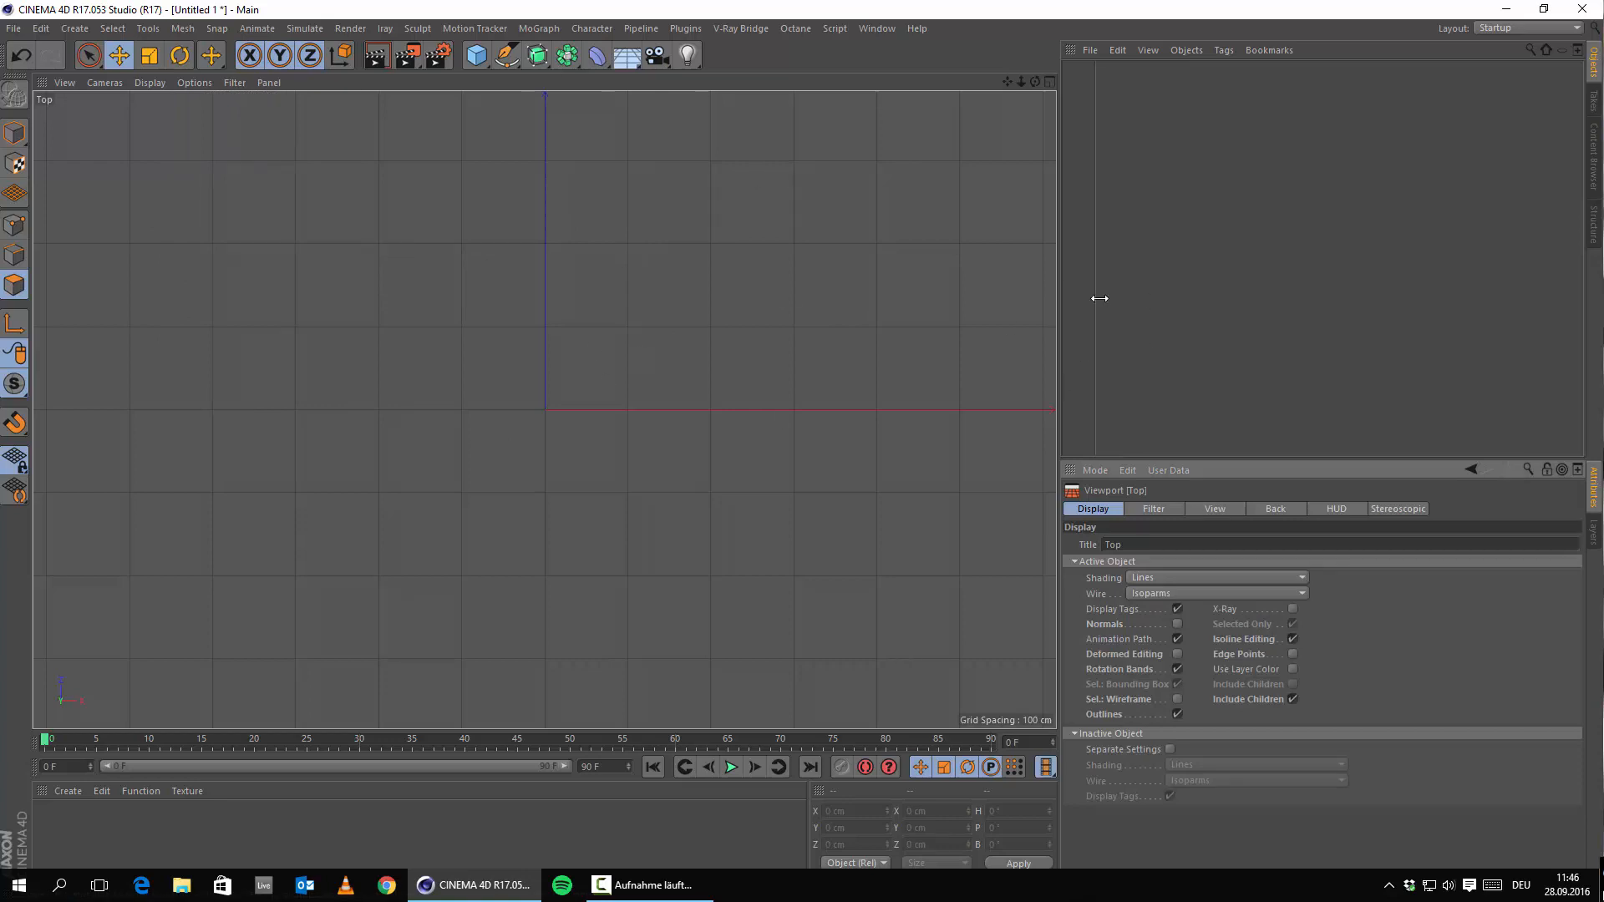
click(1274, 511)
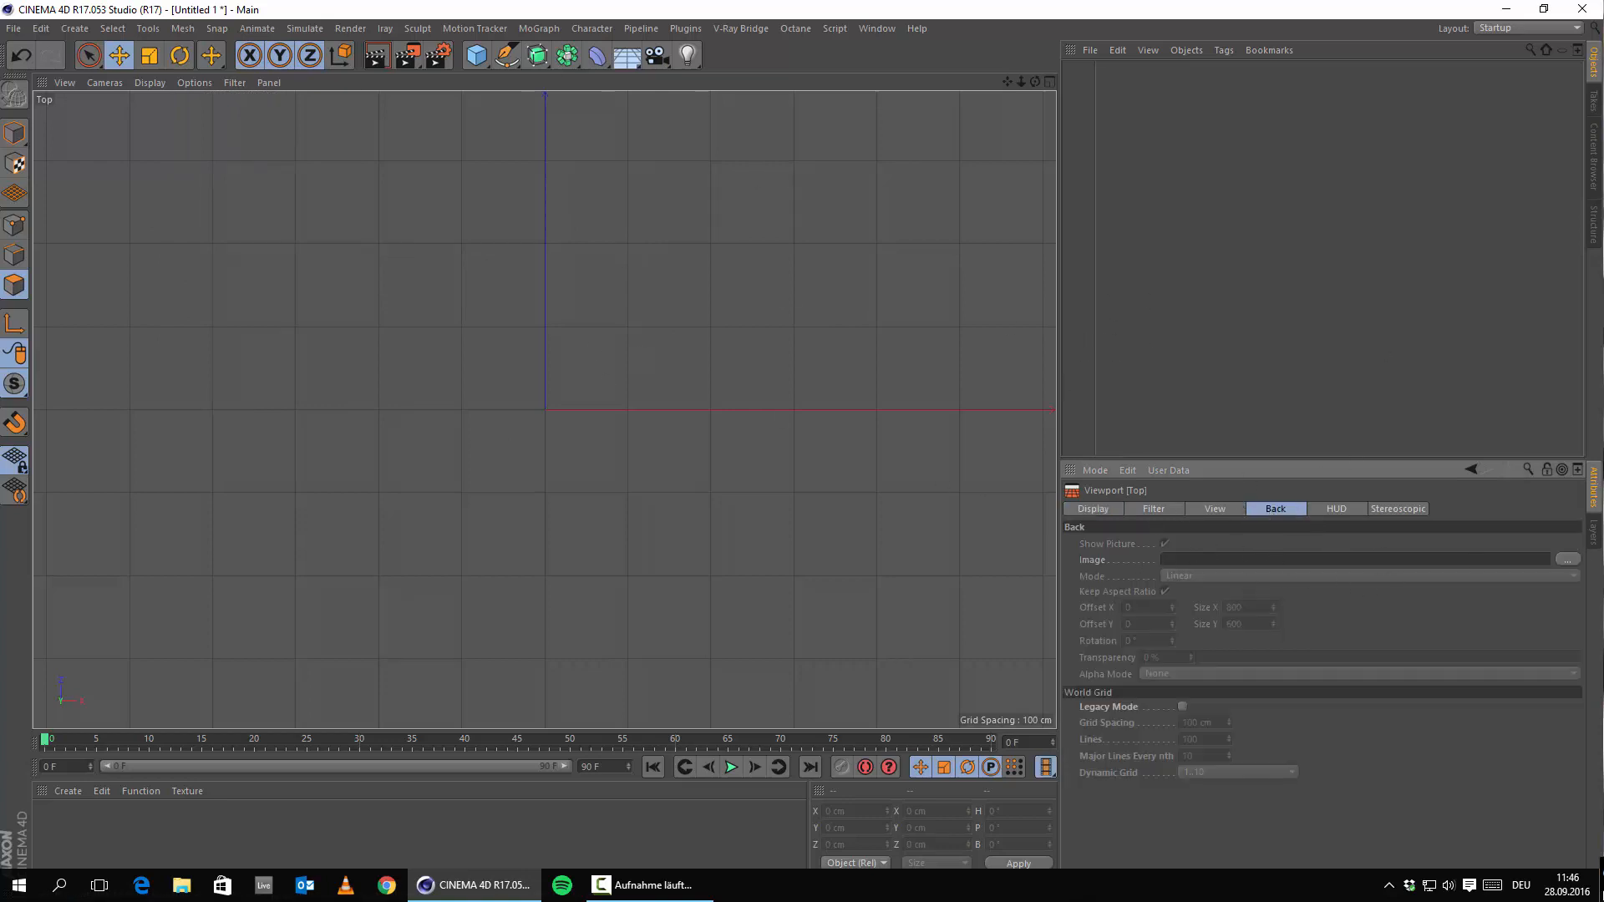
click(1567, 560)
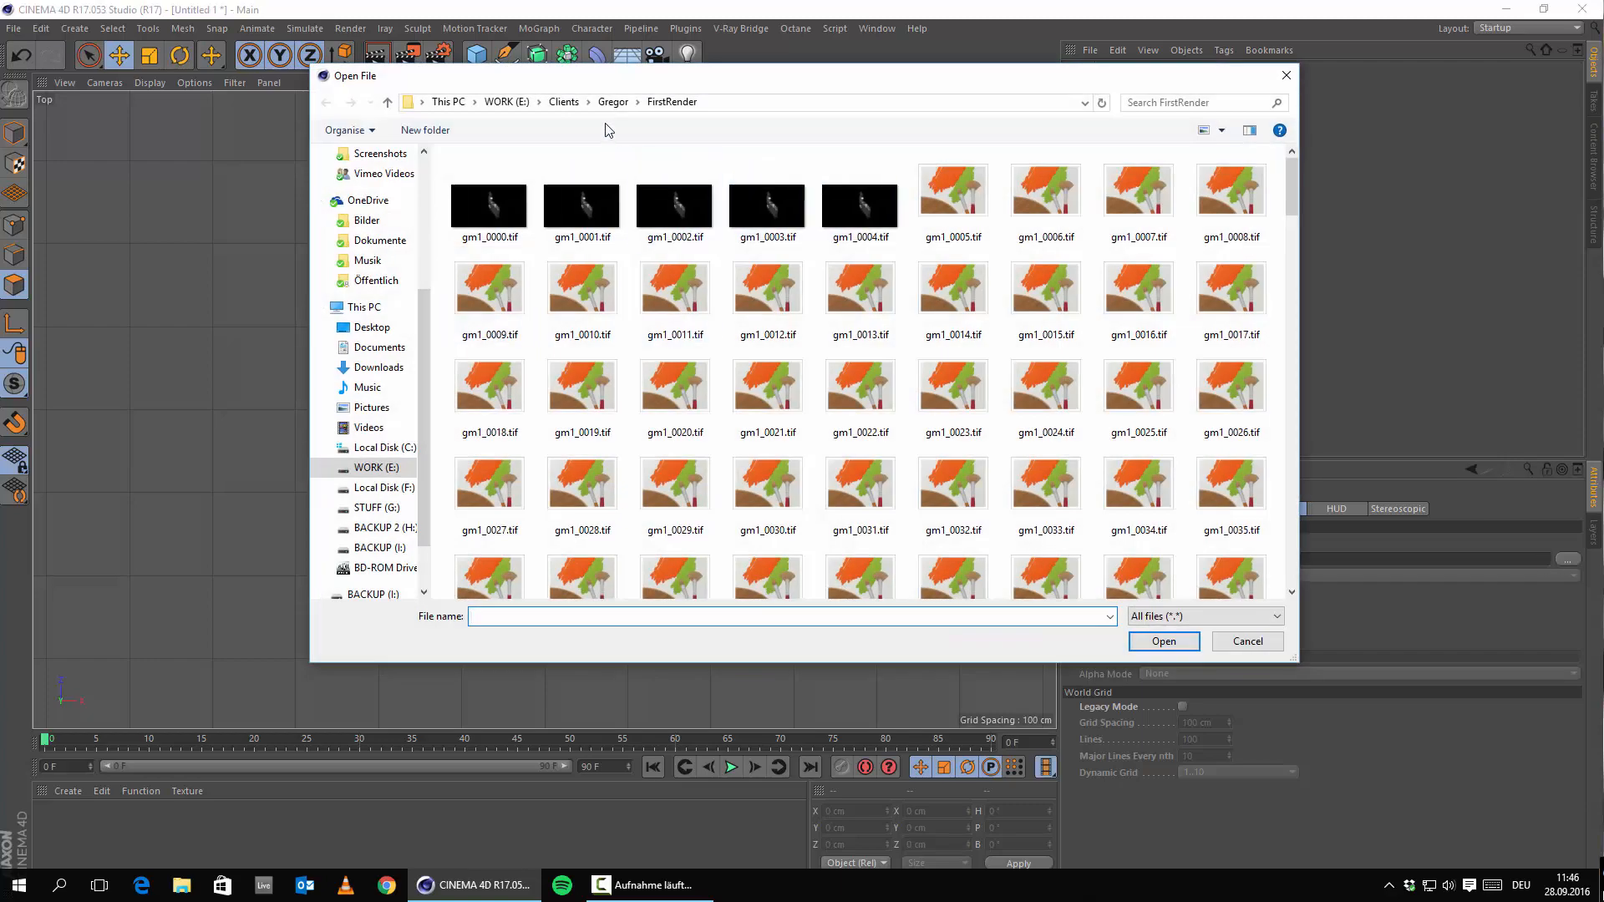
click(557, 102)
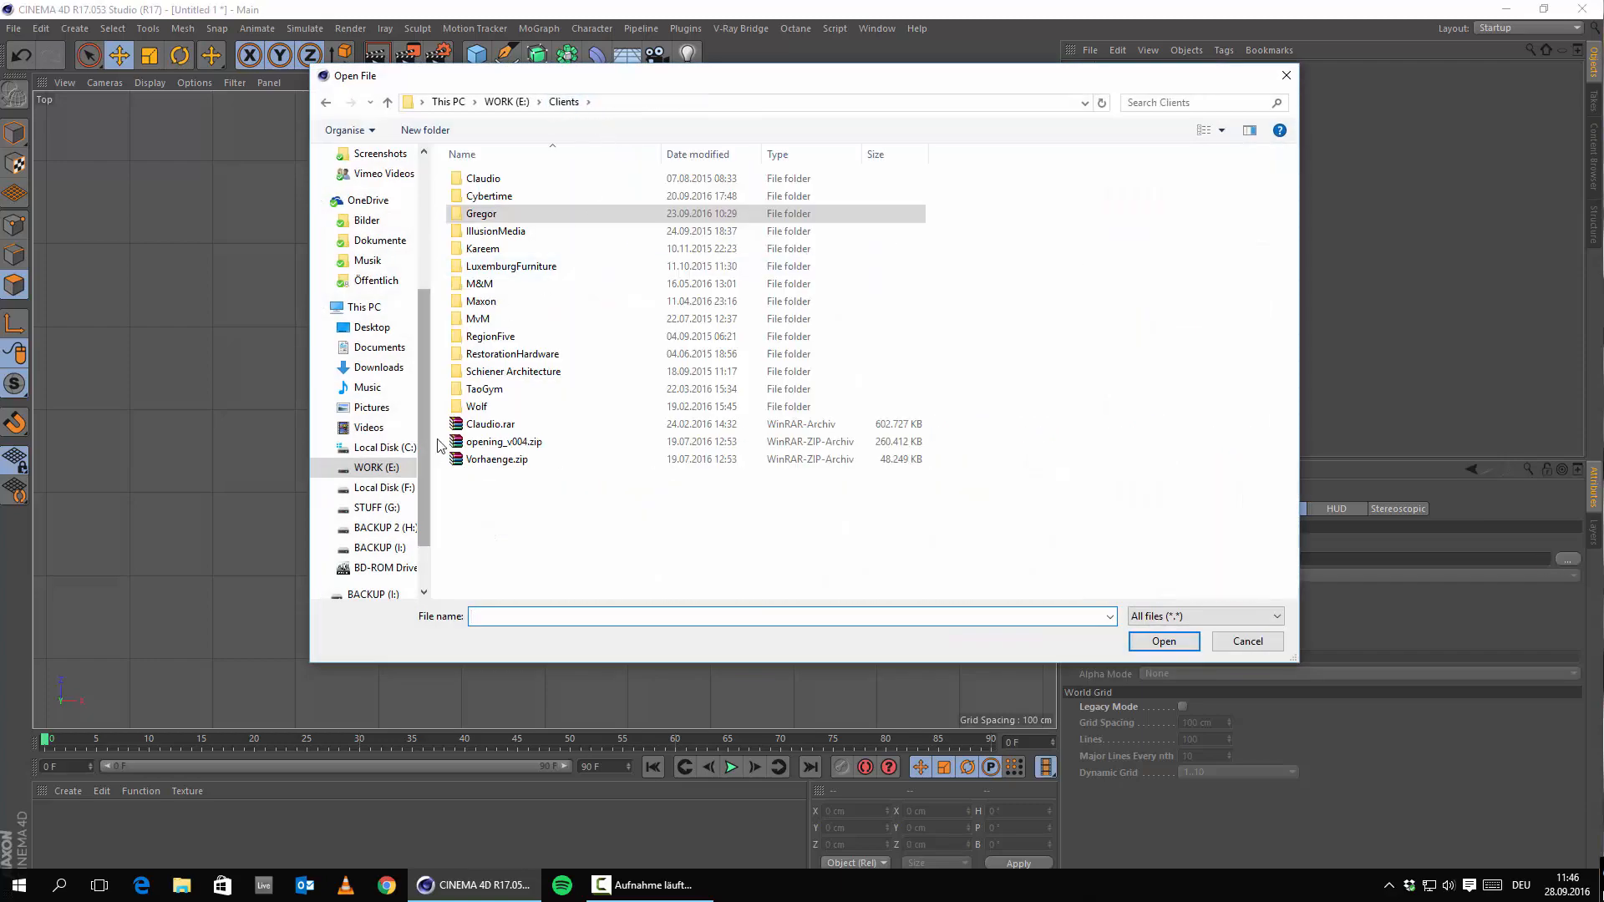
click(506, 102)
double_click(492, 407)
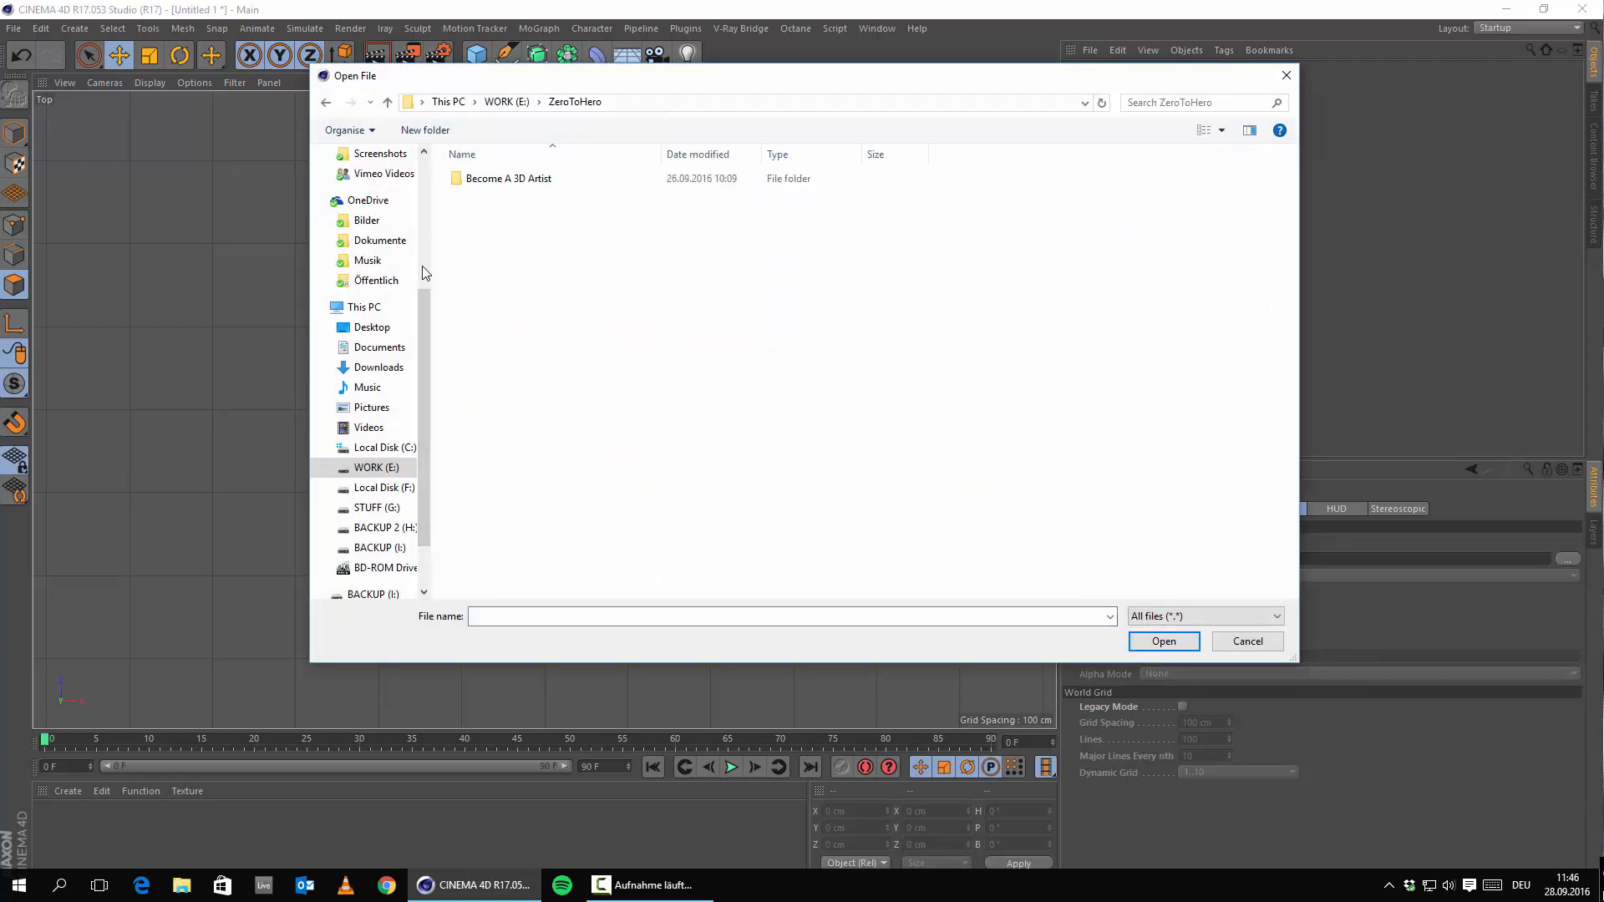
double_click(535, 183)
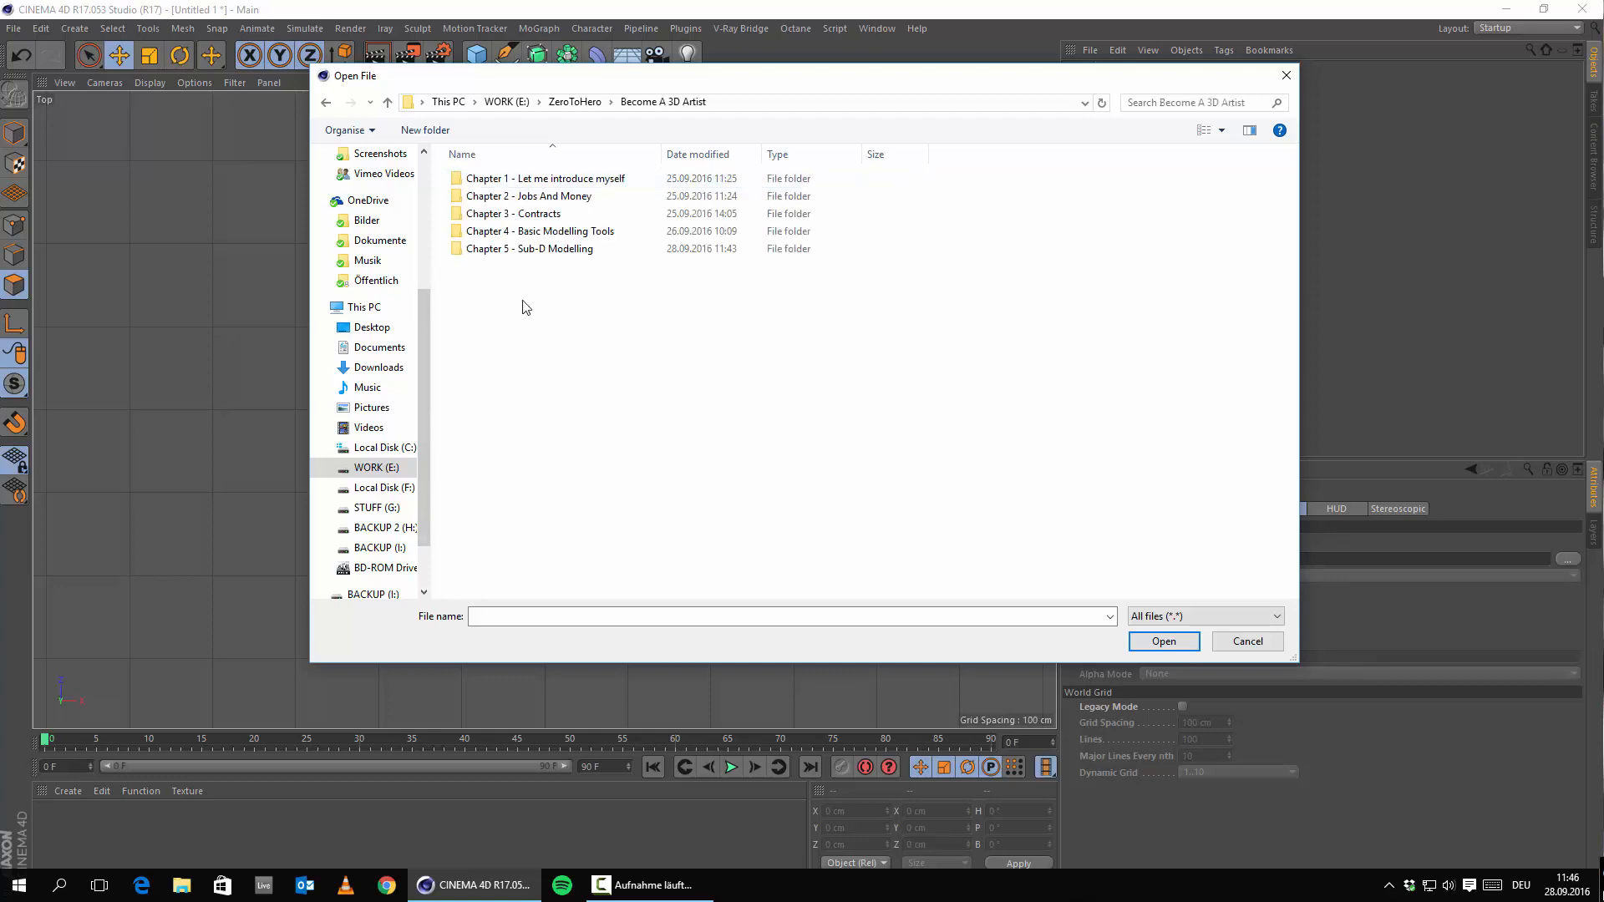
double_click(577, 250)
click(573, 234)
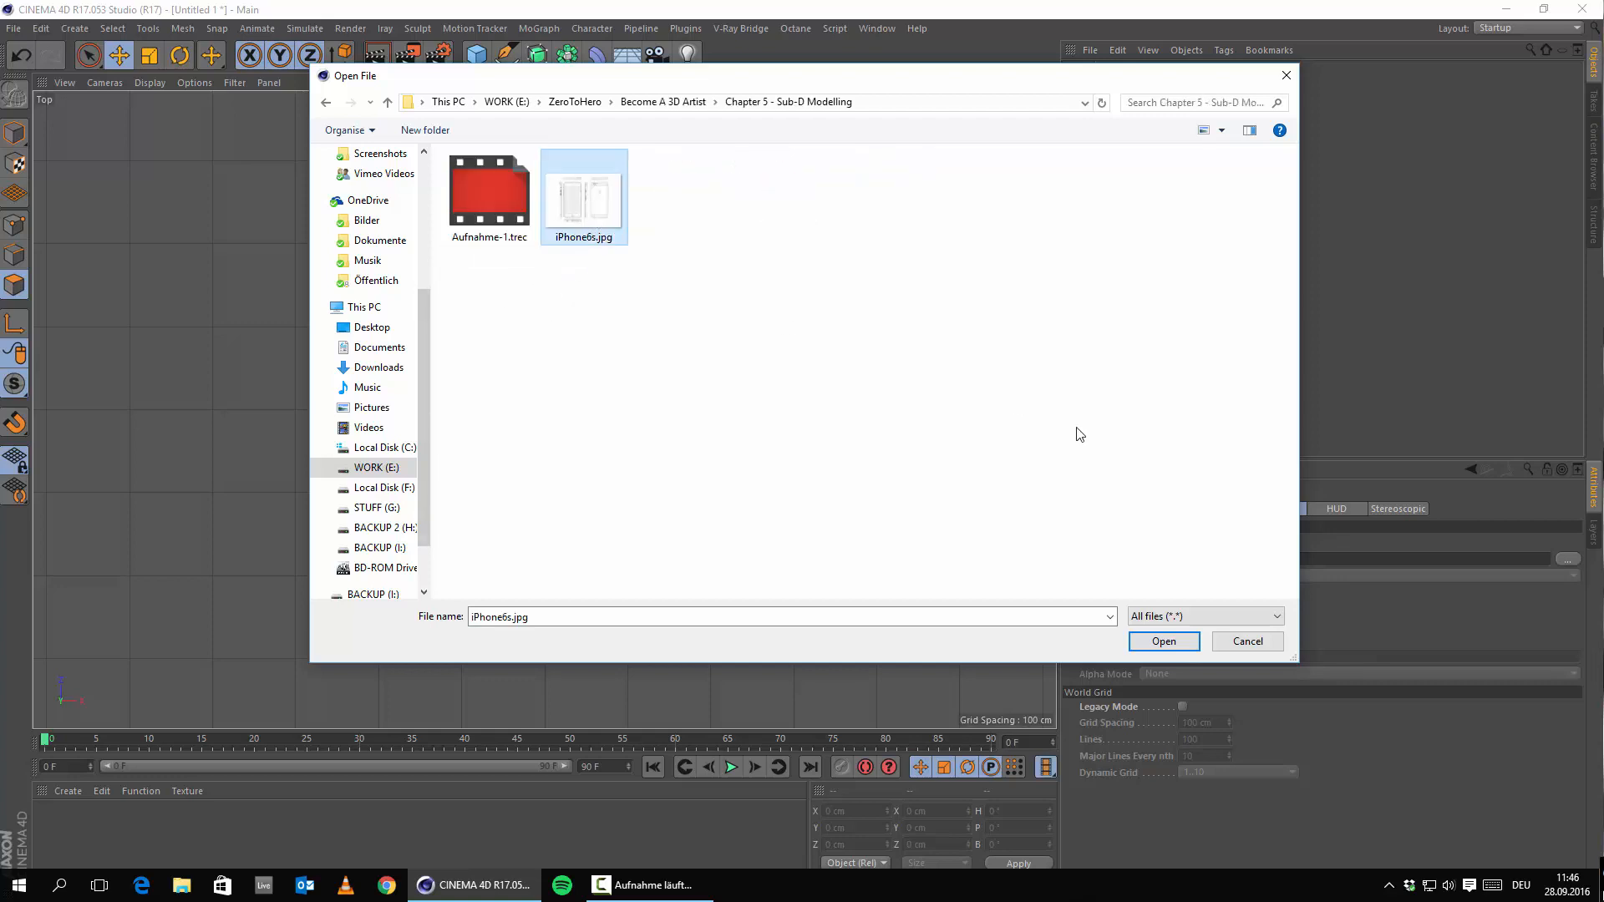
click(1153, 640)
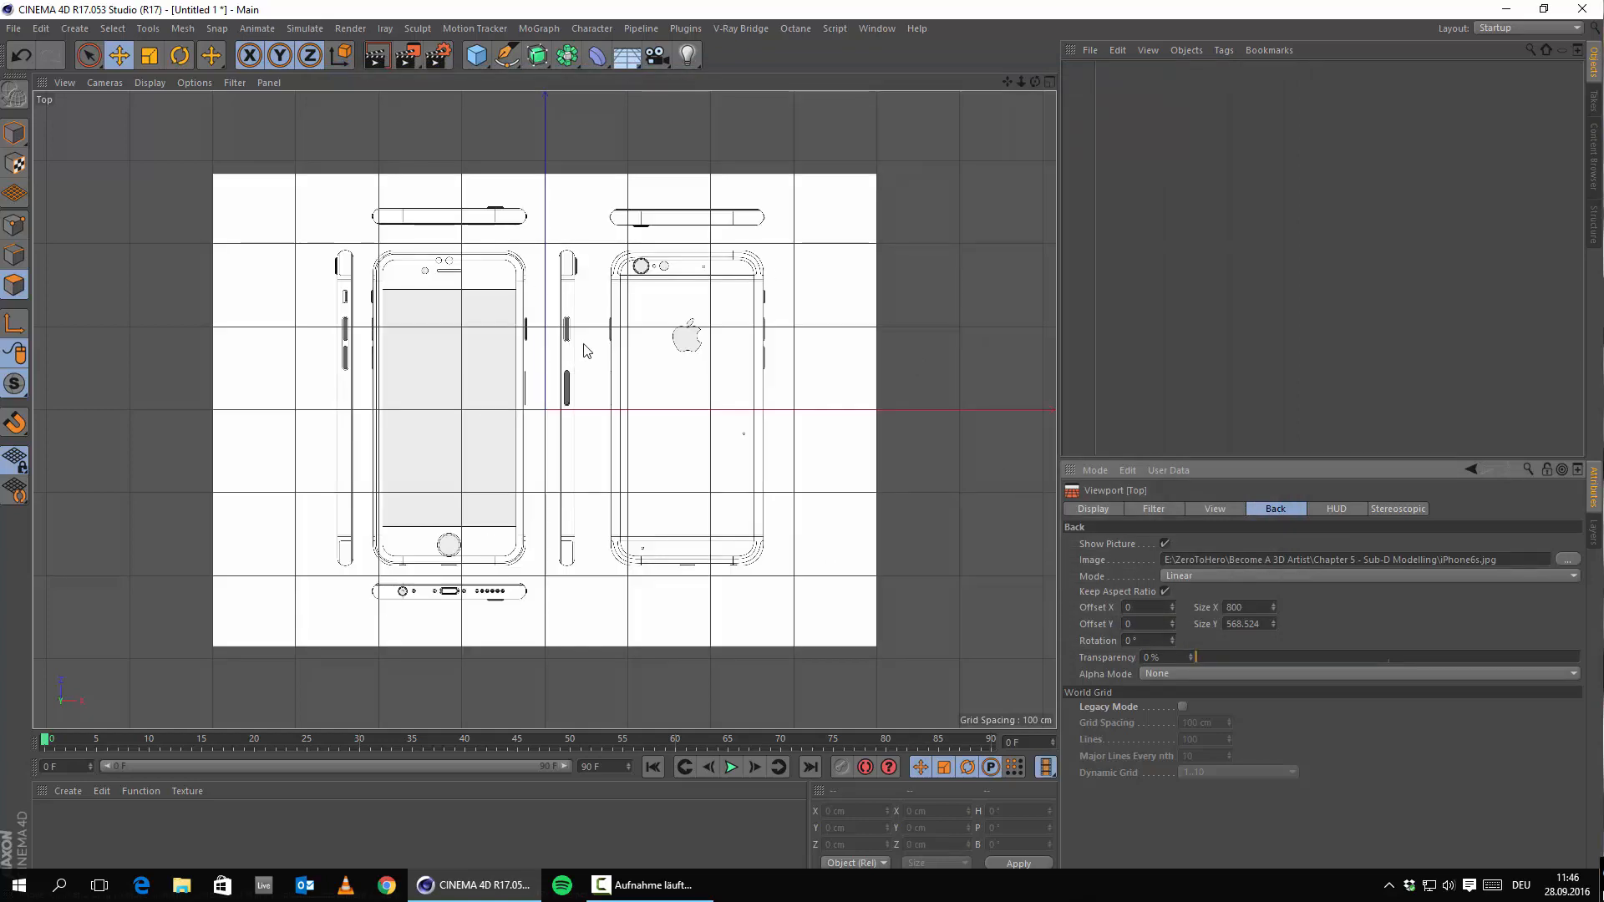
Step: Examine the front, side, back and bottom drawings of the phone on the background blueprint
scroll(518, 307, up, 1)
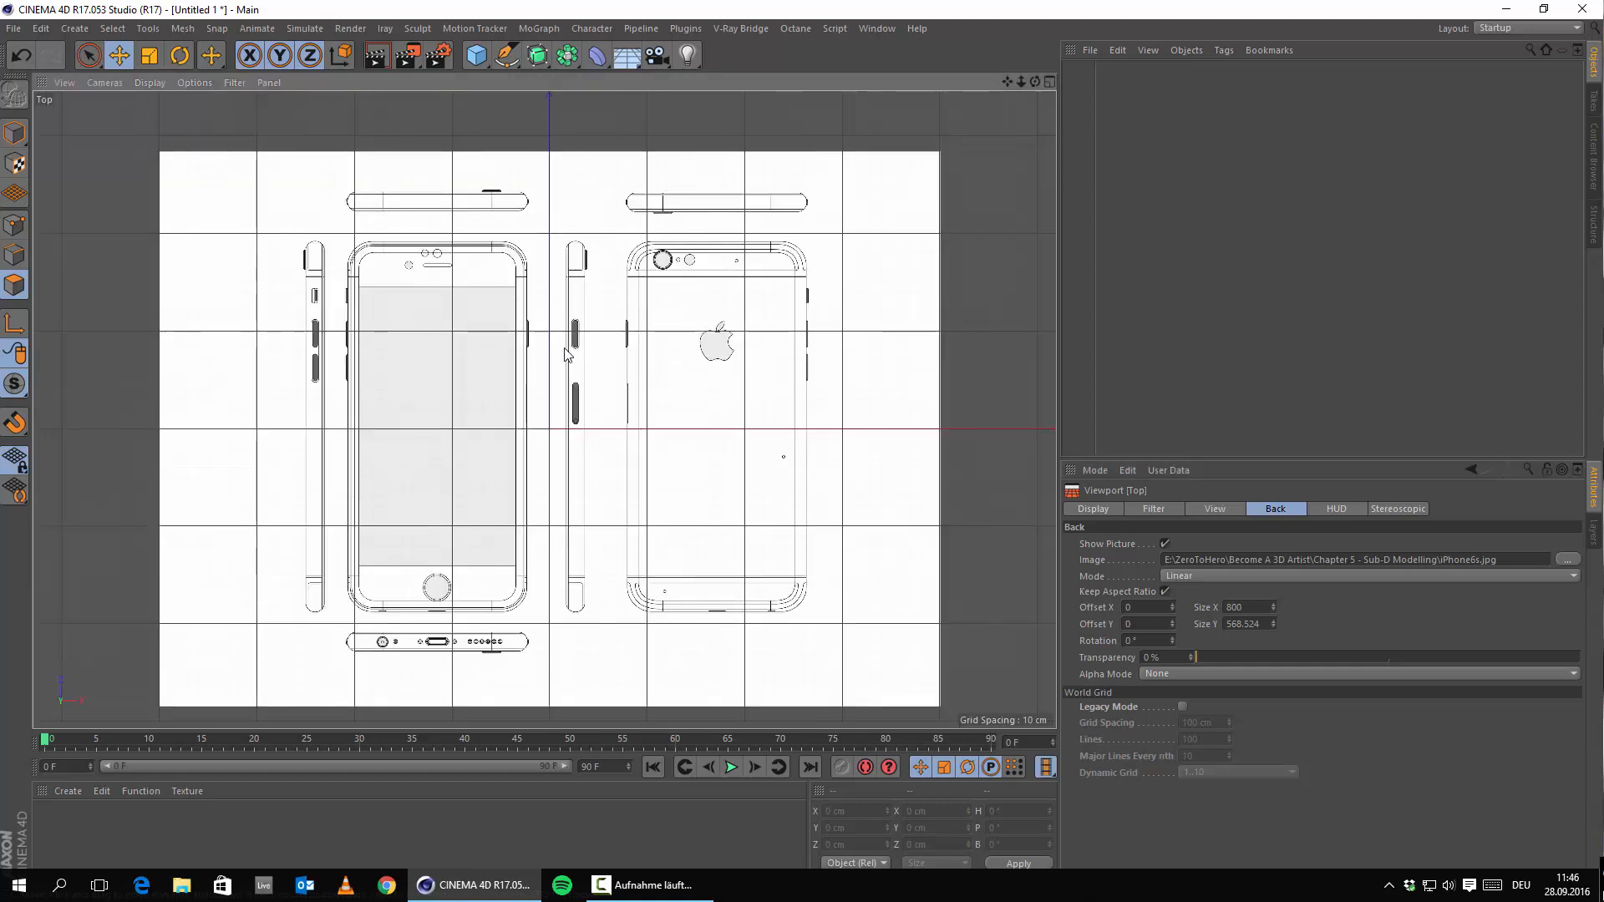
scroll(568, 351, up, 3)
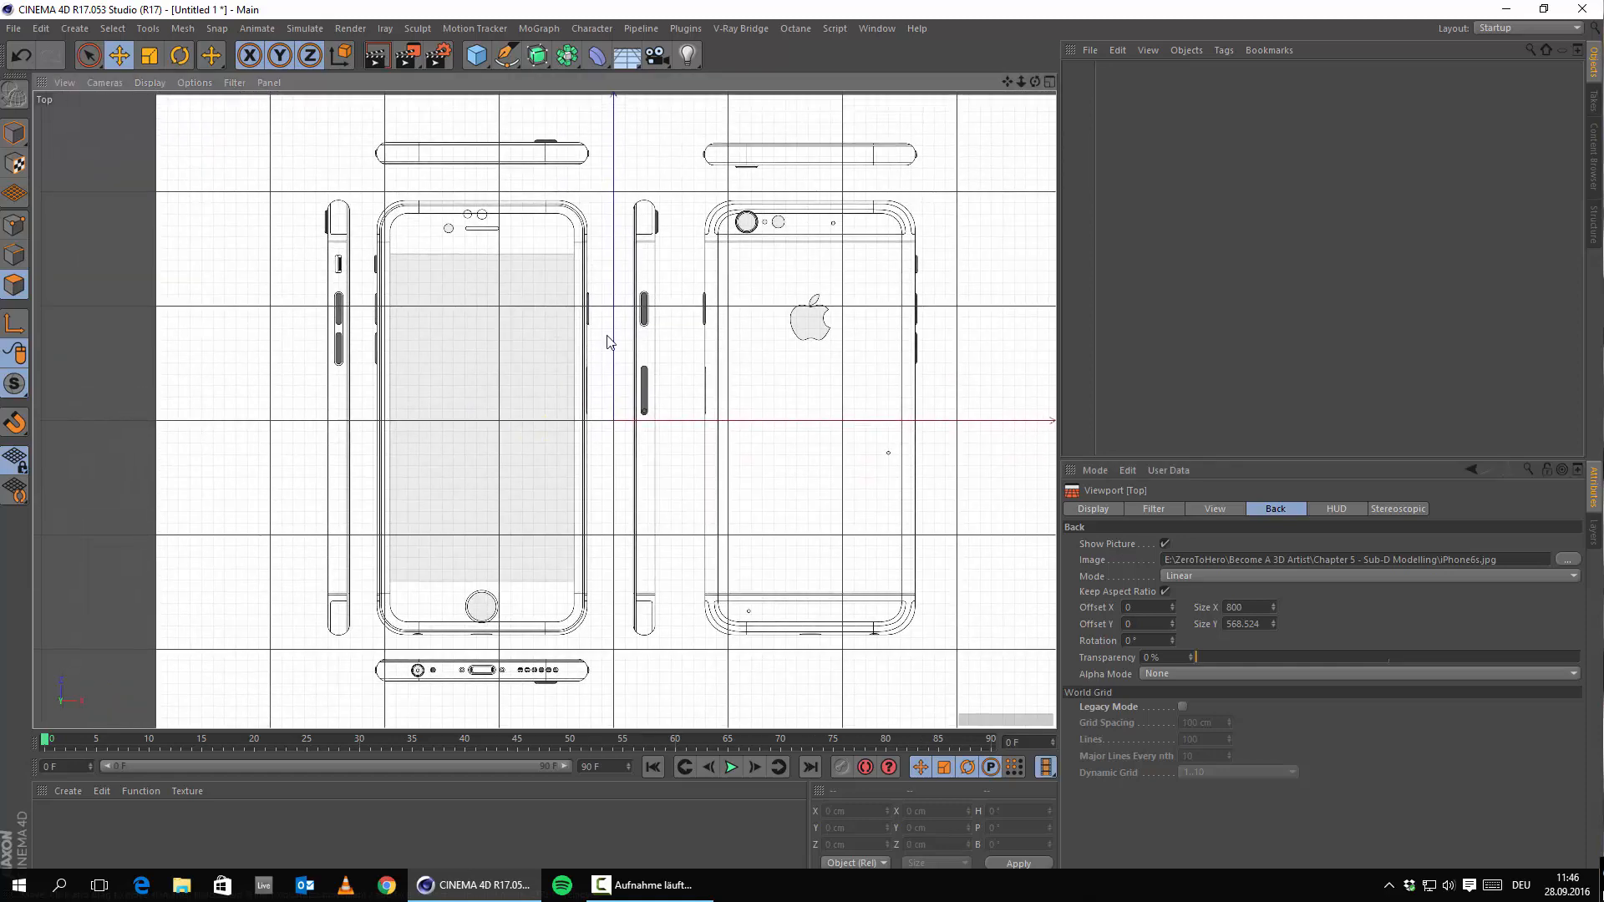
scroll(610, 351, up, 3)
scroll(642, 386, up, 2)
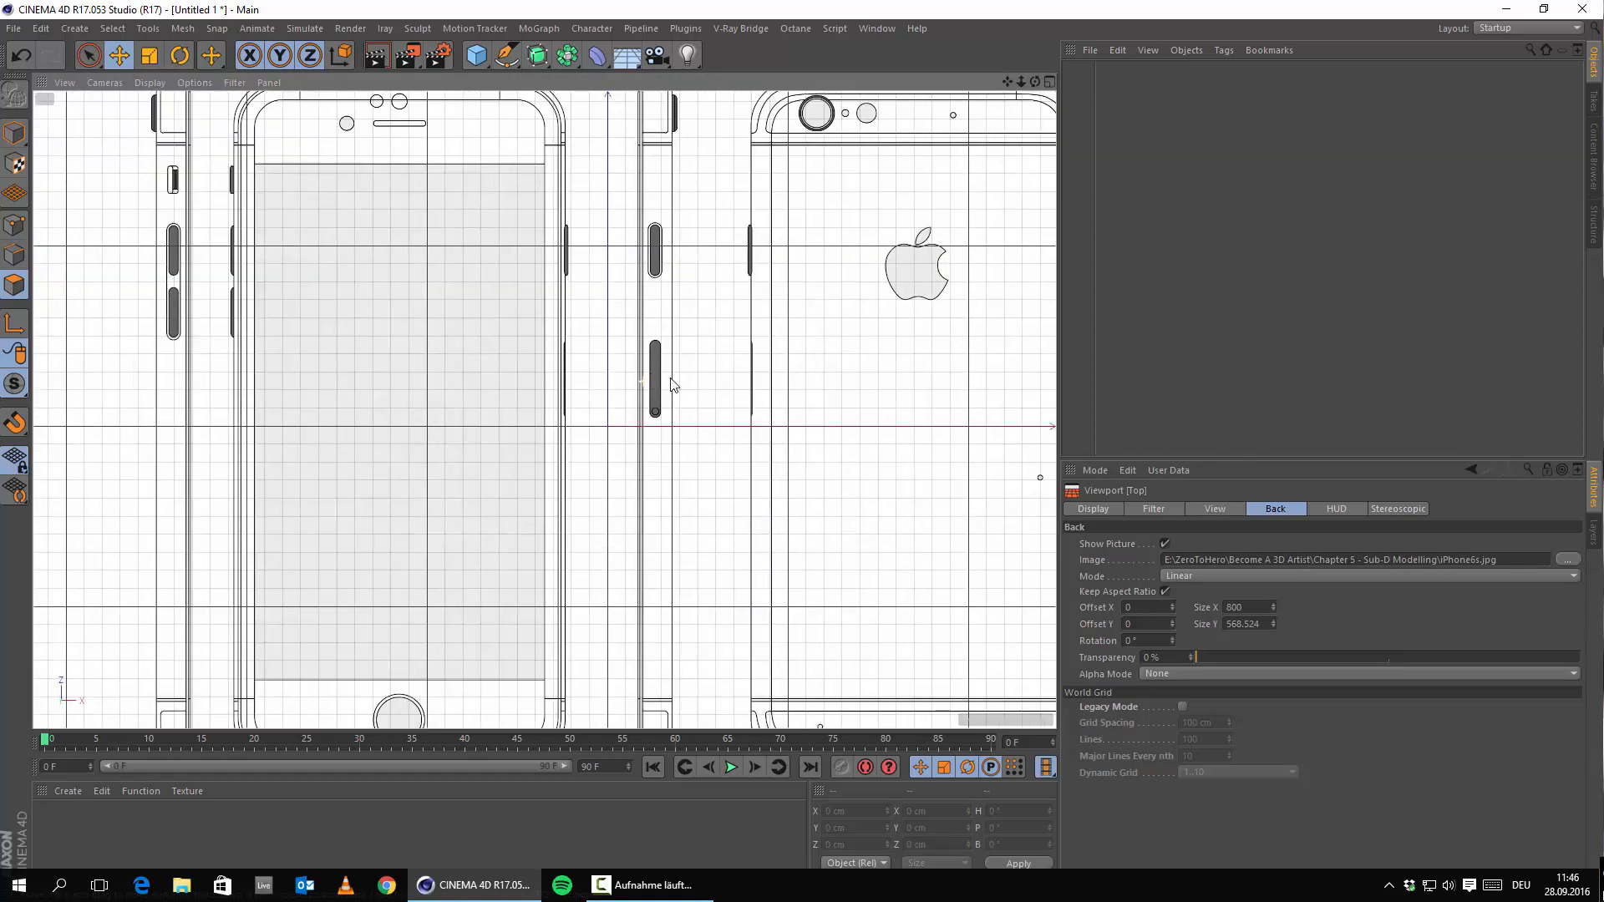
scroll(505, 393, down, 5)
scroll(619, 359, down, 5)
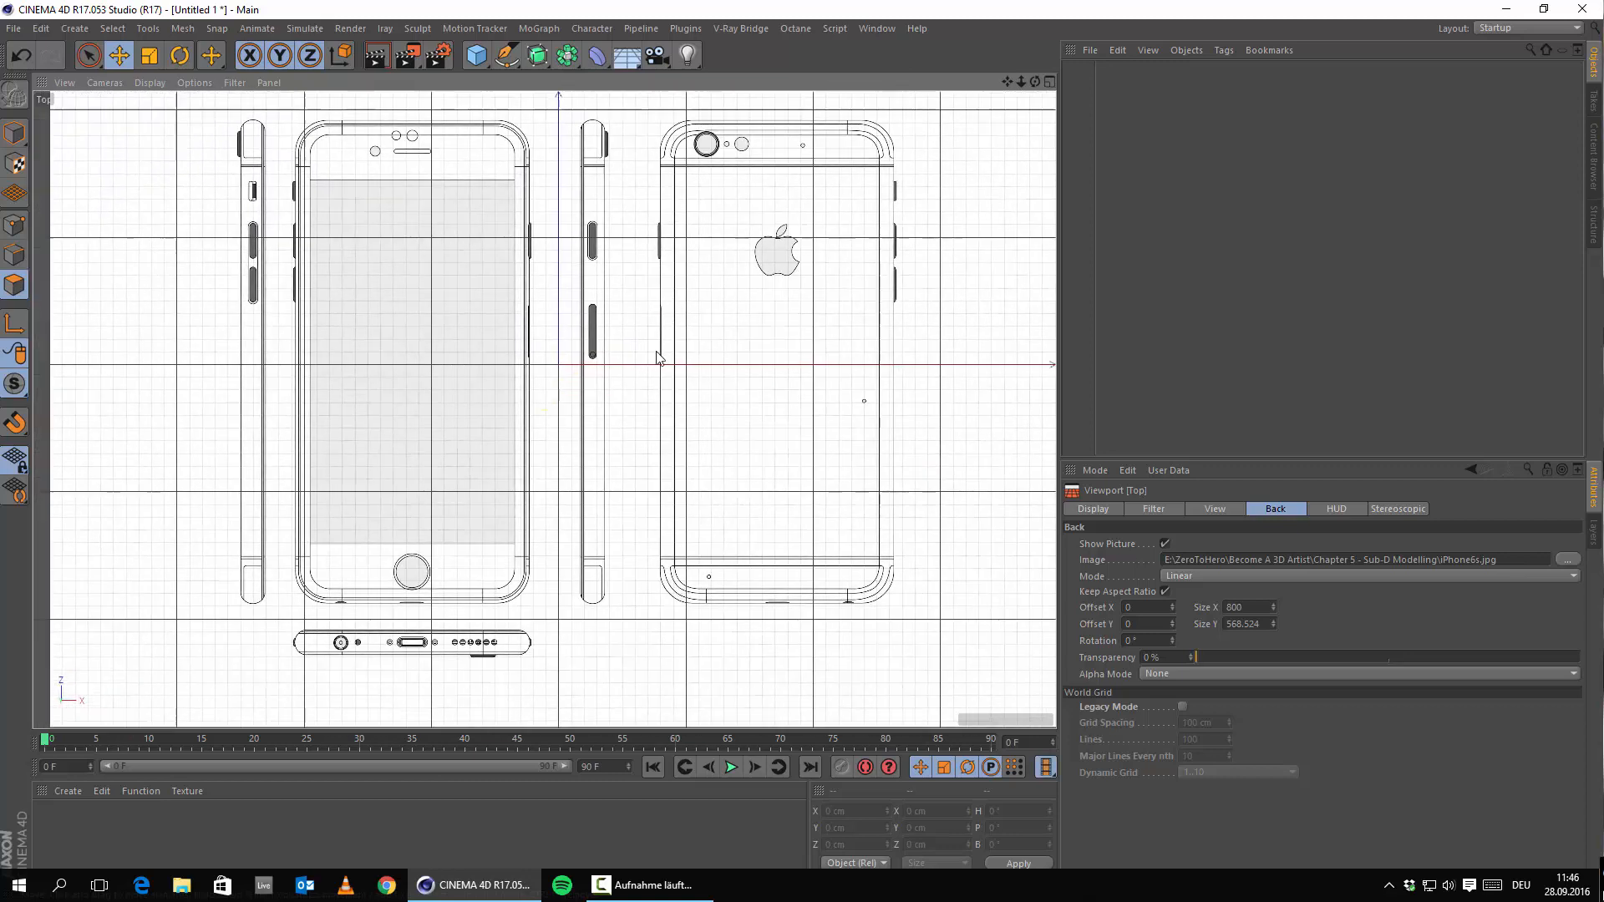
alt+middle_drag(649, 341, 710, 305)
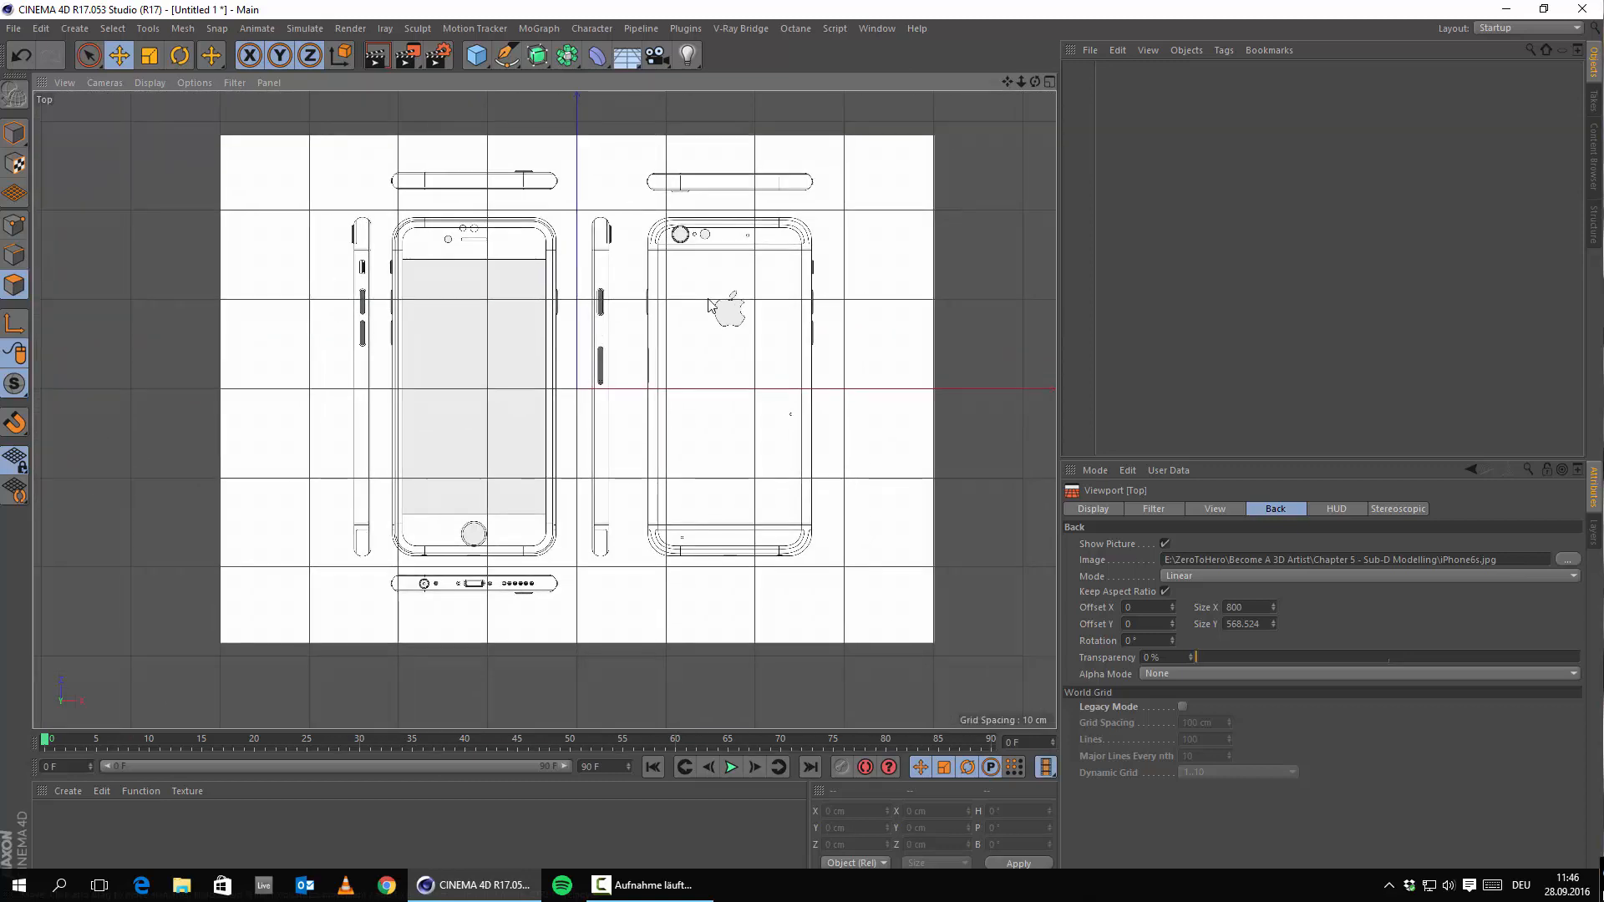
scroll(401, 418, up, 3)
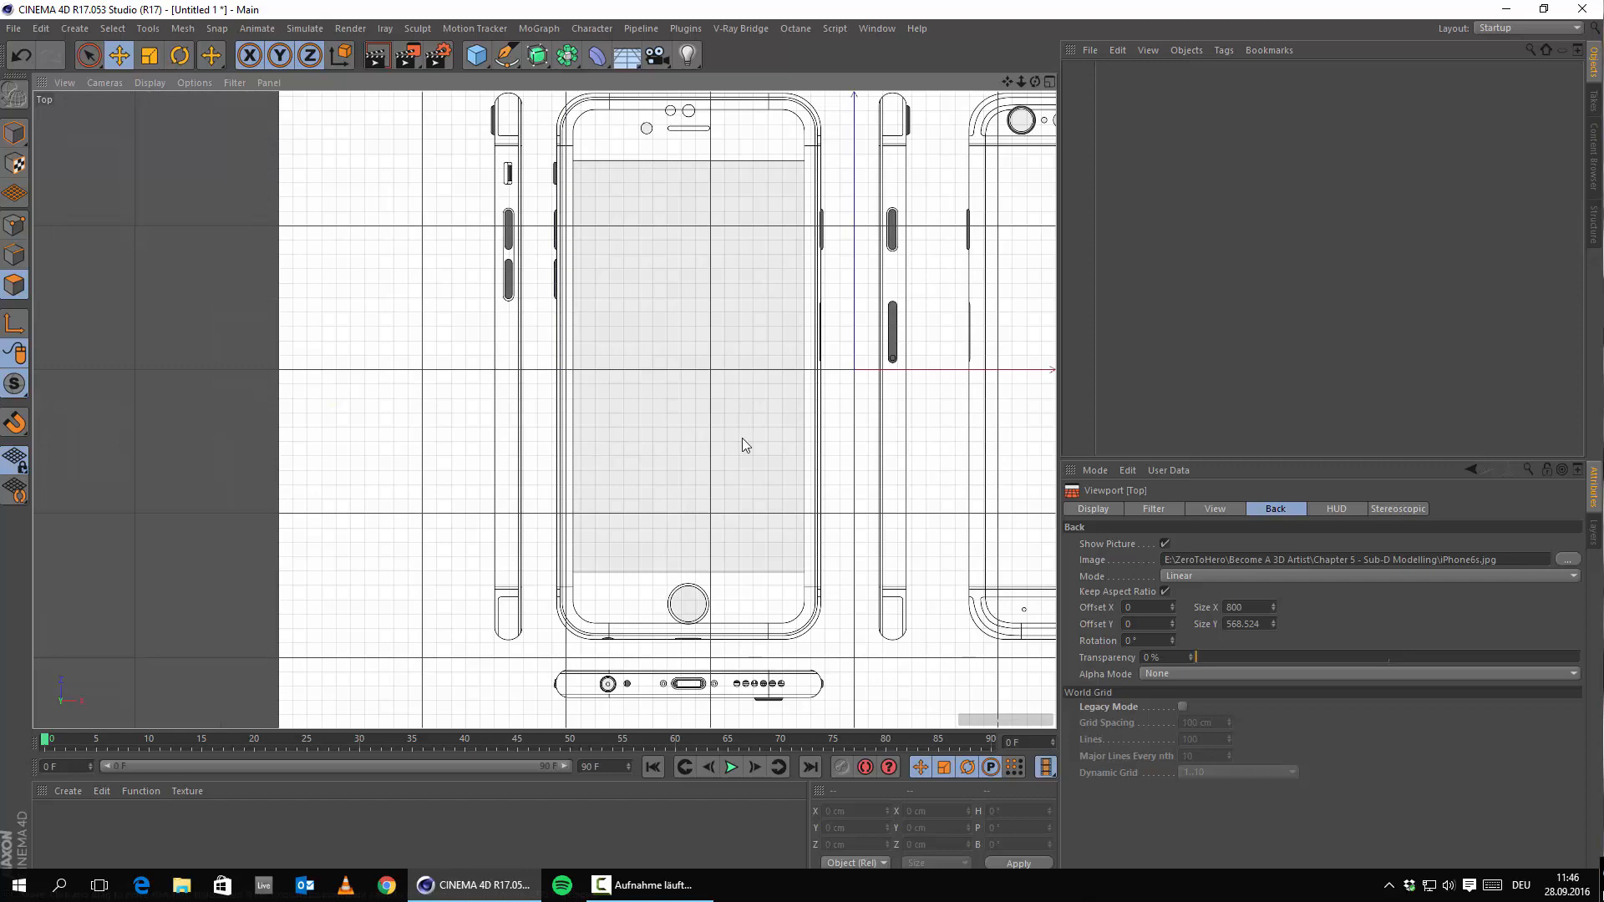
scroll(794, 456, up, 1)
scroll(855, 438, down, 3)
alt+middle_drag(890, 437, 595, 385)
scroll(524, 434, up, 3)
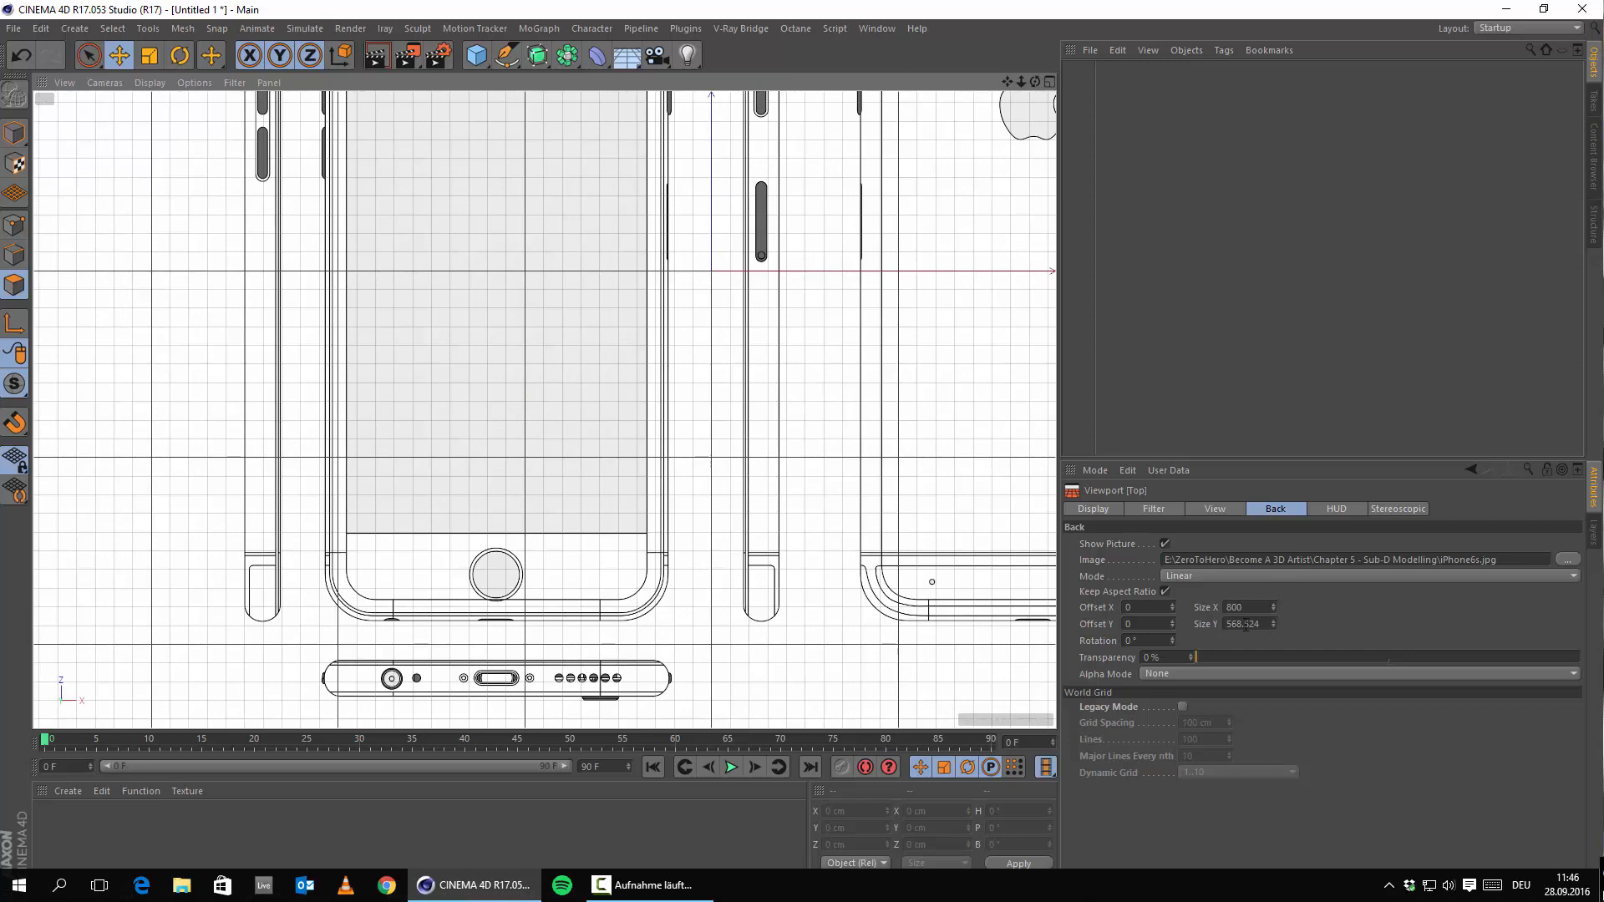
scroll(613, 418, down, 2)
scroll(614, 418, down, 3)
scroll(802, 505, up, 3)
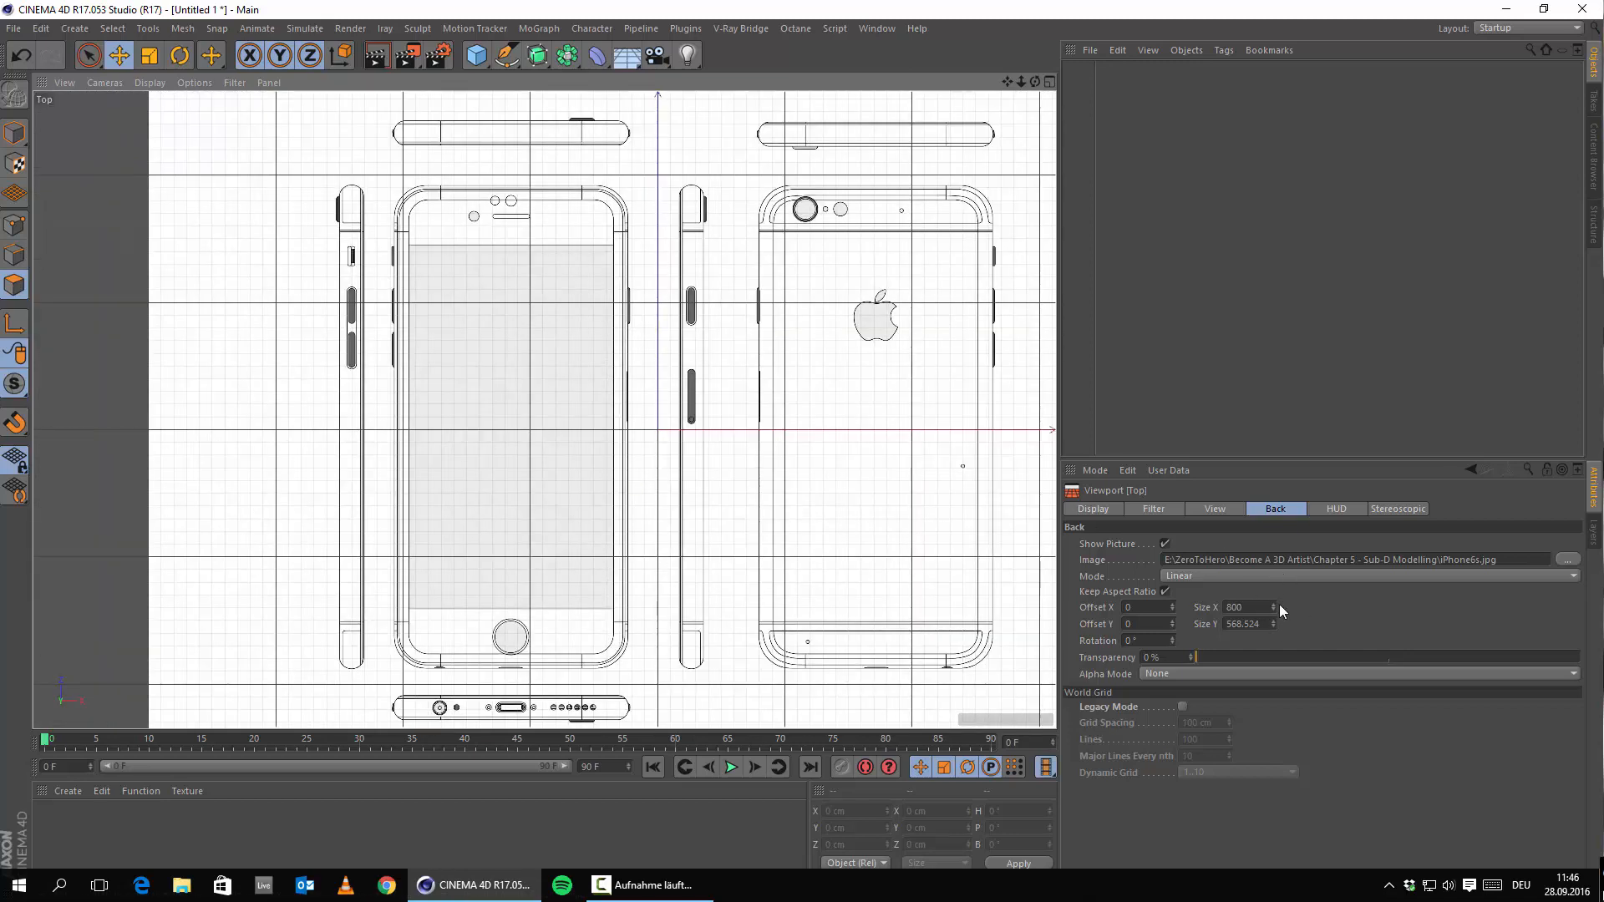
Step: Try shrinking the background image proportionally, and reset its Size X to 800
mouse_move(1274, 608)
mouse_down()
mouse_move(1149, 623)
mouse_move(1261, 608)
mouse_up()
double_click(1253, 606)
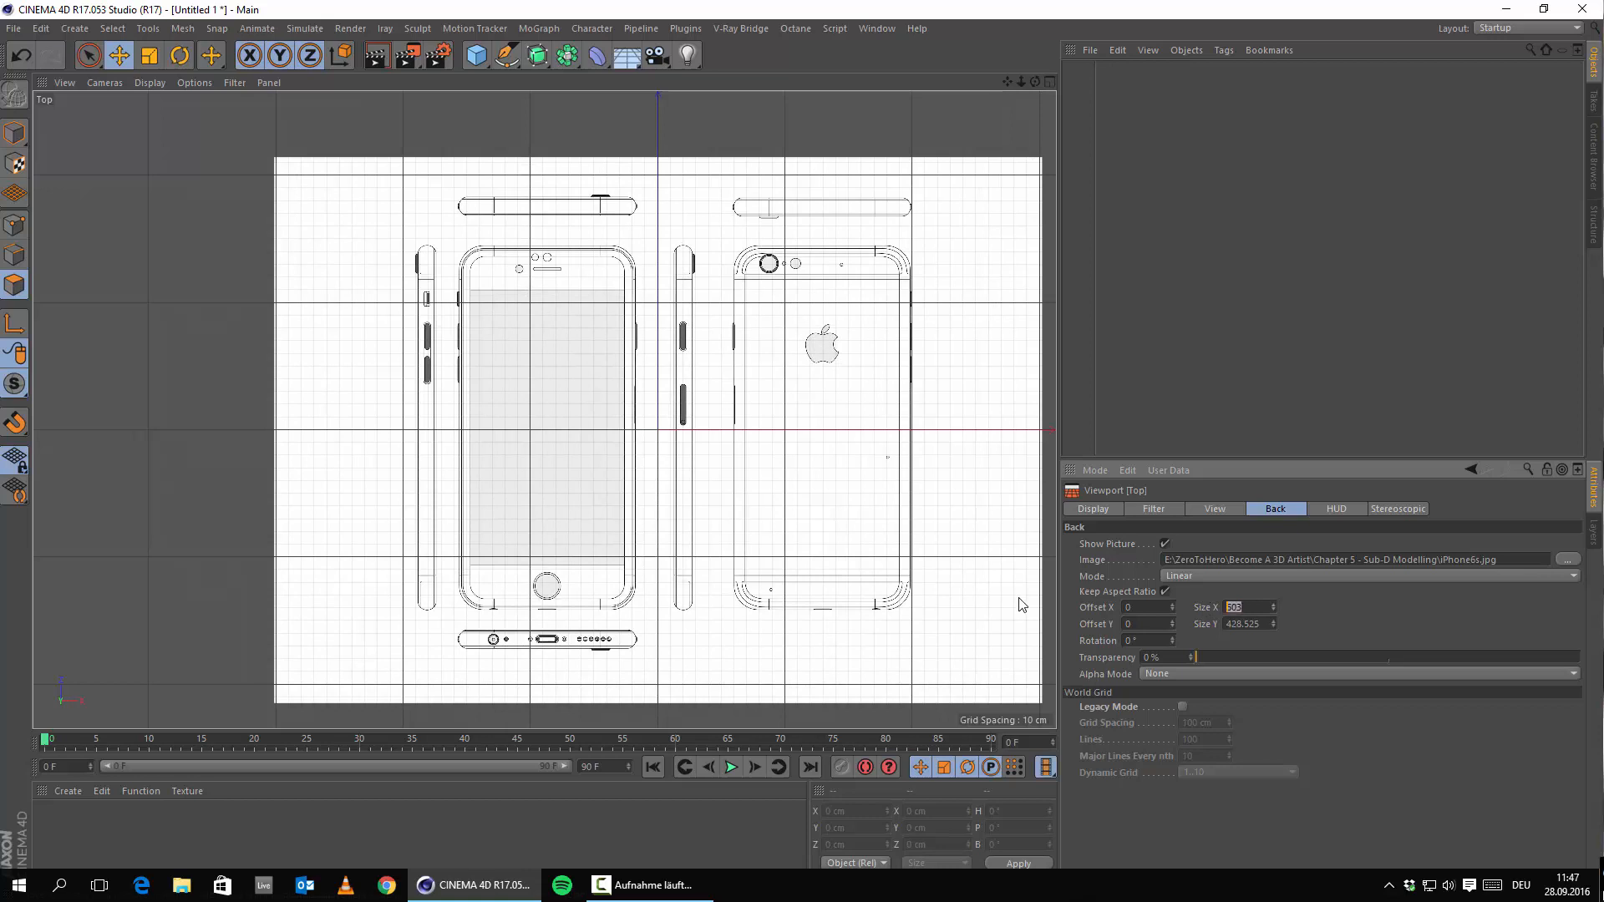
text(800)
key(Return)
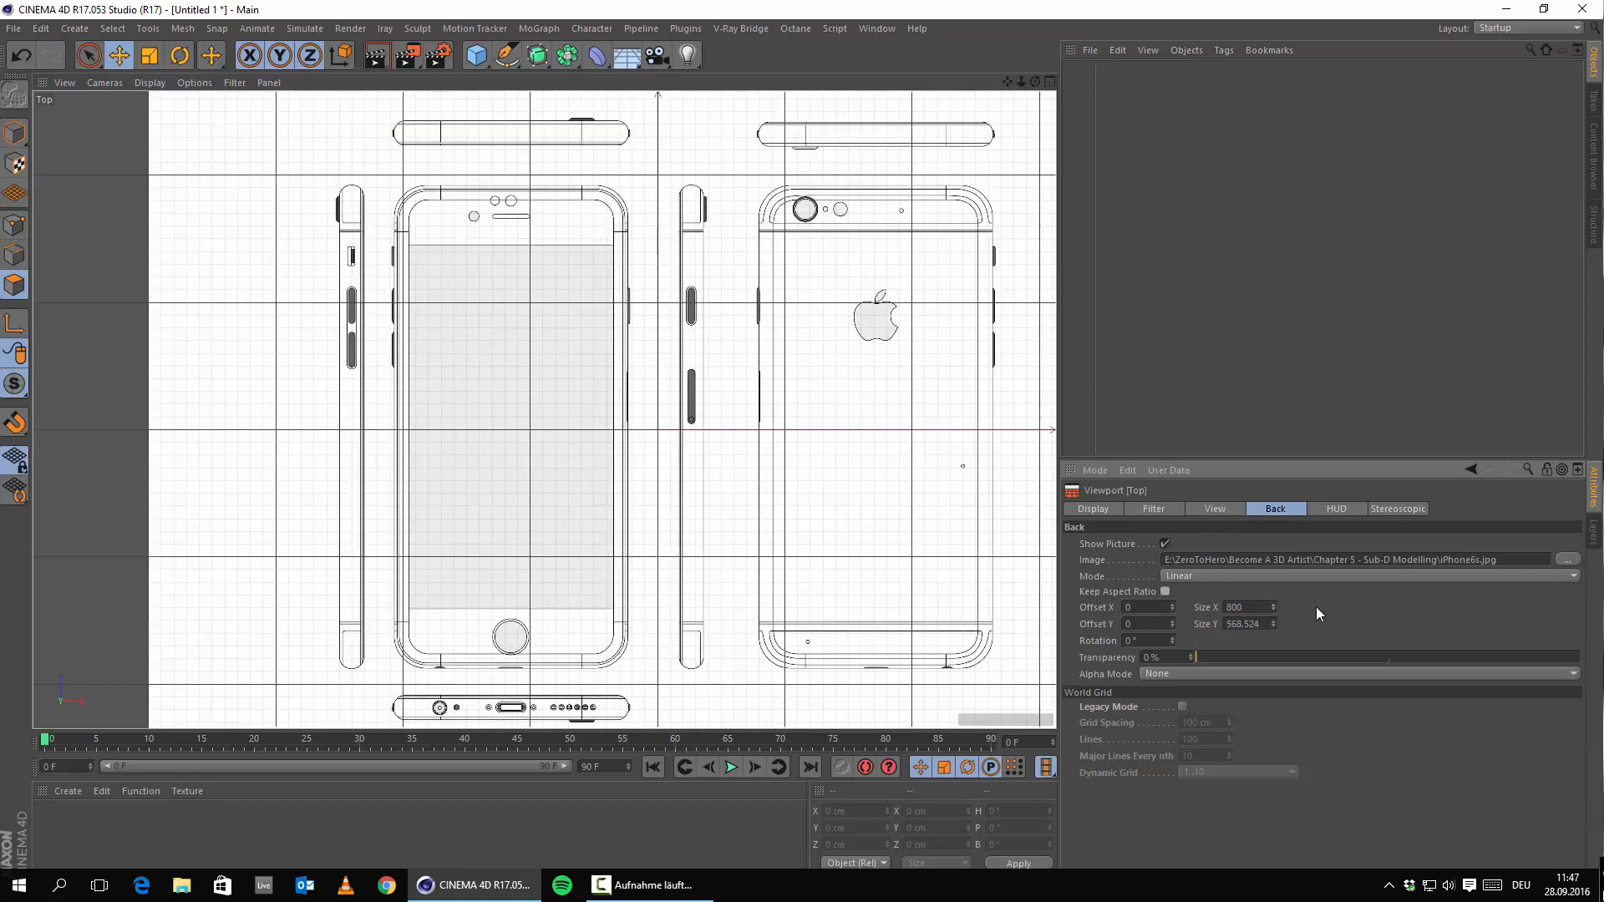
Step: Turn off Keep Aspect Ratio and narrow the background image to a Size X of 643
mouse_move(1275, 608)
mouse_down()
mouse_move(1191, 612)
mouse_move(1275, 608)
mouse_up()
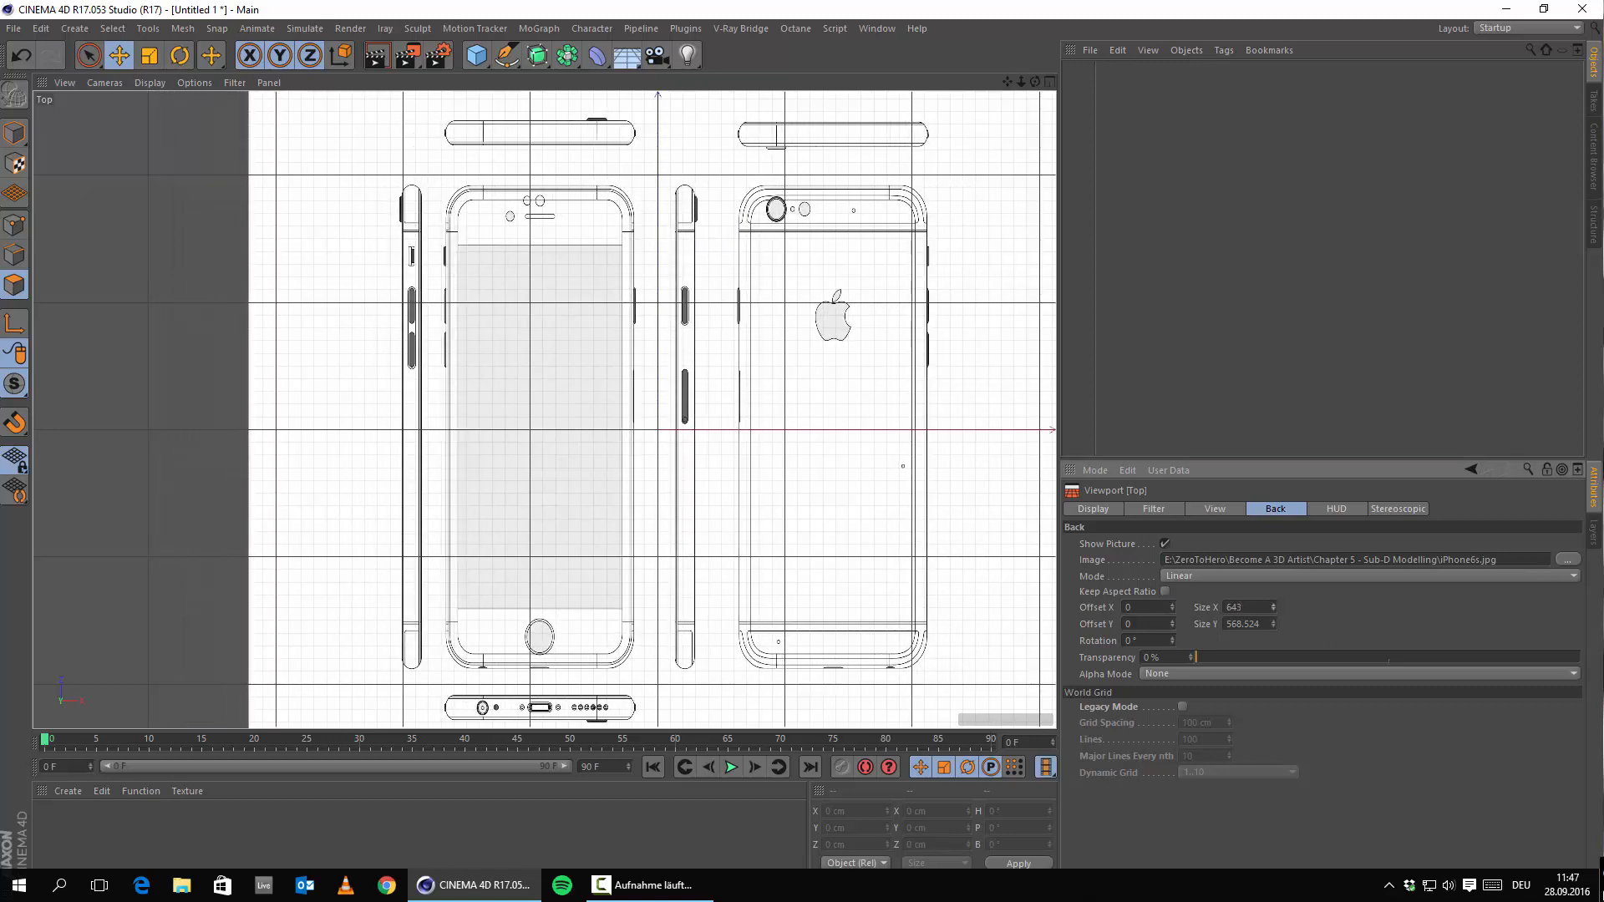
mouse_move(475, 415)
alt+middle_down()
mouse_move(568, 328)
mouse_move(470, 435)
alt+middle_up()
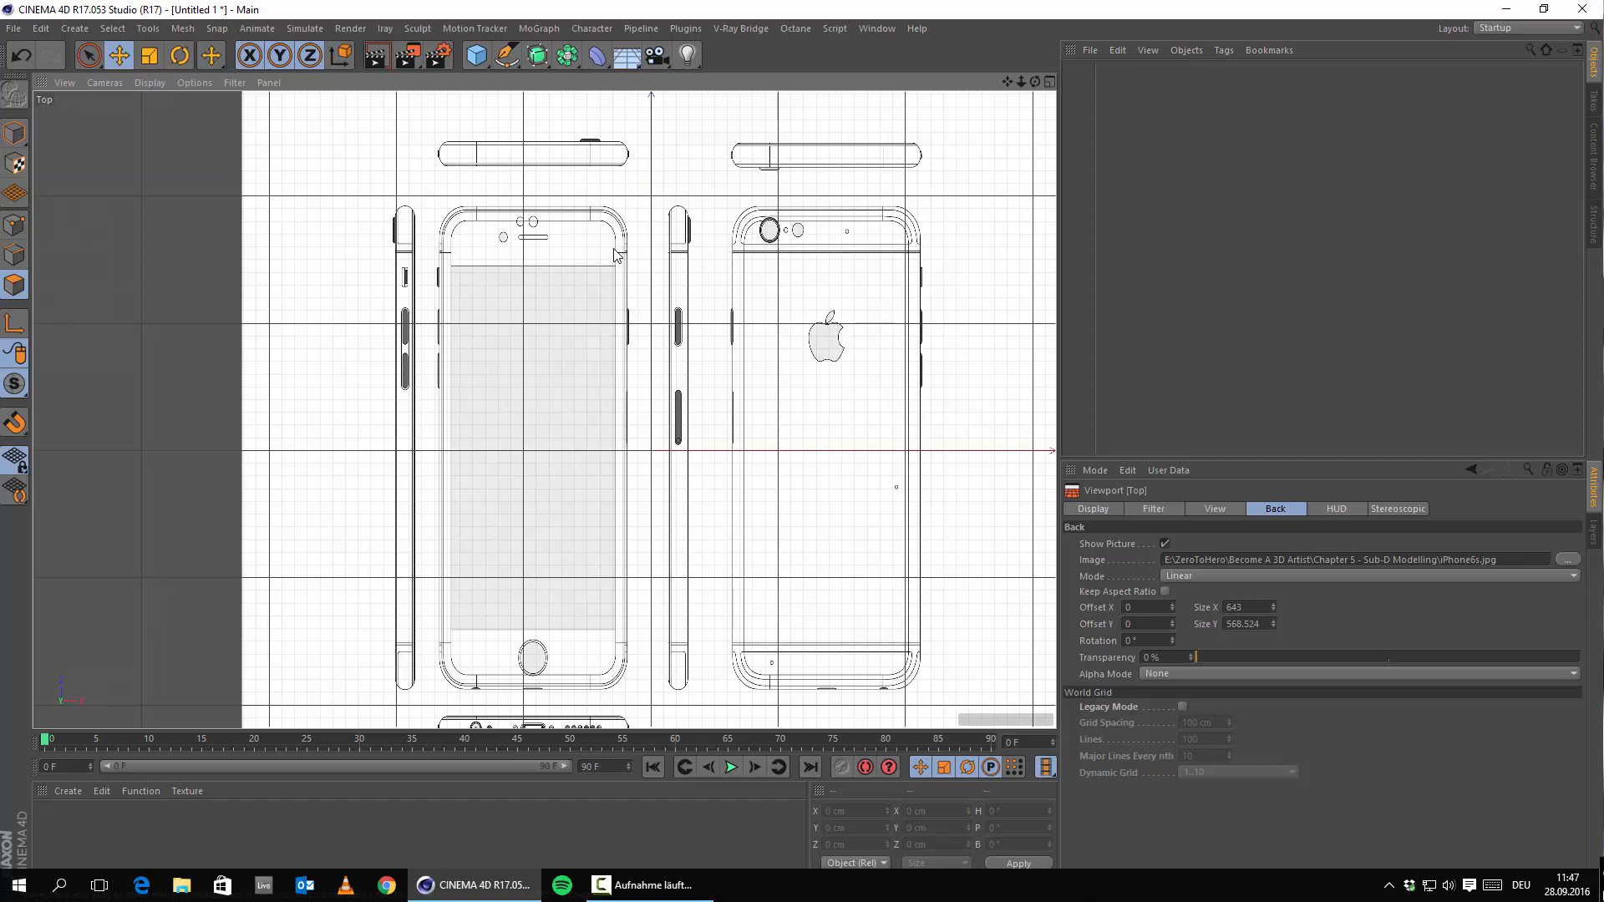
scroll(525, 366, up, 3)
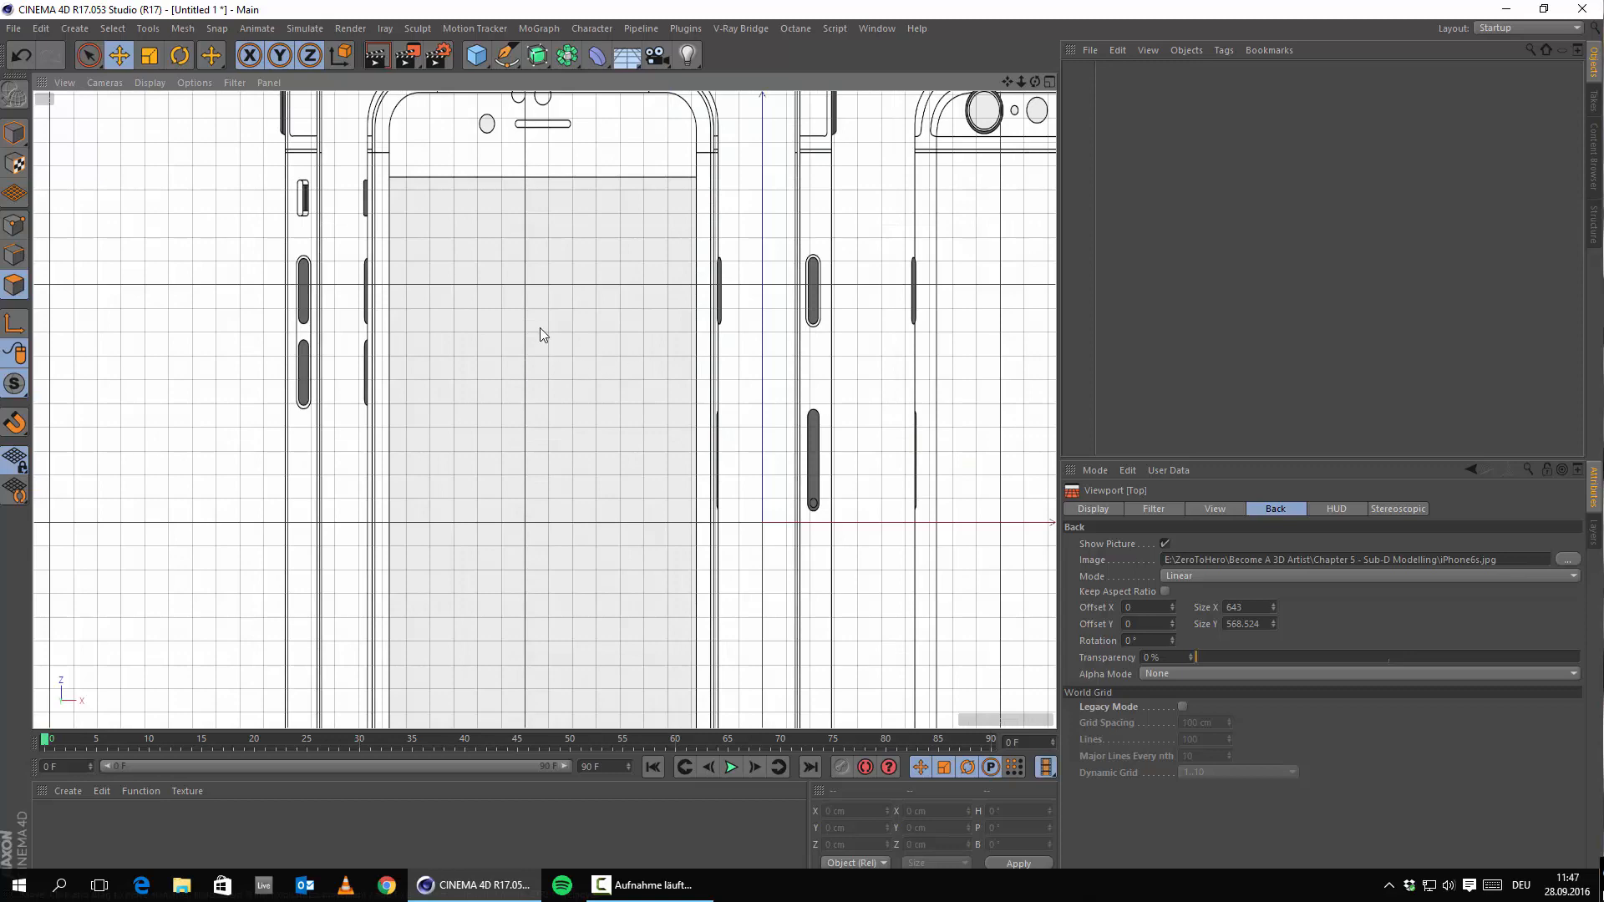
scroll(518, 339, down, 4)
scroll(482, 336, up, 4)
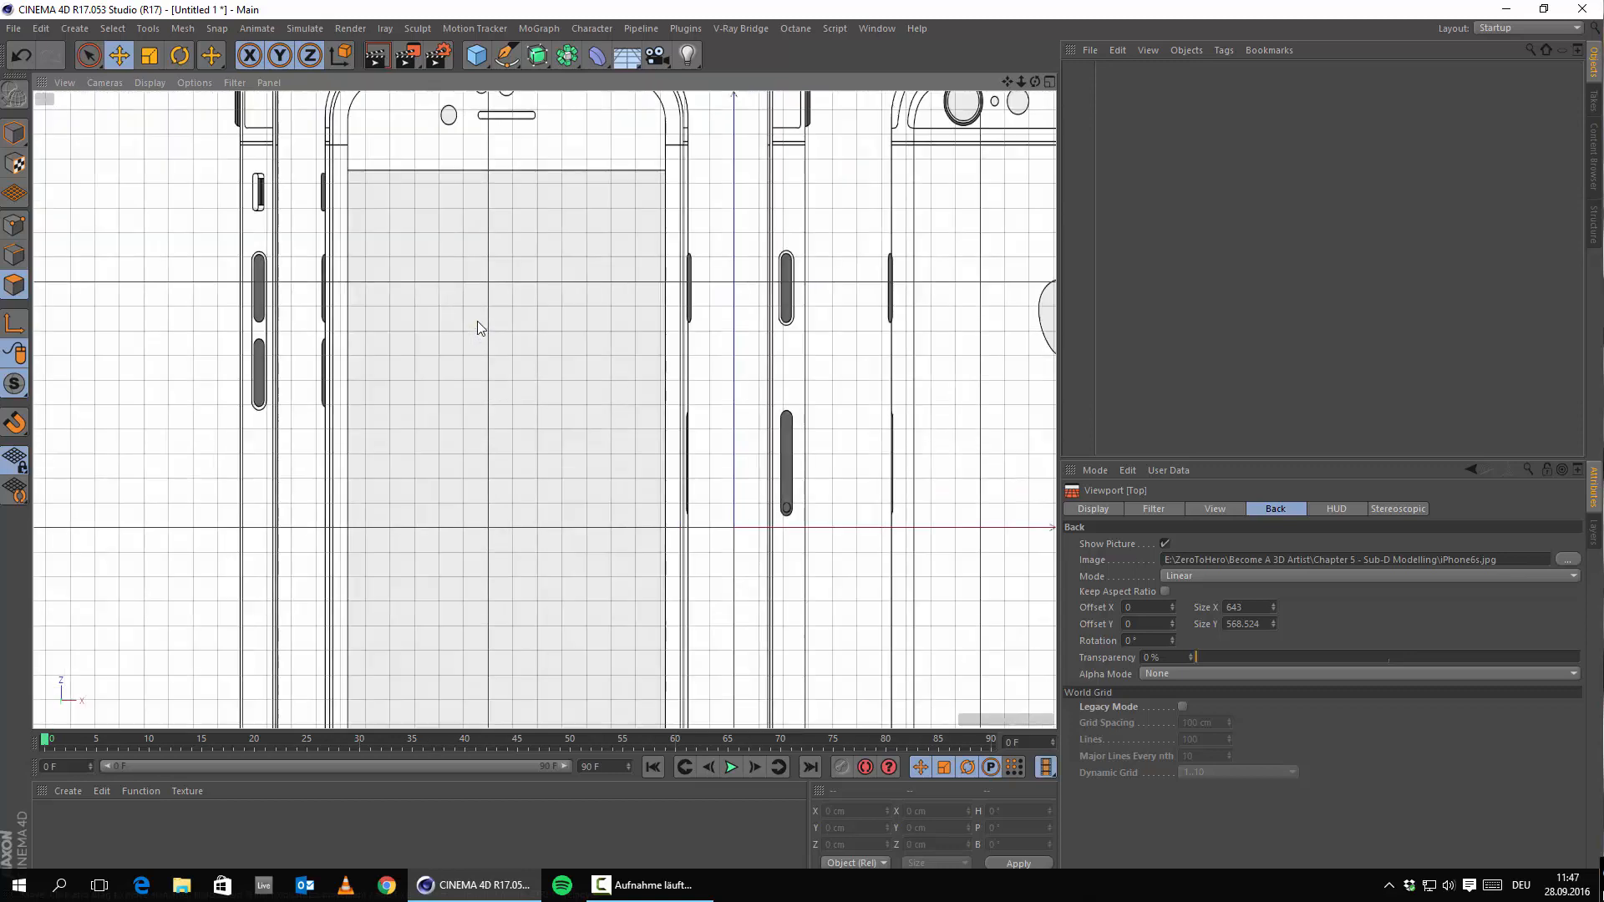
alt+middle_drag(478, 326, 588, 388)
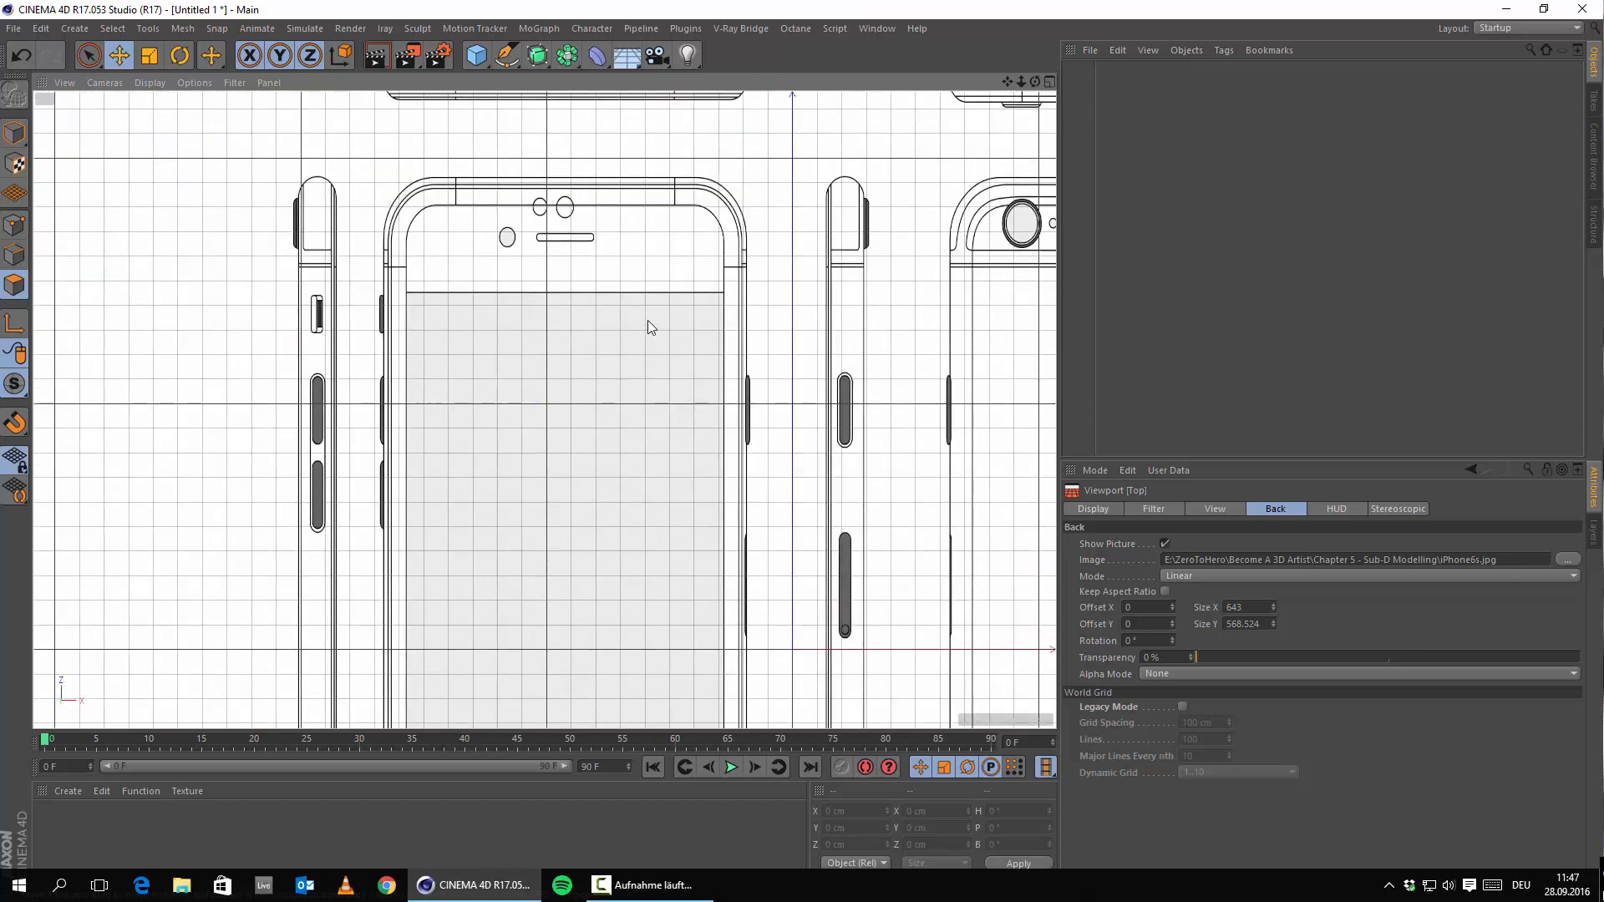
scroll(549, 267, down, 3)
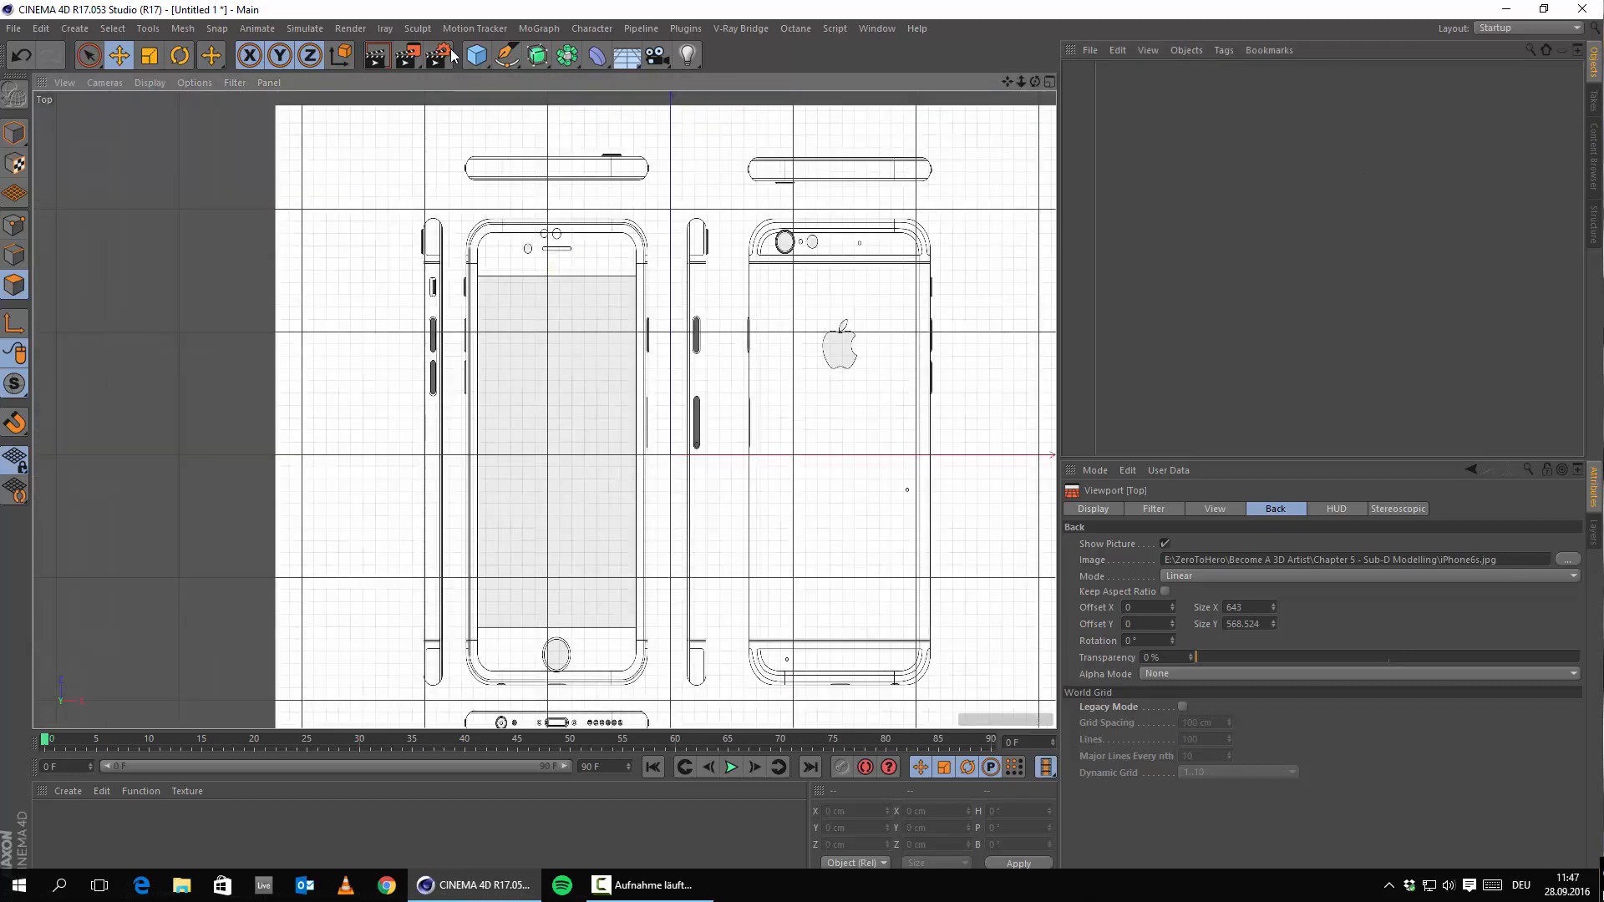
Step: Add a Plane primitive and move it along the X axis toward the front-view phone drawing
click(476, 56)
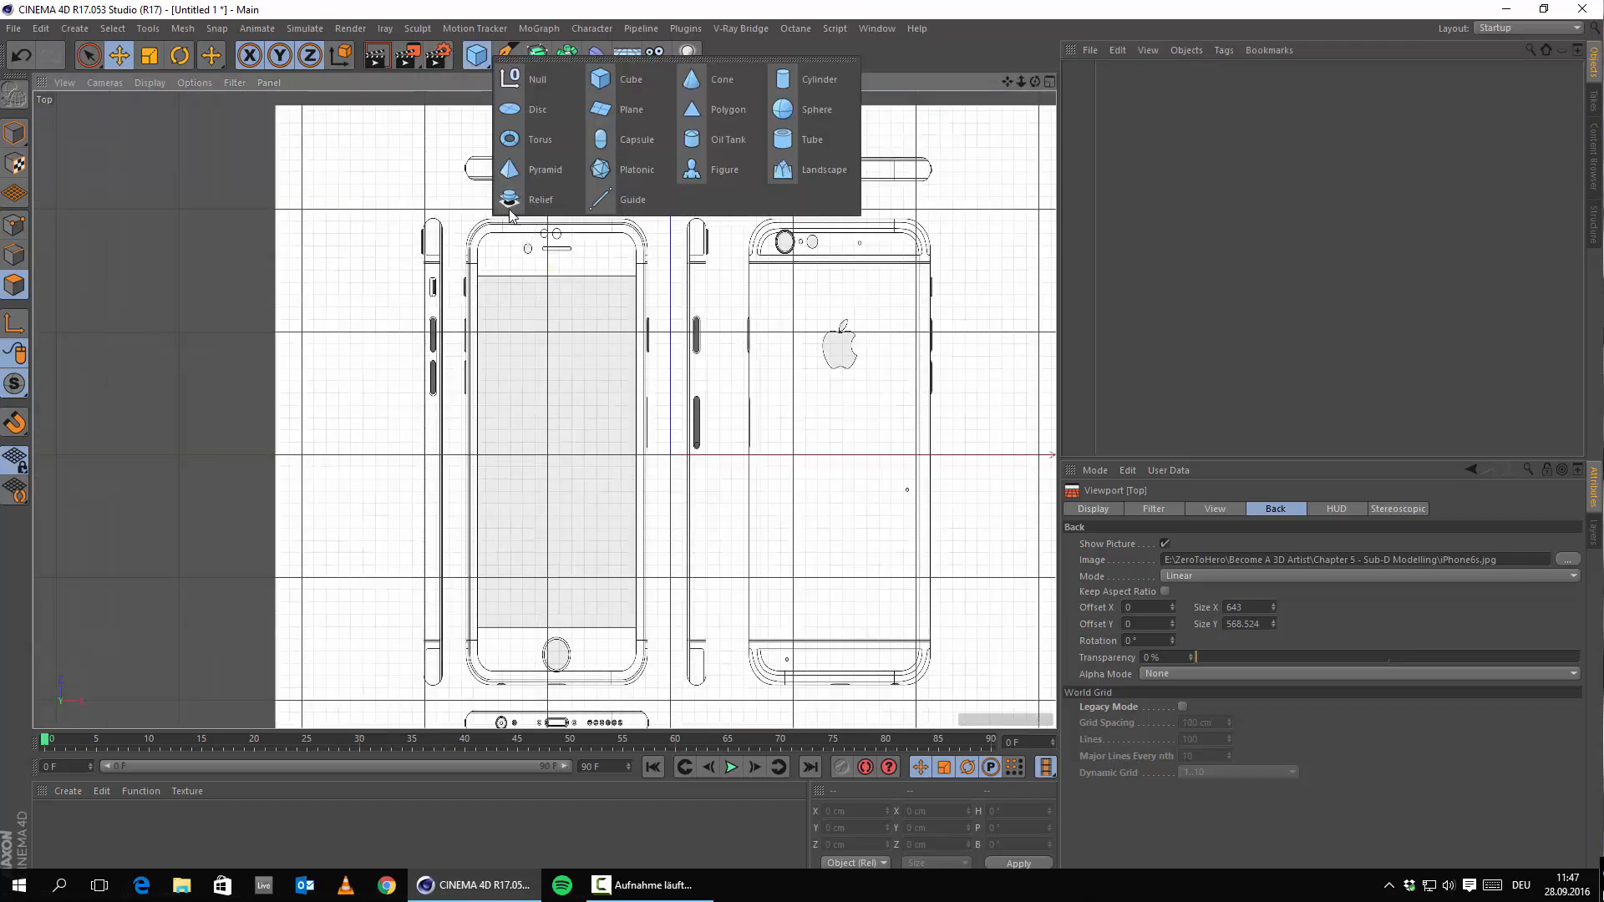
click(632, 110)
mouse_move(794, 455)
mouse_down()
mouse_move(651, 446)
mouse_move(940, 445)
mouse_move(785, 445)
mouse_up()
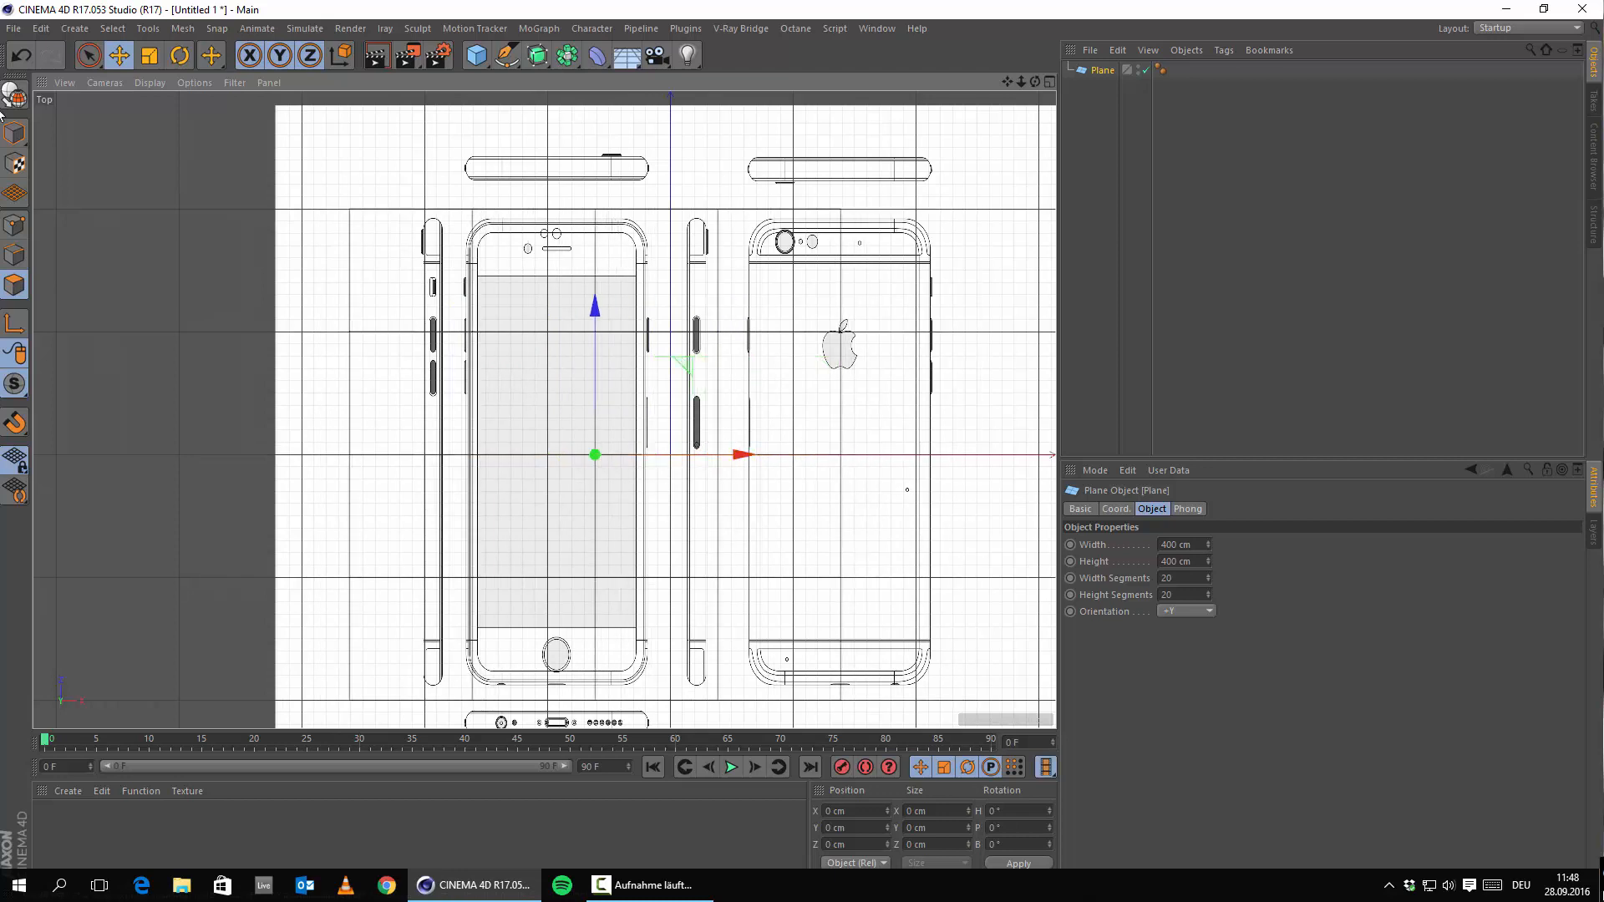
Step: Try the Wireframe display for the Top view, and switch it to Constant Shading (Lines)
click(150, 82)
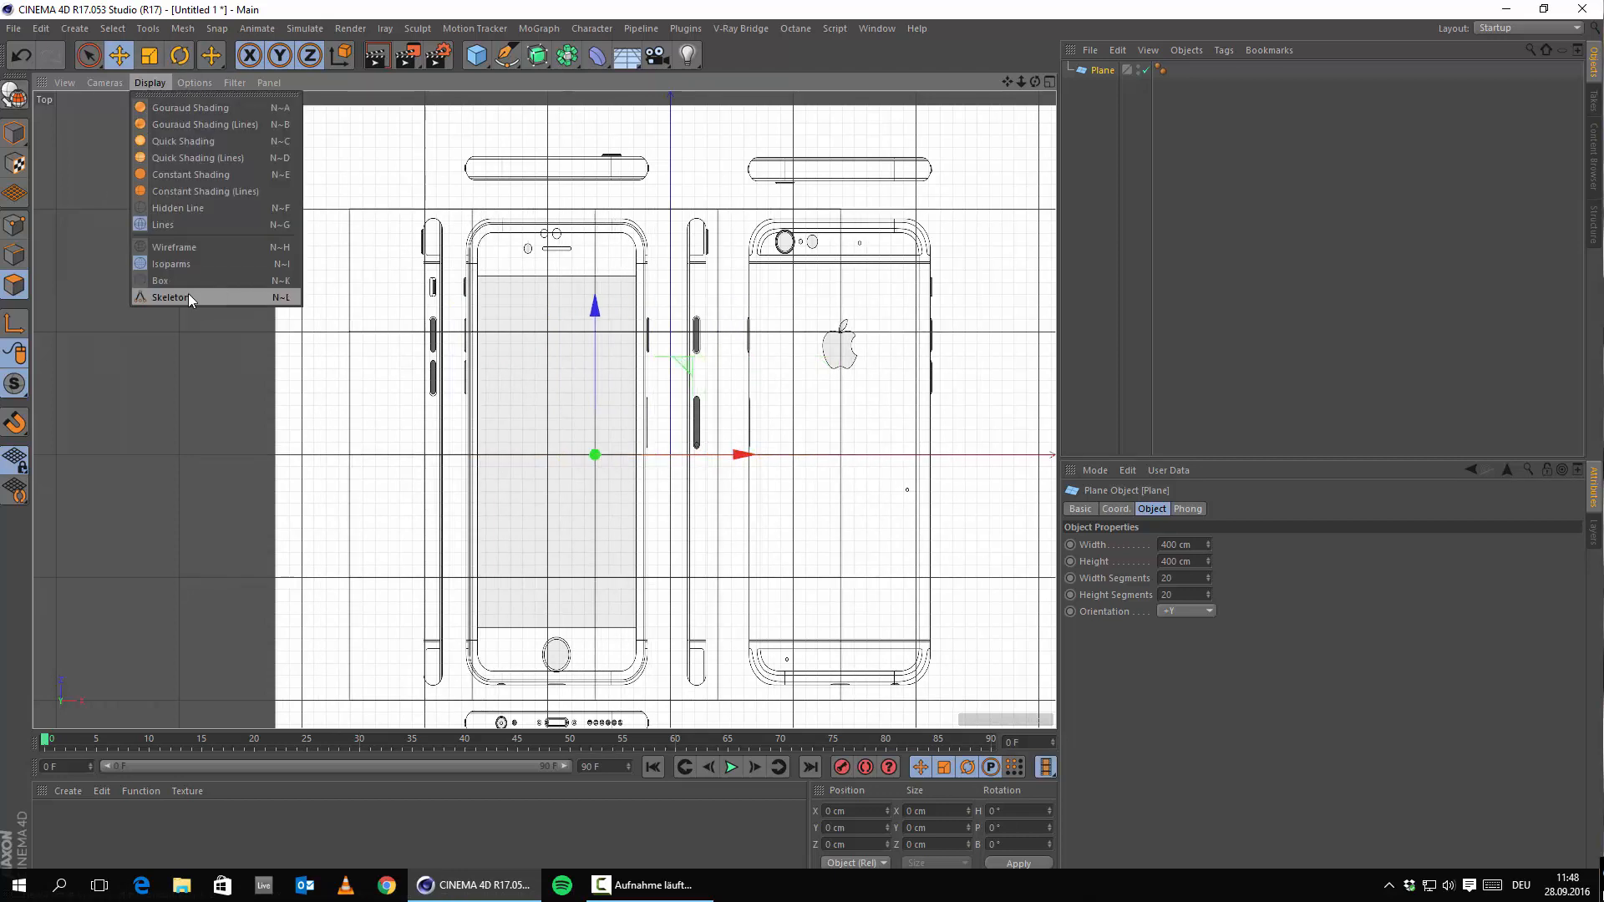
click(183, 251)
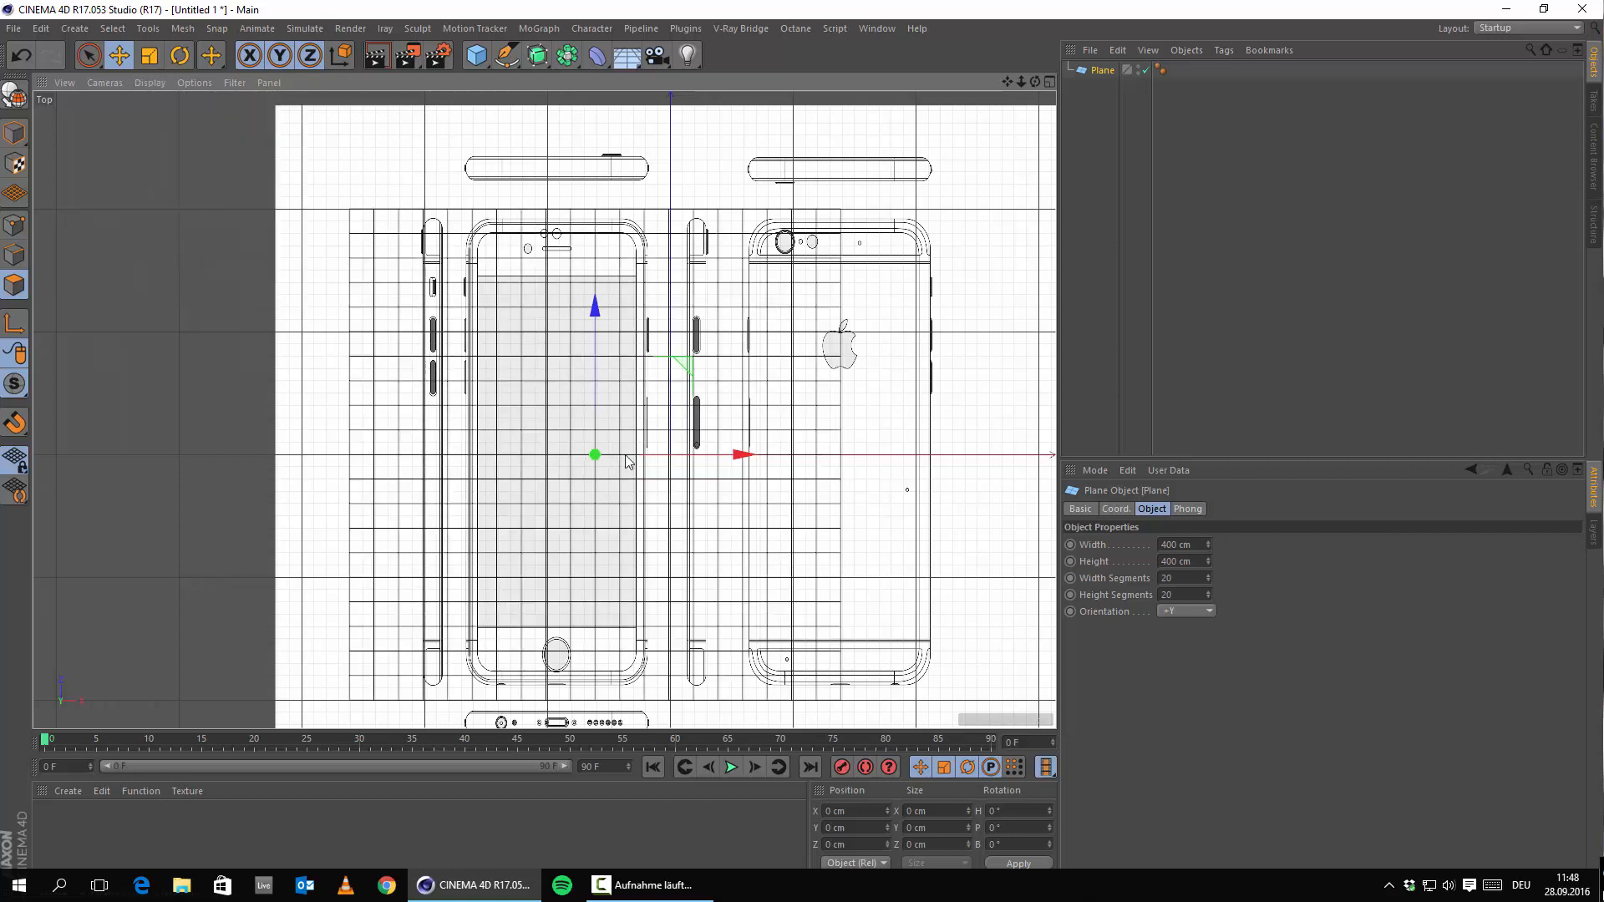
click(150, 81)
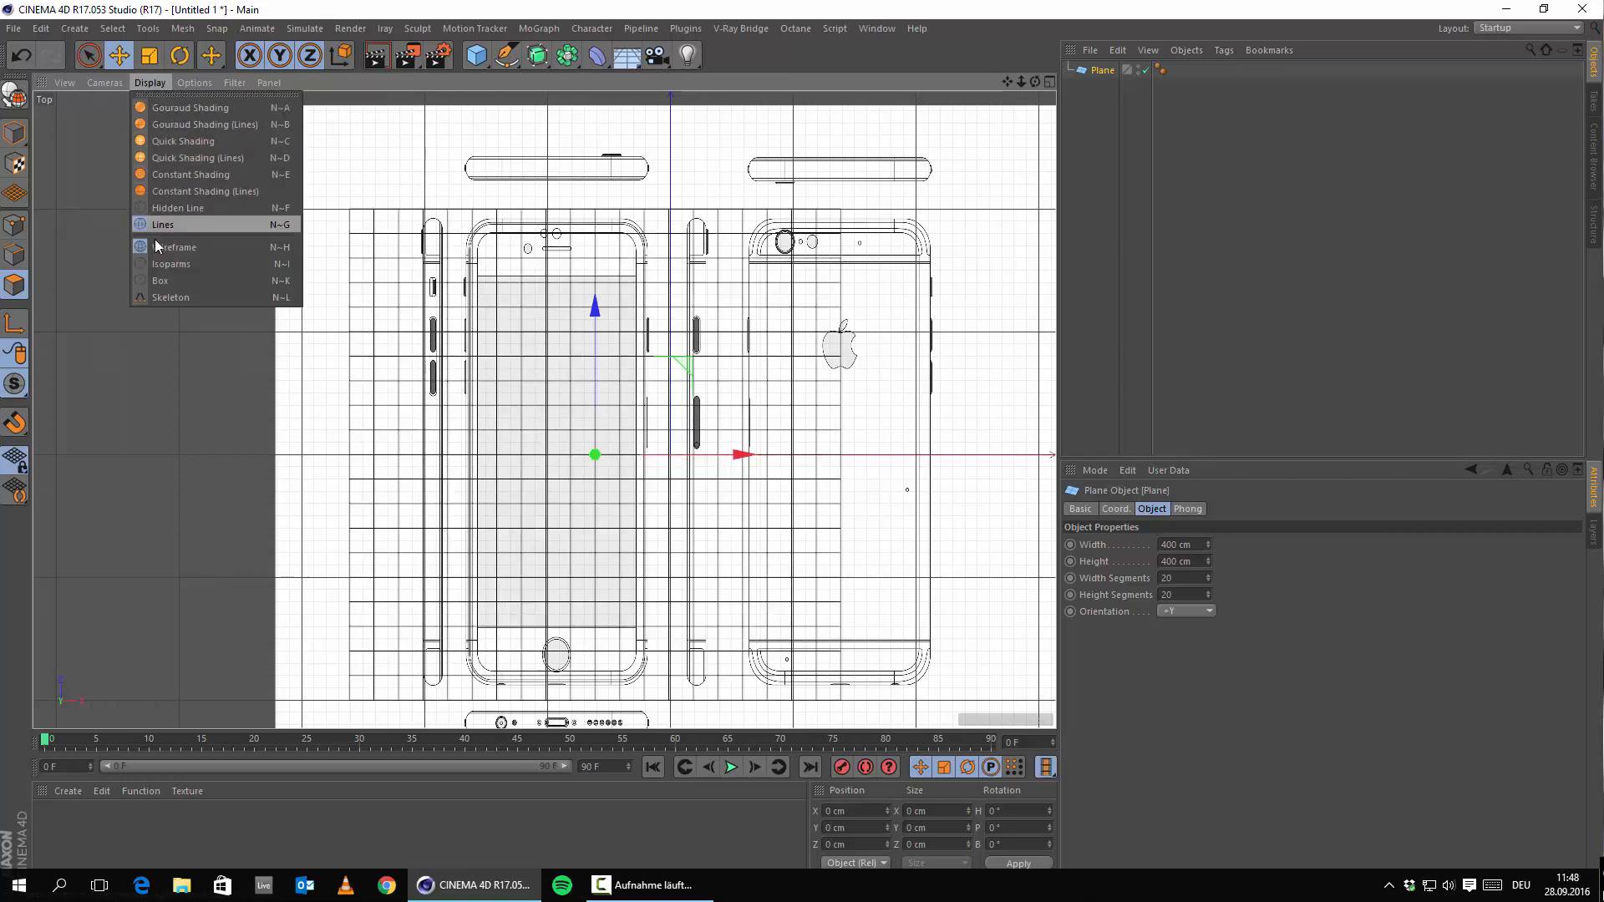
click(194, 191)
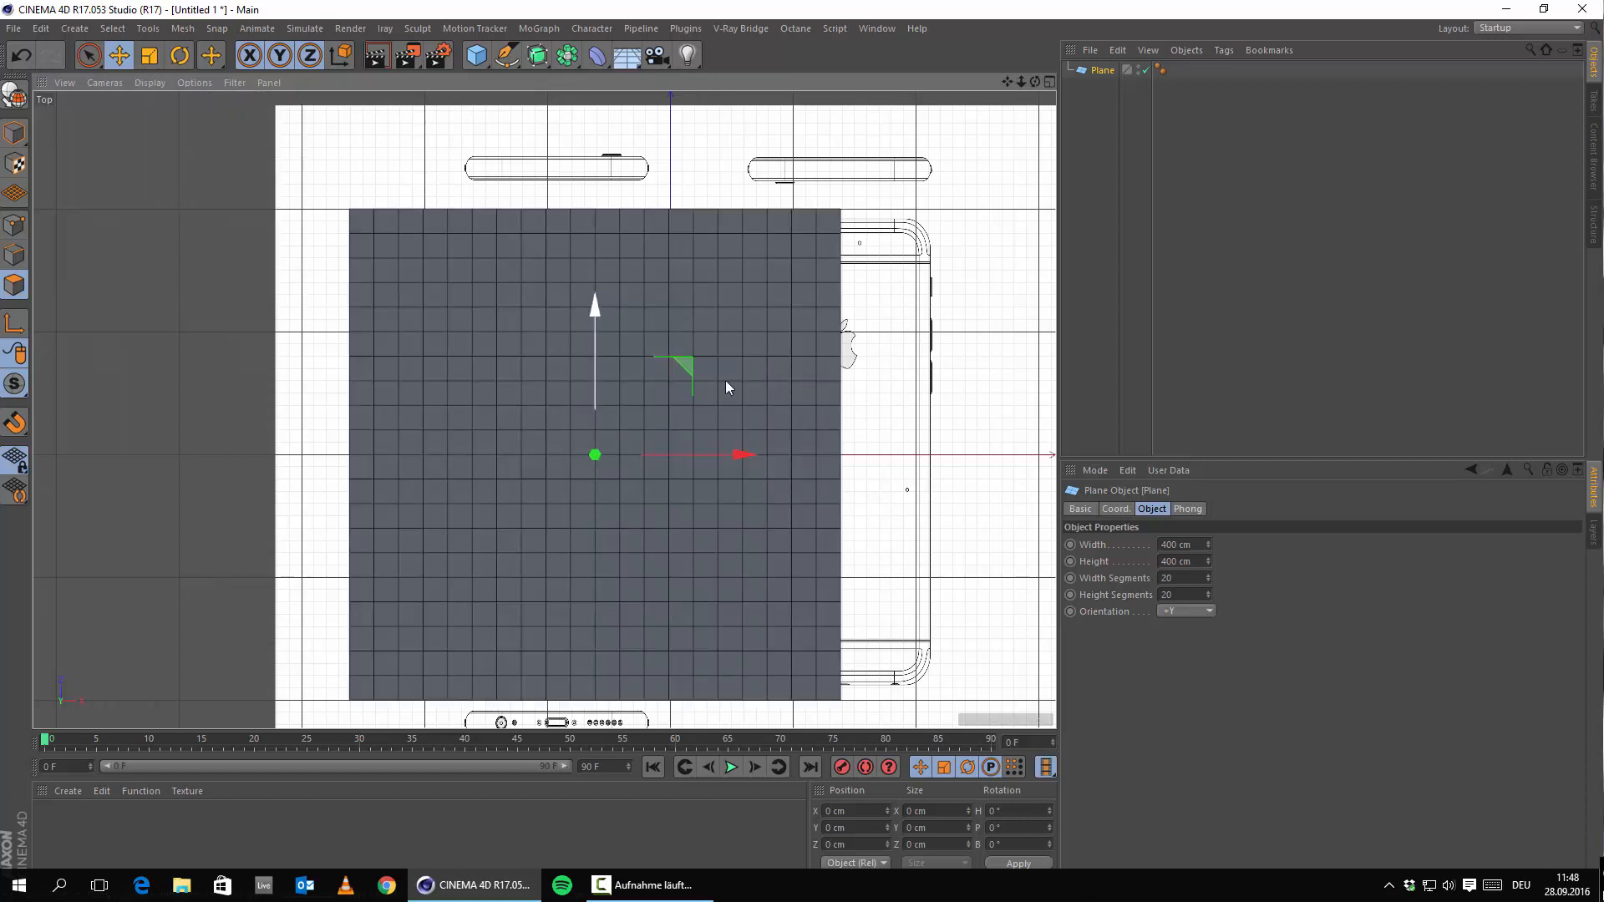
Step: Set the plane's Width Segments and Height Segments to 1
click(1098, 579)
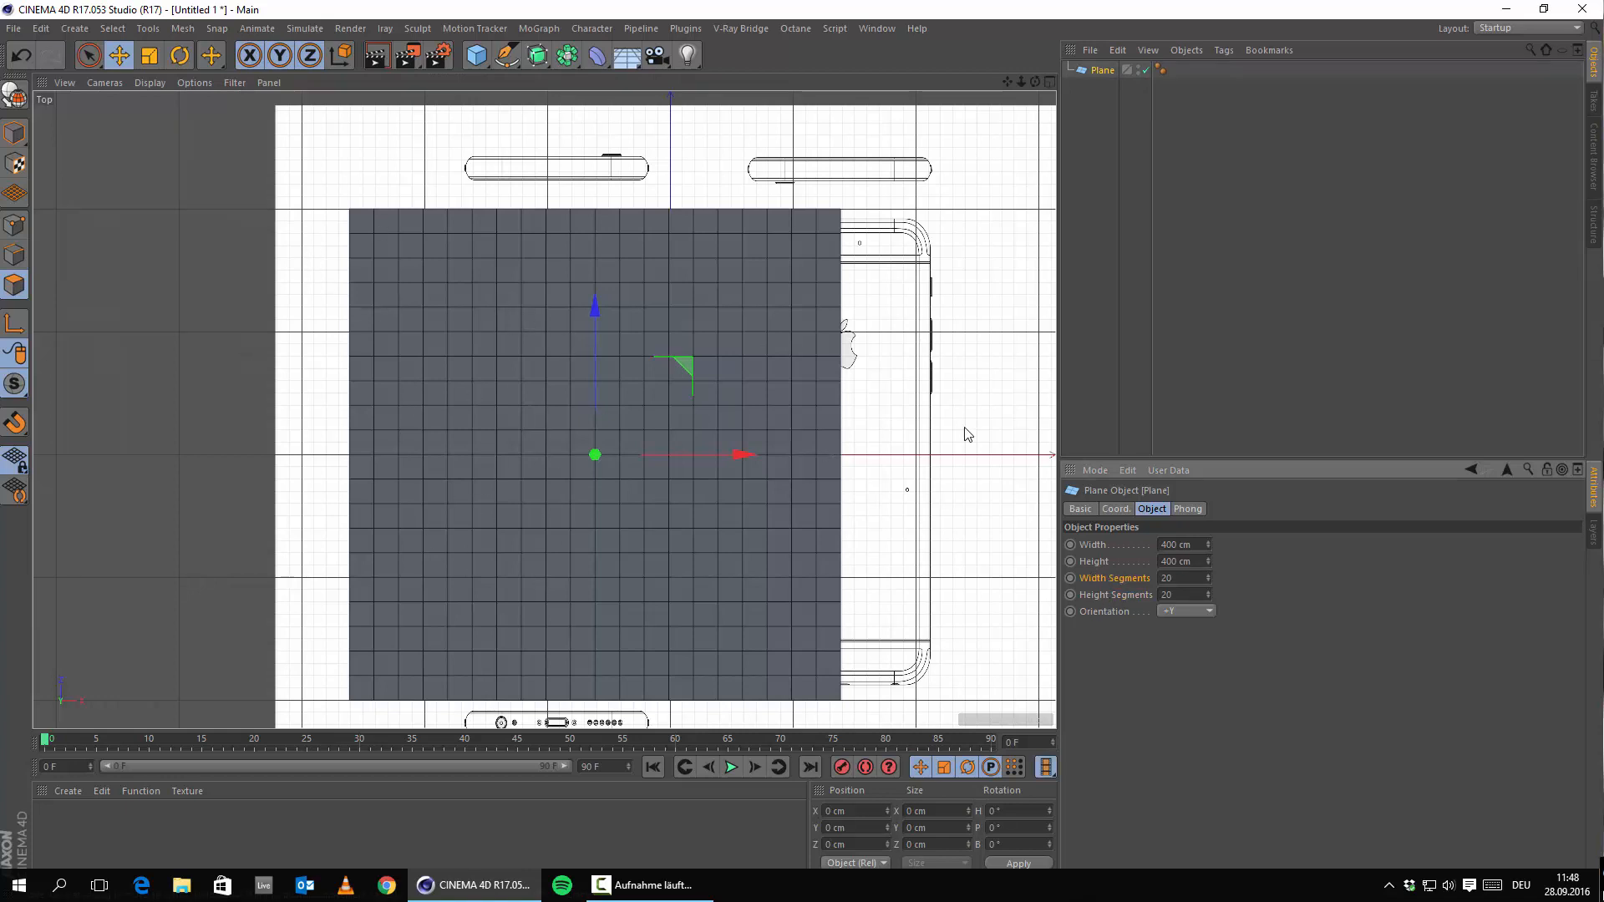
drag(980, 560, 984, 512)
text(1)
key(Return)
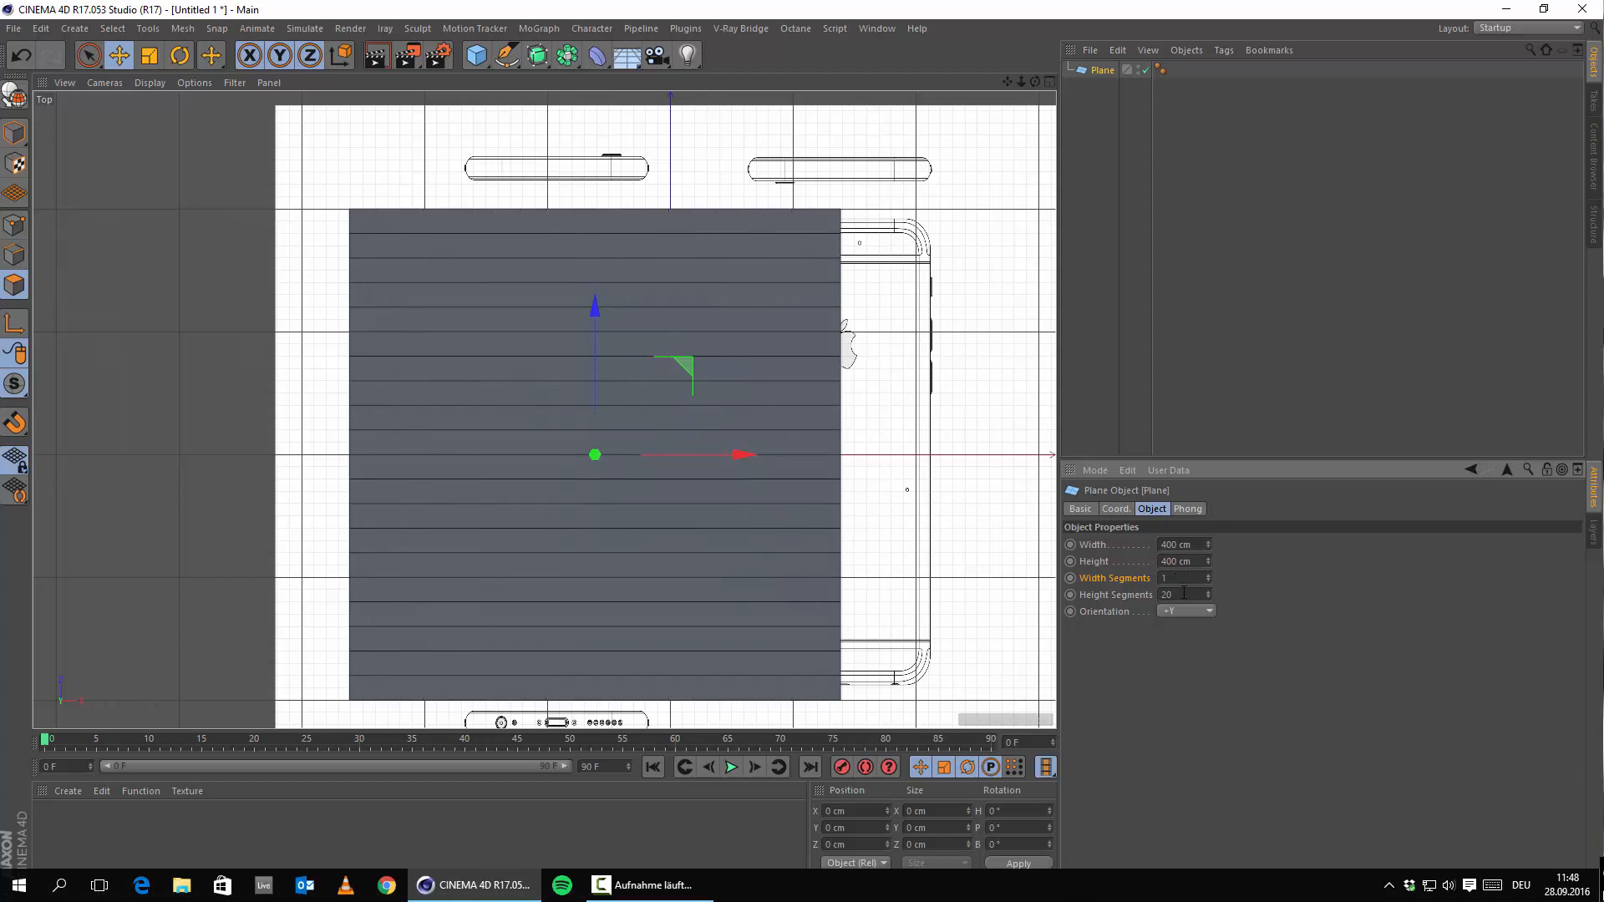
click(1184, 594)
text(1)
key(Return)
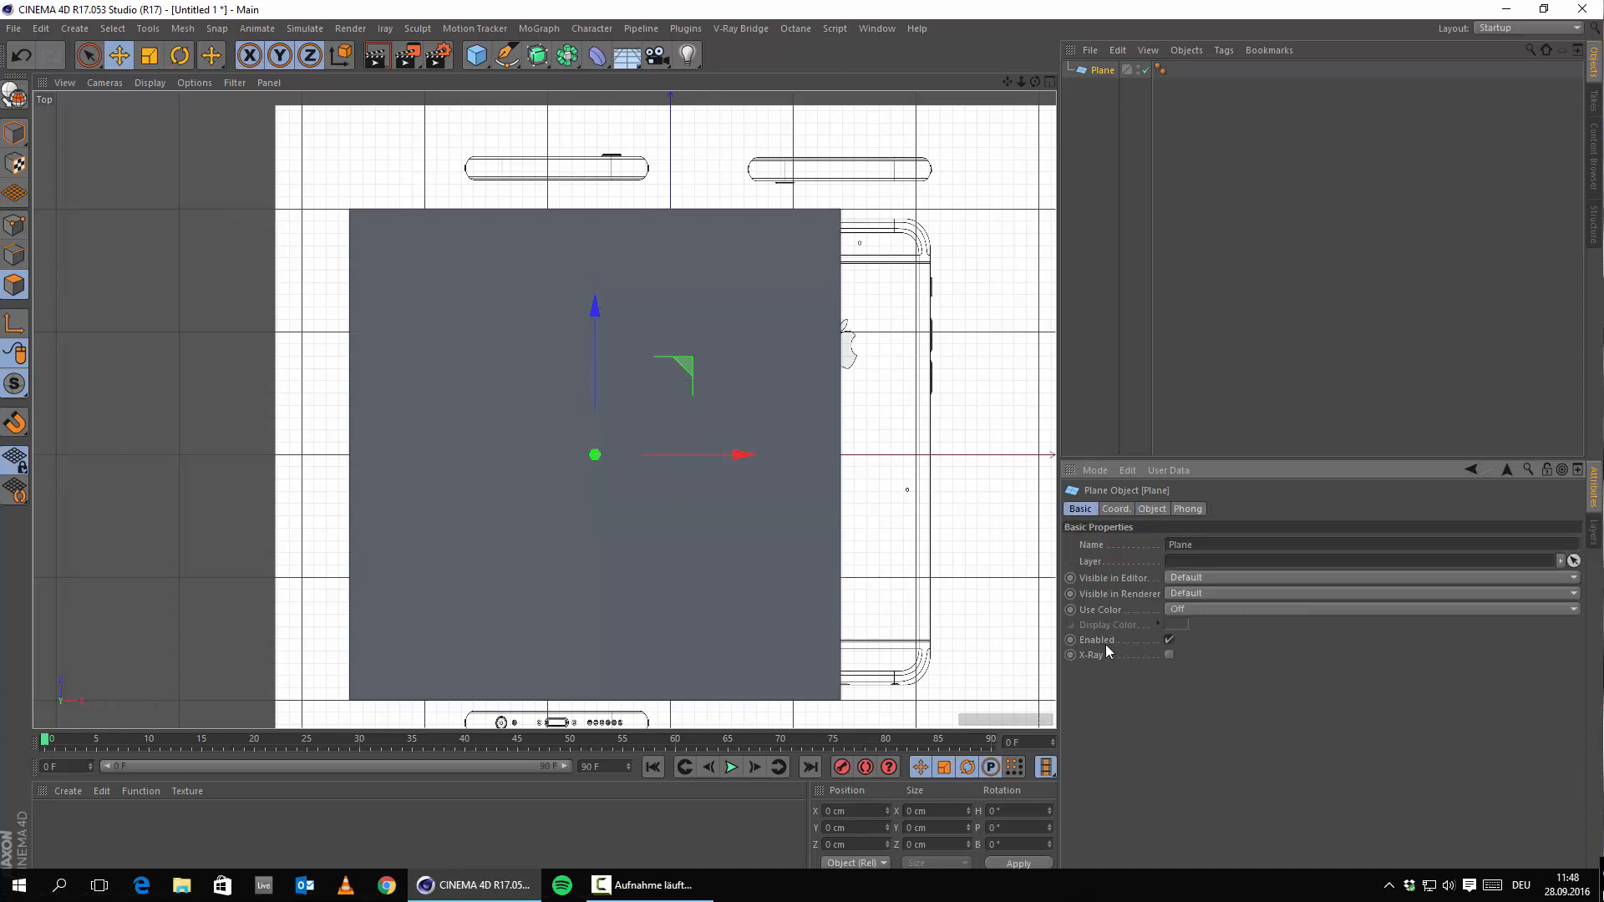
Step: Enable X-Ray on the plane and move it along X until its left edge meets the front-view phone's left outline
click(1169, 655)
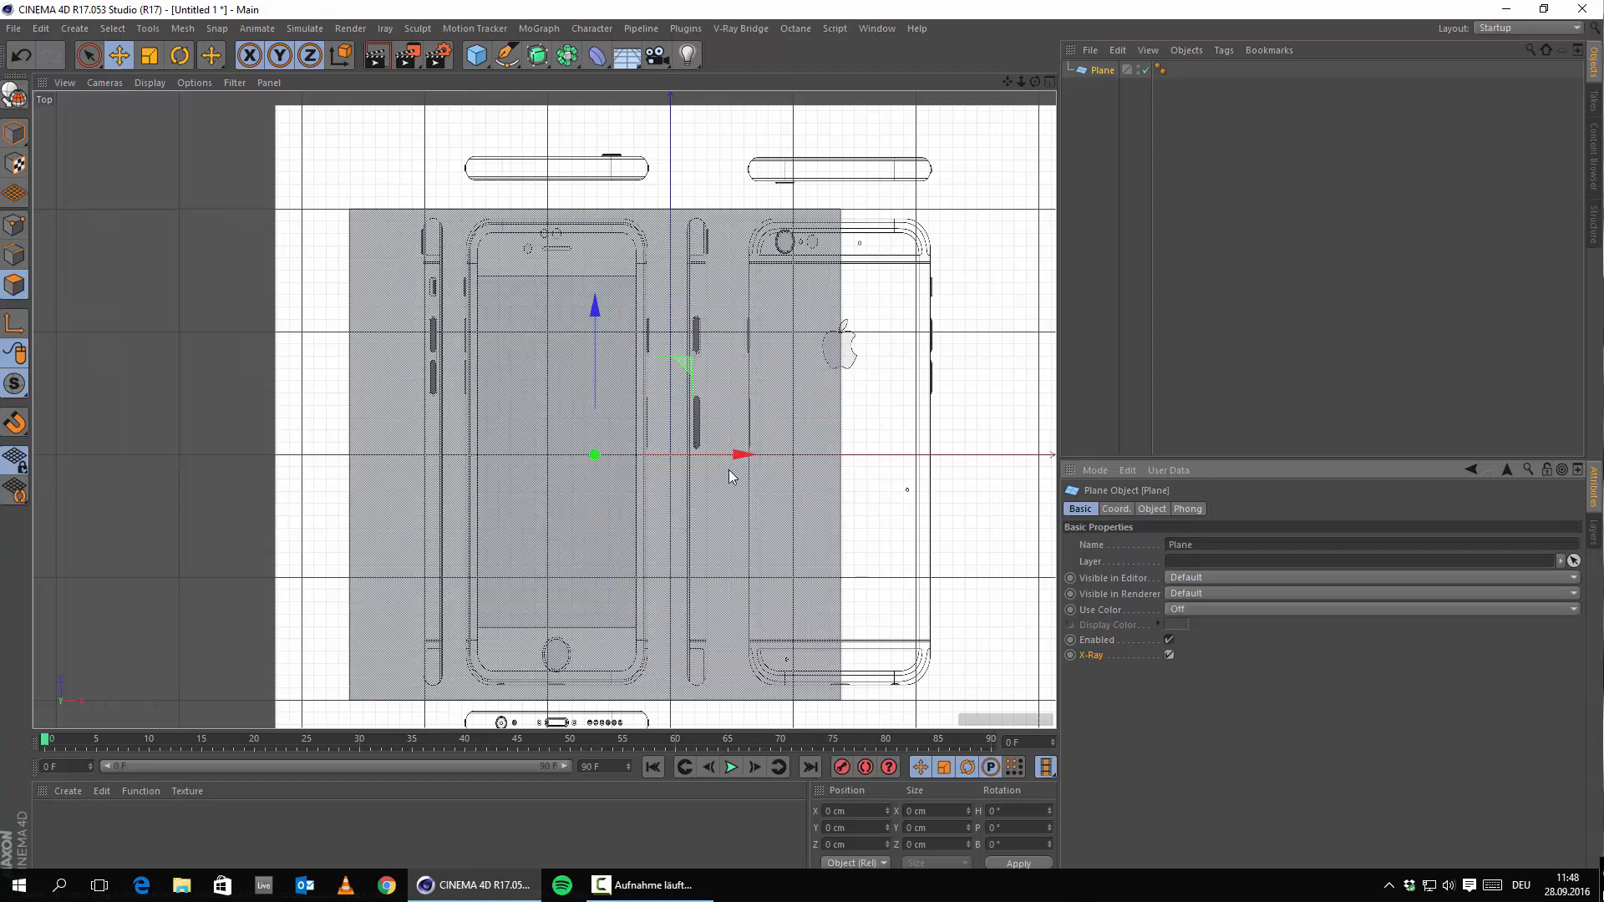
drag(734, 454, 826, 483)
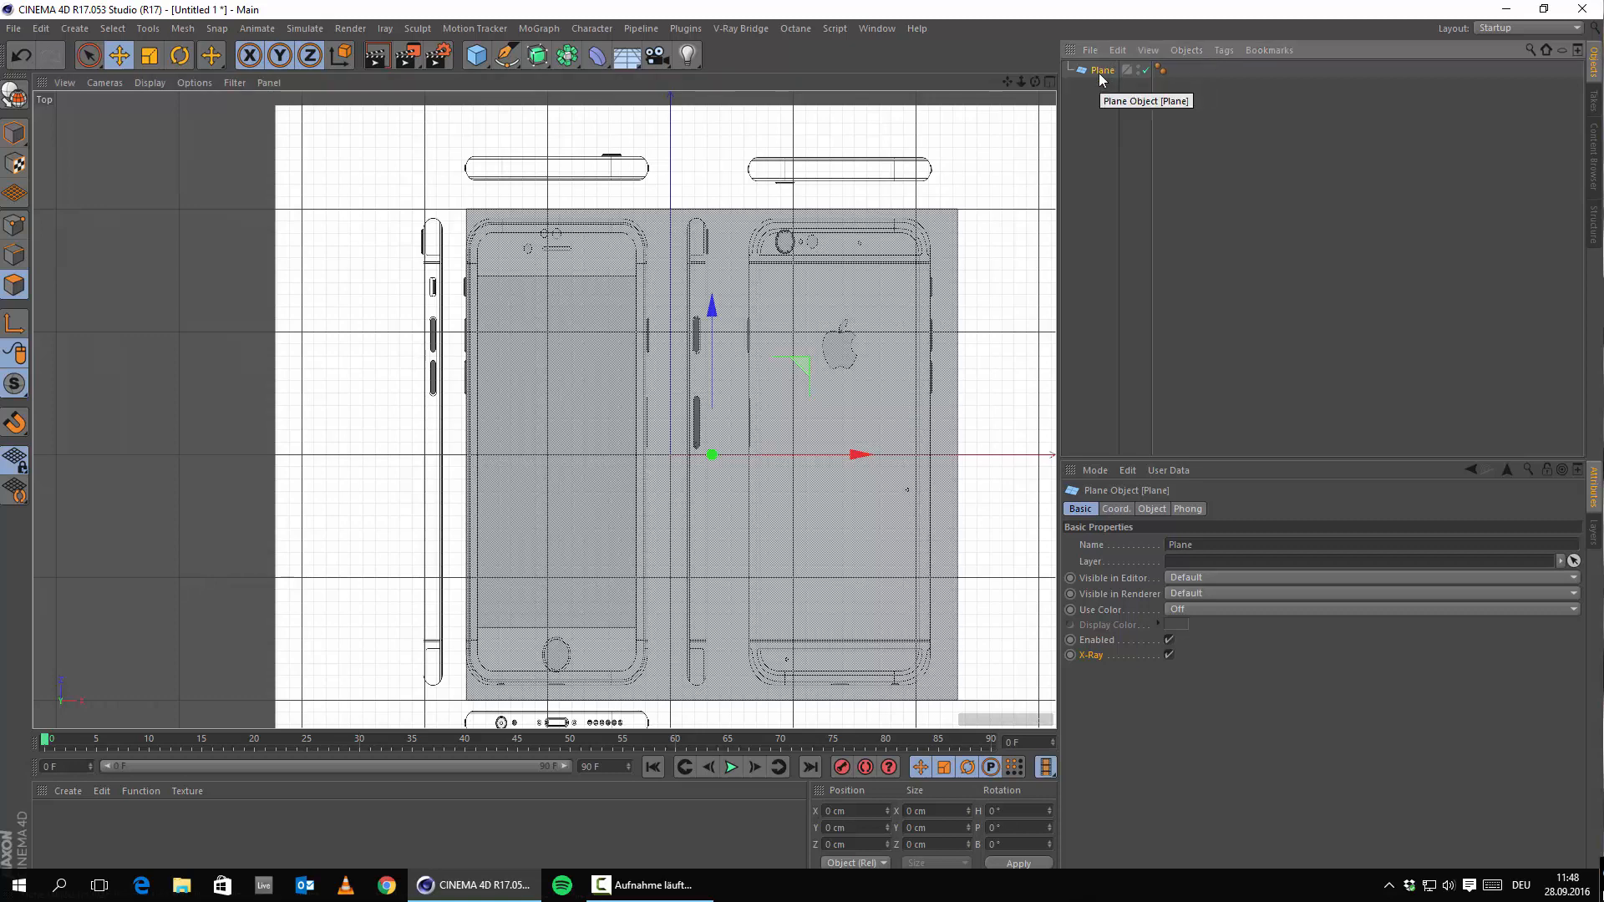
Step: Make the plane editable and move its right-edge points along X to about -63.2 cm, near the front-view display's right edge
key(c)
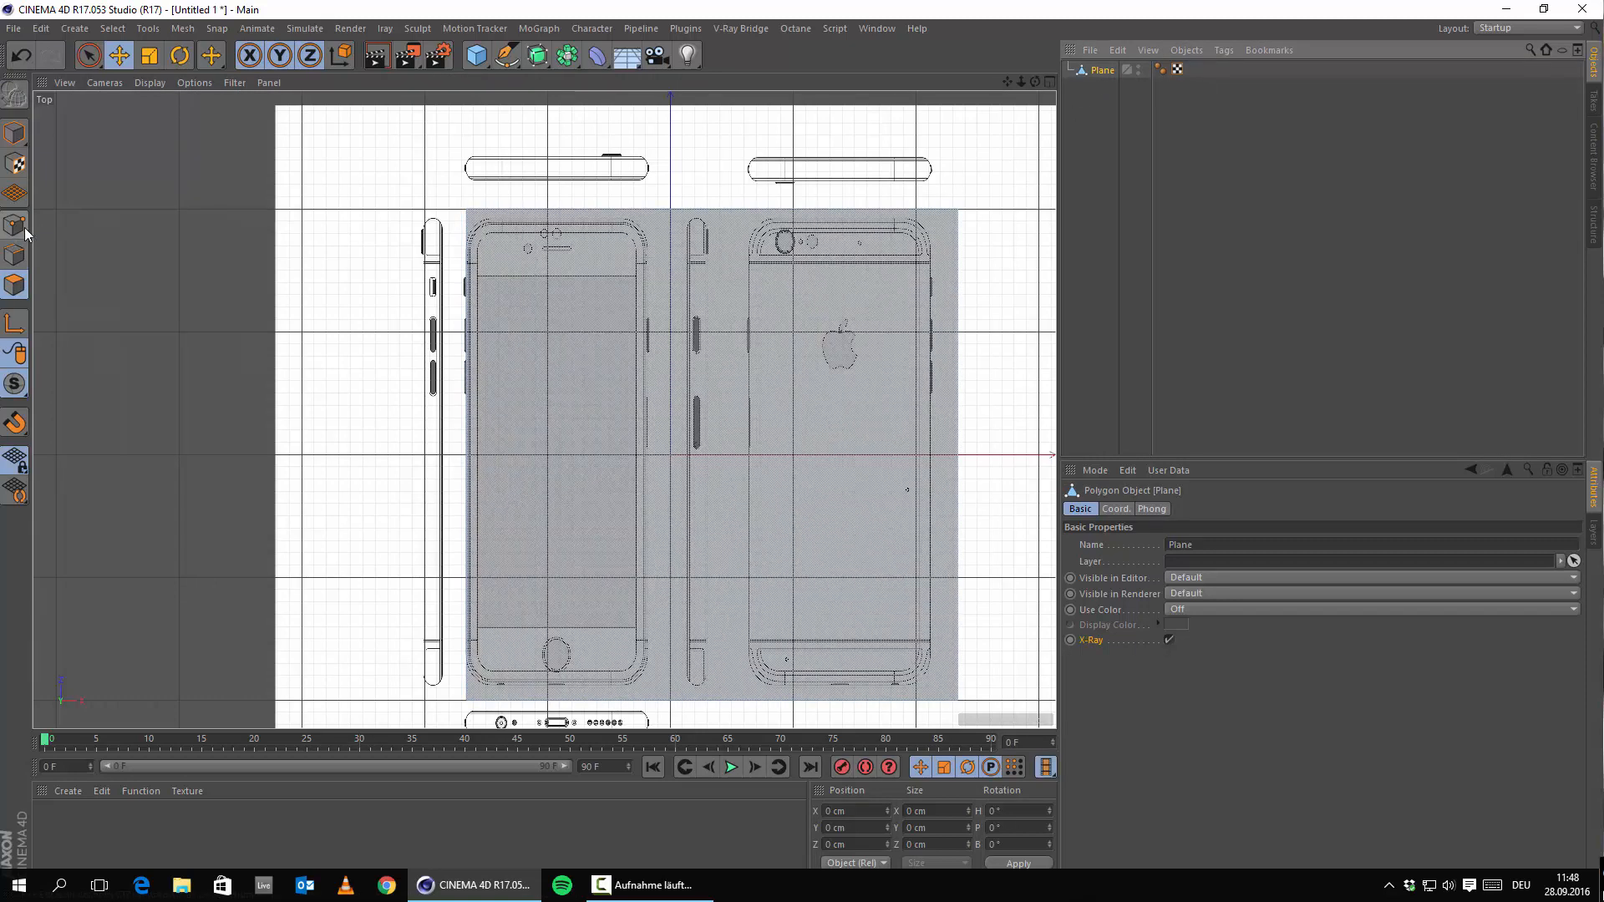
click(92, 62)
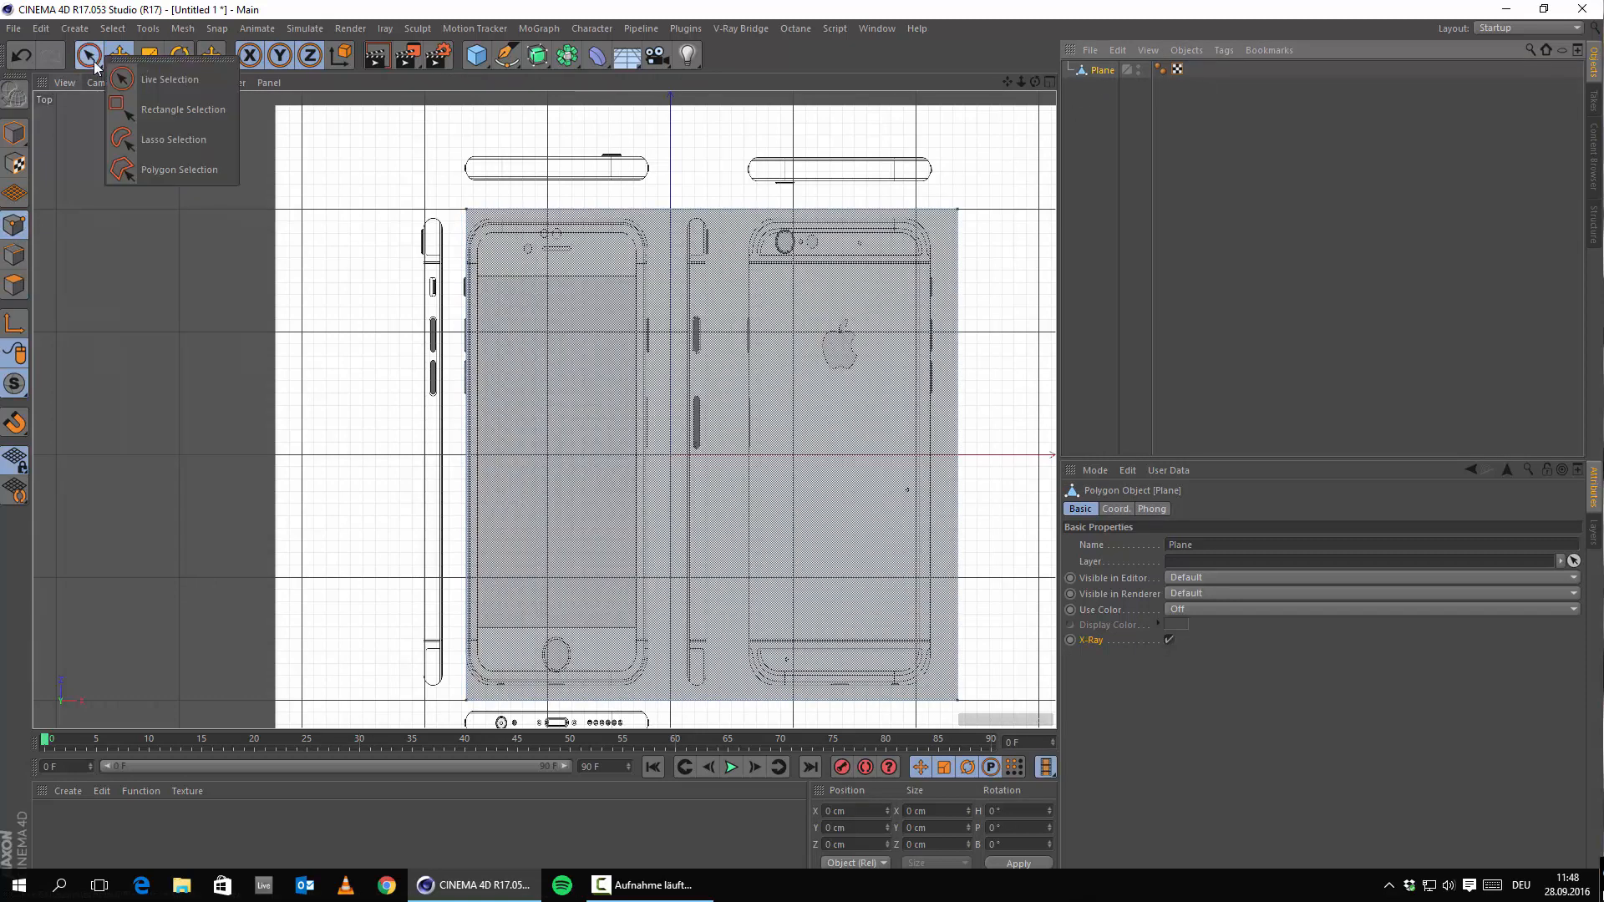
click(174, 112)
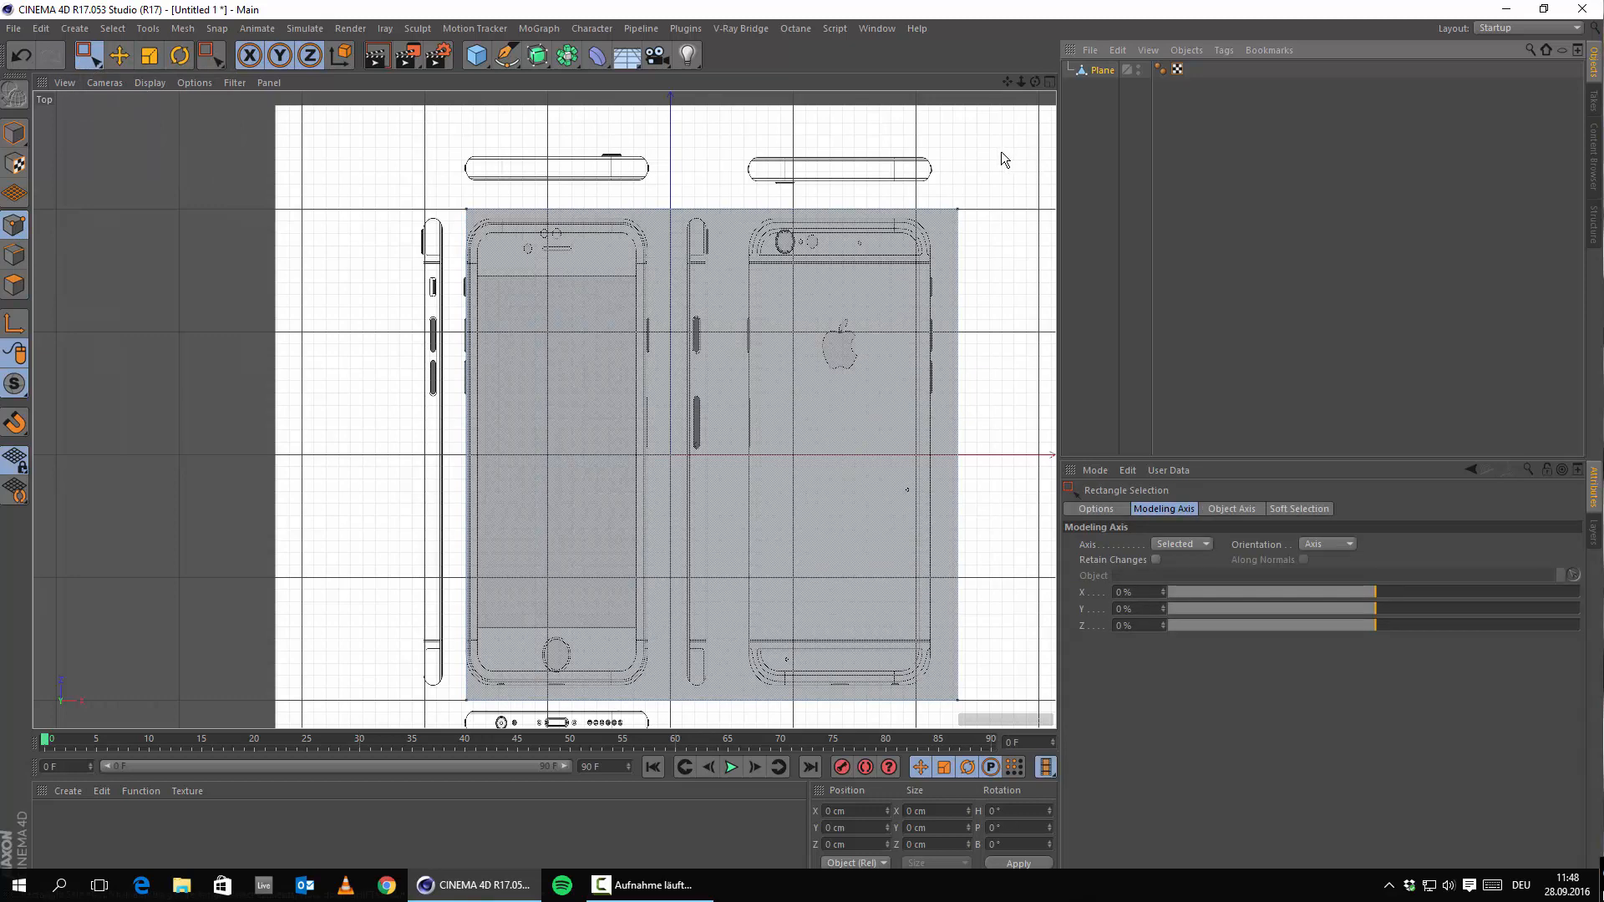
drag(1003, 143, 838, 719)
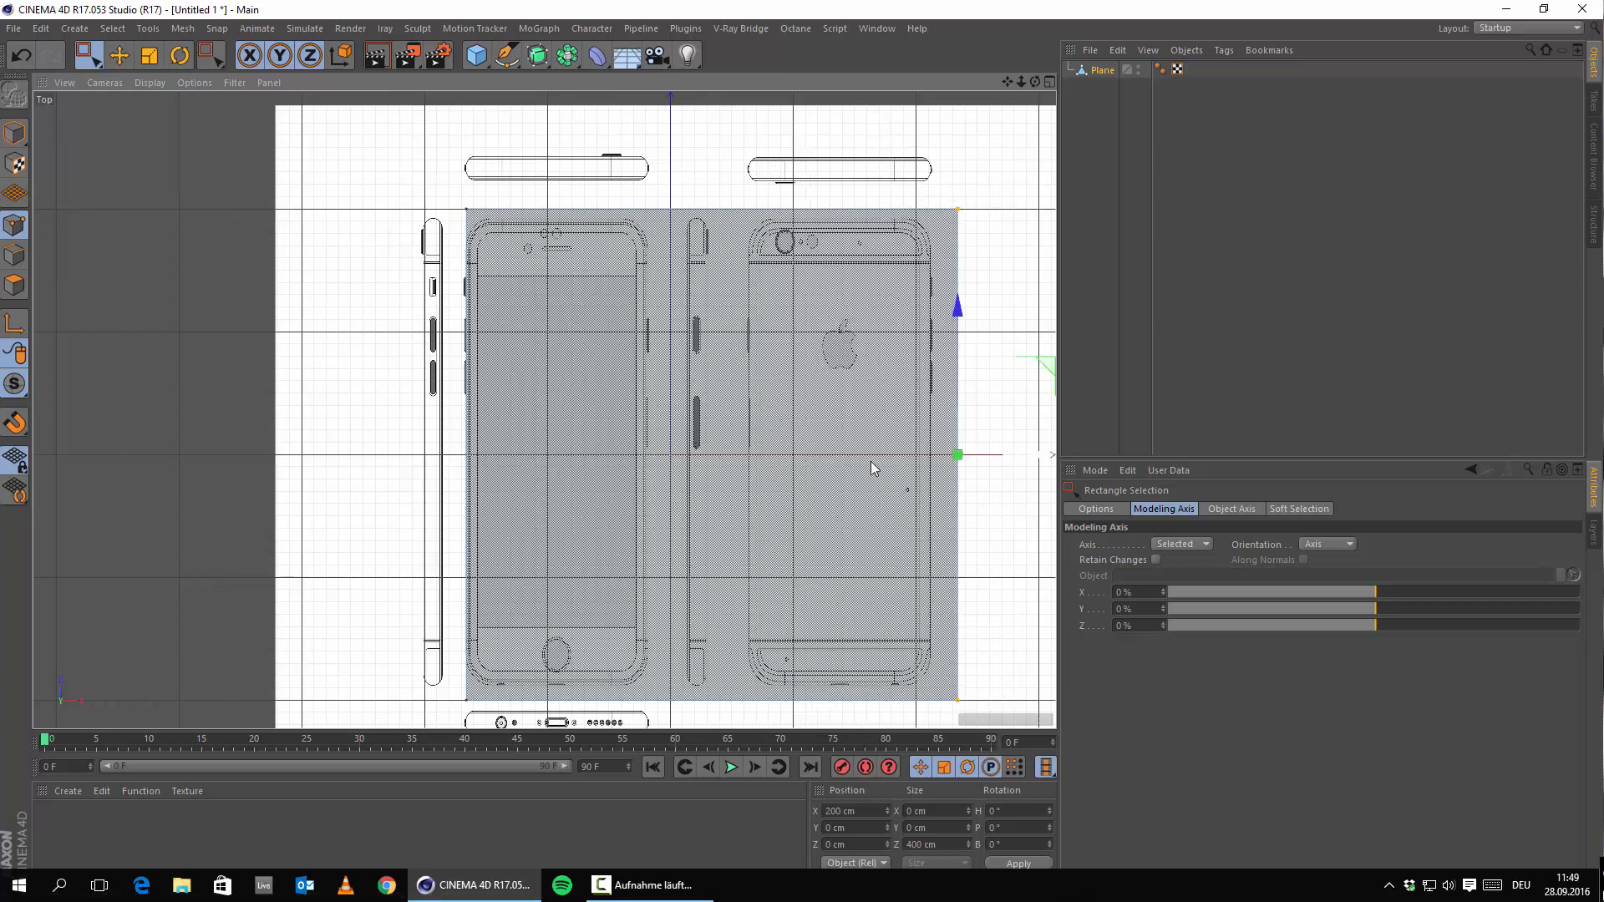
drag(871, 466, 681, 483)
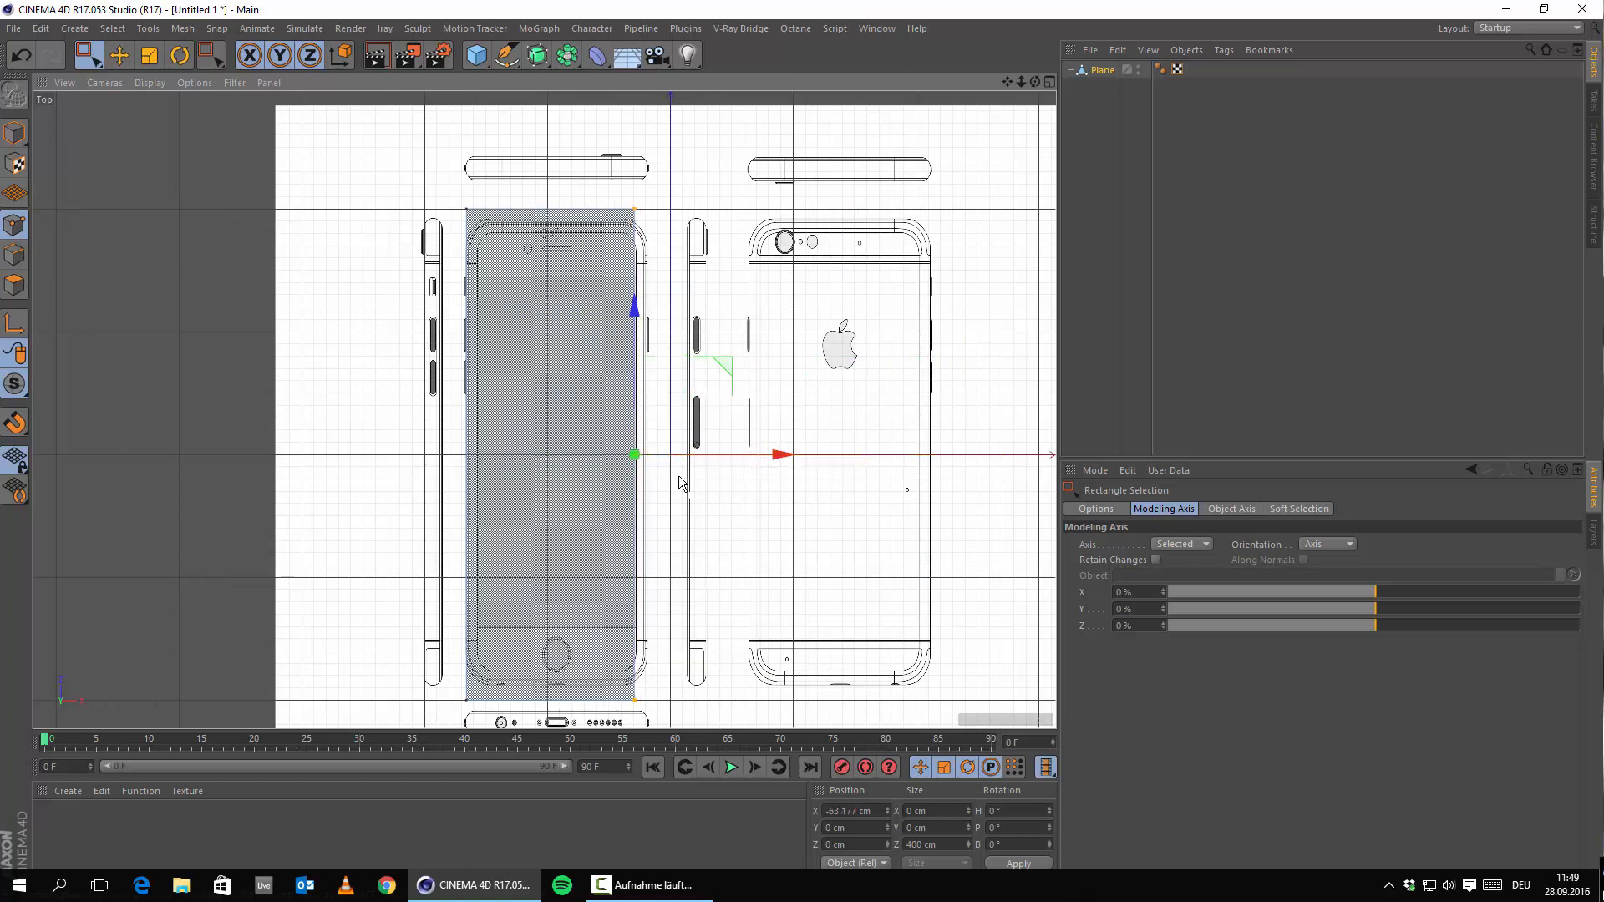
Step: Fine-tune the plane's right-edge points along X to about -62.2 cm, on the display's right border line
scroll(681, 482, up, 8)
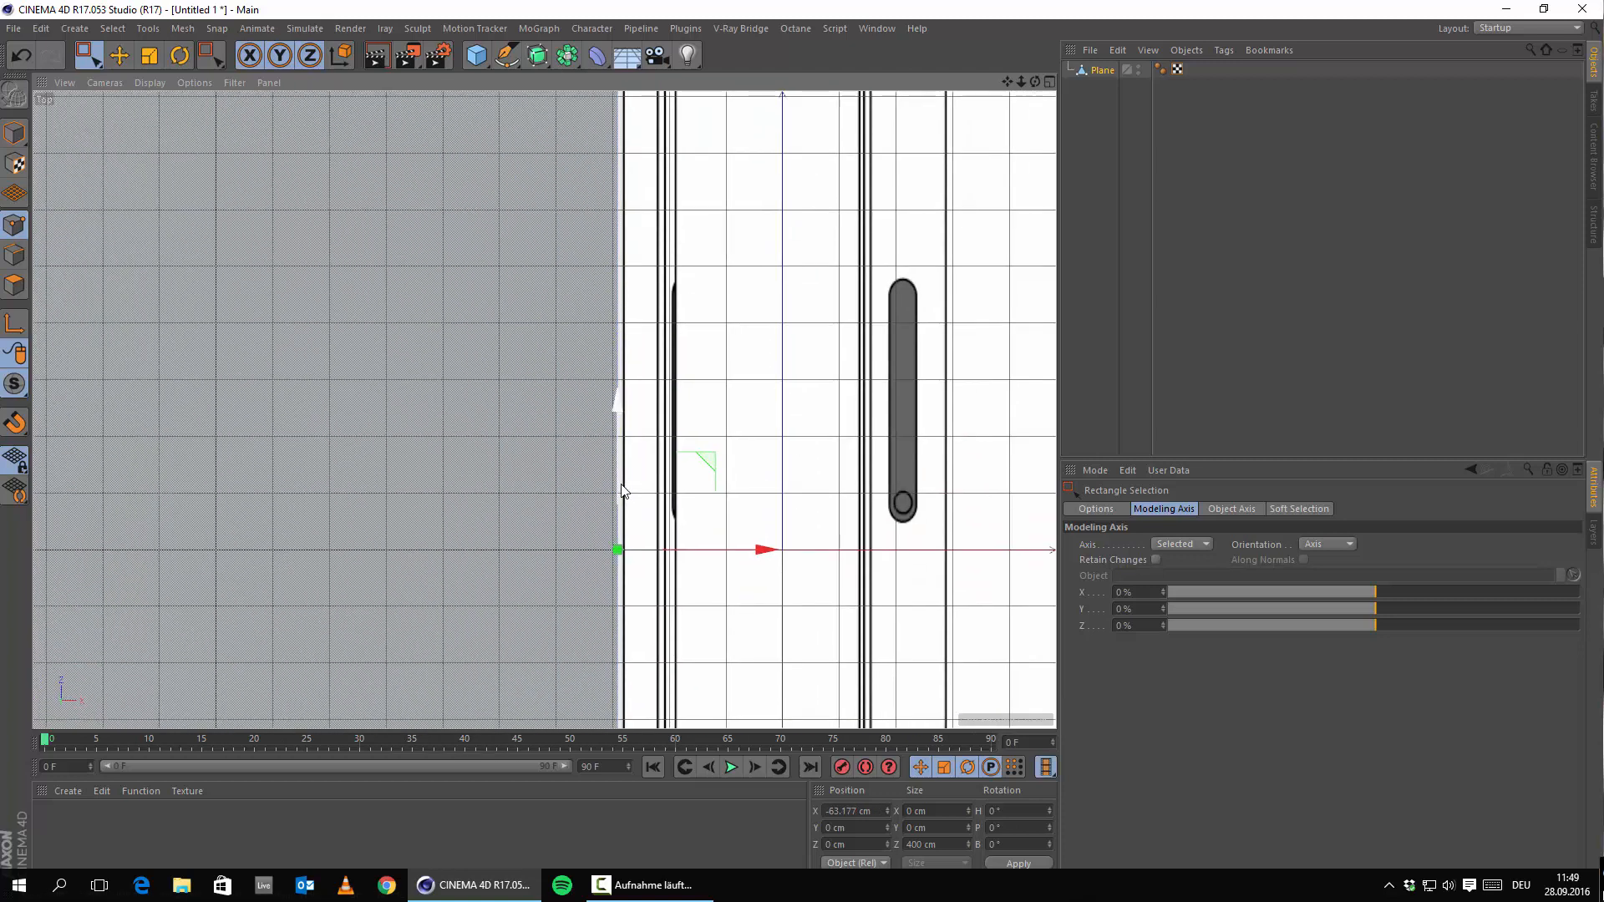
click(722, 554)
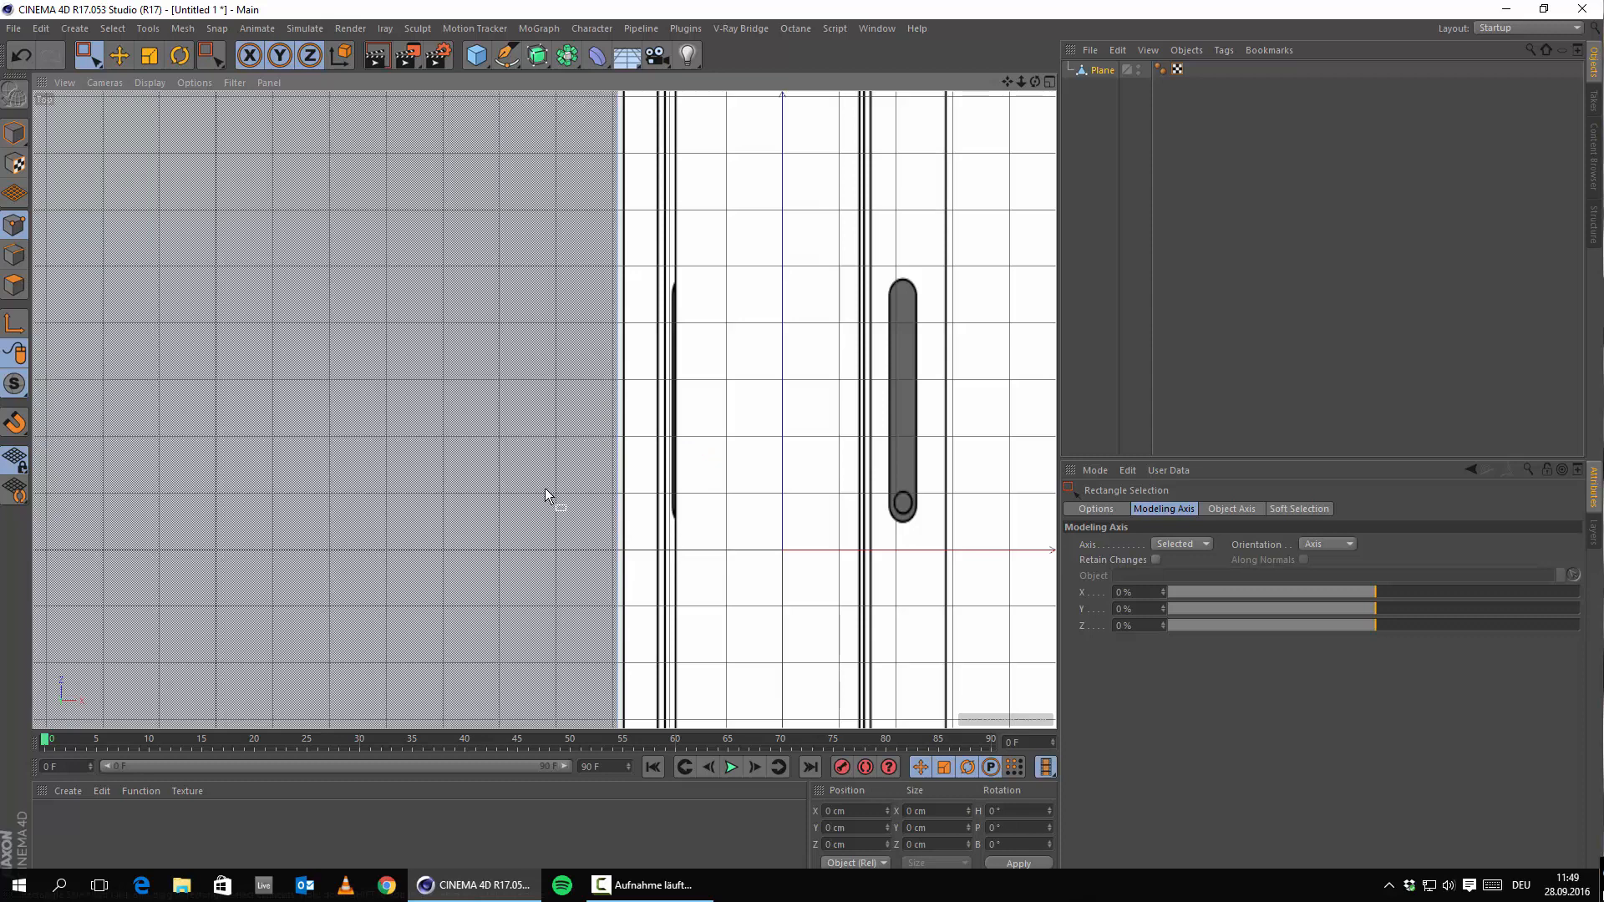
scroll(718, 391, down, 5)
key(ctrl+z)
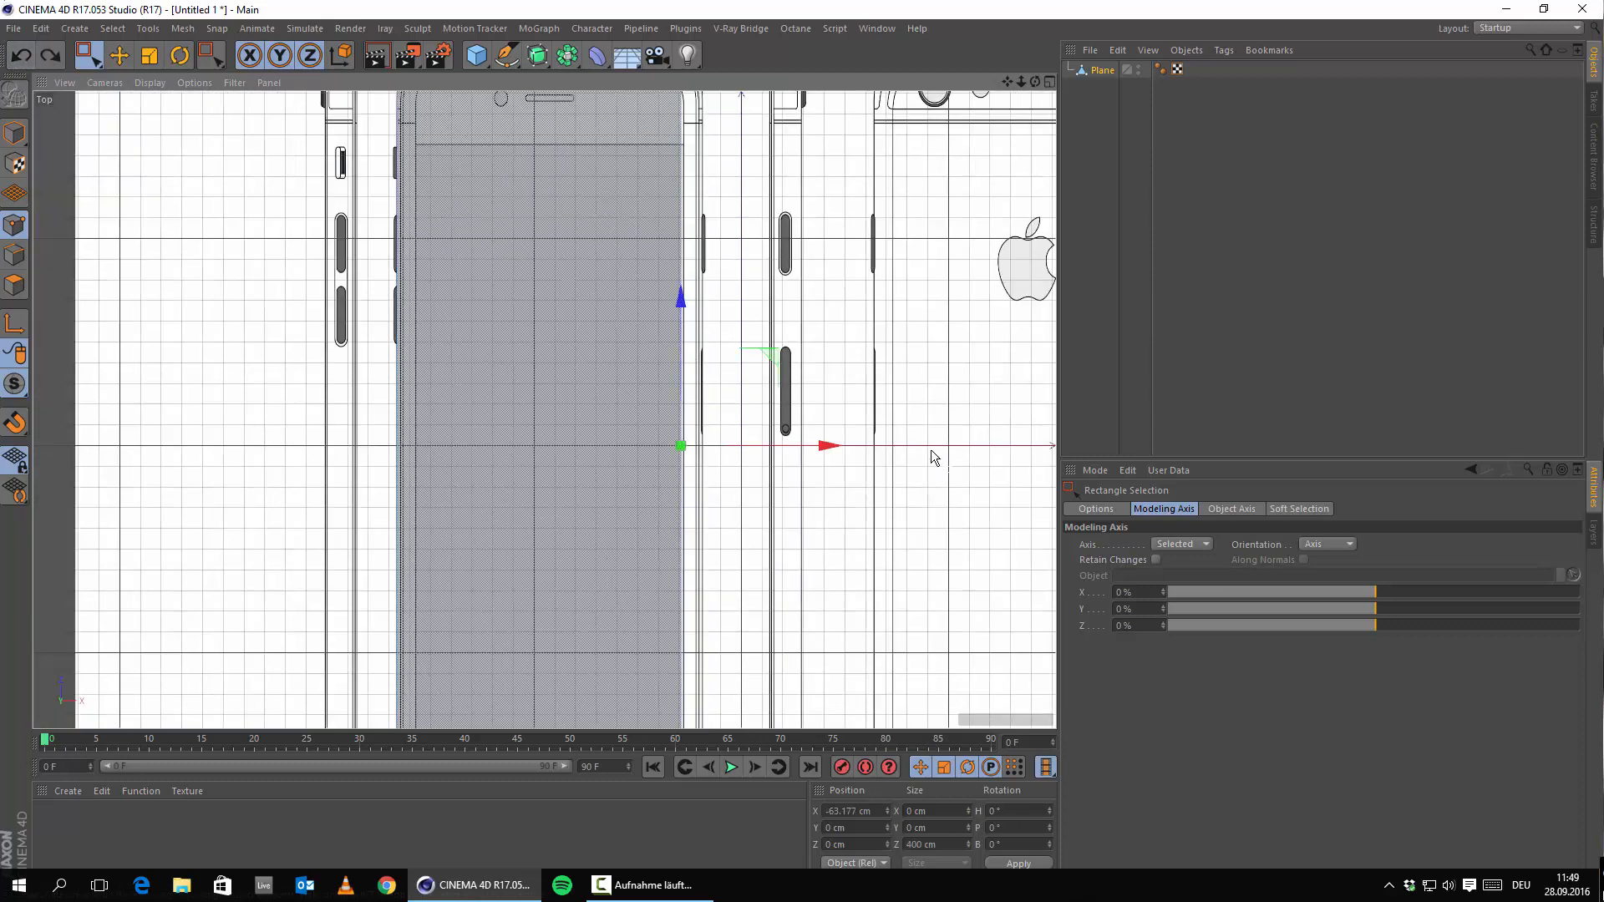
scroll(478, 412, up, 4)
scroll(496, 425, up, 4)
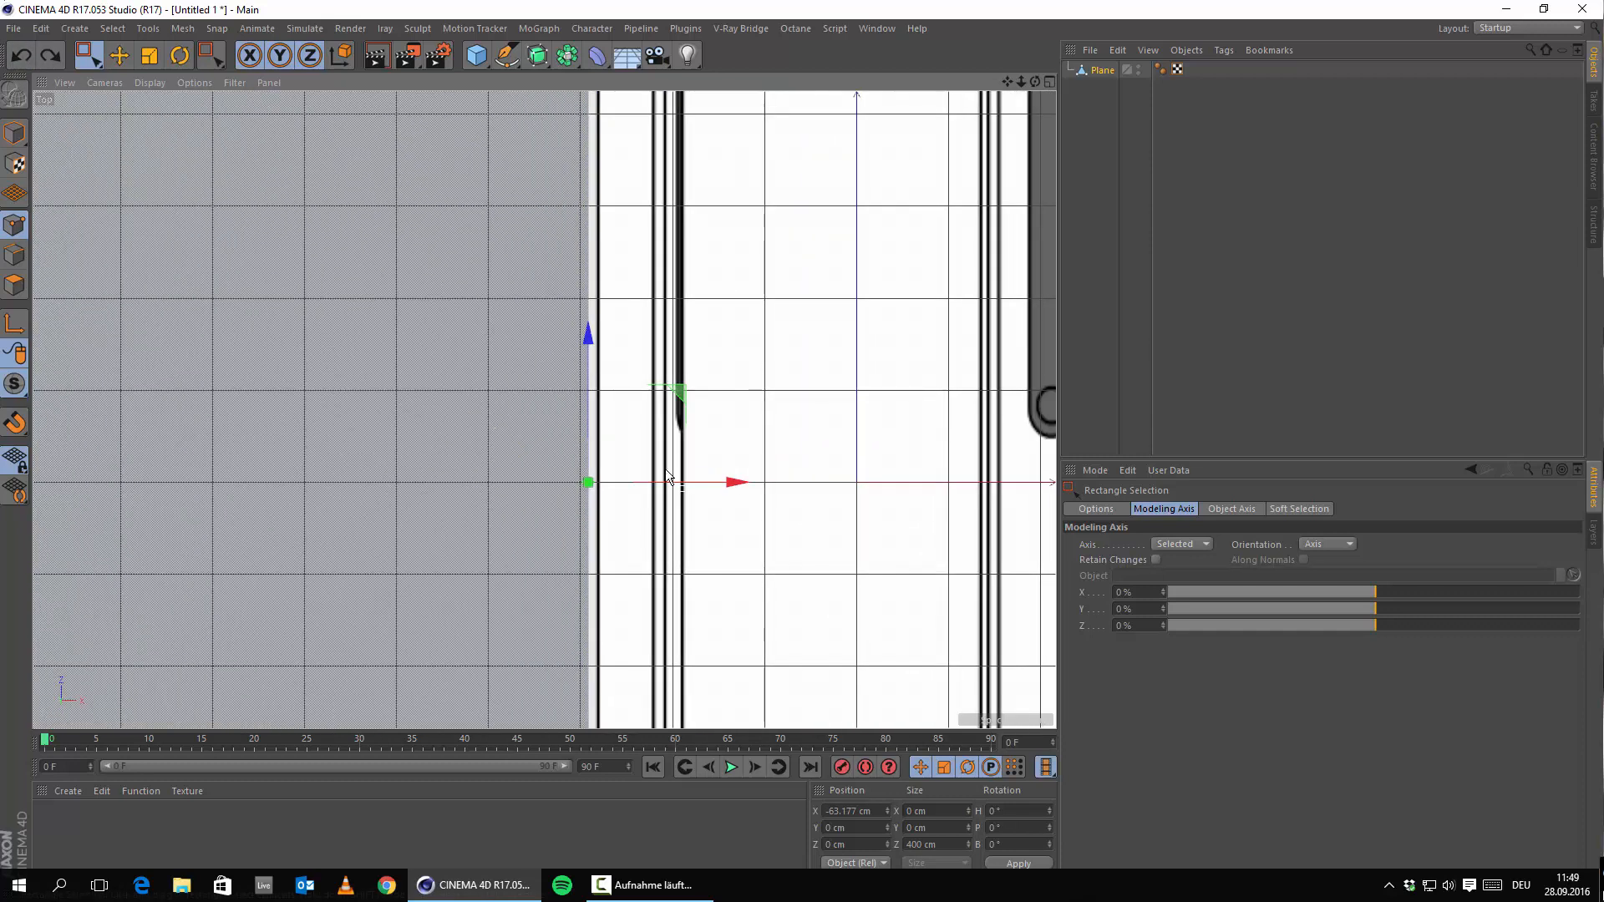
drag(647, 484, 659, 490)
scroll(375, 367, down, 12)
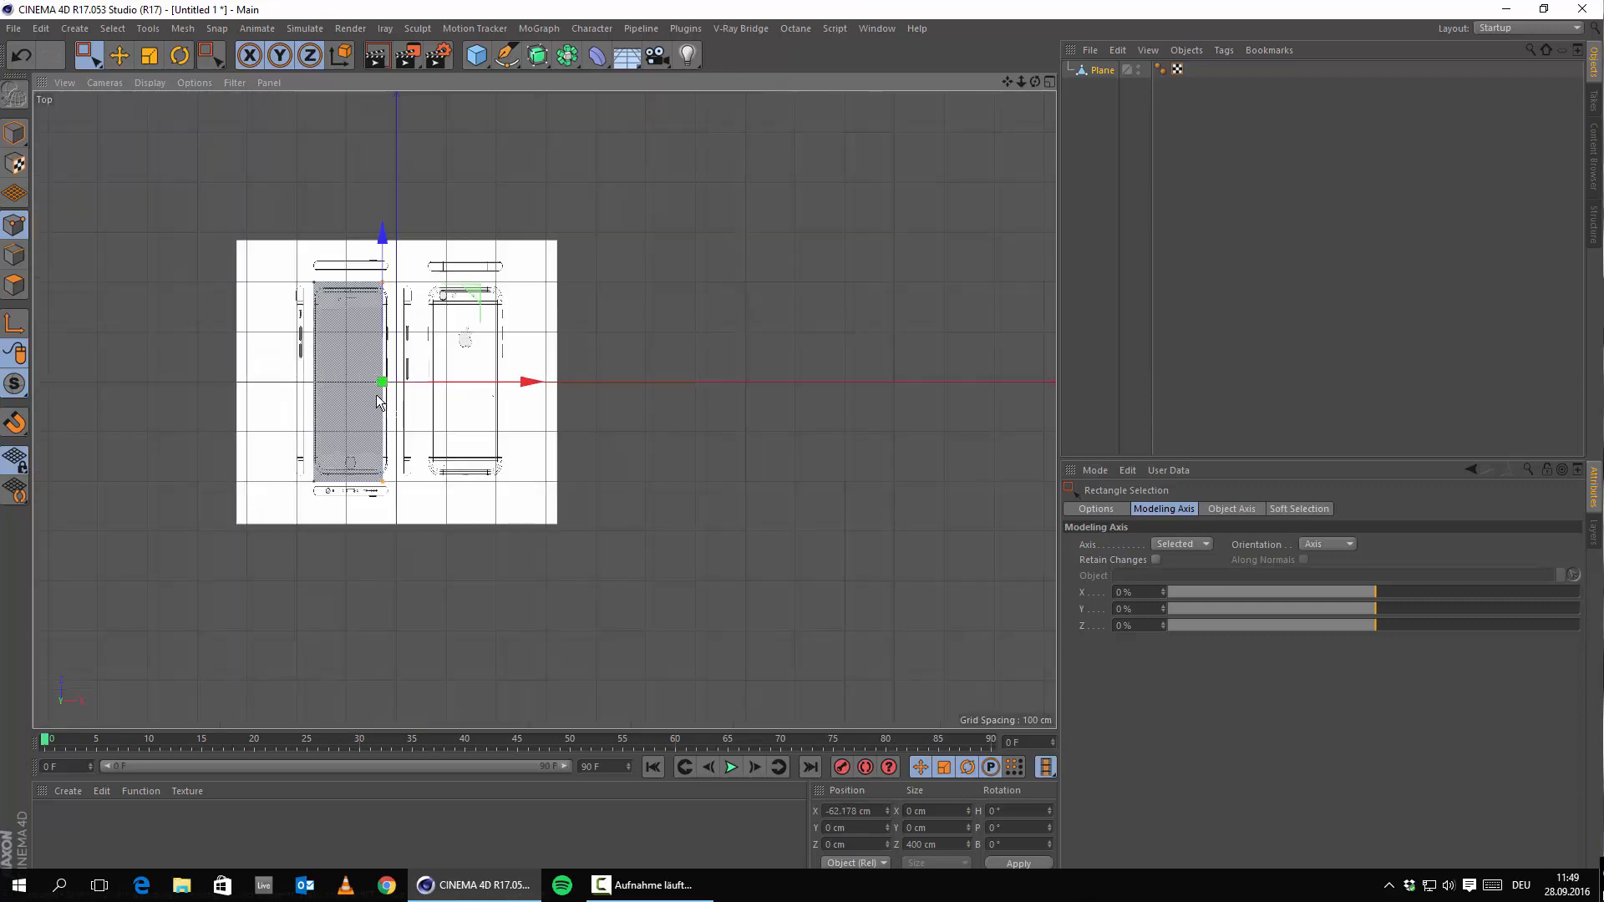
Step: Move the plane's left-edge points along X to about -191.4 cm, on the display's left border line
alt+middle_drag(378, 384, 678, 439)
scroll(623, 369, up, 3)
drag(545, 250, 627, 706)
scroll(585, 443, up, 8)
scroll(408, 331, up, 3)
alt+middle_drag(597, 383, 565, 444)
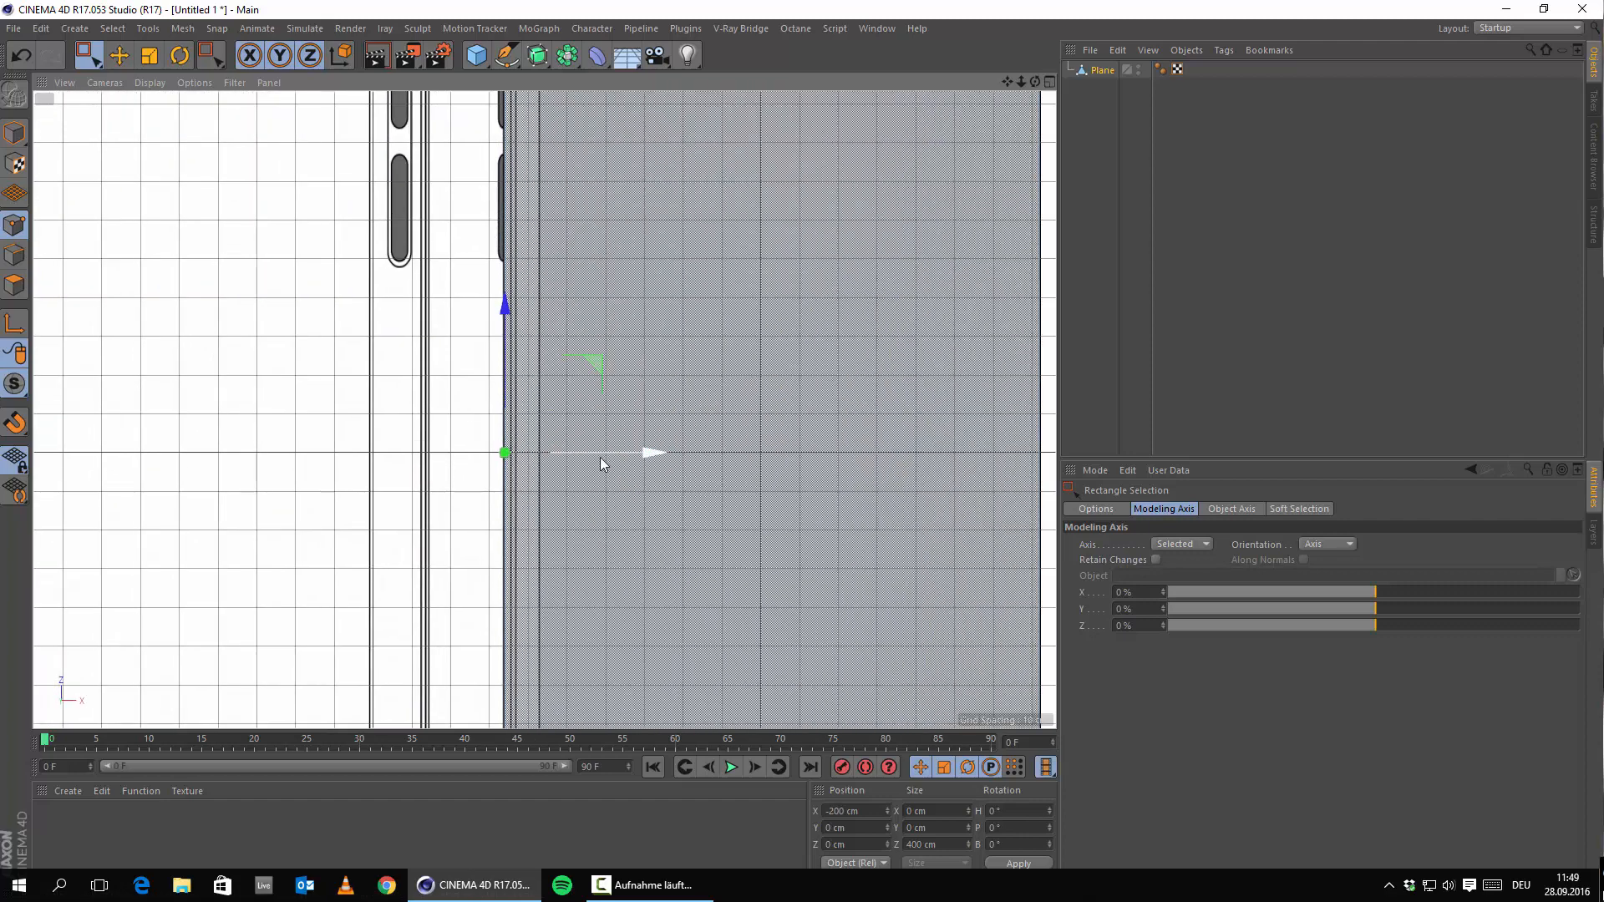
mouse_move(625, 461)
mouse_down()
mouse_move(671, 463)
mouse_move(634, 473)
mouse_up()
scroll(634, 473, down, 5)
scroll(689, 418, up, 6)
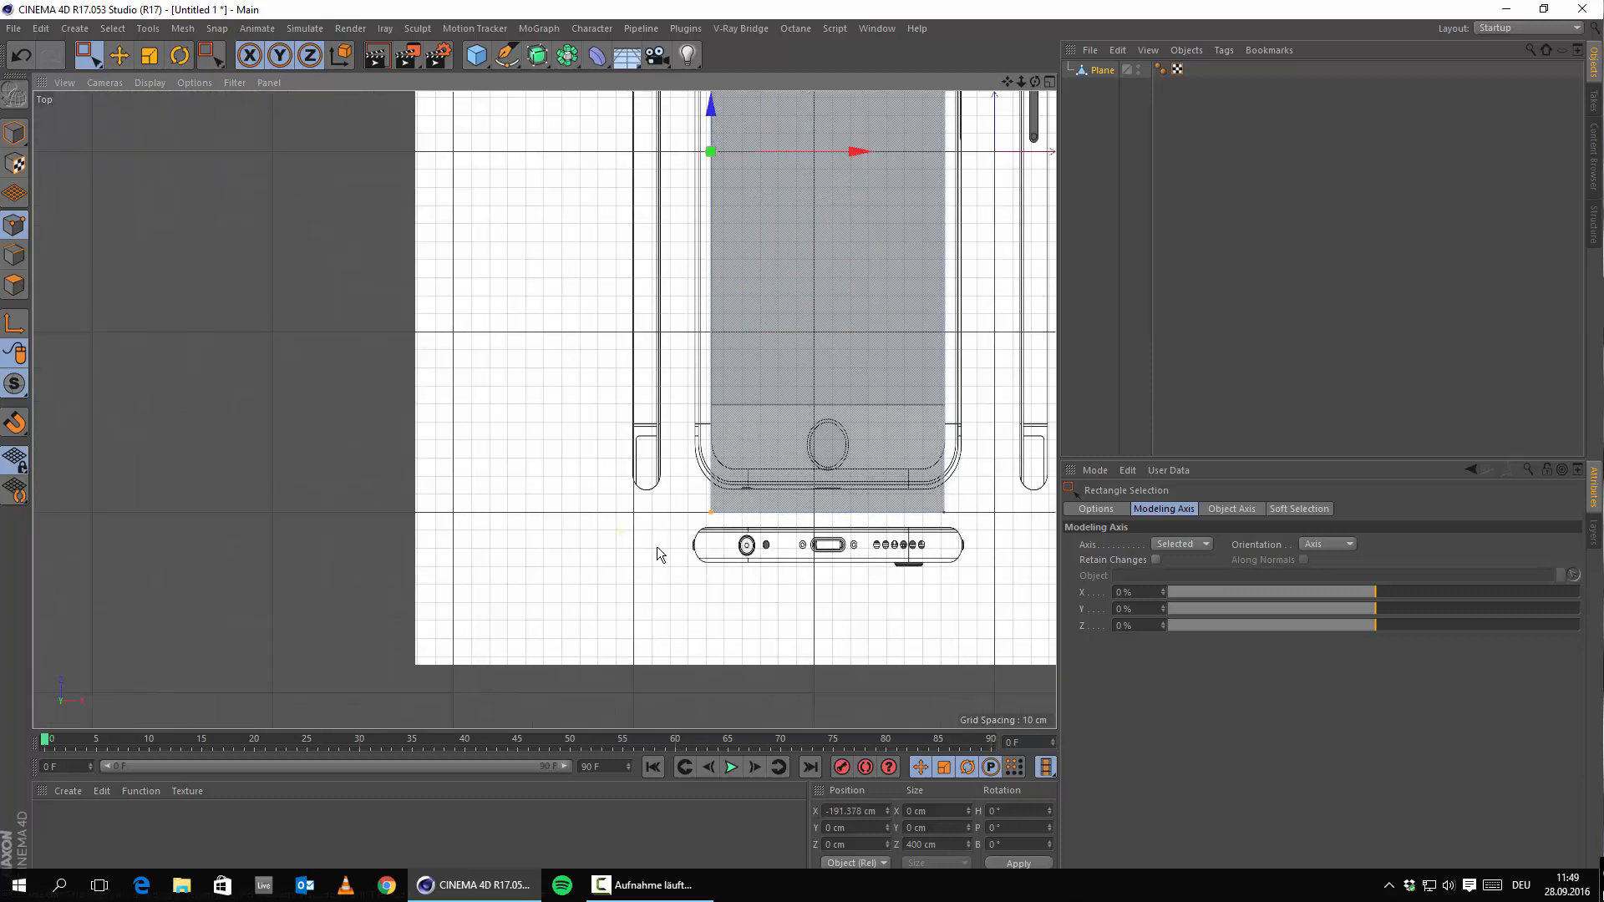
Step: Move the plane's bottom-edge points up along Z to about -176 cm, on the line just below the home button
drag(1079, 509, 1074, 483)
scroll(631, 424, up, 5)
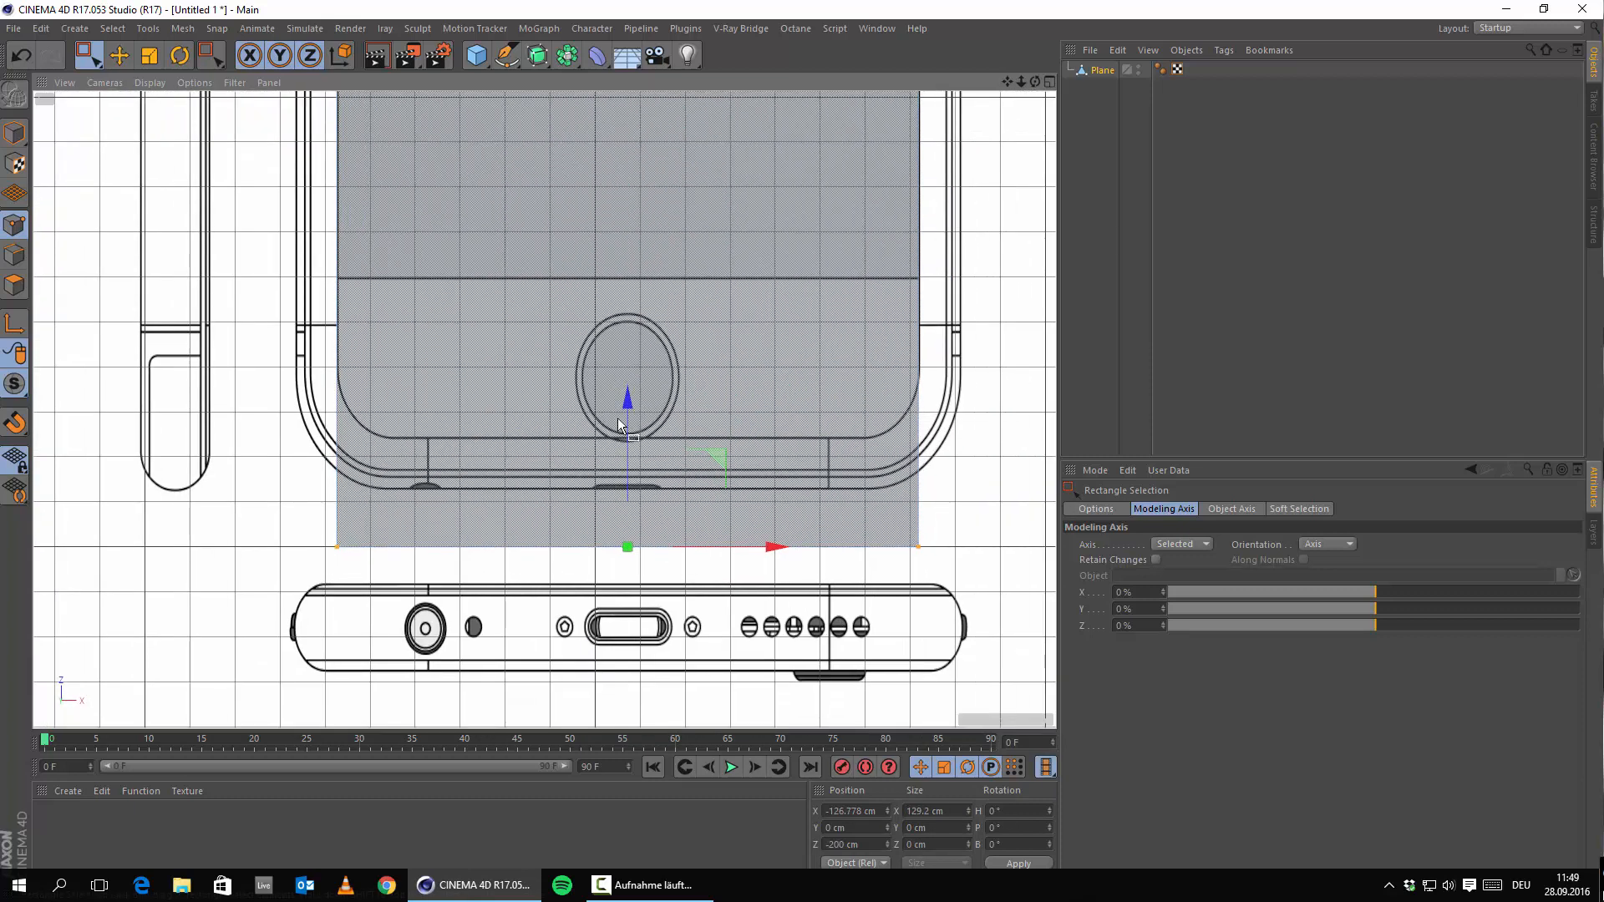
drag(631, 425, 646, 309)
scroll(670, 284, down, 6)
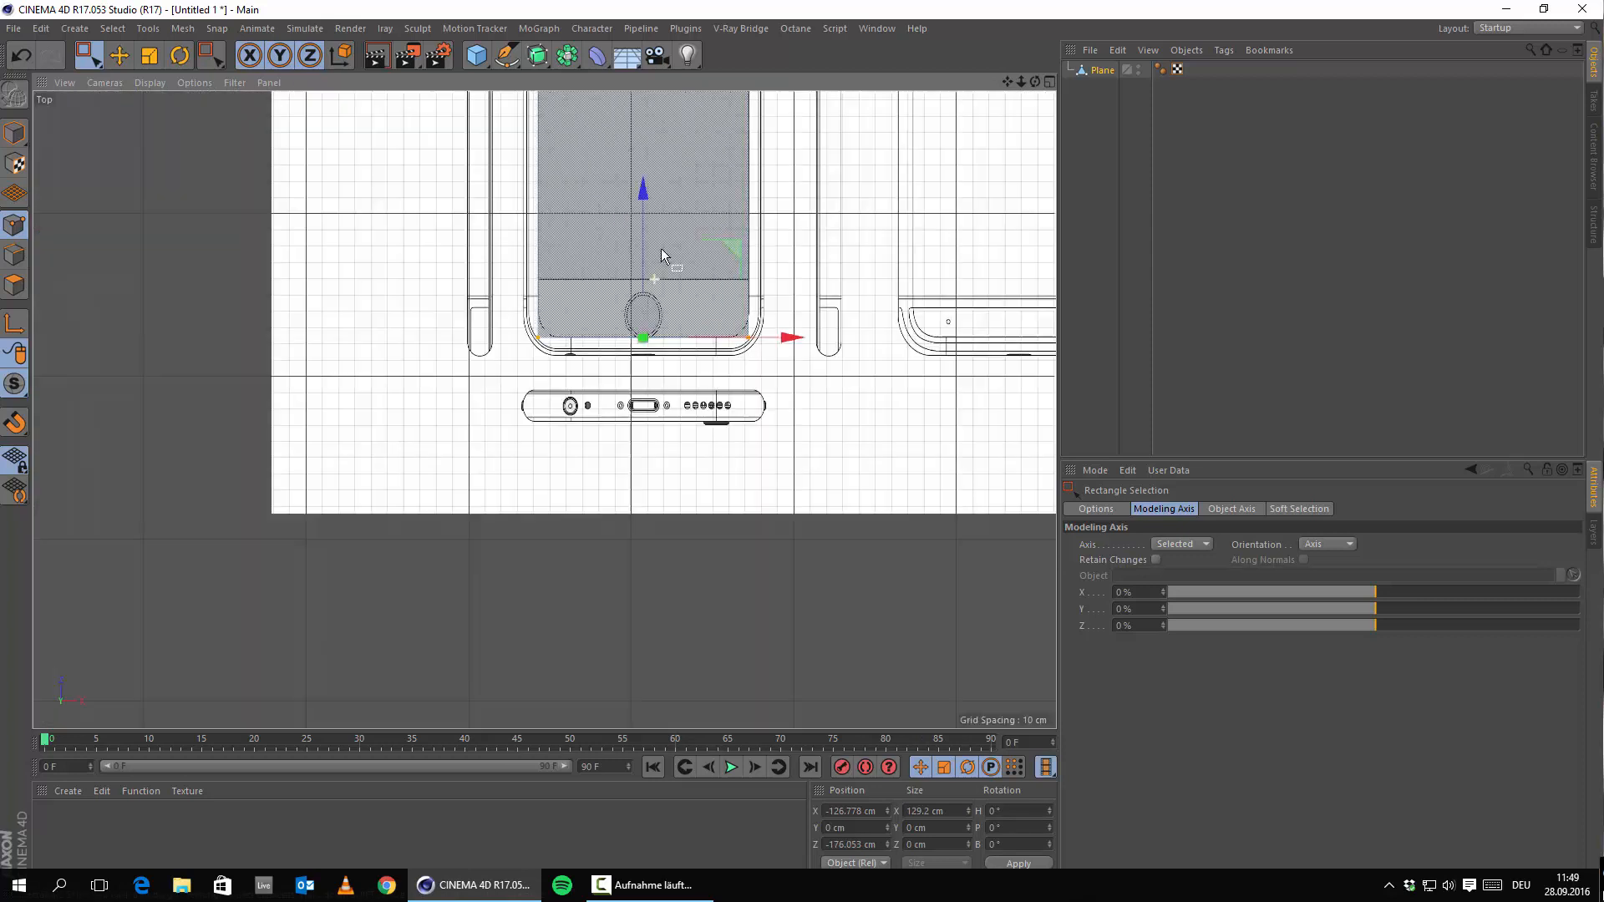
Step: Move the plane's top-edge points along Z to about 187.3 cm, on the innermost line of the phone's rounded top border
drag(748, 366, 785, 368)
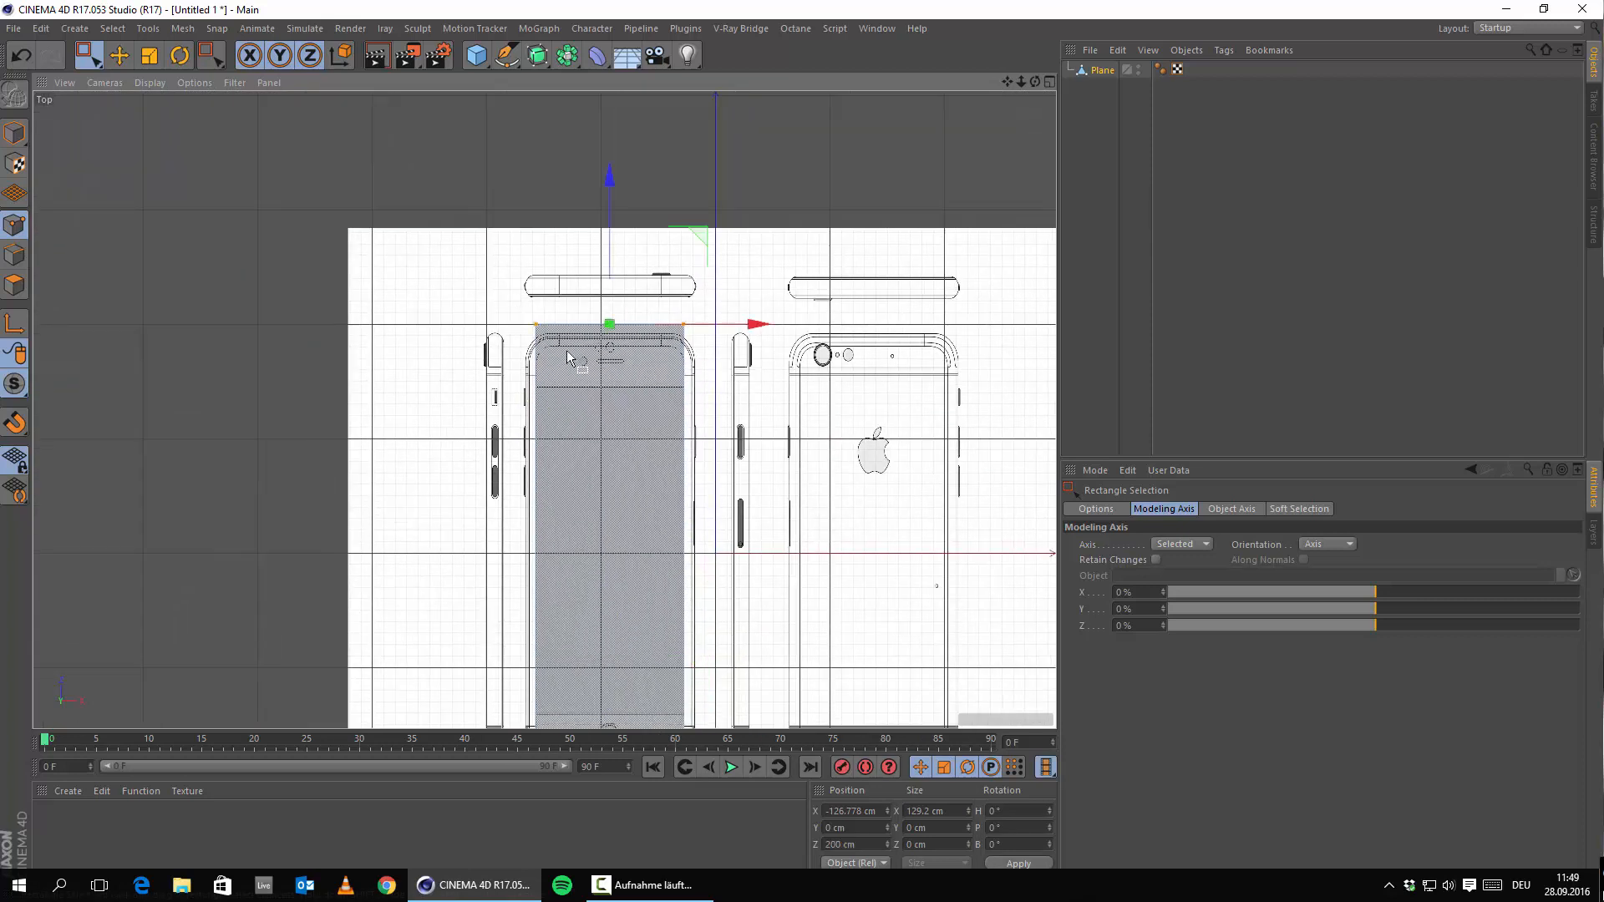
scroll(559, 350, up, 5)
drag(725, 129, 730, 188)
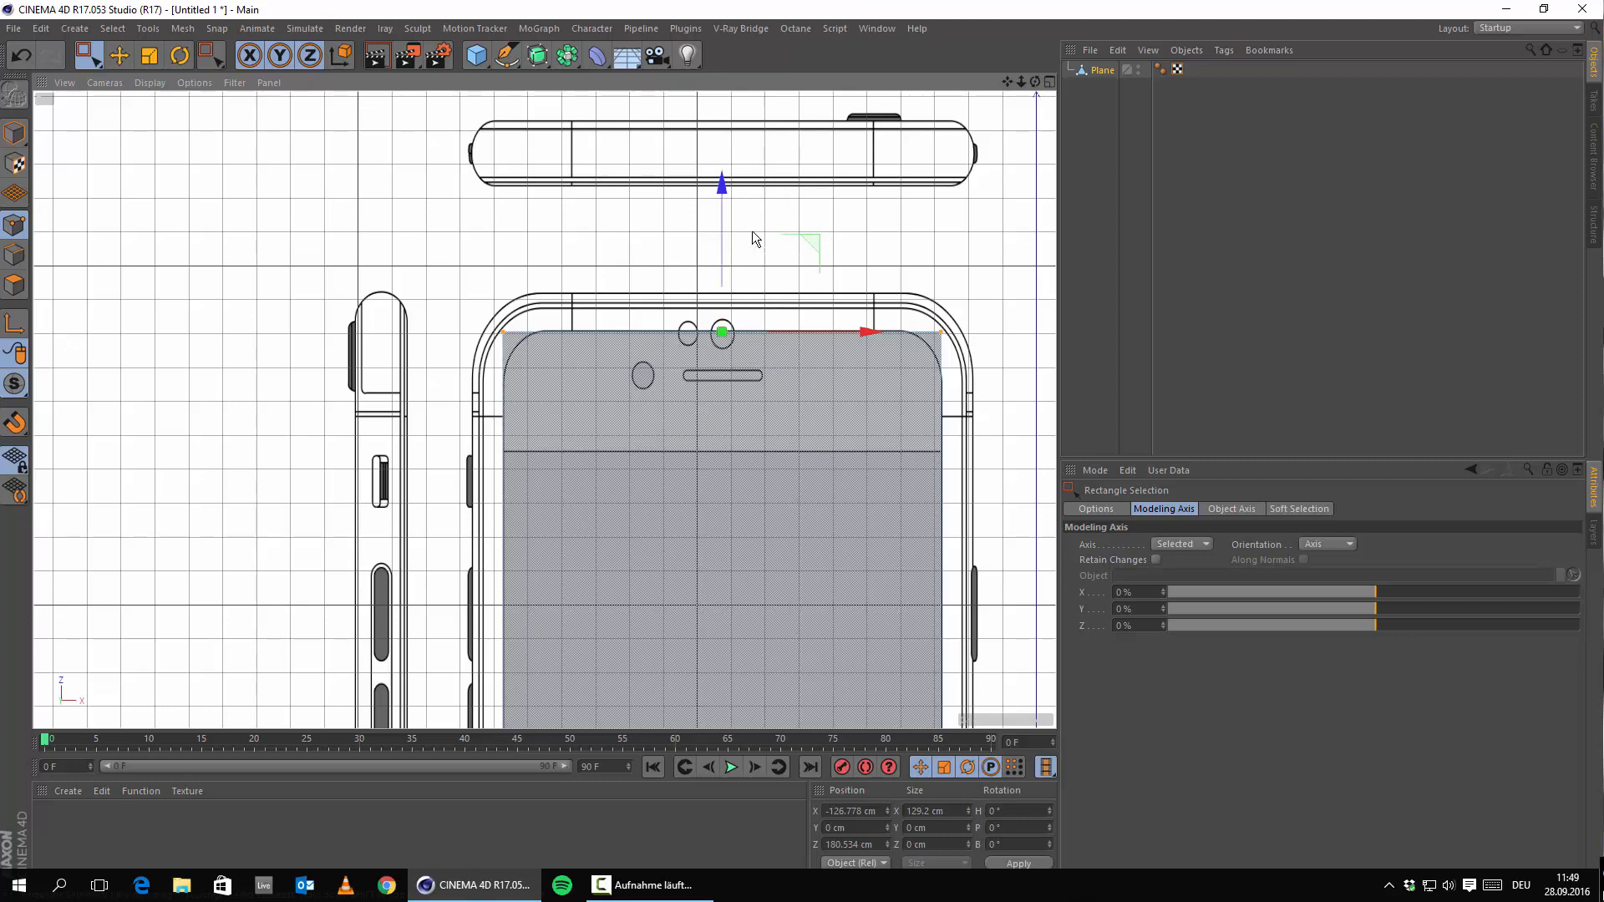
scroll(752, 230, up, 3)
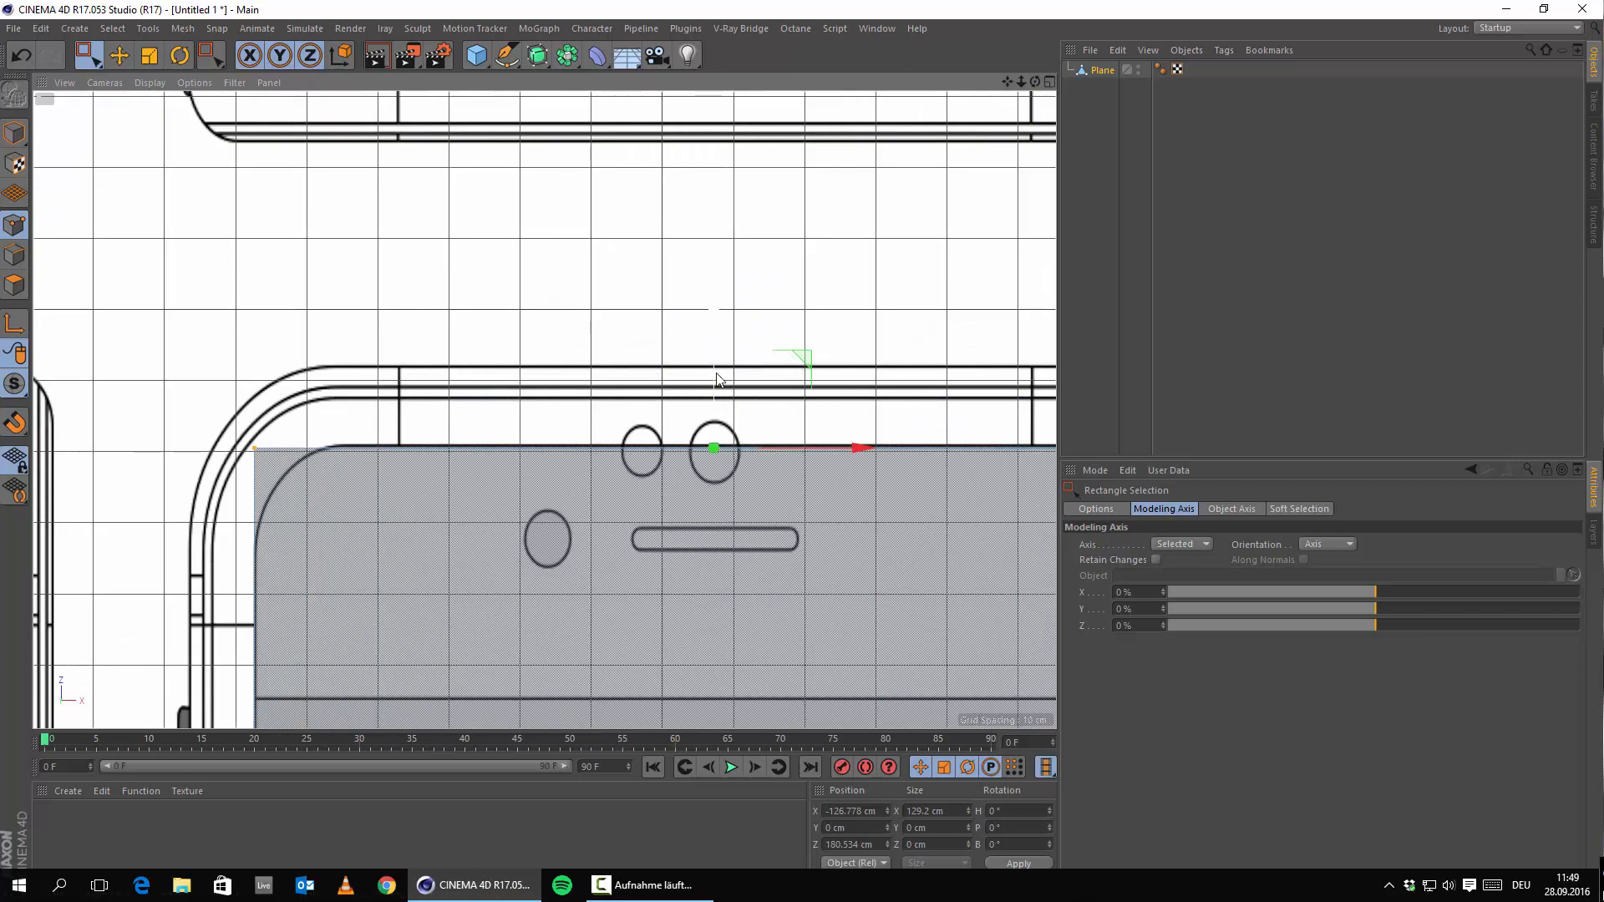
drag(716, 381, 723, 331)
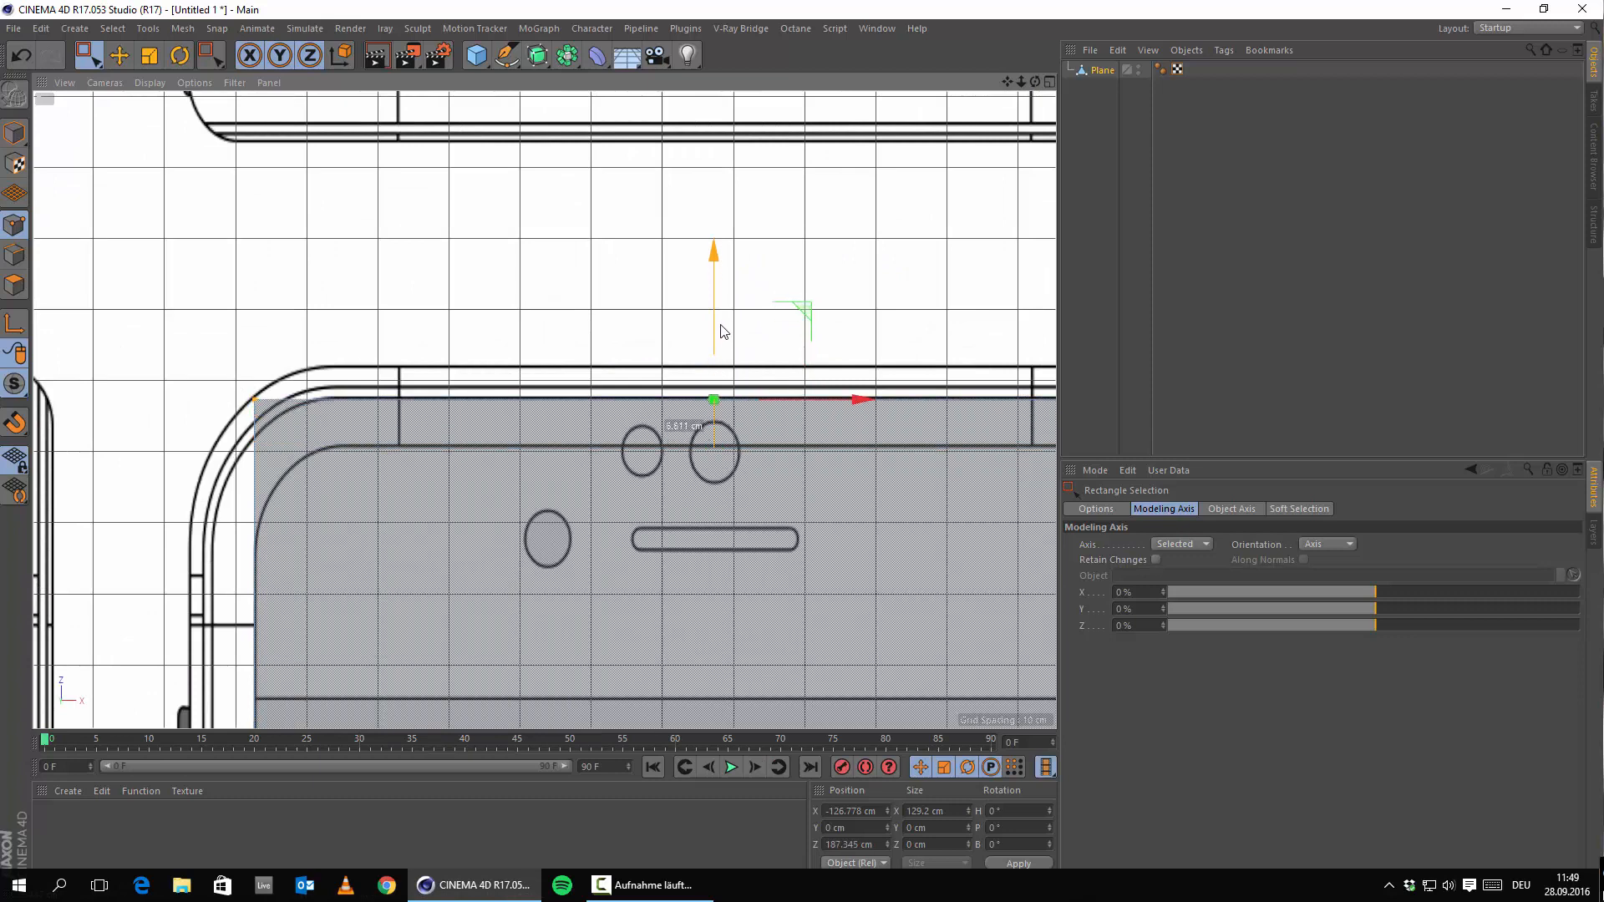
Step: Move the plane's right-edge points outward along X to about -56 cm, on the innermost line of the phone's right border
scroll(736, 406, down, 6)
alt+middle_drag(885, 416, 698, 293)
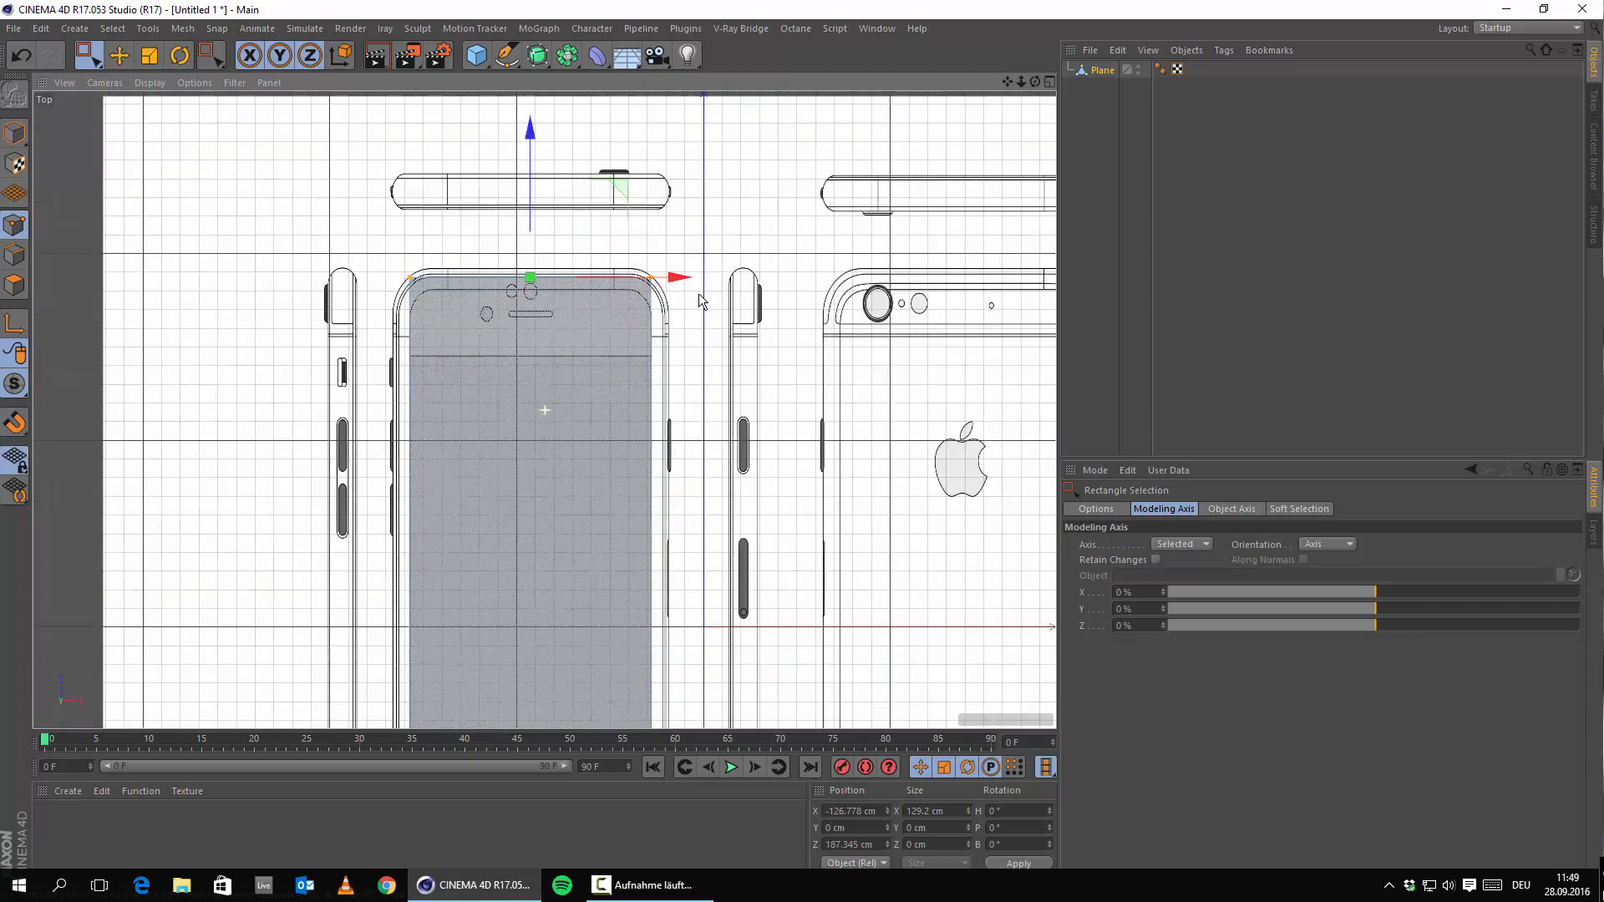
click(758, 258)
drag(711, 203, 608, 683)
scroll(786, 500, down, 5)
alt+middle_drag(781, 509, 743, 362)
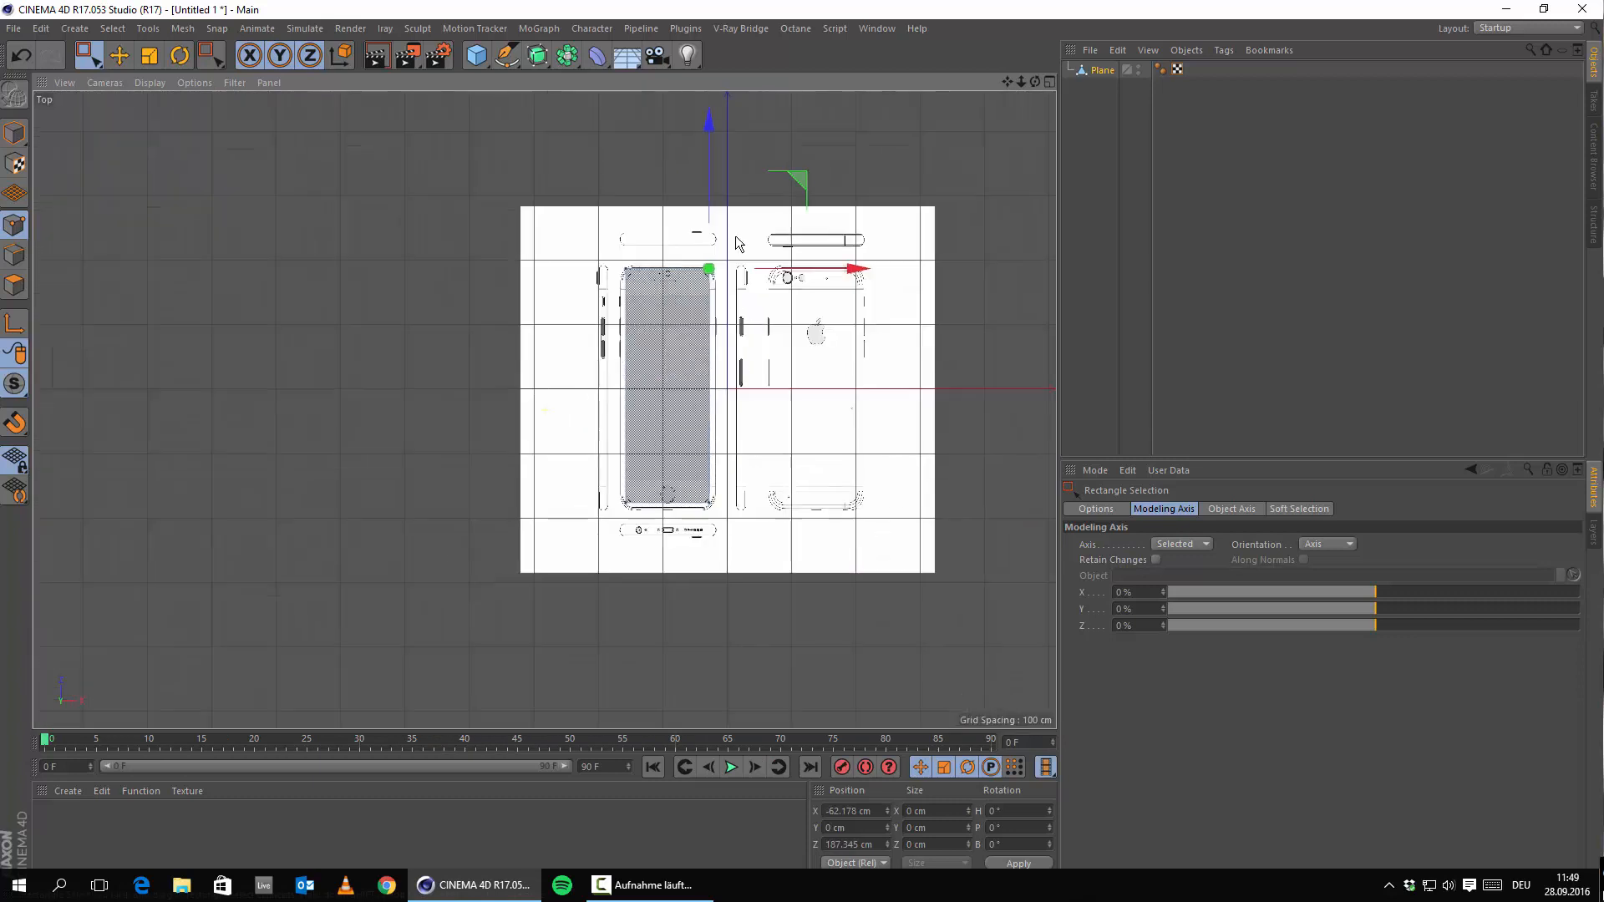
scroll(718, 267, up, 9)
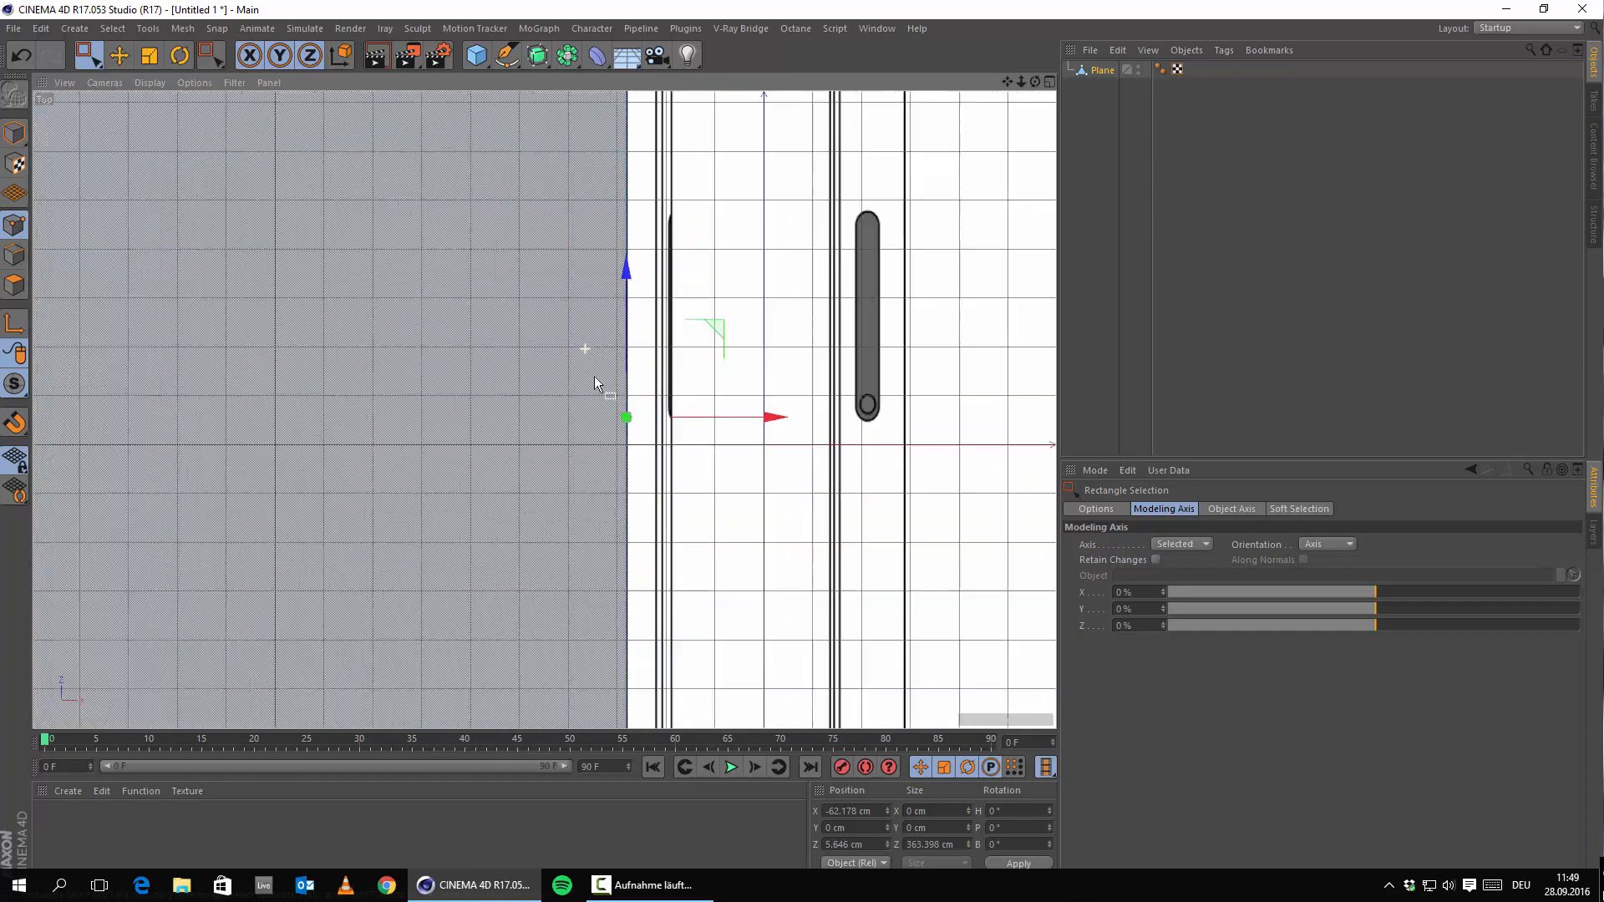
drag(723, 422, 755, 433)
Step: Move the plane's left-edge points outward along X to about -196.8 cm, on the innermost line of the phone's left border
alt+right_drag(762, 381, 469, 339)
alt+middle_drag(562, 350, 612, 361)
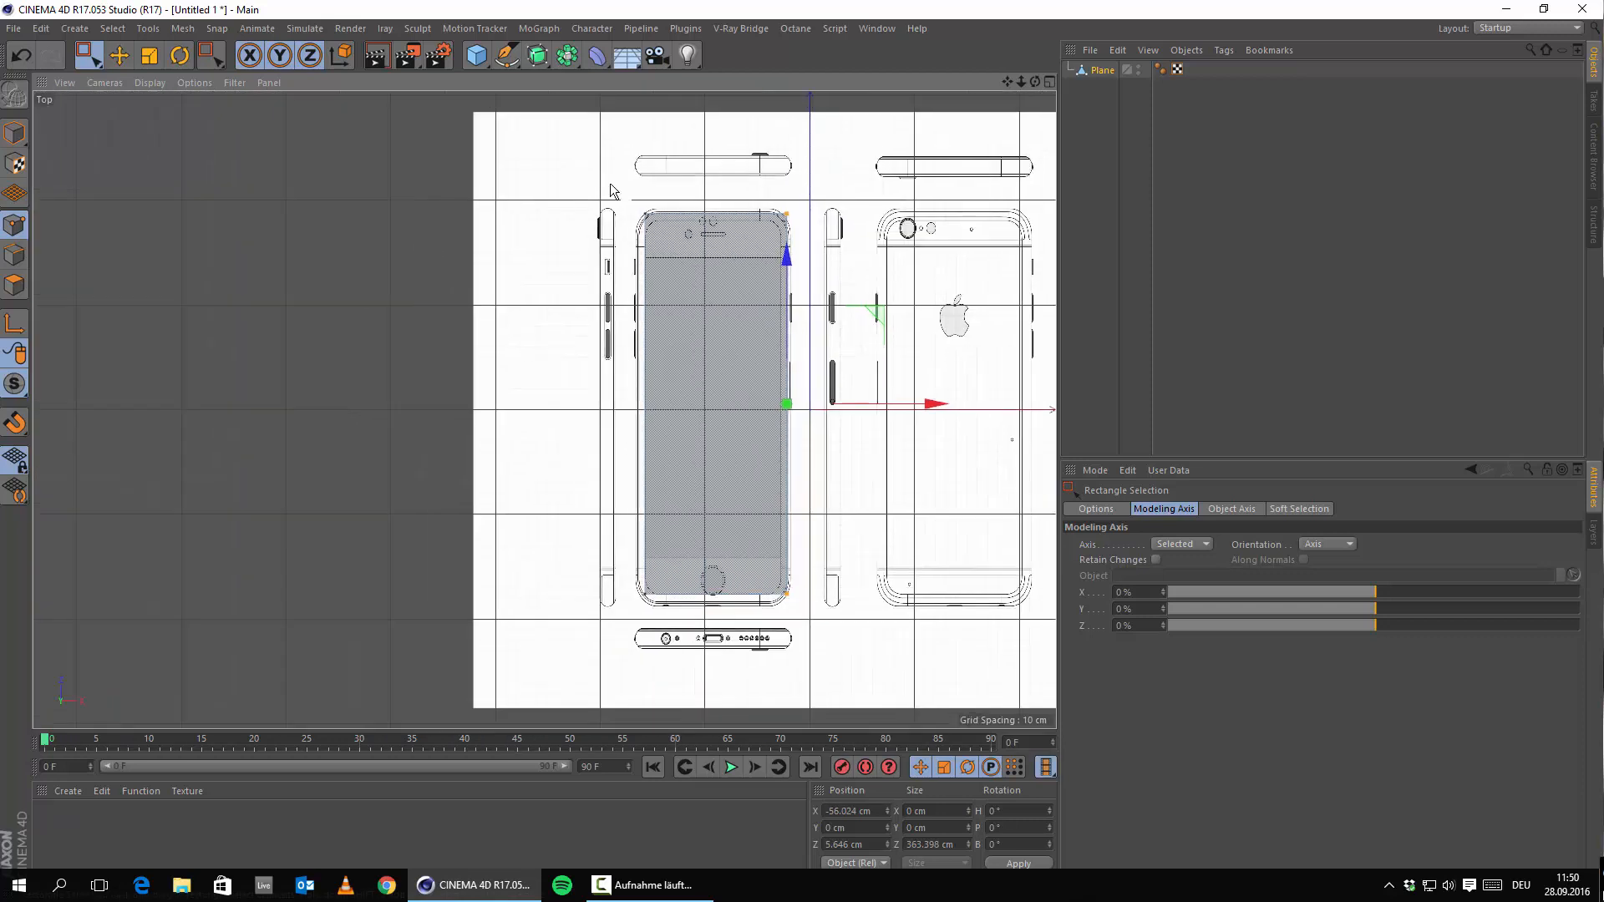
drag(607, 178, 688, 637)
alt+right_drag(628, 494, 794, 94)
alt+middle_drag(794, 94, 699, 264)
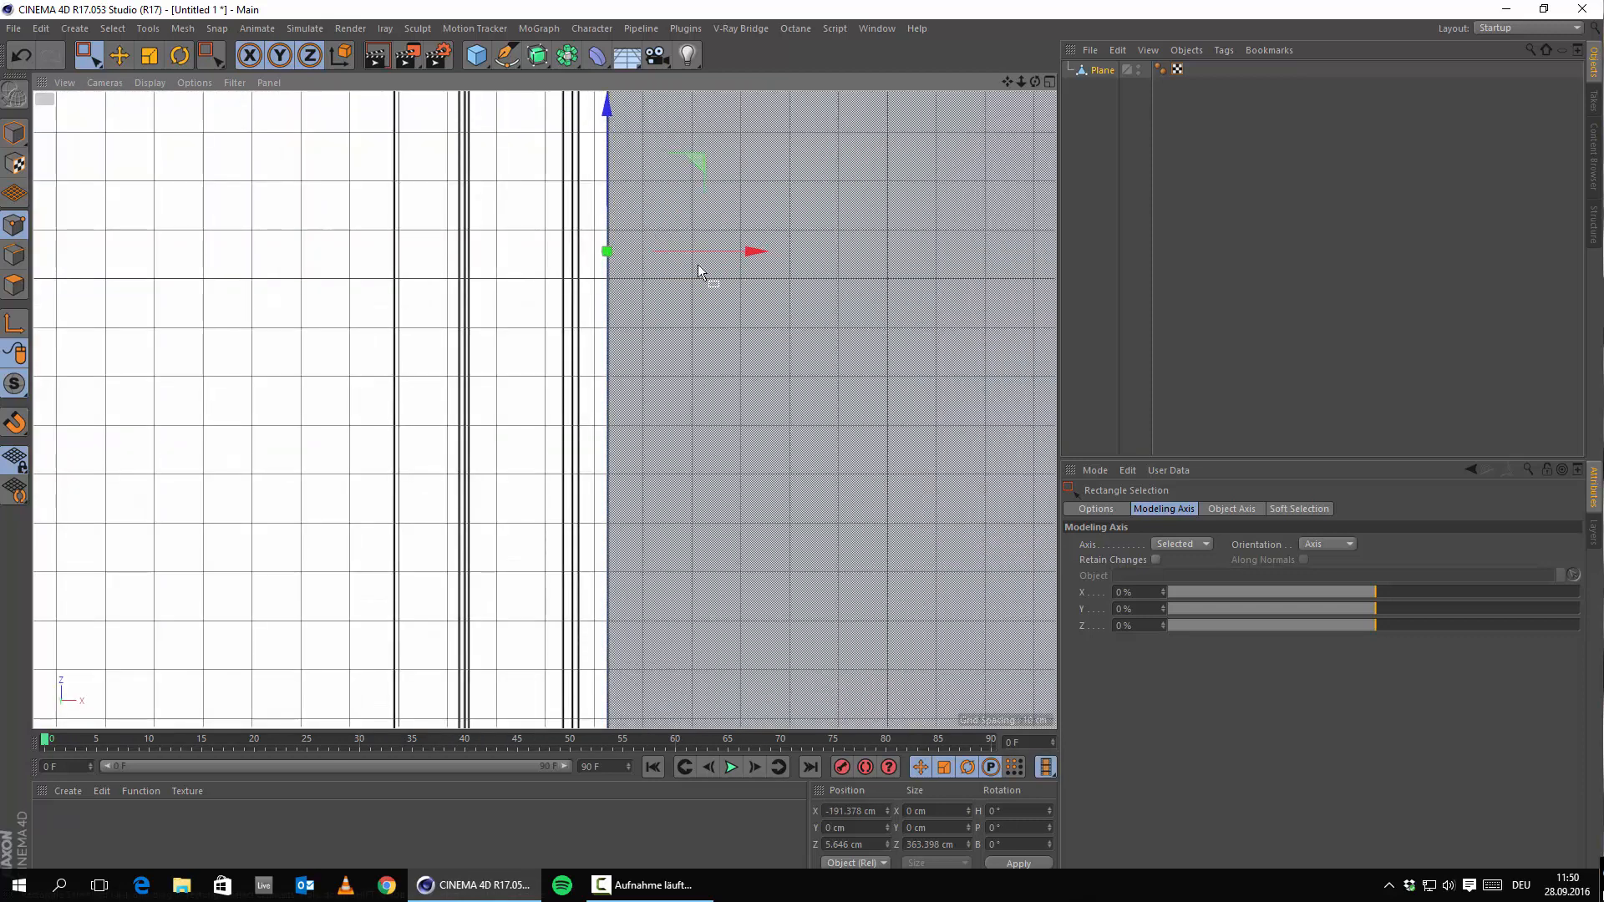
drag(732, 262, 703, 262)
Step: Move the plane's bottom-edge points down along Z to about -182.9 cm, on the innermost line of the phone's bottom border
alt+right_drag(706, 297, 825, 410)
alt+middle_drag(824, 410, 604, 250)
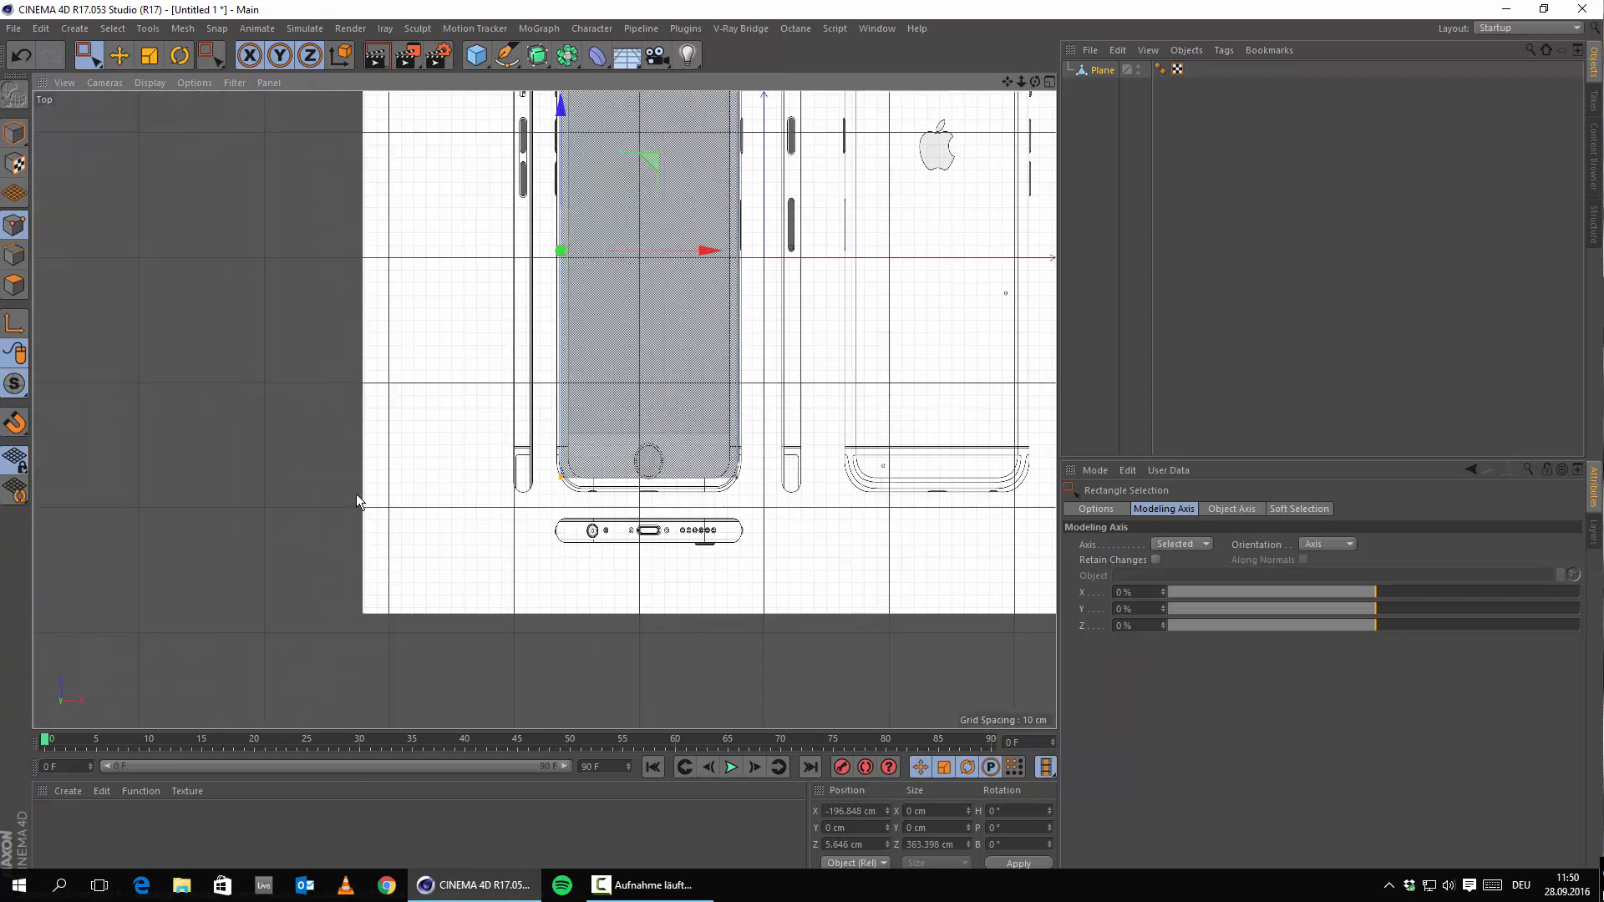
drag(356, 494, 755, 509)
scroll(754, 514, up, 3)
drag(214, 456, 655, 404)
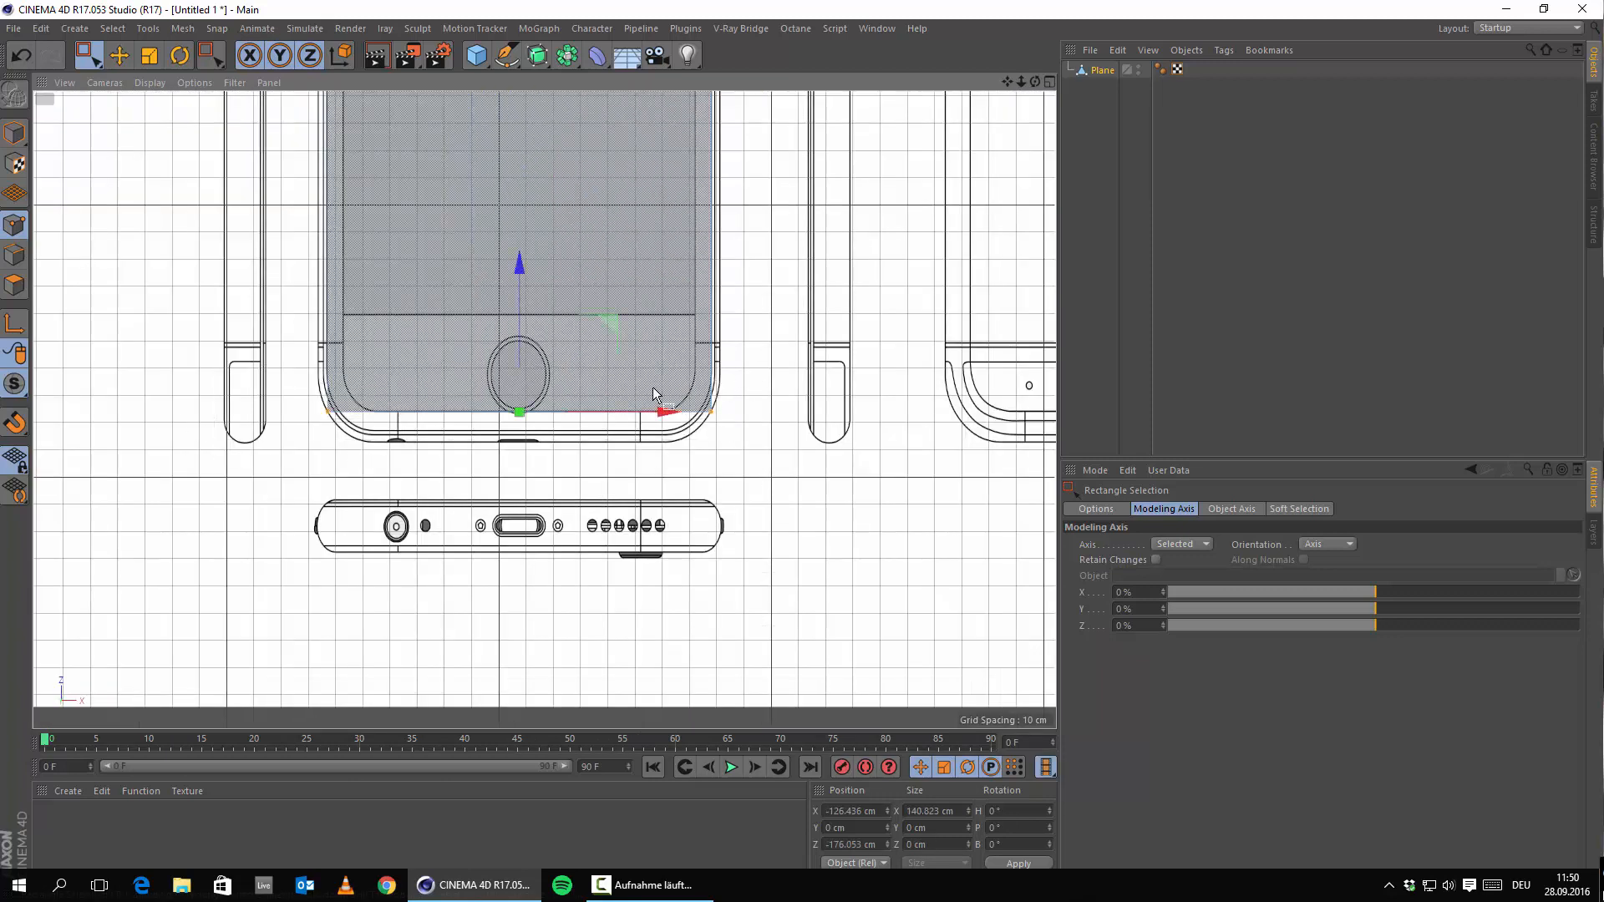
scroll(655, 405, up, 5)
drag(330, 299, 323, 347)
scroll(574, 308, down, 3)
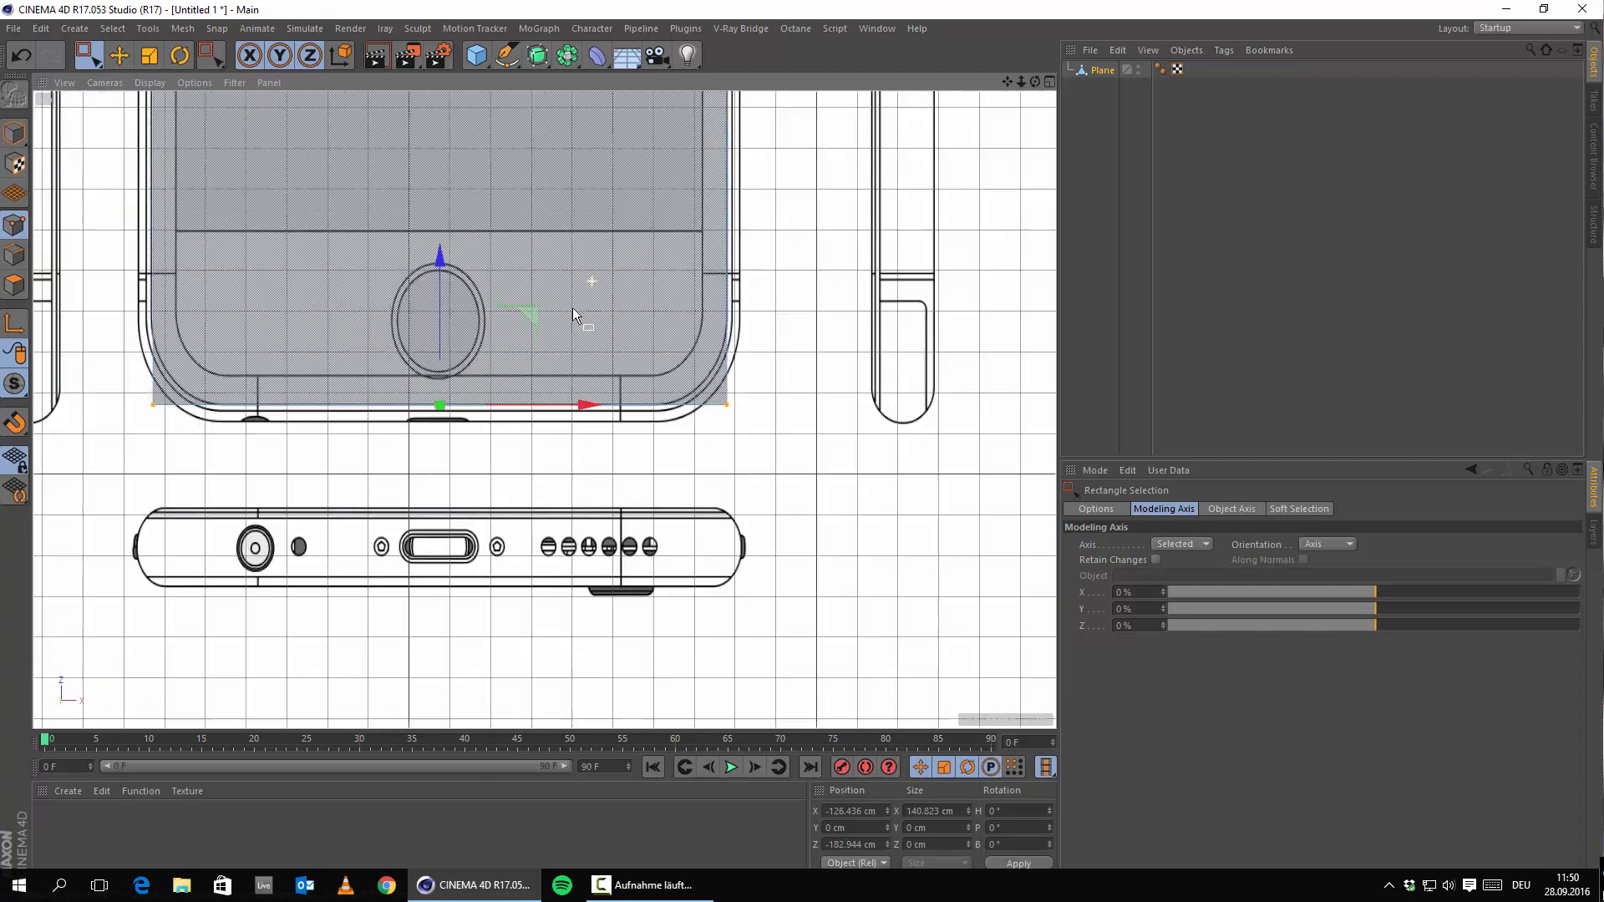
Step: Deselect the plane's bottom-edge points
scroll(746, 522, down, 4)
alt+middle_drag(745, 521, 876, 830)
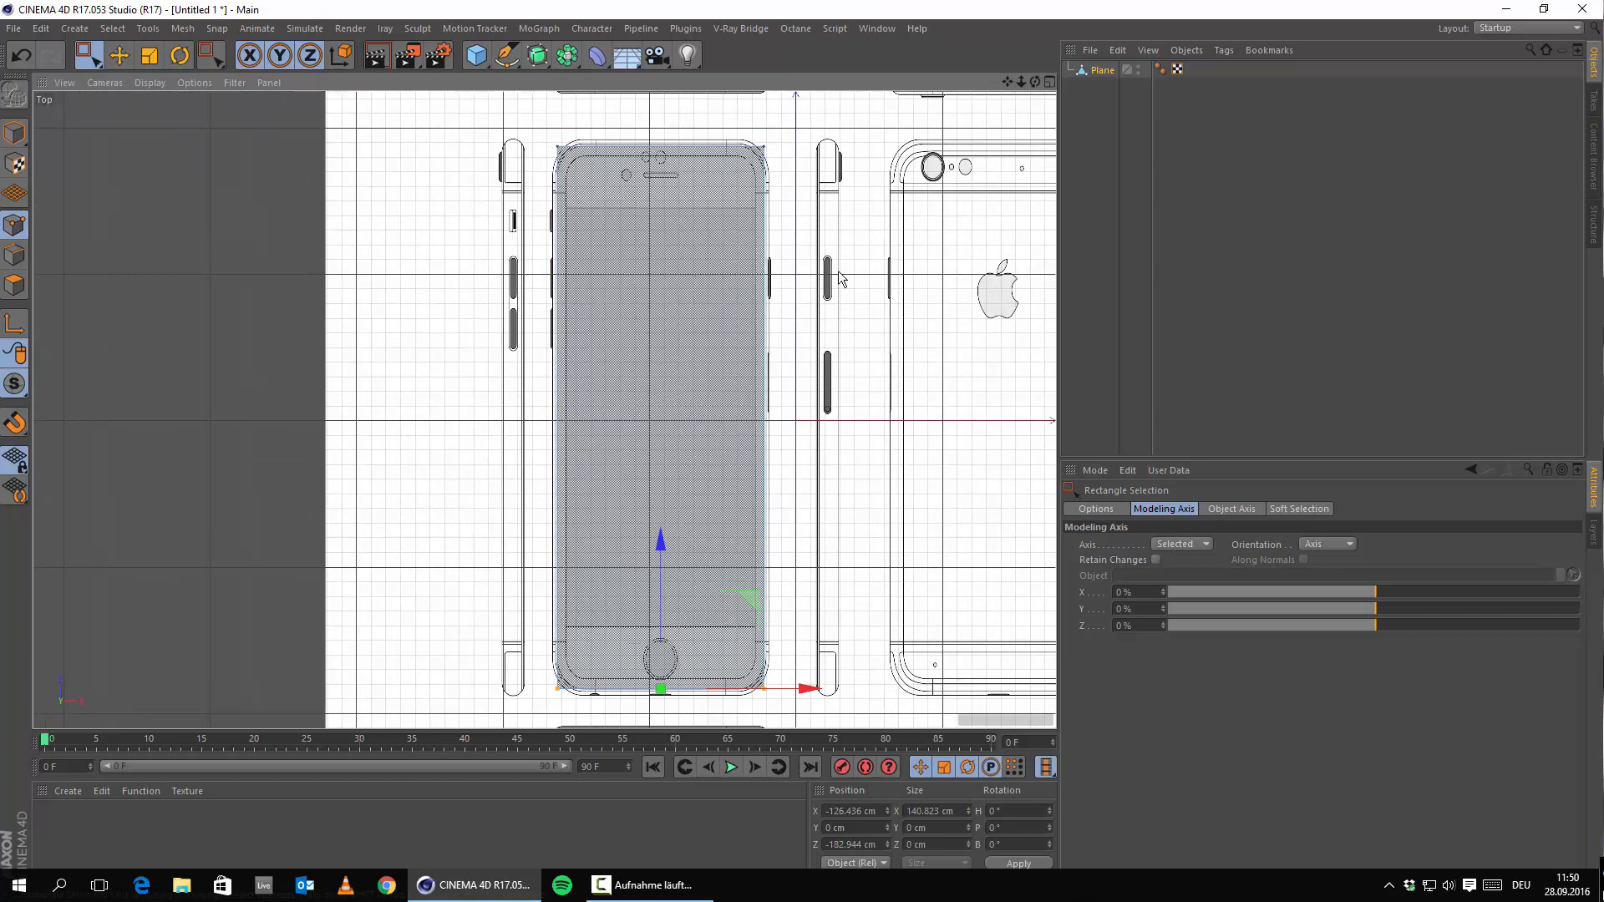
click(462, 169)
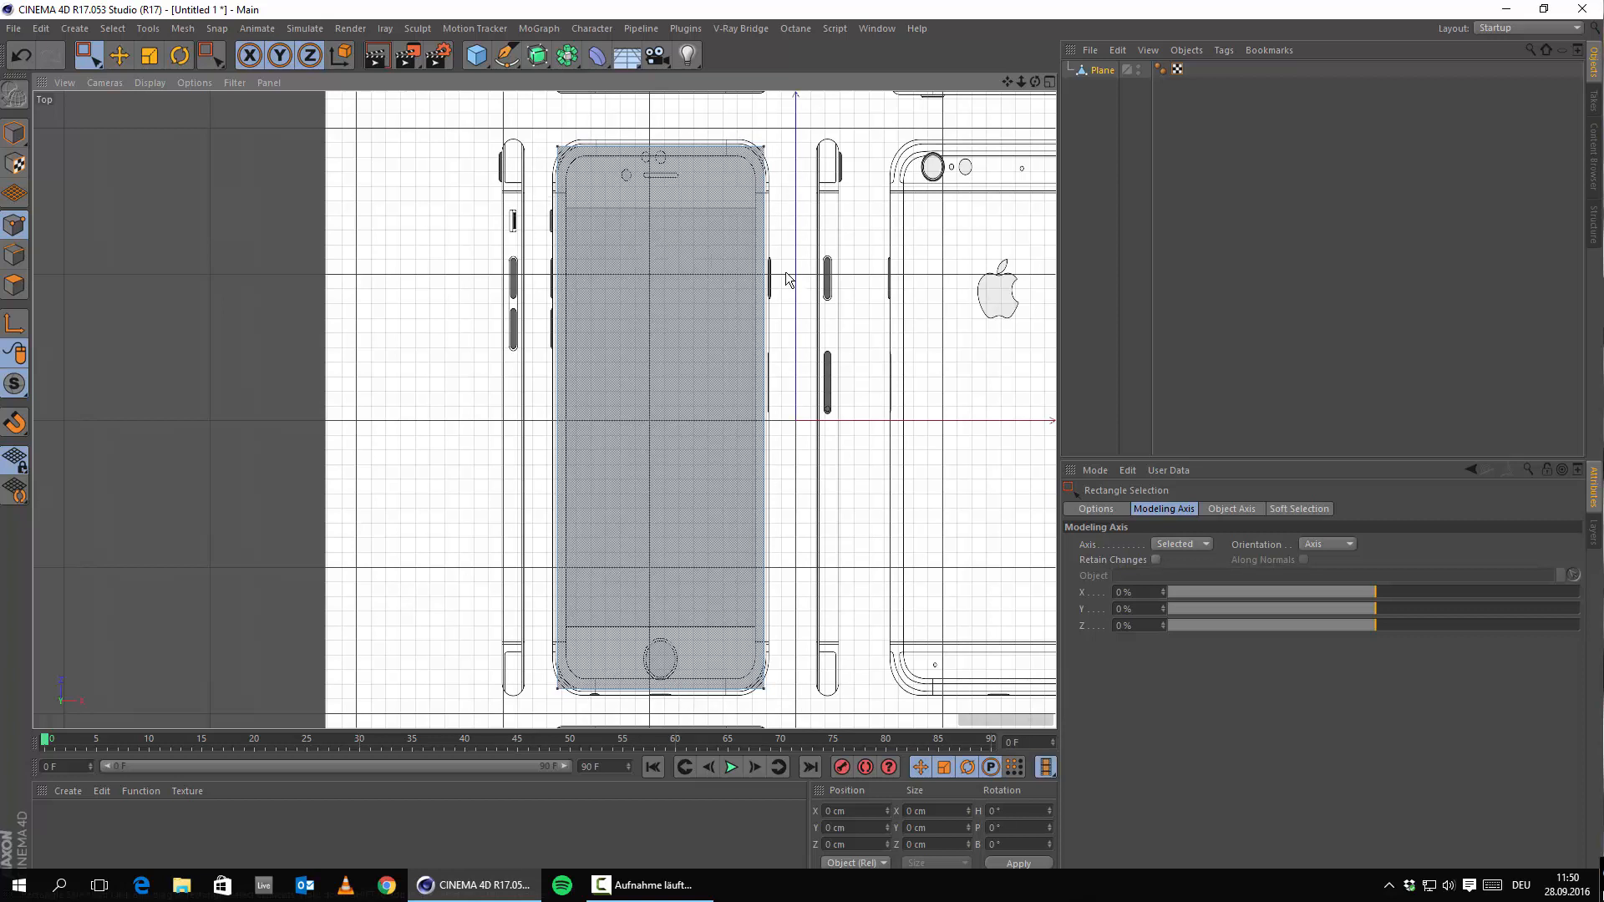
Step: Add a Subdivision Surface generator and make the plane its child
scroll(744, 419, down, 4)
scroll(747, 425, up, 4)
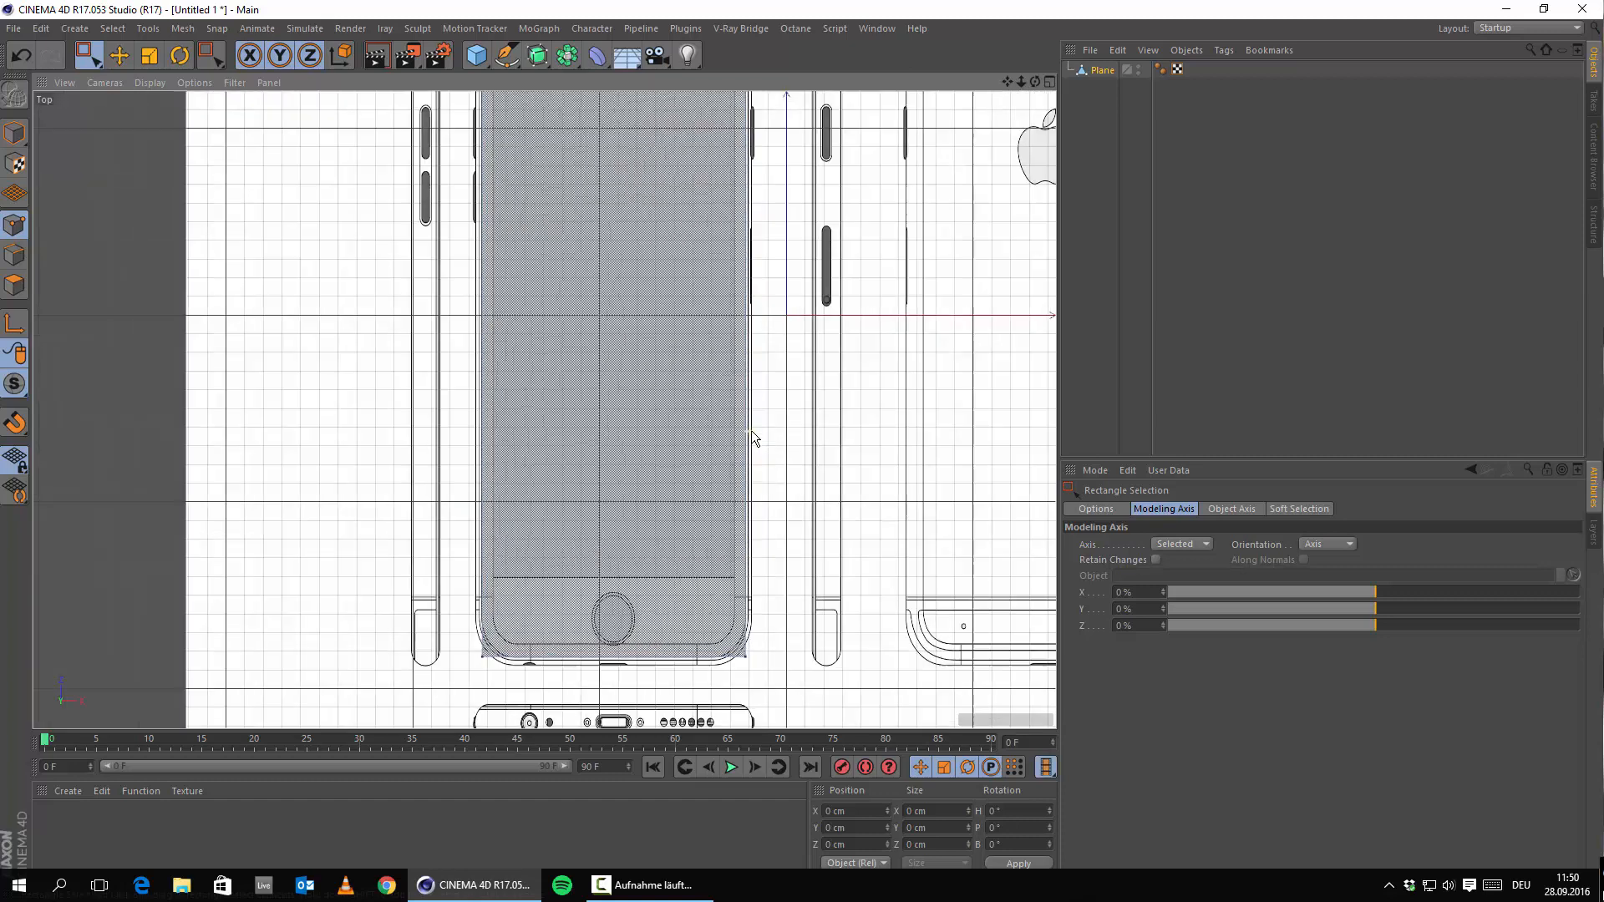
scroll(750, 430, down, 3)
scroll(698, 453, up, 2)
scroll(698, 452, down, 3)
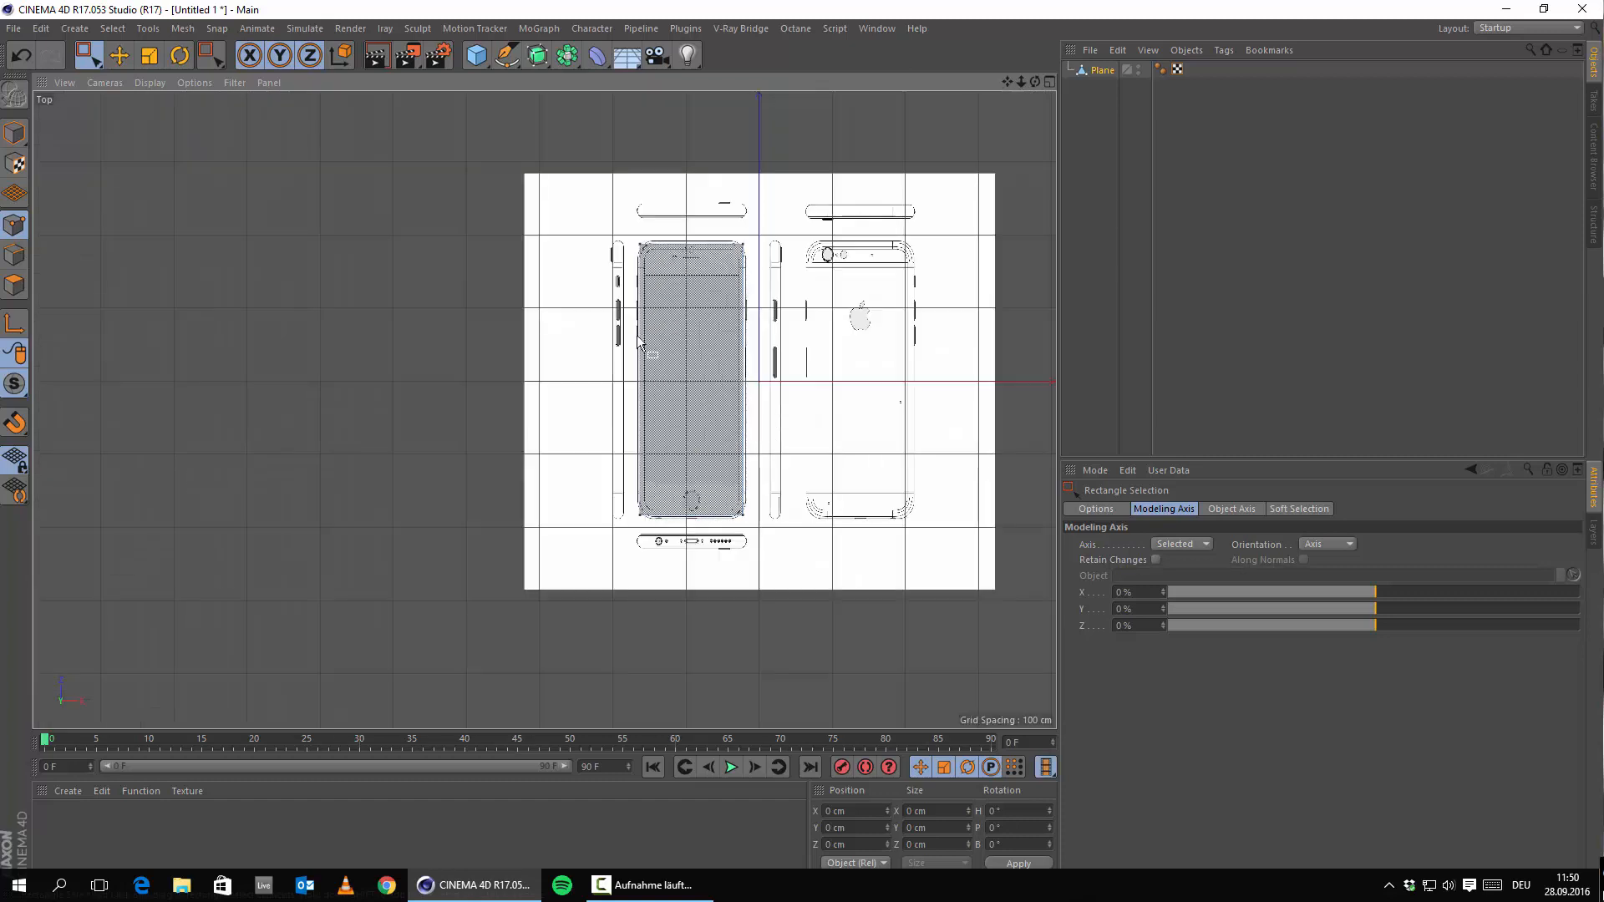
scroll(636, 334, up, 1)
click(537, 55)
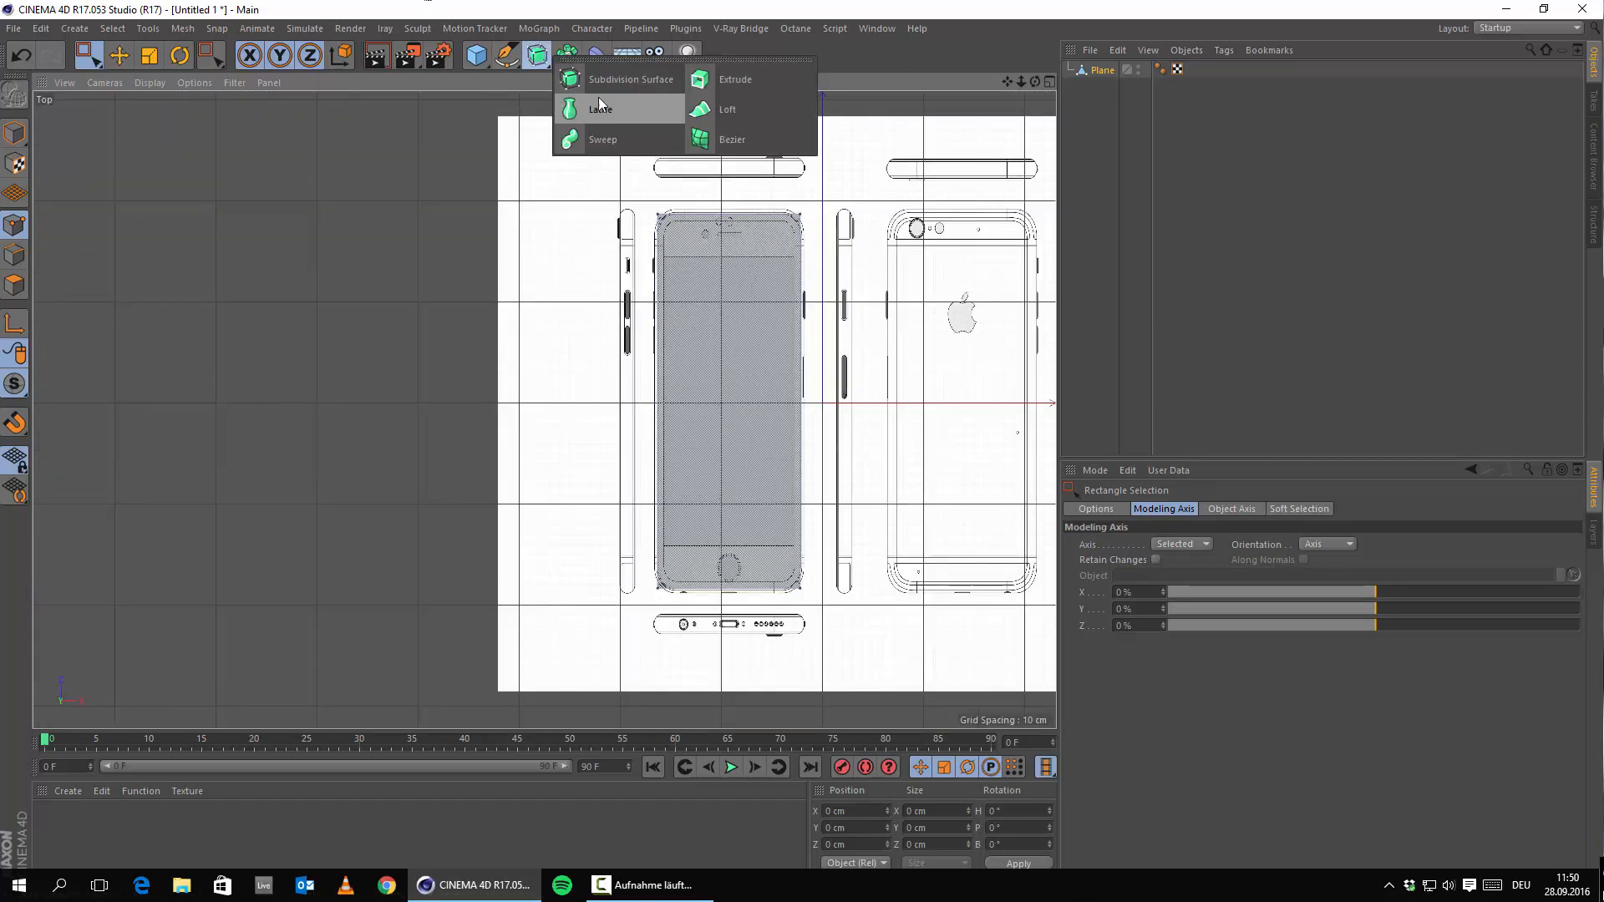
click(655, 82)
drag(1114, 88, 1133, 75)
scroll(691, 304, up, 3)
scroll(779, 309, down, 1)
scroll(773, 315, up, 2)
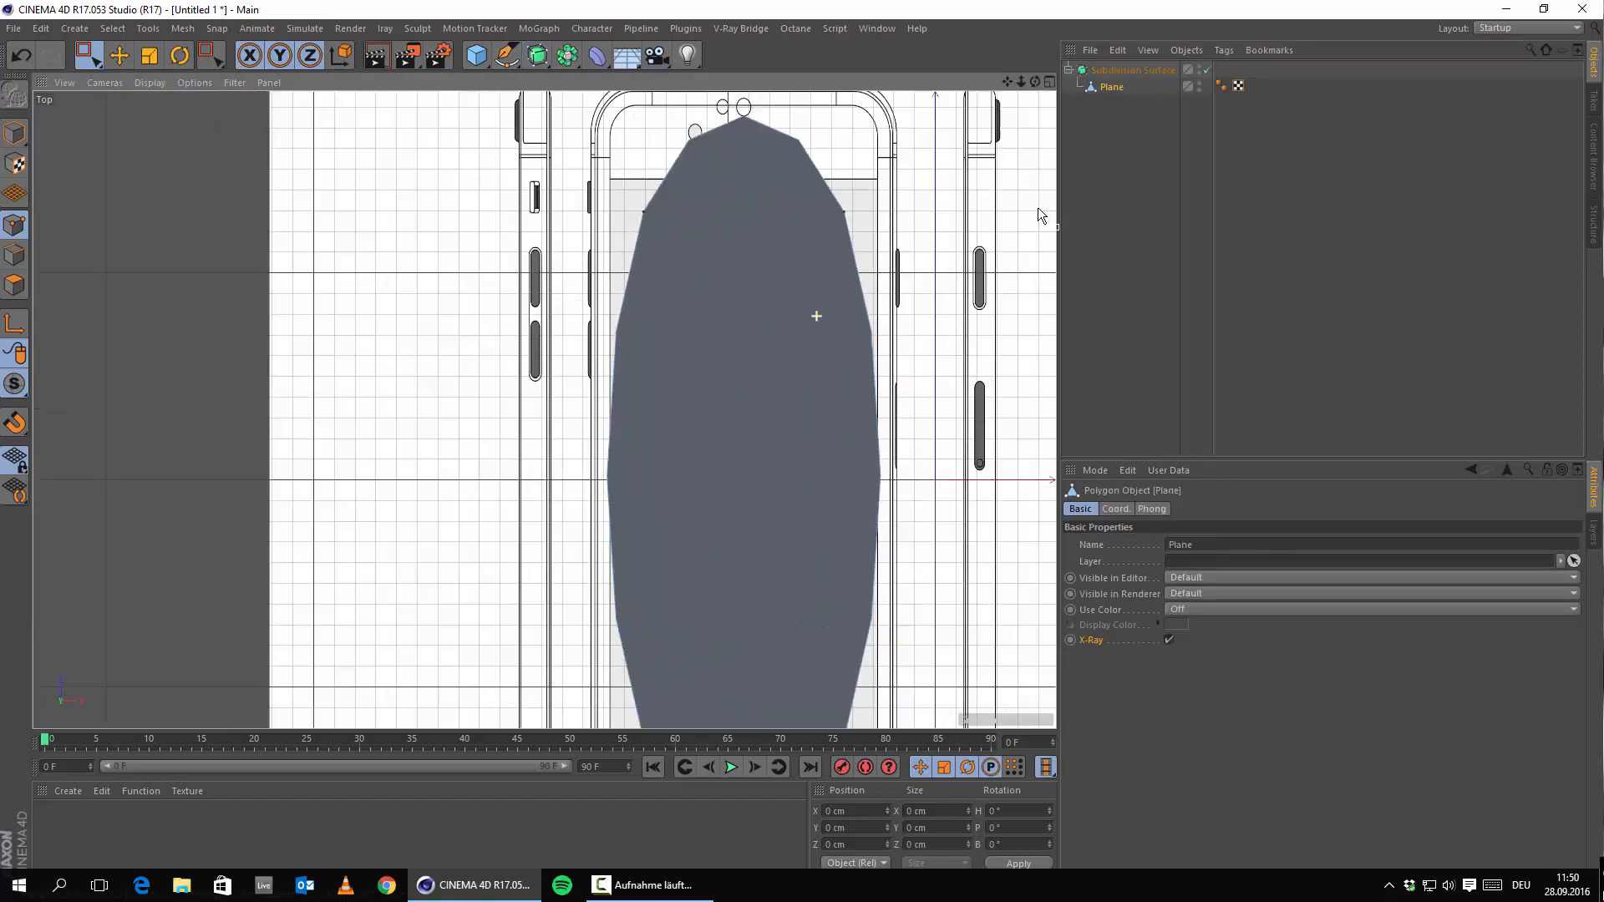
Step: Enable X-Ray on the Subdivision Surface and set its editor subdivision level to 3
click(1150, 73)
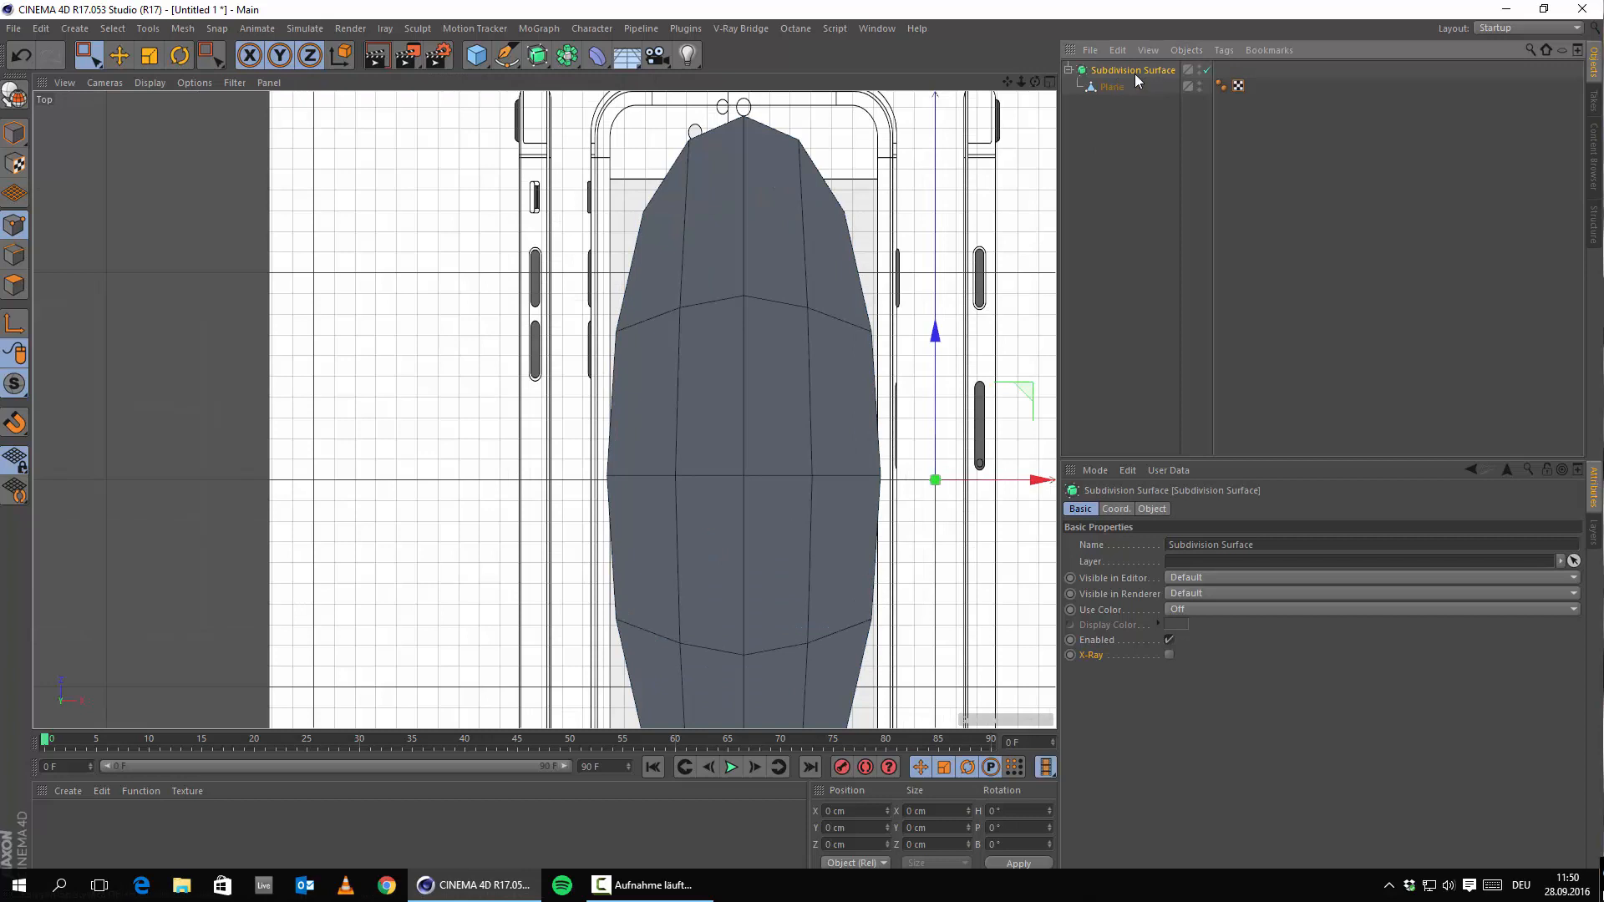
click(1169, 655)
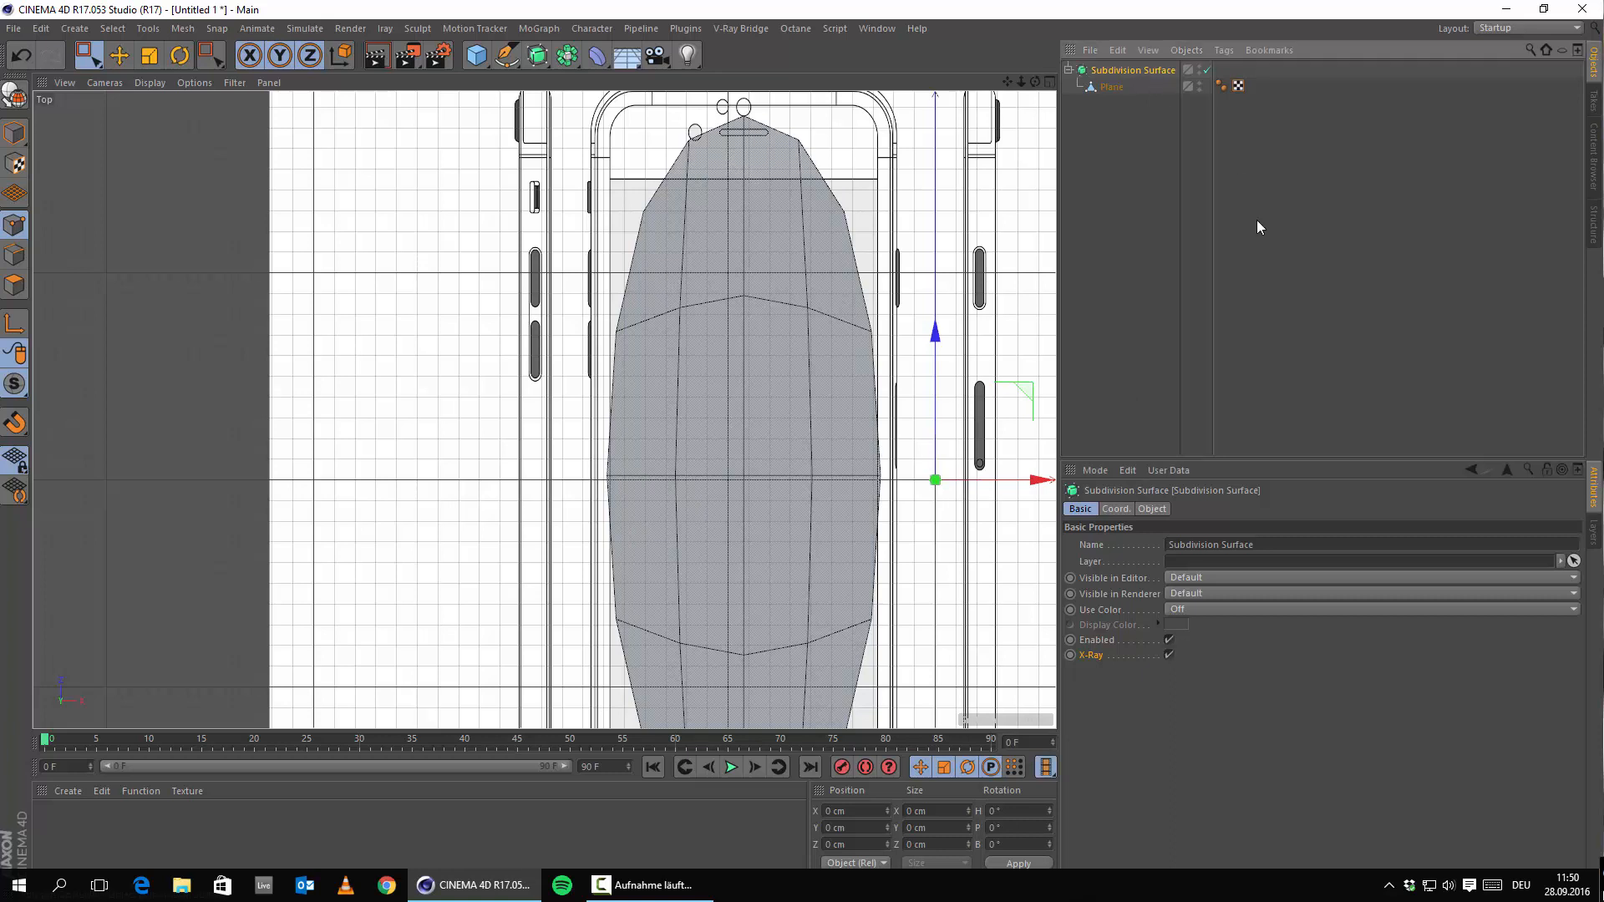
click(1152, 509)
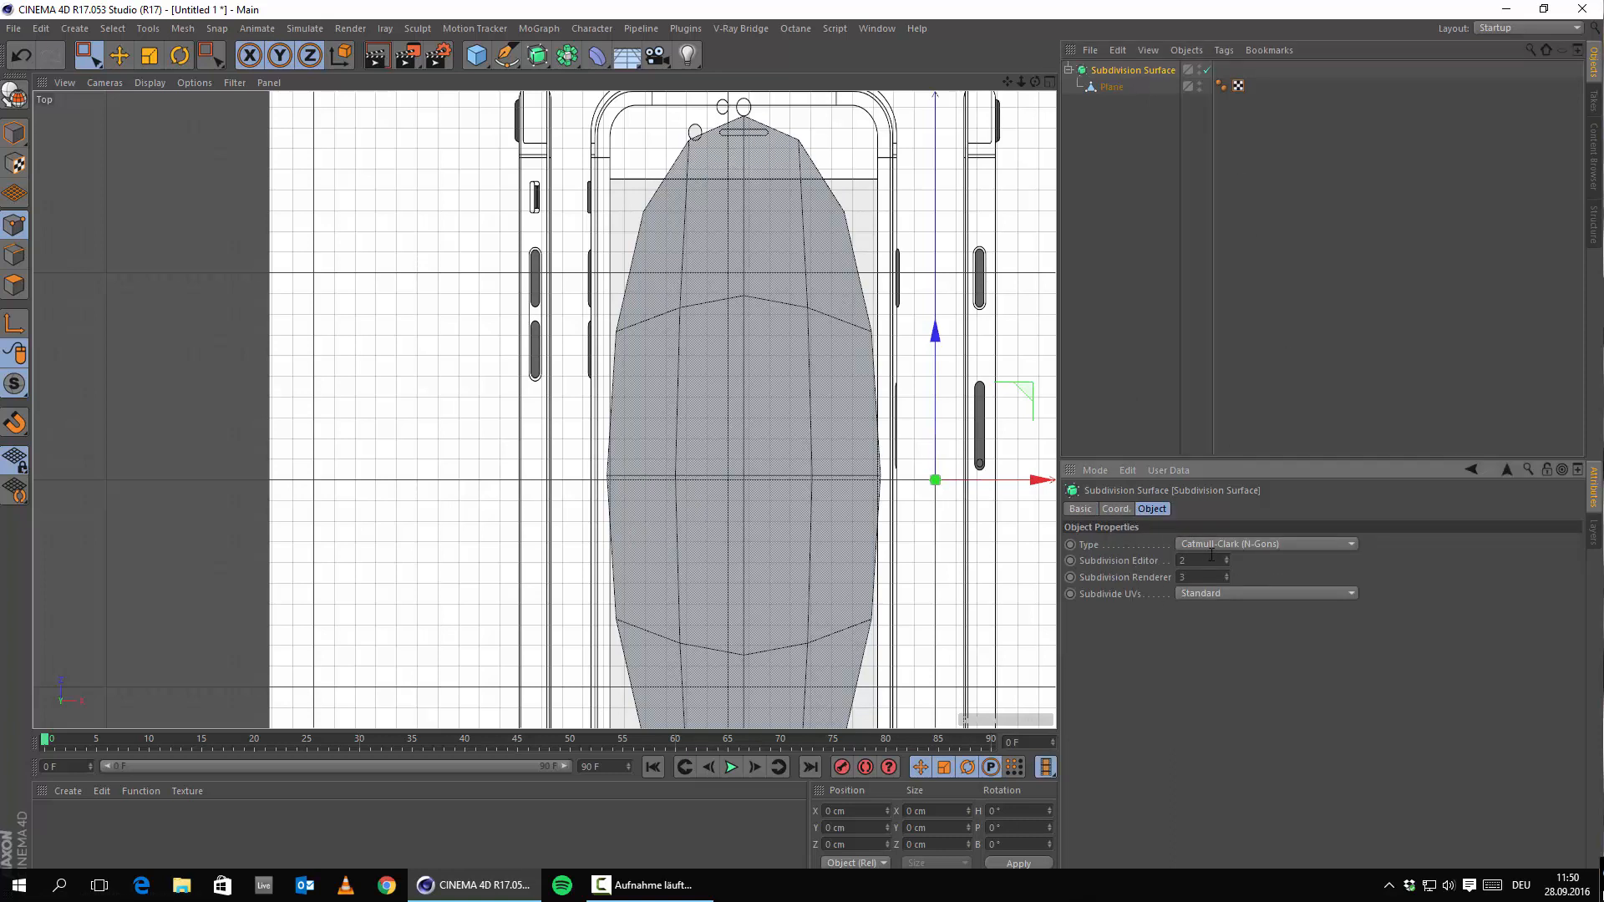
click(1226, 558)
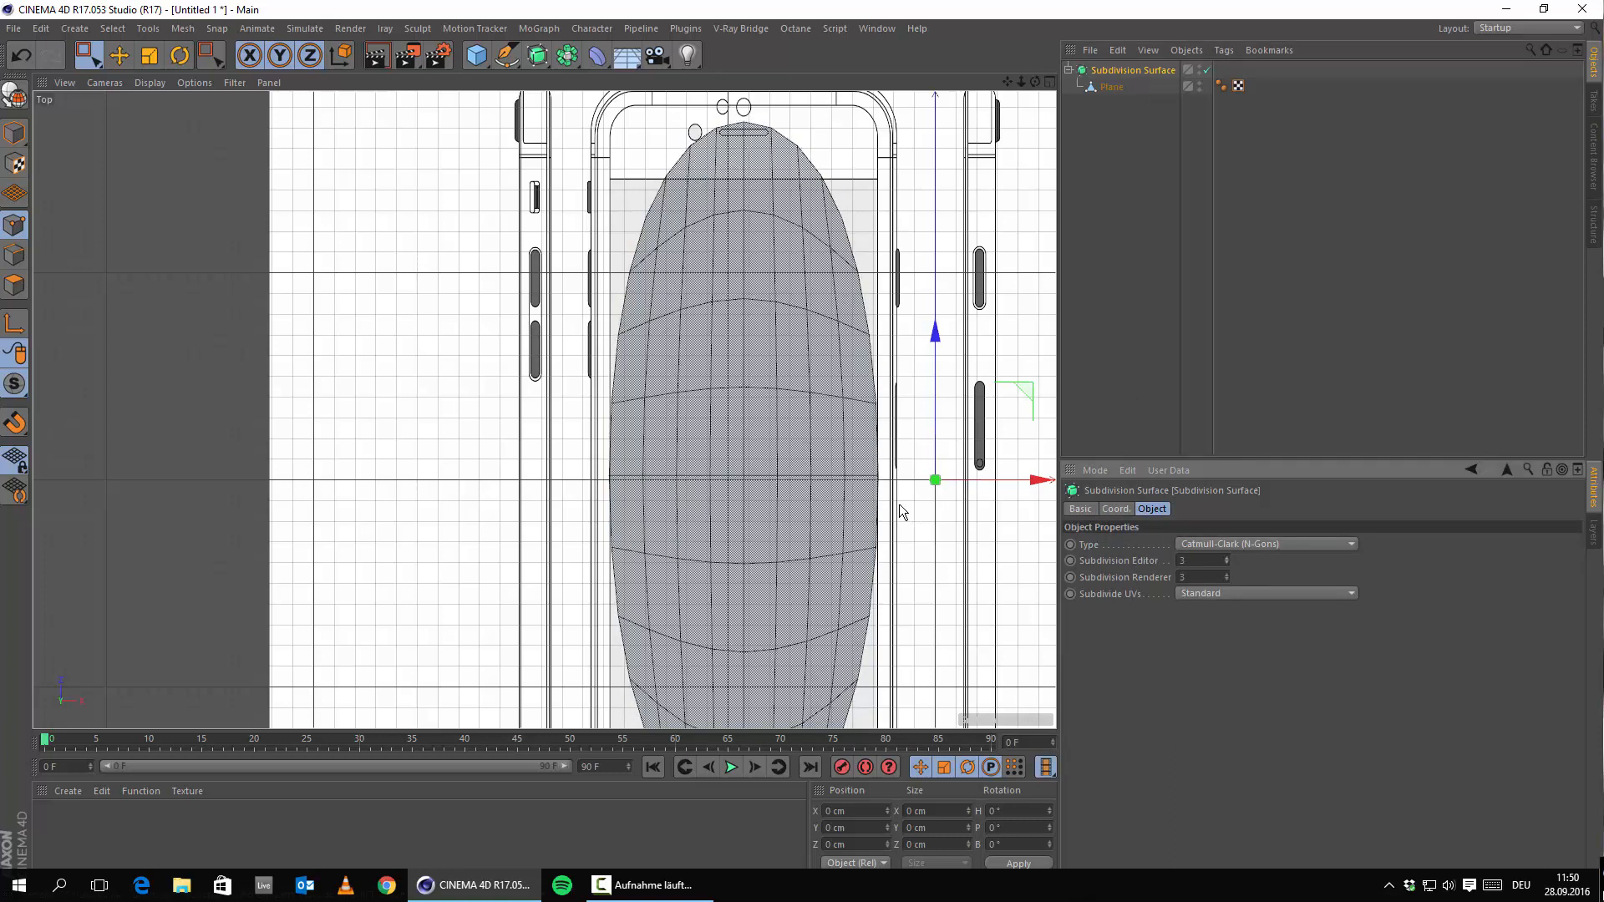
scroll(796, 330, down, 8)
scroll(819, 334, up, 8)
alt+middle_drag(613, 249, 455, 364)
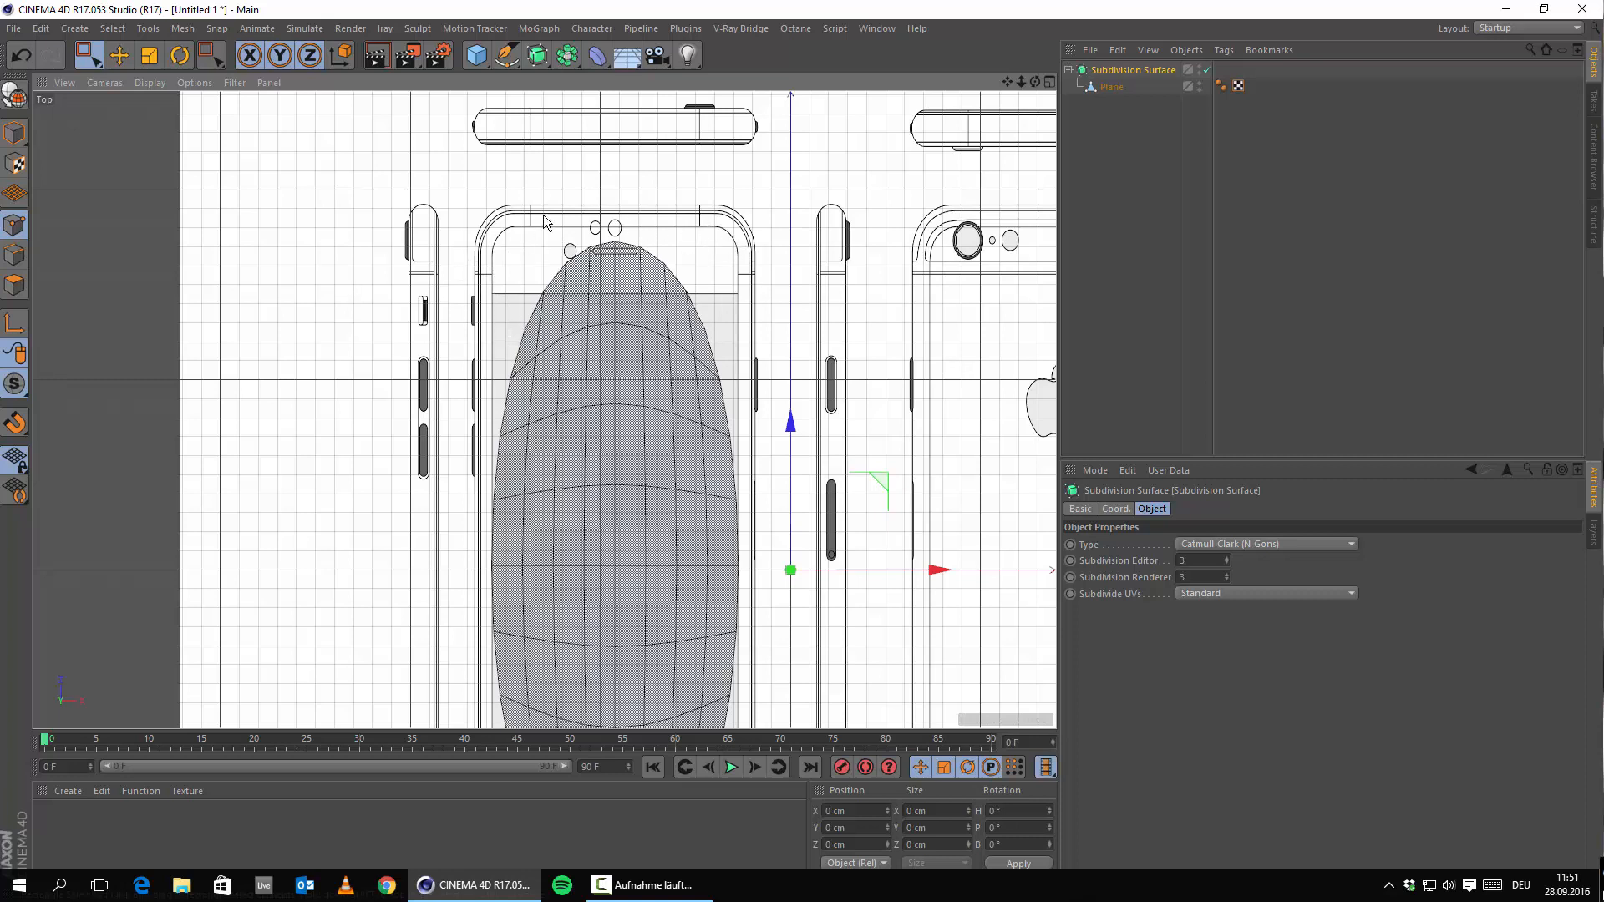
Step: Cut a horizontal edge loop across the plane just below its top edge using the Knife in Loop mode
click(1089, 88)
right_click(569, 167)
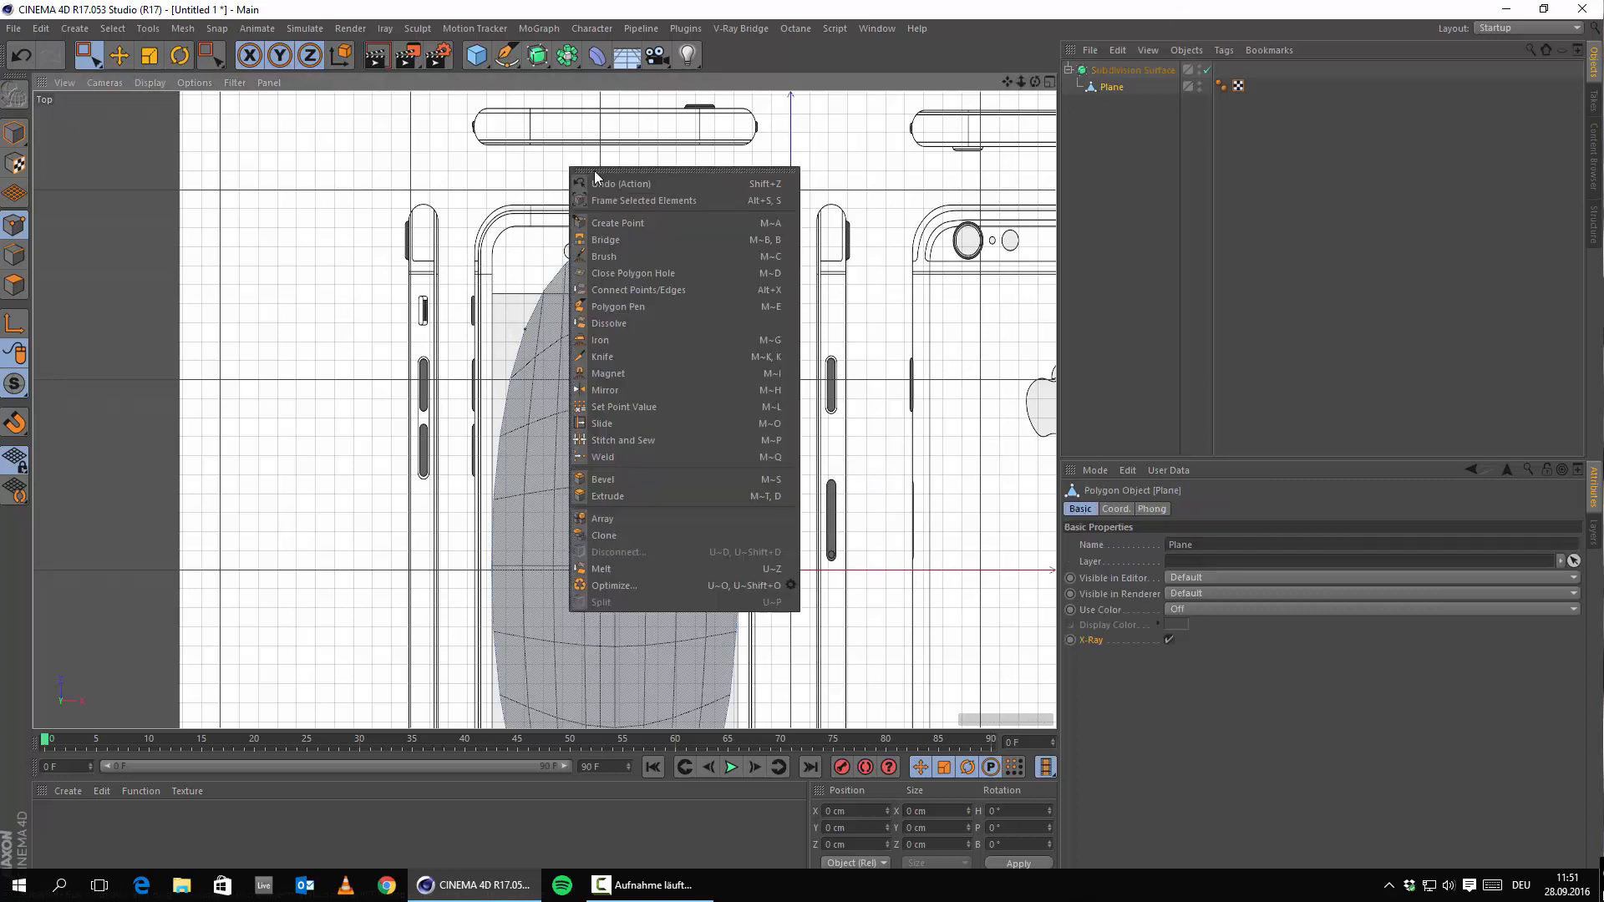
click(591, 356)
scroll(534, 283, up, 5)
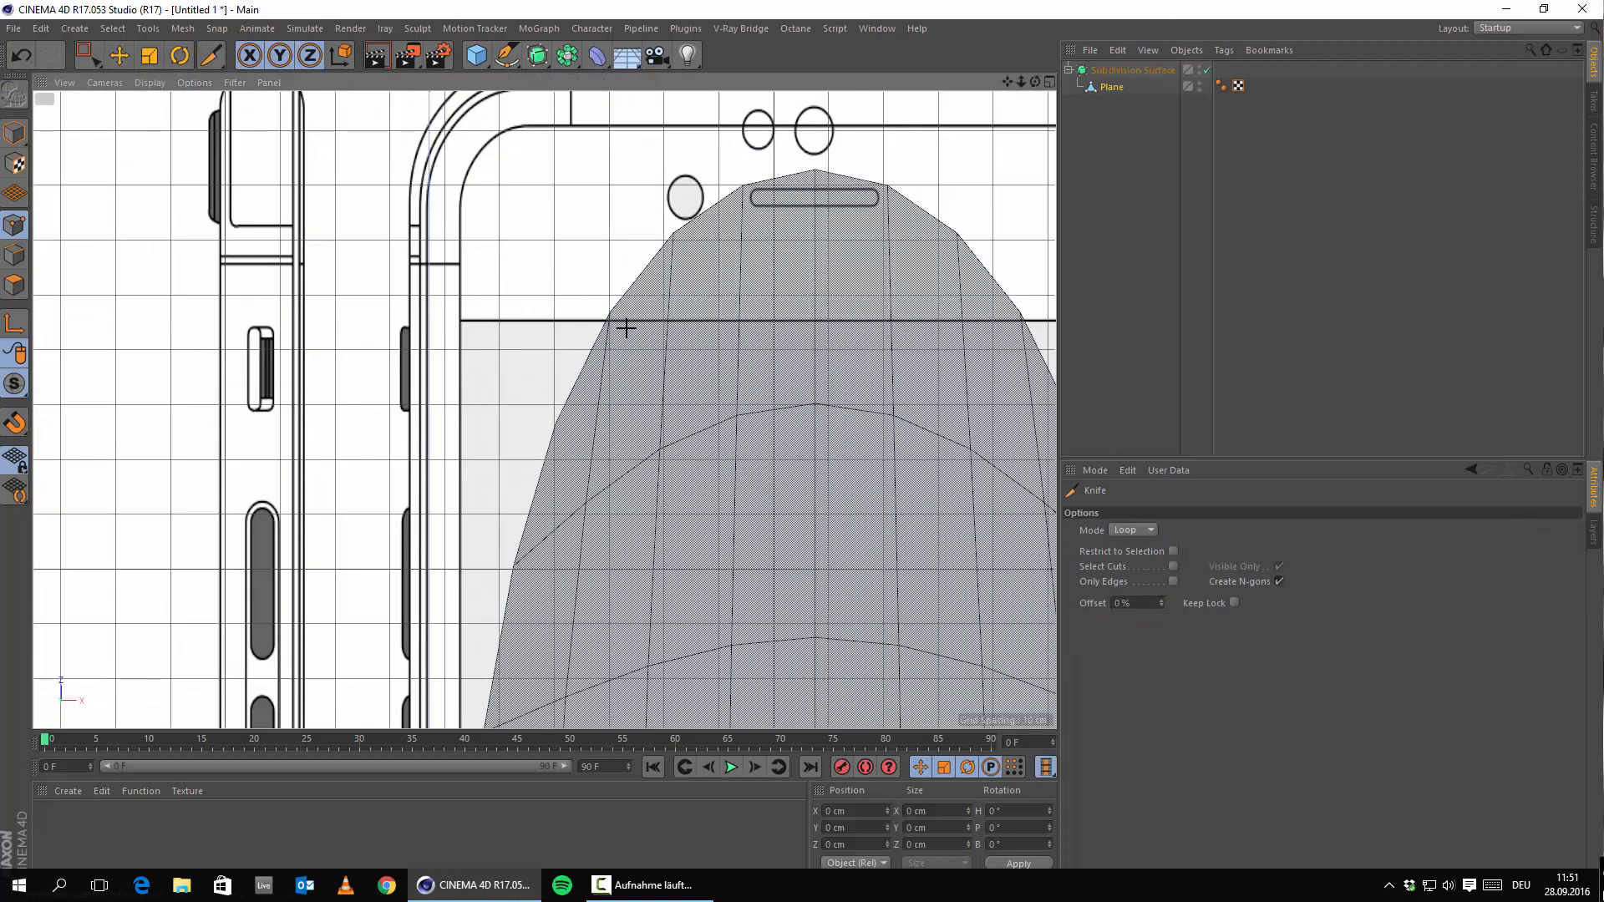
scroll(586, 381, down, 6)
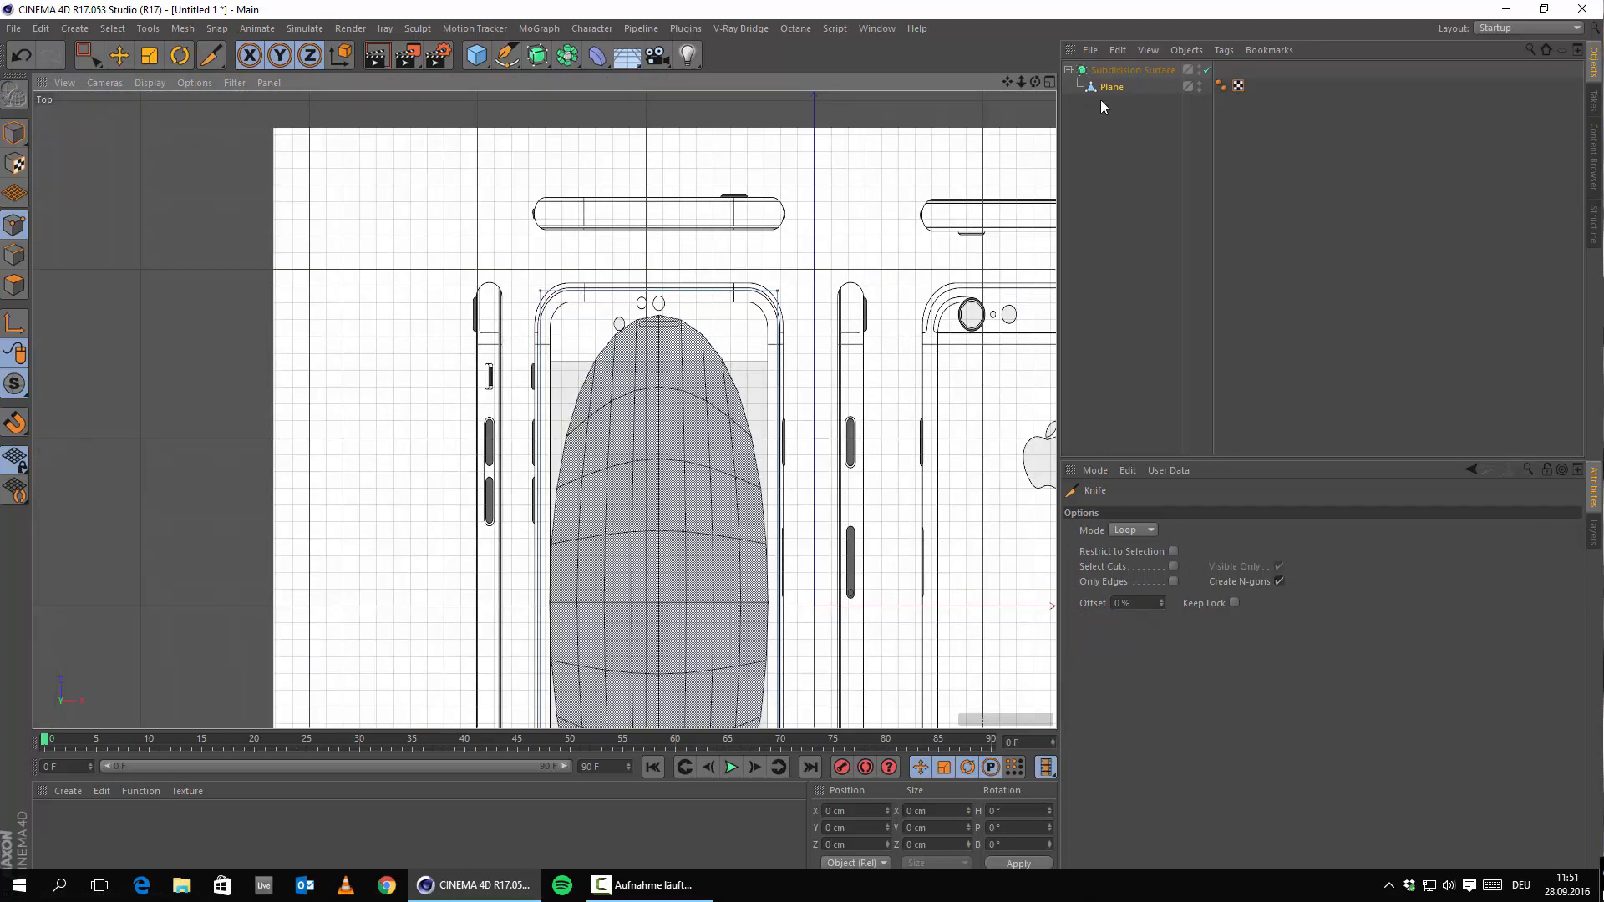
click(1102, 106)
click(1112, 87)
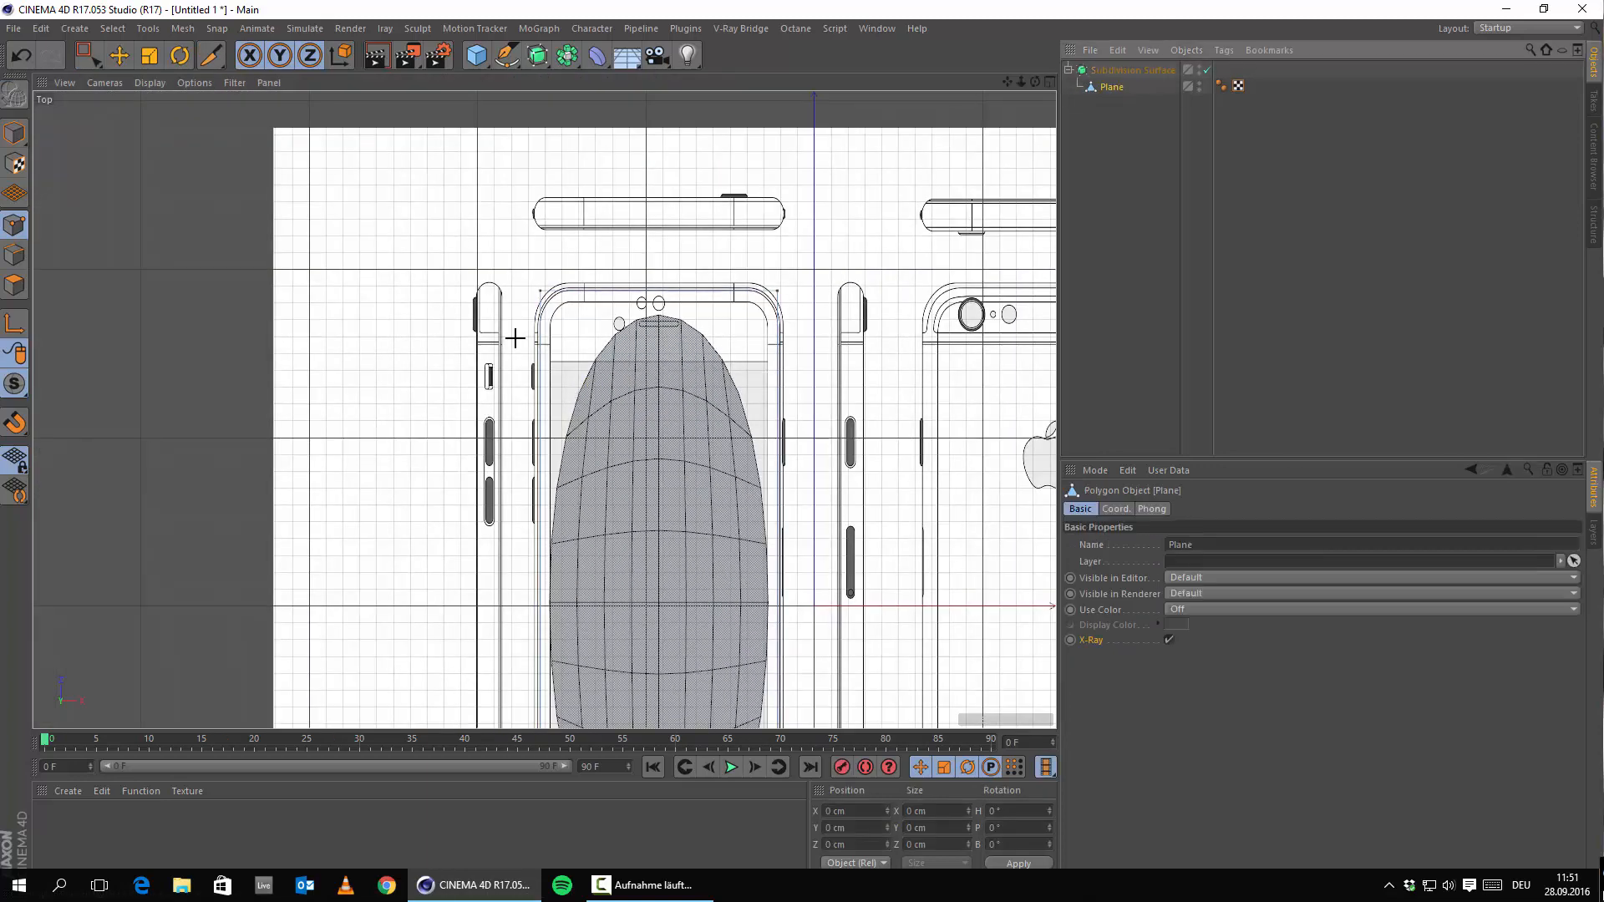
scroll(515, 338, up, 4)
scroll(514, 330, down, 5)
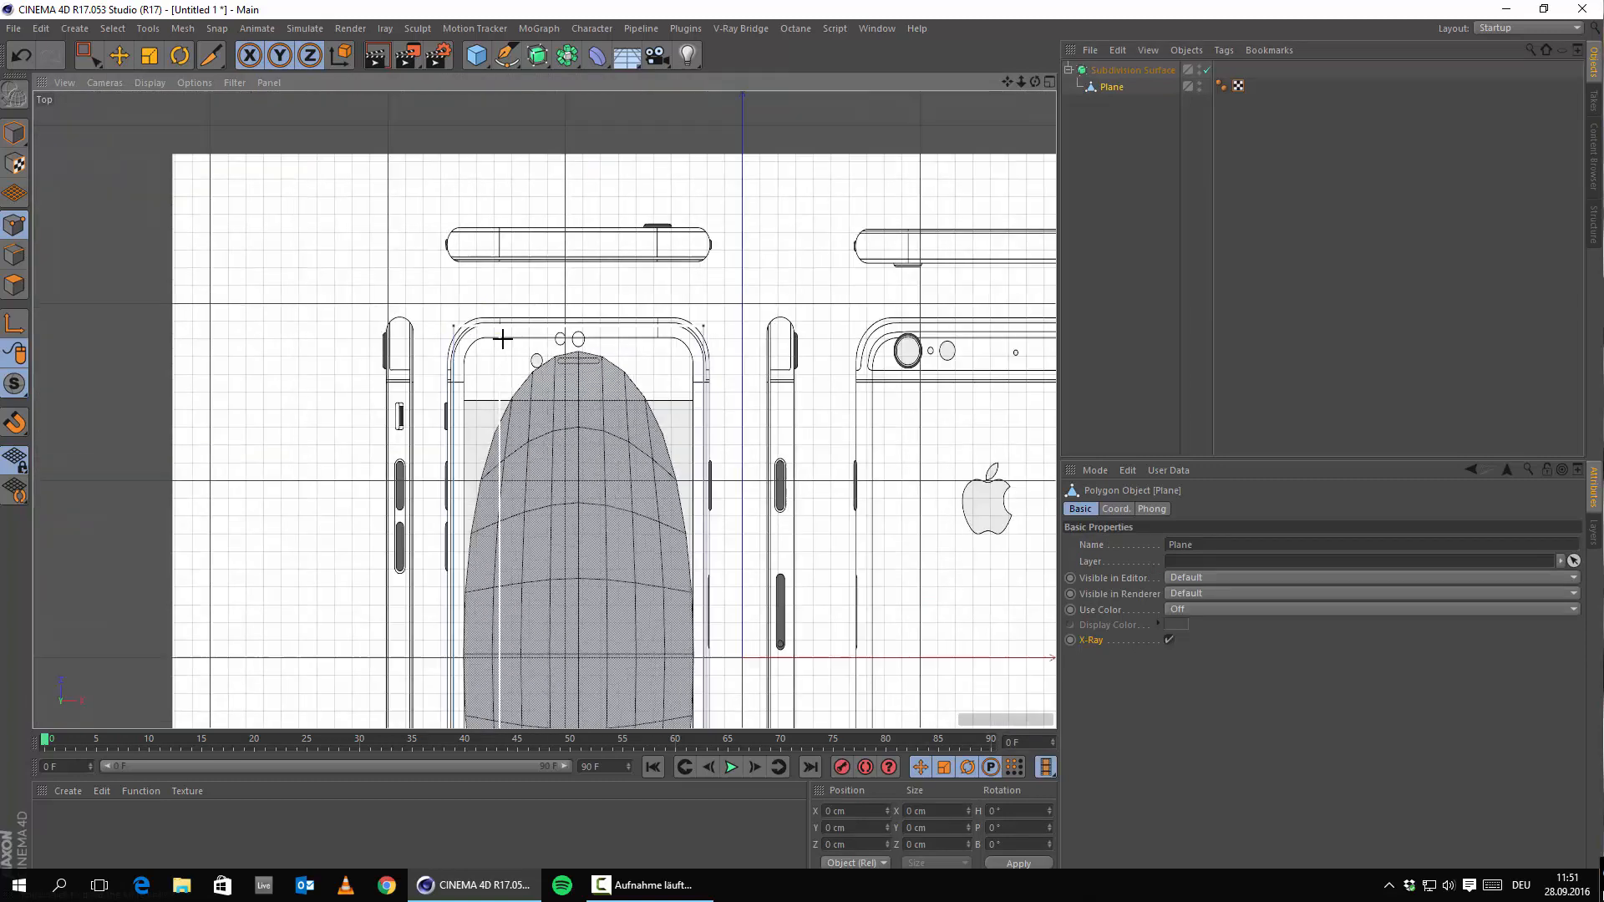
scroll(502, 337, up, 2)
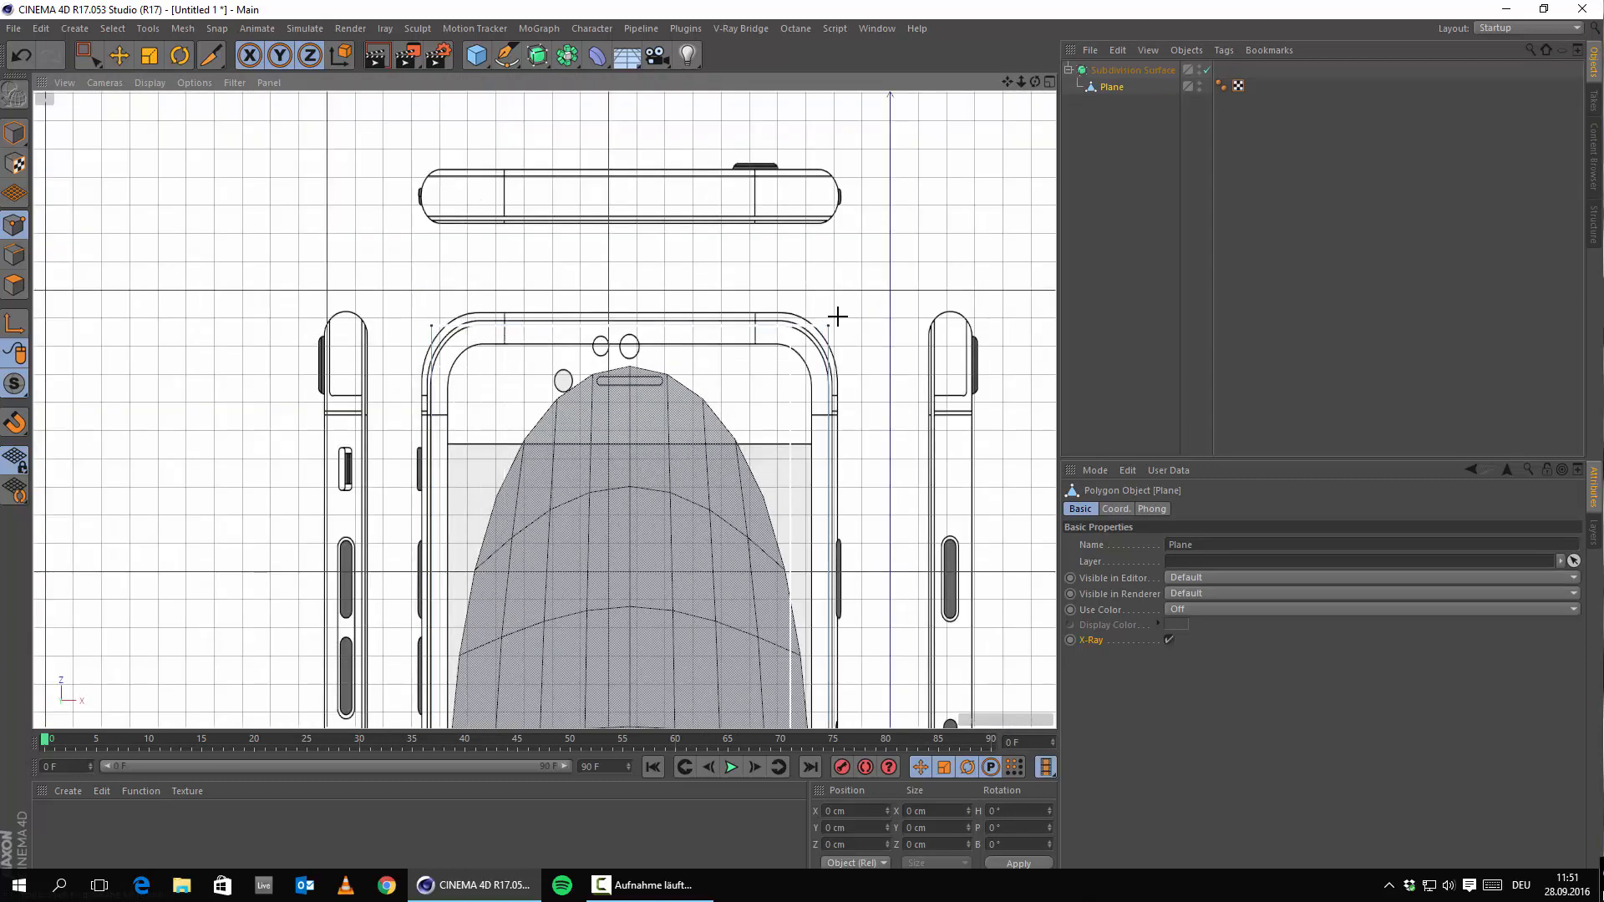
scroll(838, 317, down, 4)
scroll(526, 358, up, 4)
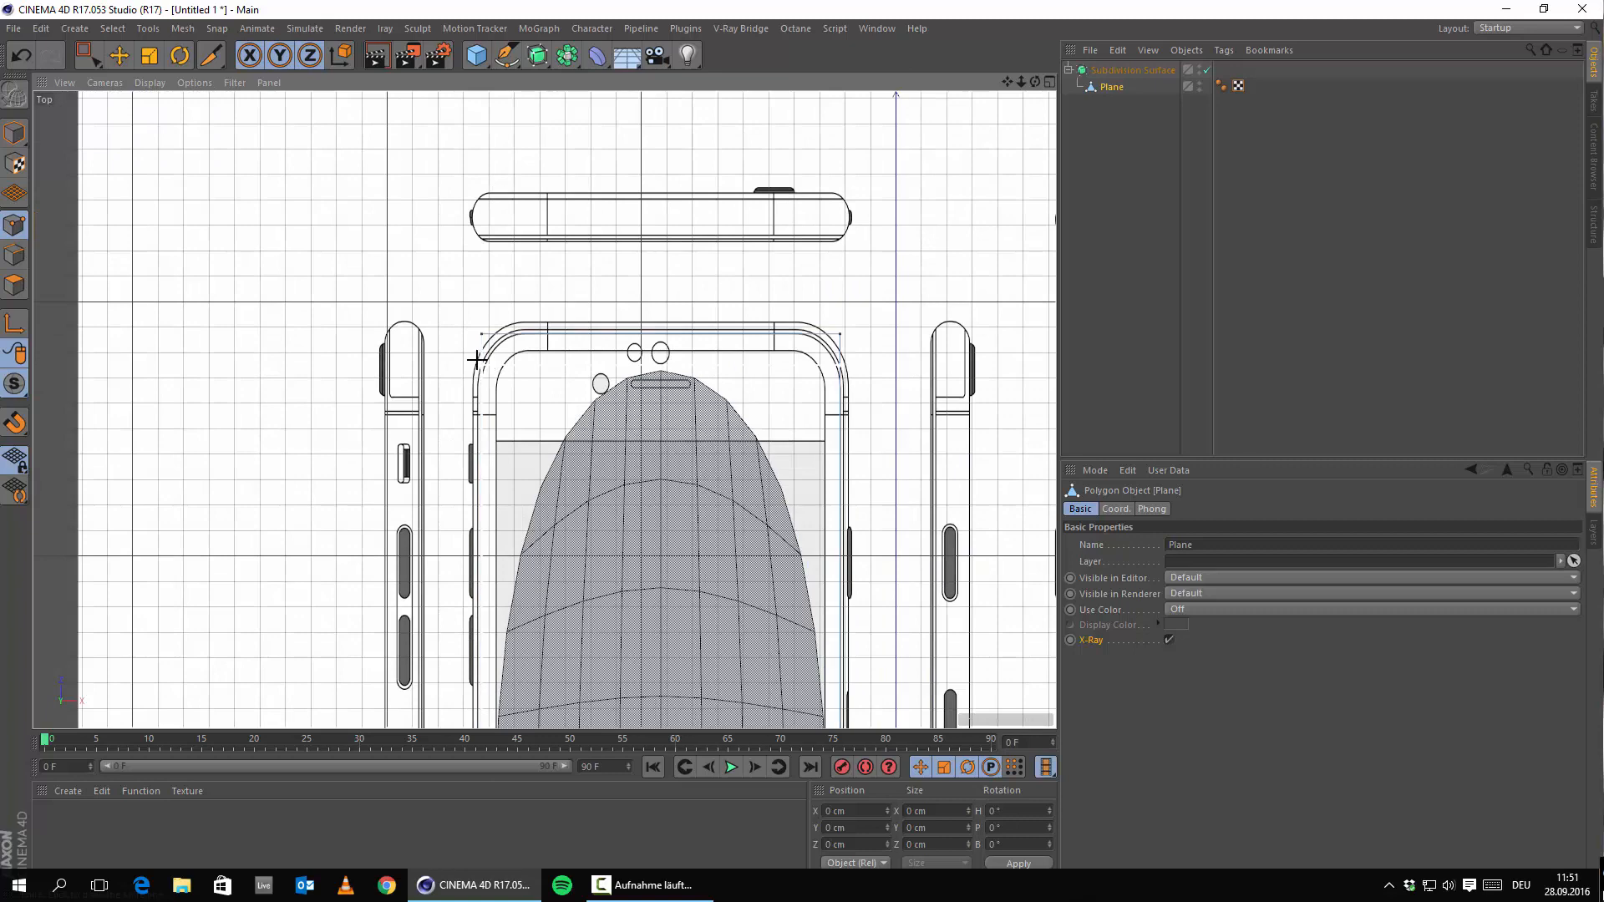
right_click(510, 222)
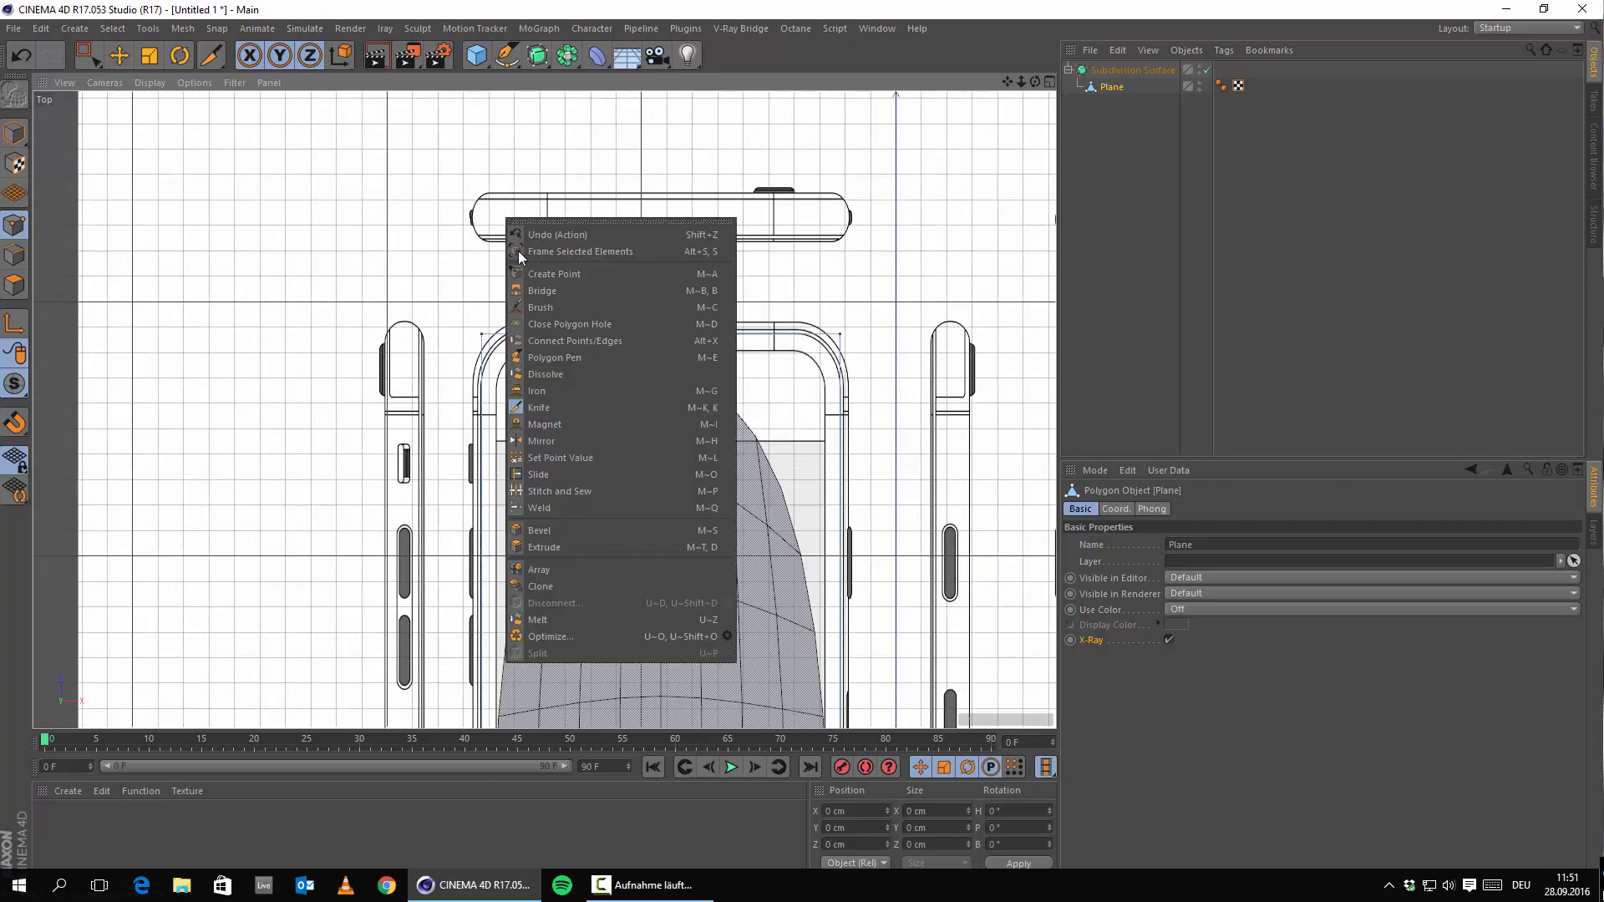
click(545, 407)
scroll(461, 408, up, 3)
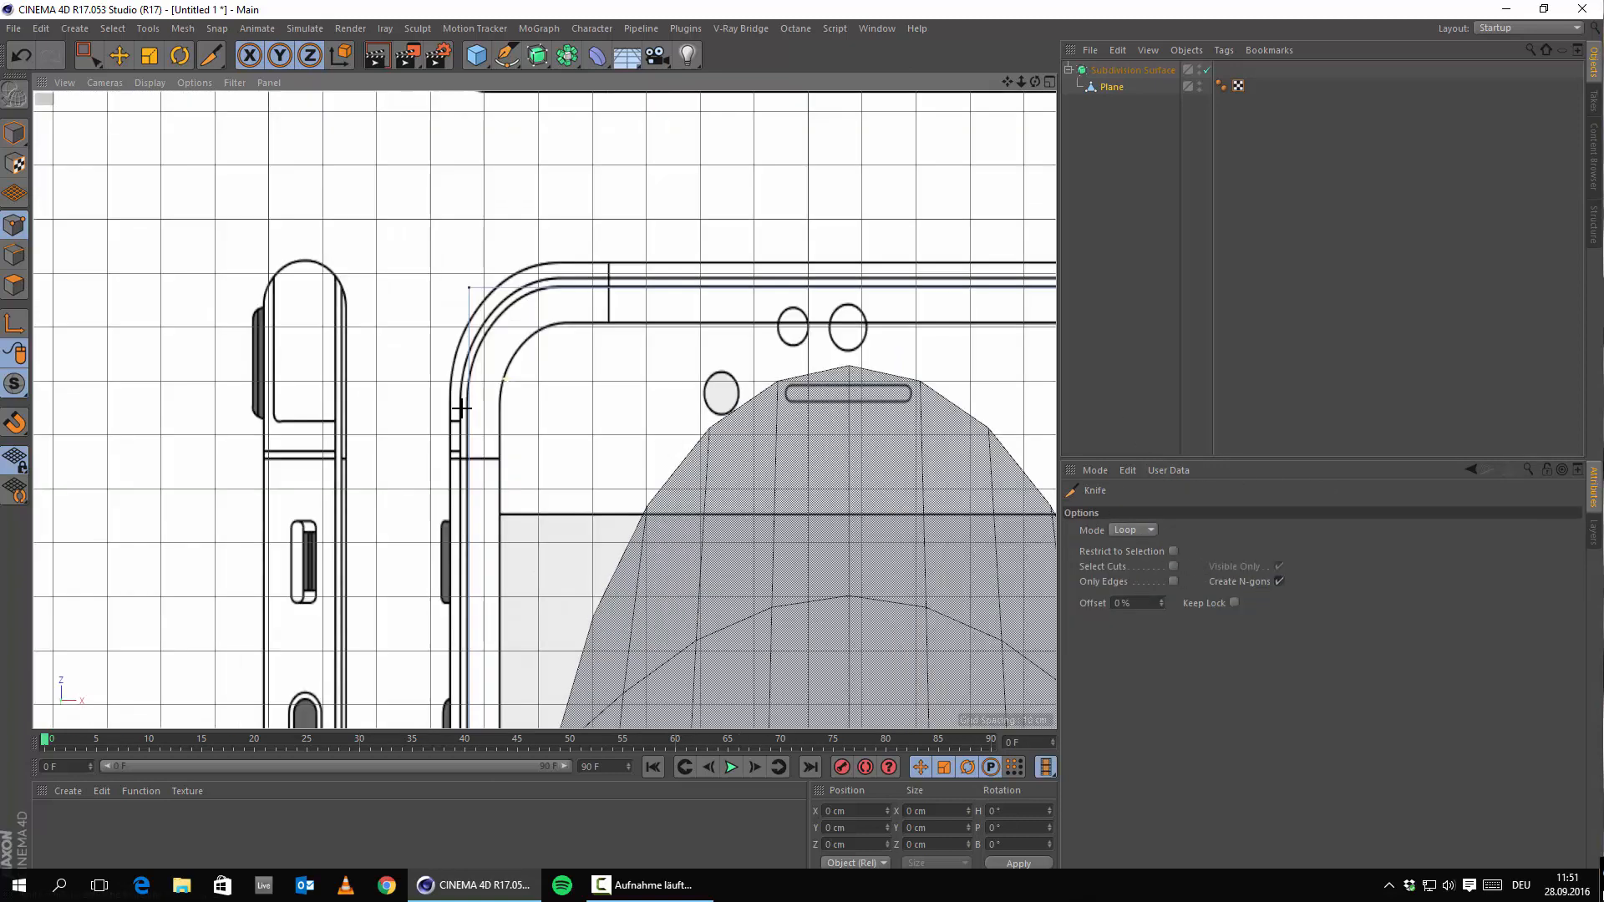
click(470, 327)
Step: Try a second horizontal loop cut near the plane's top-right corner and undo it
scroll(470, 330, up, 3)
scroll(448, 394, down, 6)
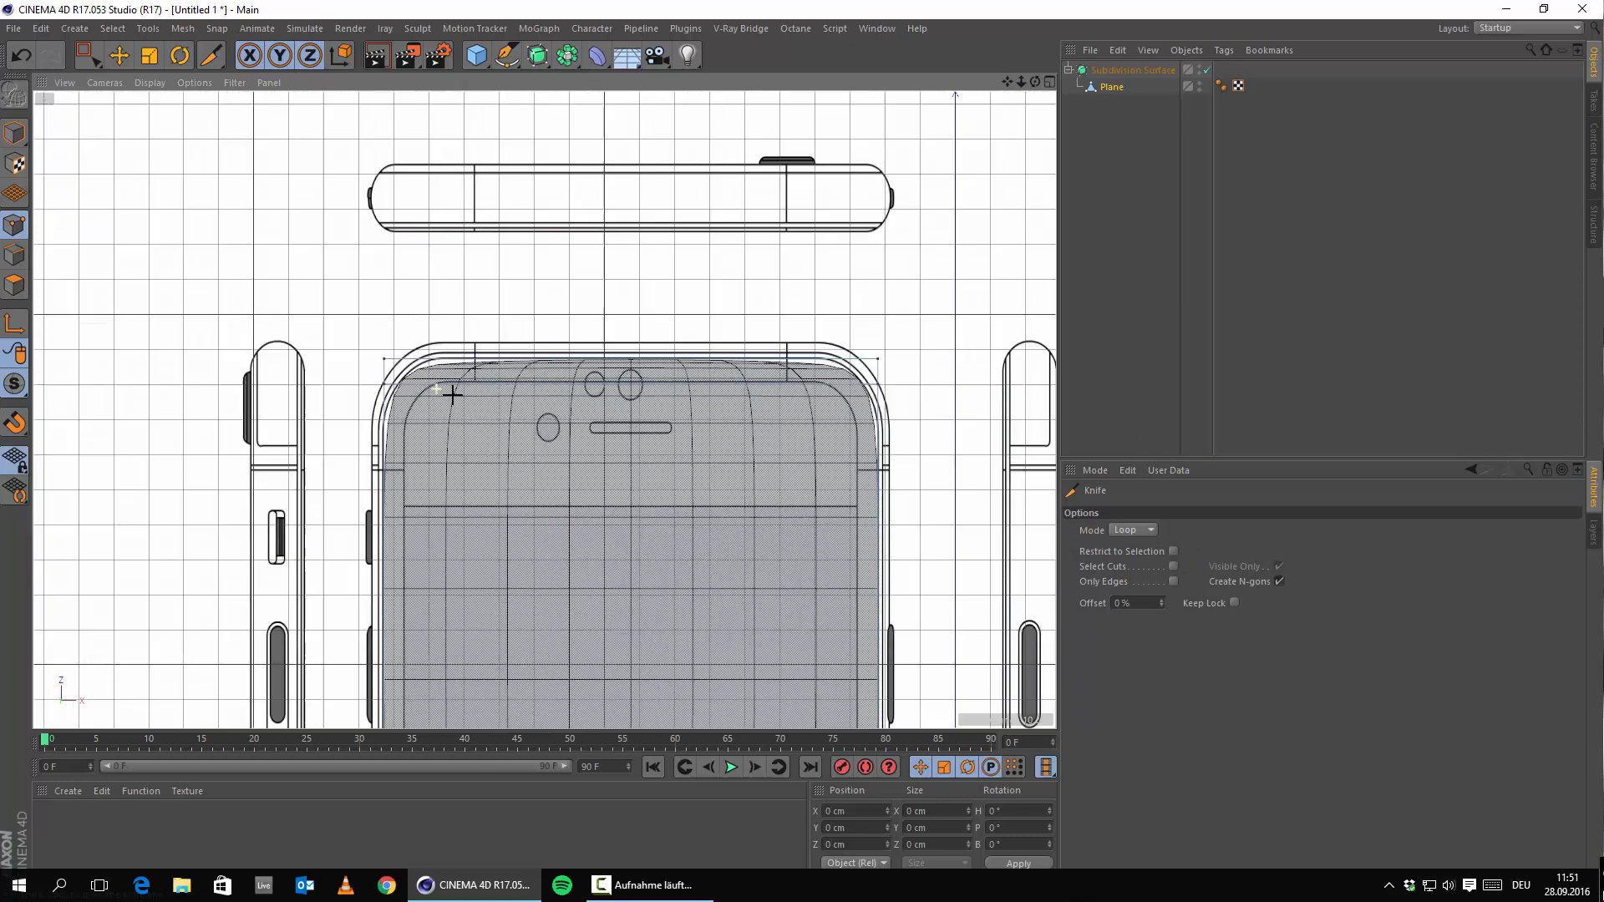
scroll(777, 386, up, 4)
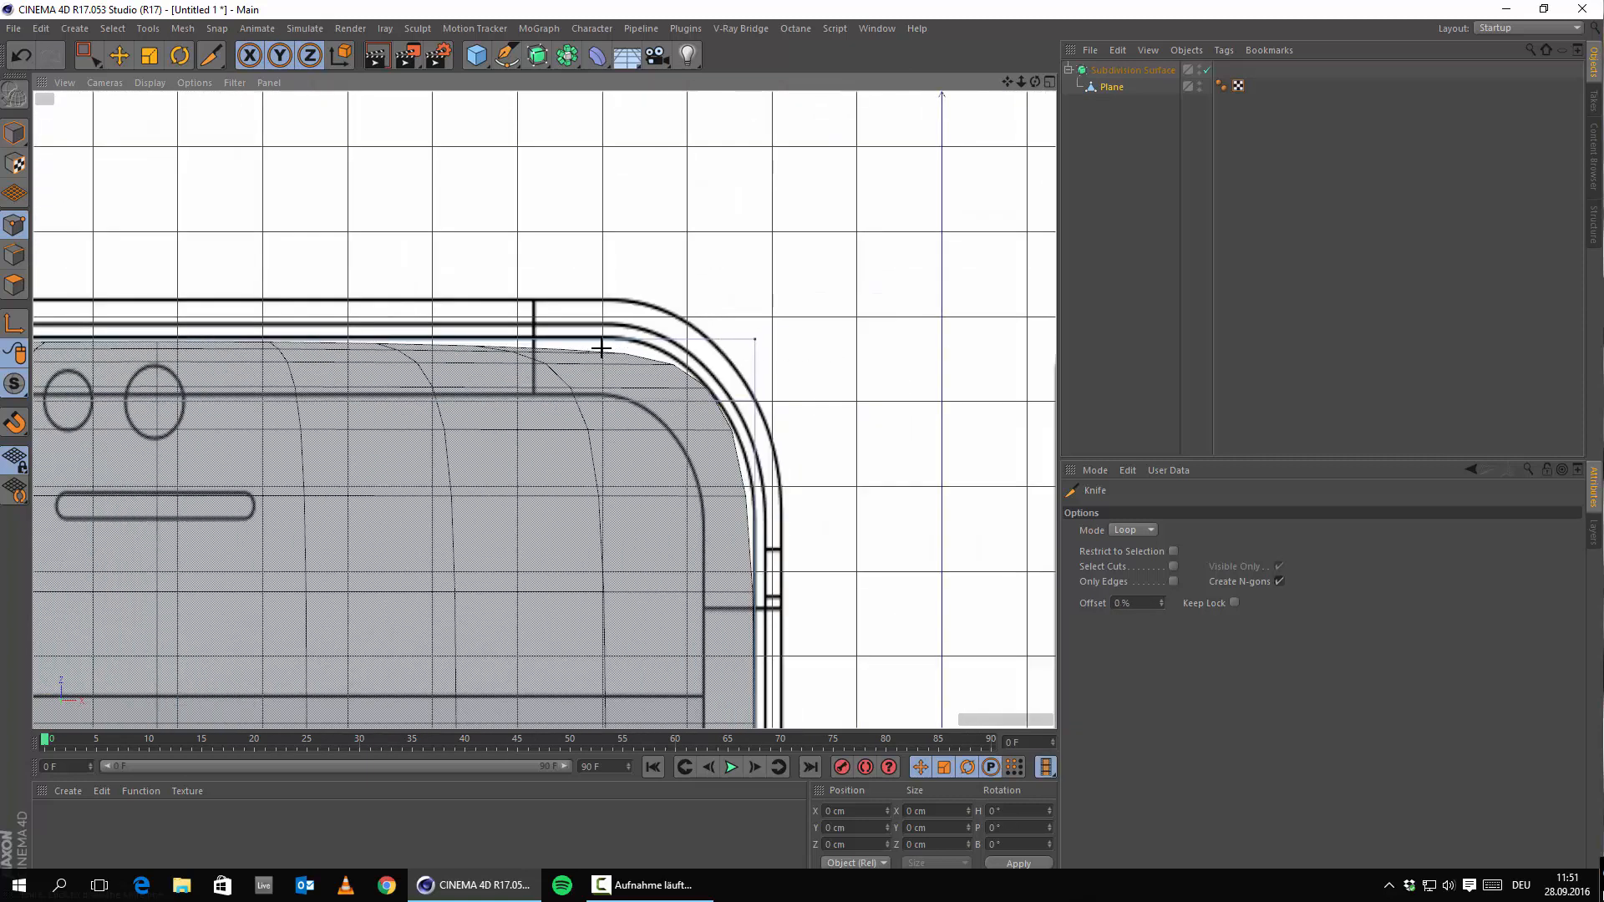
click(758, 369)
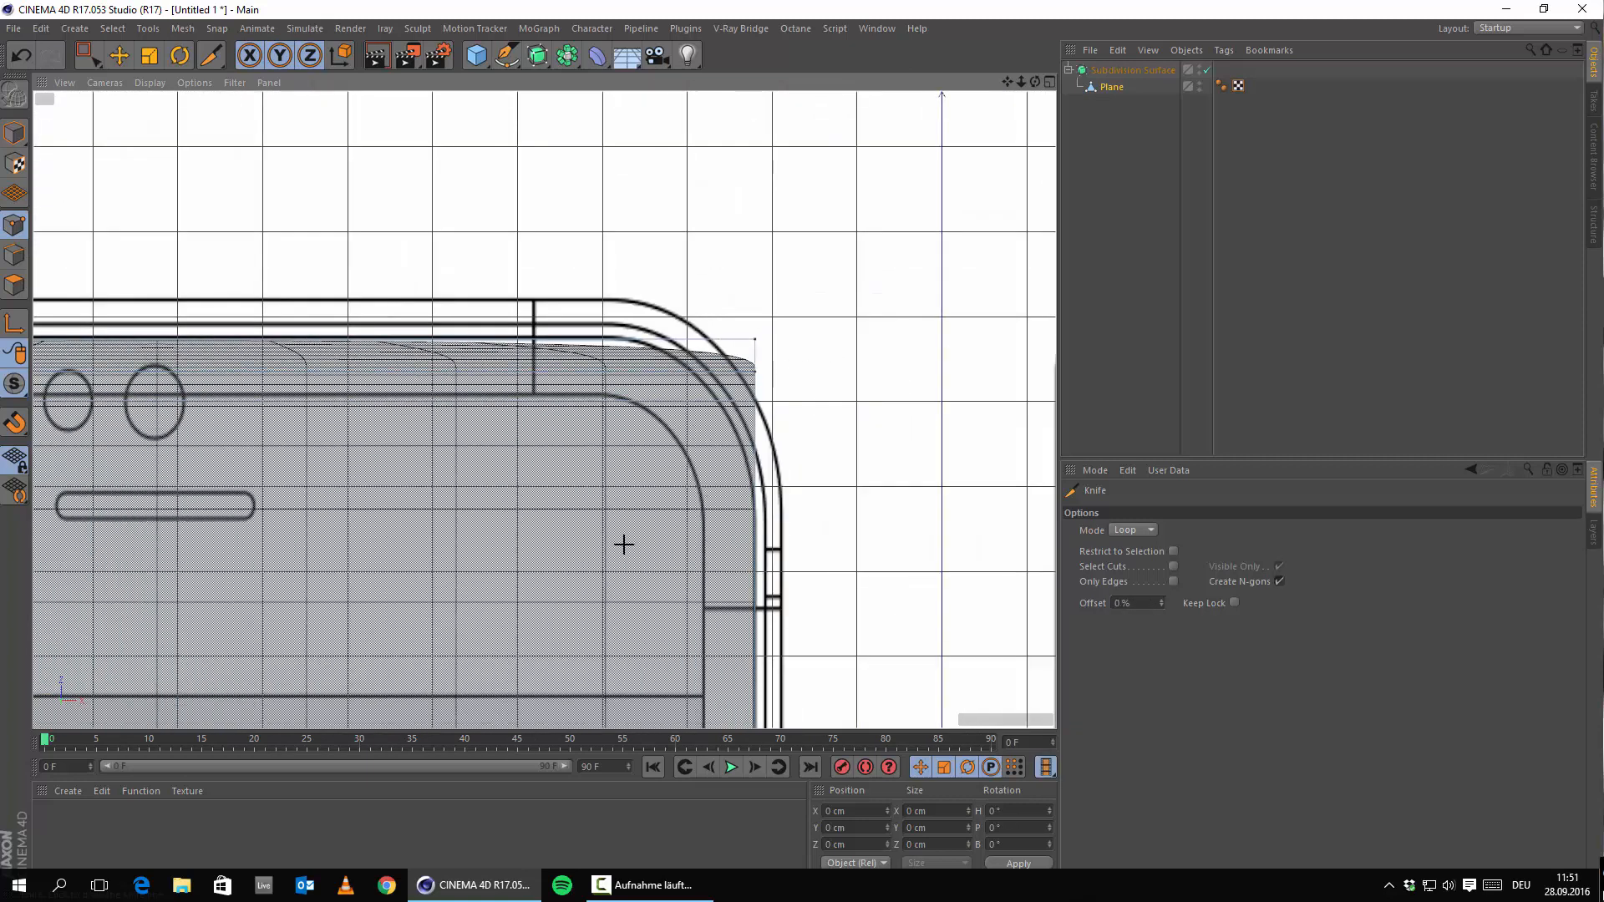
click(21, 55)
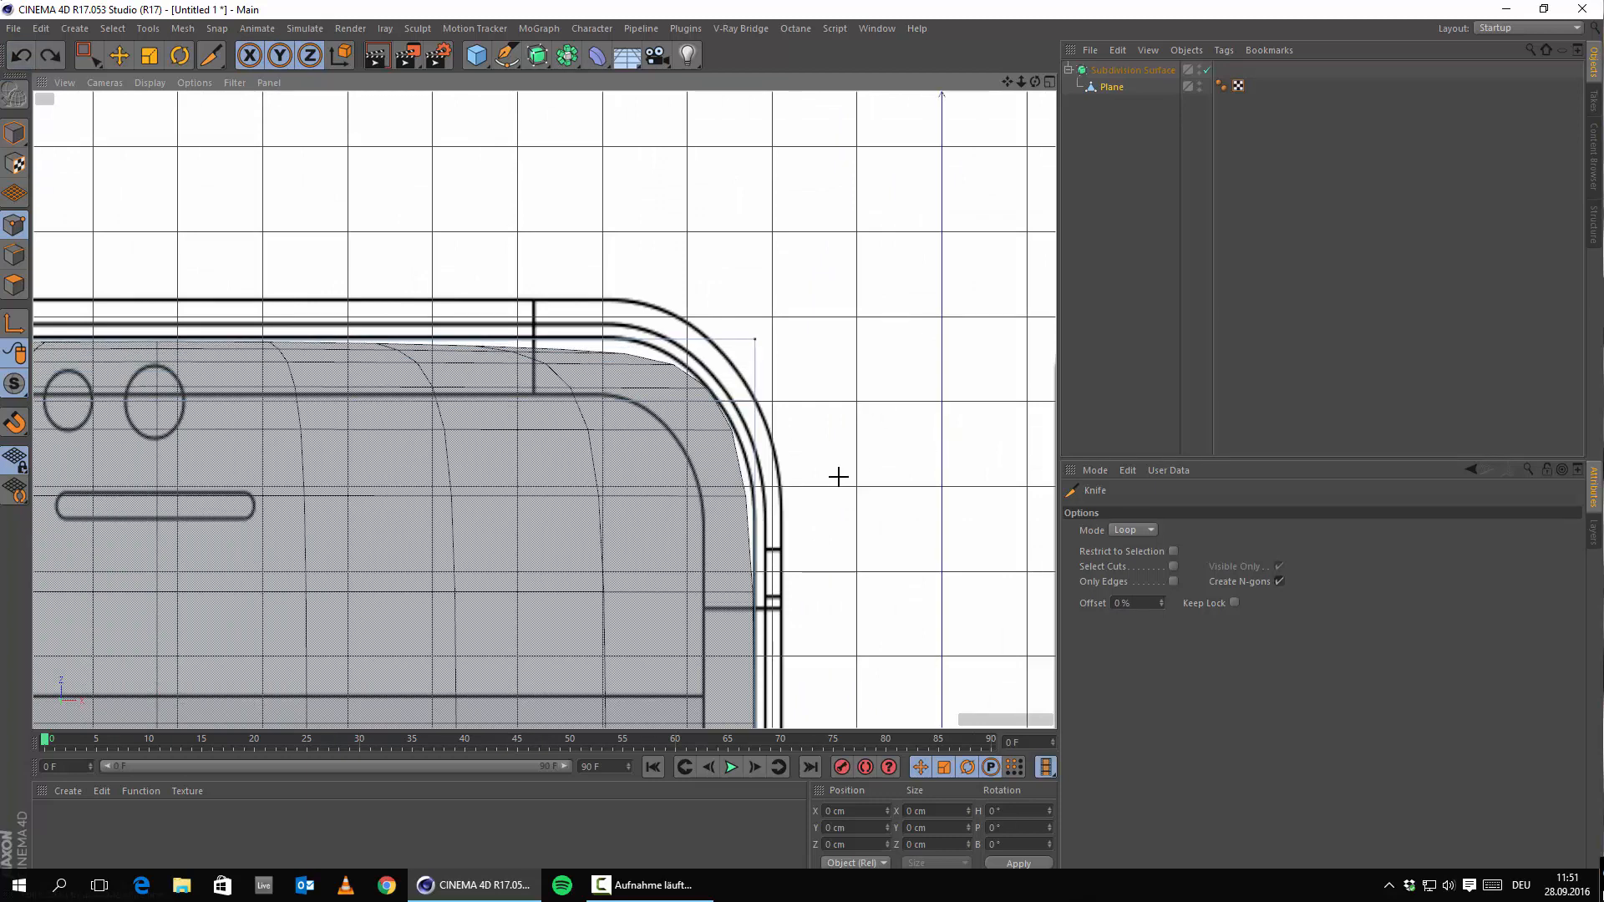
Step: Cut a horizontal edge loop across the plane just above its bottom edge, at an offset of about 1.4 %
scroll(769, 480, down, 5)
alt+middle_drag(446, 528, 616, 276)
scroll(660, 313, down, 5)
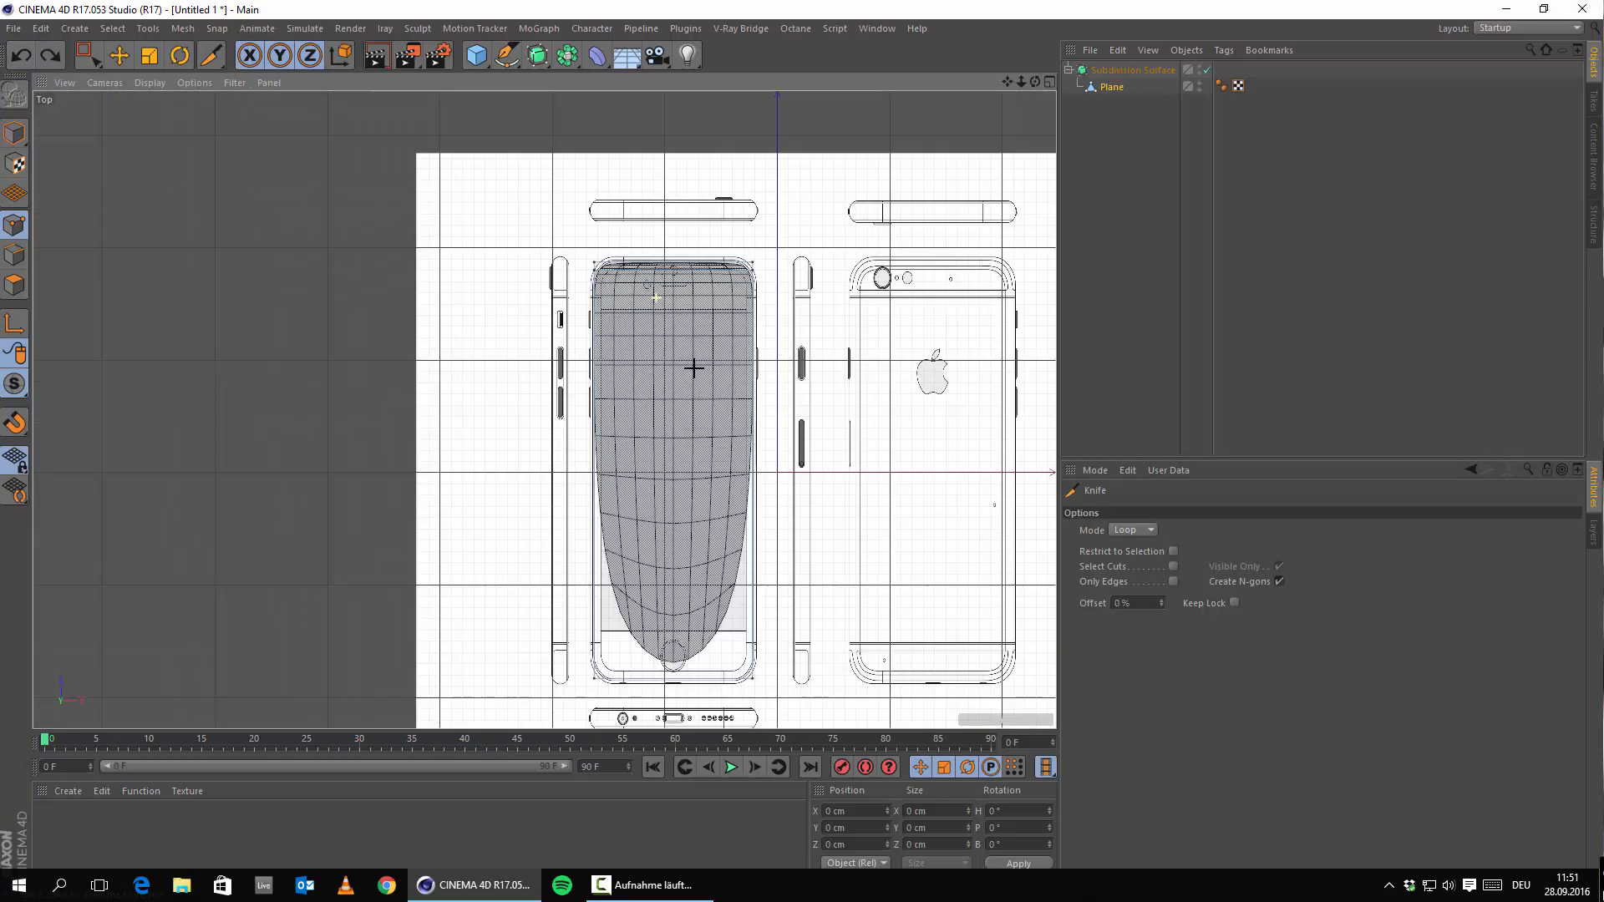
alt+middle_drag(667, 498, 630, 387)
scroll(660, 512, up, 5)
scroll(595, 437, down, 3)
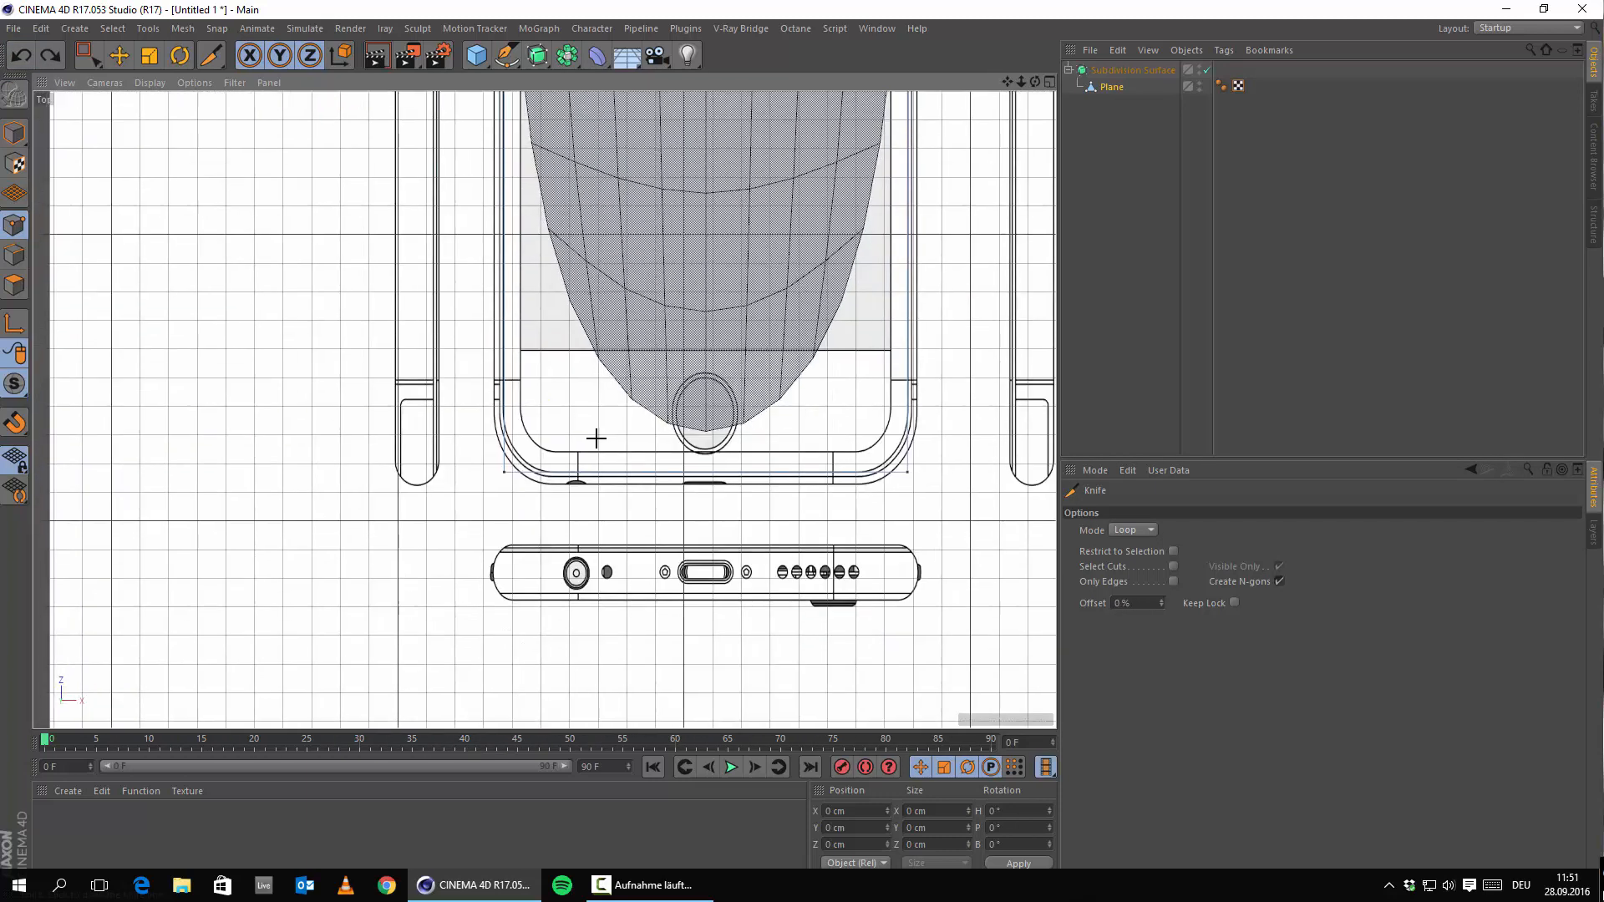
scroll(565, 427, up, 3)
scroll(519, 476, down, 4)
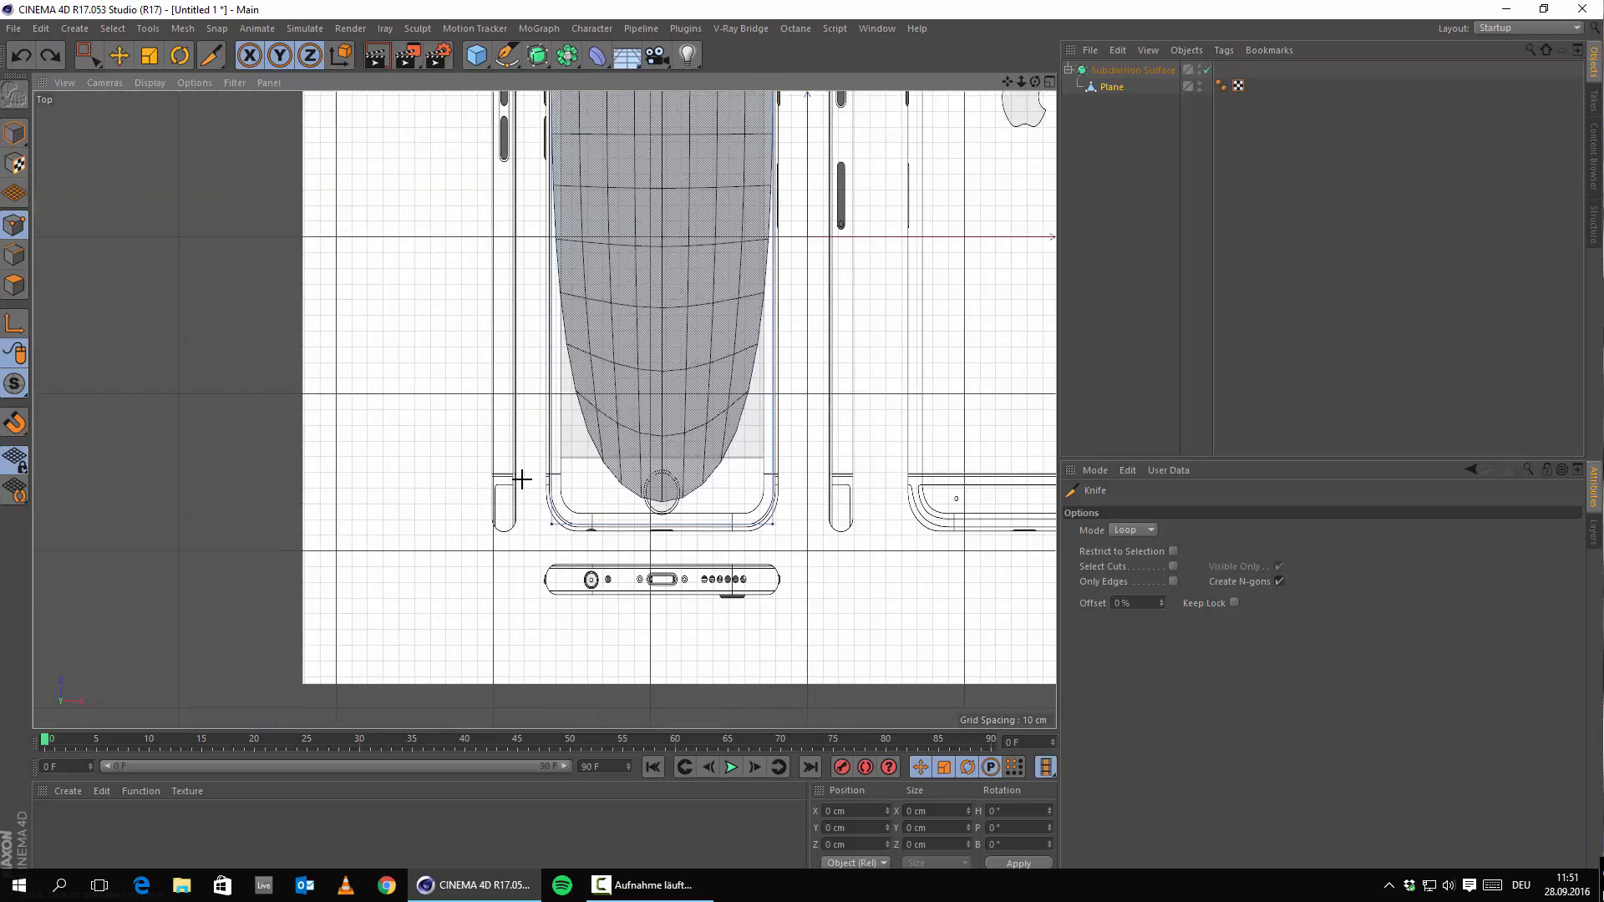
scroll(519, 477, up, 3)
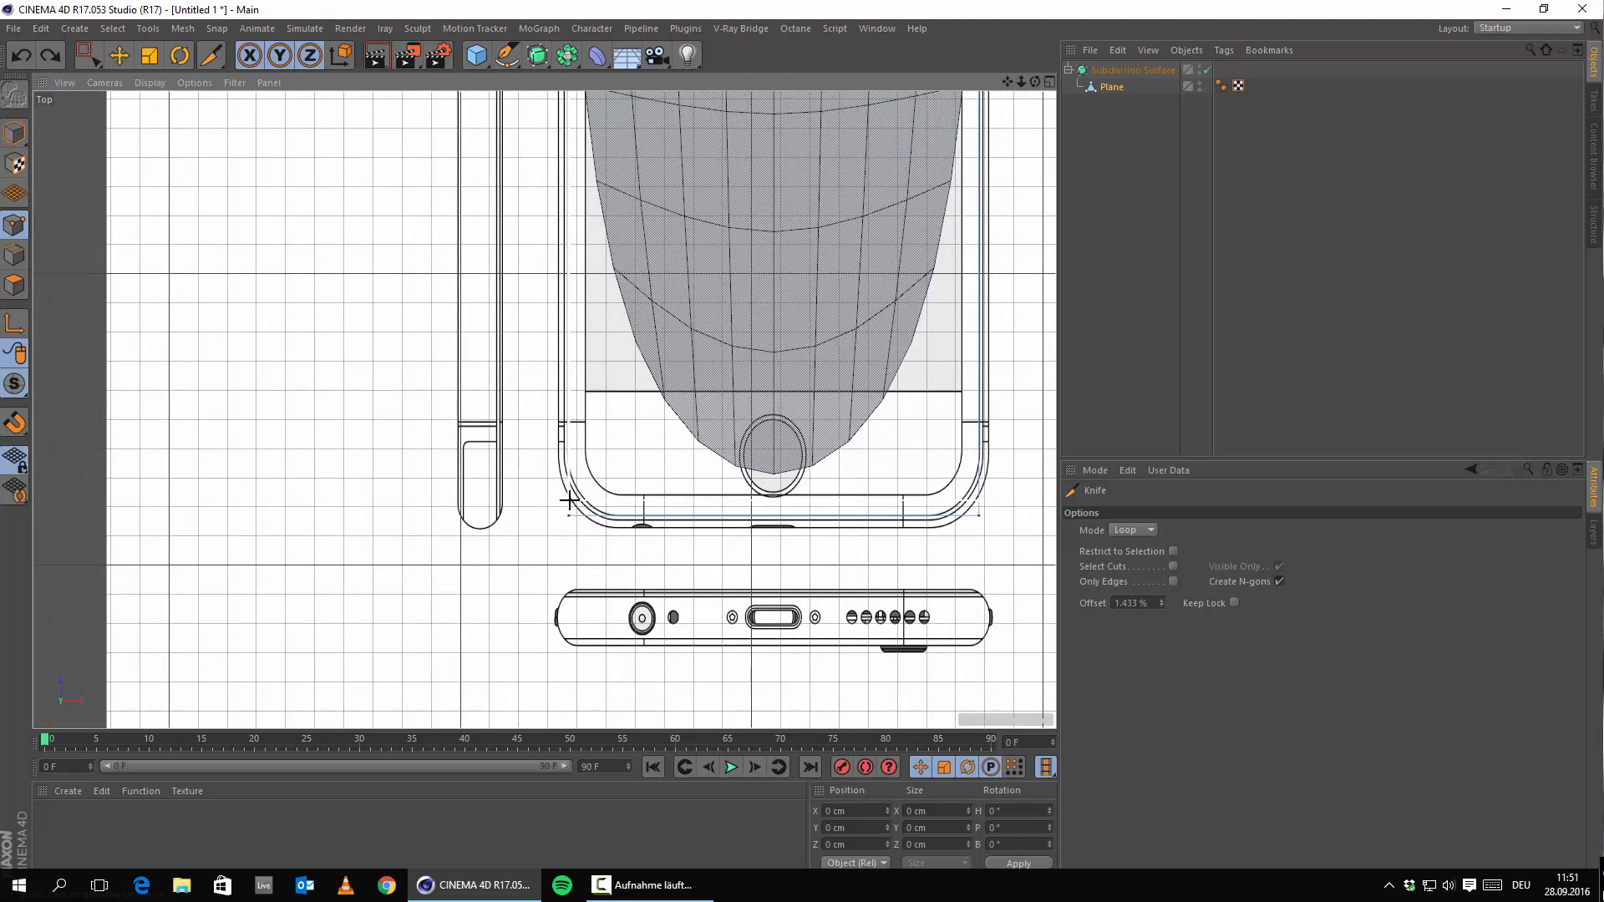
click(569, 500)
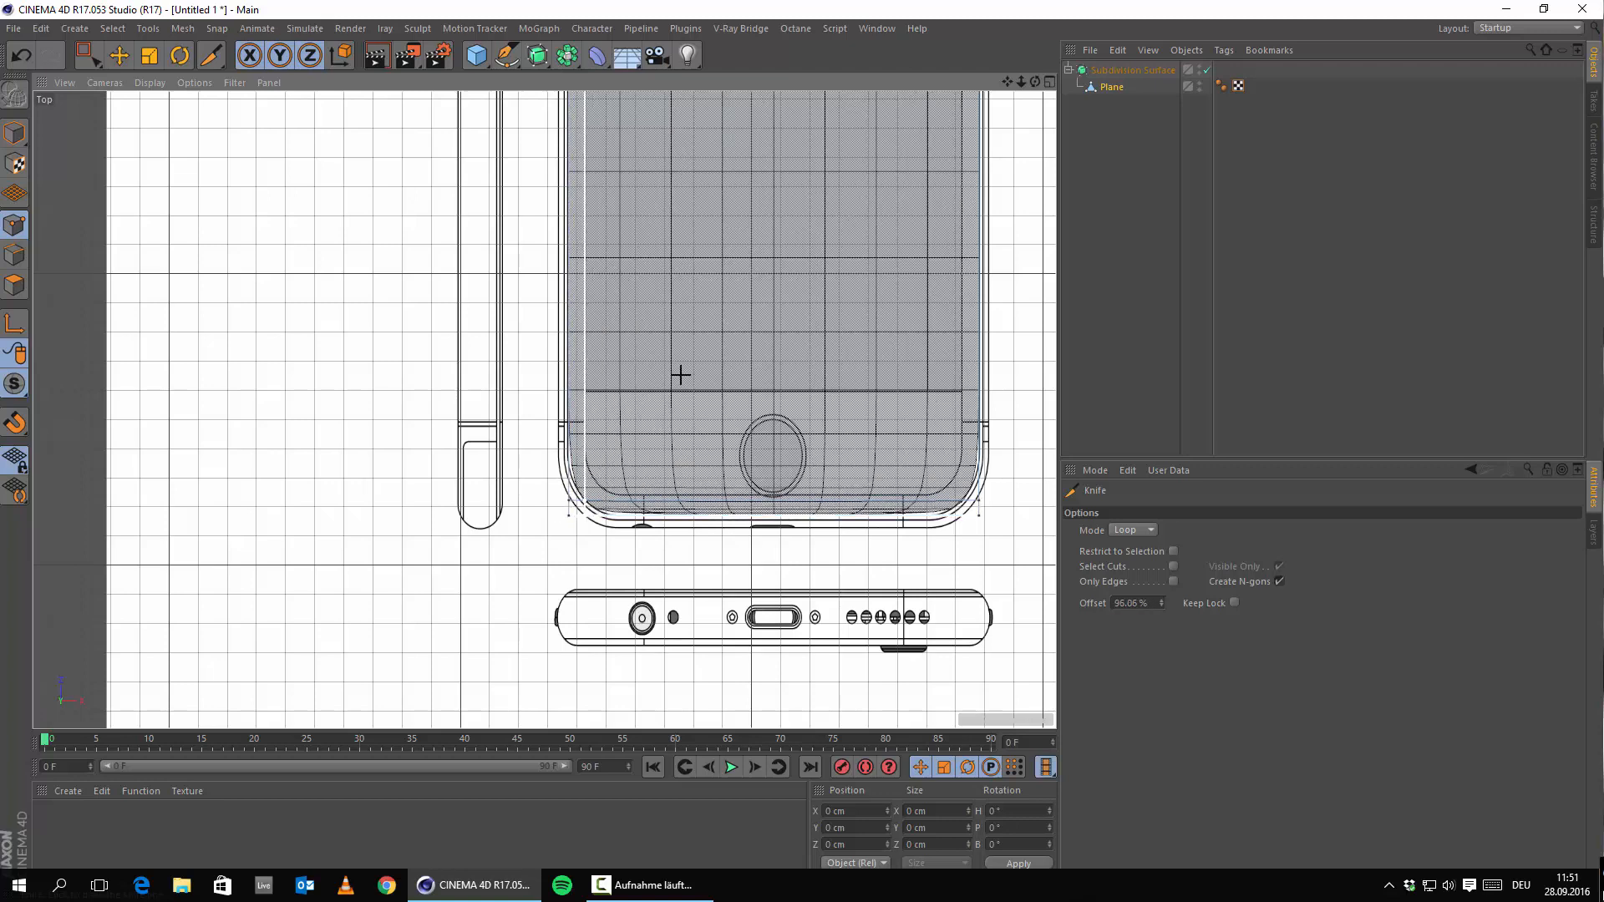
Step: Cut a vertical edge loop close to the plane's left edge, where the phone's top-left corner starts to curve
alt+middle_drag(681, 375, 695, 315)
scroll(692, 275, down, 5)
alt+middle_drag(691, 240, 684, 298)
scroll(683, 297, up, 6)
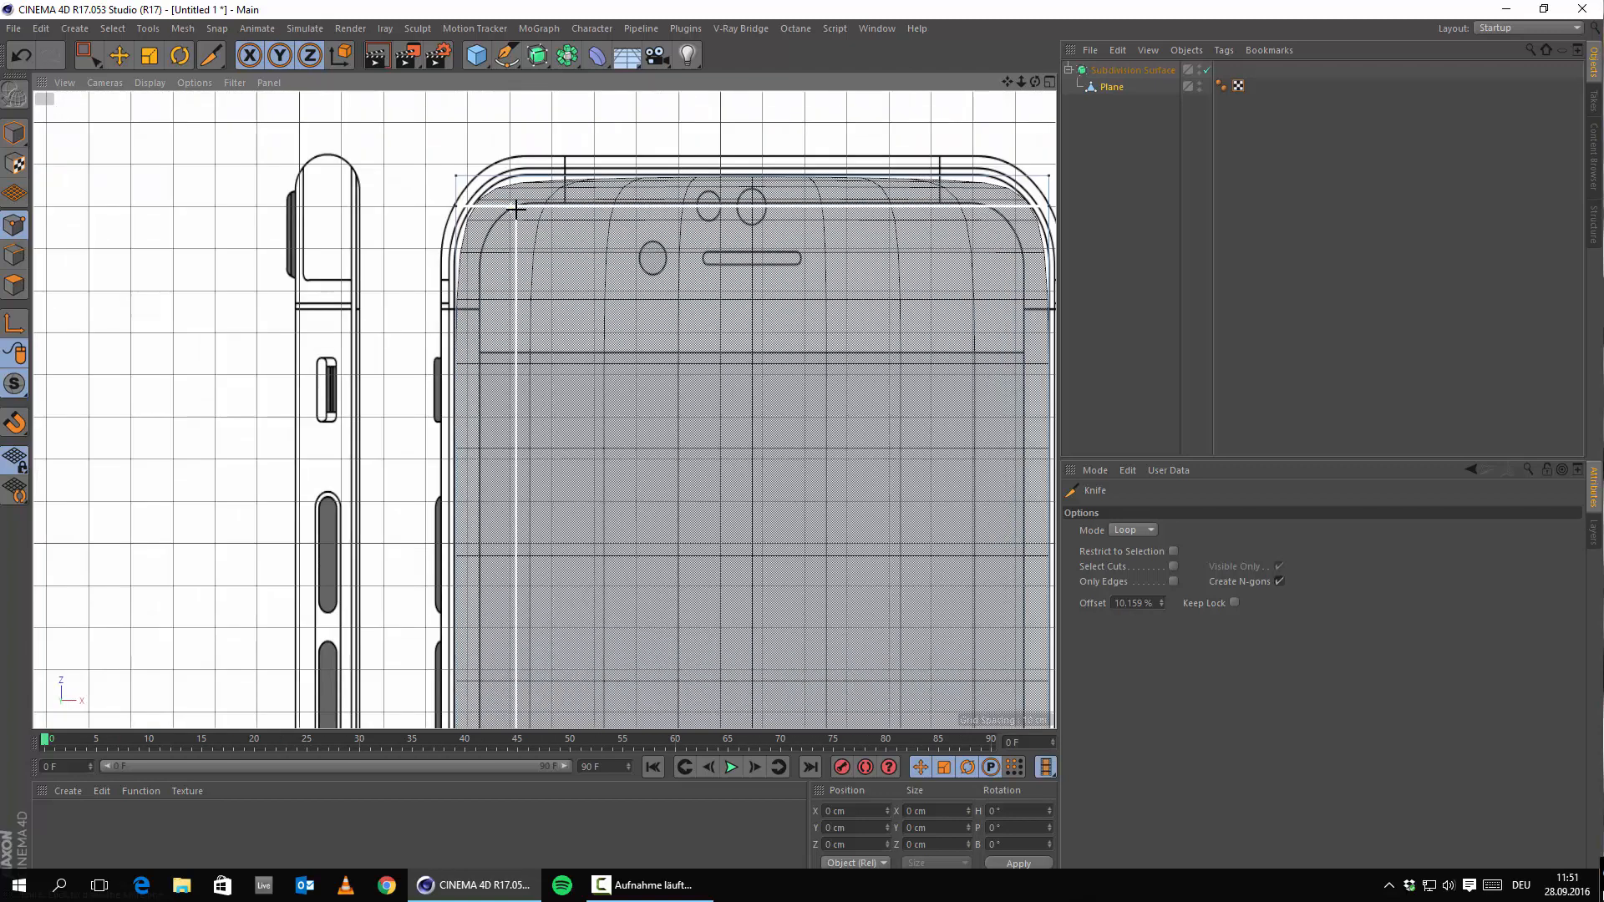
scroll(516, 209, up, 2)
alt+middle_drag(529, 210, 569, 291)
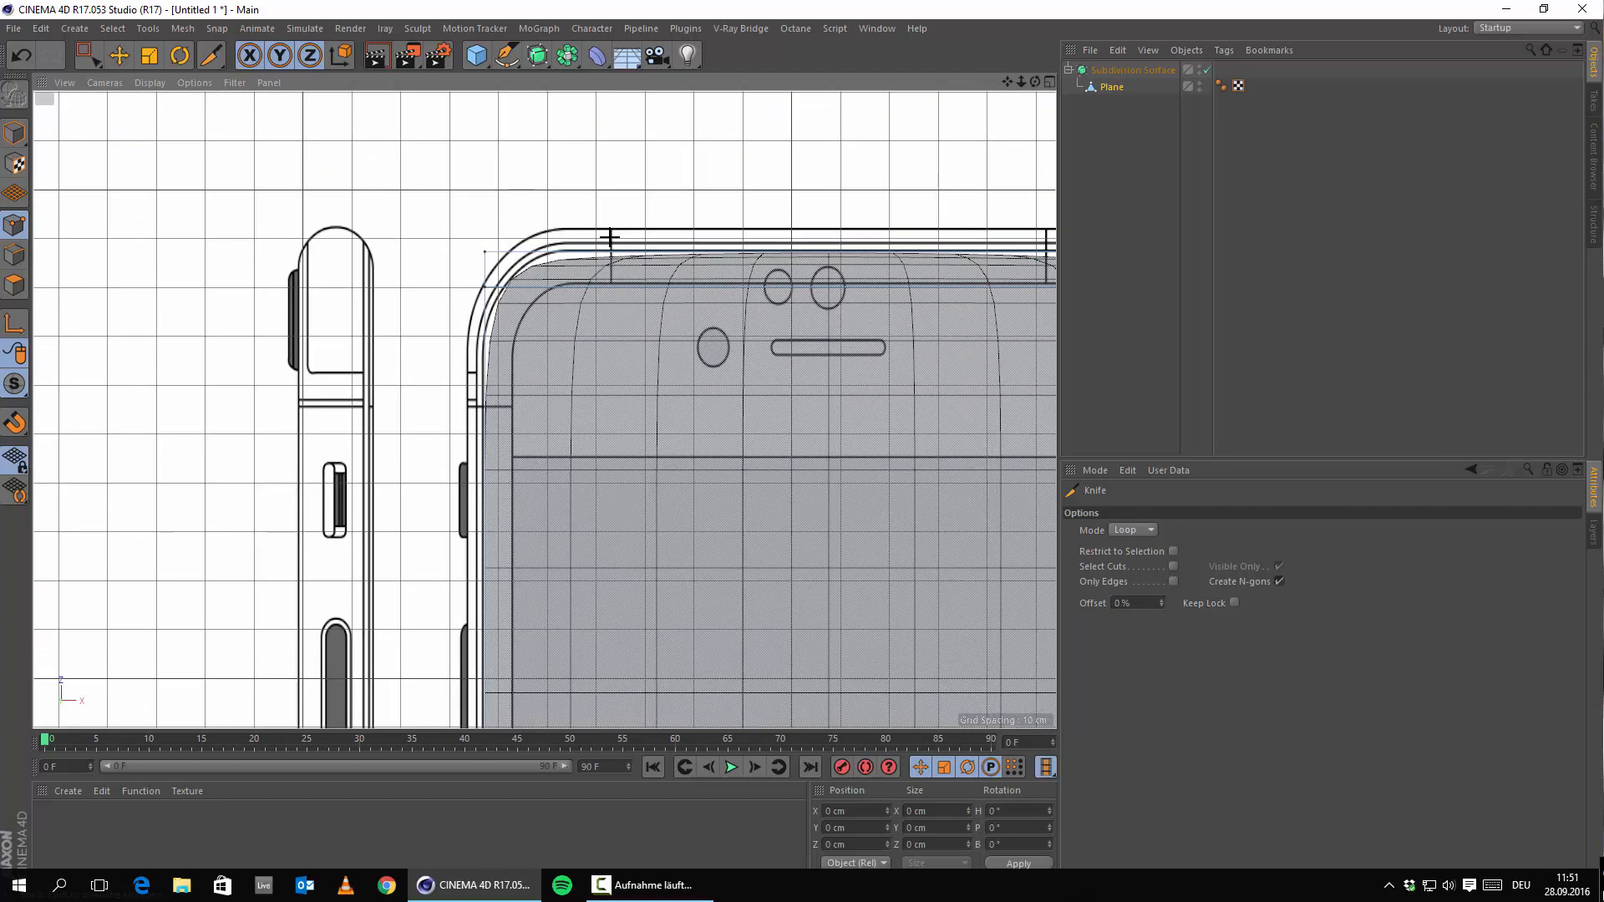
click(545, 253)
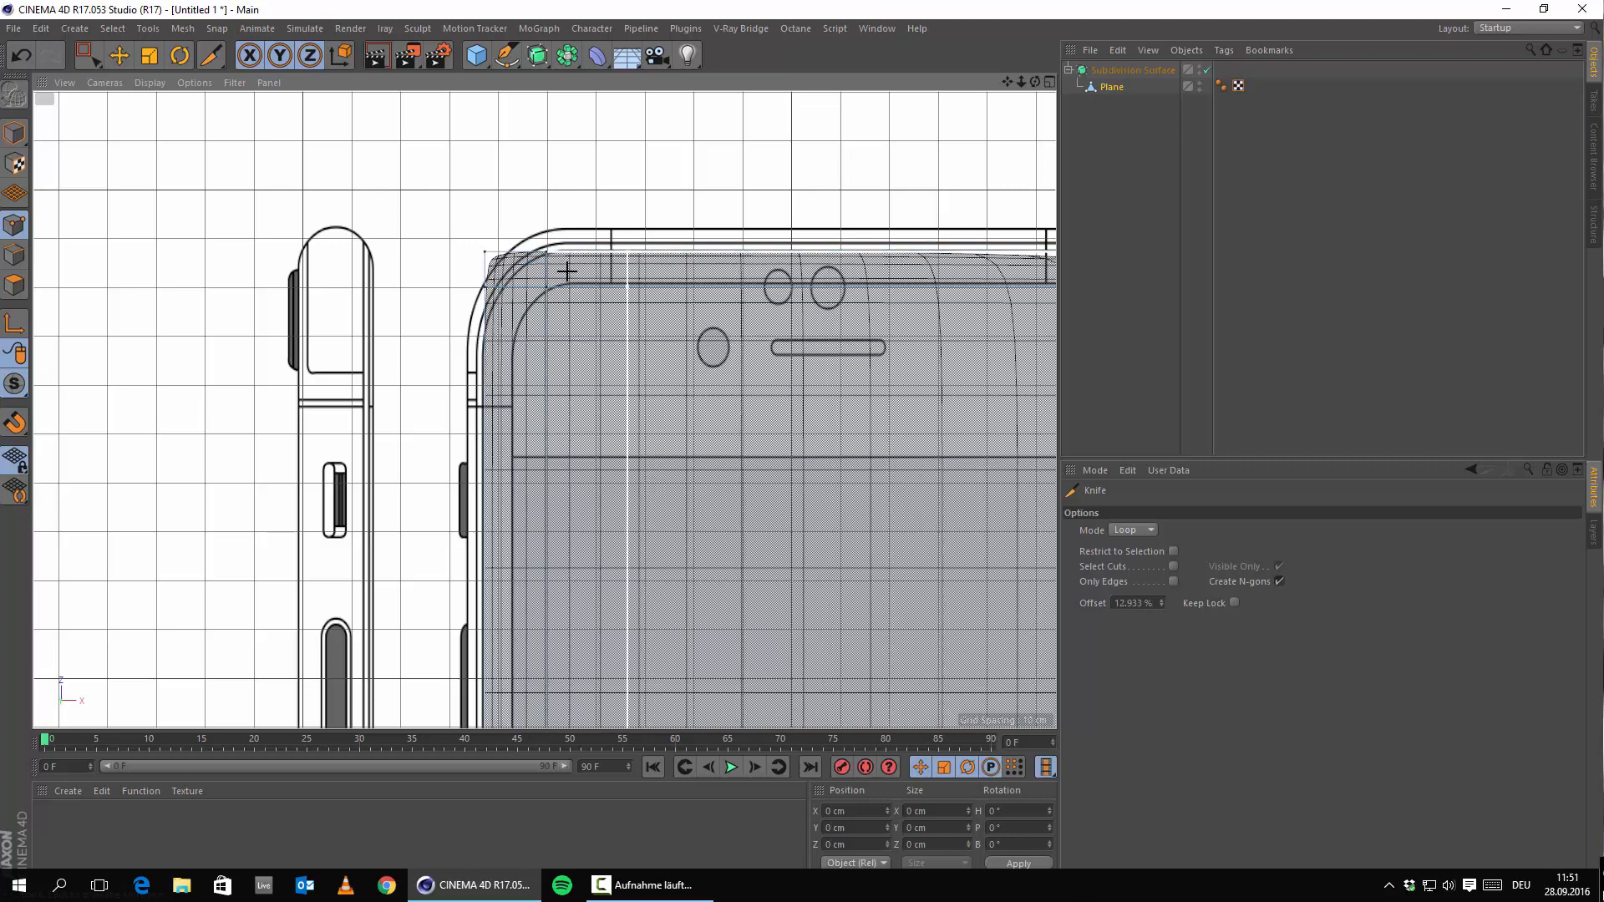
Step: Cut a vertical edge loop close to the plane's right edge, where the phone's top-right corner starts to curve
scroll(593, 354, down, 5)
scroll(593, 355, up, 5)
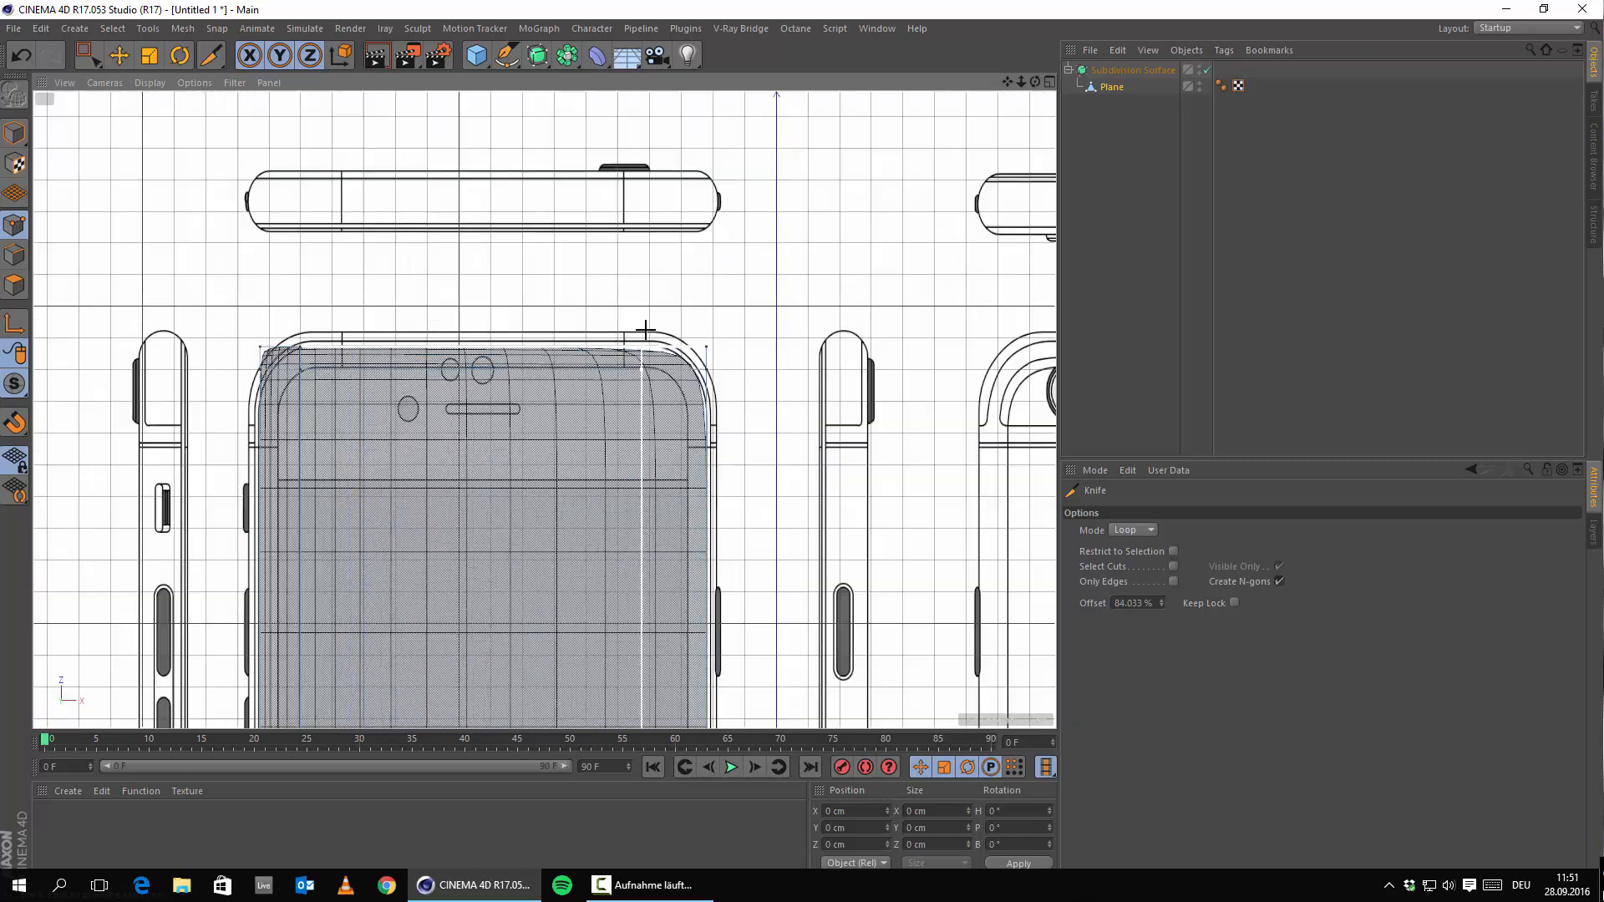
click(660, 343)
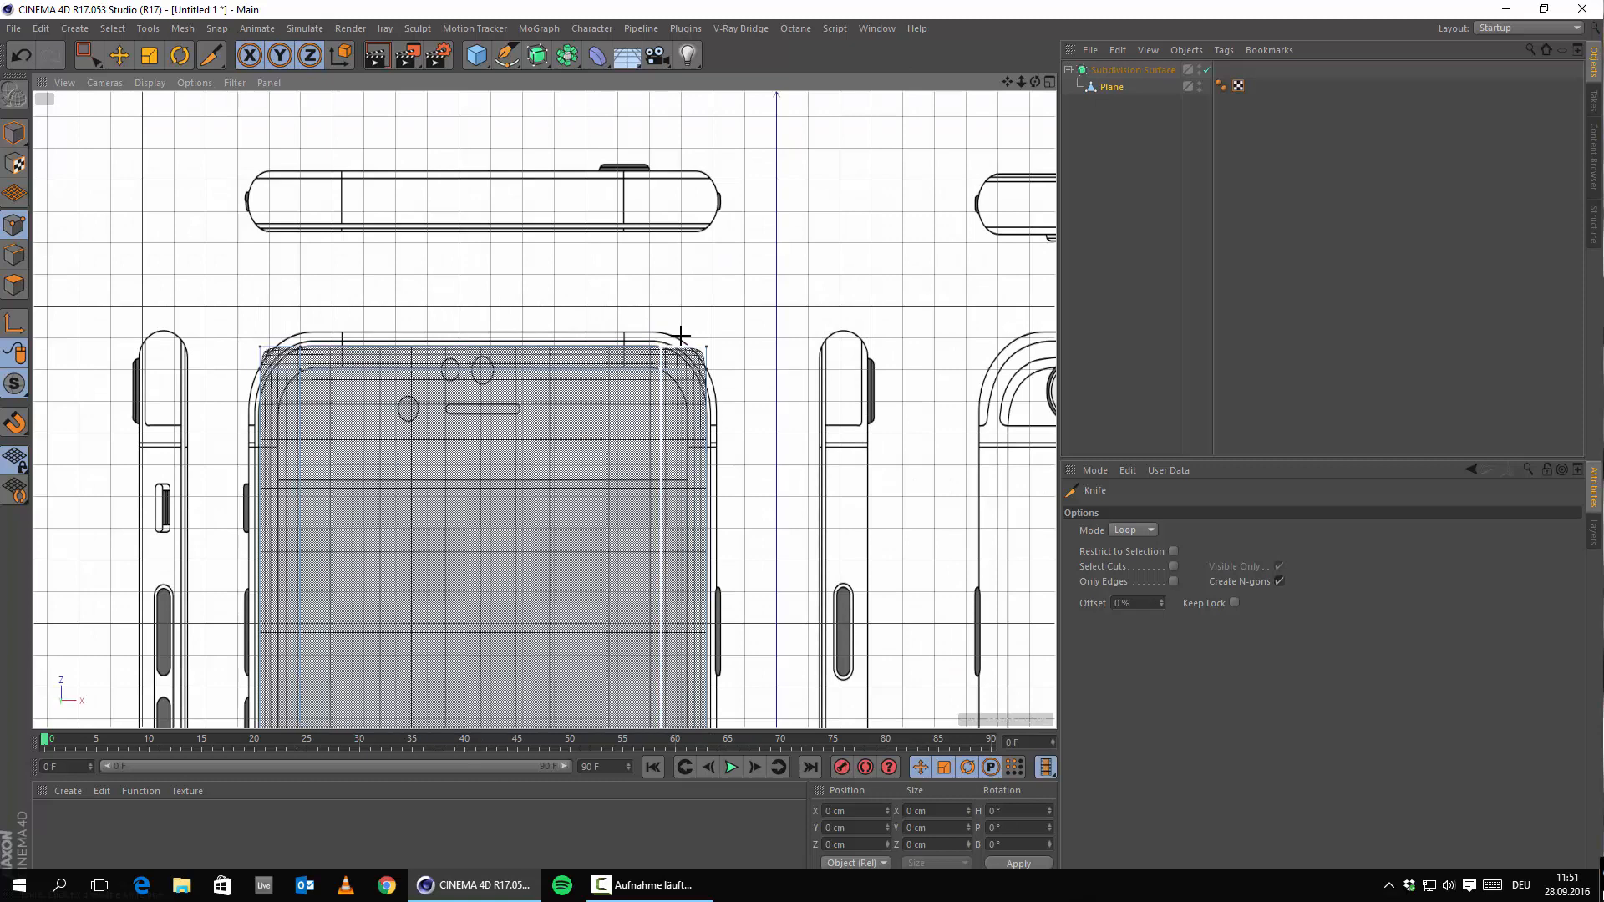
scroll(681, 340, down, 5)
scroll(742, 315, up, 8)
scroll(838, 250, down, 5)
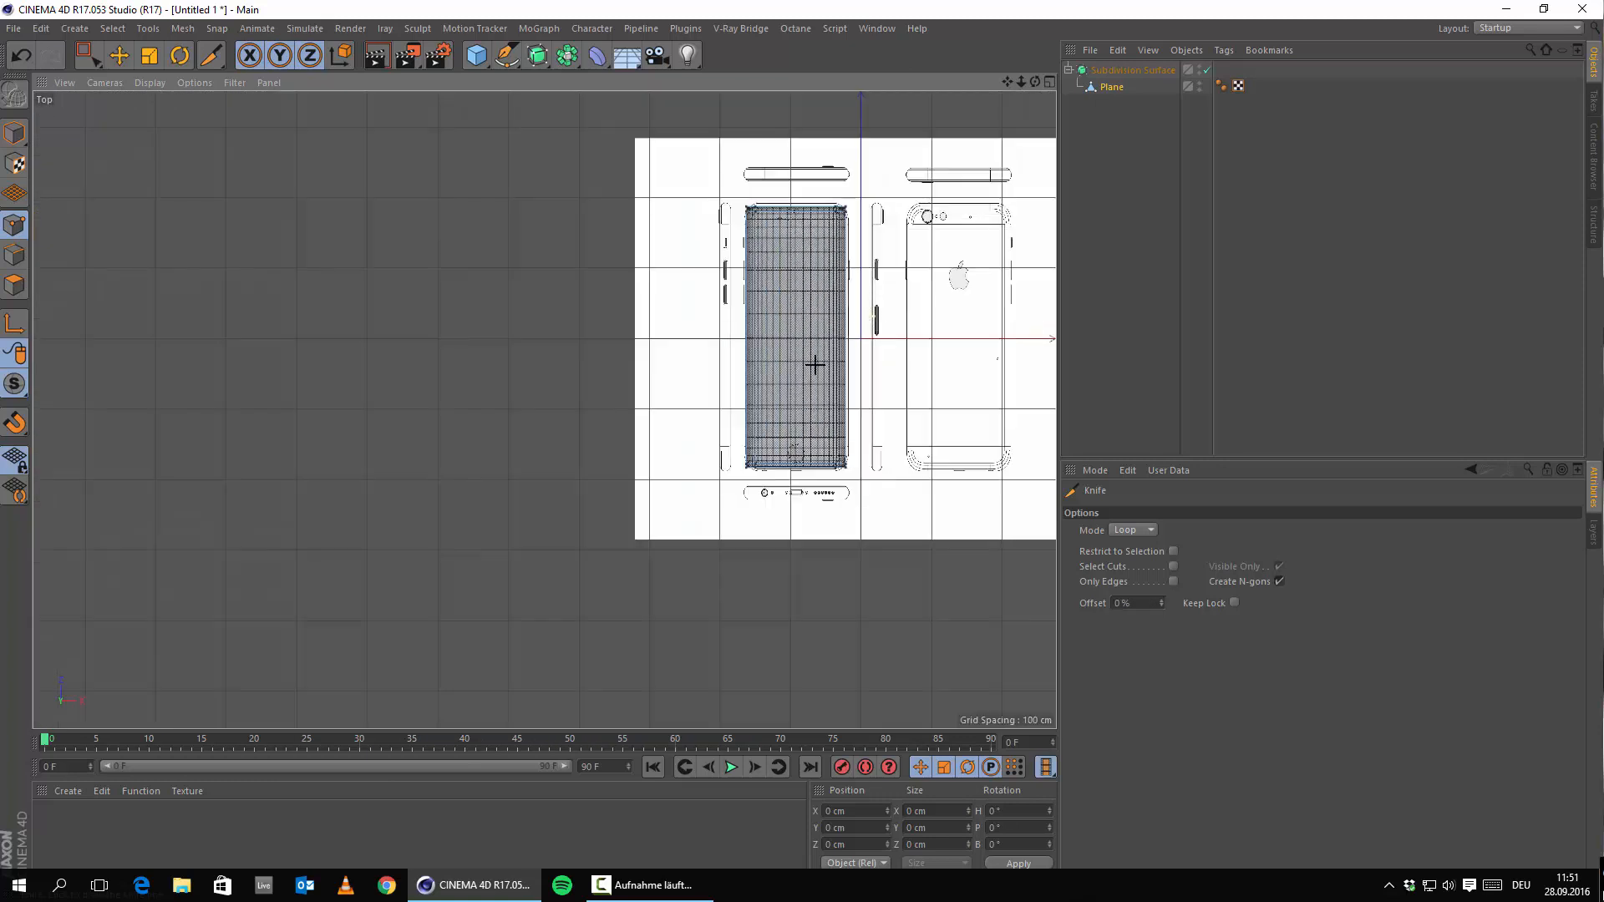
Step: Undo the loop cuts on the plane and its placement under the Subdivision Surface, back to the uncut rectangle
scroll(820, 358, up, 4)
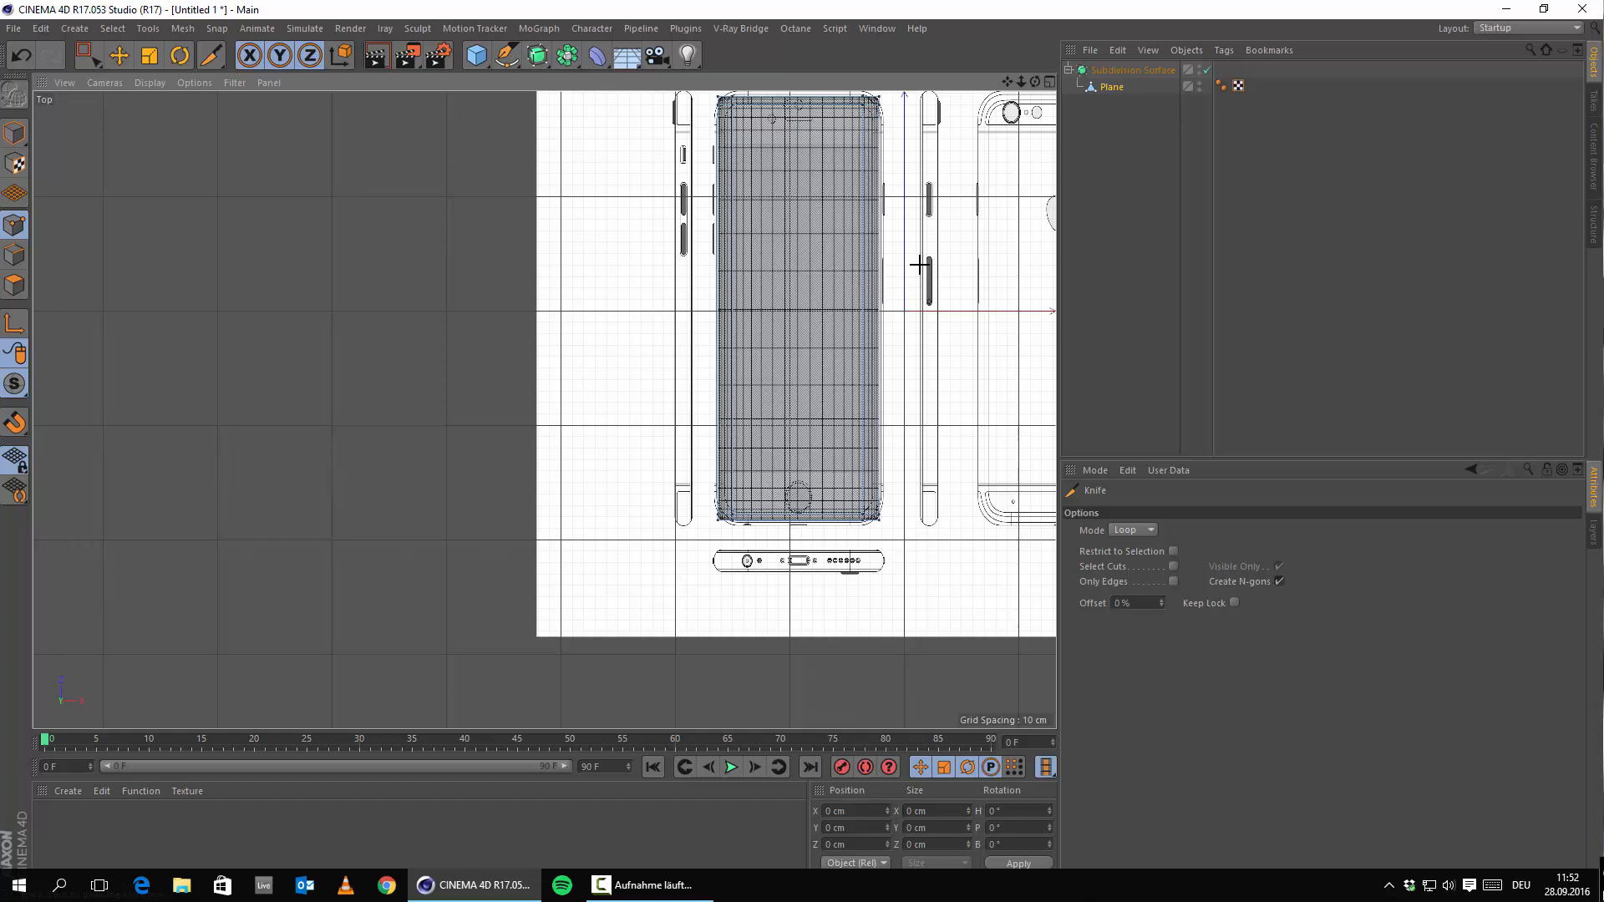
scroll(919, 250, up, 4)
scroll(853, 261, down, 6)
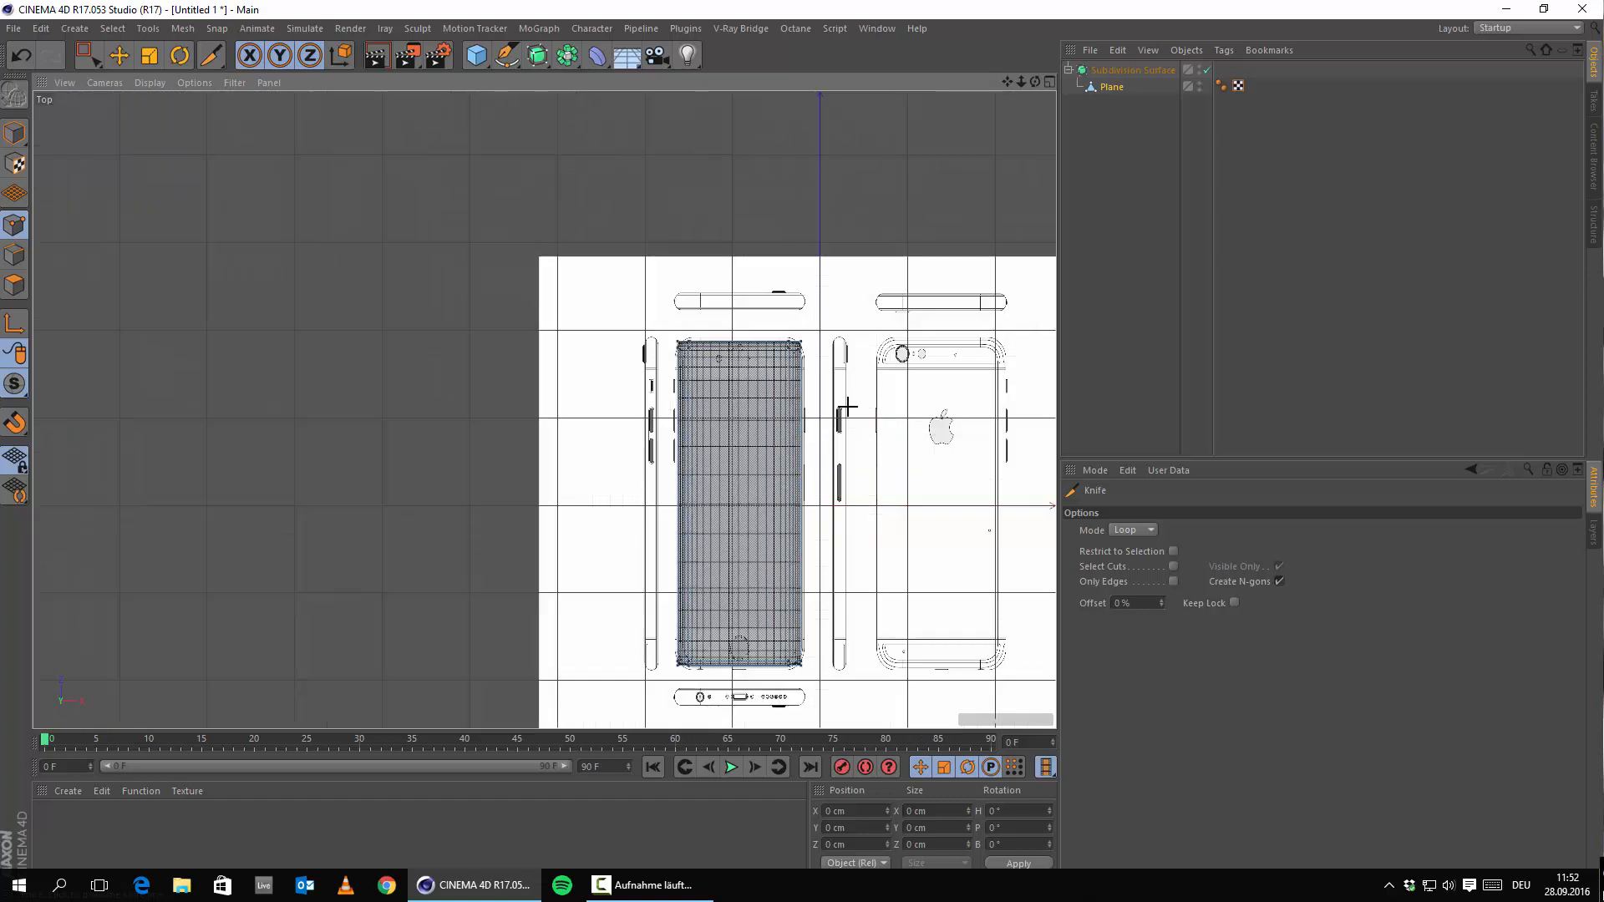
scroll(848, 407, up, 4)
click(23, 57)
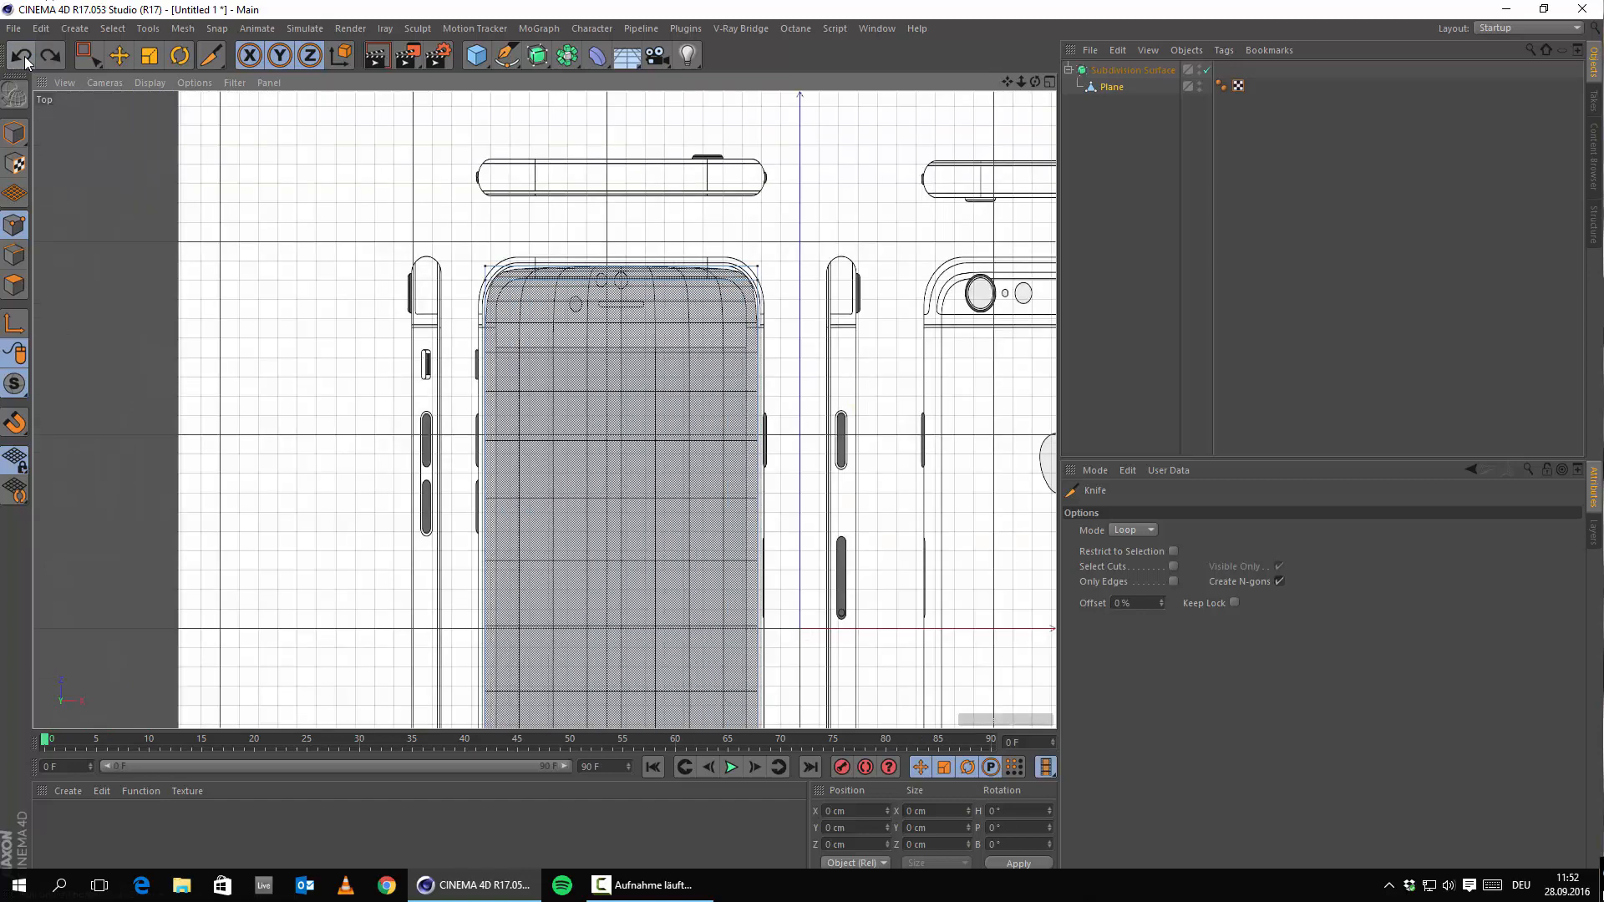
click(22, 57)
click(23, 56)
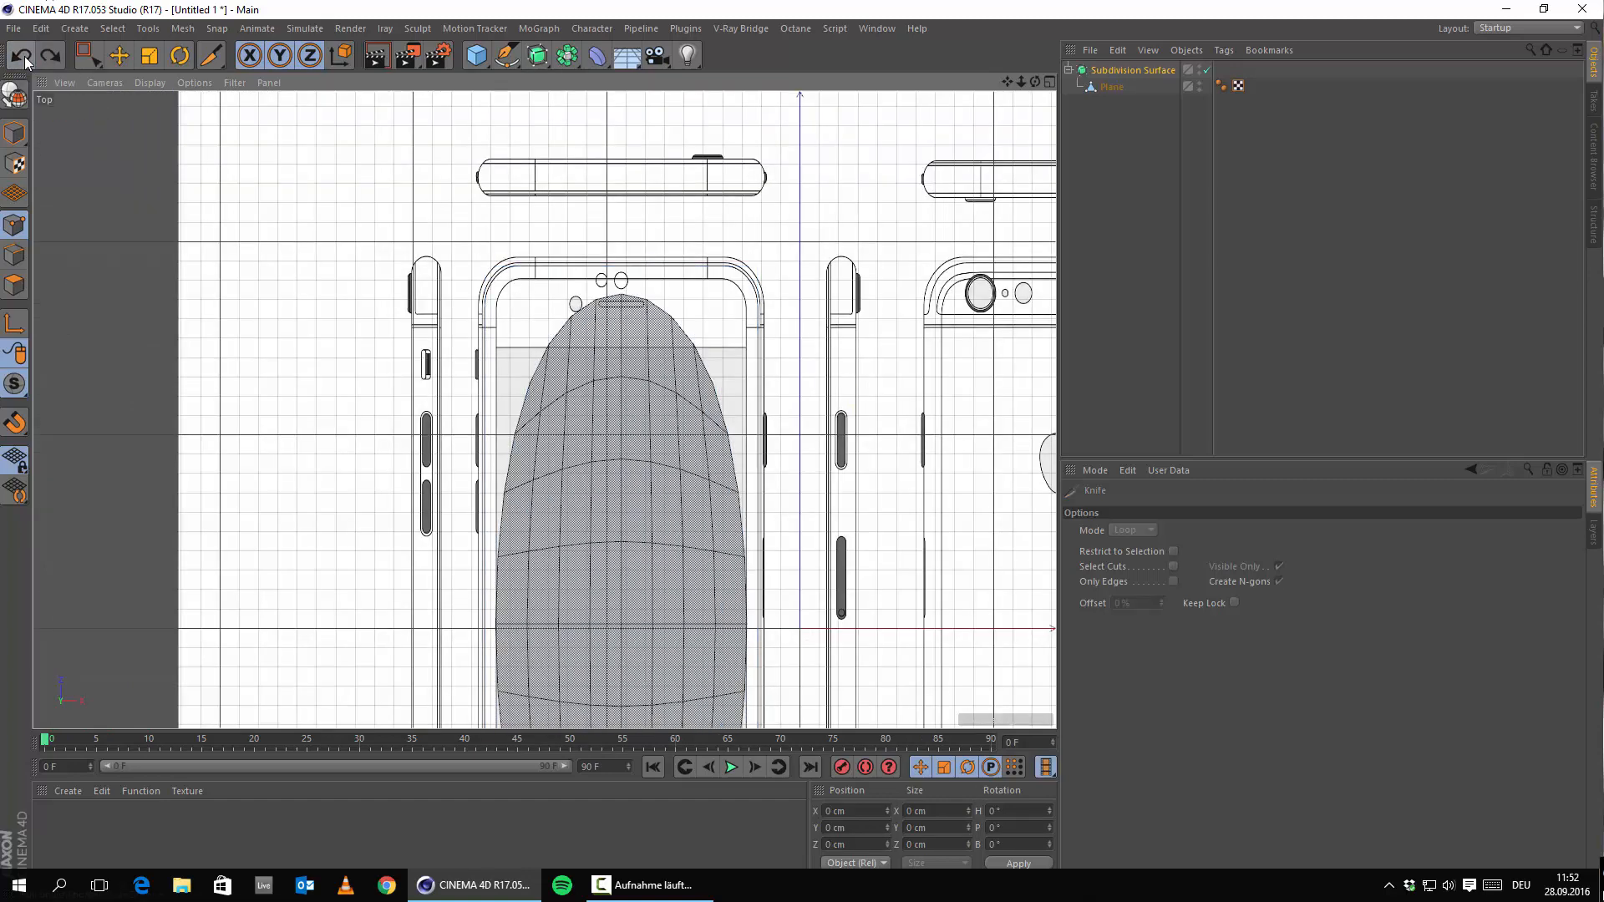
click(23, 56)
click(22, 57)
click(22, 57)
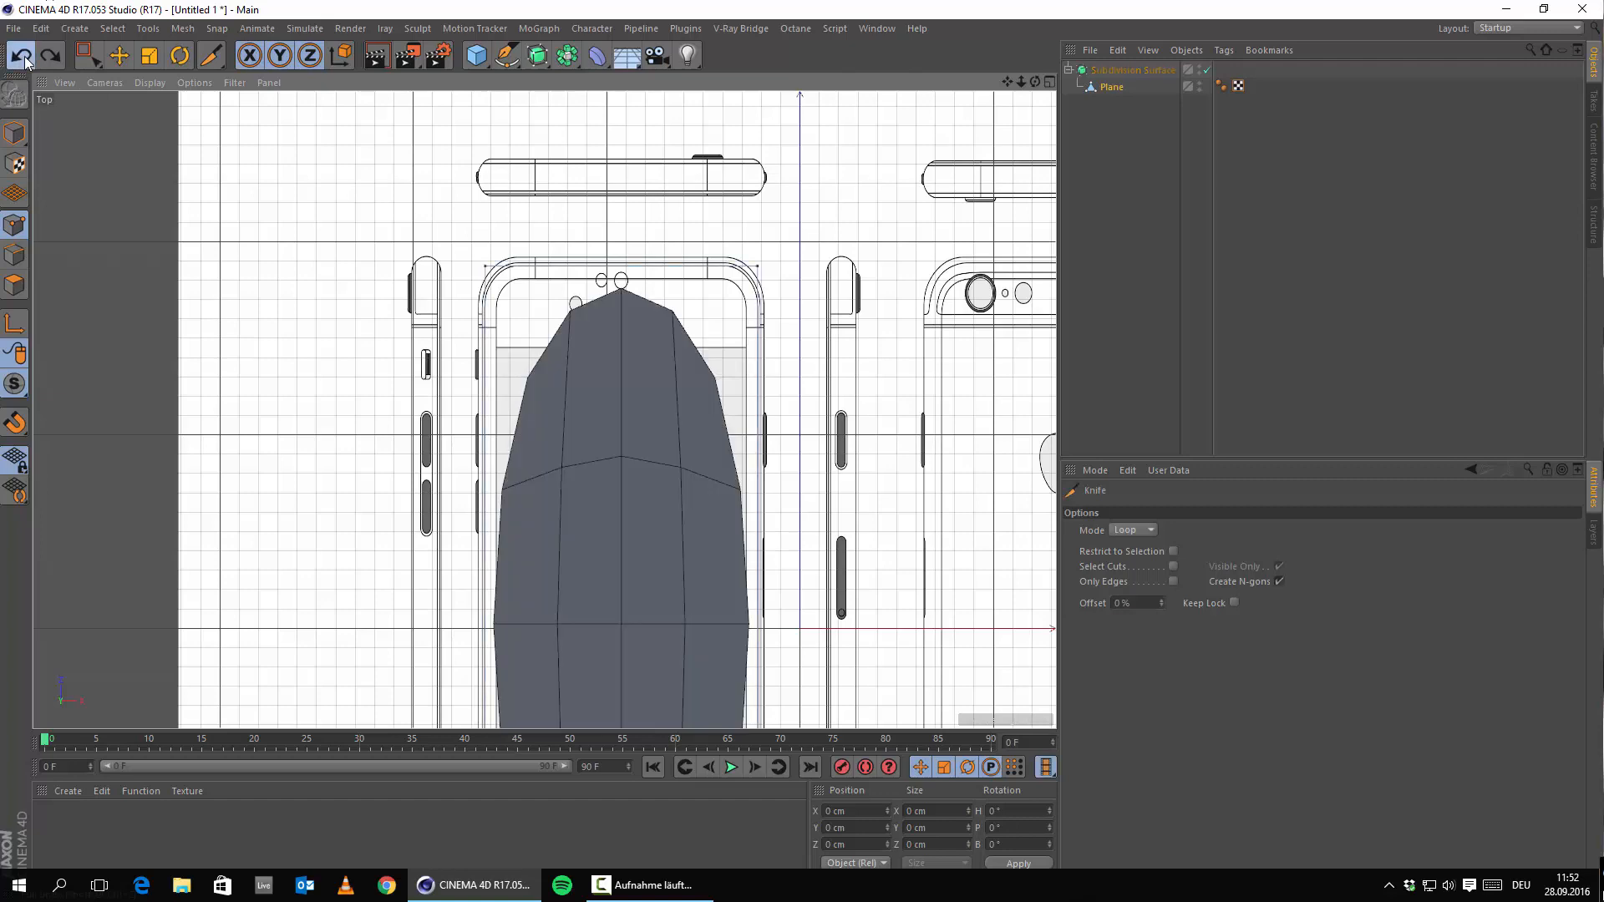
click(23, 57)
scroll(510, 361, up, 3)
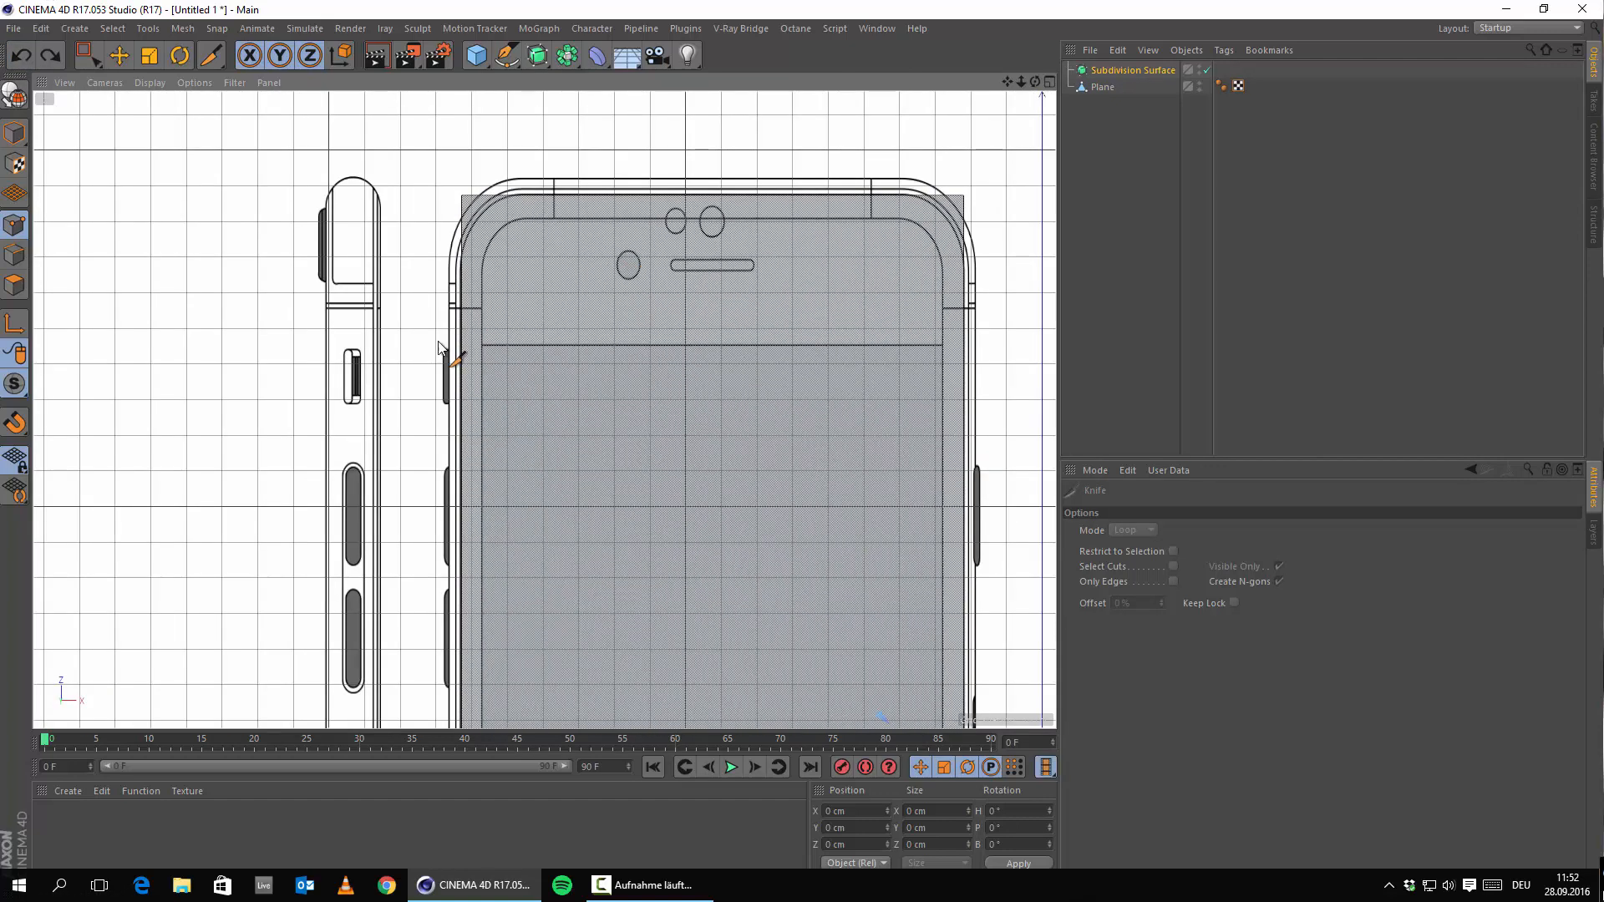
Step: Cut a vertical edge loop through the middle of the Plane and set its offset to 50 %
scroll(977, 360, down, 4)
click(1107, 86)
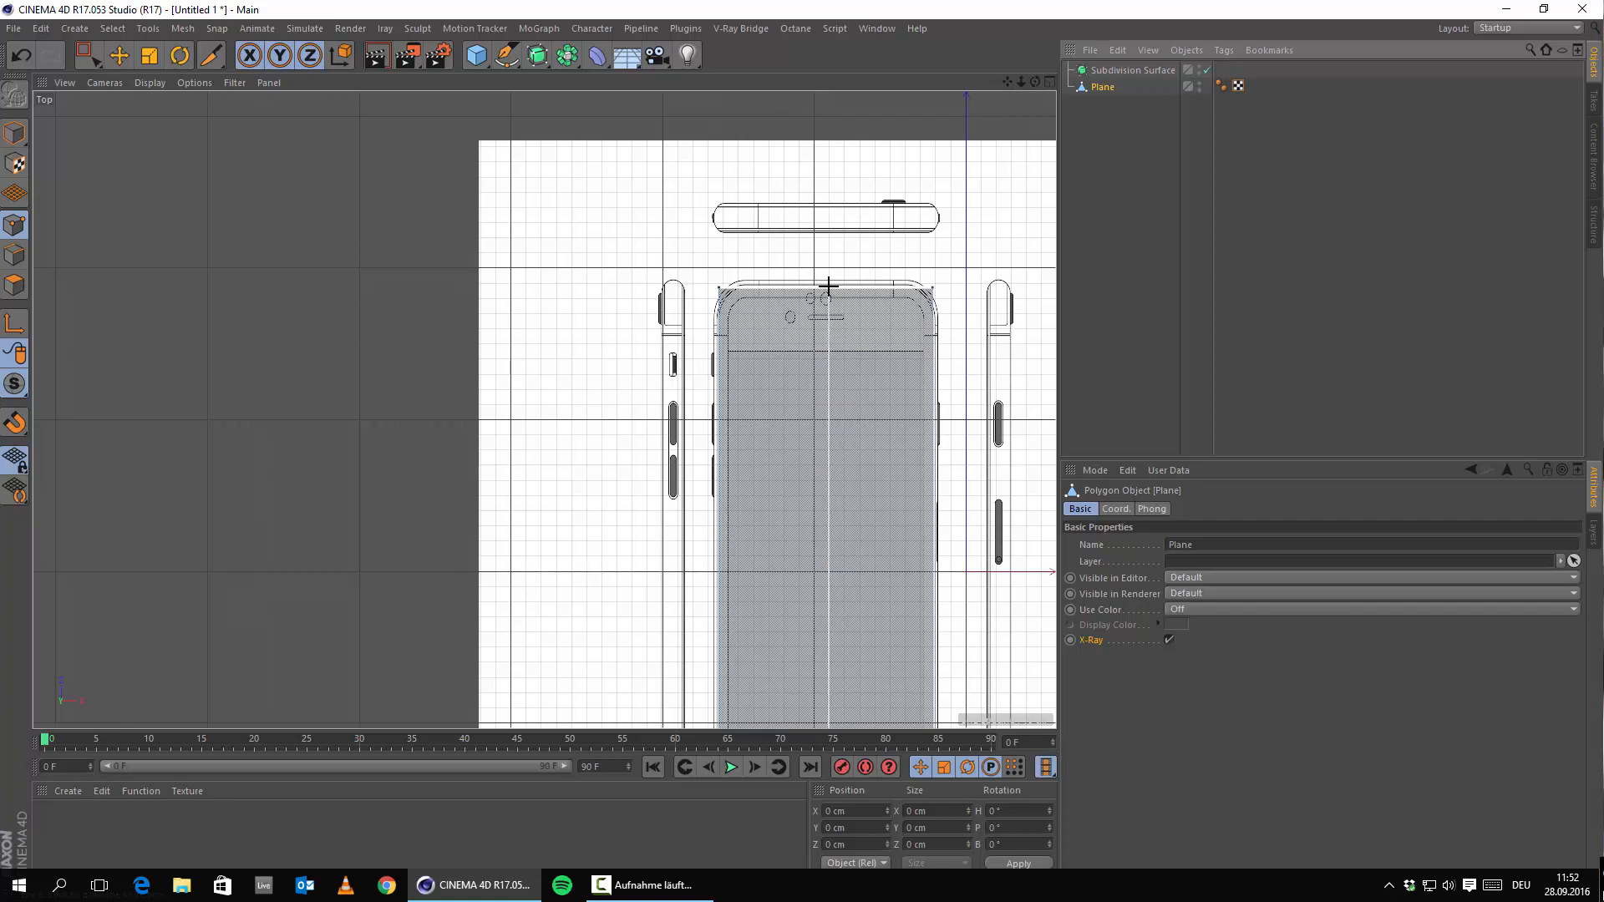
right_click(791, 250)
click(848, 390)
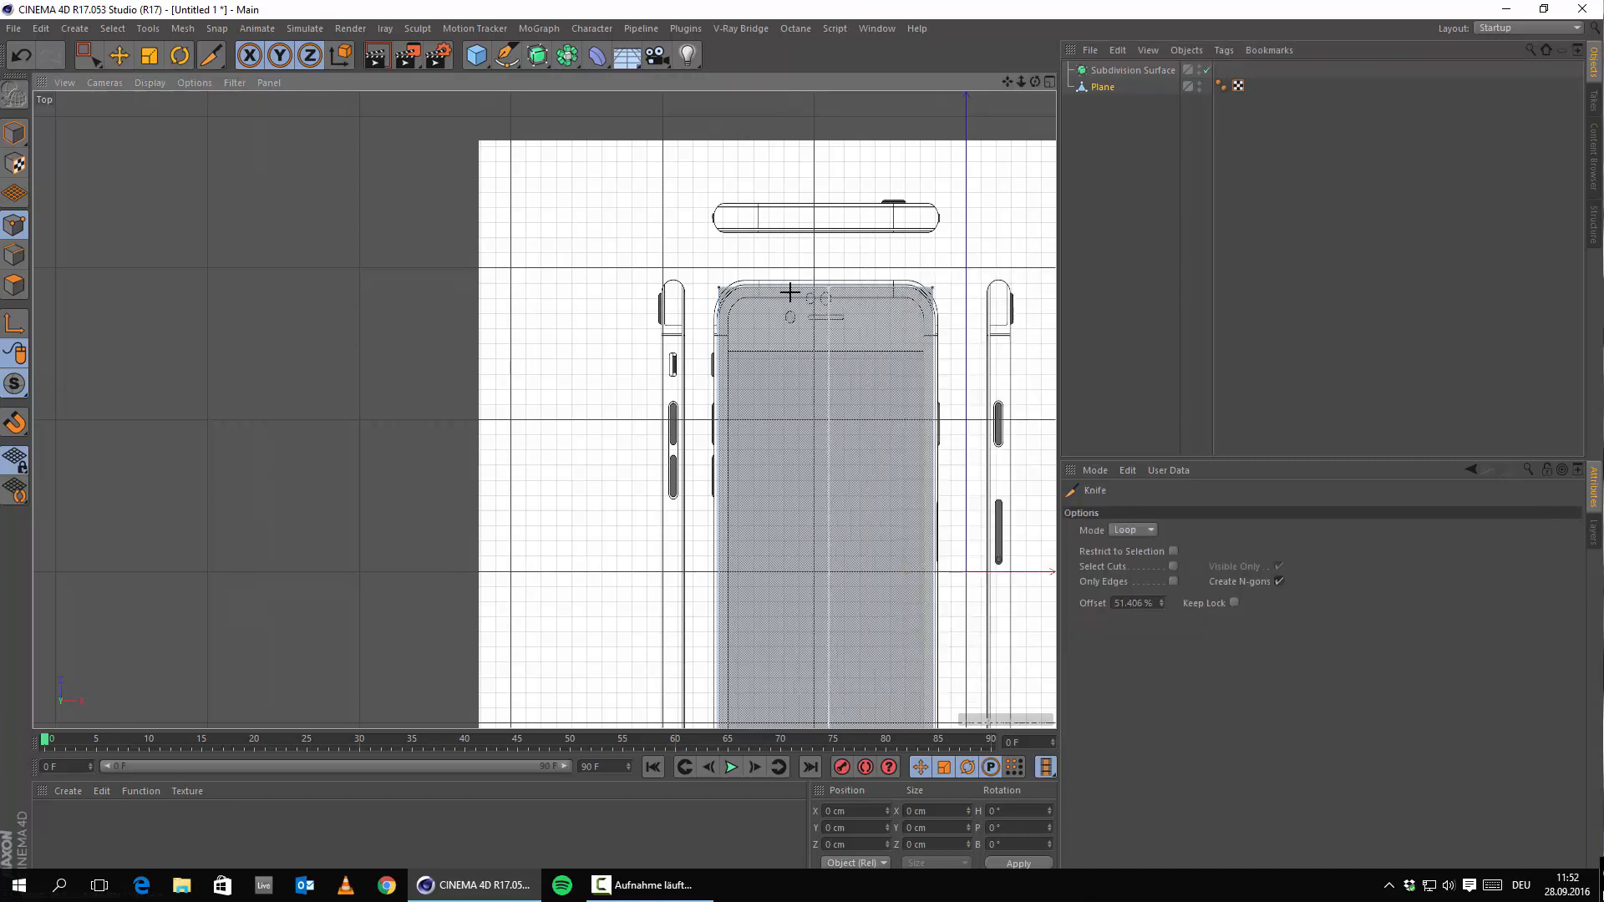
click(830, 290)
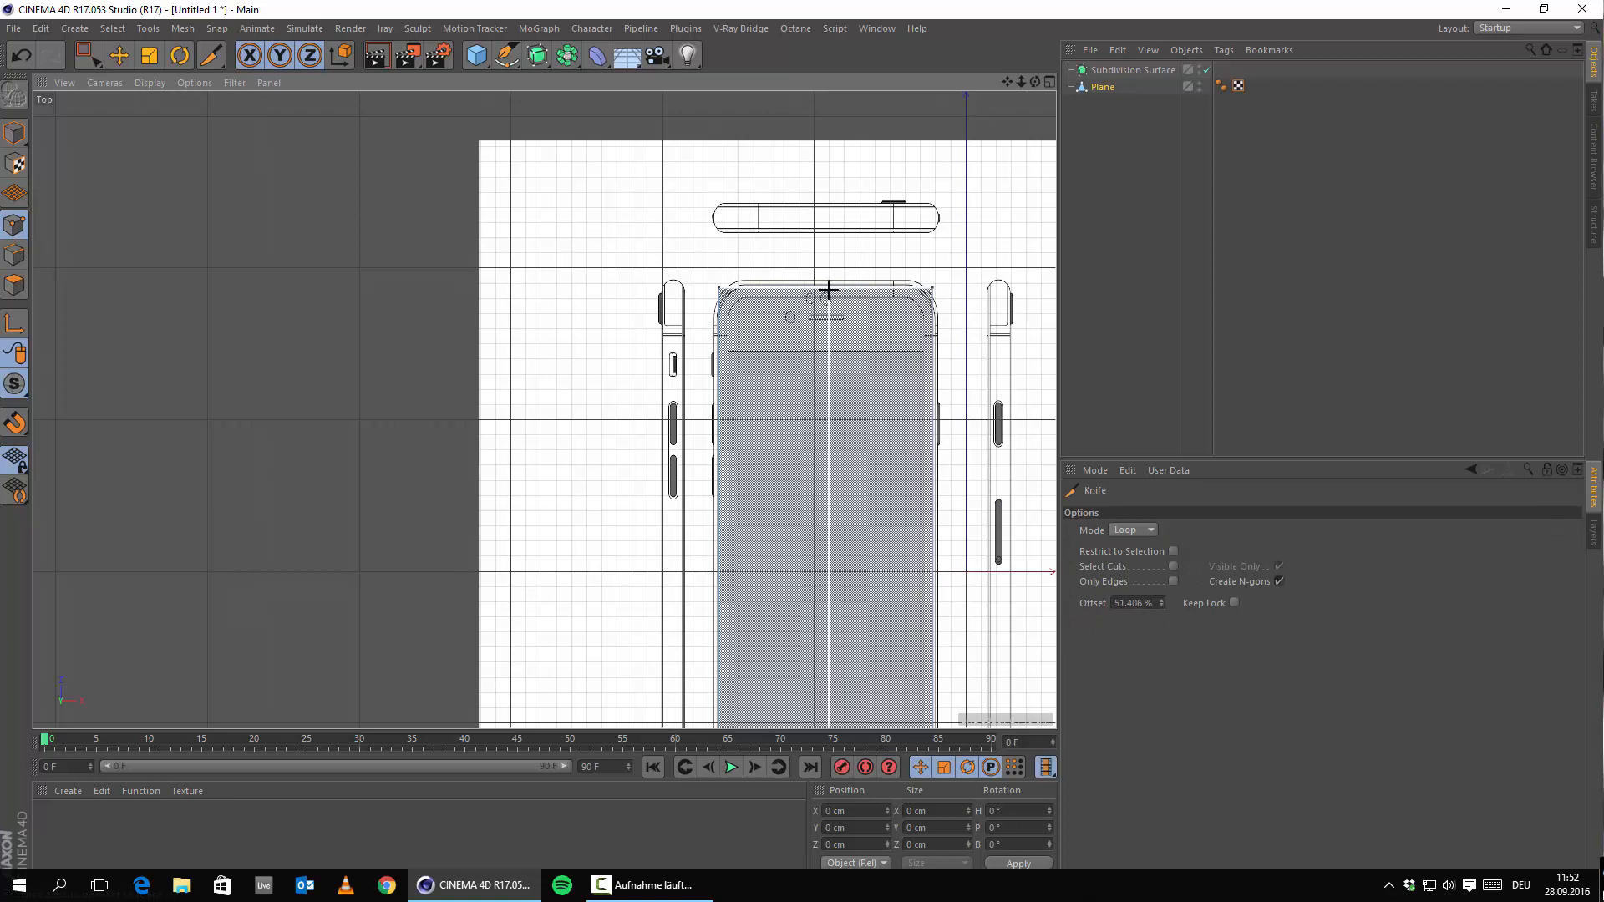
click(1114, 602)
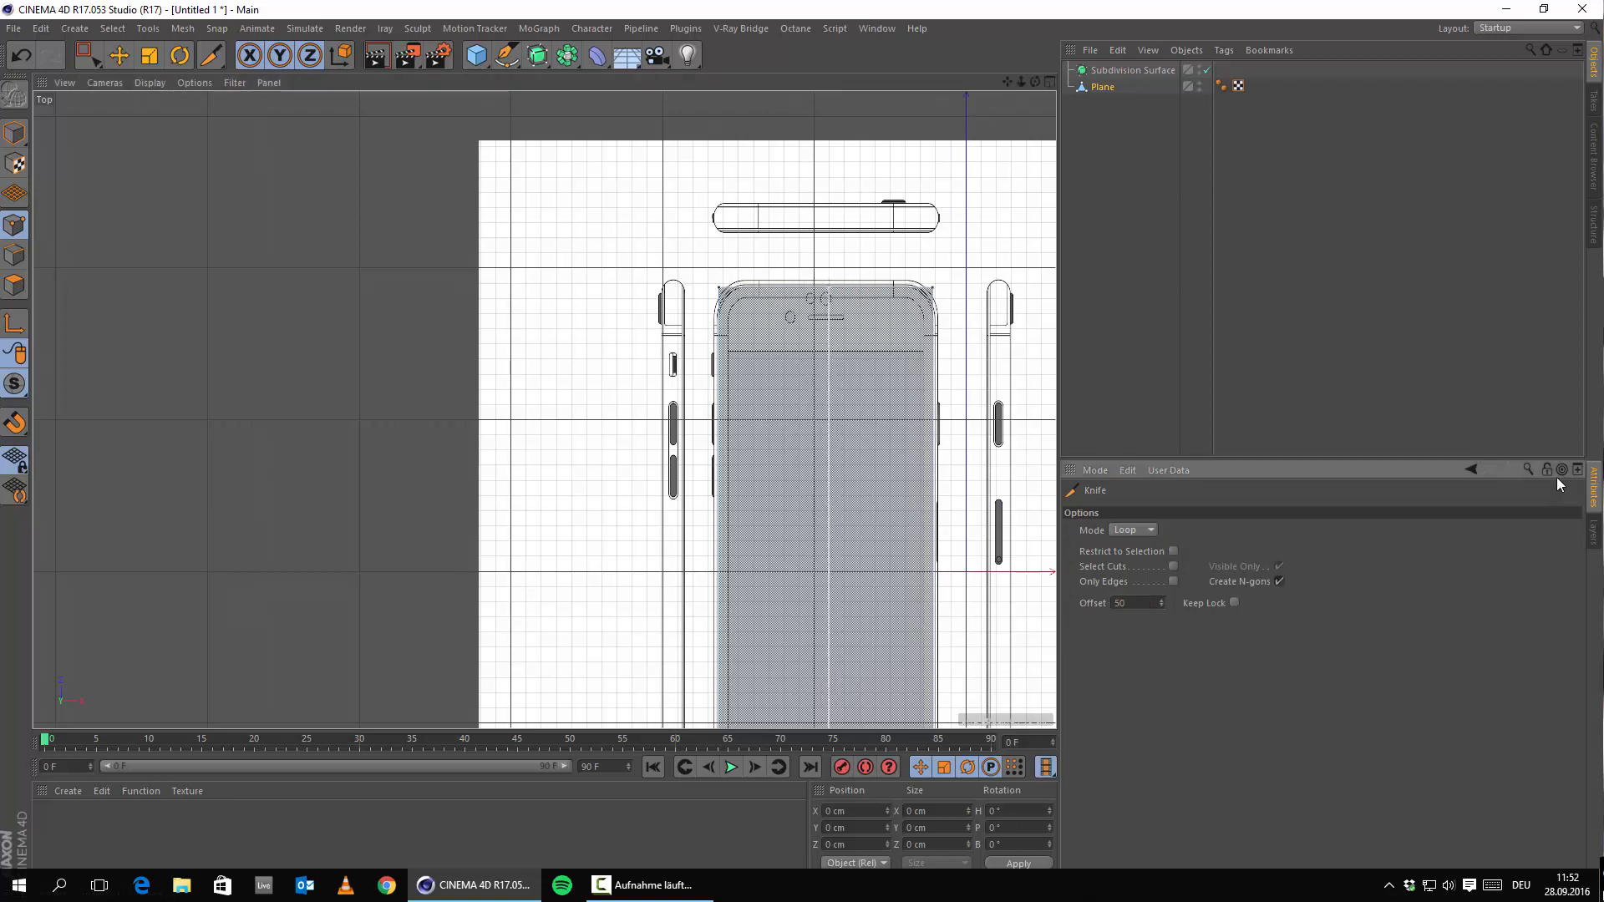
key(Return)
Step: Cut a horizontal edge loop across the middle of the Plane and set its offset to 50 %
click(862, 158)
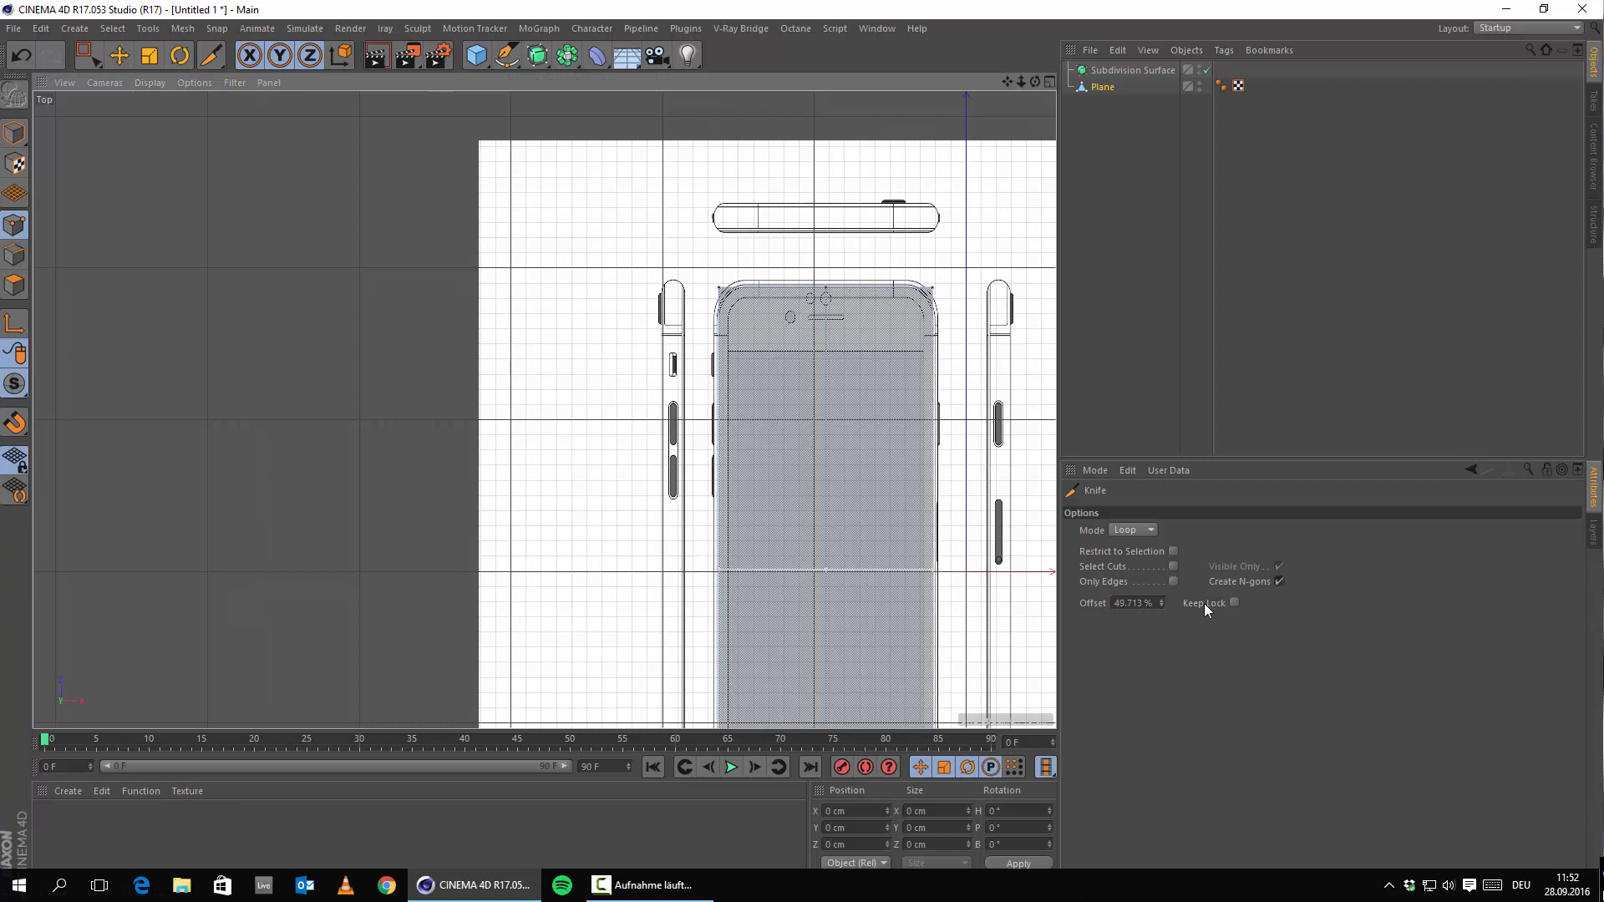
click(1116, 602)
text(50)
key(Return)
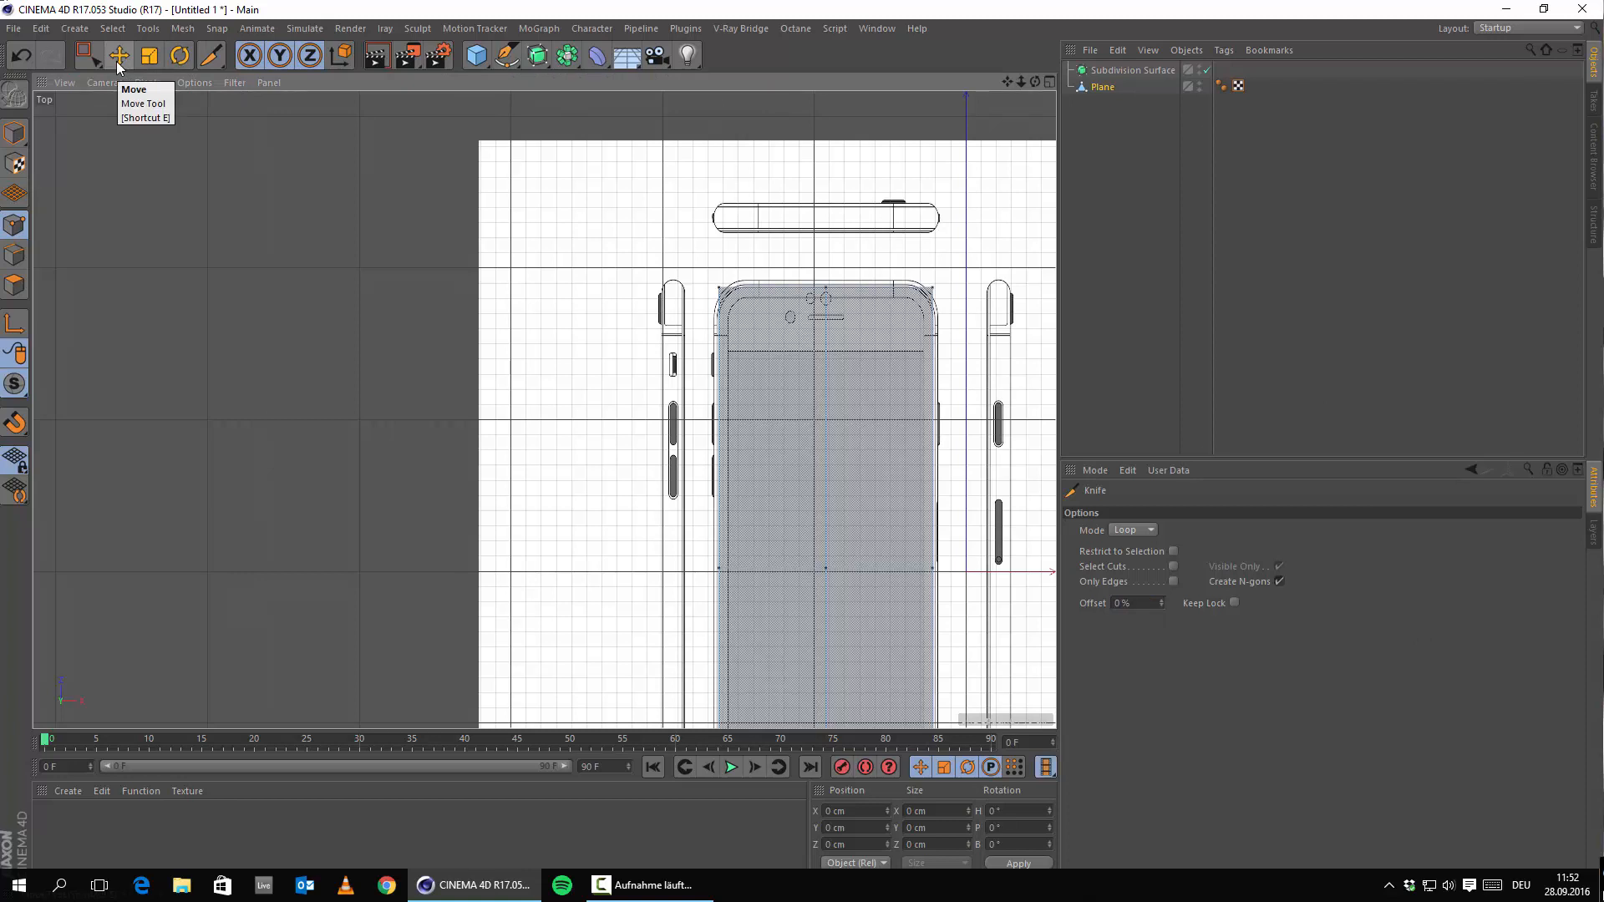
Step: Delete the upper-right, lower-left and lower-right polygons of the Plane, keeping only the upper-left quarter
click(89, 59)
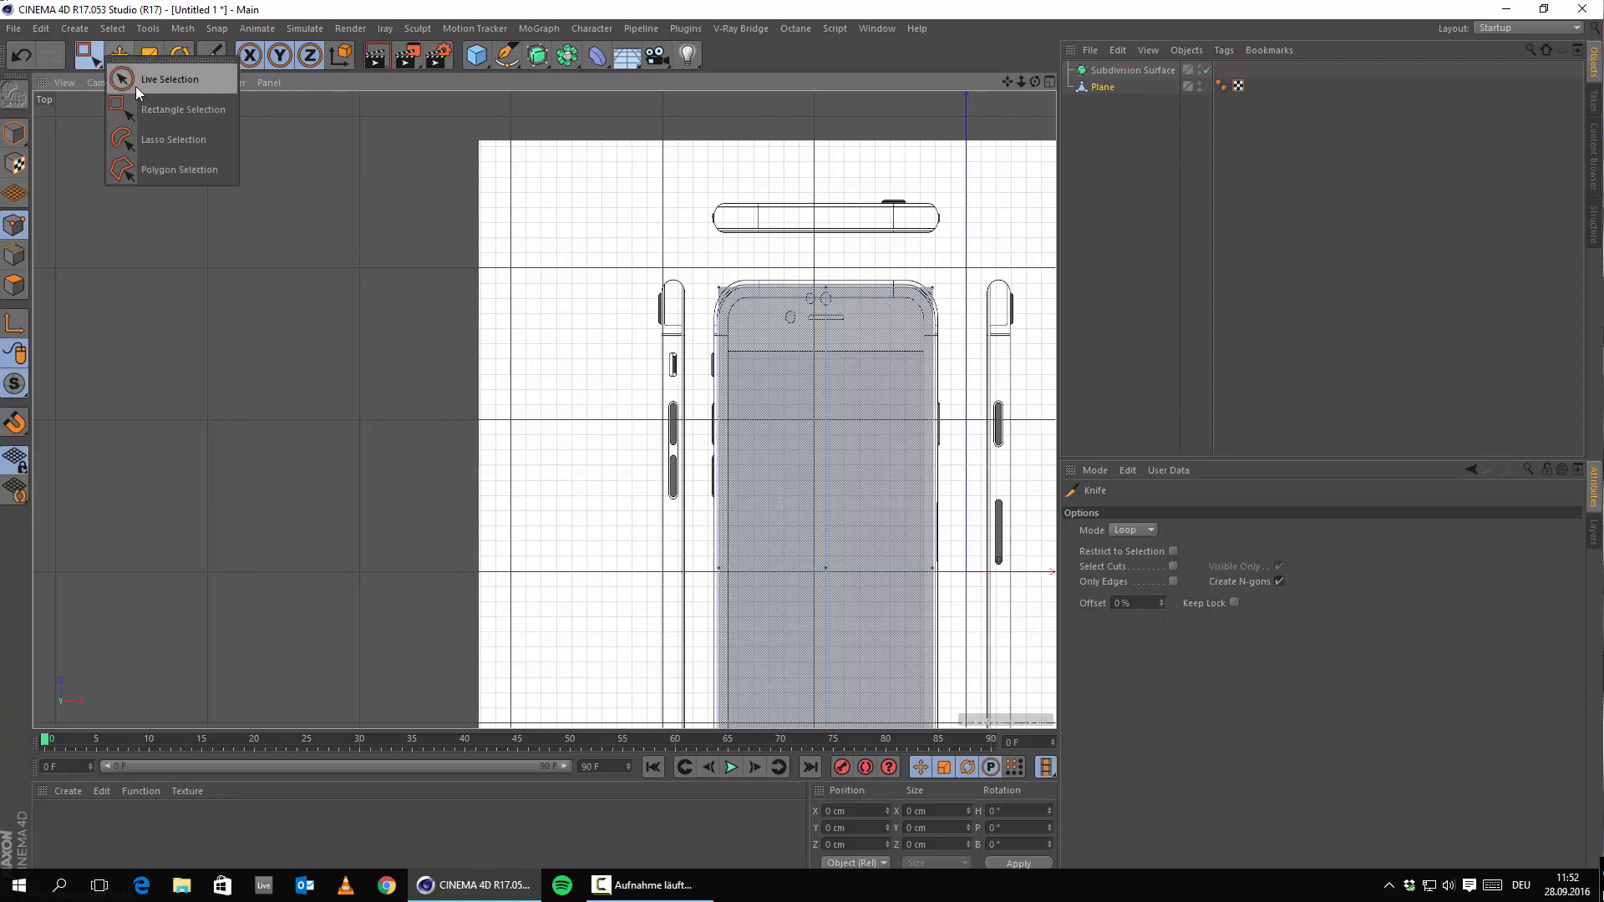
click(160, 77)
click(119, 57)
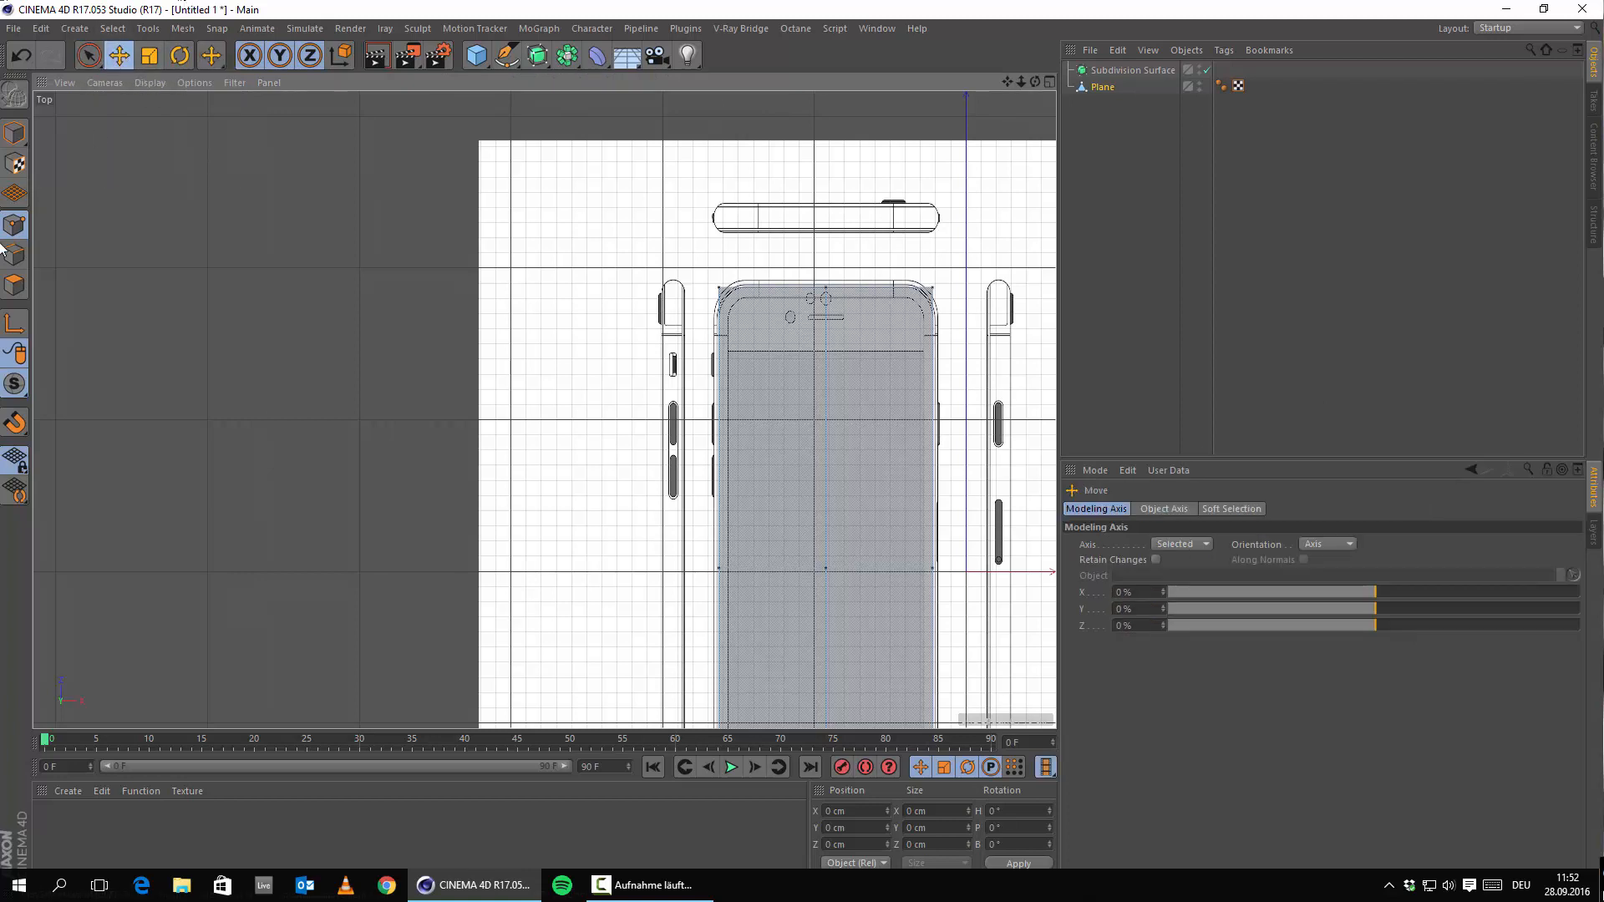
click(14, 284)
click(897, 386)
click(895, 380)
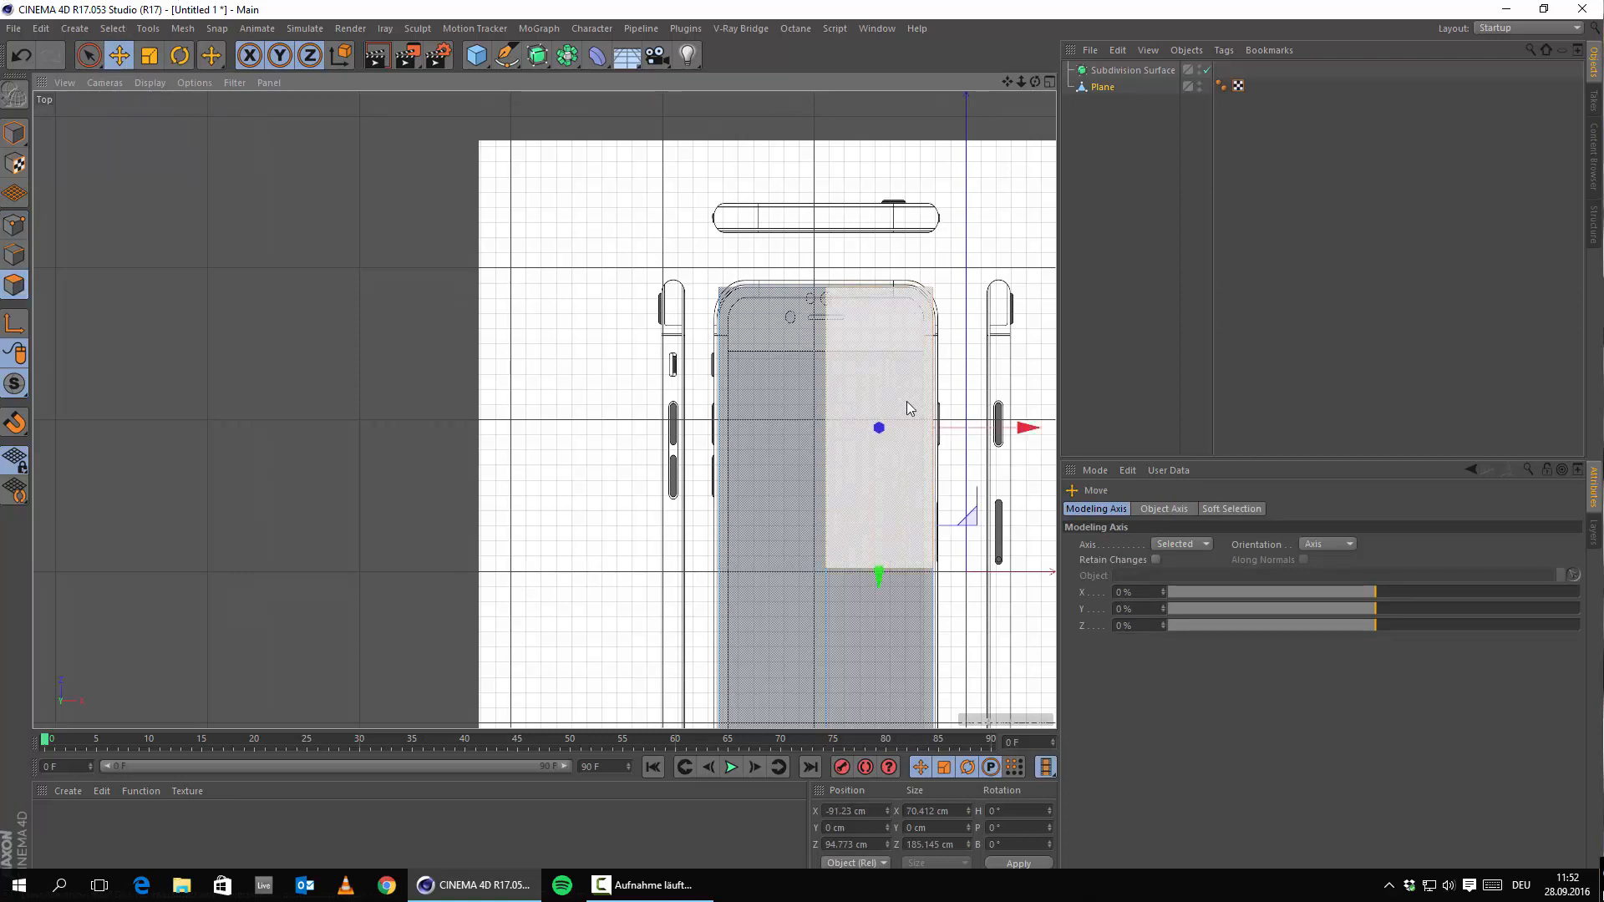
key(Delete)
click(734, 590)
key(Delete)
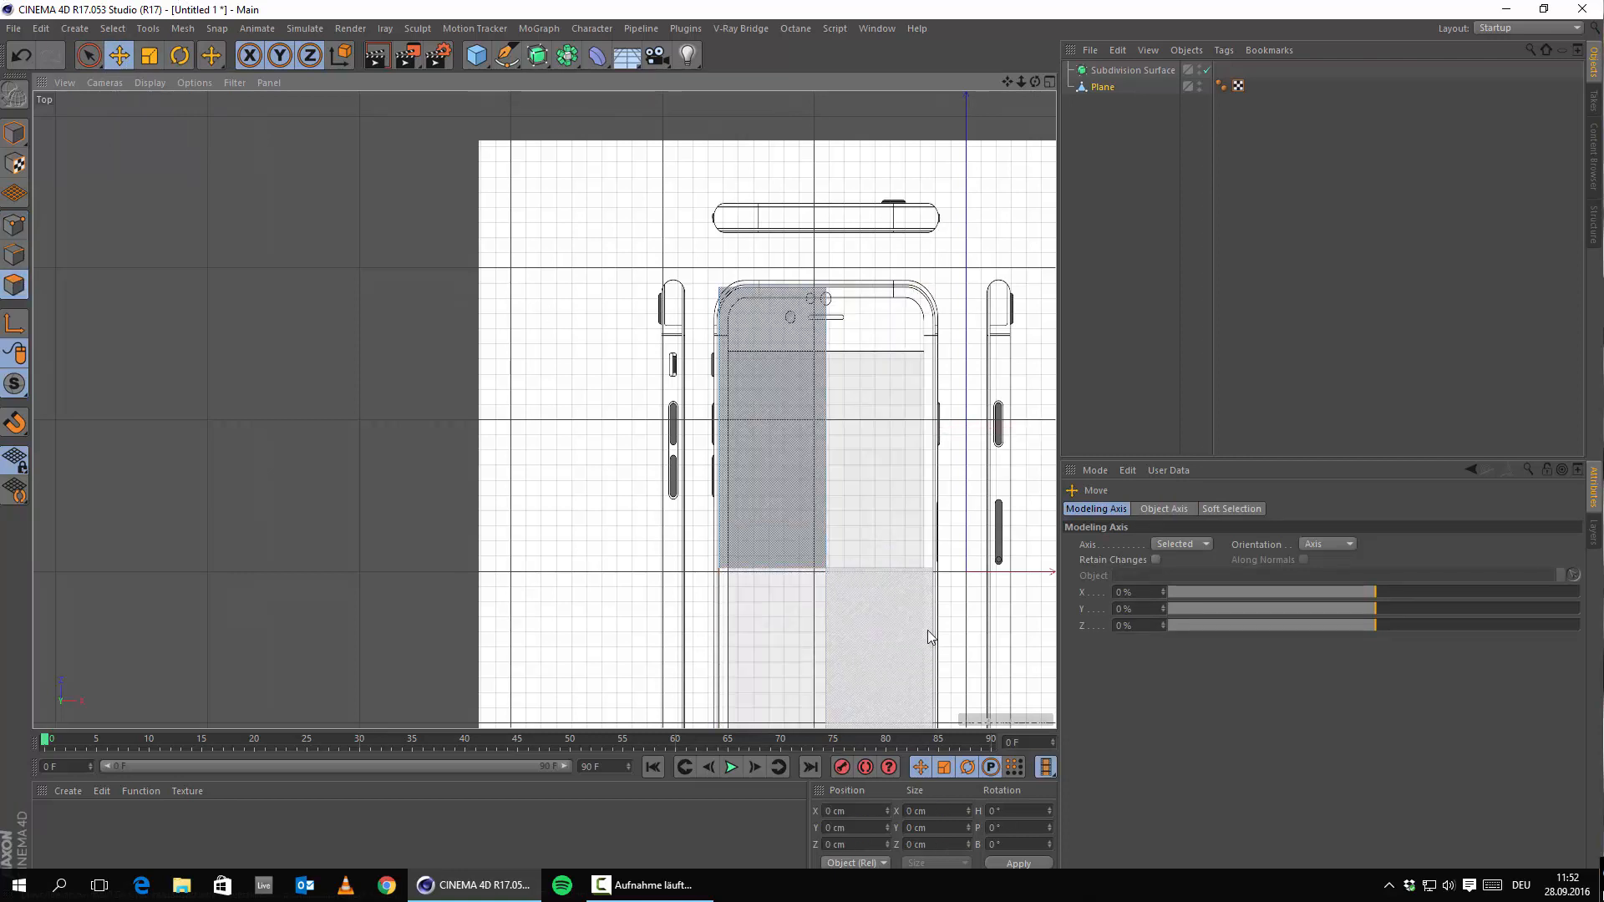
click(888, 615)
key(Delete)
Step: Add a Symmetry object with the ZY mirror plane and make the Plane its child
scroll(893, 457, down, 5)
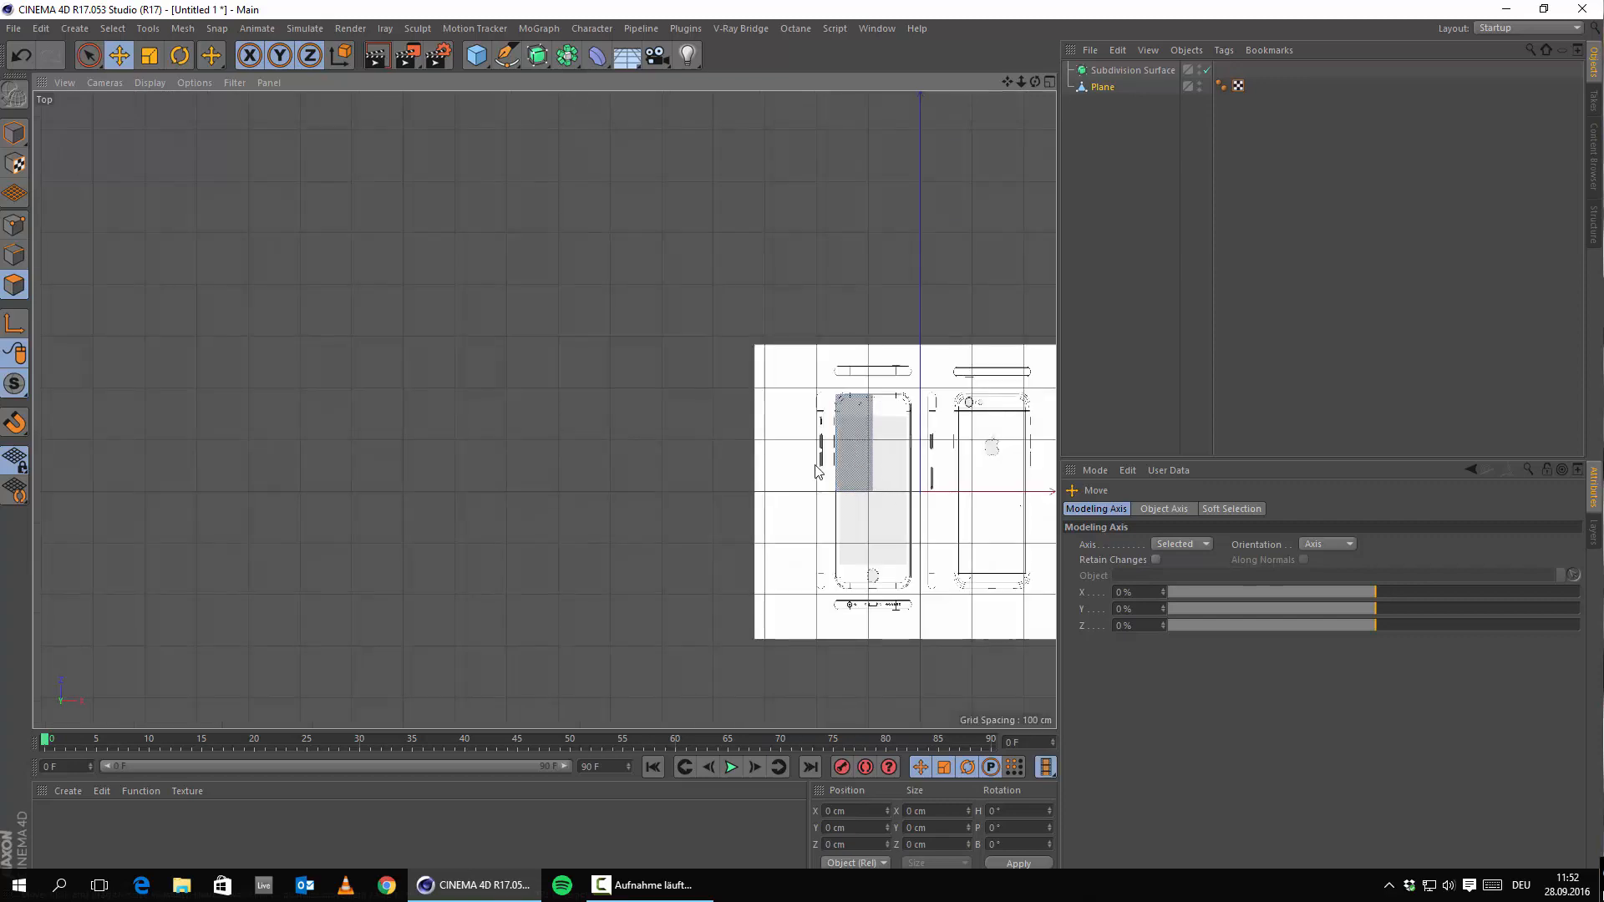
scroll(817, 470, up, 6)
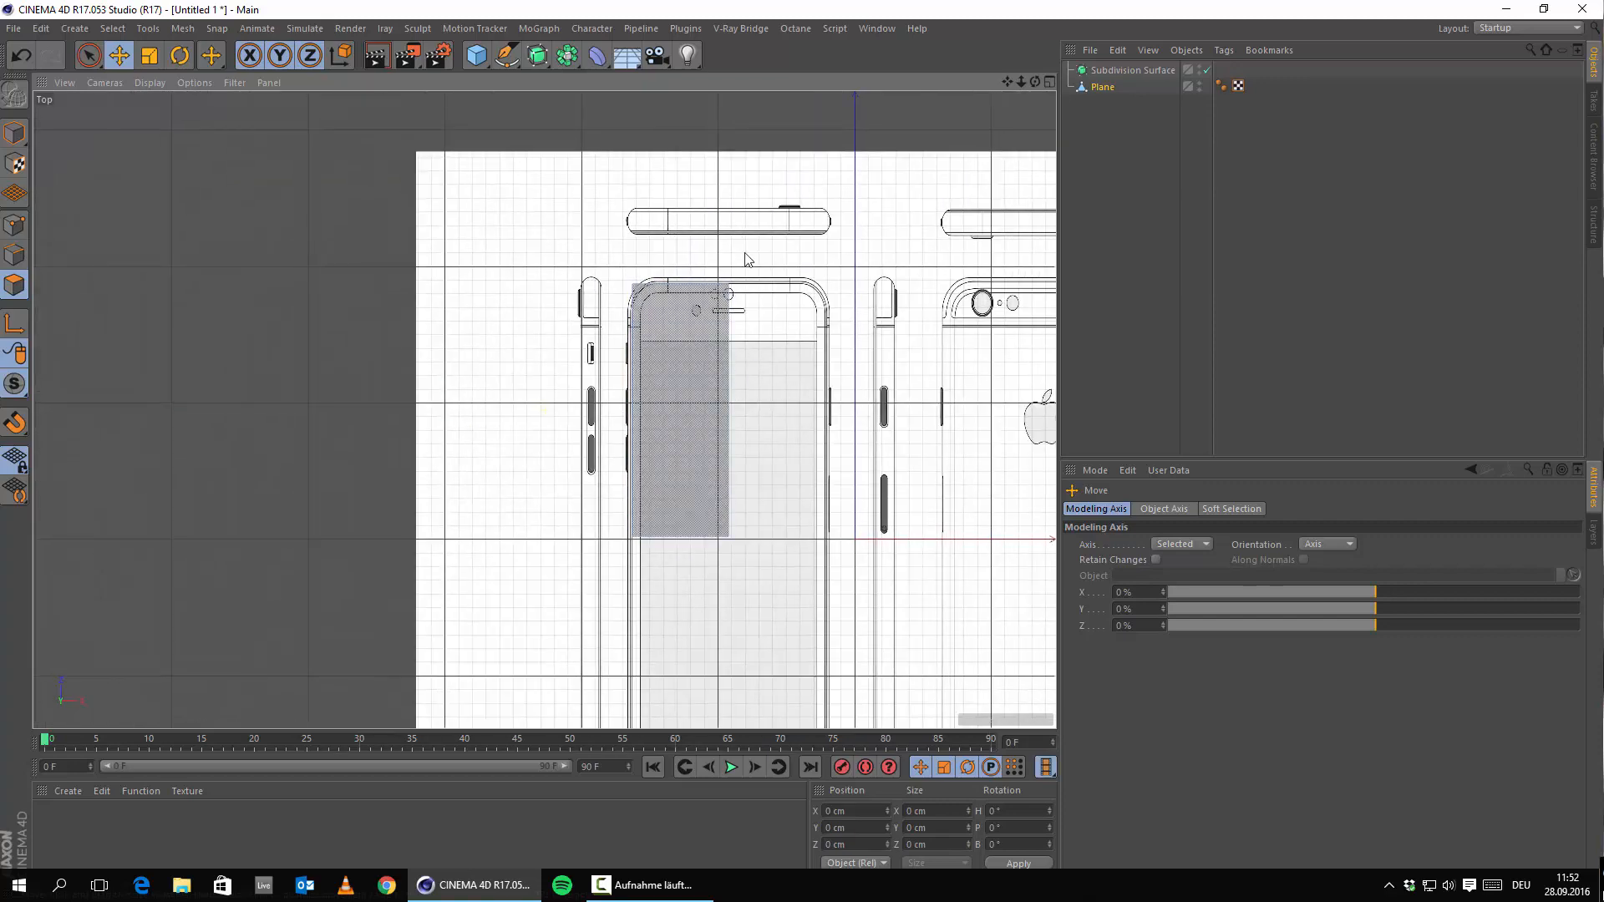
drag(534, 65, 694, 144)
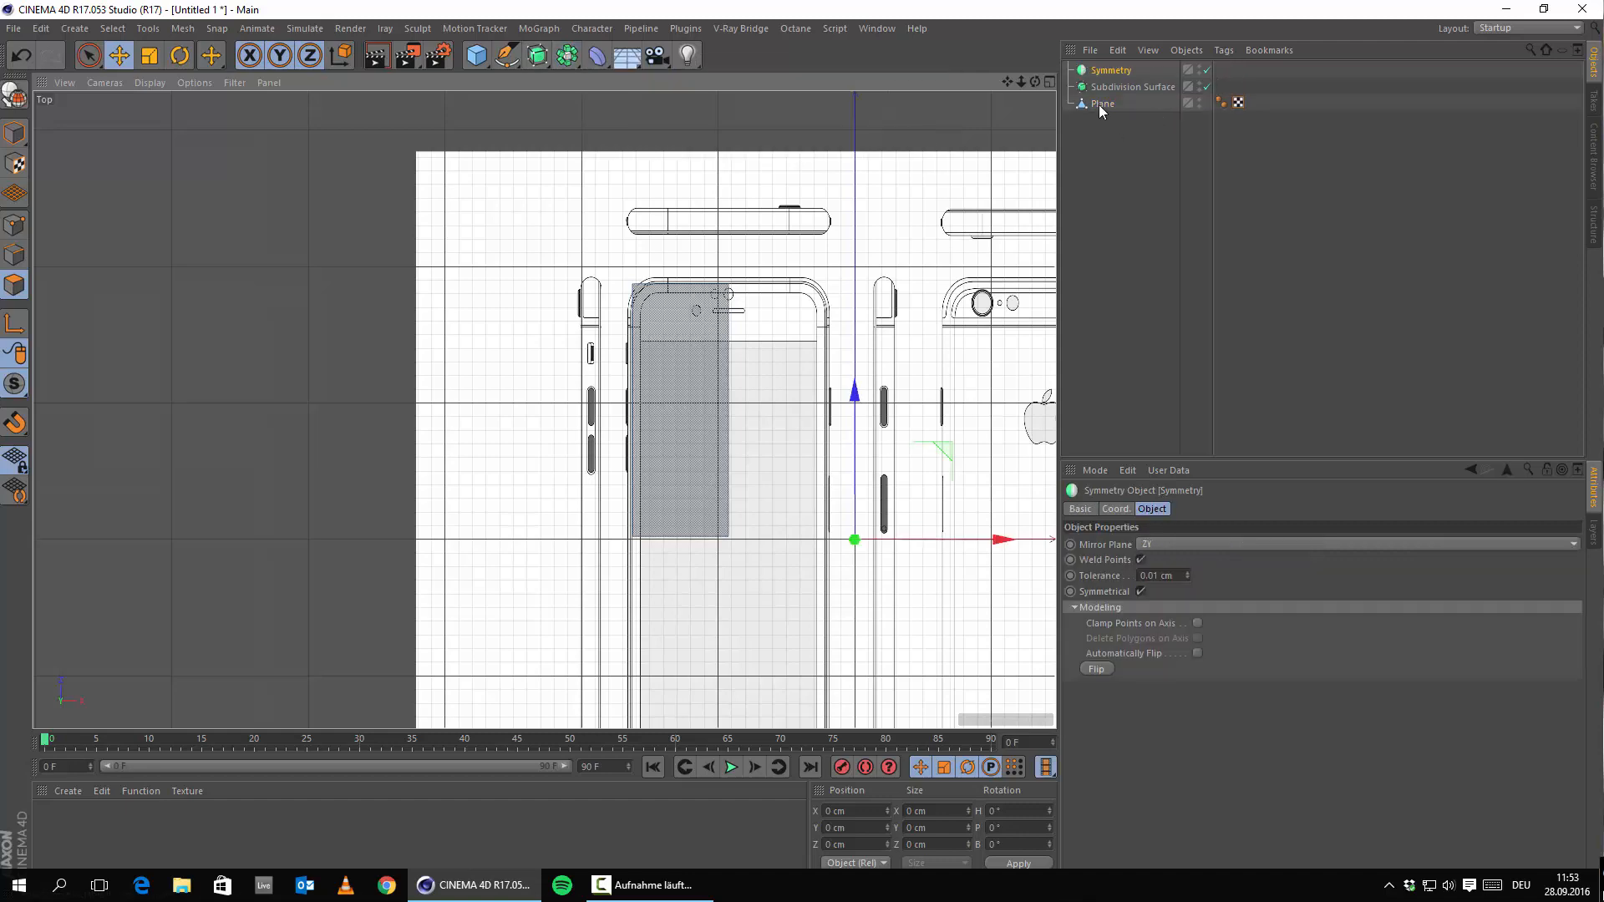
mouse_move(1100, 104)
mouse_down()
mouse_move(1124, 71)
mouse_move(1107, 73)
mouse_up()
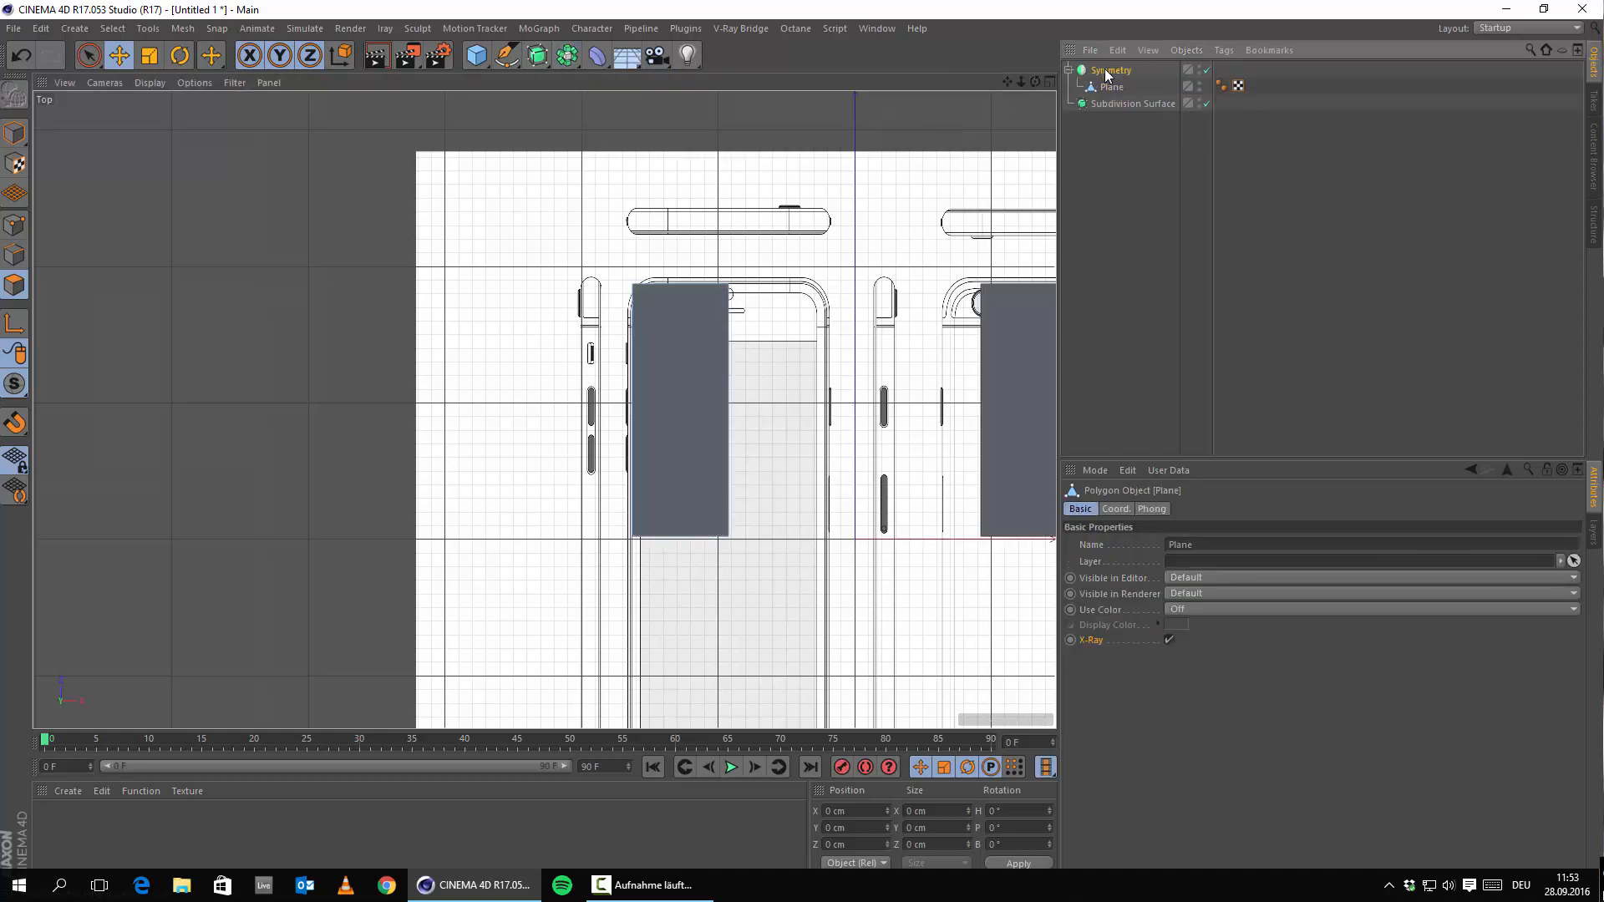
scroll(730, 359, down, 5)
scroll(655, 339, up, 5)
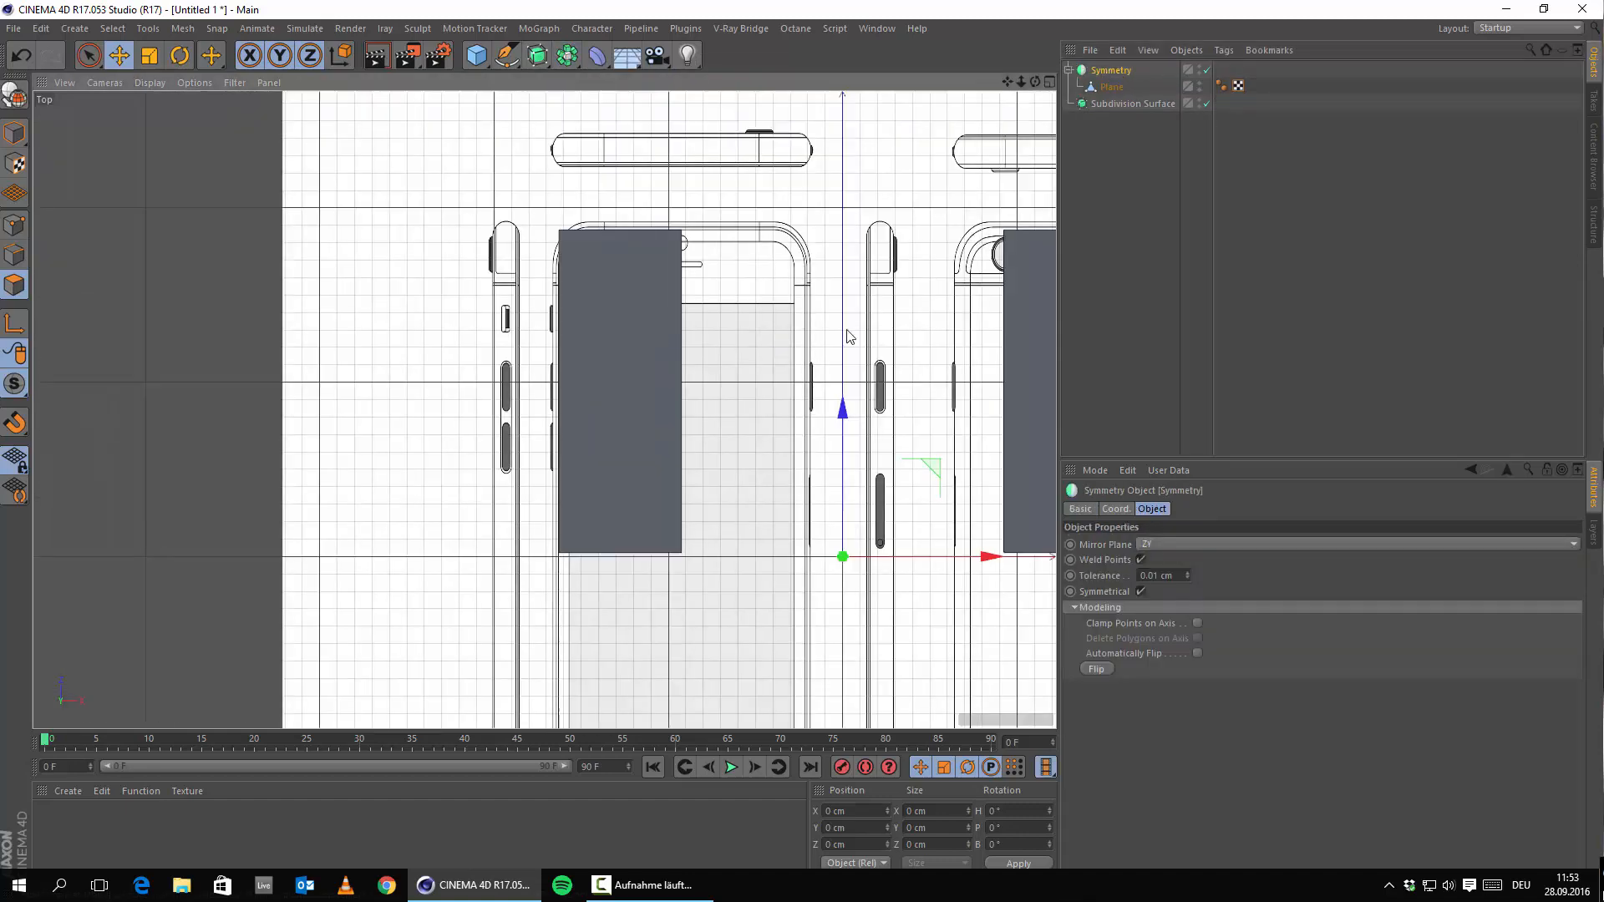
scroll(869, 409, down, 3)
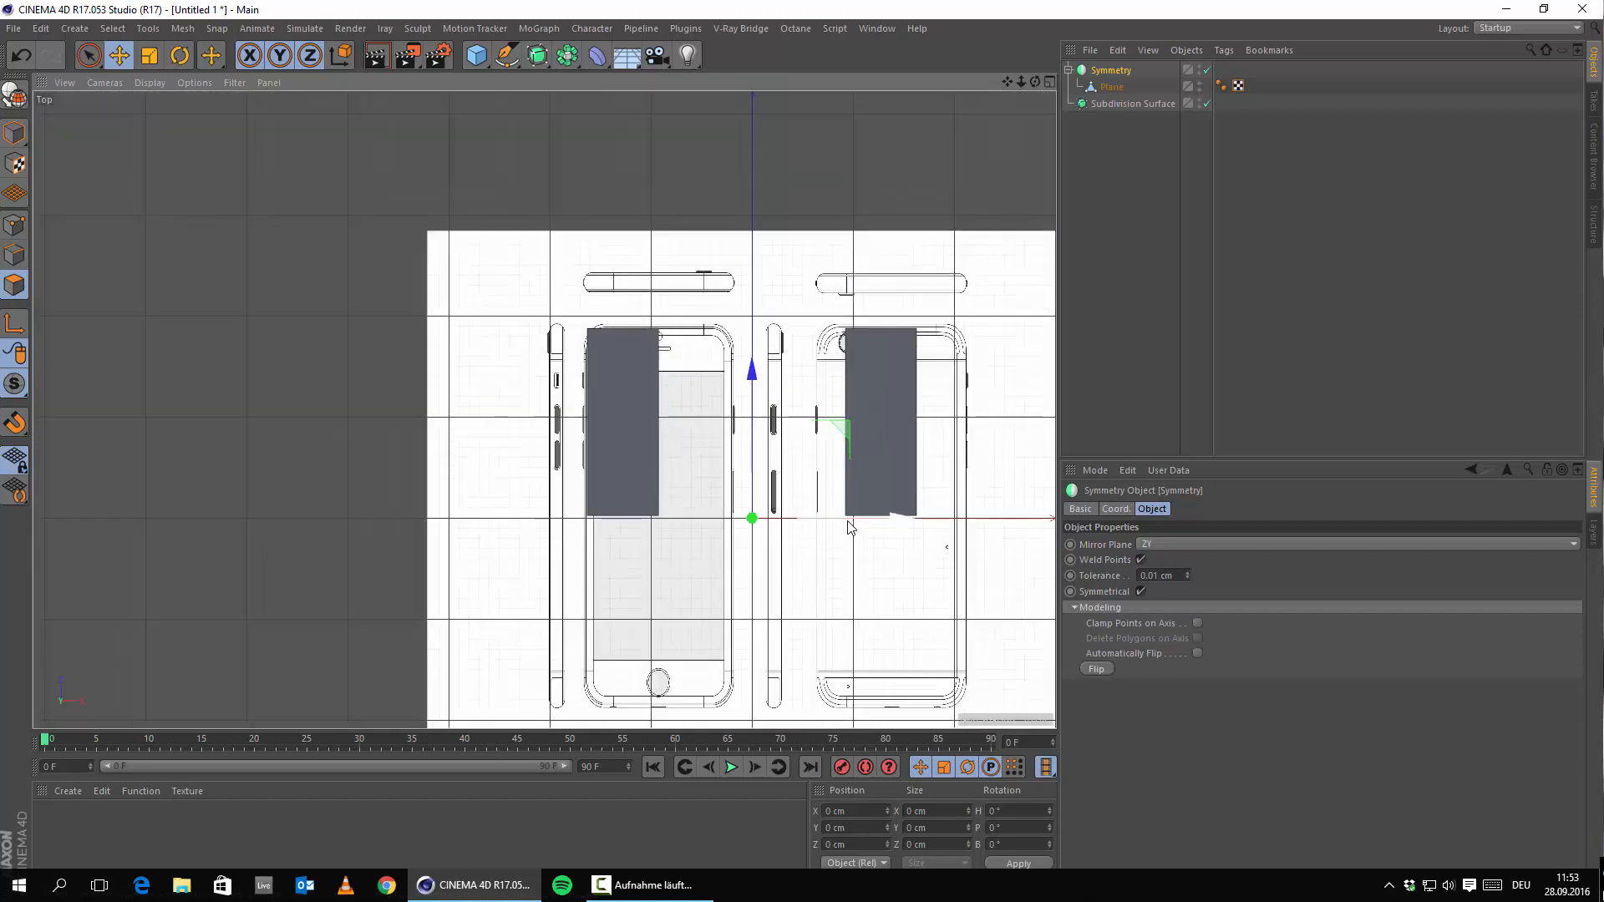
mouse_move(848, 521)
mouse_down()
mouse_move(817, 526)
mouse_move(844, 525)
mouse_up()
click(21, 56)
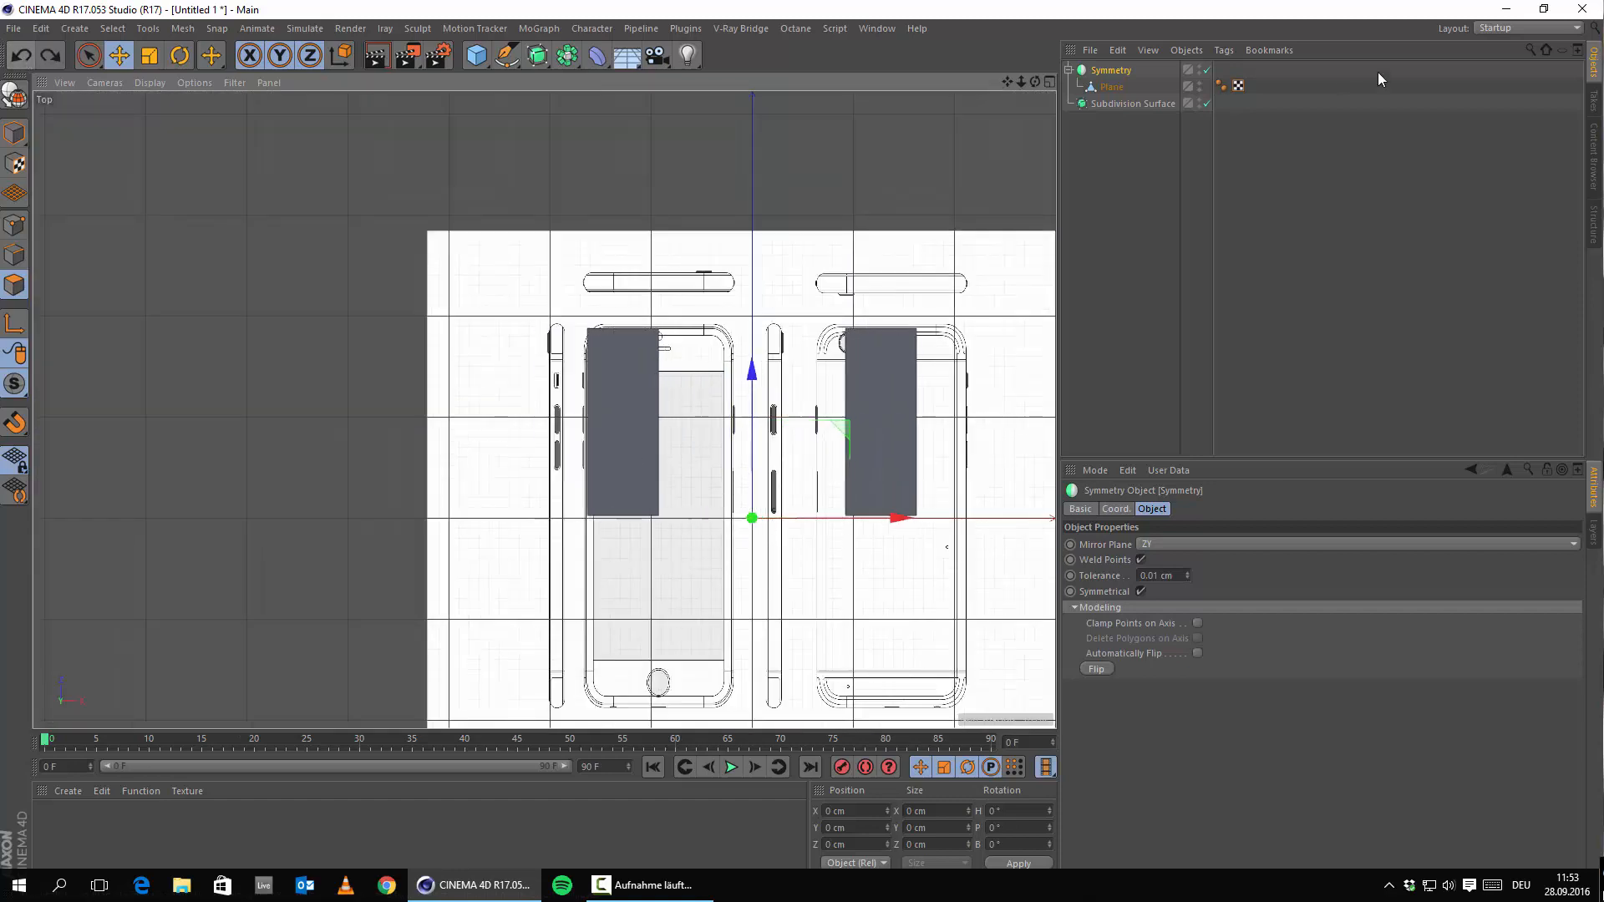
Step: Move the whole Plane along X to about 124 cm, close to the mirror axis between the two halves
click(1108, 88)
scroll(666, 335, up, 3)
scroll(907, 472, down, 2)
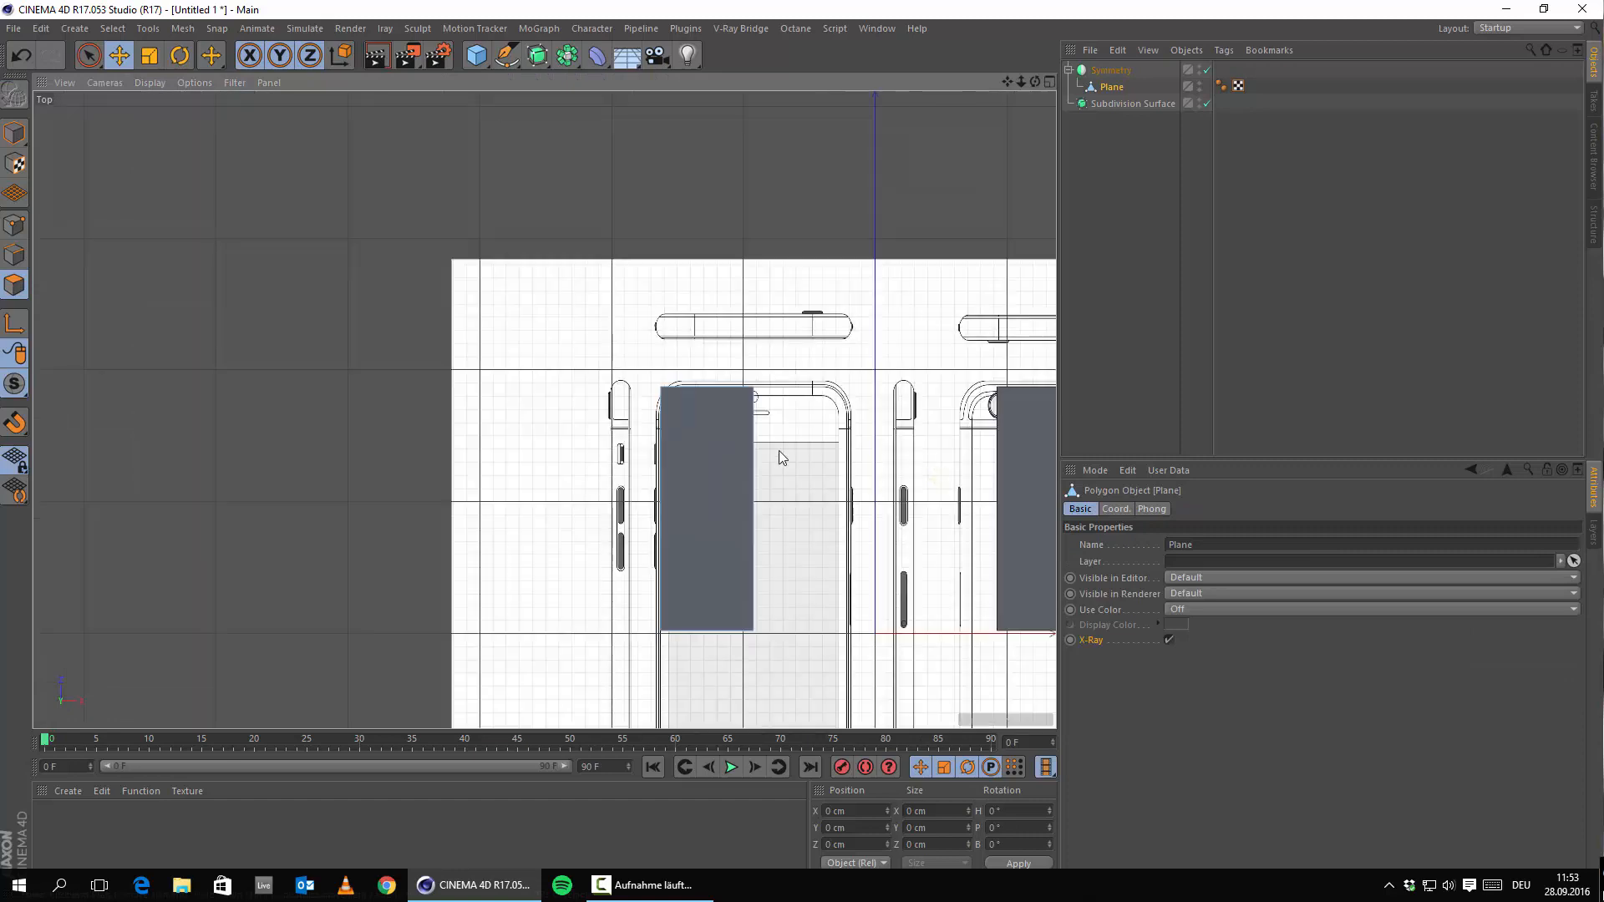
alt+middle_drag(782, 455, 515, 401)
scroll(898, 388, up, 2)
scroll(903, 367, down, 4)
scroll(902, 367, up, 6)
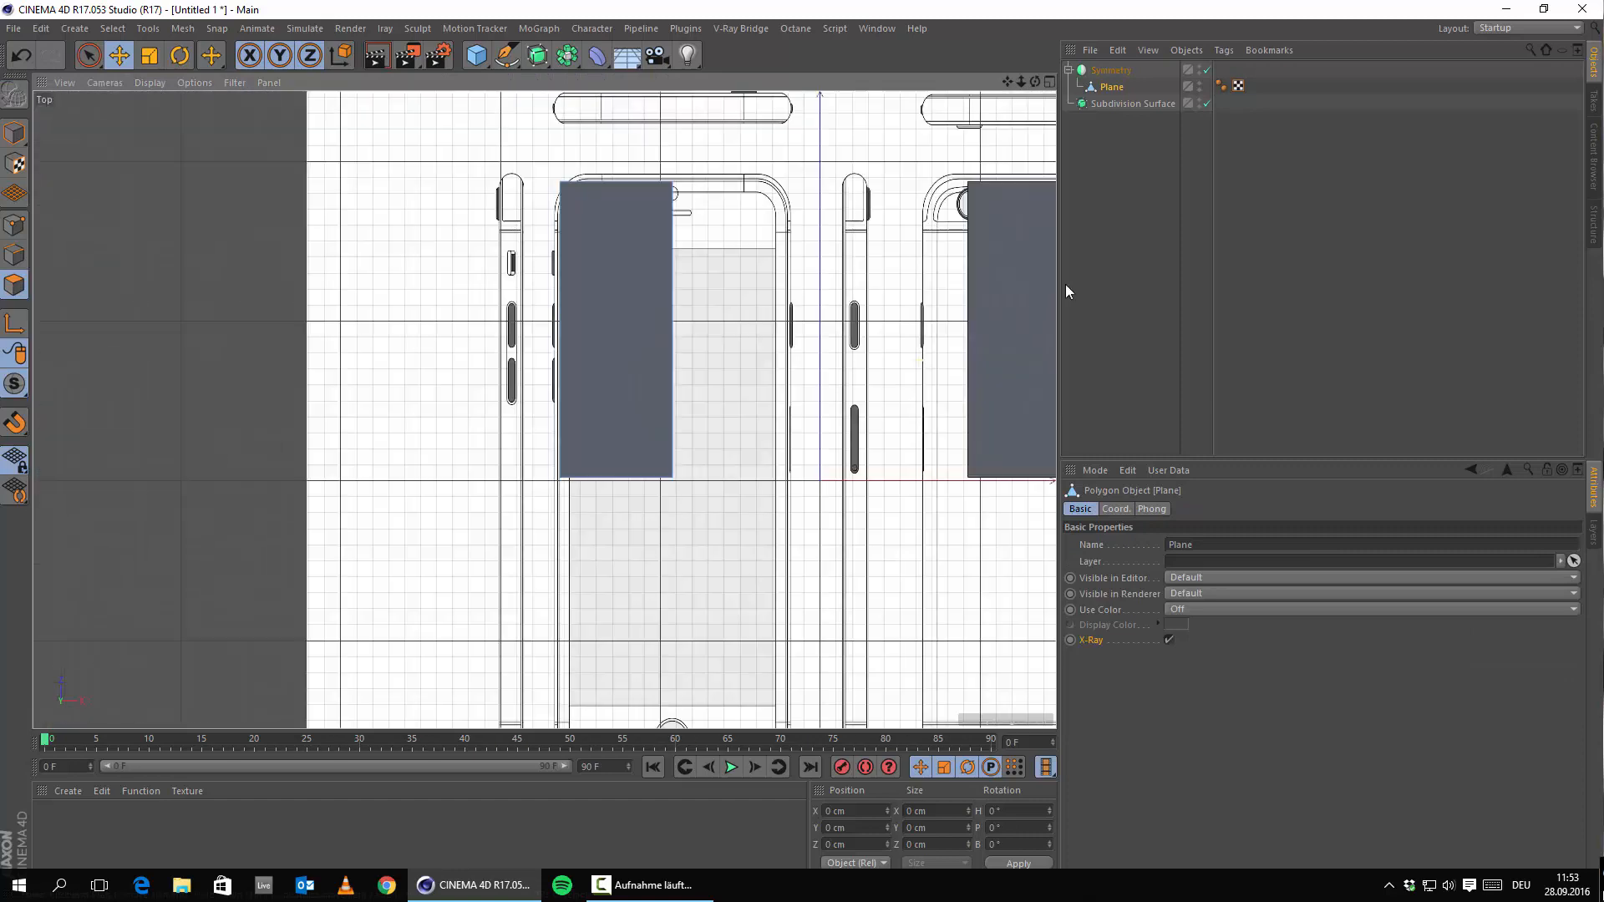
click(1111, 90)
scroll(844, 302, down, 5)
alt+middle_drag(872, 297, 1096, 377)
click(17, 133)
scroll(859, 336, up, 4)
drag(771, 457, 830, 441)
scroll(739, 401, up, 6)
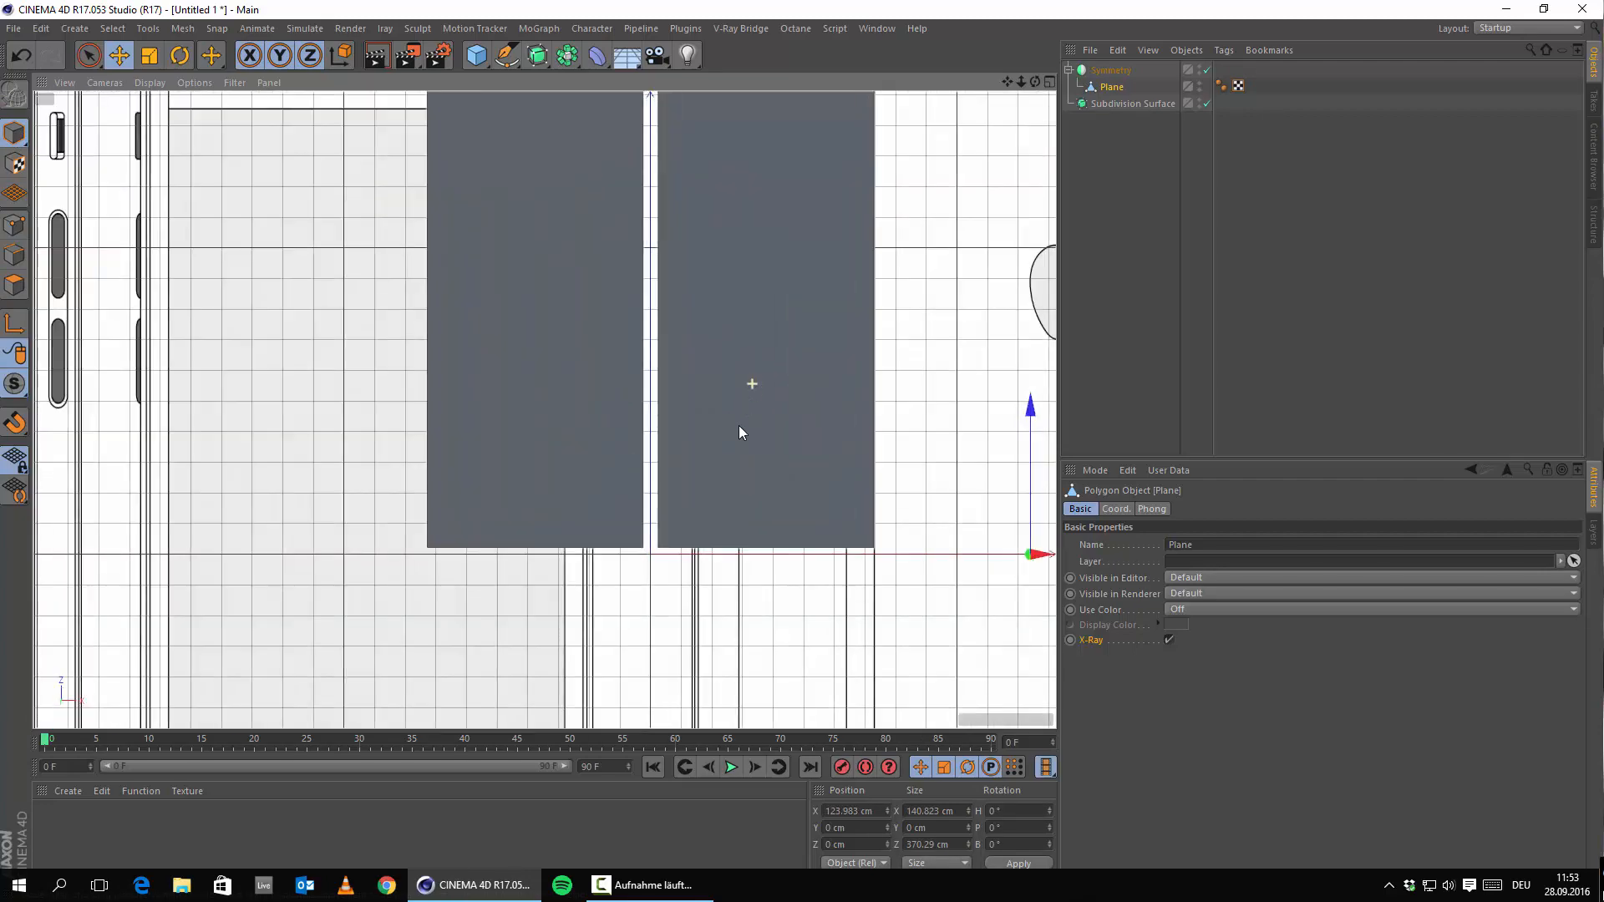
alt+middle_drag(757, 455, 546, 278)
scroll(506, 284, down, 3)
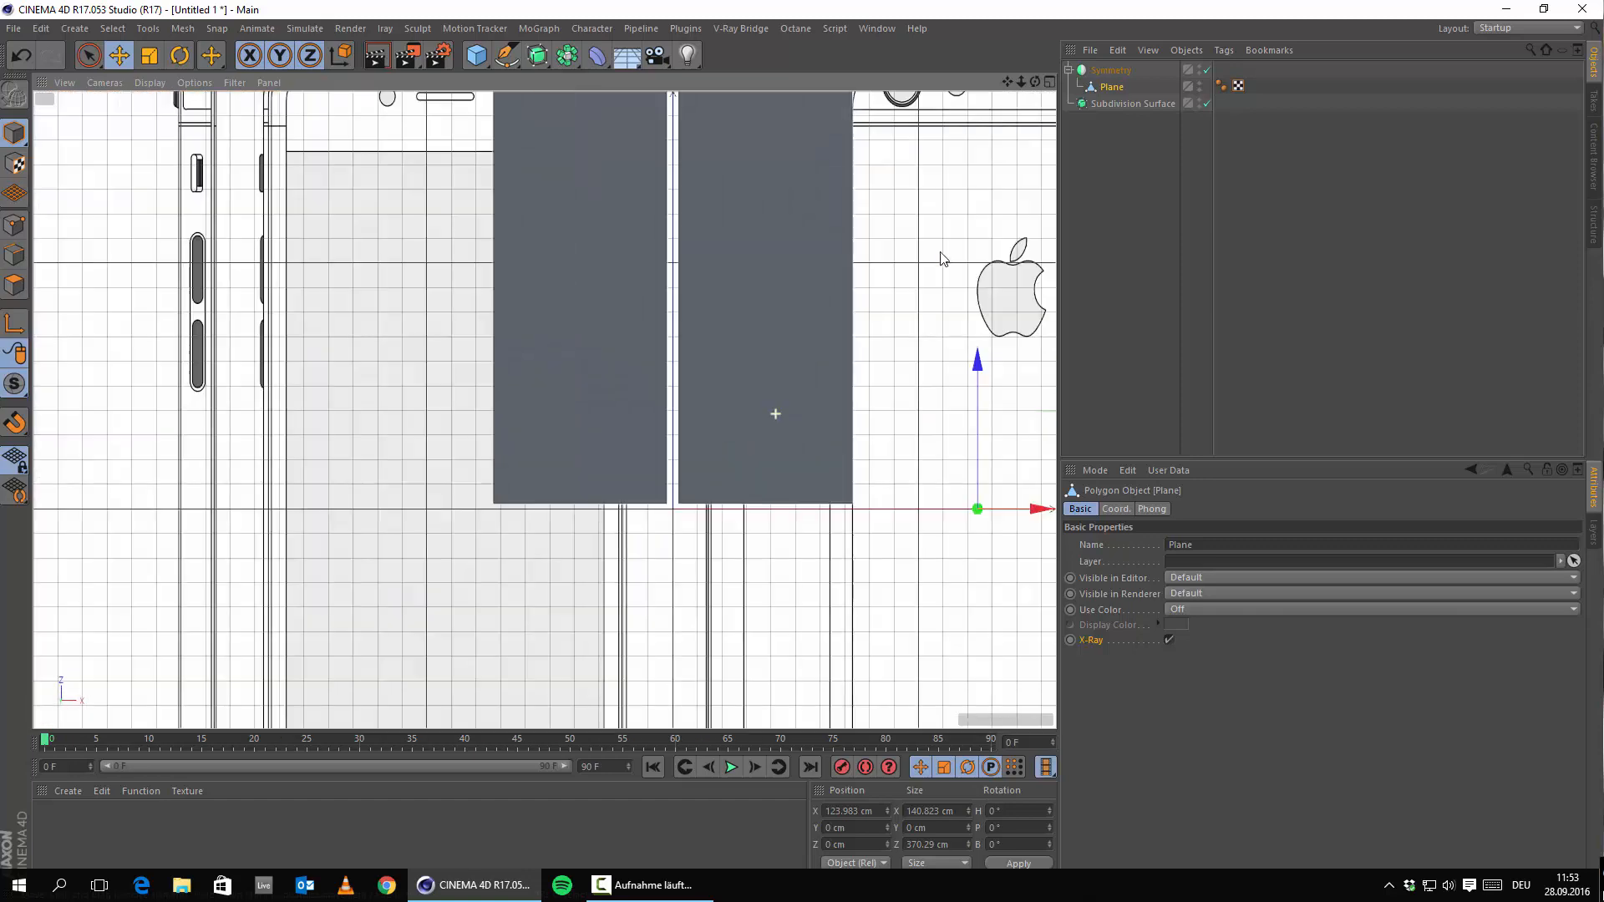
alt+middle_drag(799, 238, 719, 384)
scroll(719, 383, down, 3)
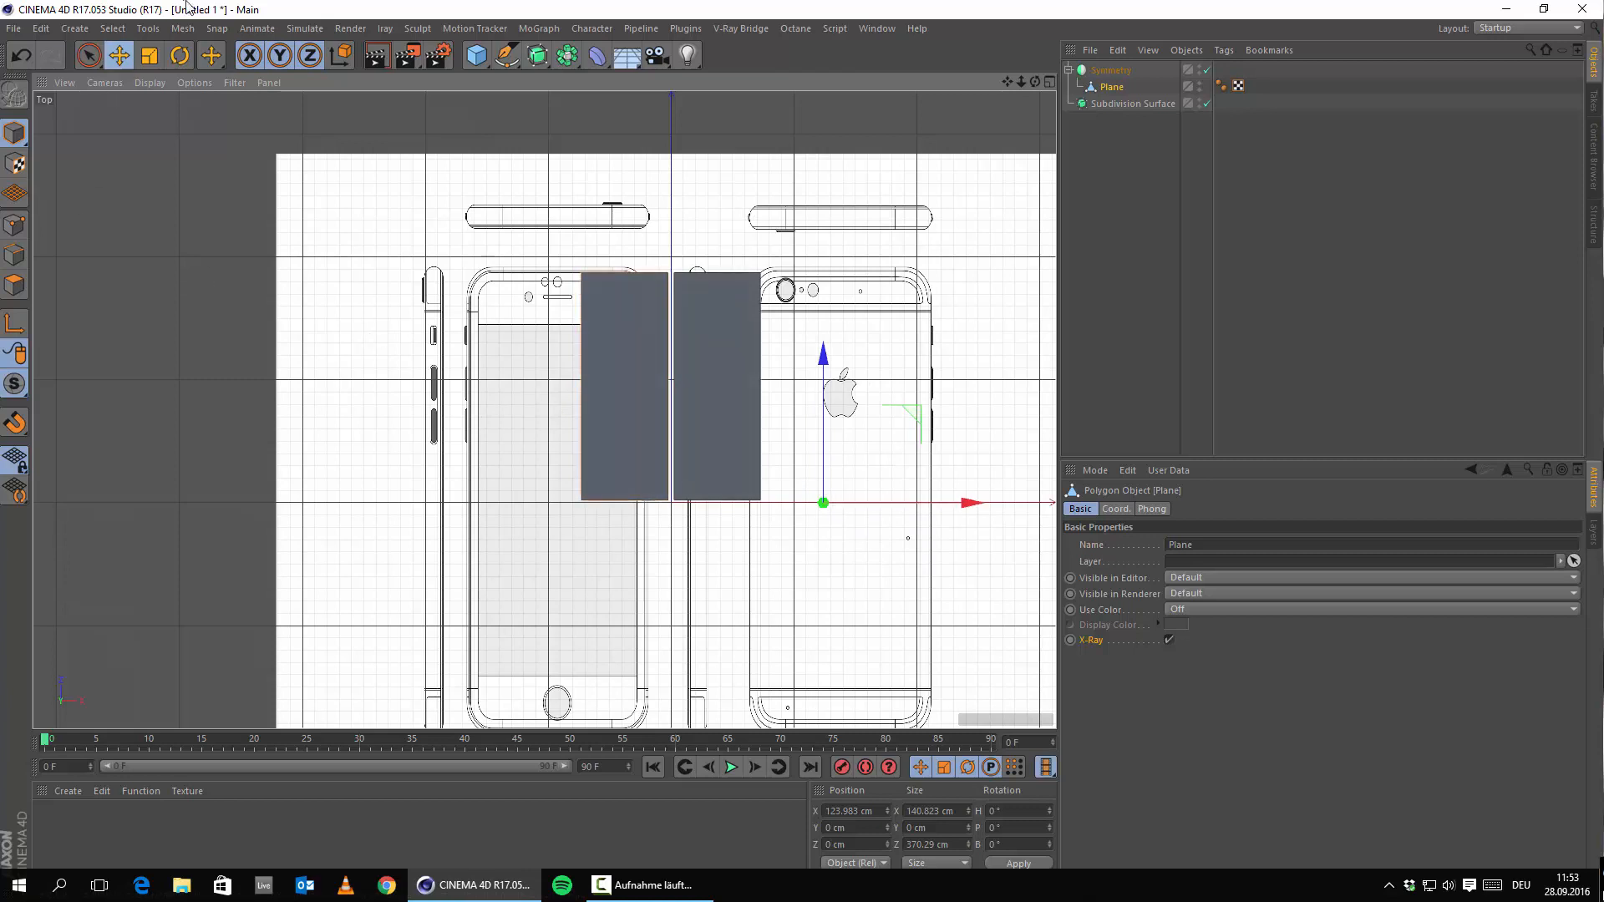
Step: Center the Plane's axis on its geometry with the Center Axis to command
click(181, 28)
mouse_move(221, 180)
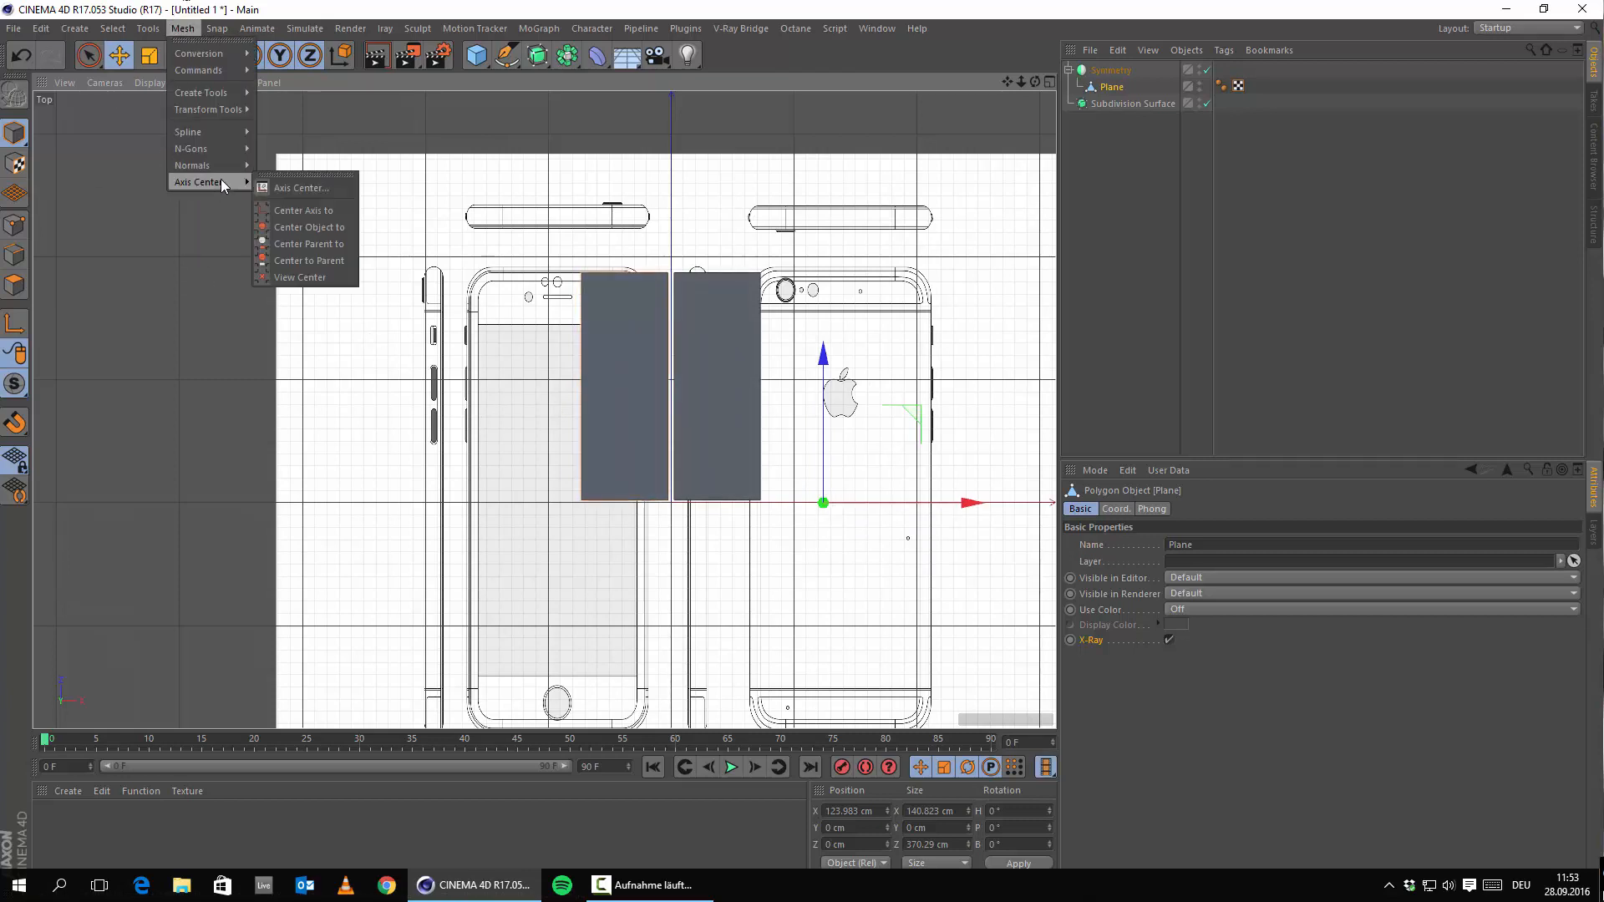
click(311, 211)
scroll(669, 431, up, 8)
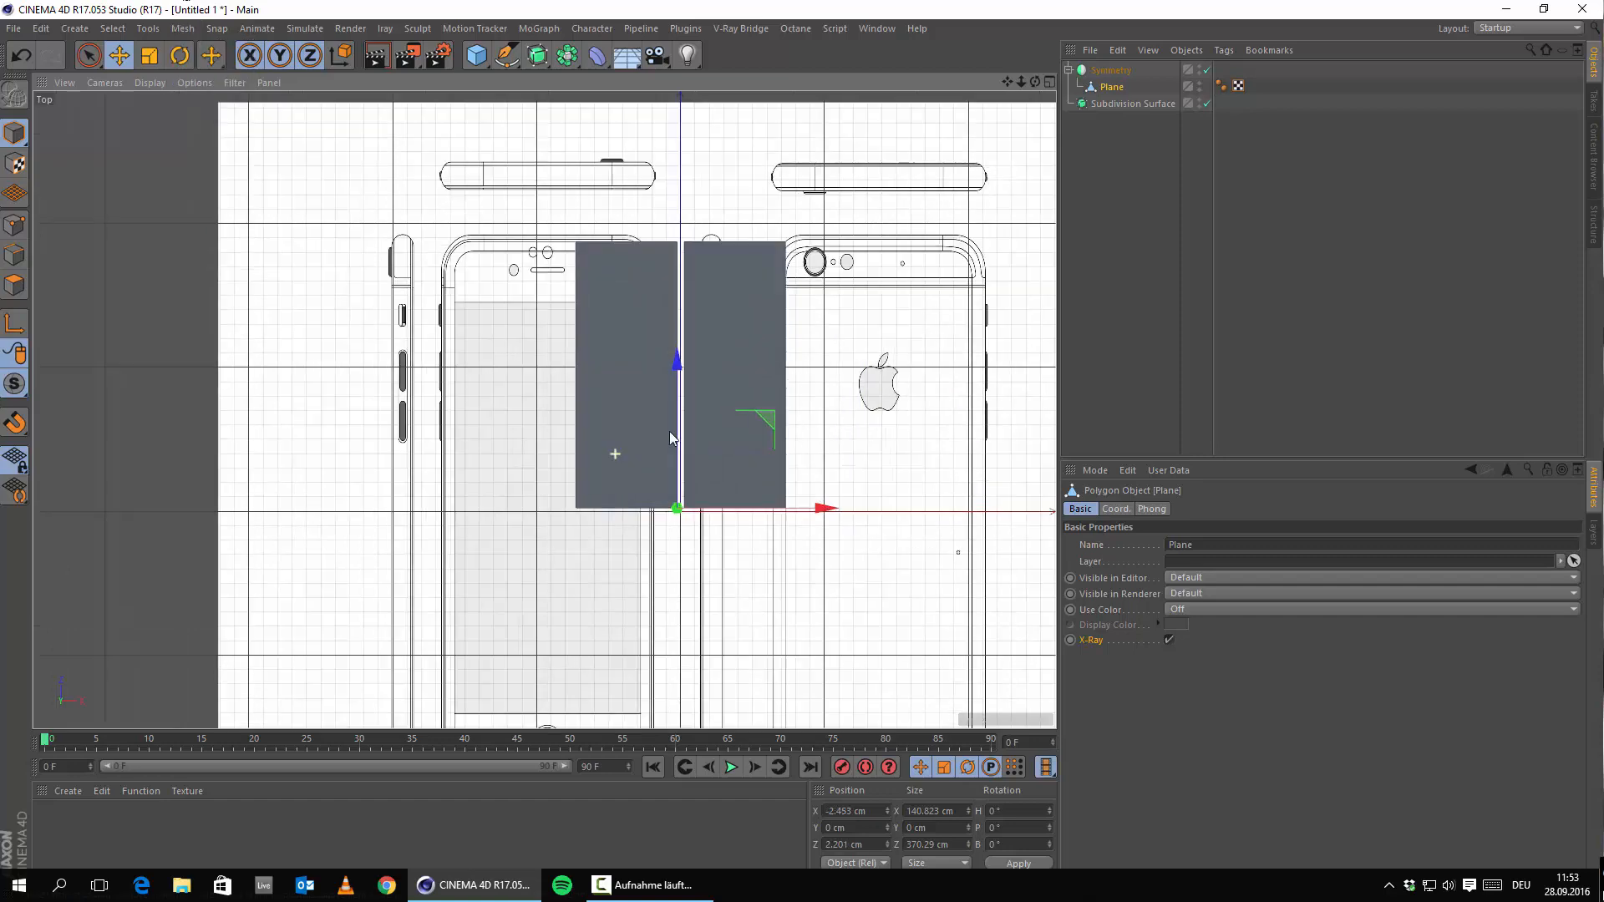
scroll(468, 501, down, 5)
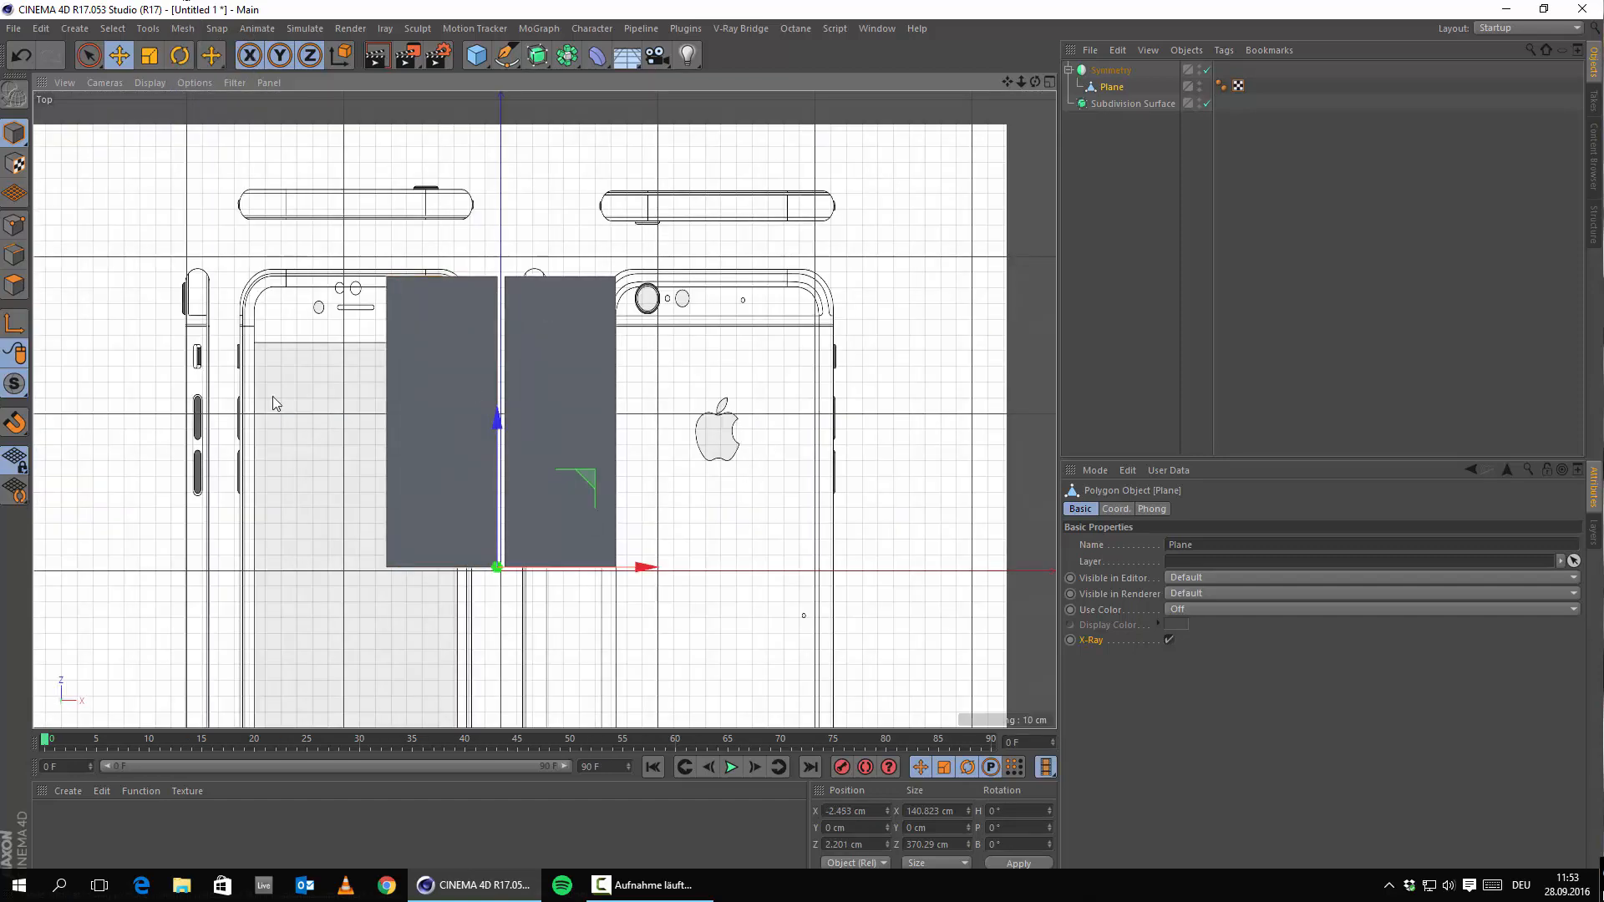
scroll(483, 577, up, 4)
scroll(483, 576, down, 3)
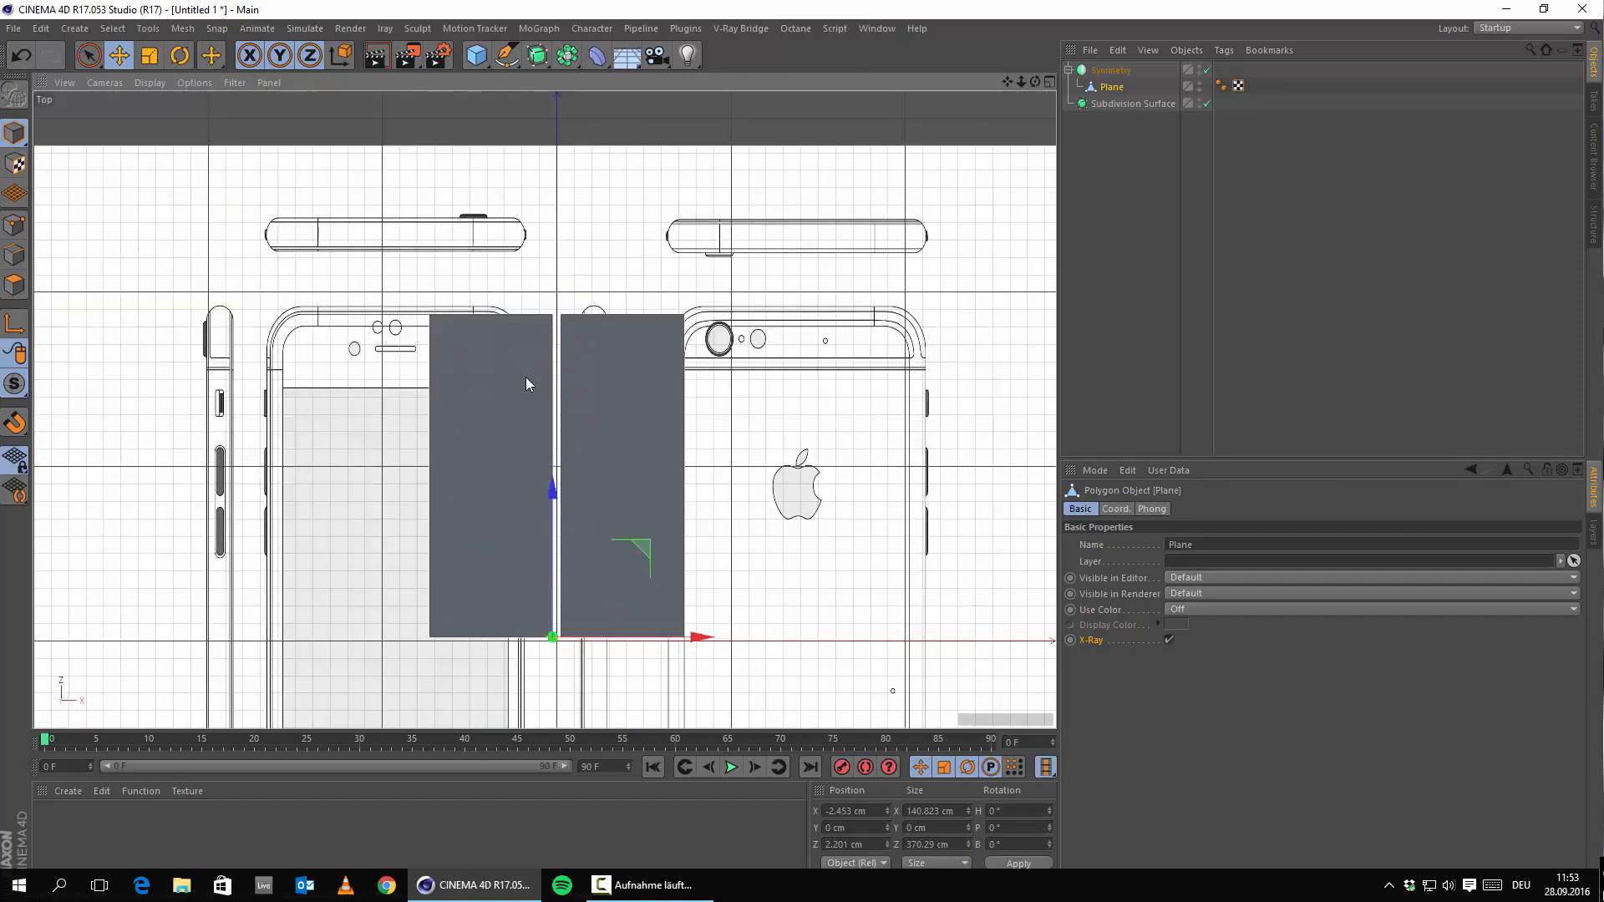
Step: Move the Plane along X to about -0.1 cm, narrowing the gap to its mirrored half
click(349, 590)
scroll(499, 627, up, 3)
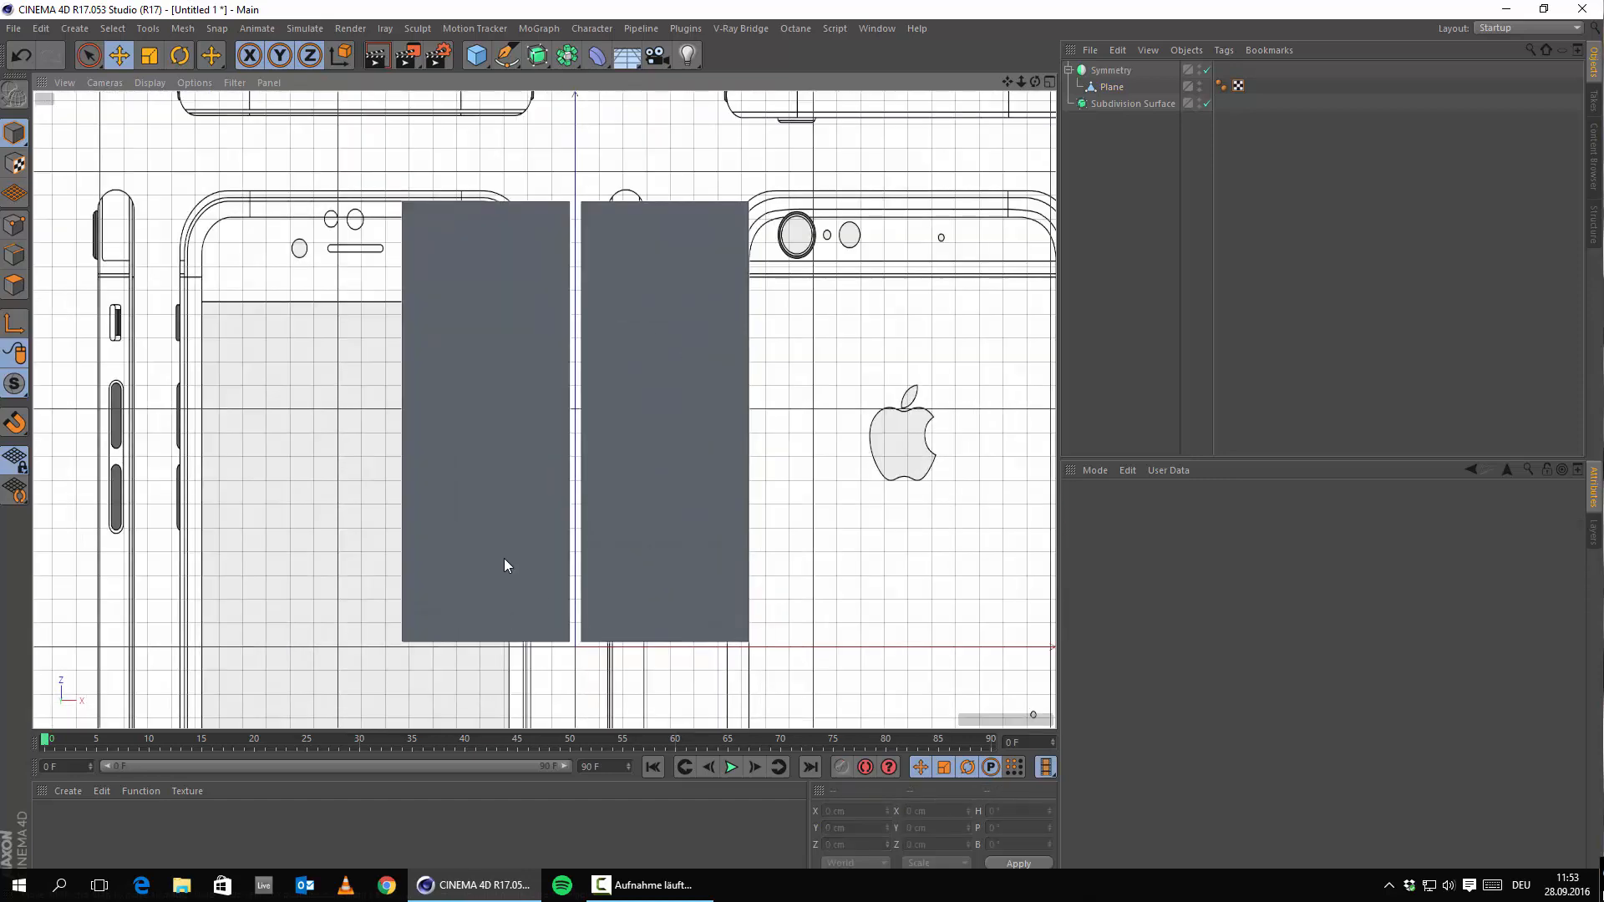
click(489, 537)
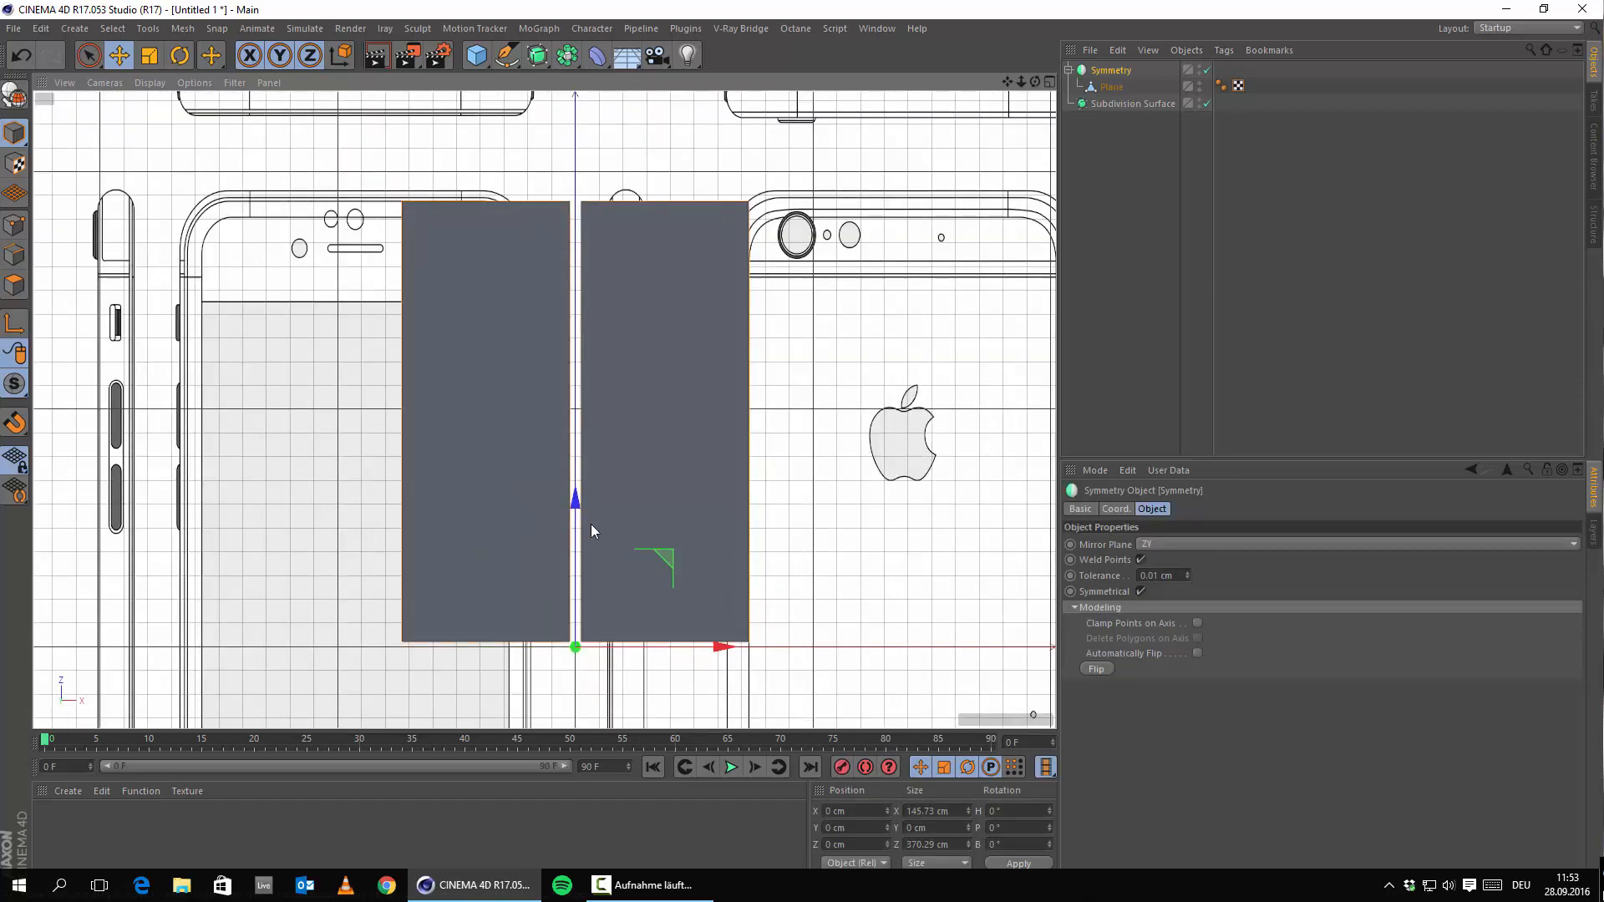
scroll(591, 528, up, 2)
scroll(666, 519, up, 3)
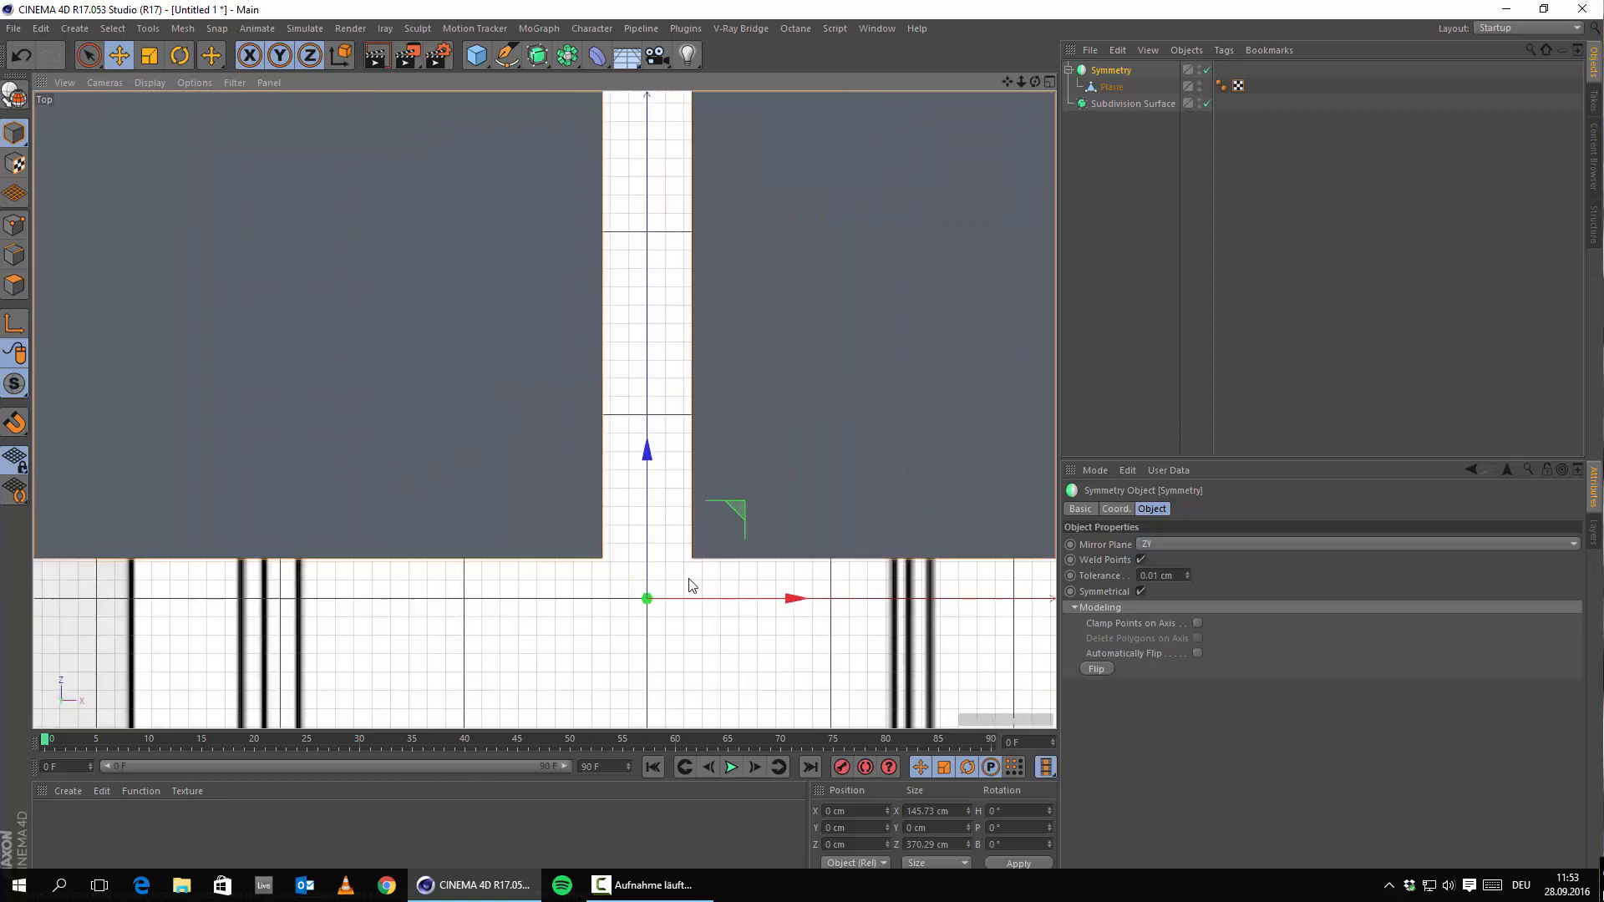
scroll(690, 585, up, 3)
mouse_move(616, 681)
mouse_down()
mouse_move(674, 681)
mouse_move(631, 681)
mouse_up()
click(1105, 90)
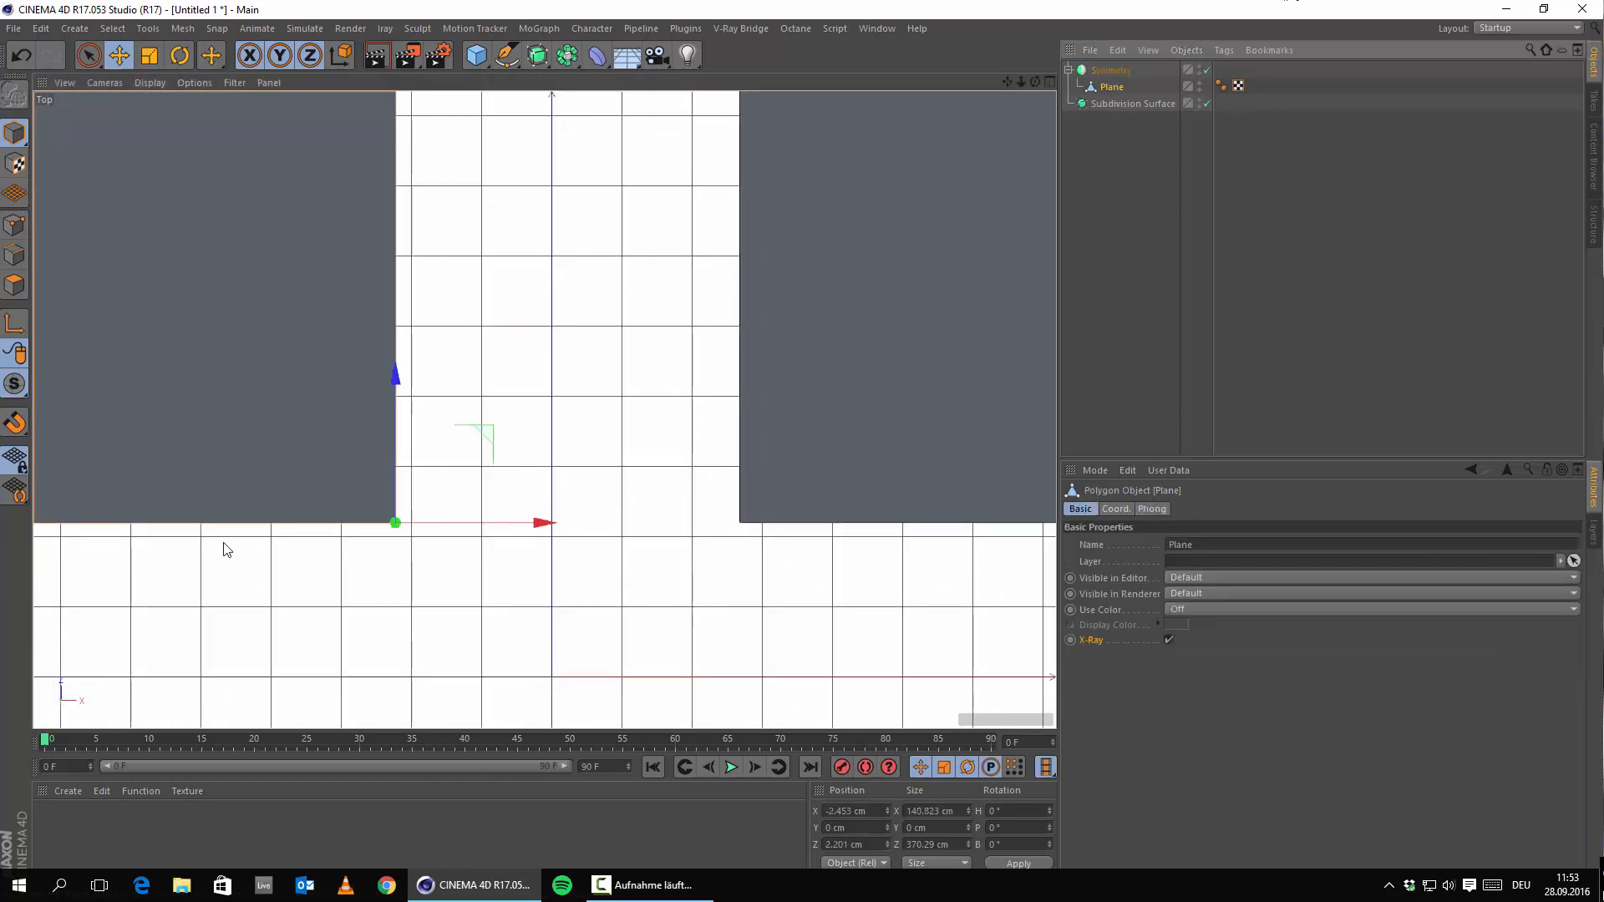
drag(439, 523, 625, 525)
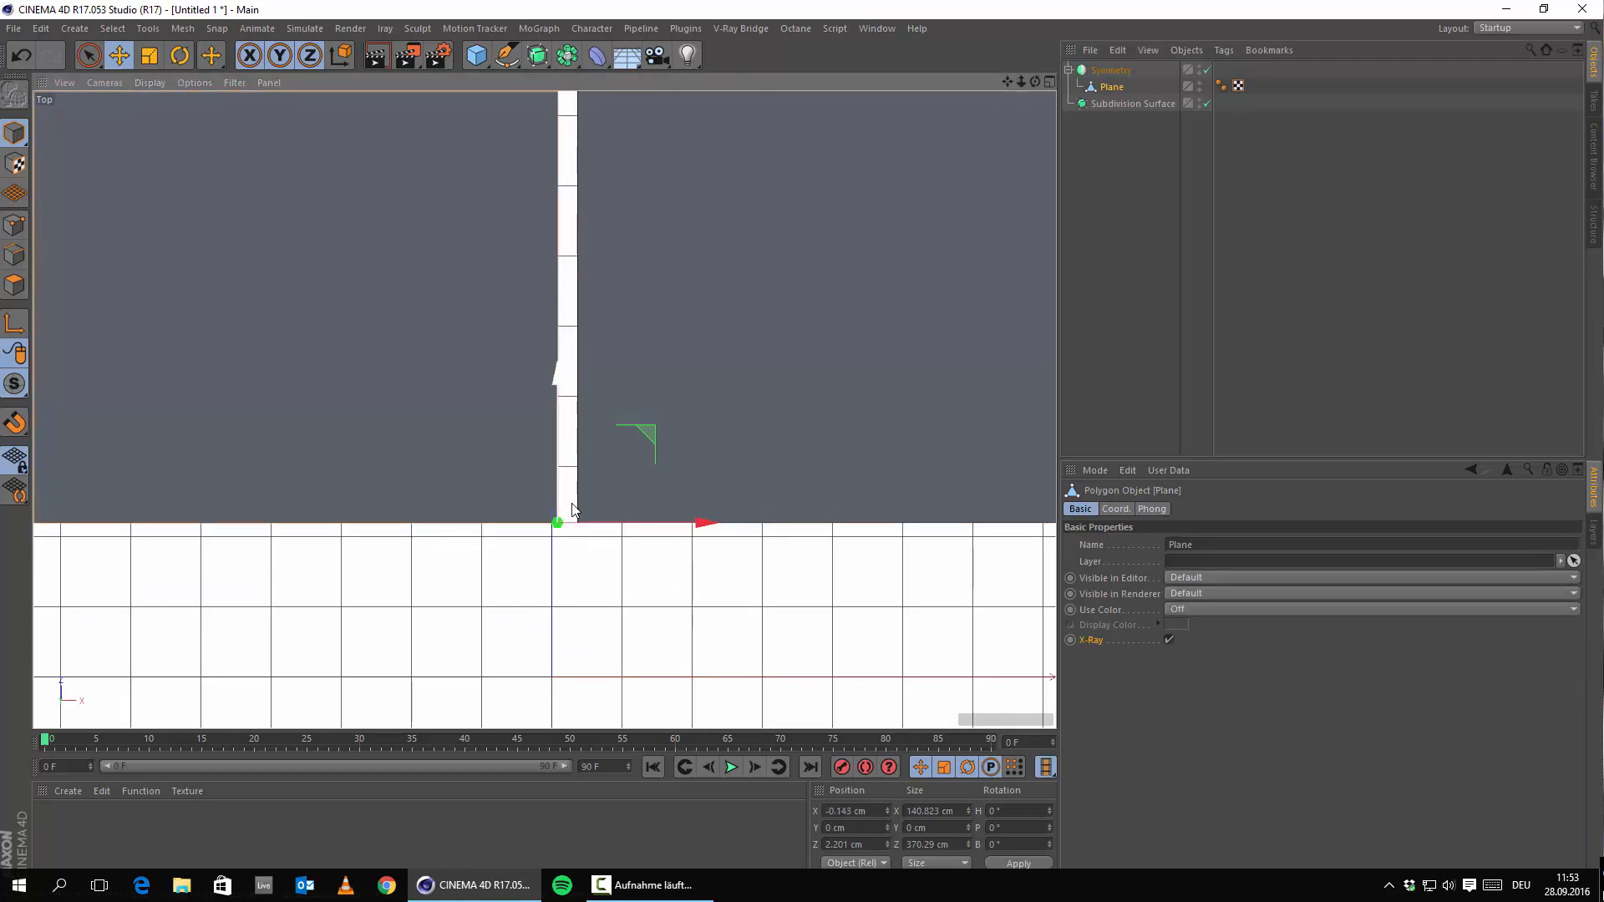
Step: Try a weld tolerance of 1 cm on the Symmetry object, and undo the change
scroll(559, 512, up, 5)
scroll(595, 550, up, 4)
click(1109, 72)
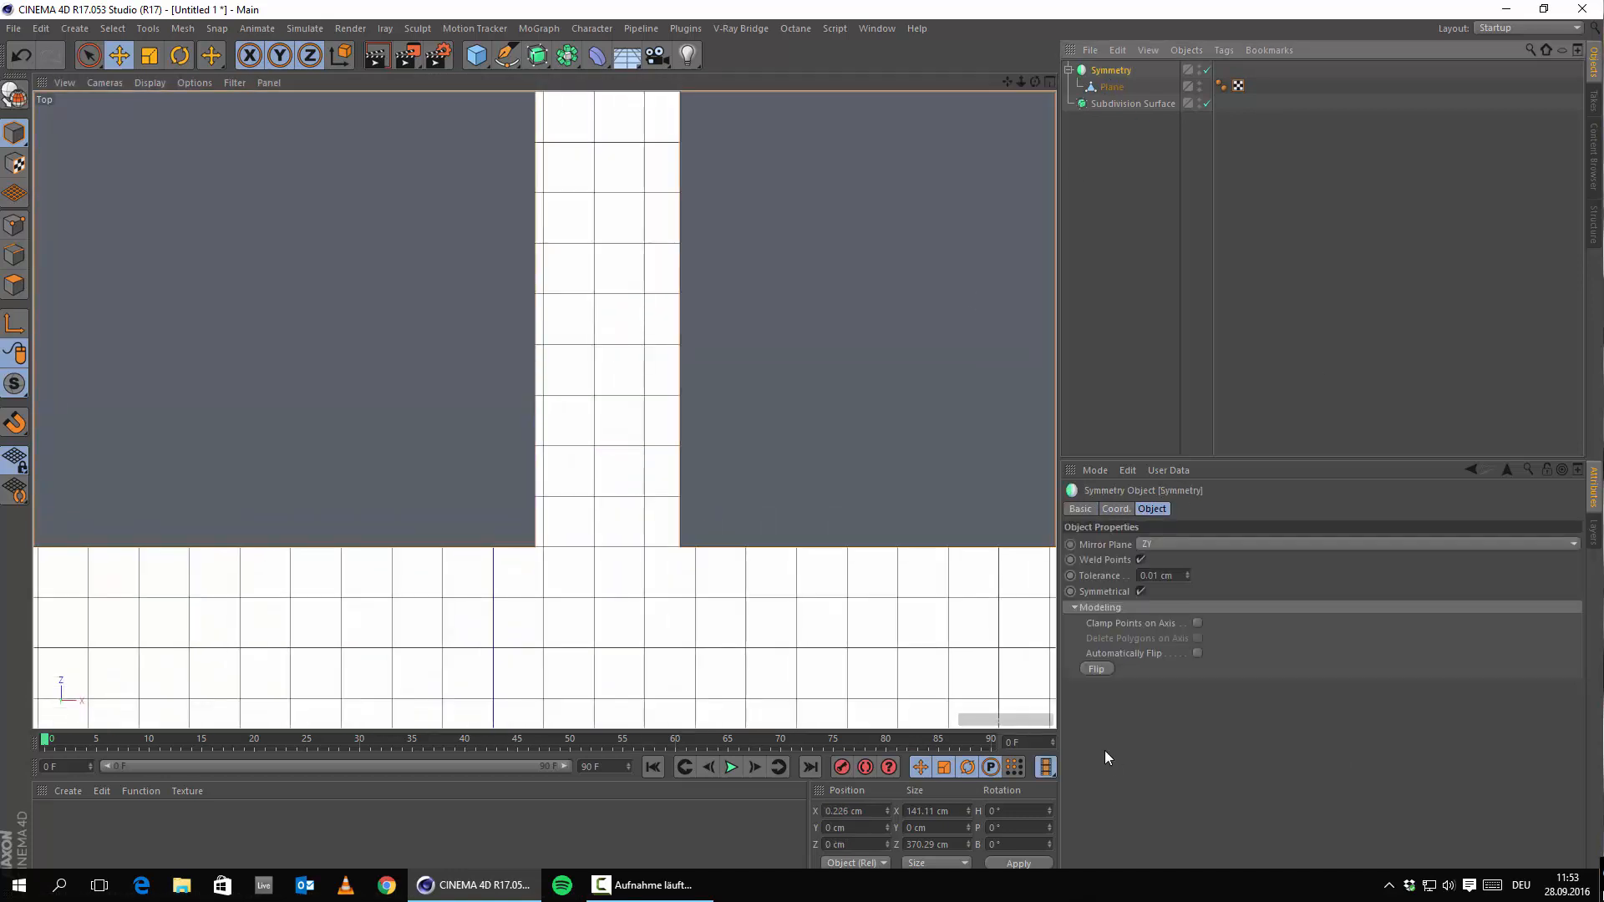
click(1108, 575)
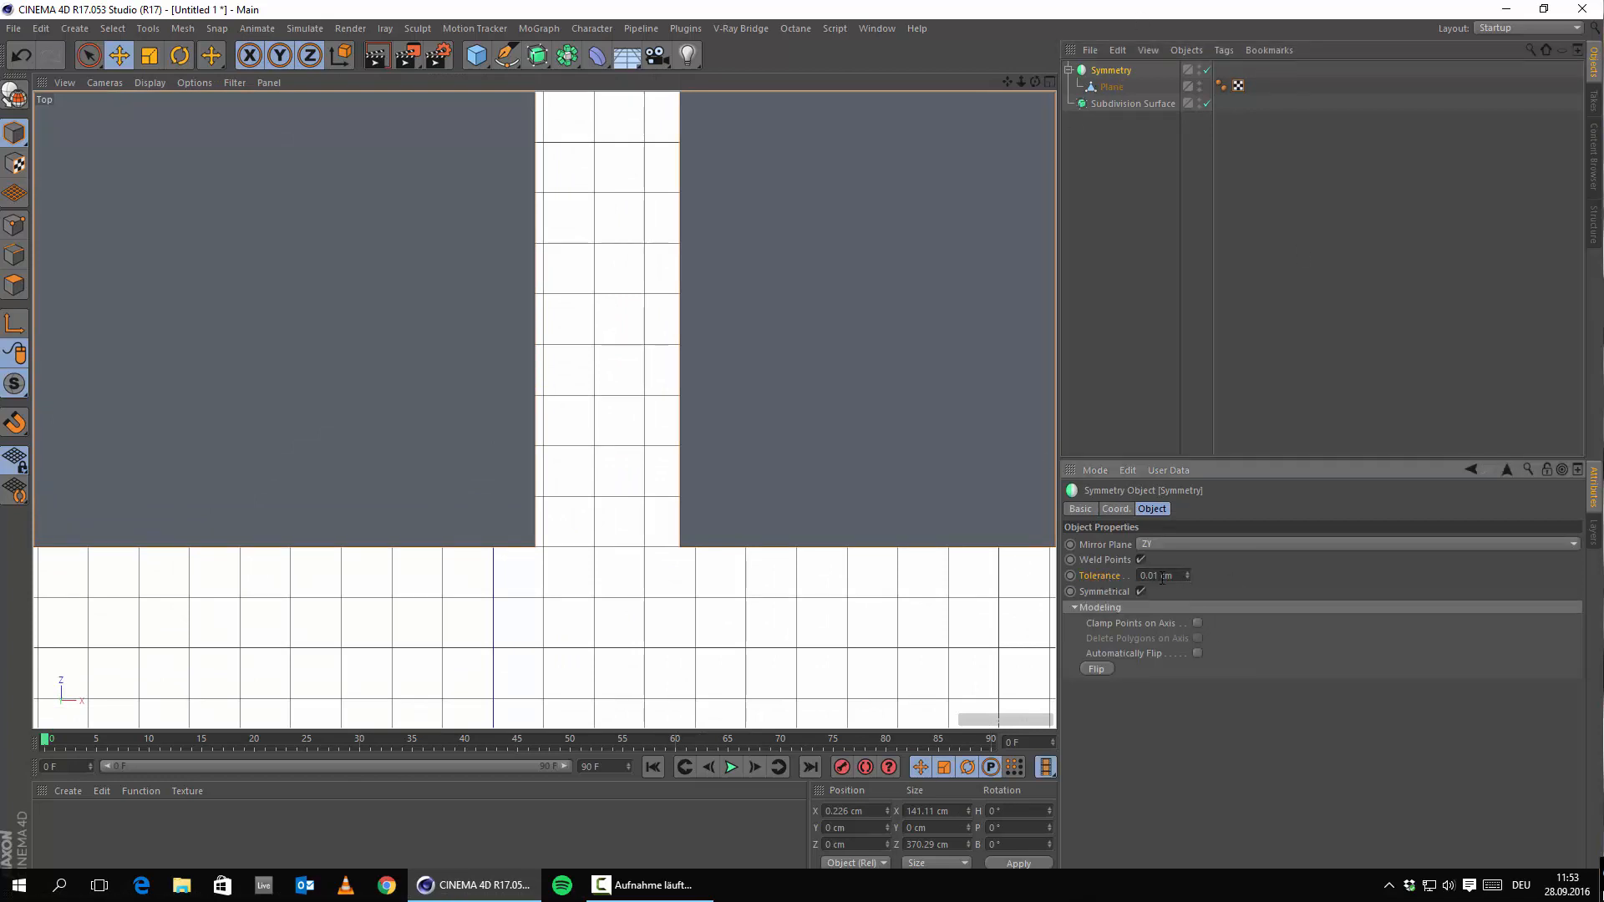
text(1)
key(Return)
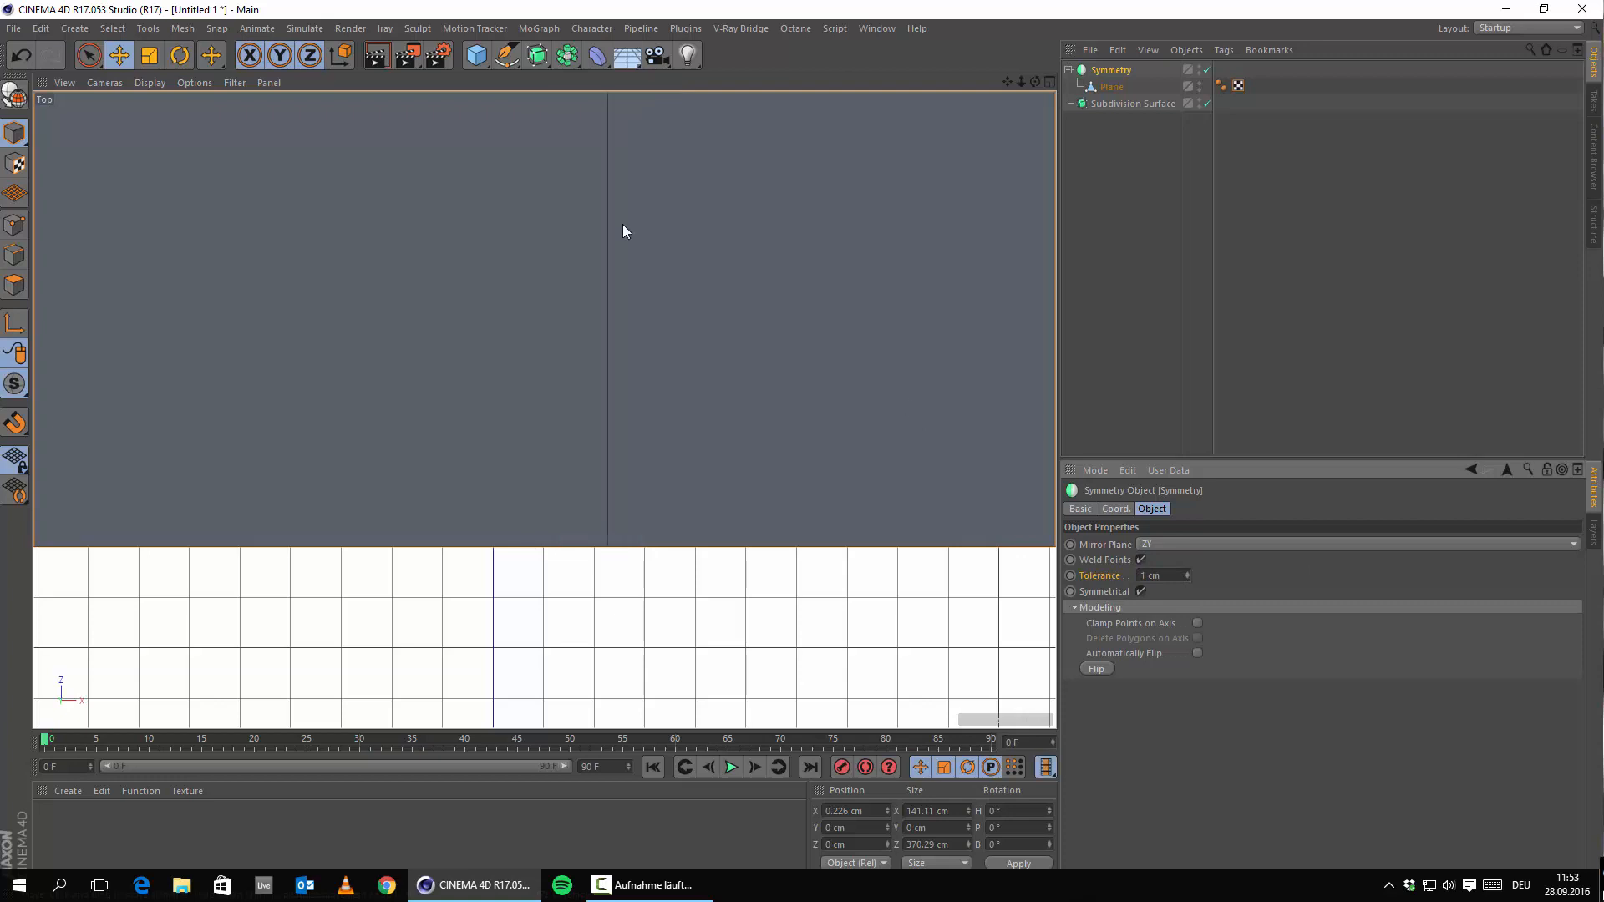
scroll(720, 349, down, 3)
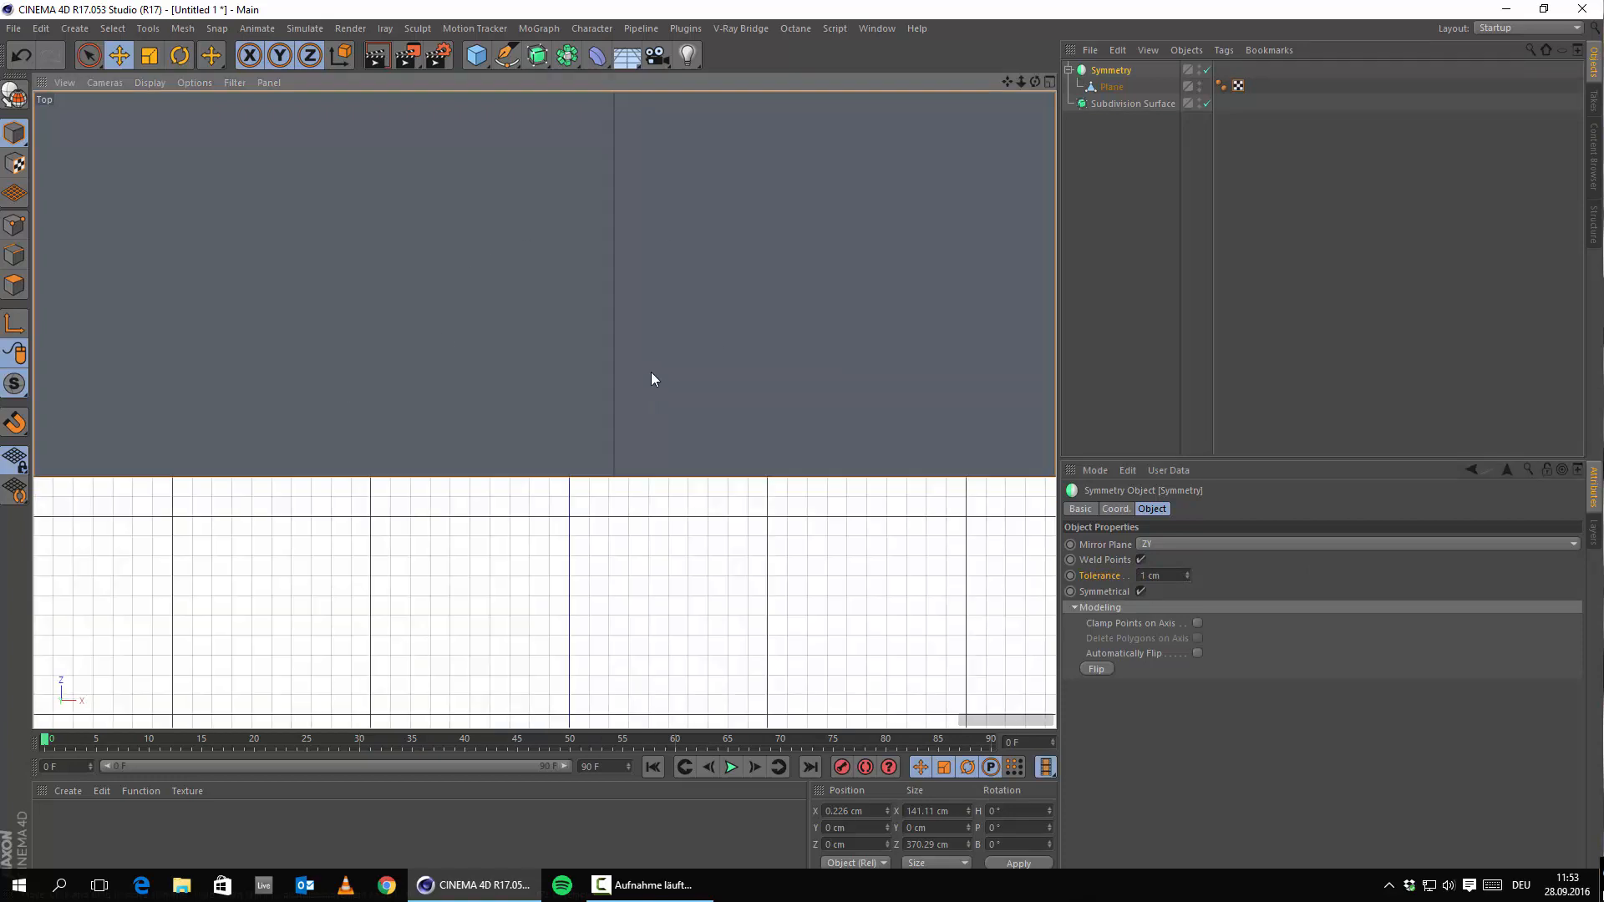
click(10, 59)
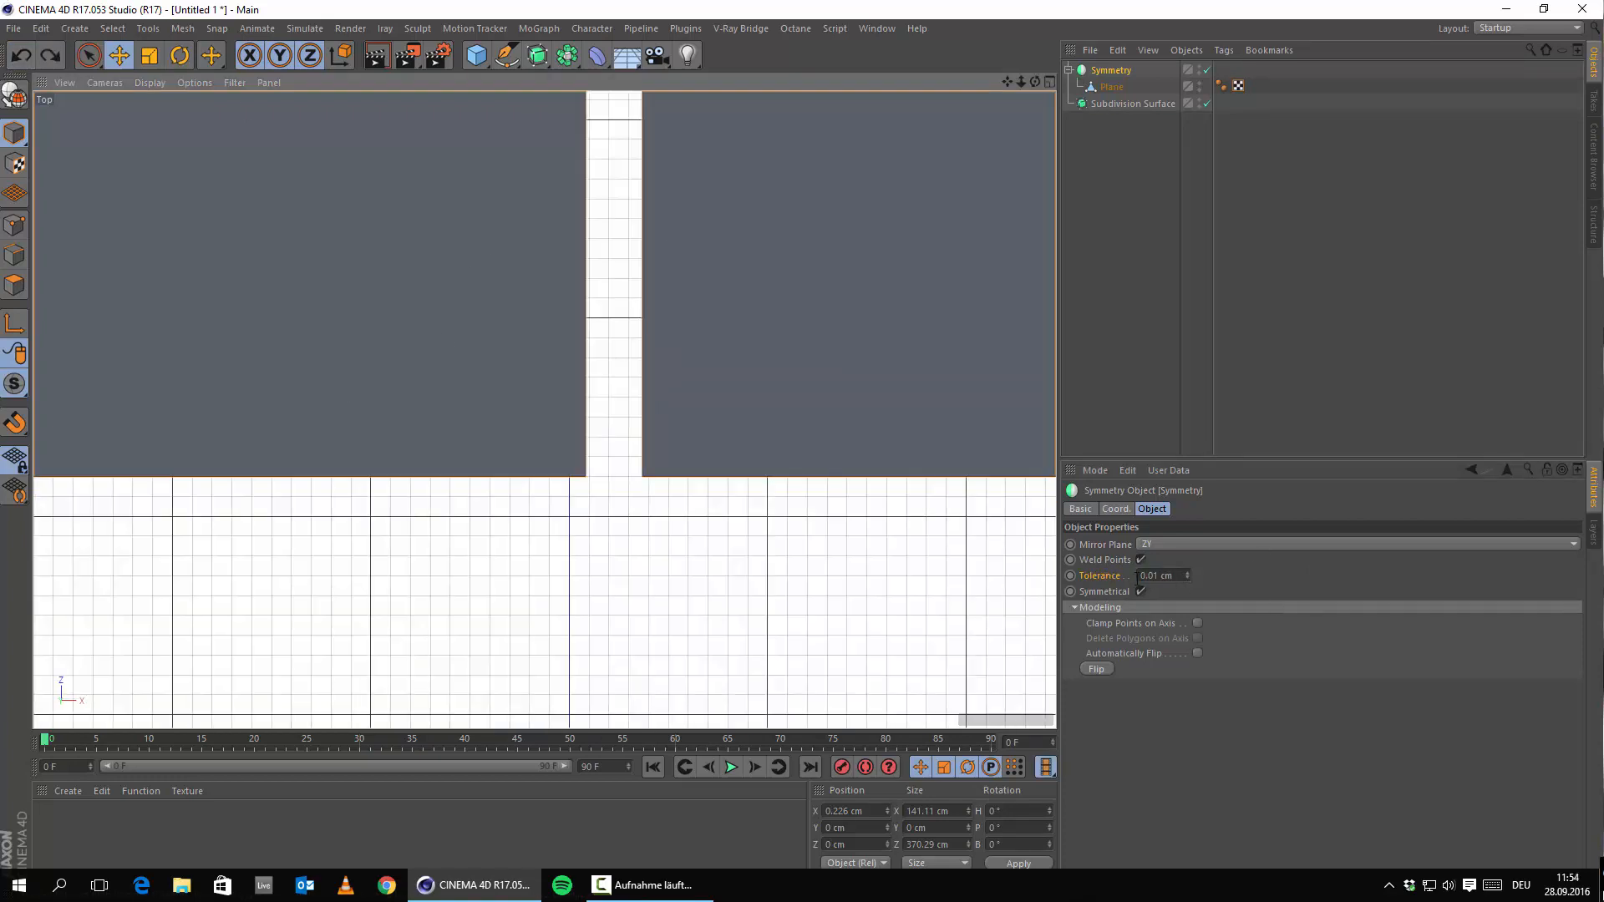
Step: Move the Plane along X to about -0.008 cm so its inner edge welds with the mirrored half
scroll(603, 474, up, 3)
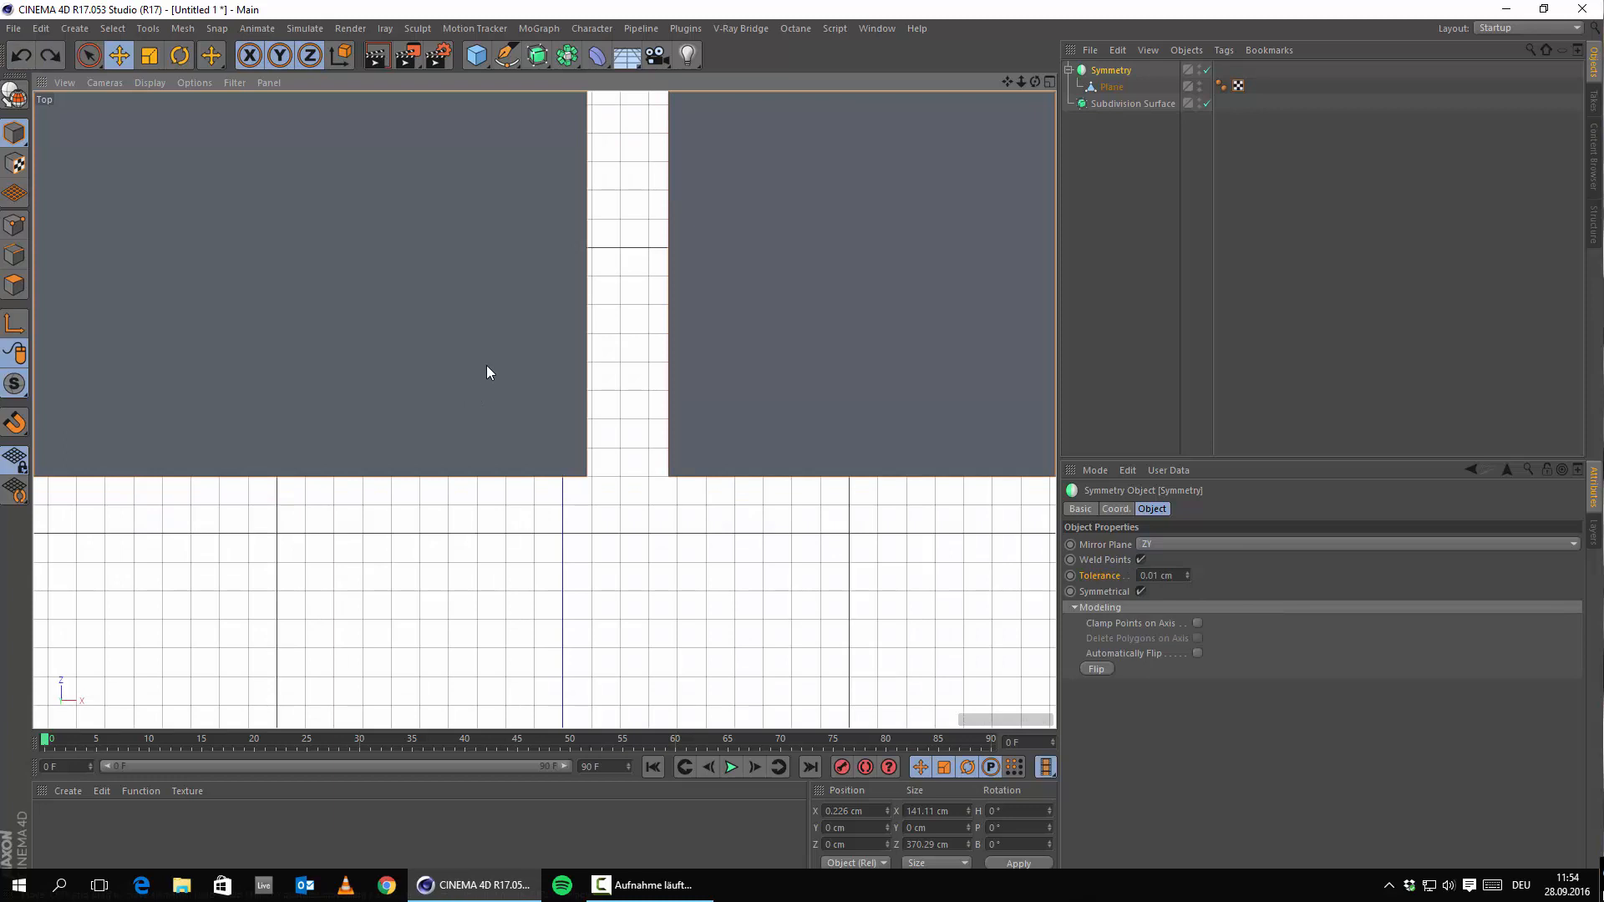
click(1105, 89)
scroll(552, 513, up, 5)
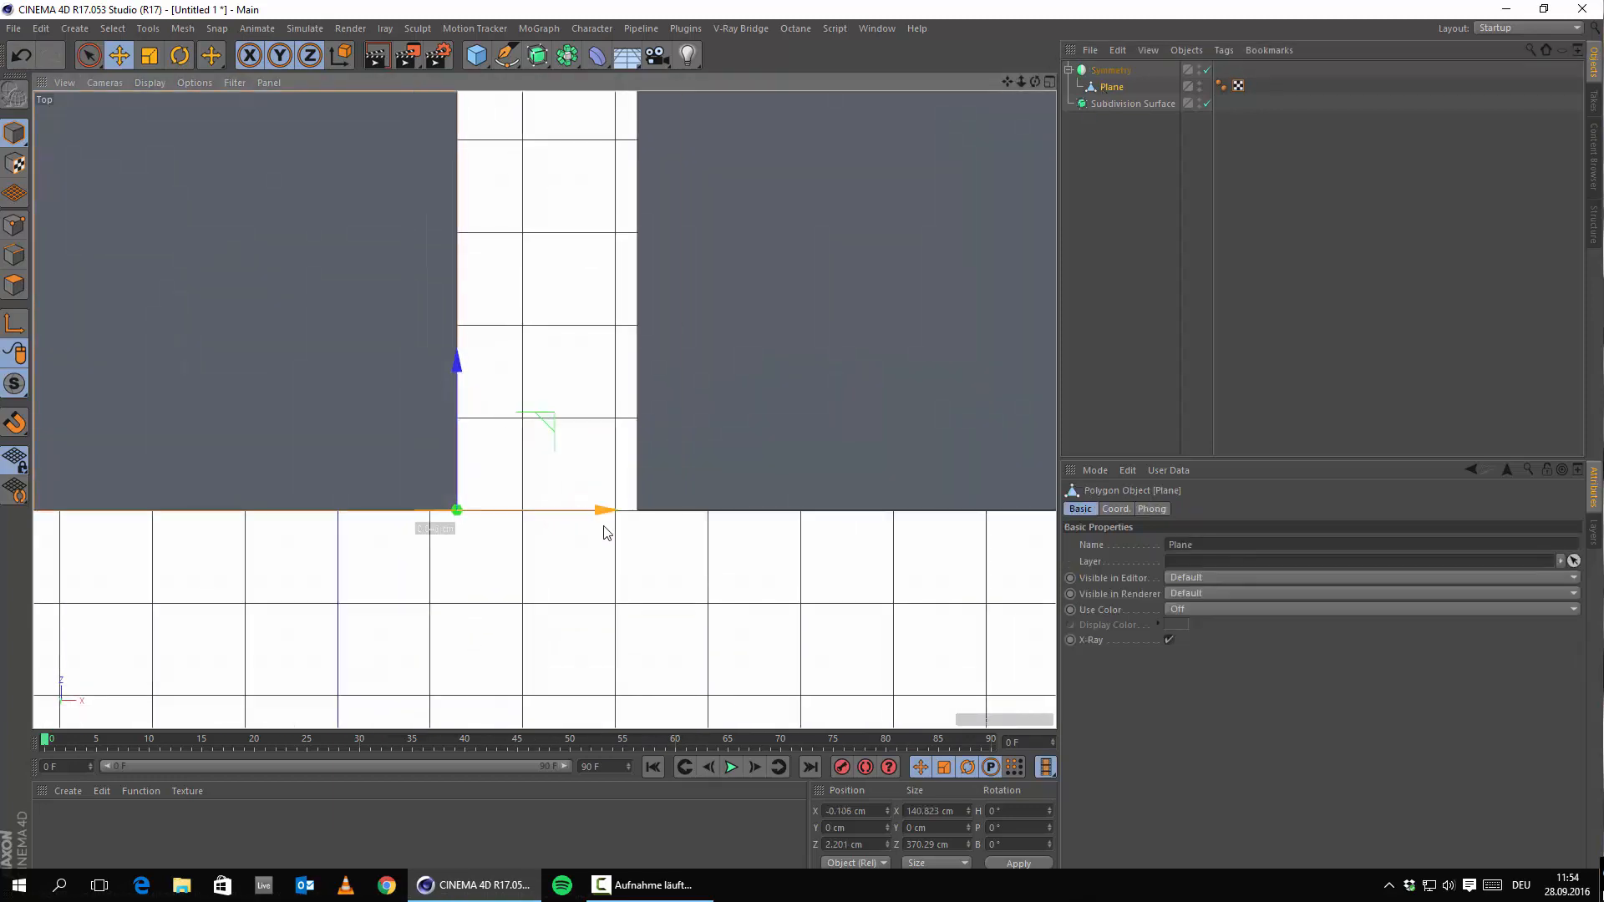
drag(607, 532, 672, 543)
scroll(660, 539, up, 3)
scroll(646, 448, down, 20)
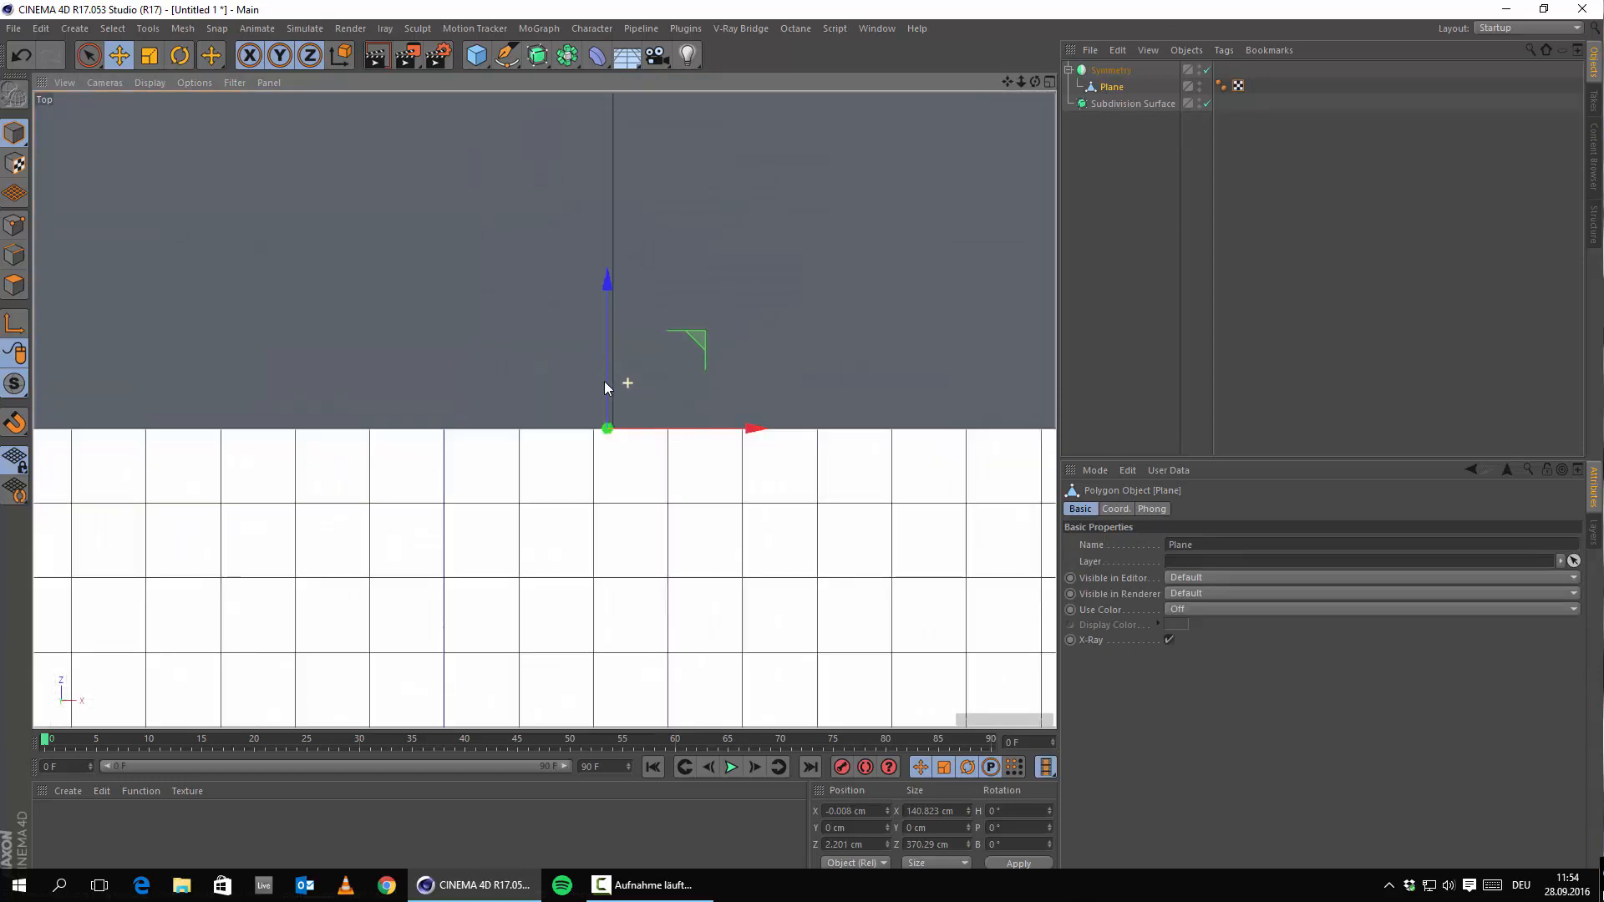
Step: Add a second Symmetry object and make the first Symmetry object its child
scroll(729, 350, down, 10)
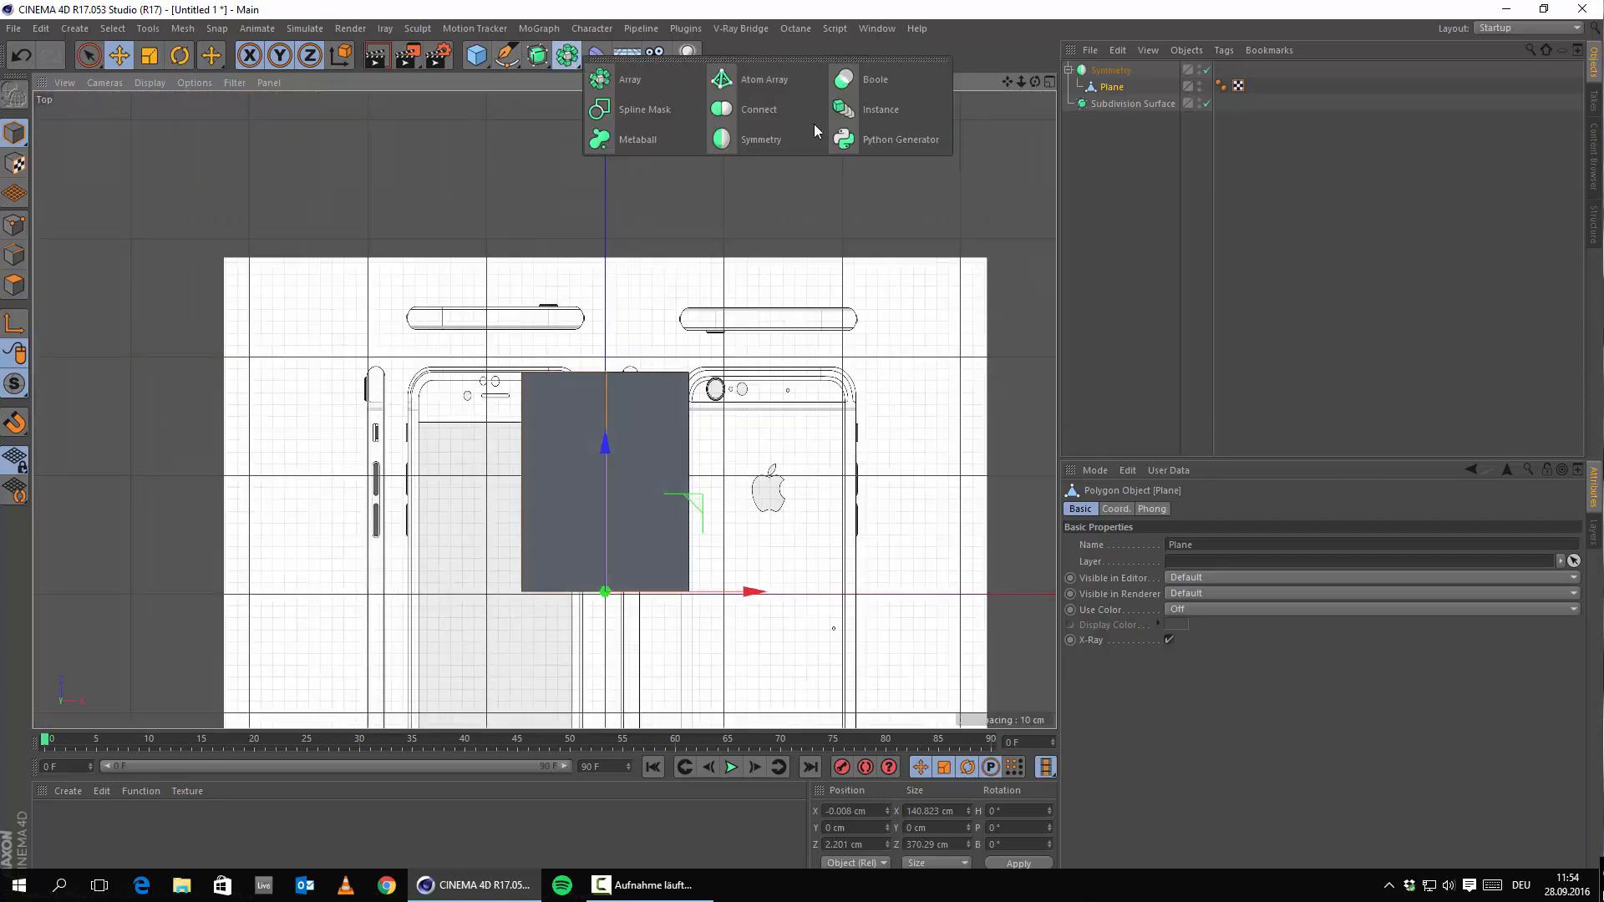
click(780, 136)
drag(1104, 87, 1175, 83)
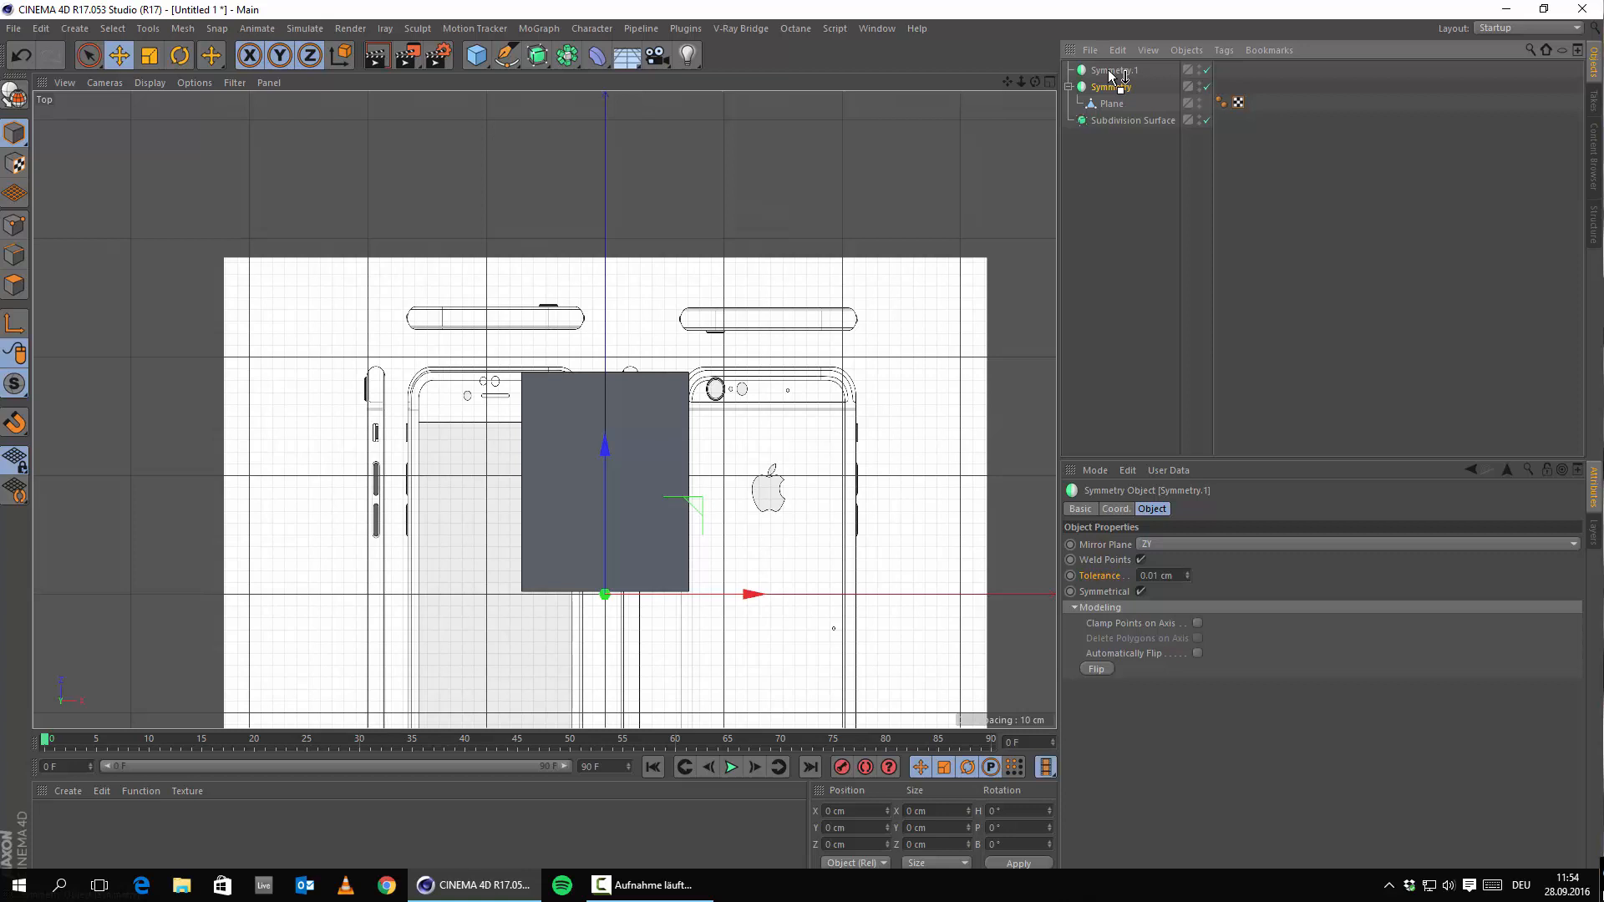
drag(1111, 75, 1113, 73)
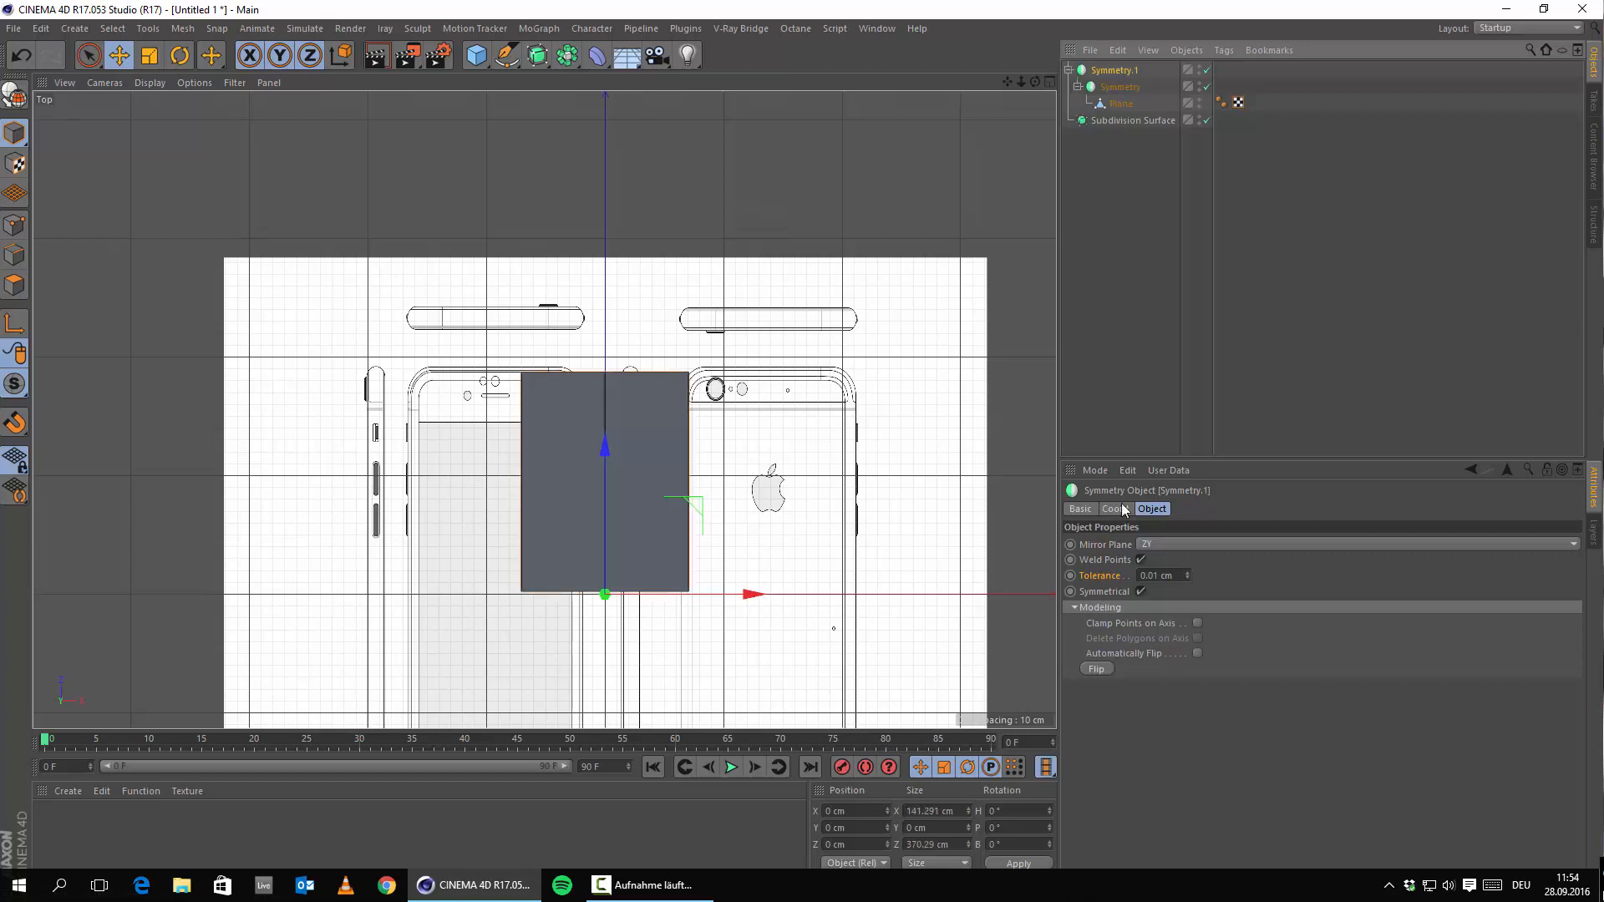
Step: Try the XZ and ZY mirror planes on the outer Symmetry object
click(1153, 545)
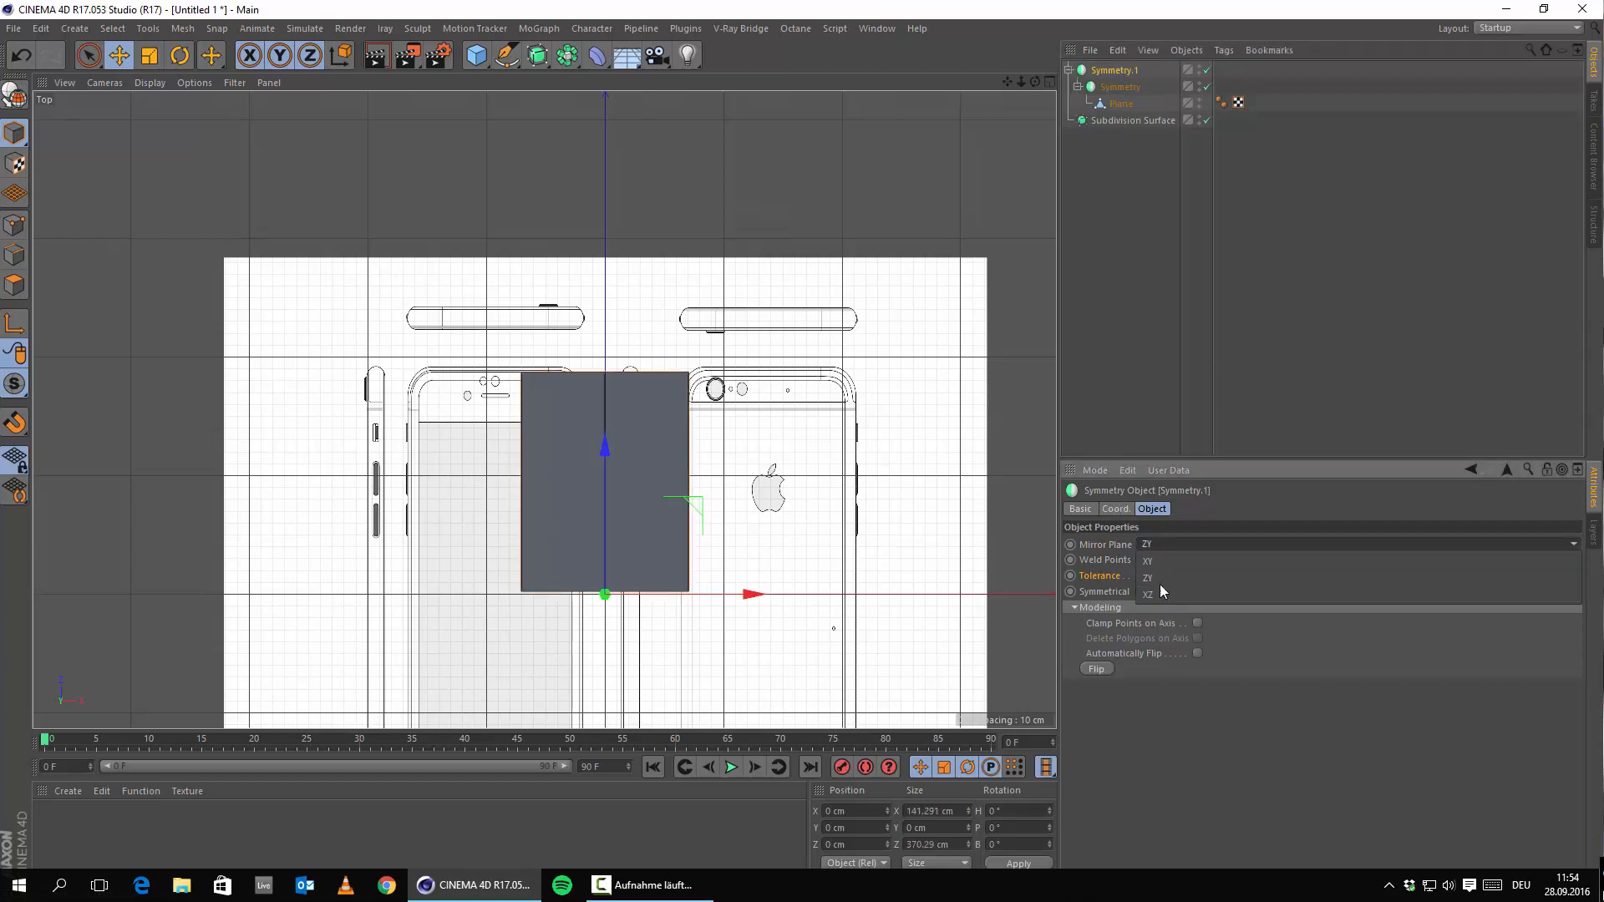
click(1167, 595)
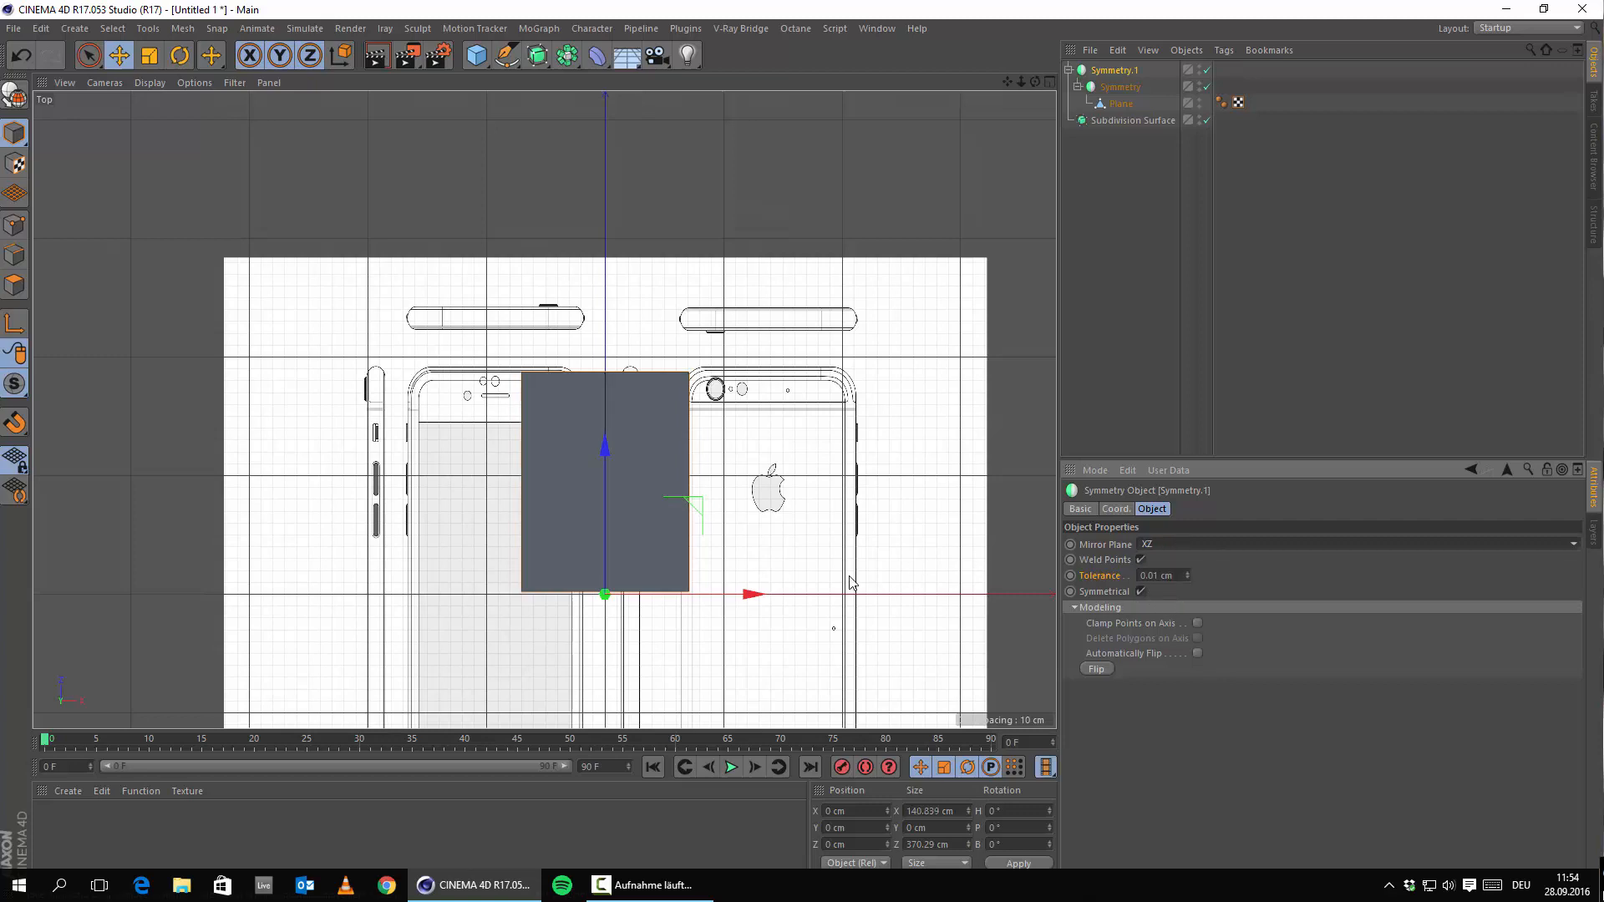
alt+middle_drag(850, 583, 823, 342)
click(1198, 544)
click(1135, 580)
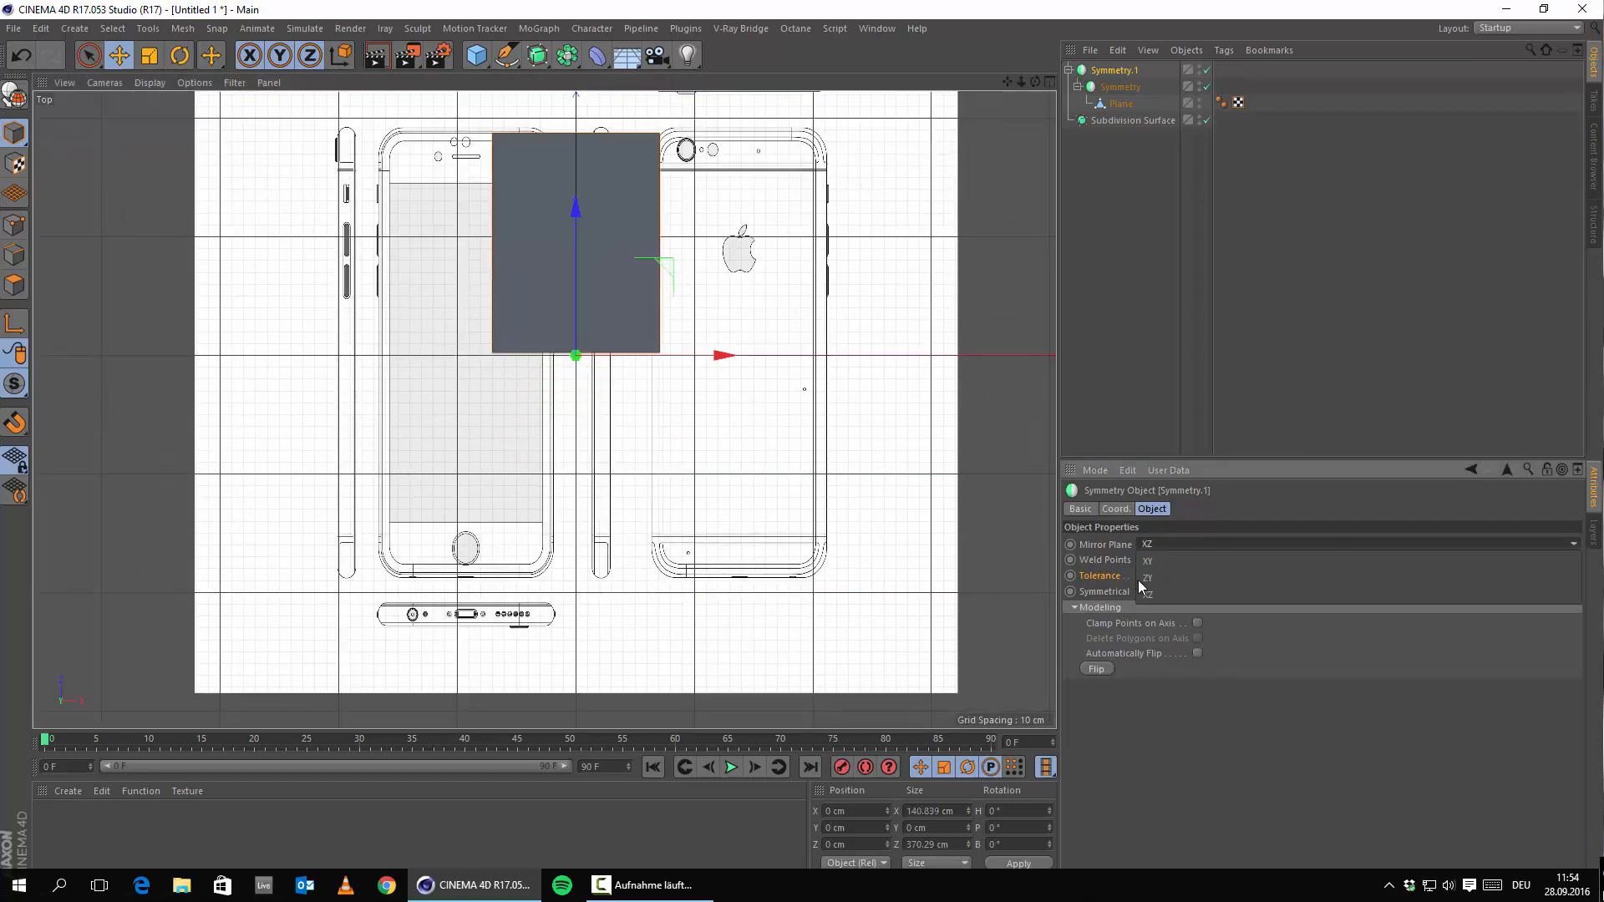
scroll(668, 667, down, 4)
alt+middle_drag(658, 310, 703, 280)
scroll(705, 584, up, 5)
mouse_move(690, 280)
mouse_down()
mouse_move(726, 148)
mouse_move(625, 484)
mouse_move(686, 278)
mouse_up()
scroll(754, 509, down, 5)
scroll(815, 515, up, 5)
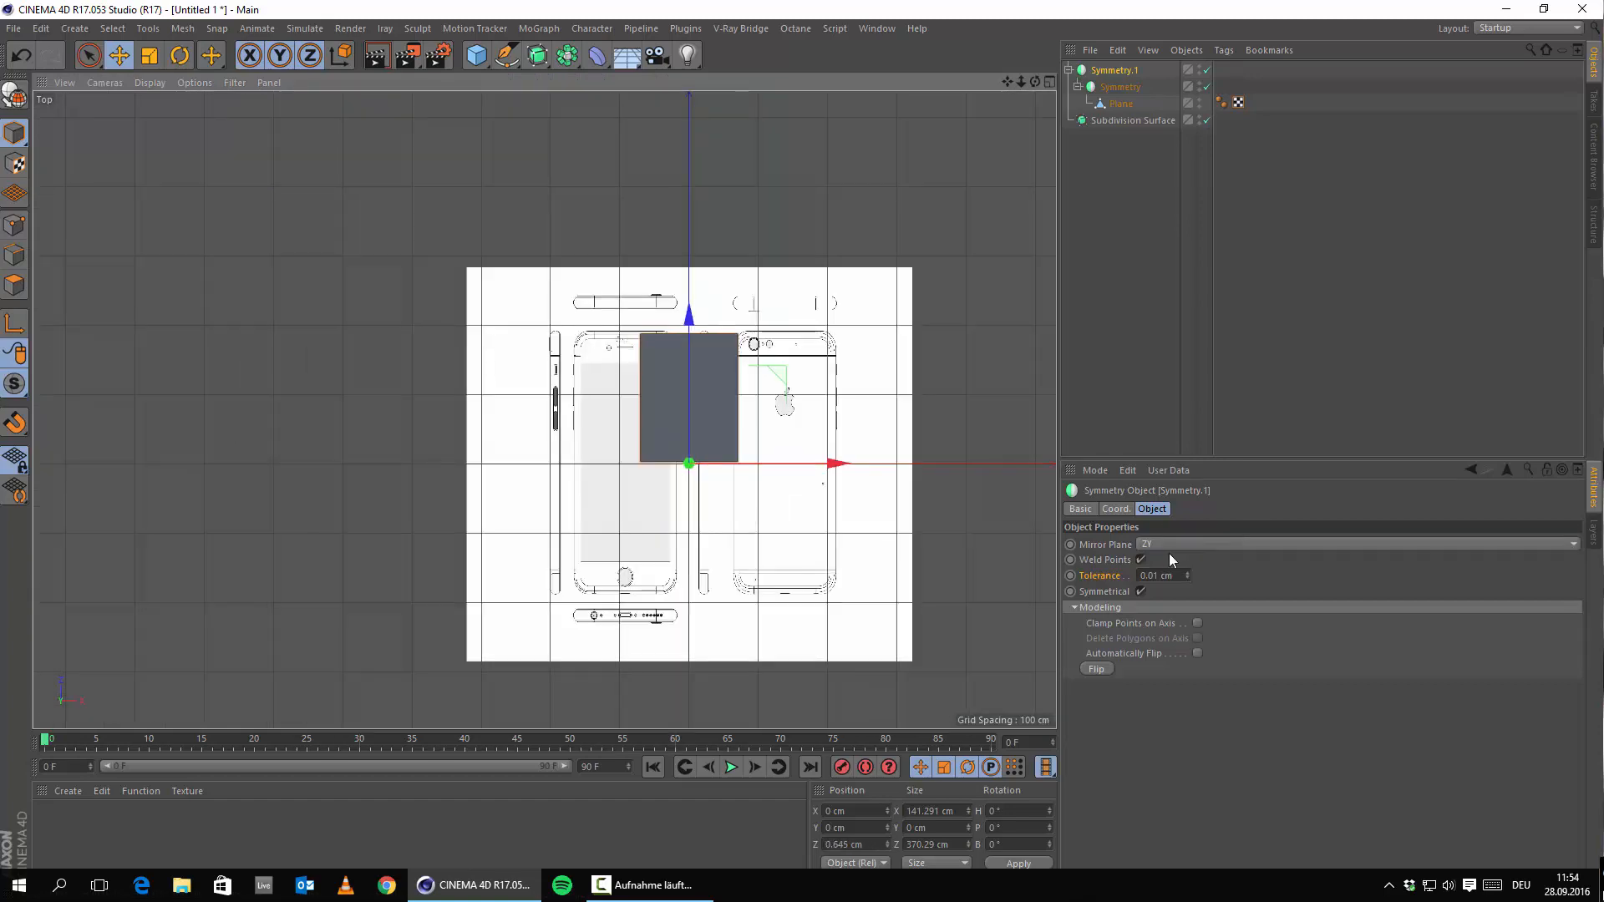
Step: Set the outer Symmetry object's mirror plane to XY and move the object along Z to about 4.8 cm
click(1170, 547)
click(1160, 562)
scroll(691, 454, up, 6)
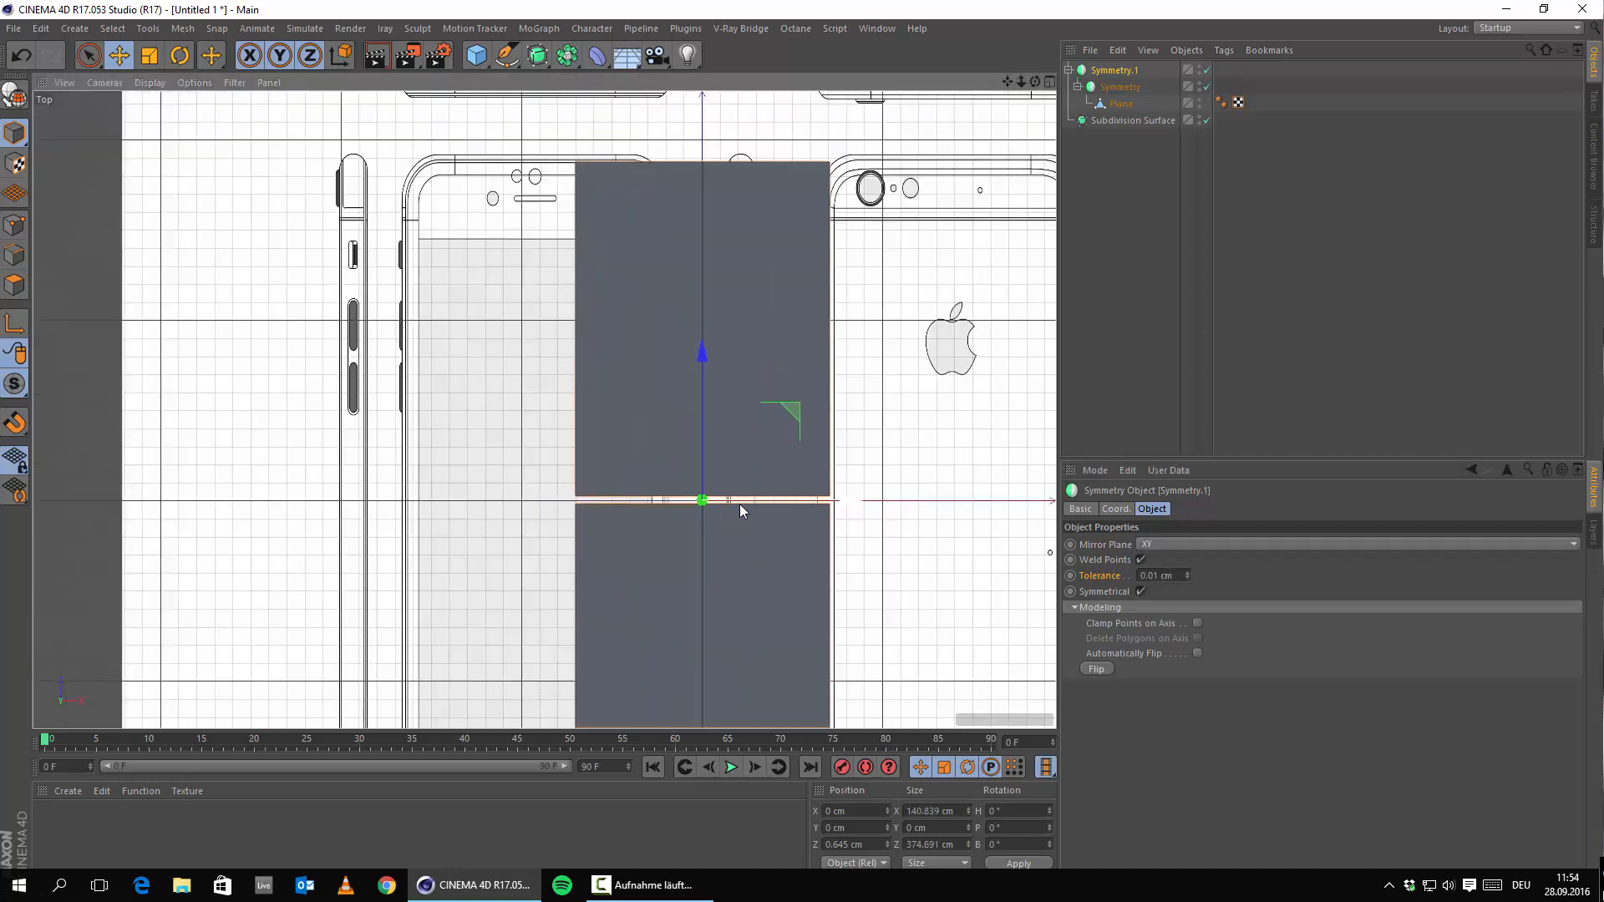
scroll(740, 455, up, 3)
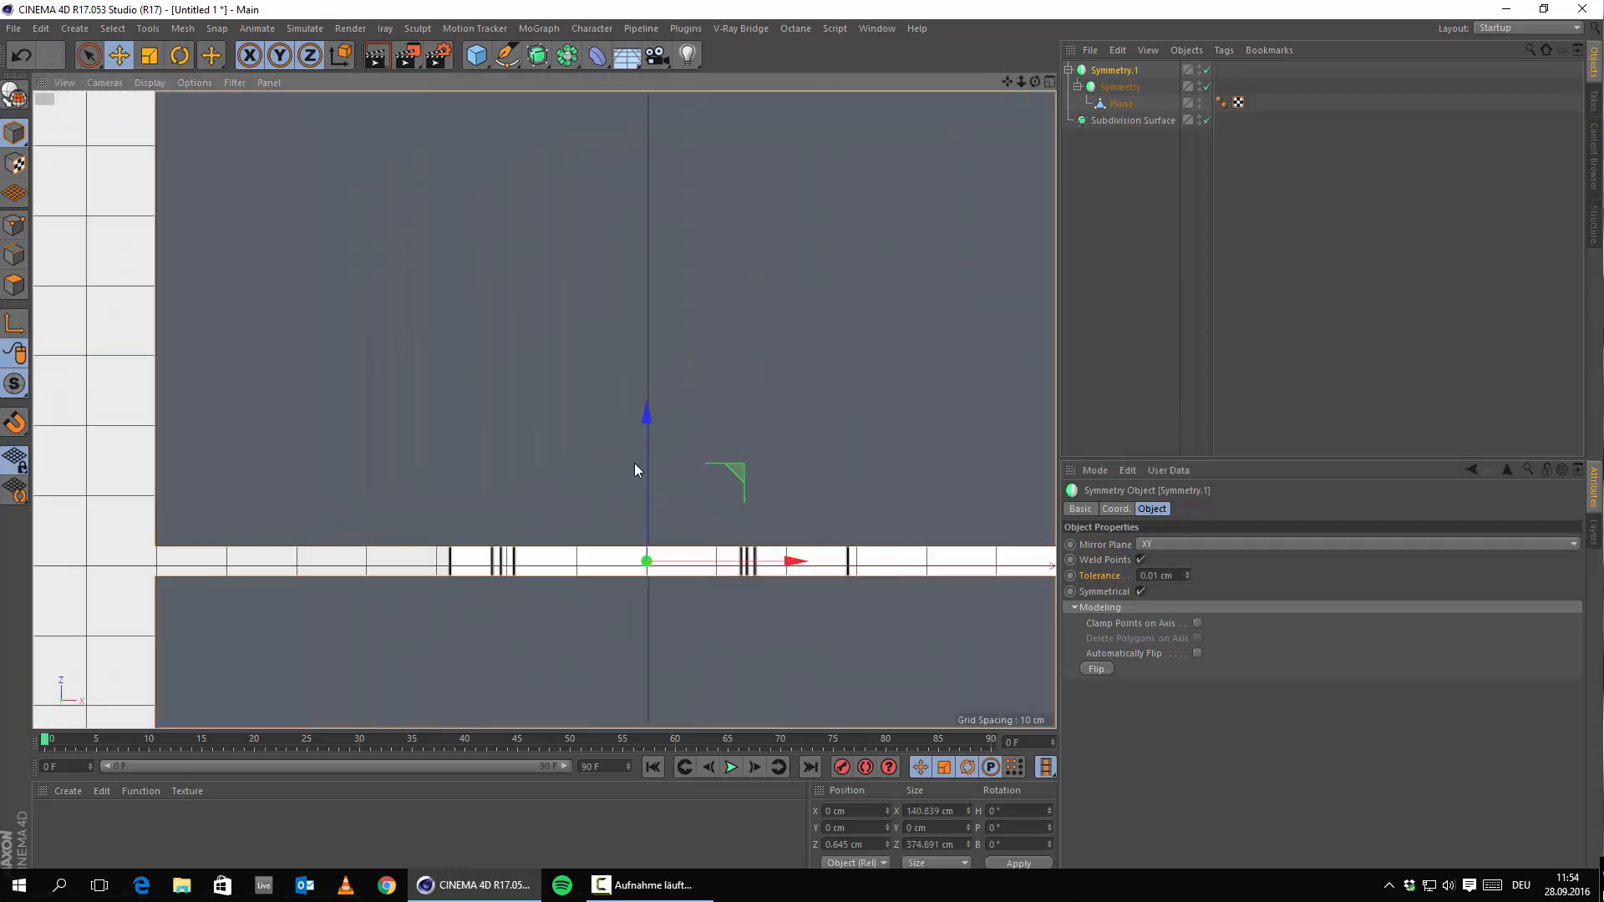
drag(651, 458, 661, 424)
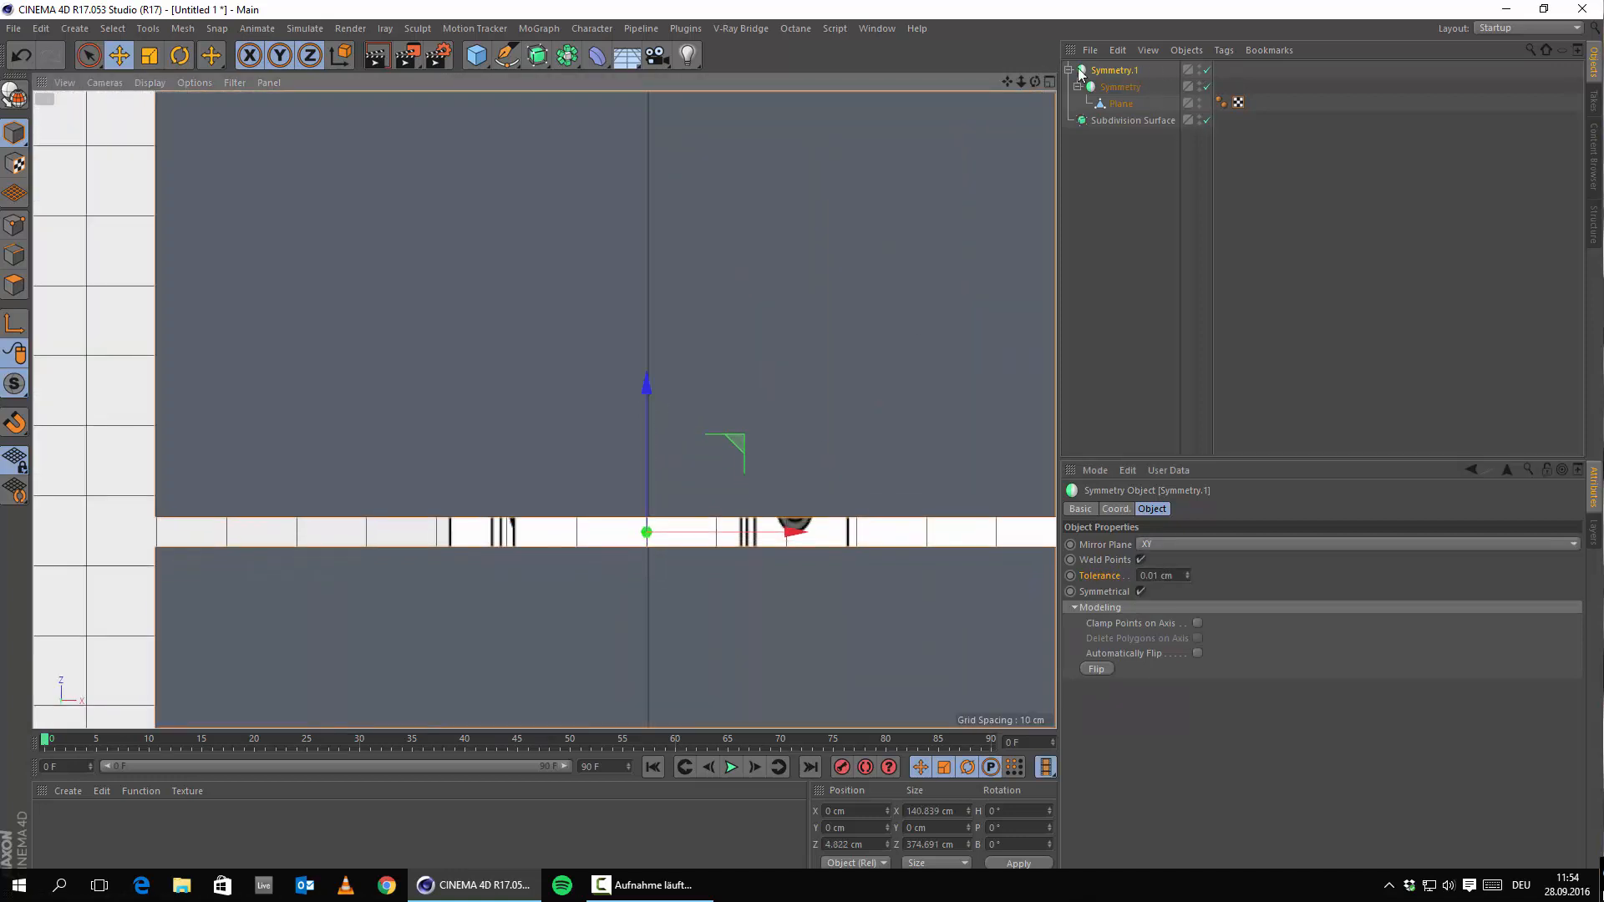
Step: Move the Plane along Z to about 0.09 cm, close to the XY mirror axis
click(1121, 103)
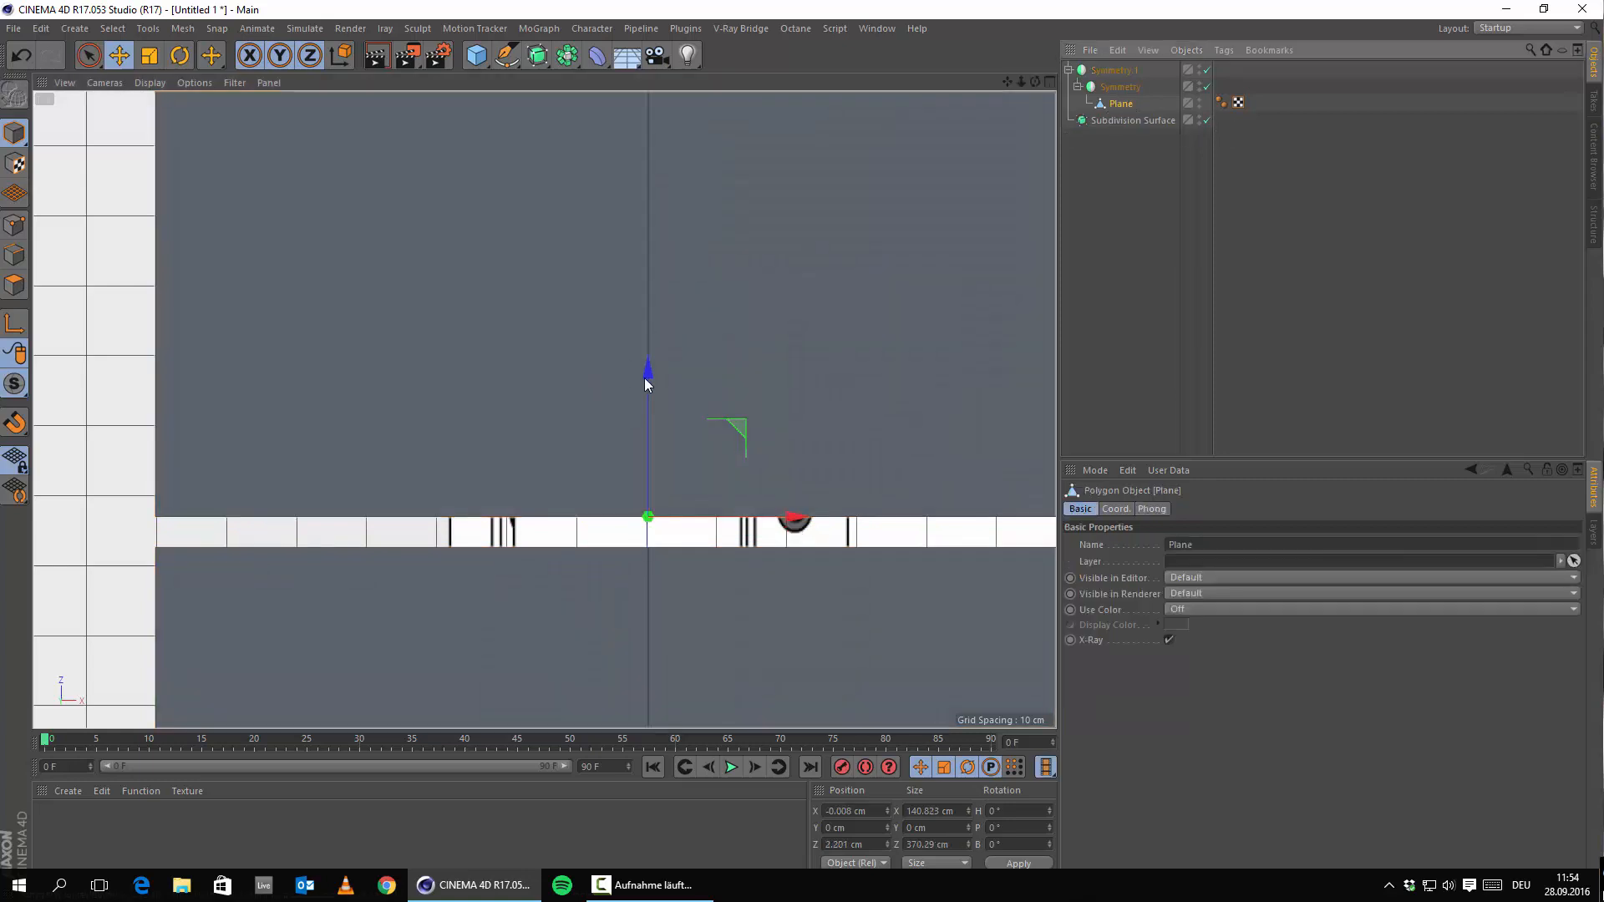
drag(646, 378, 646, 386)
alt+middle_drag(662, 558, 934, 351)
scroll(934, 351, up, 5)
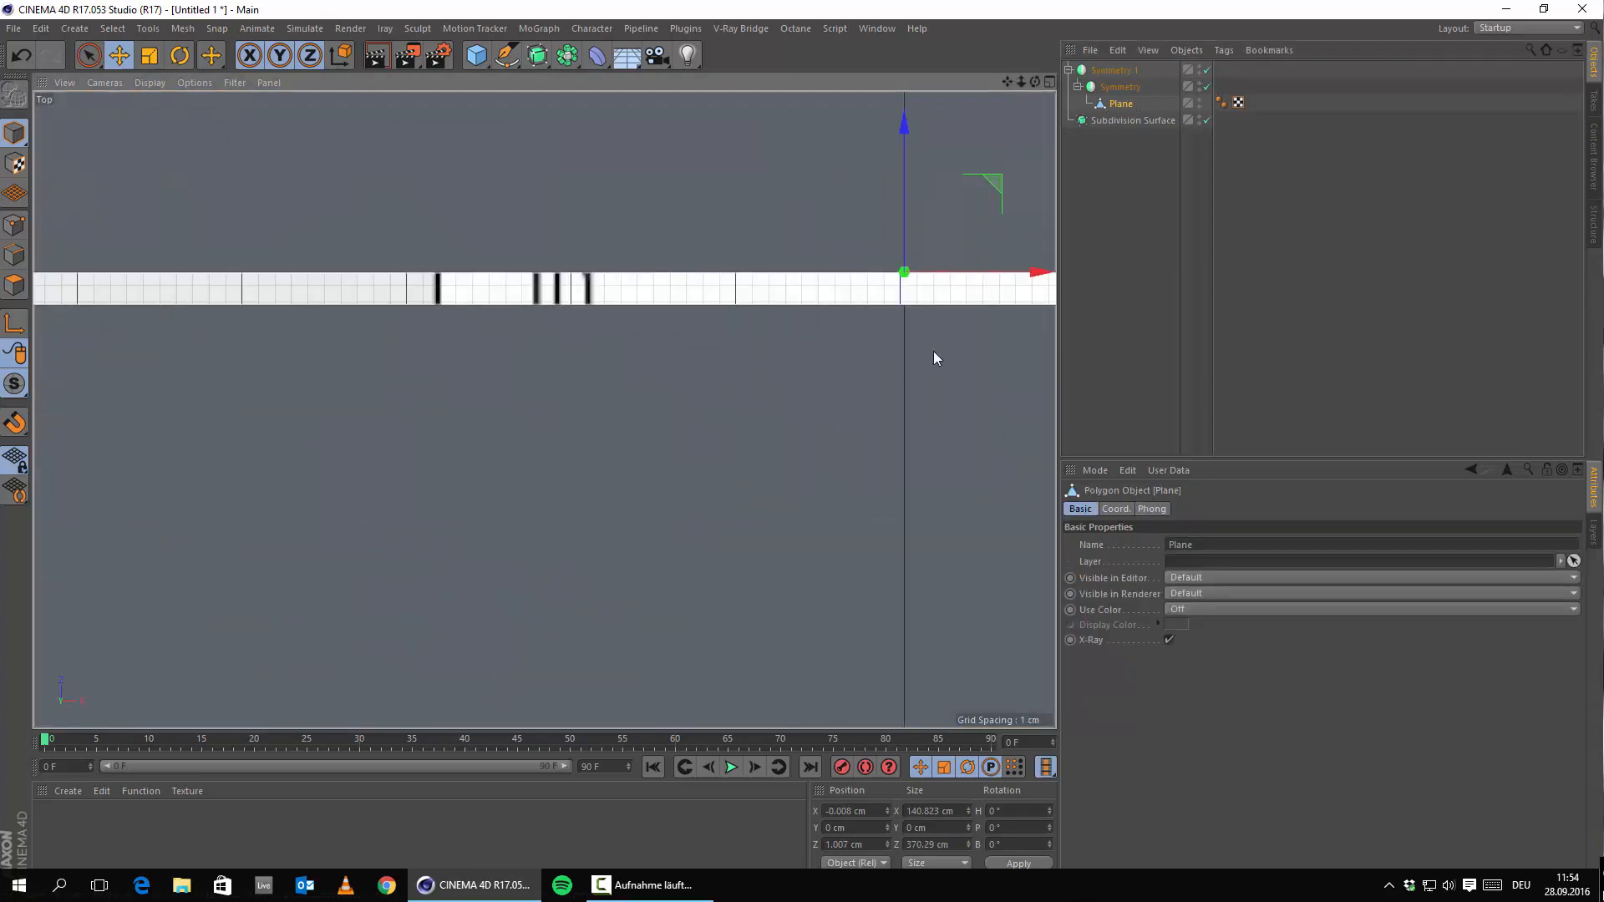
alt+middle_drag(840, 371, 660, 553)
alt+right_drag(695, 509, 726, 415)
alt+middle_drag(726, 415, 683, 583)
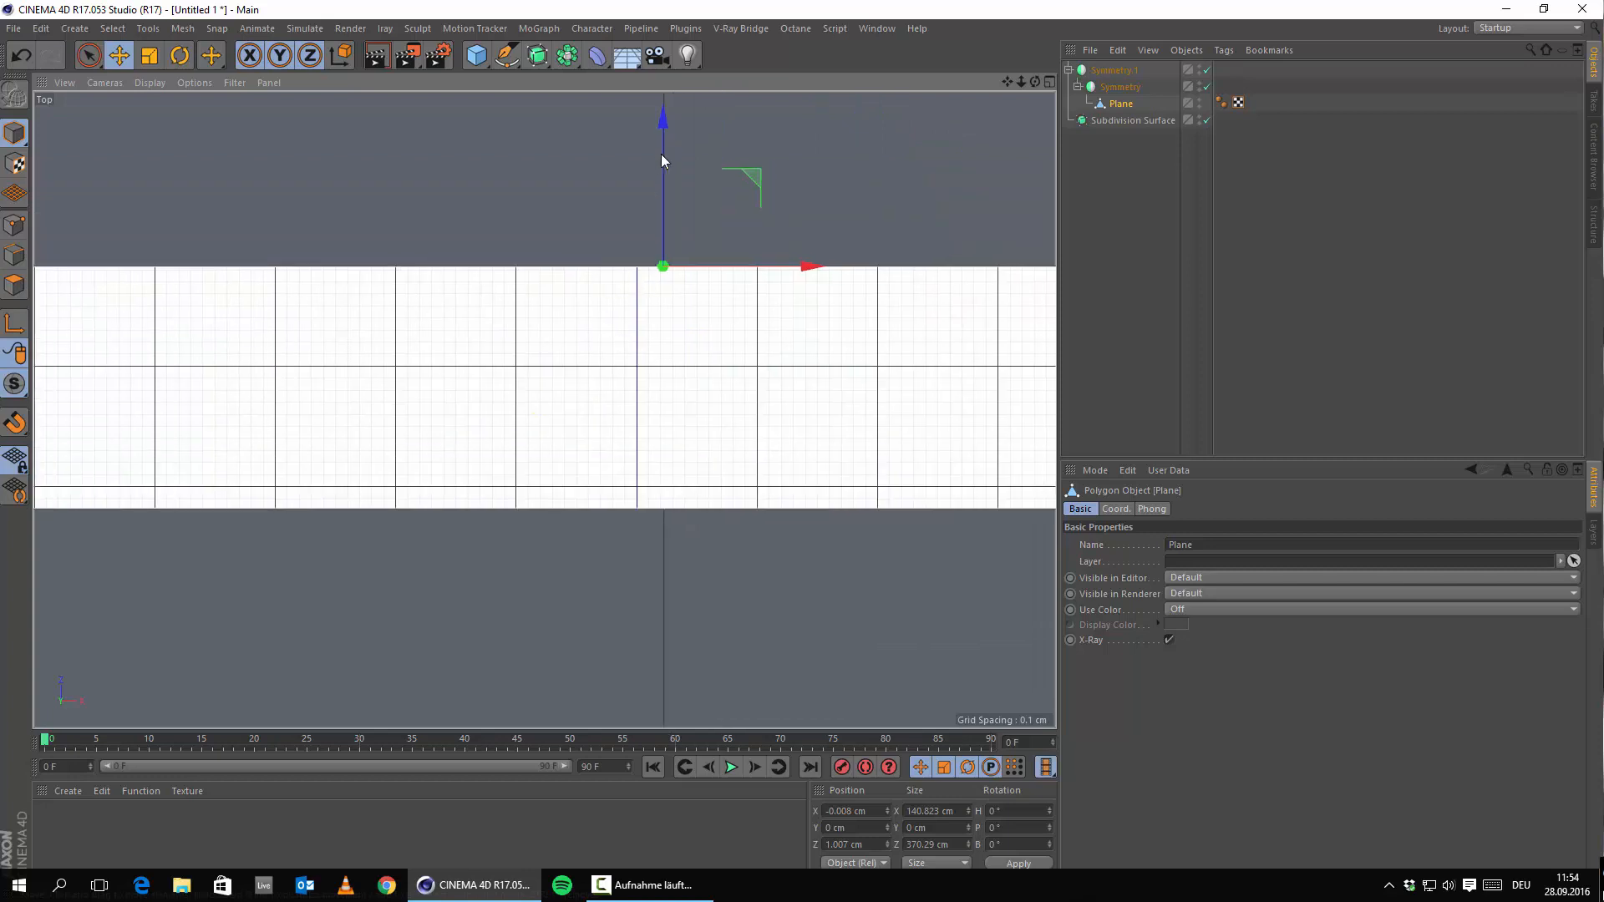
drag(663, 130, 642, 232)
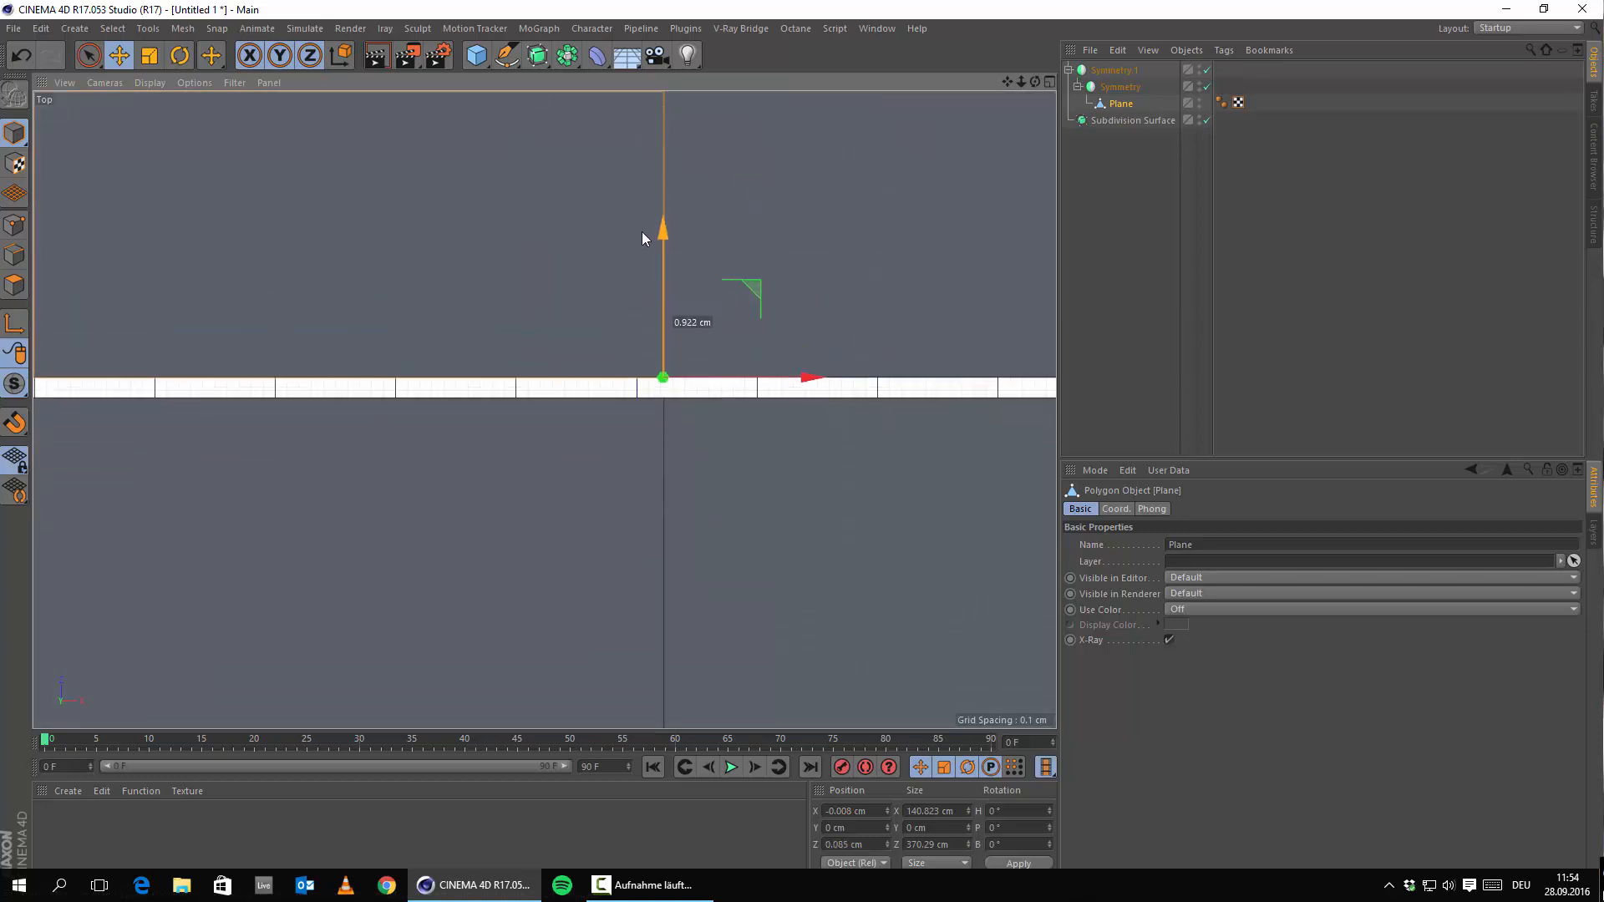
Step: Fine-tune the Plane's Z position to about 0.01 cm so the upper and lower halves weld together
scroll(665, 399, up, 2)
alt+right_drag(665, 399, 715, 221)
alt+middle_drag(717, 218, 658, 317)
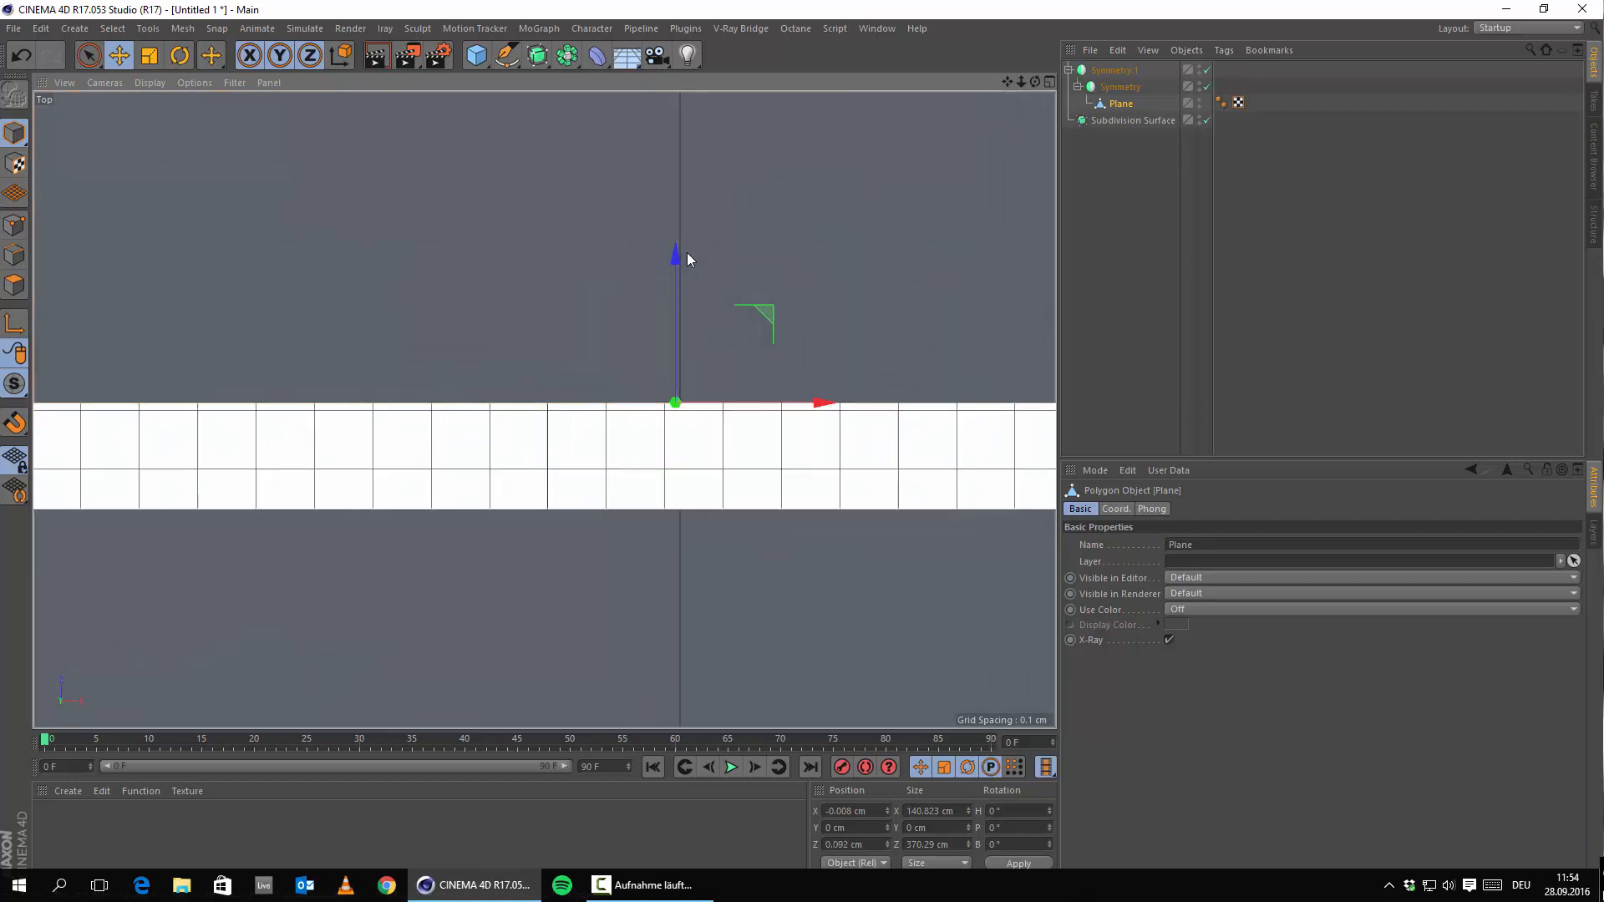
drag(670, 264, 656, 308)
scroll(744, 437, up, 4)
scroll(585, 460, up, 3)
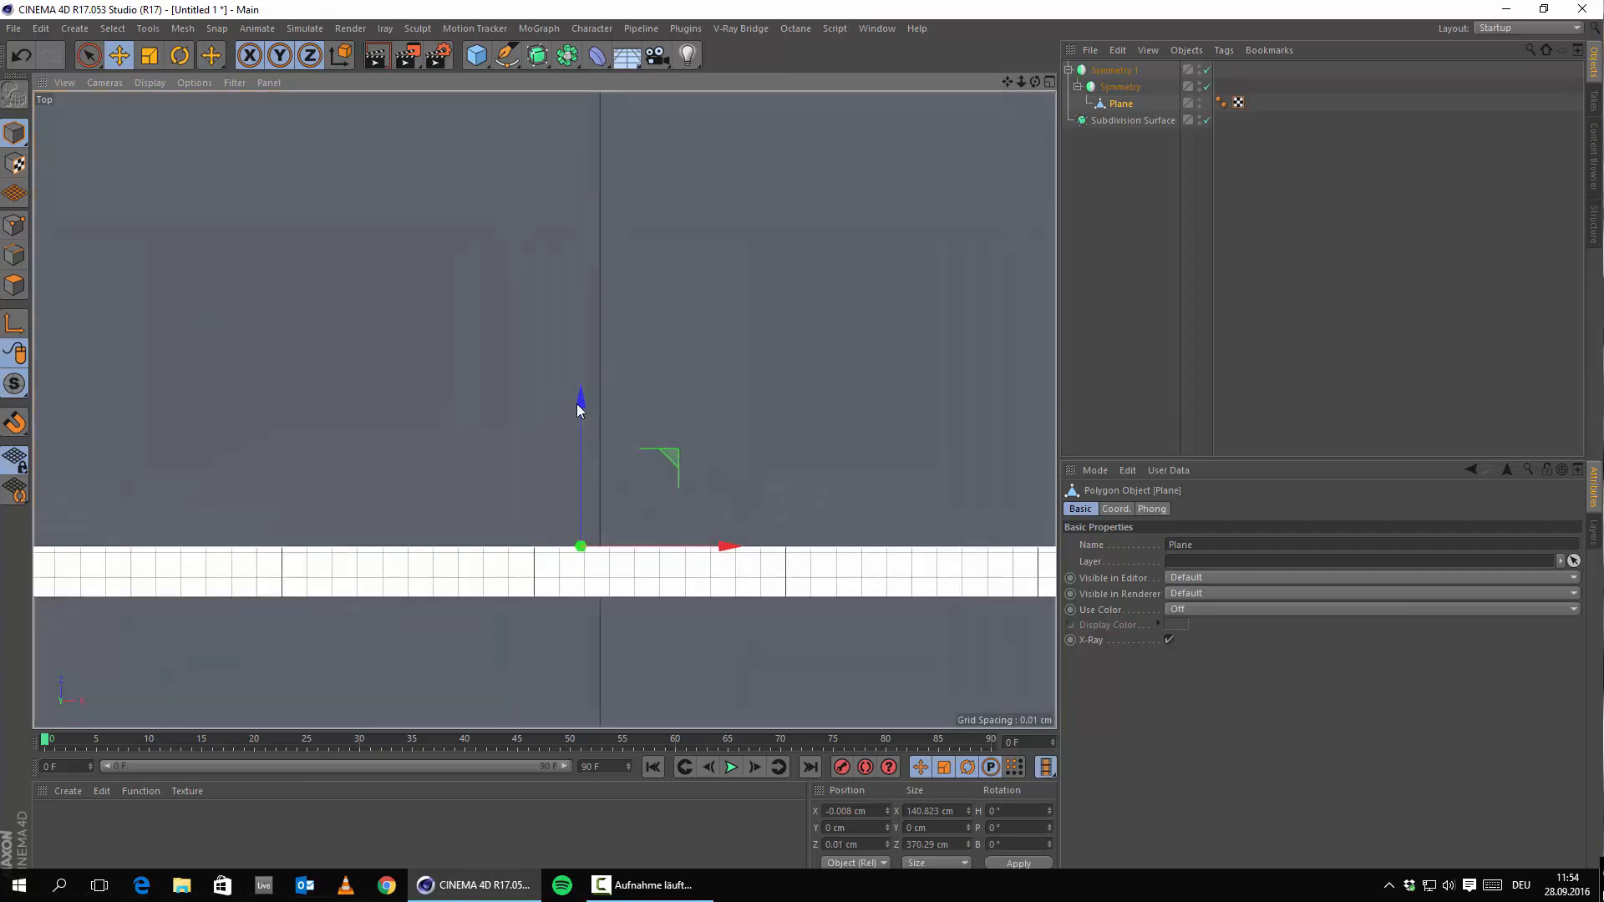
drag(581, 401, 578, 401)
click(21, 56)
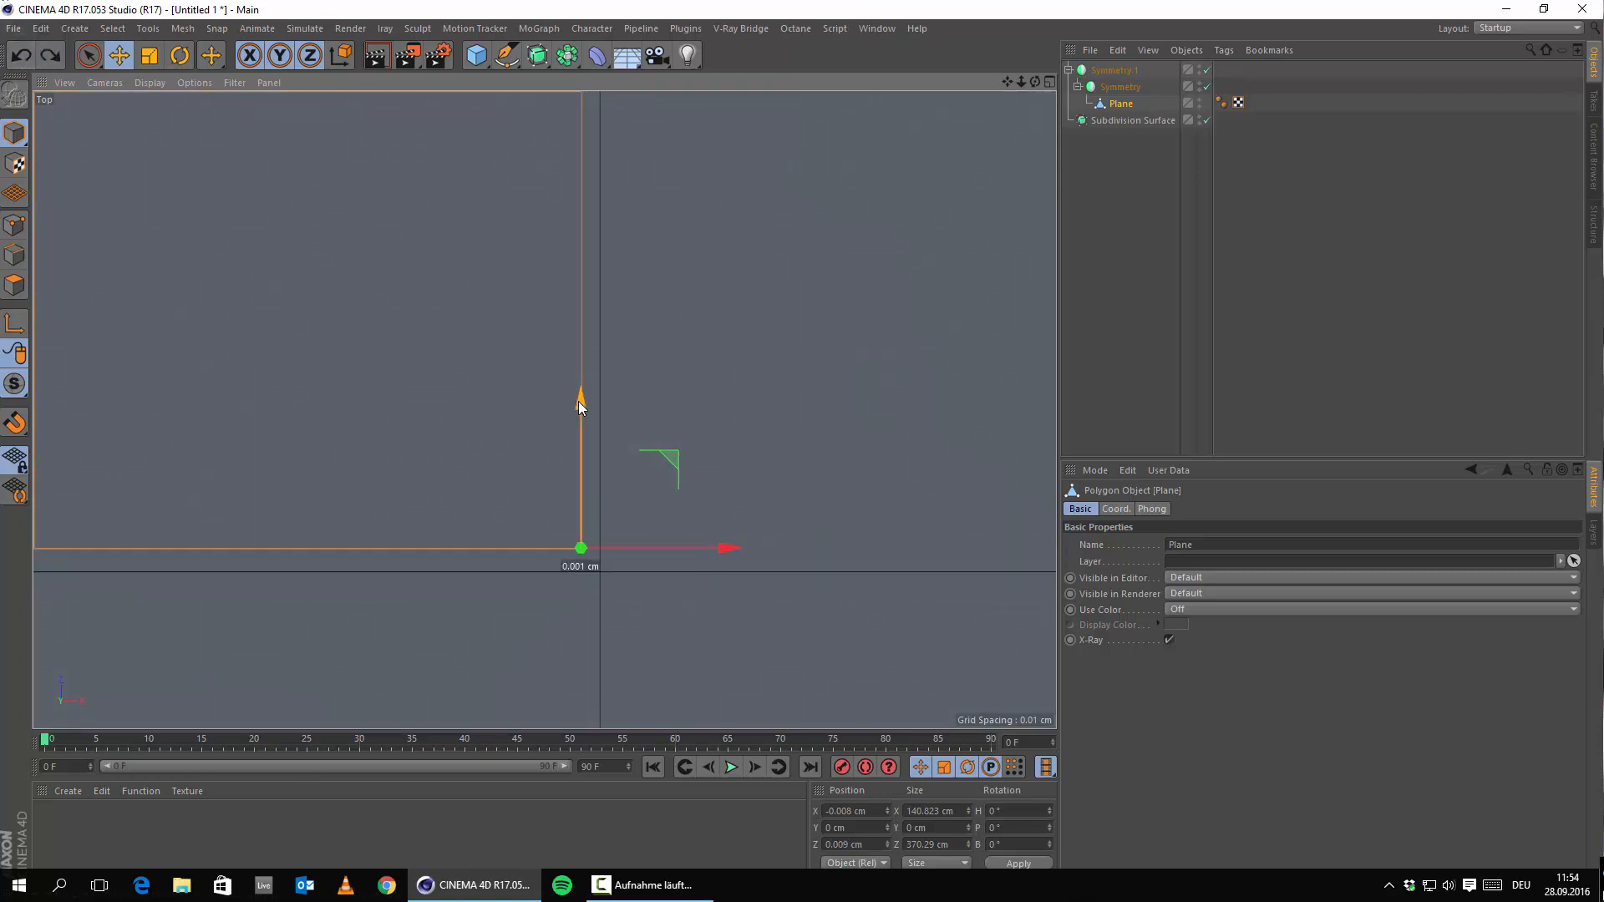
click(21, 56)
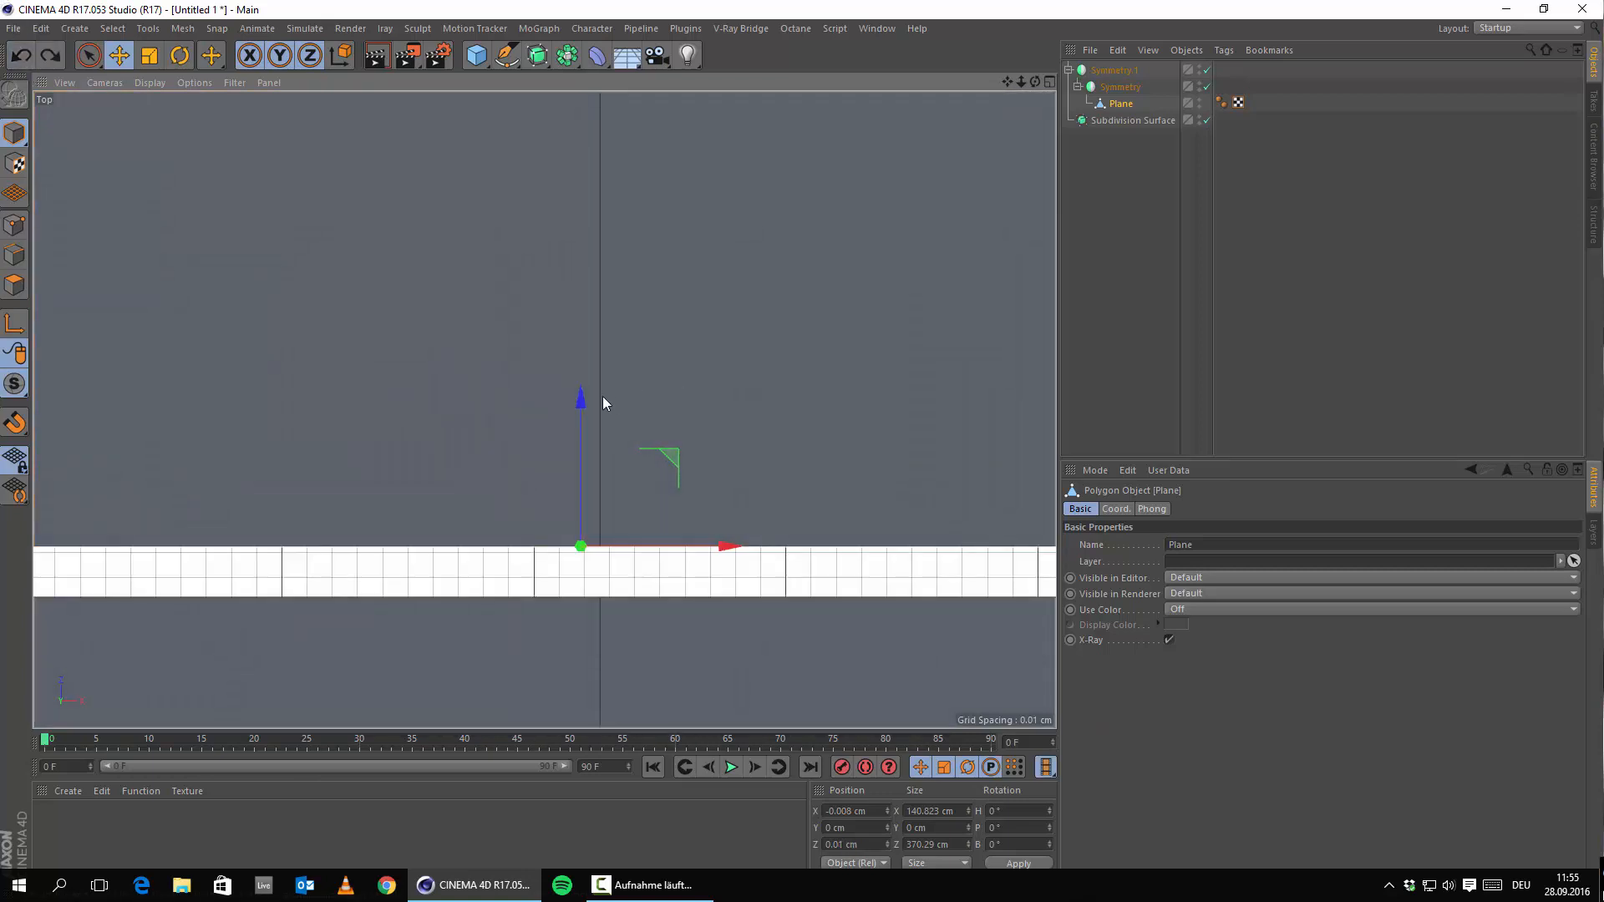
drag(583, 399, 592, 394)
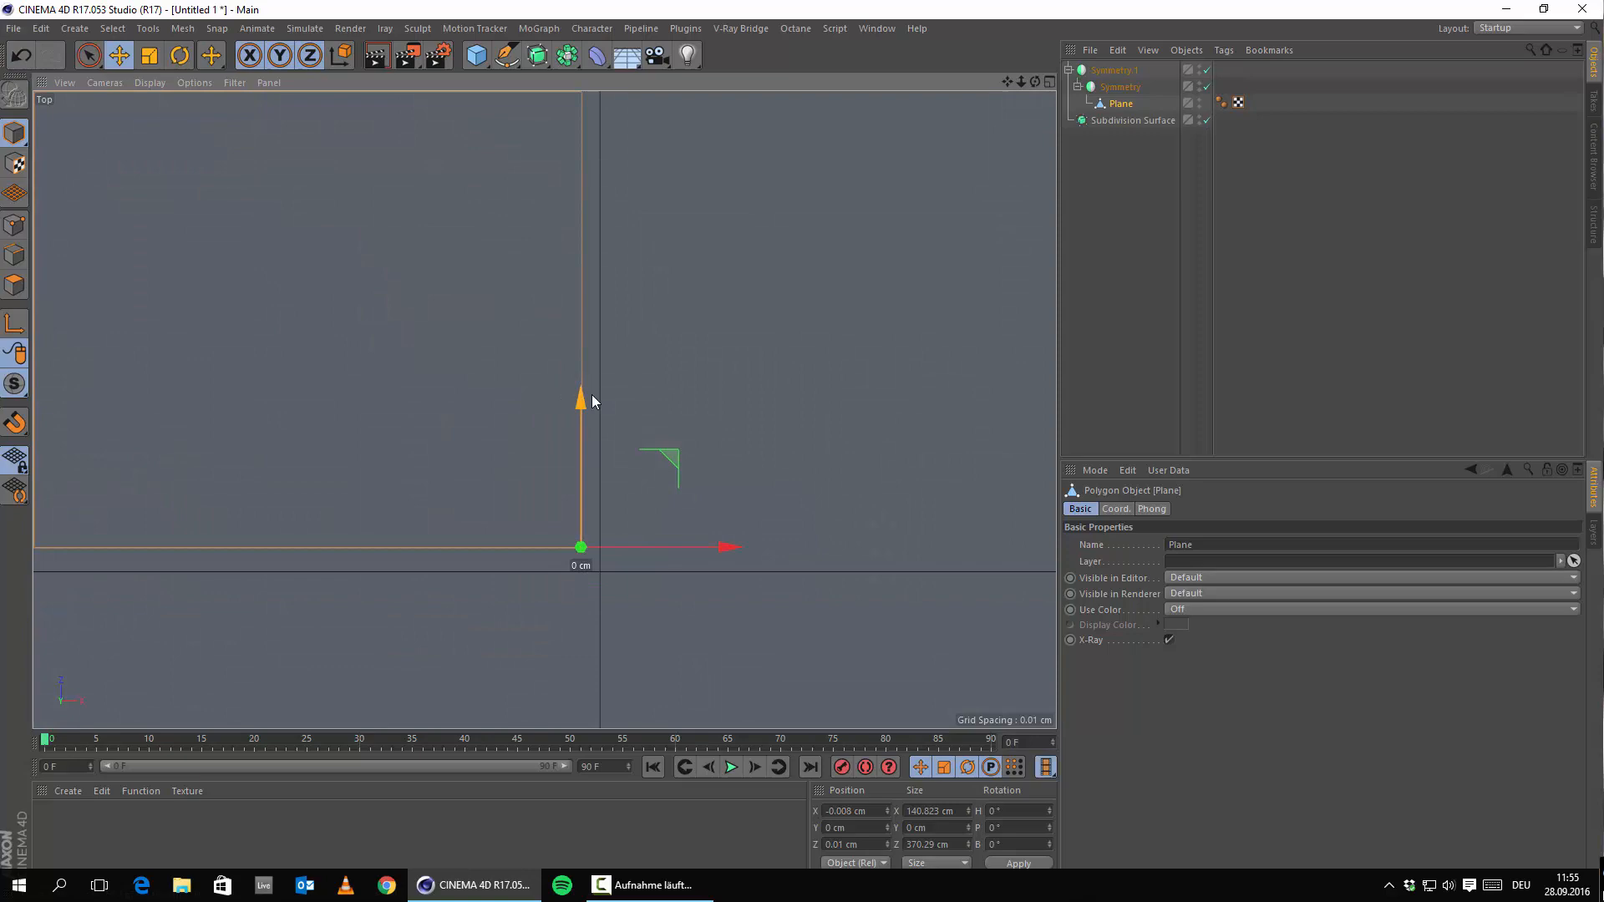
Step: Enable X-Ray on the outer Symmetry object so the blueprint shows through the mirrored plane
click(1133, 286)
click(1108, 68)
scroll(734, 361, down, 10)
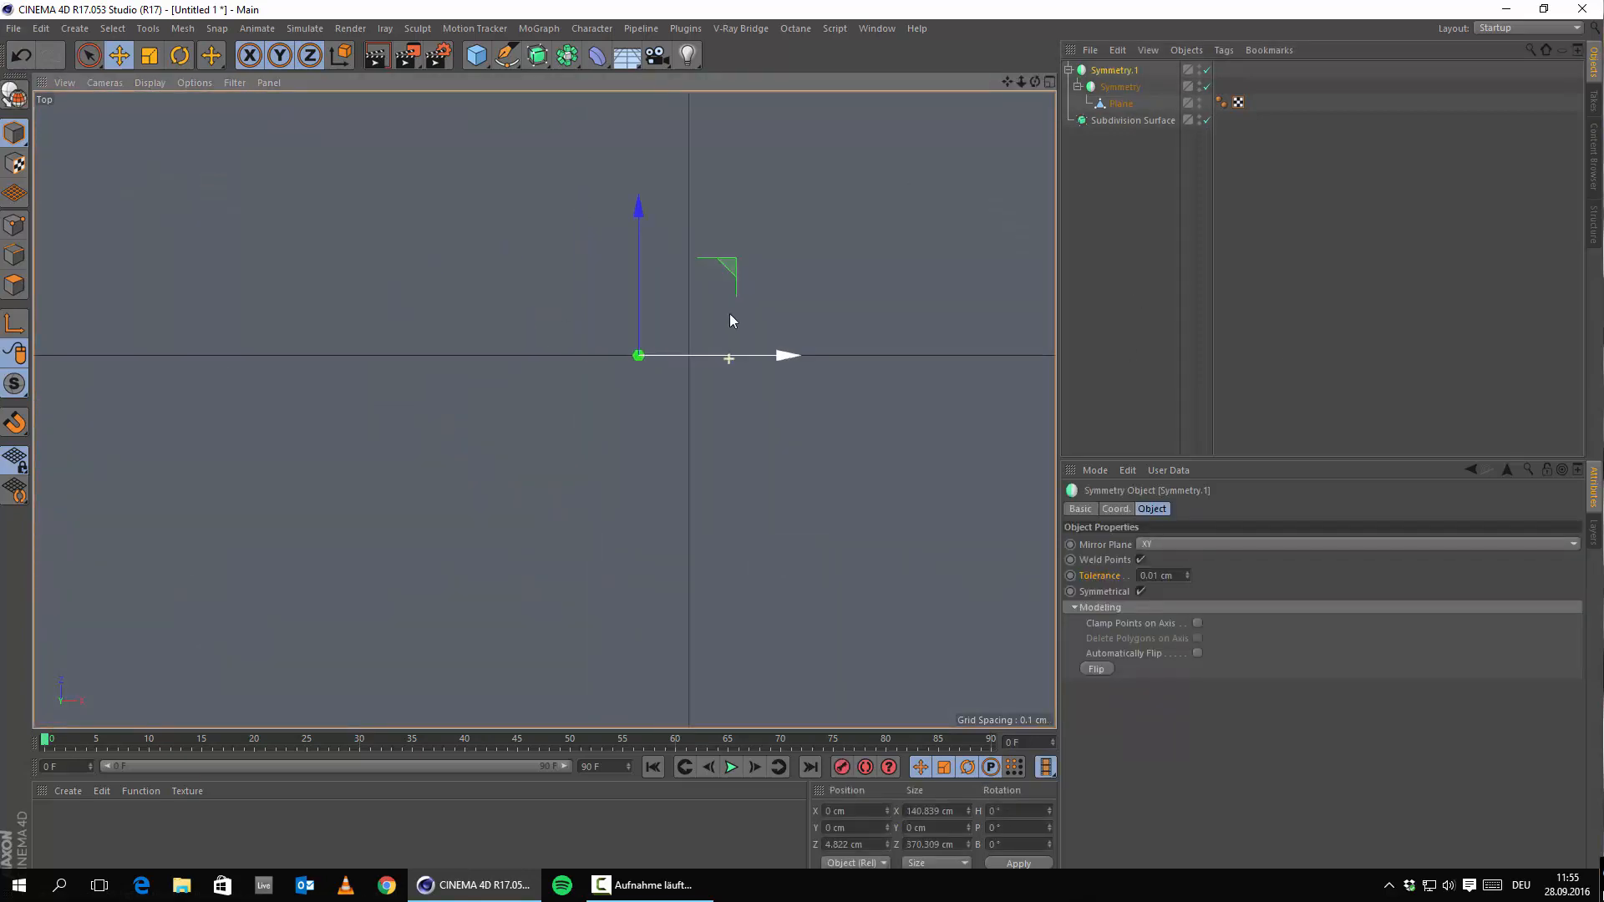
scroll(794, 351, down, 6)
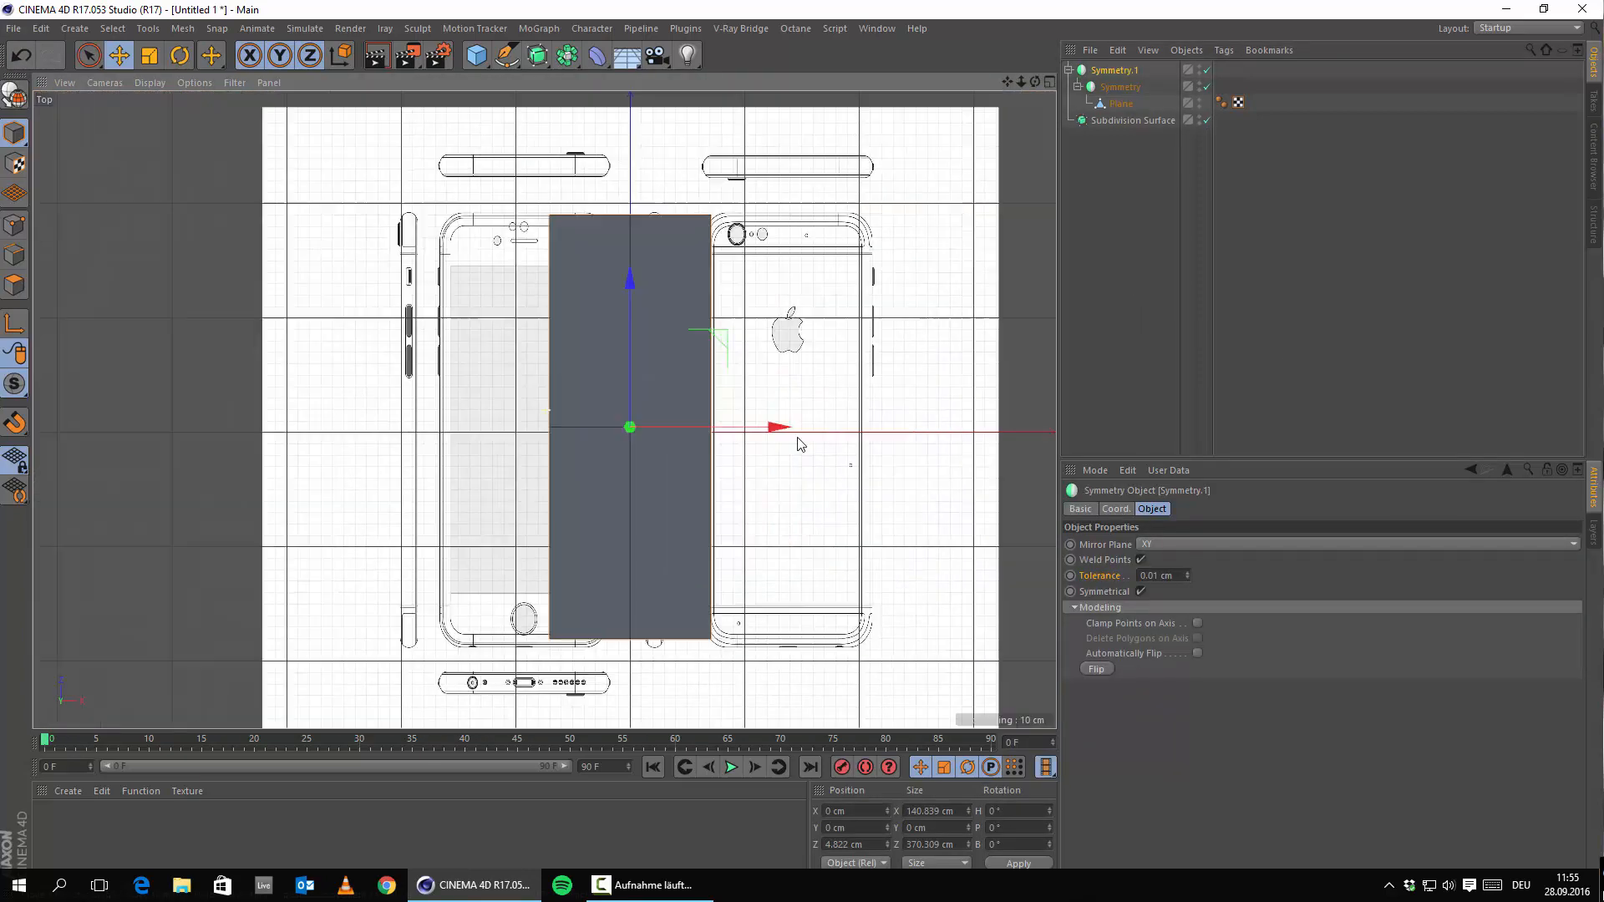
click(1080, 508)
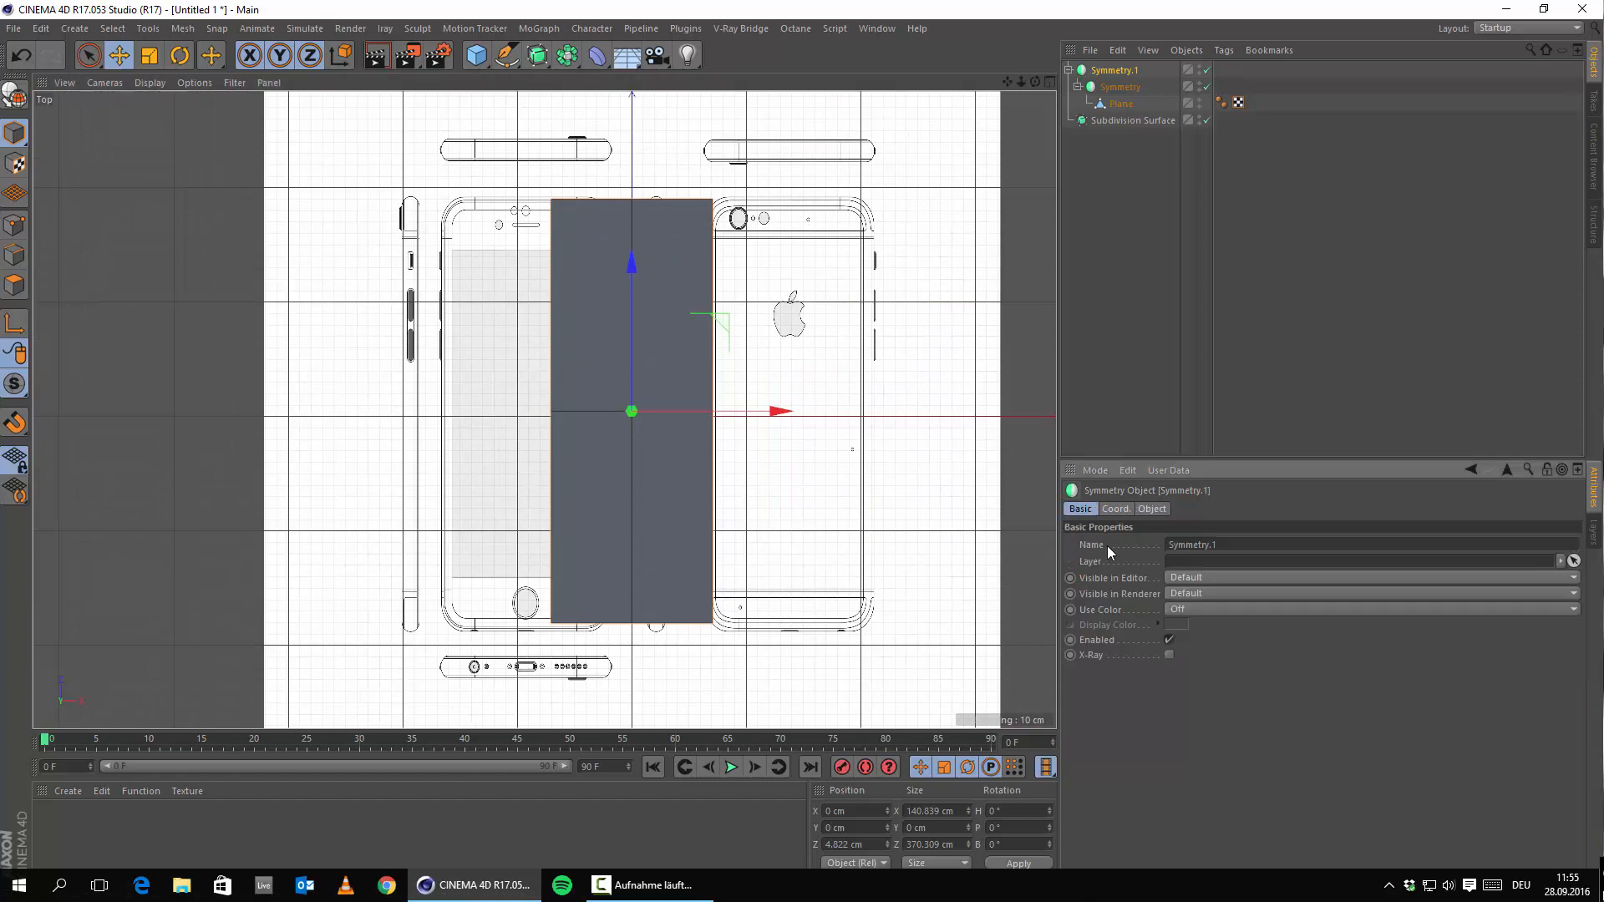
click(1169, 655)
Step: Move the outer Symmetry object along X to about -92.7 cm, over the blueprint's front view
scroll(818, 372, up, 5)
scroll(855, 458, down, 5)
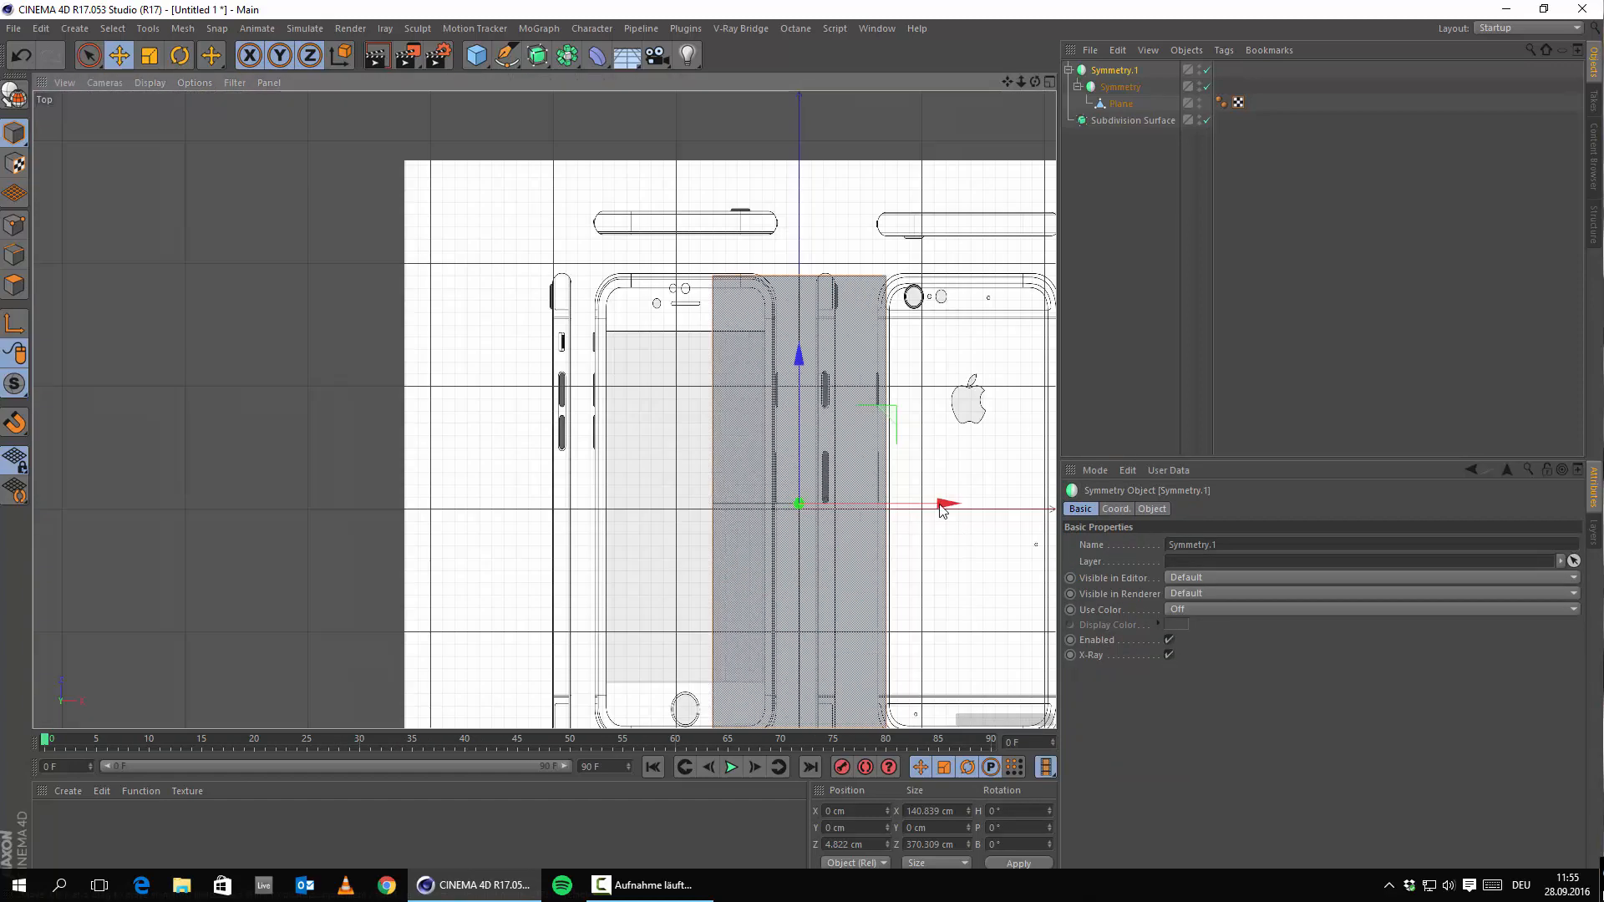
drag(942, 508, 828, 505)
scroll(649, 505, up, 8)
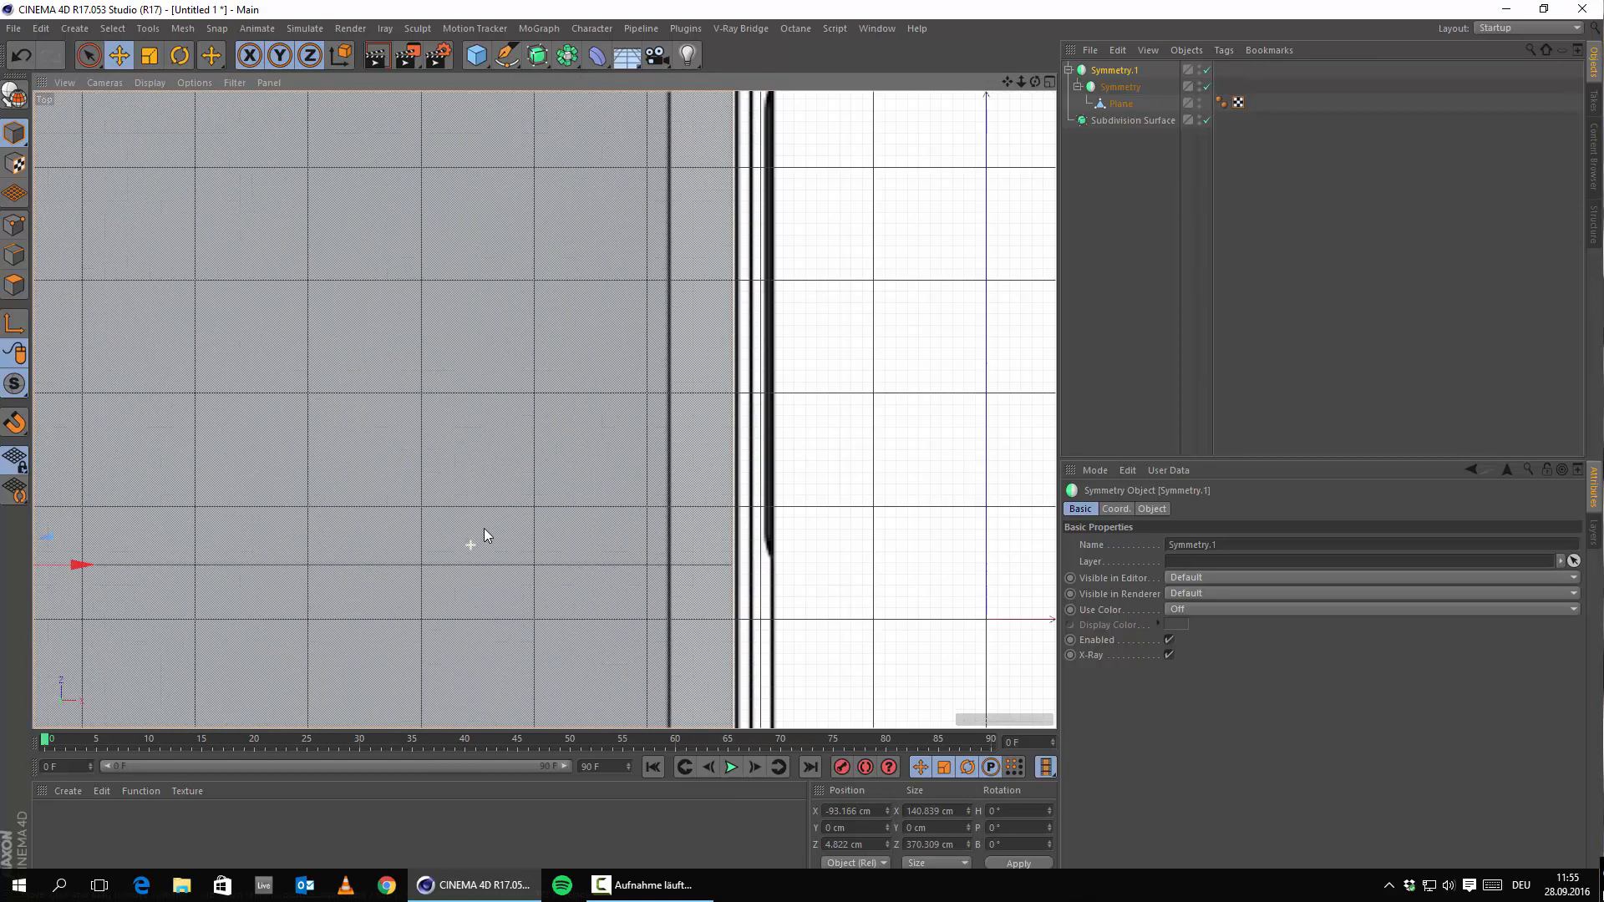
scroll(484, 534, down, 3)
mouse_move(287, 544)
mouse_down()
mouse_move(264, 552)
mouse_move(287, 557)
mouse_up()
alt+middle_drag(350, 461, 953, 337)
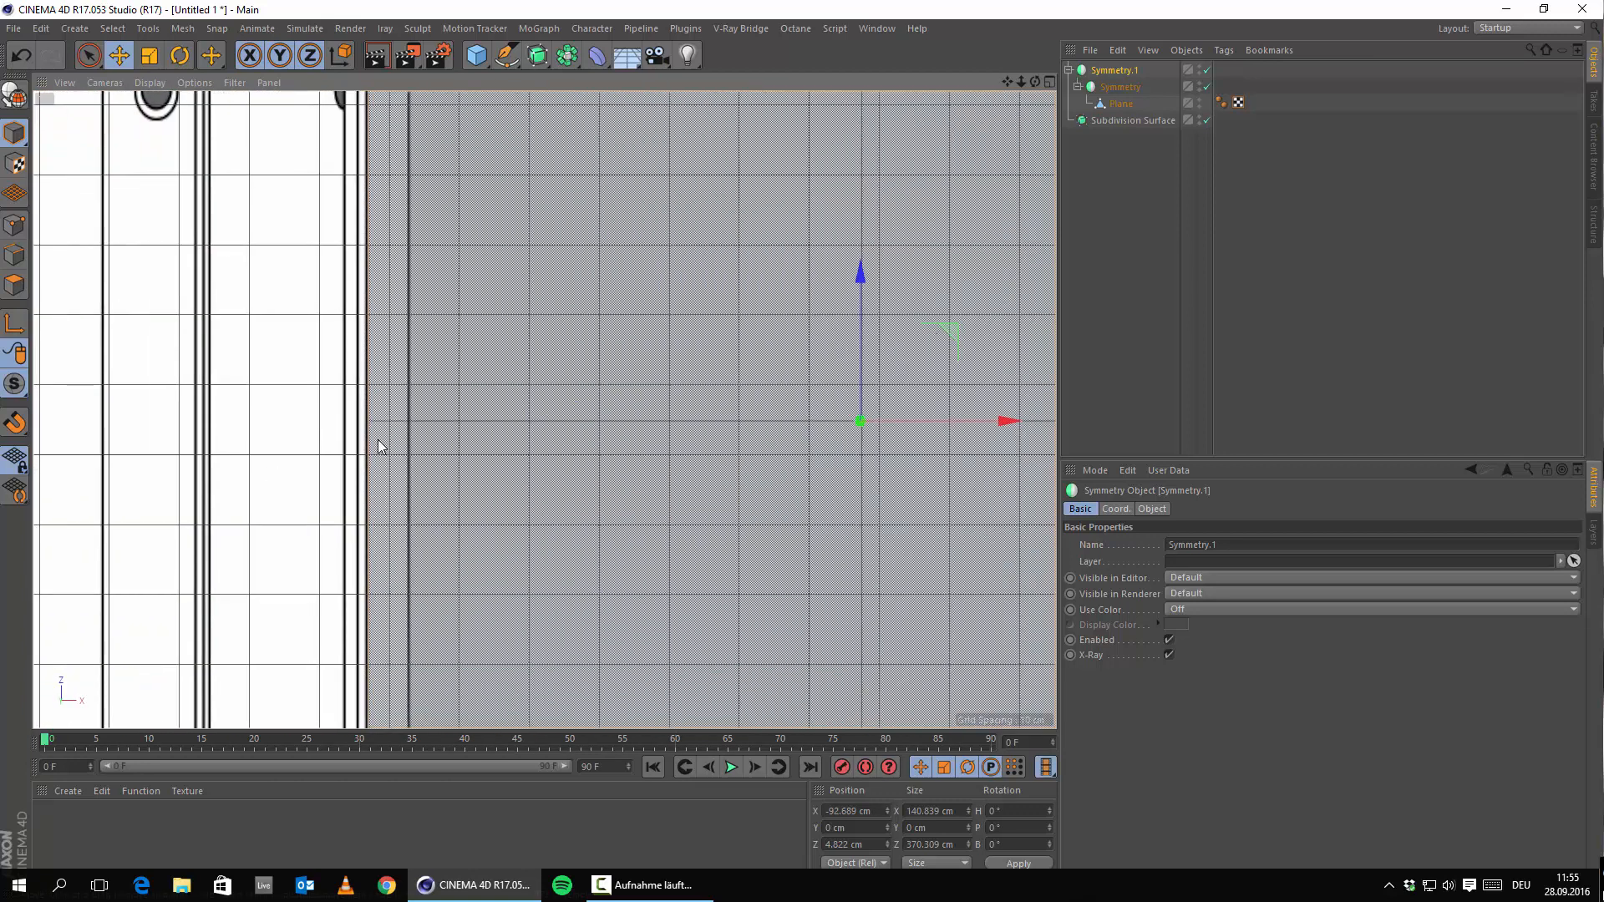
Step: Compare the mirrored plane with the phone's upper and lower edges and move the outer Symmetry along Z to about 2.3 cm
alt+middle_drag(630, 267, 383, 844)
scroll(630, 267, down, 7)
alt+middle_drag(491, 427, 402, 694)
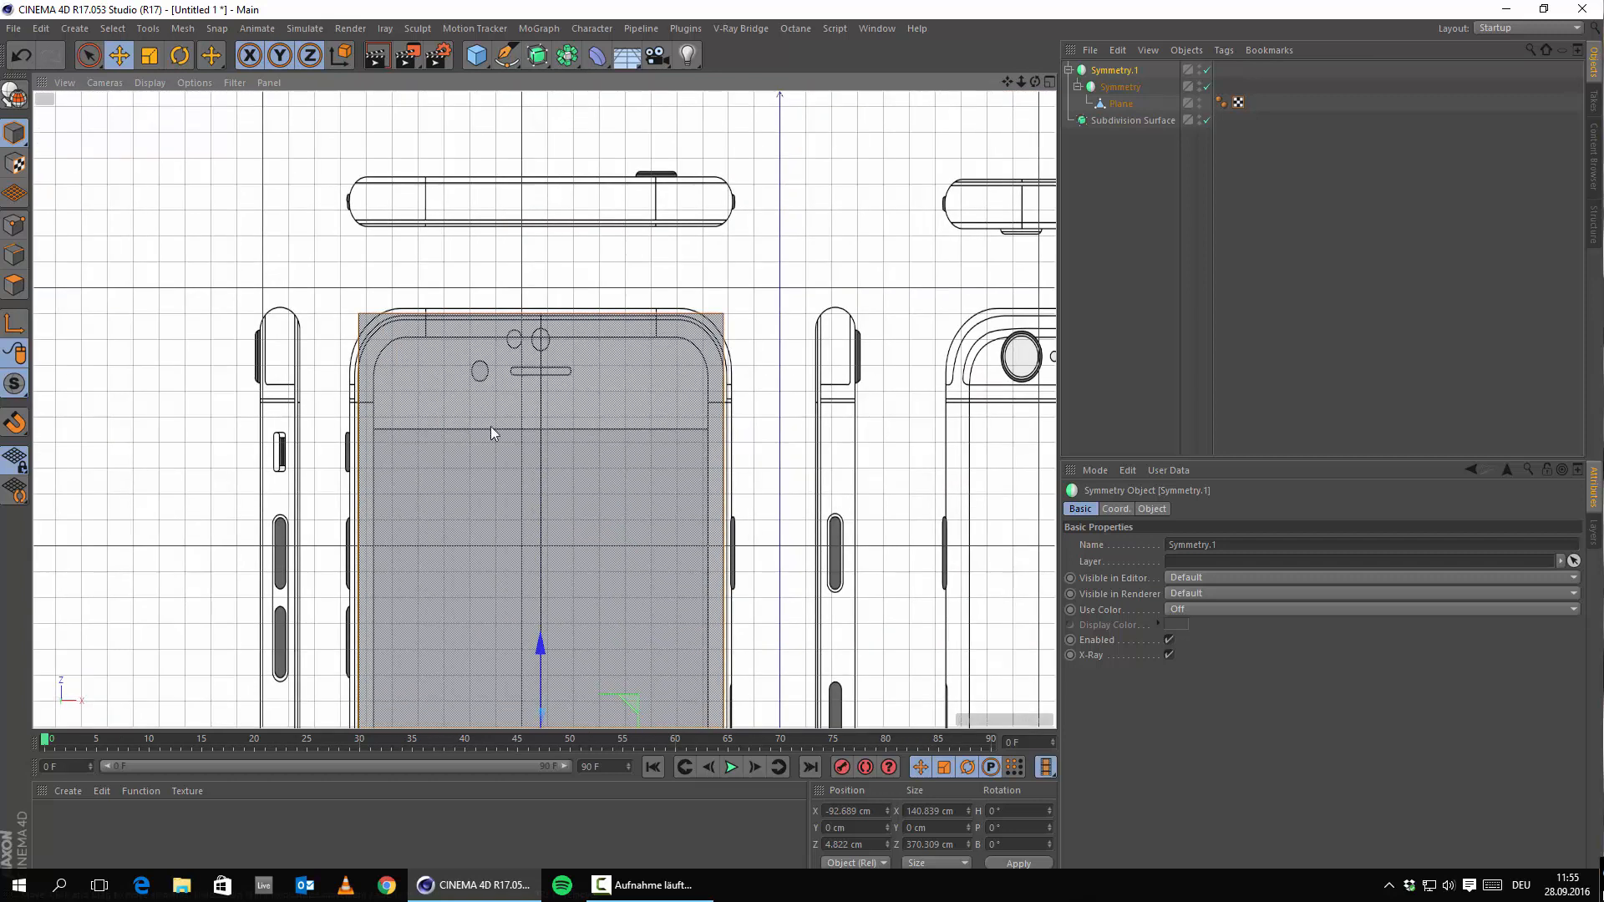
scroll(491, 432, up, 4)
scroll(524, 429, down, 1)
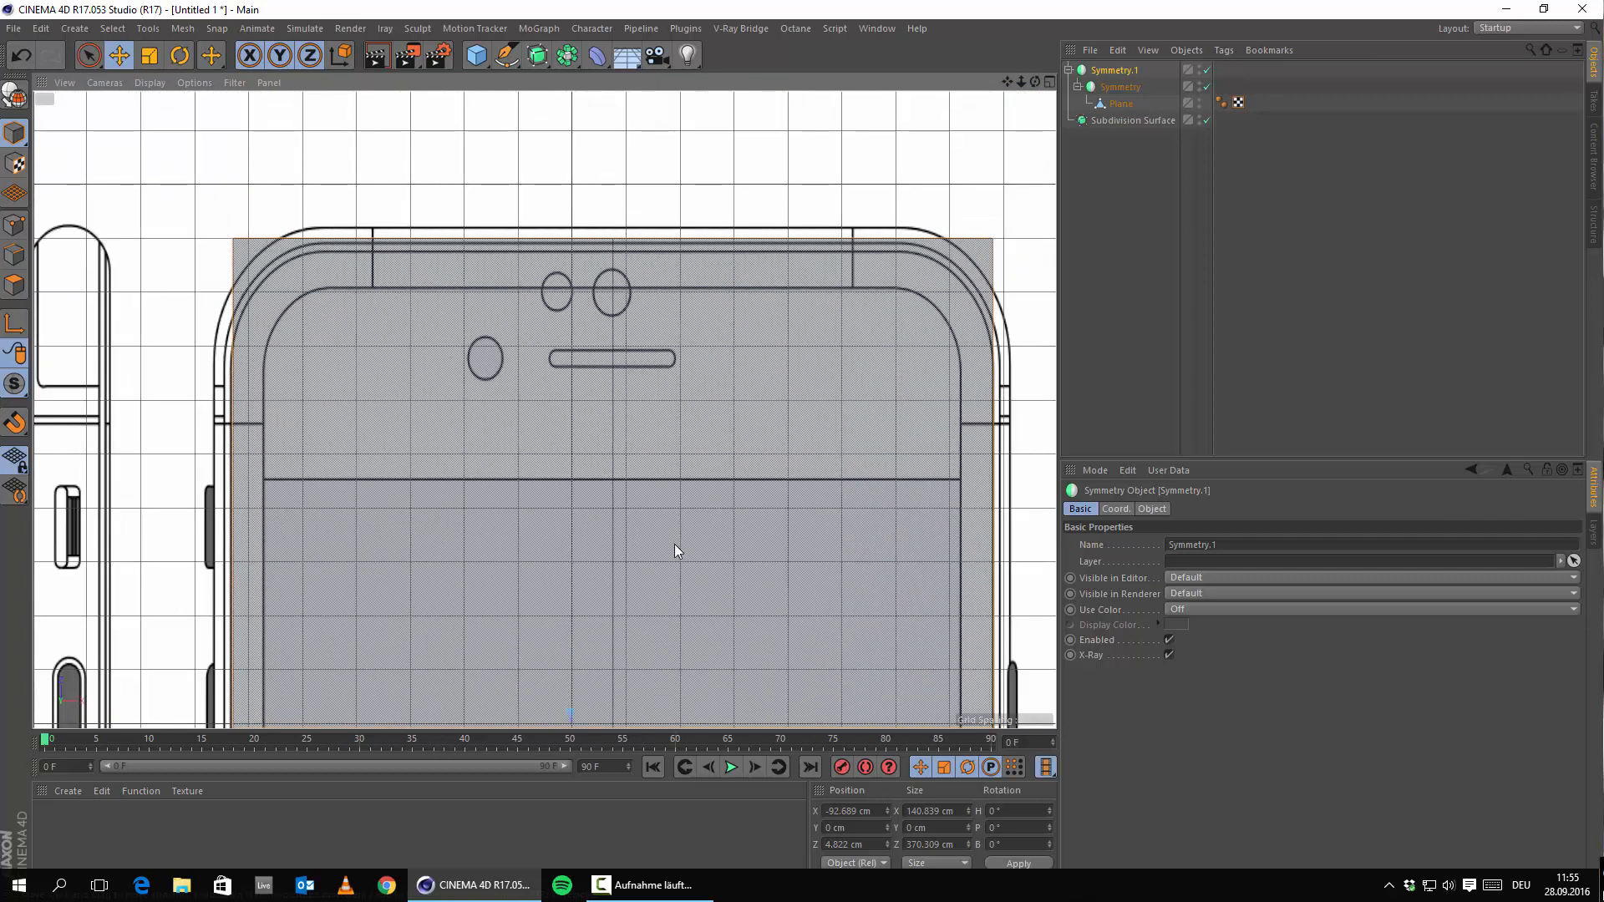
alt+middle_drag(674, 539, 619, 293)
alt+middle_drag(605, 385, 681, 90)
alt+middle_drag(619, 619, 682, 91)
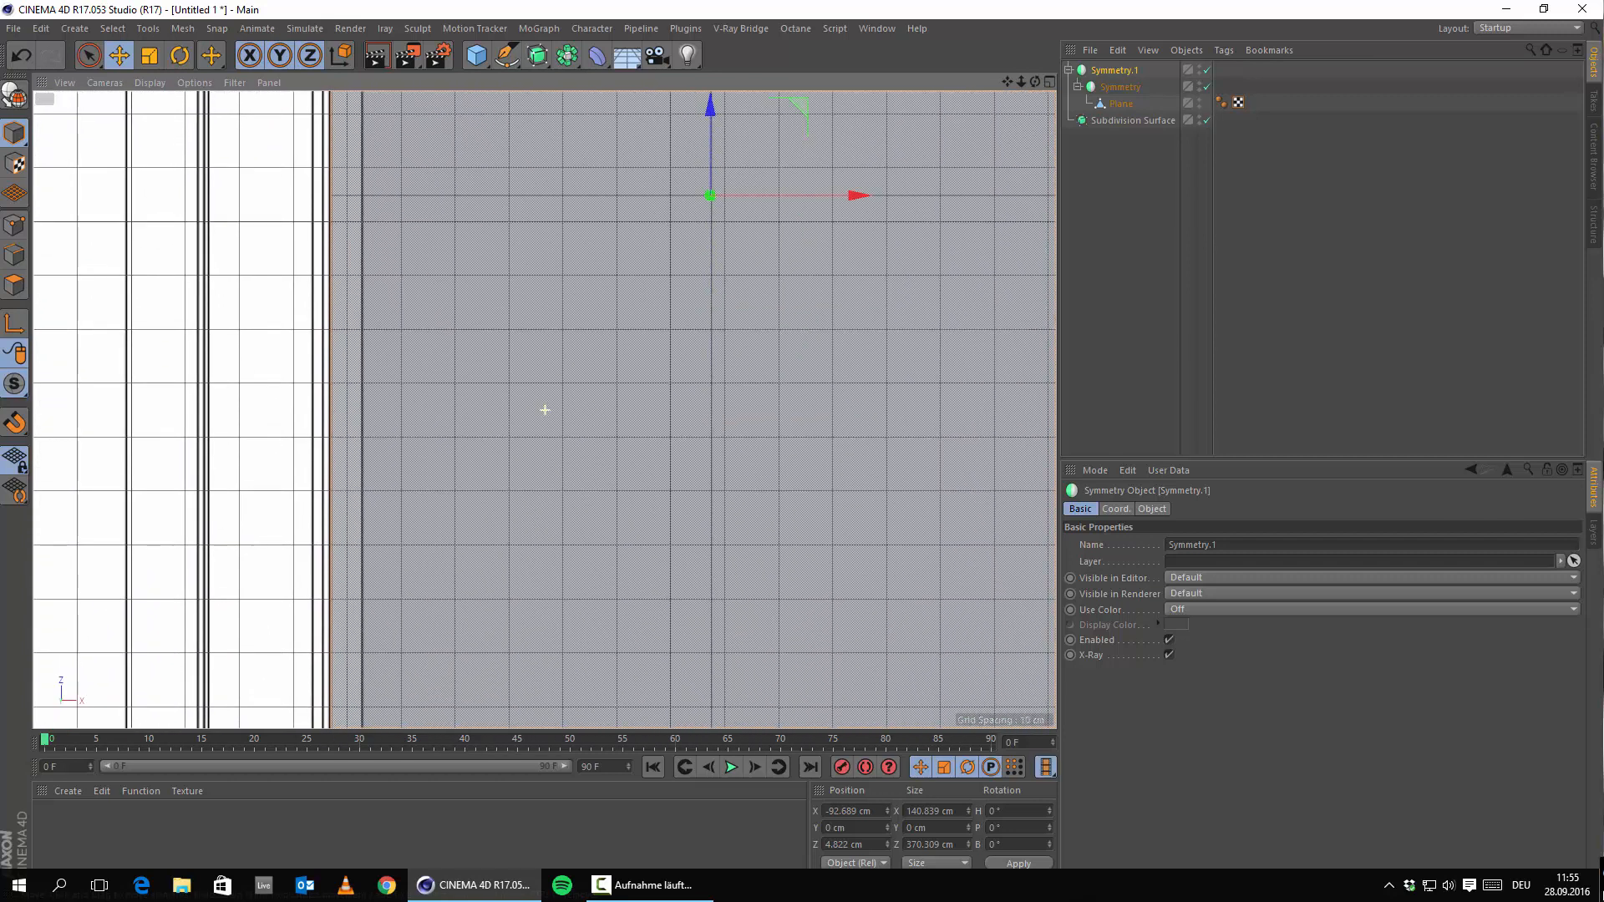
alt+middle_drag(633, 535, 623, 204)
scroll(614, 618, down, 3)
alt+middle_drag(705, 576, 656, 439)
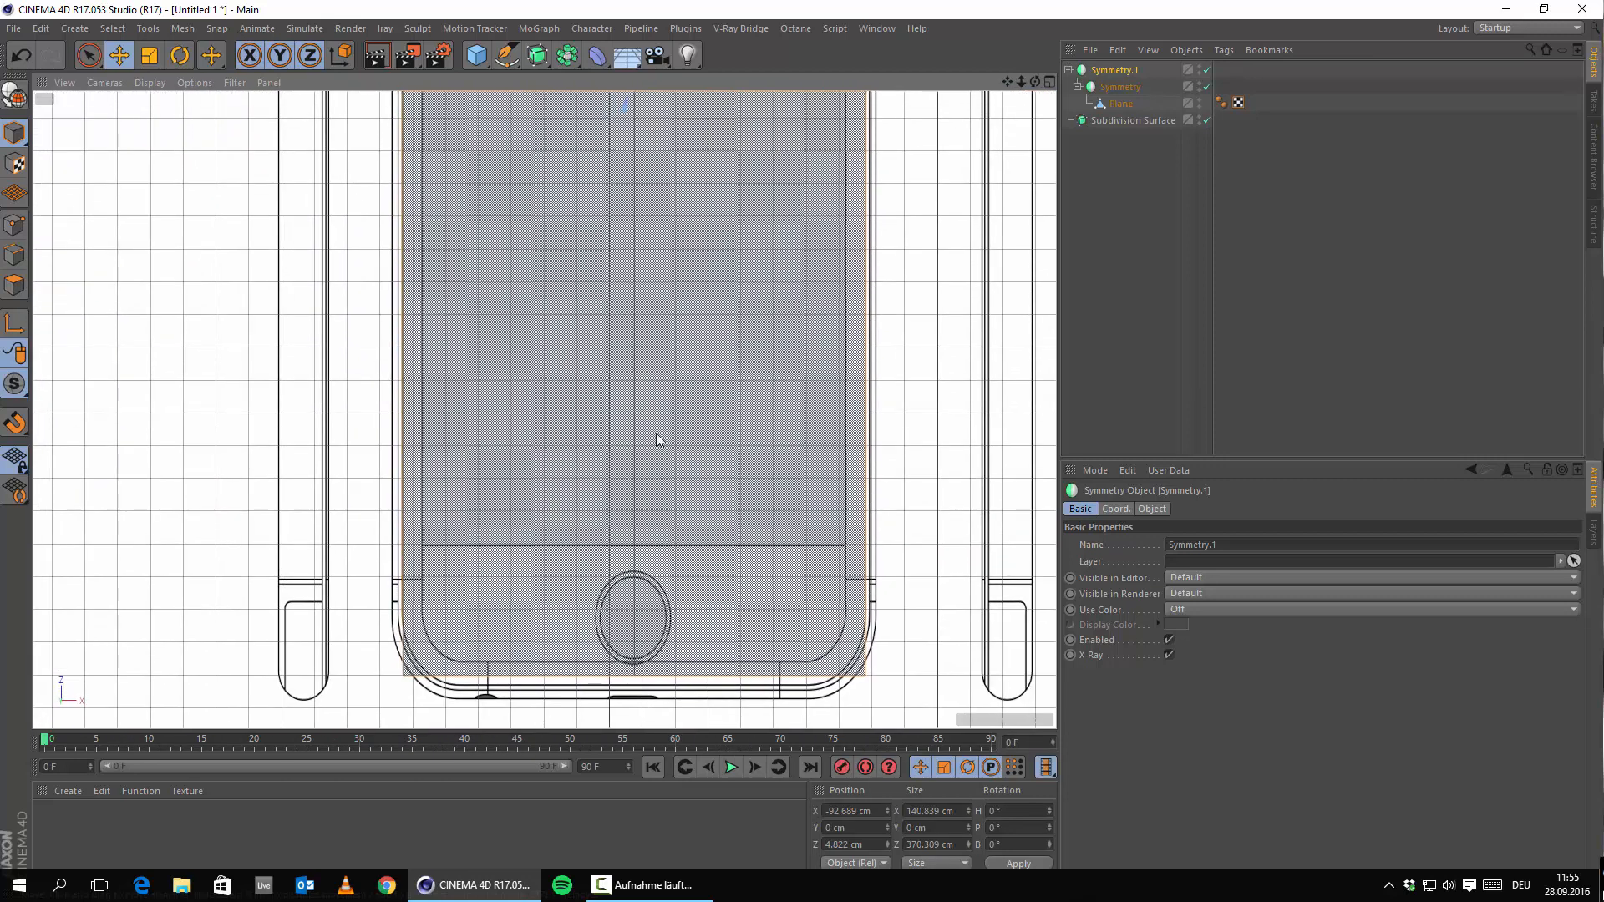
scroll(624, 412, up, 1)
scroll(627, 447, down, 3)
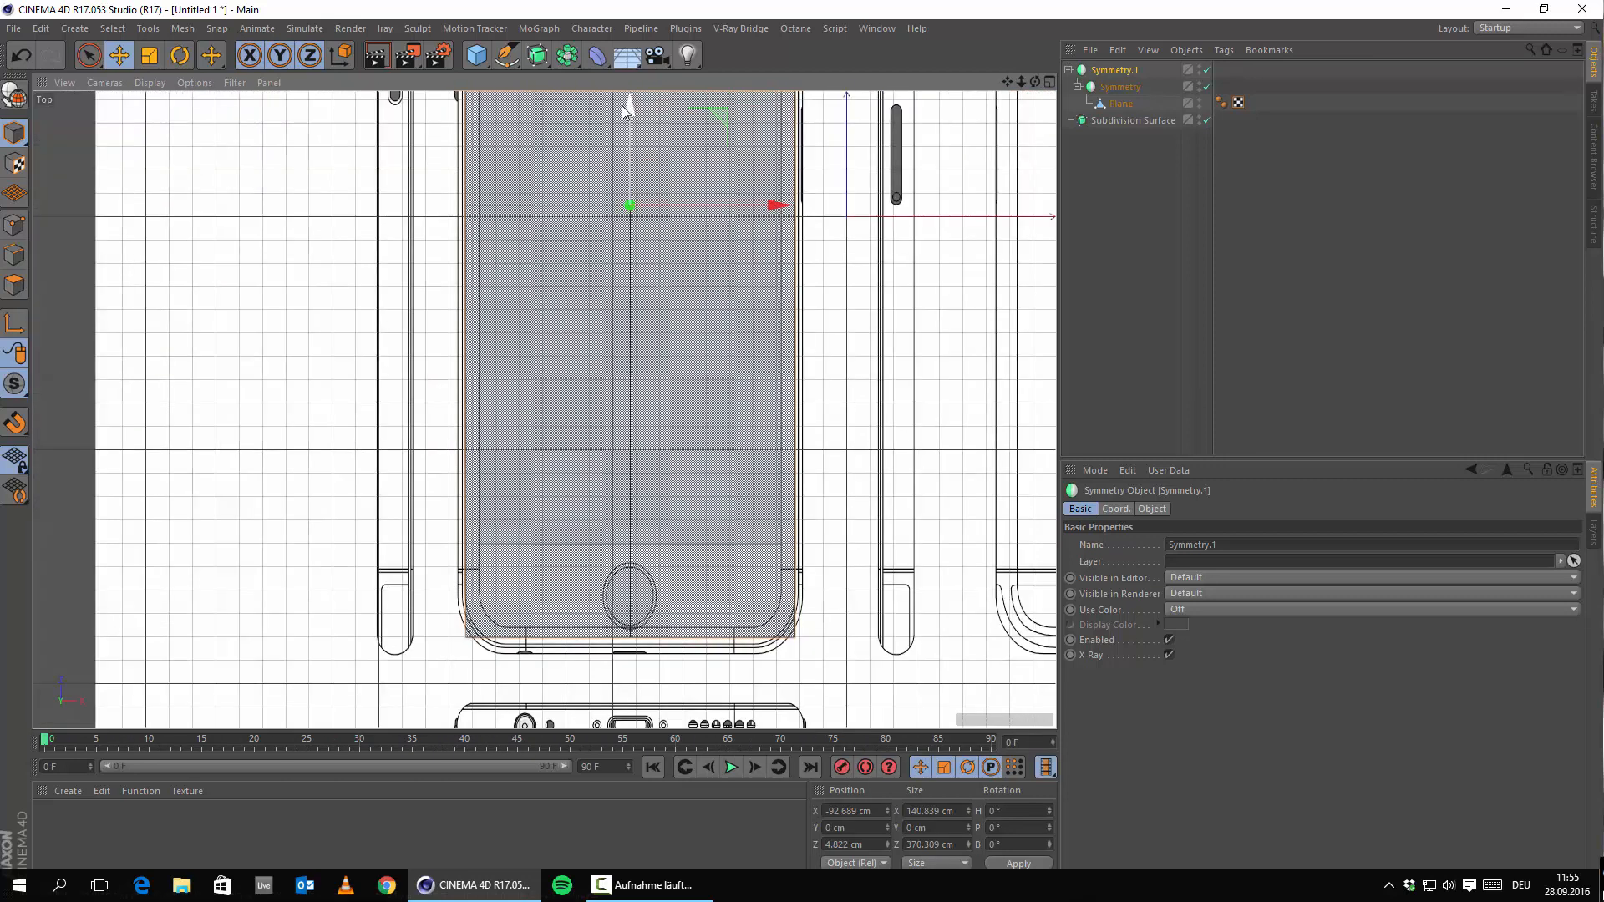
drag(621, 119, 619, 121)
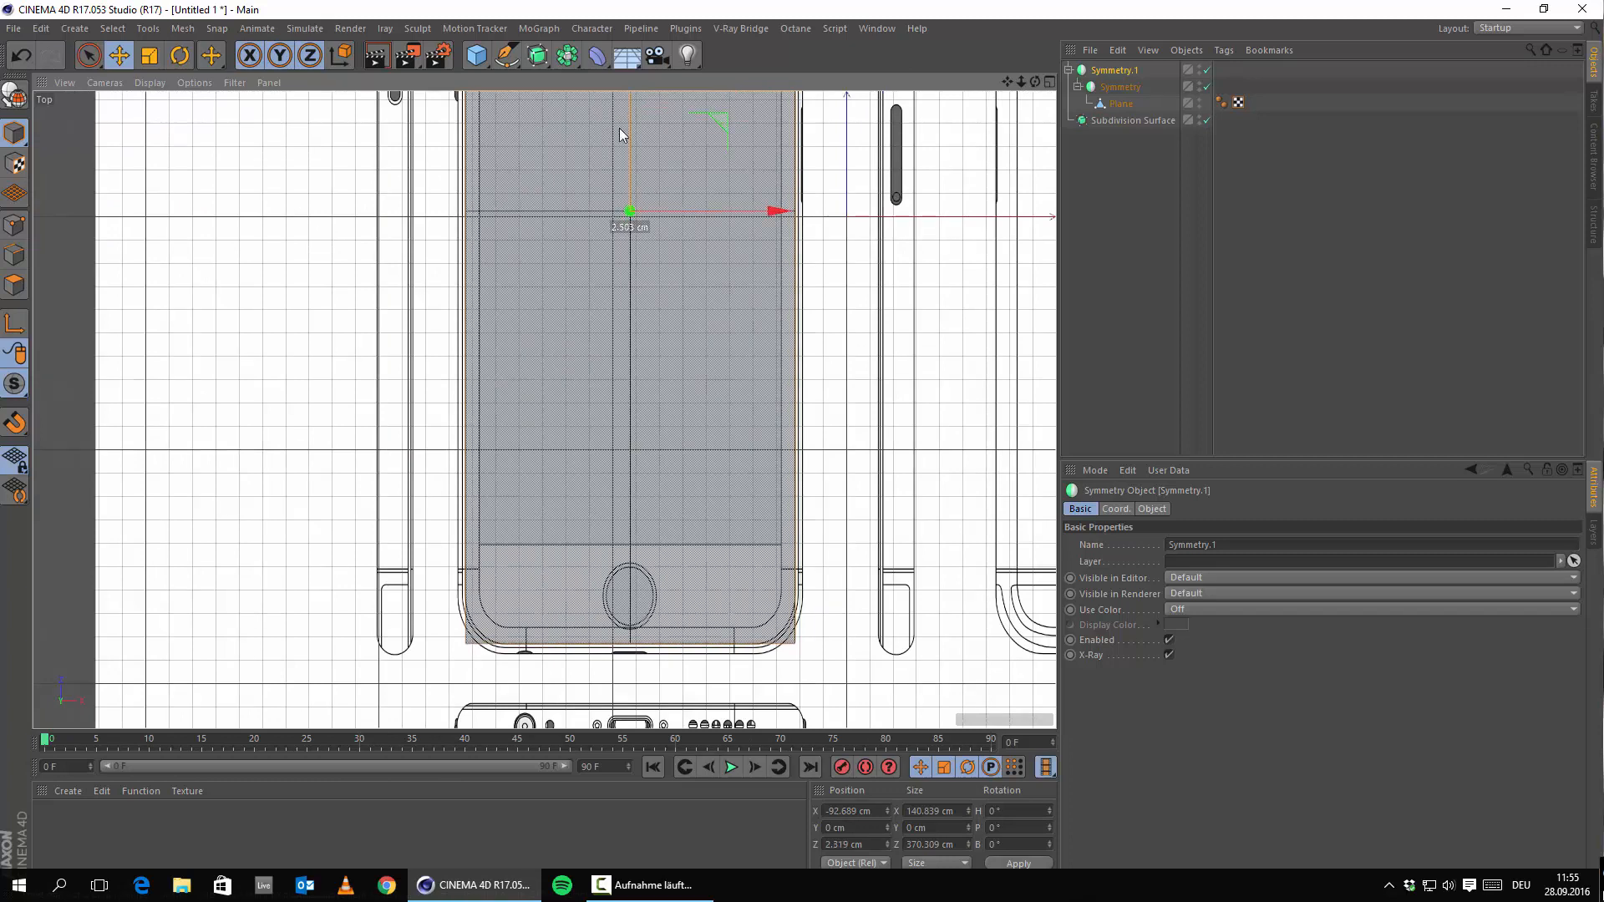
Step: Check the mirrored plane's alignment with the upper edge of the blueprint's front view
alt+middle_drag(619, 128, 455, 302)
scroll(430, 625, up, 5)
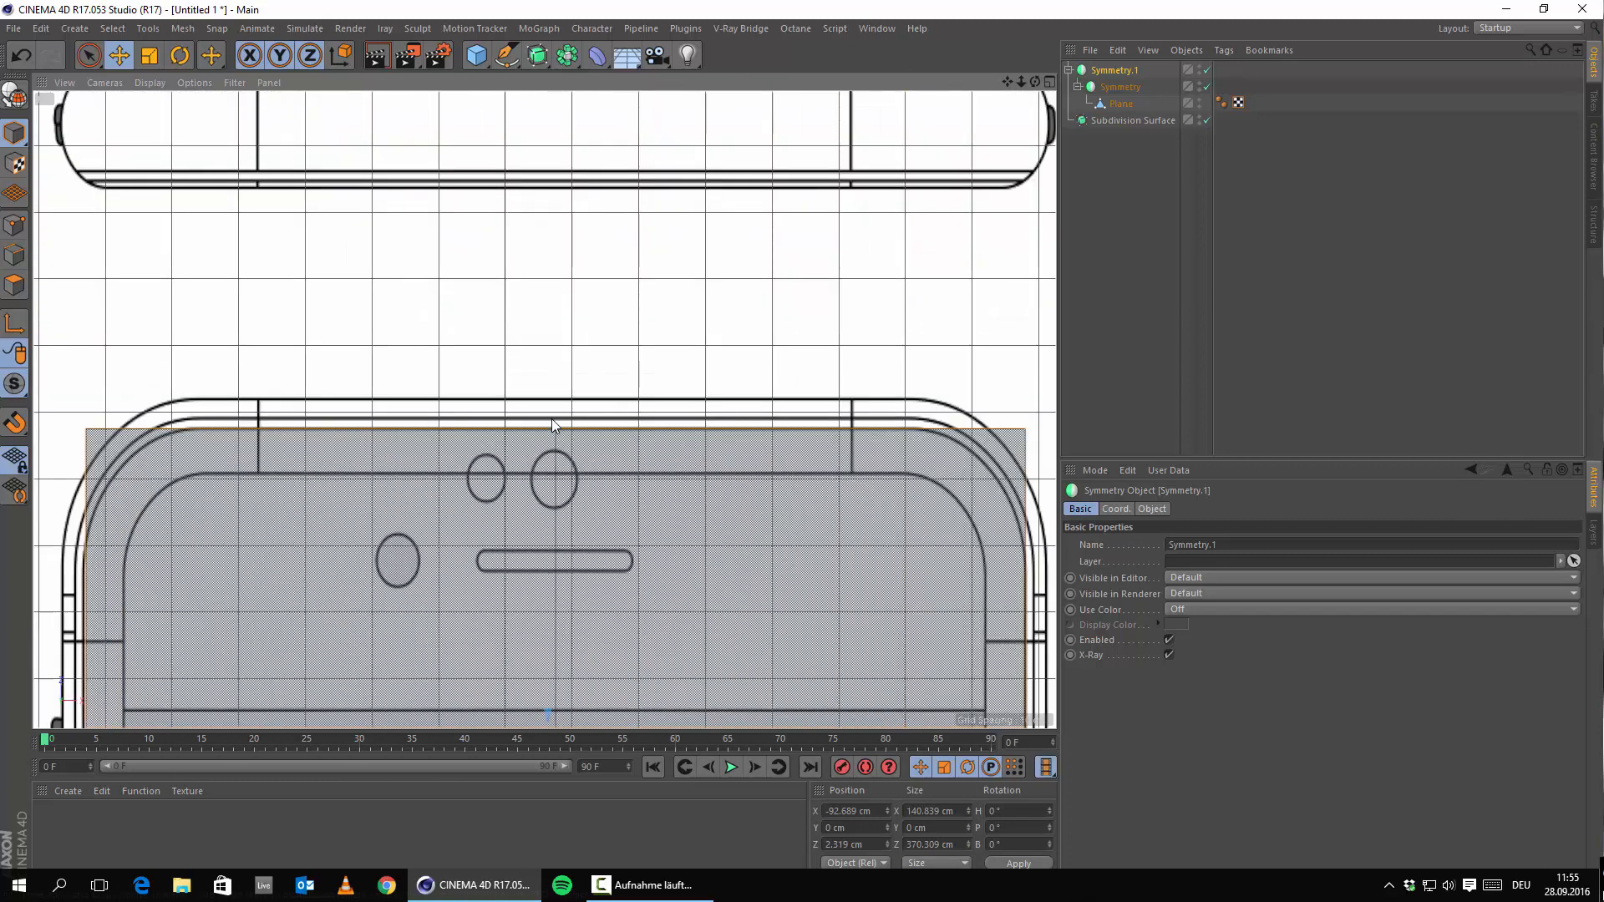
scroll(642, 453, down, 1)
scroll(805, 487, down, 8)
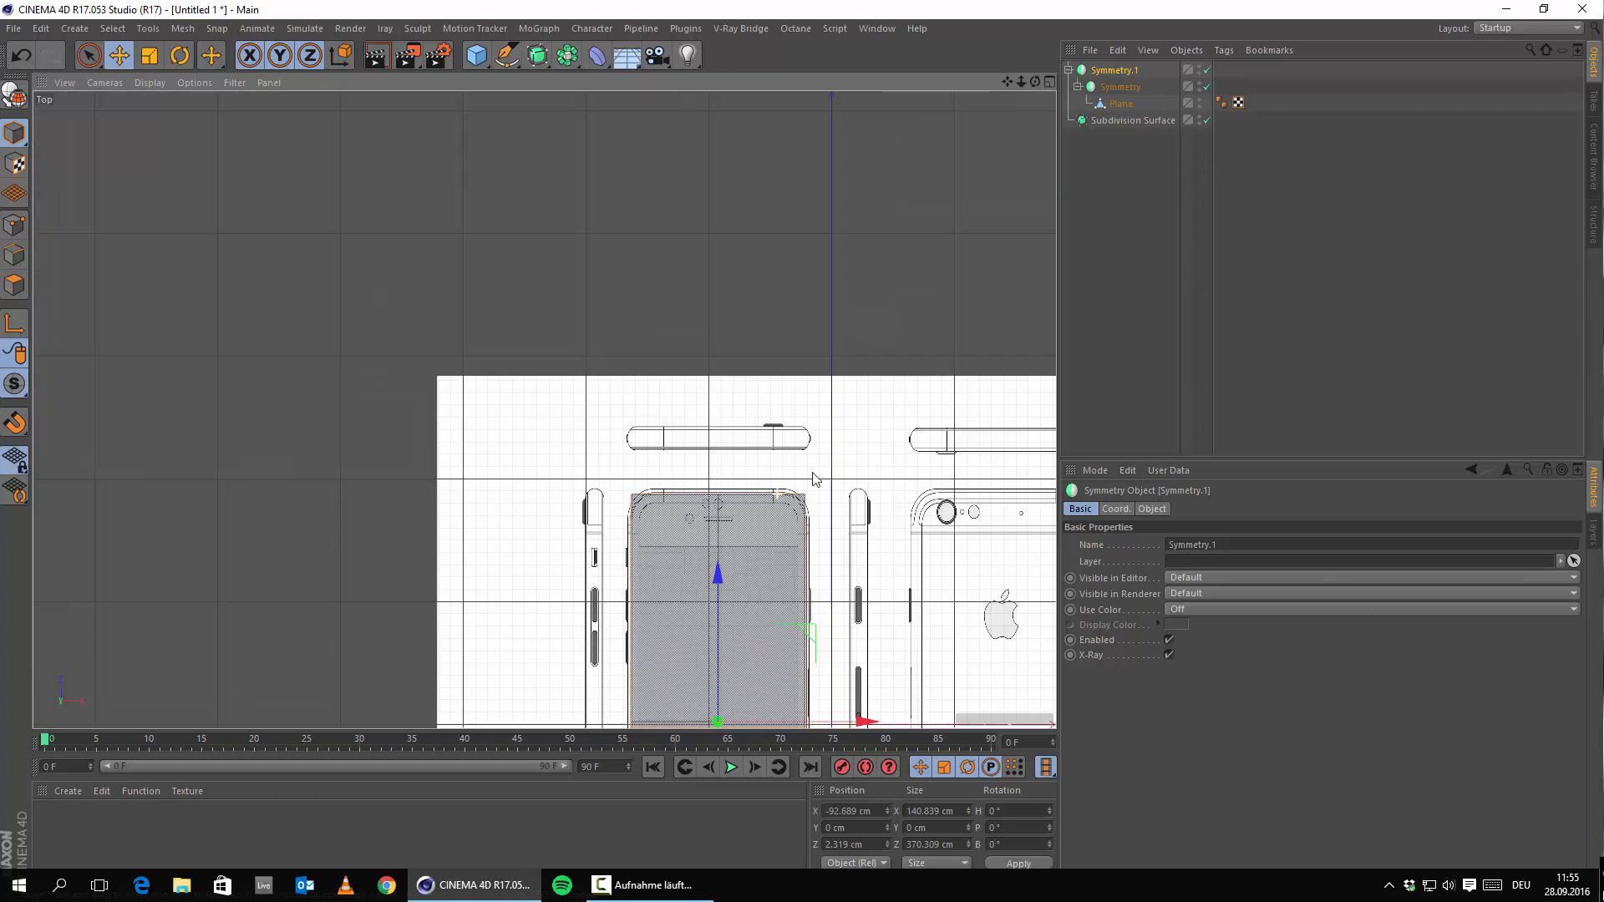
scroll(815, 488, down, 7)
scroll(848, 407, up, 5)
alt+middle_drag(691, 457, 667, 54)
scroll(728, 235, up, 3)
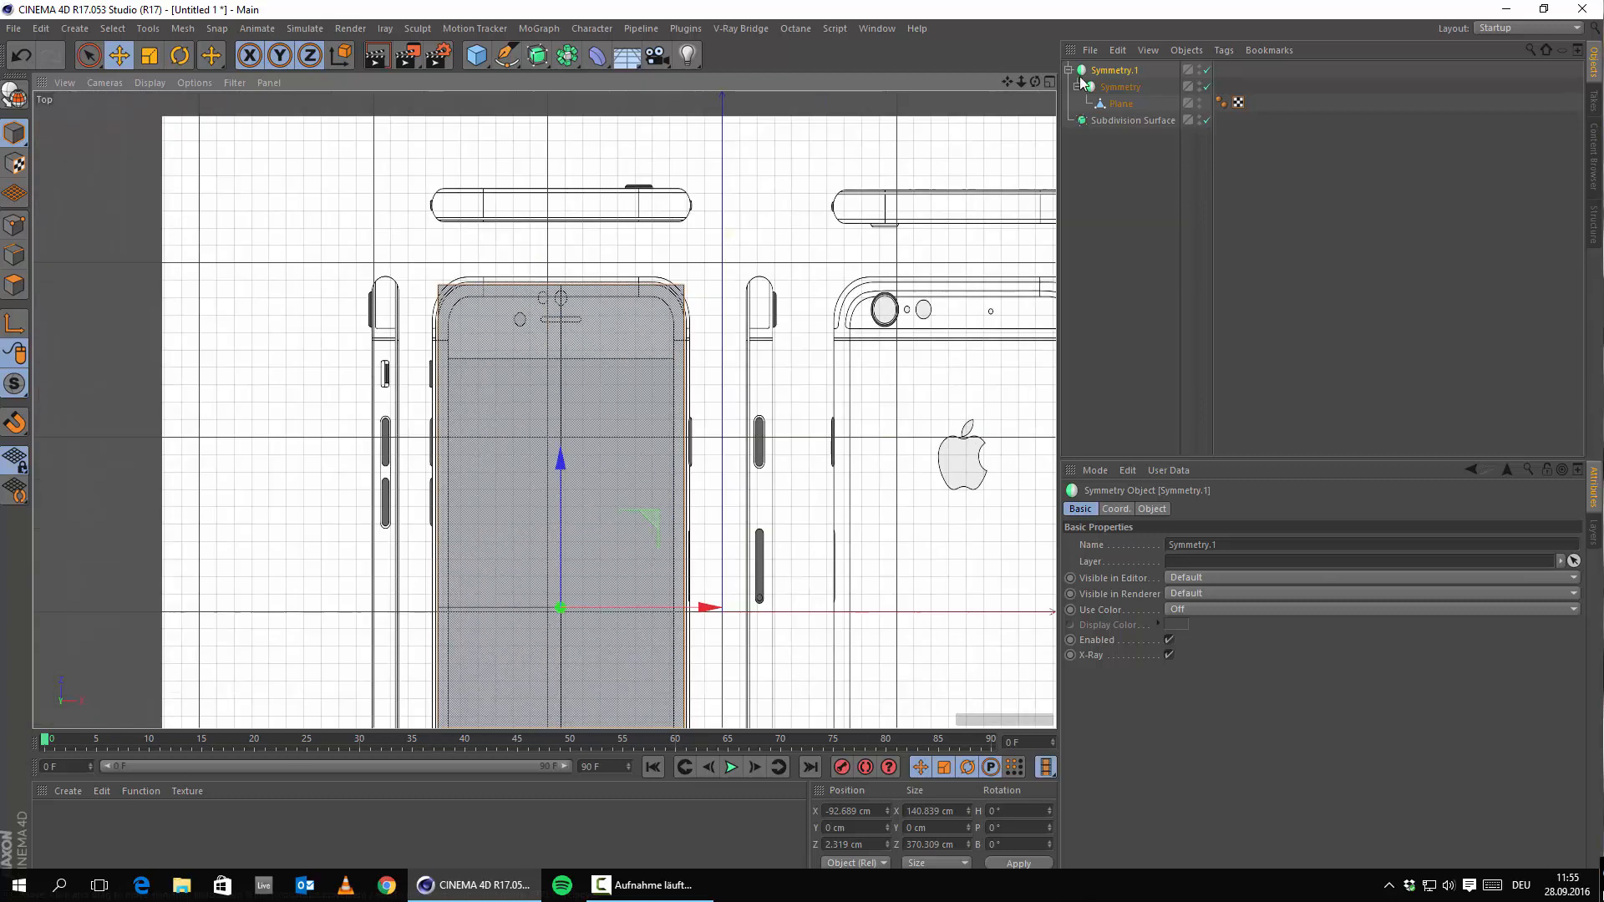
Step: Nest the outer Symmetry object with its children under the Subdivision Surface
click(1128, 105)
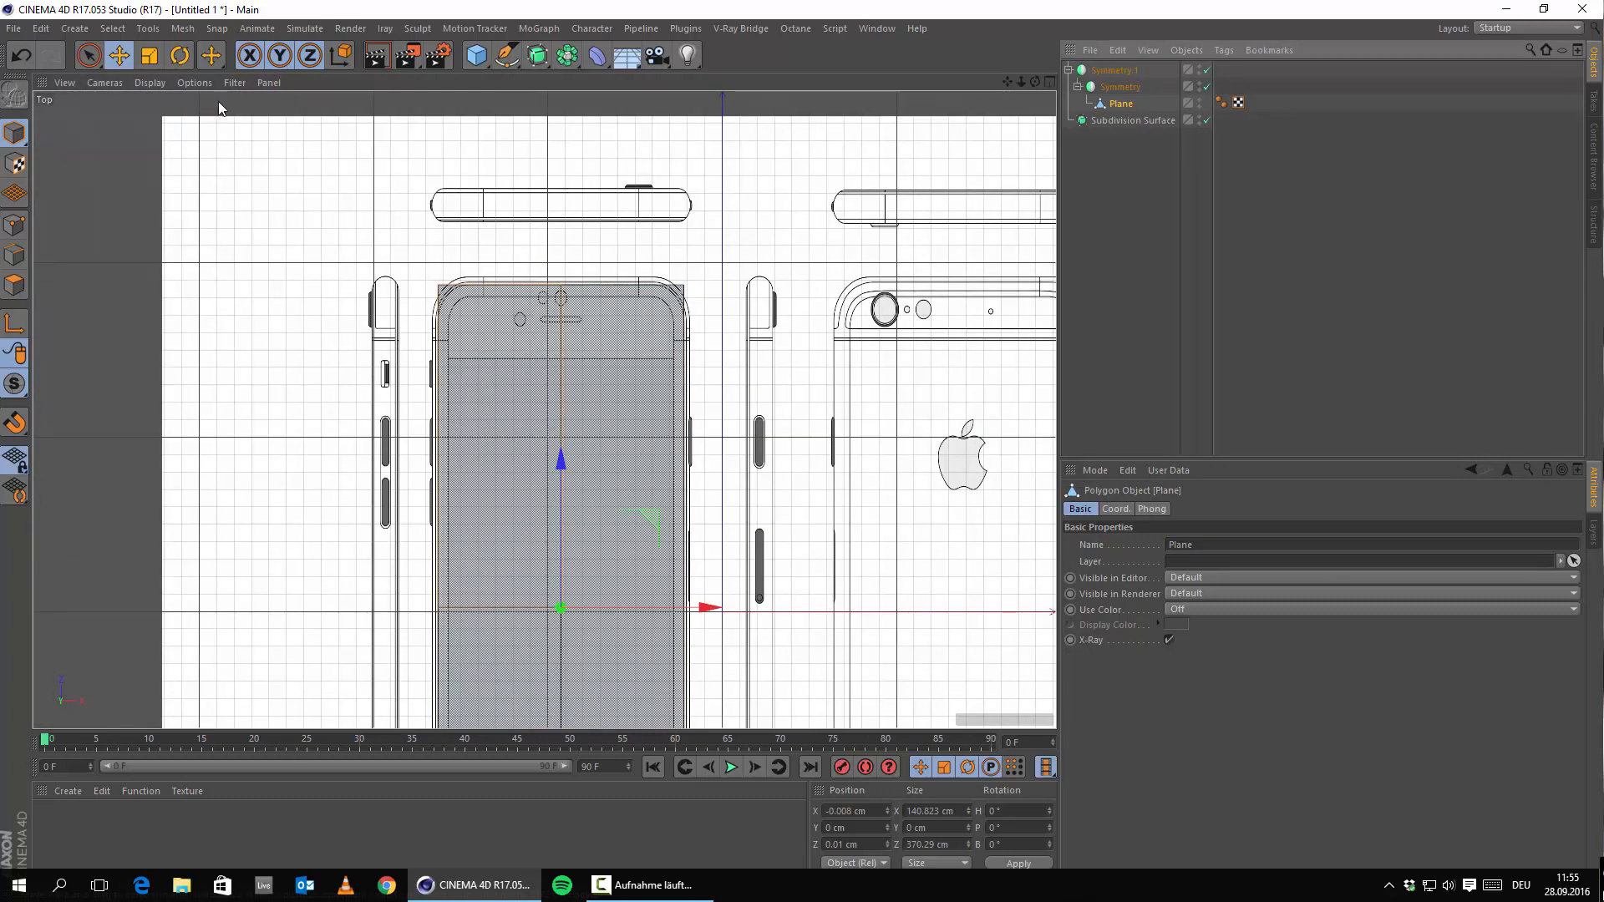
click(1120, 121)
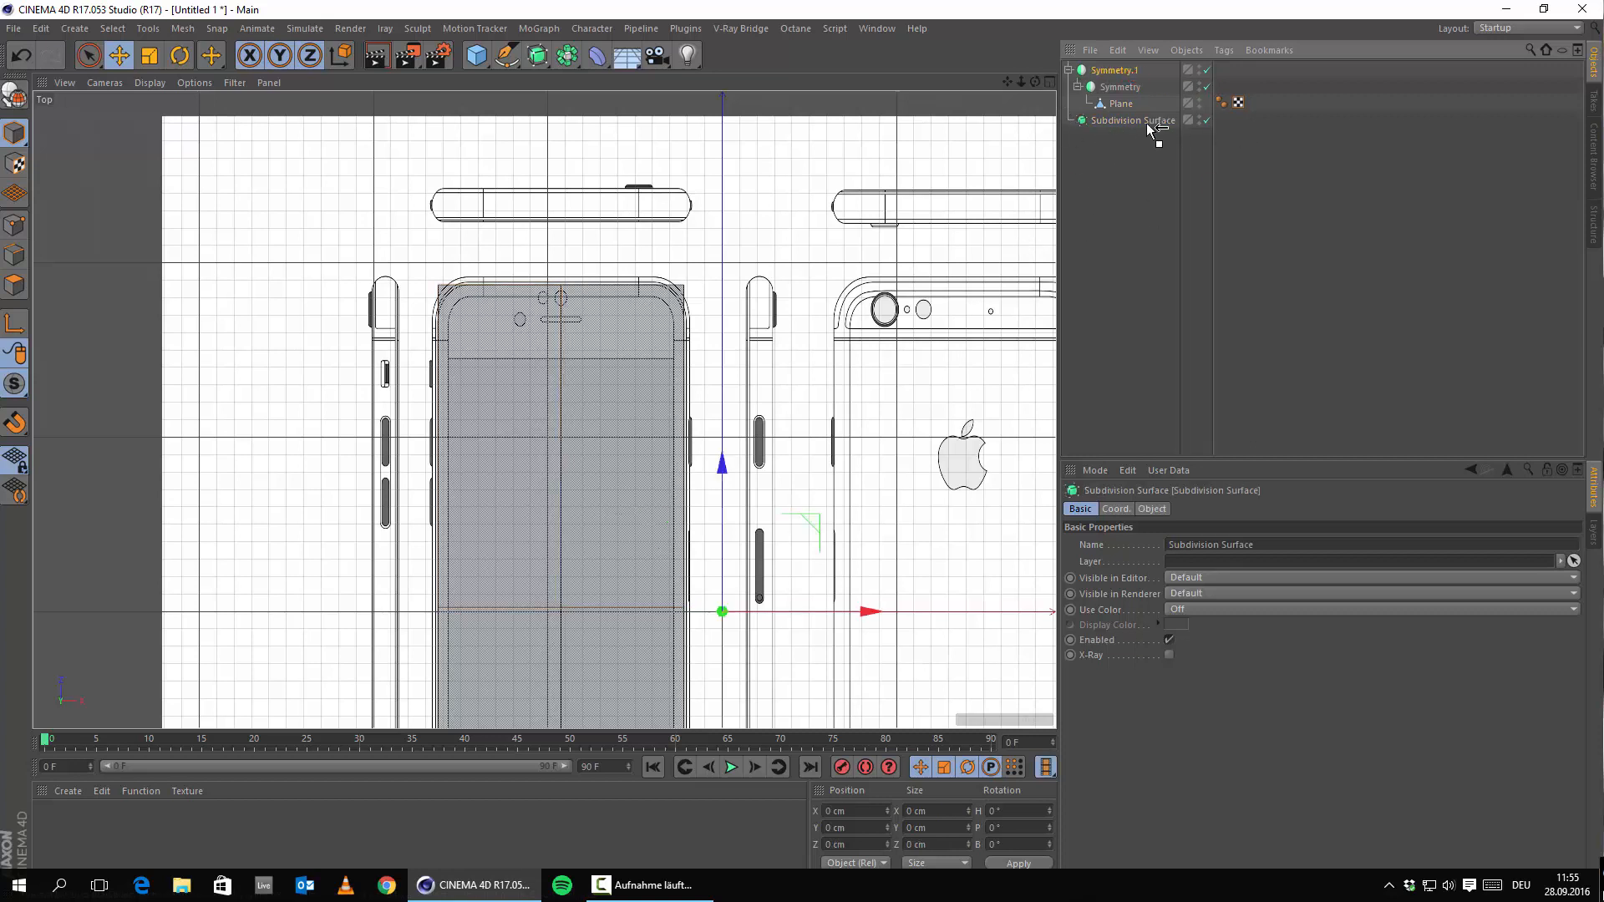
drag(1154, 122, 1154, 122)
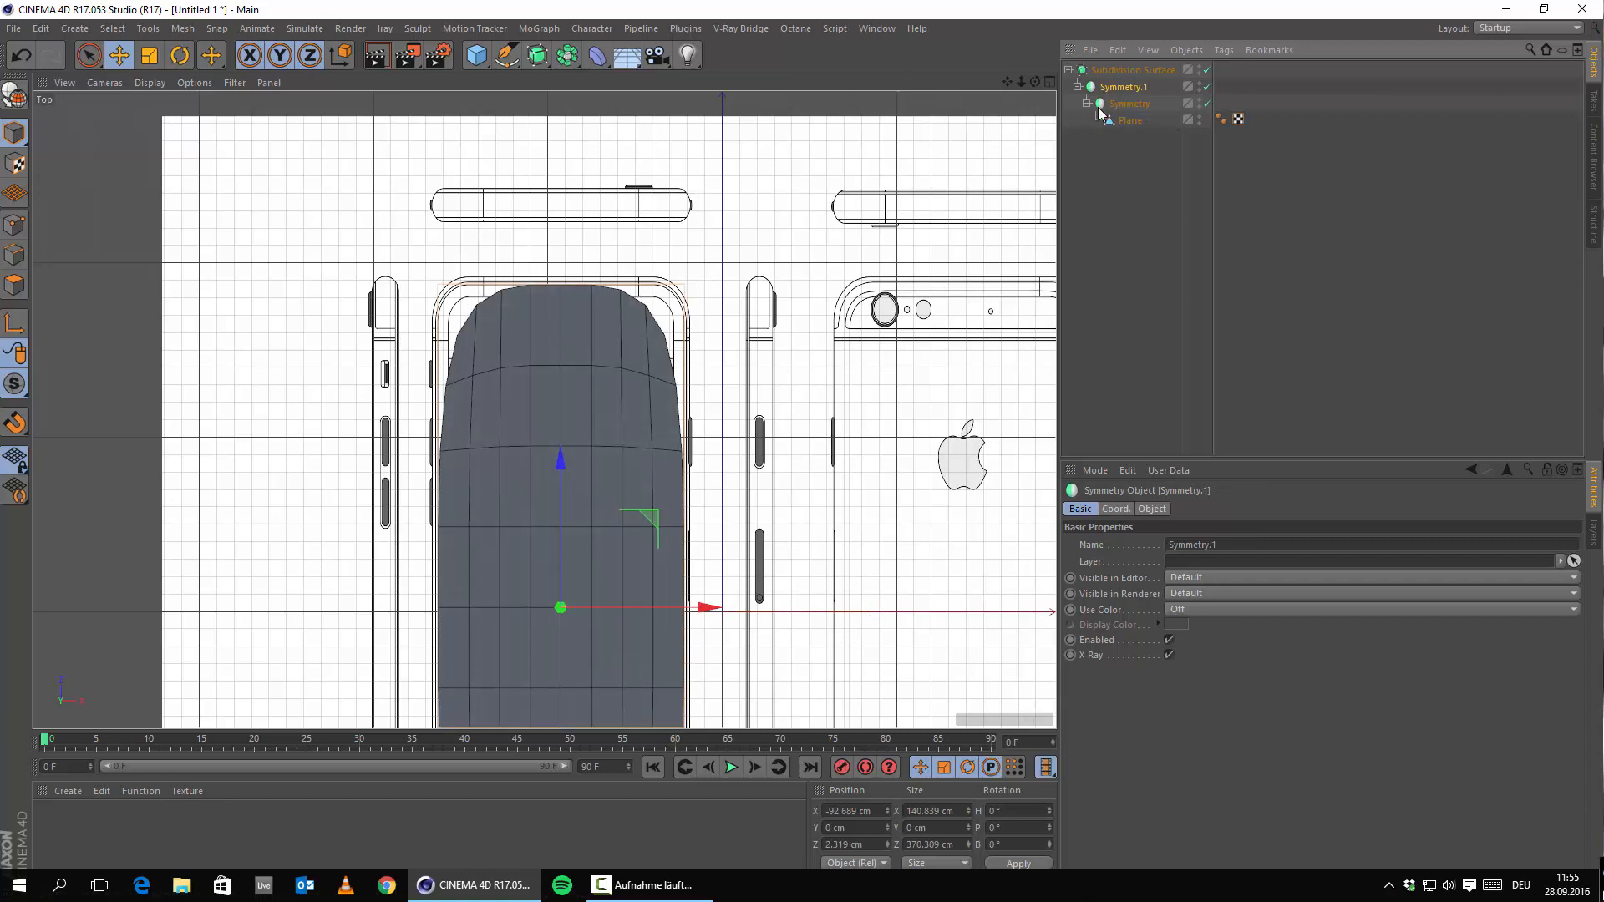
Step: Switch the Plane to point editing and select its upper corner point on the phone's centre line
click(1131, 122)
alt+middle_drag(302, 330, 386, 358)
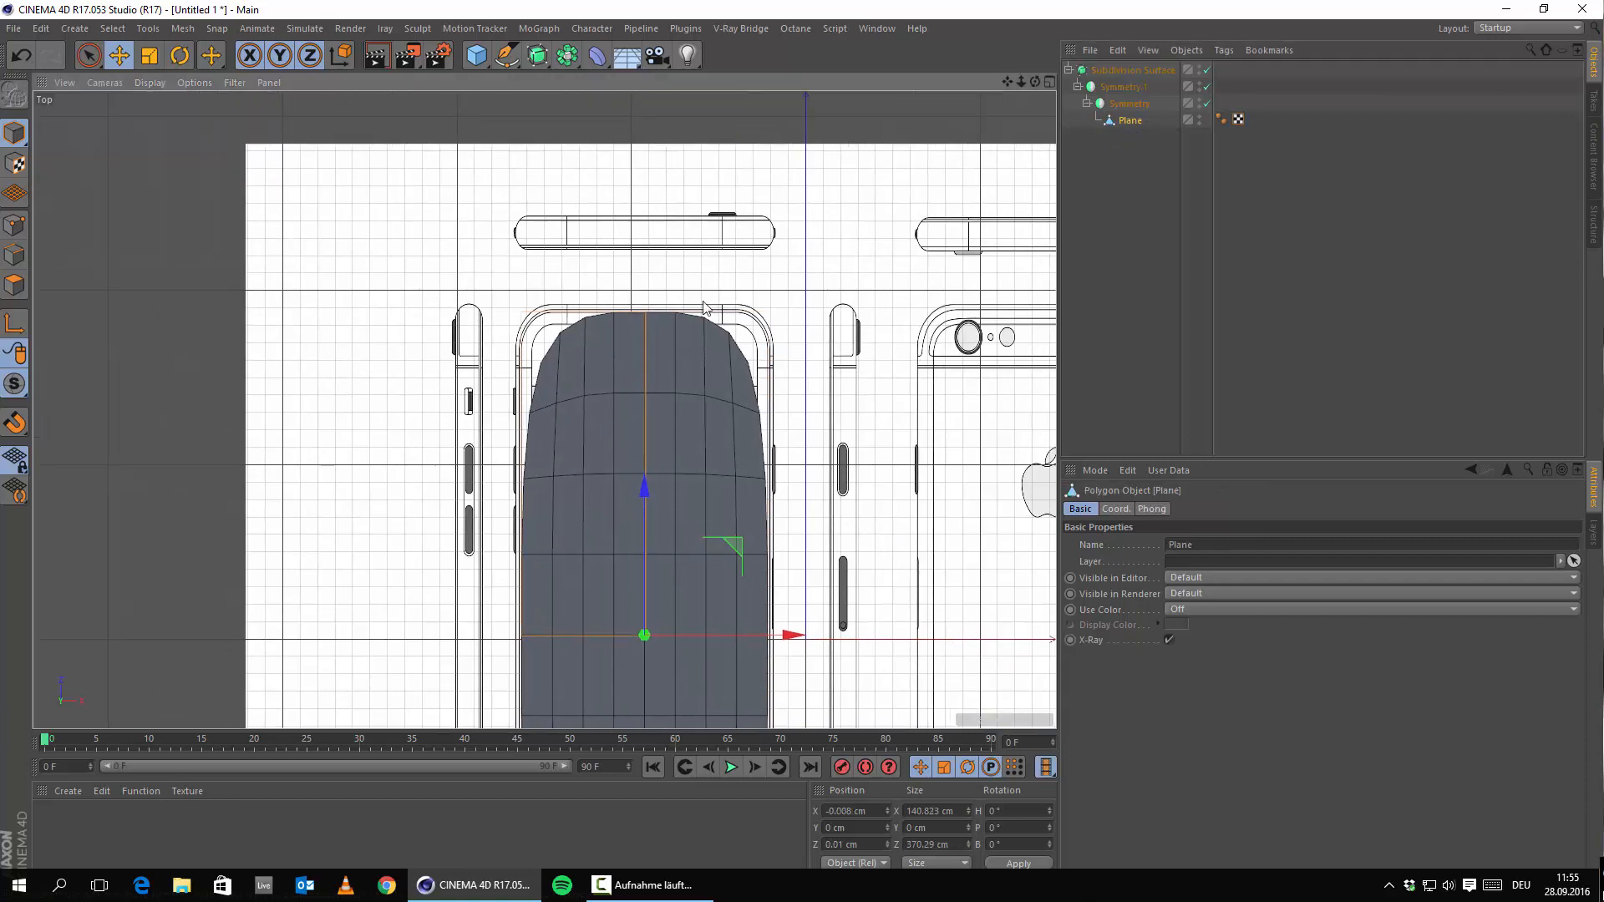
click(314, 296)
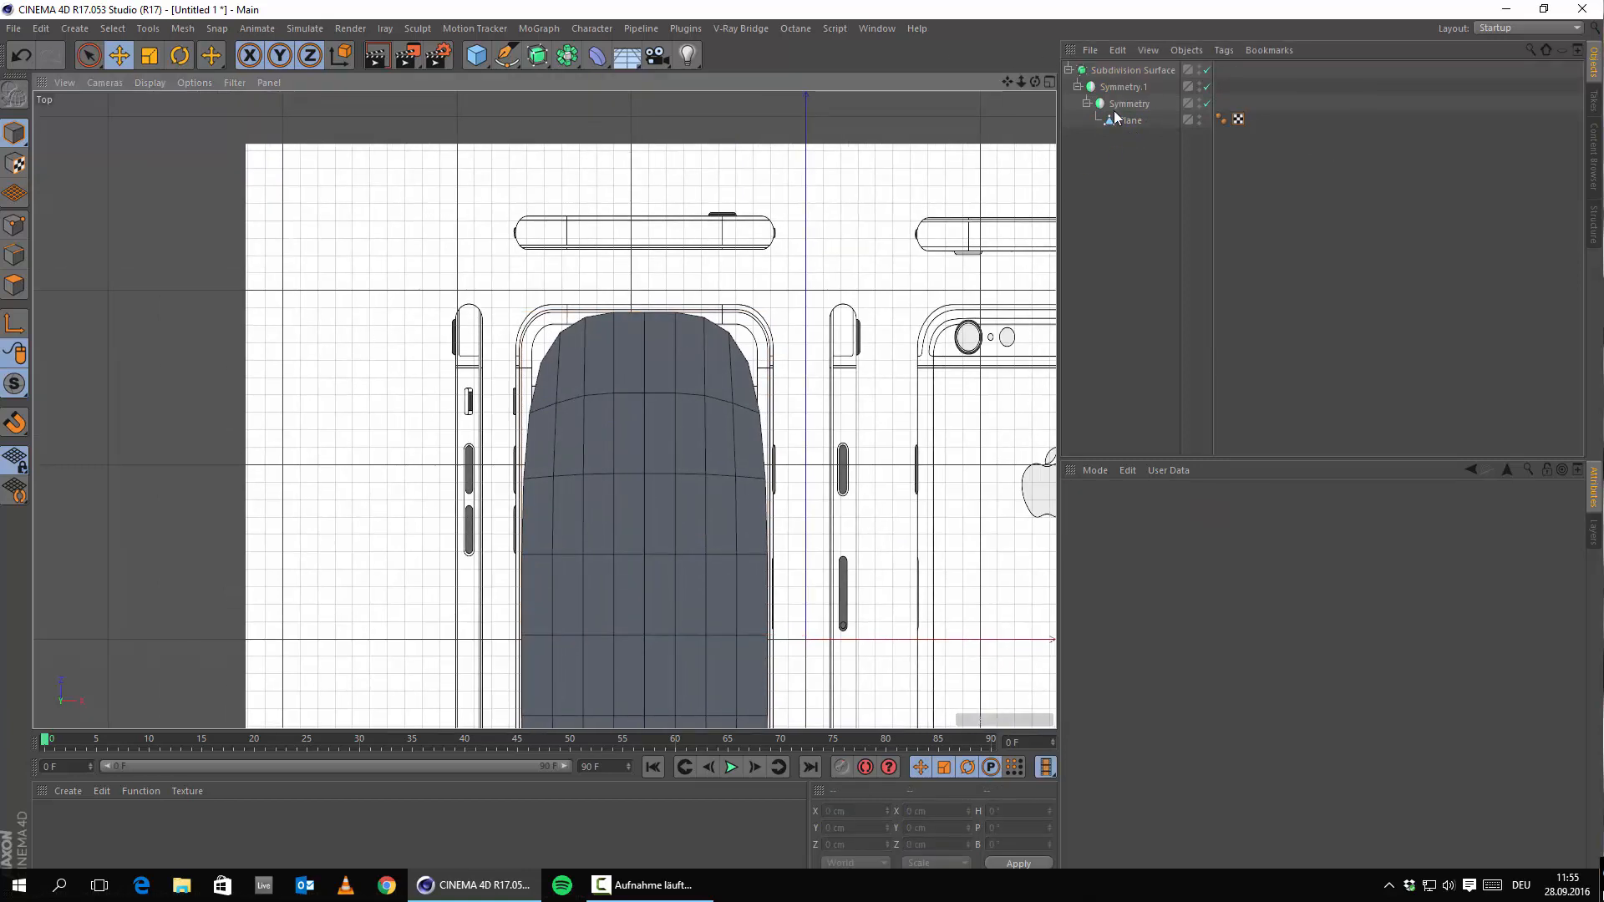
drag(1117, 117, 1126, 126)
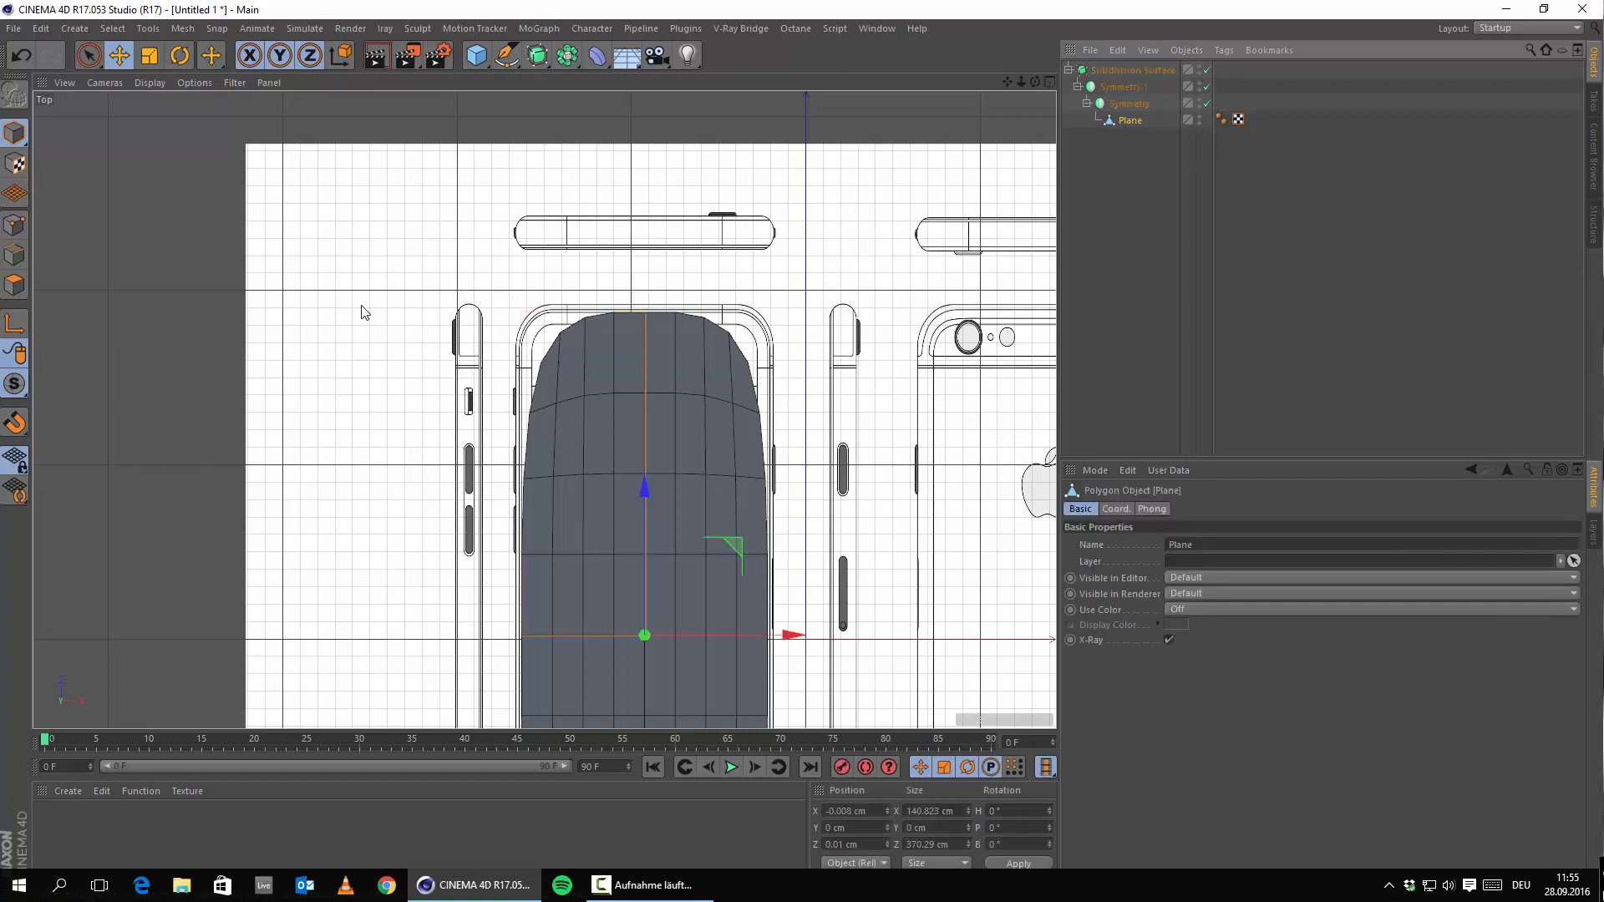
right_click(382, 306)
click(11, 234)
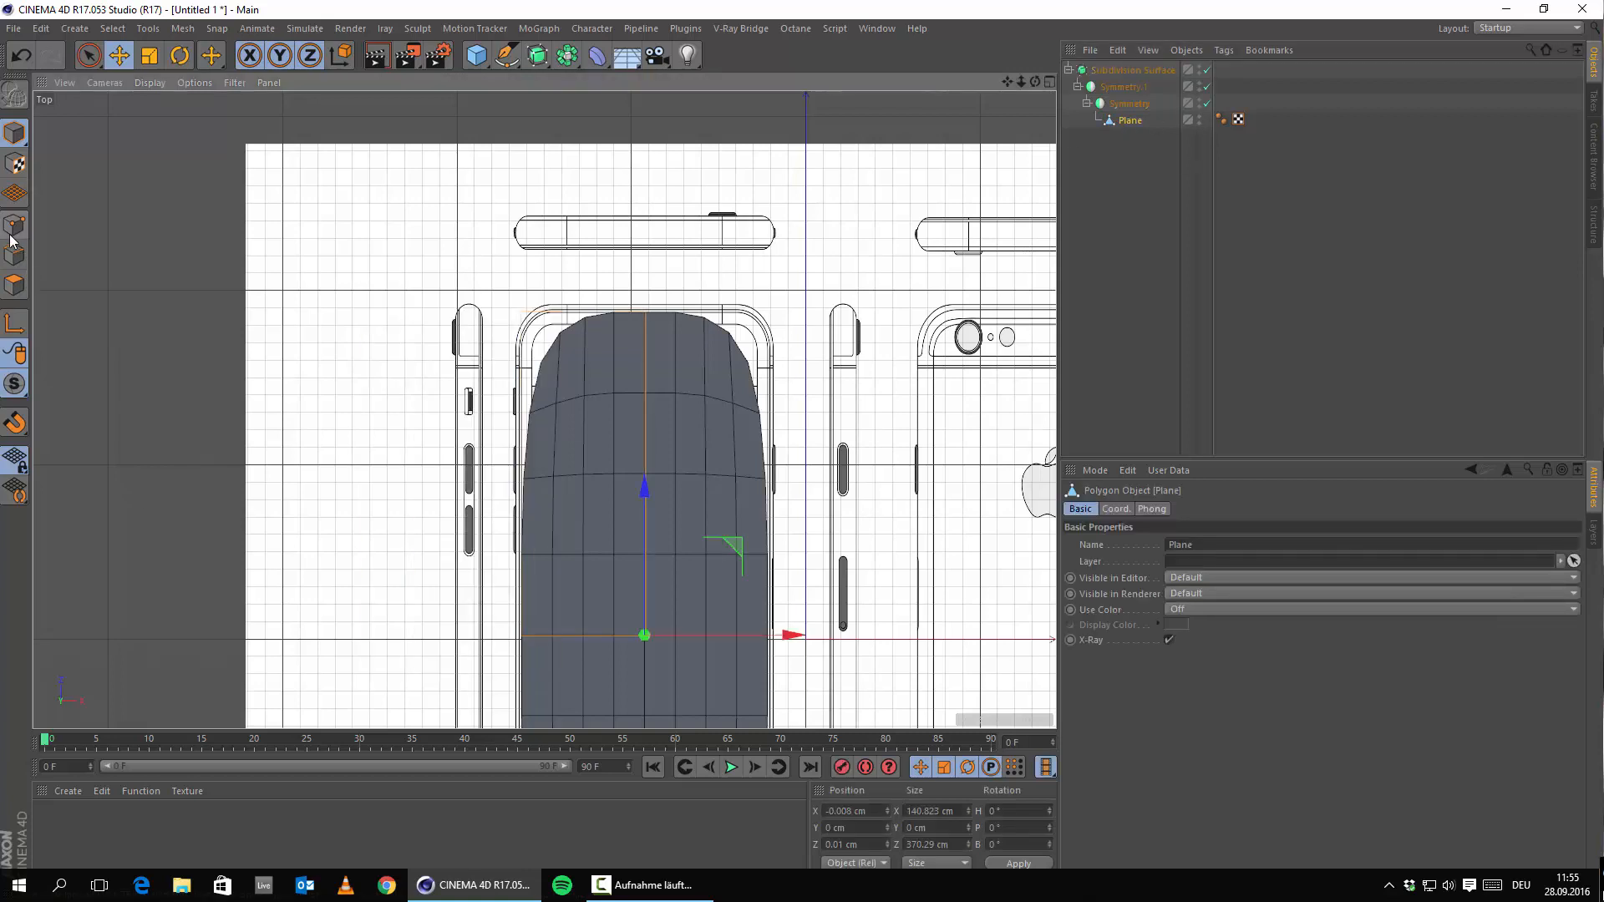
click(644, 313)
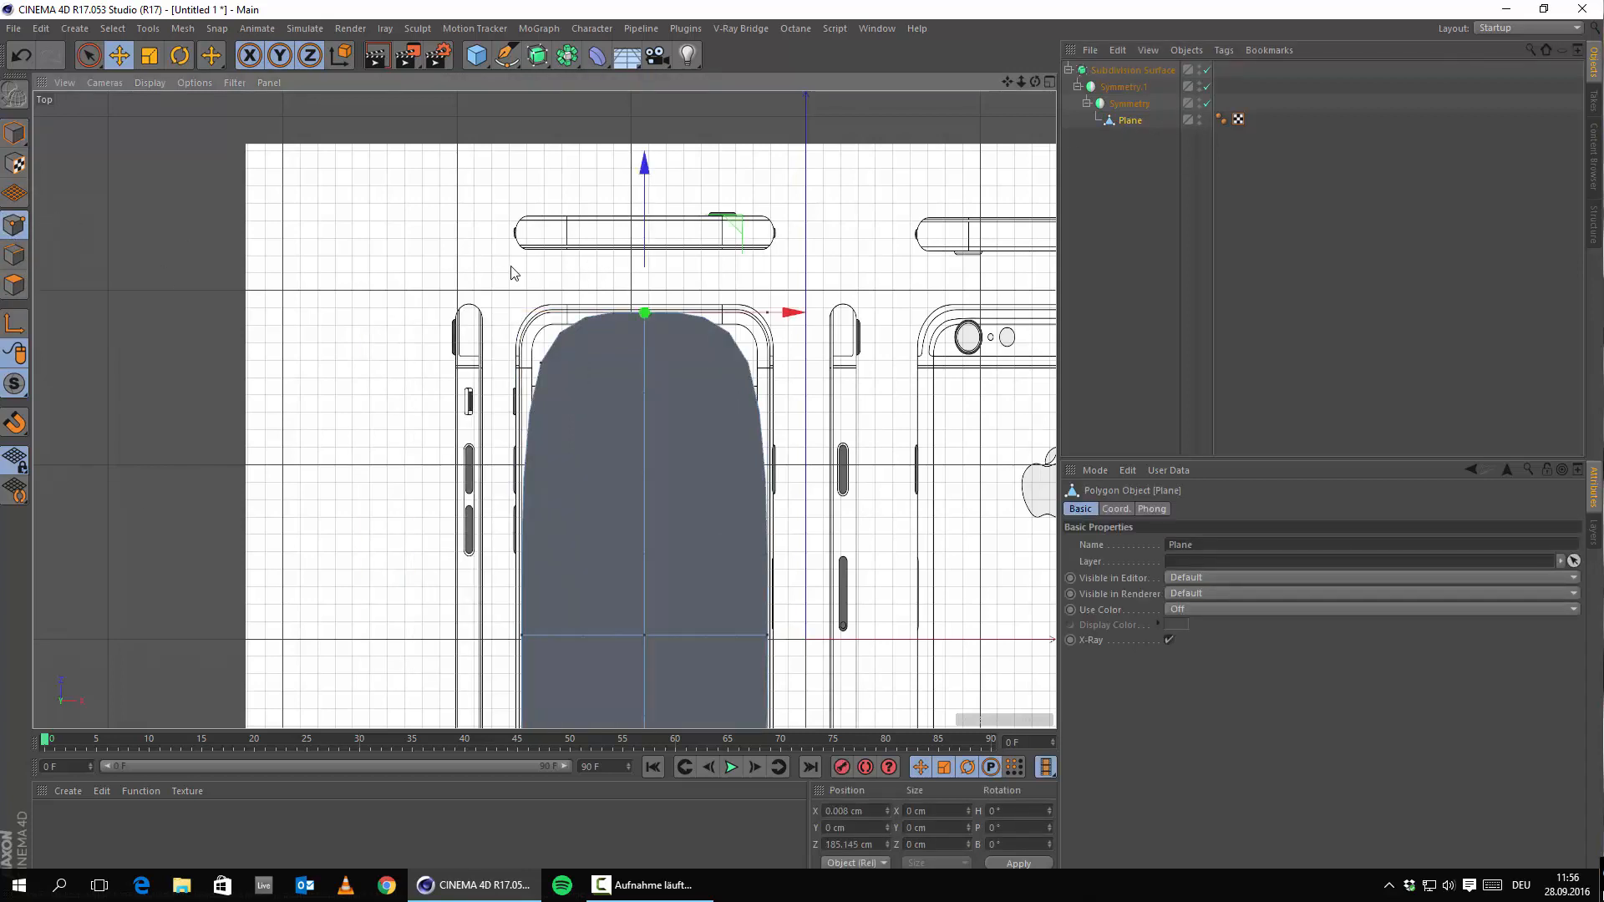
Step: Try a Knife loop cut just below the Plane's upper edge at about 98 % offset, and undo it
right_click(512, 268)
click(552, 439)
scroll(546, 401, up, 5)
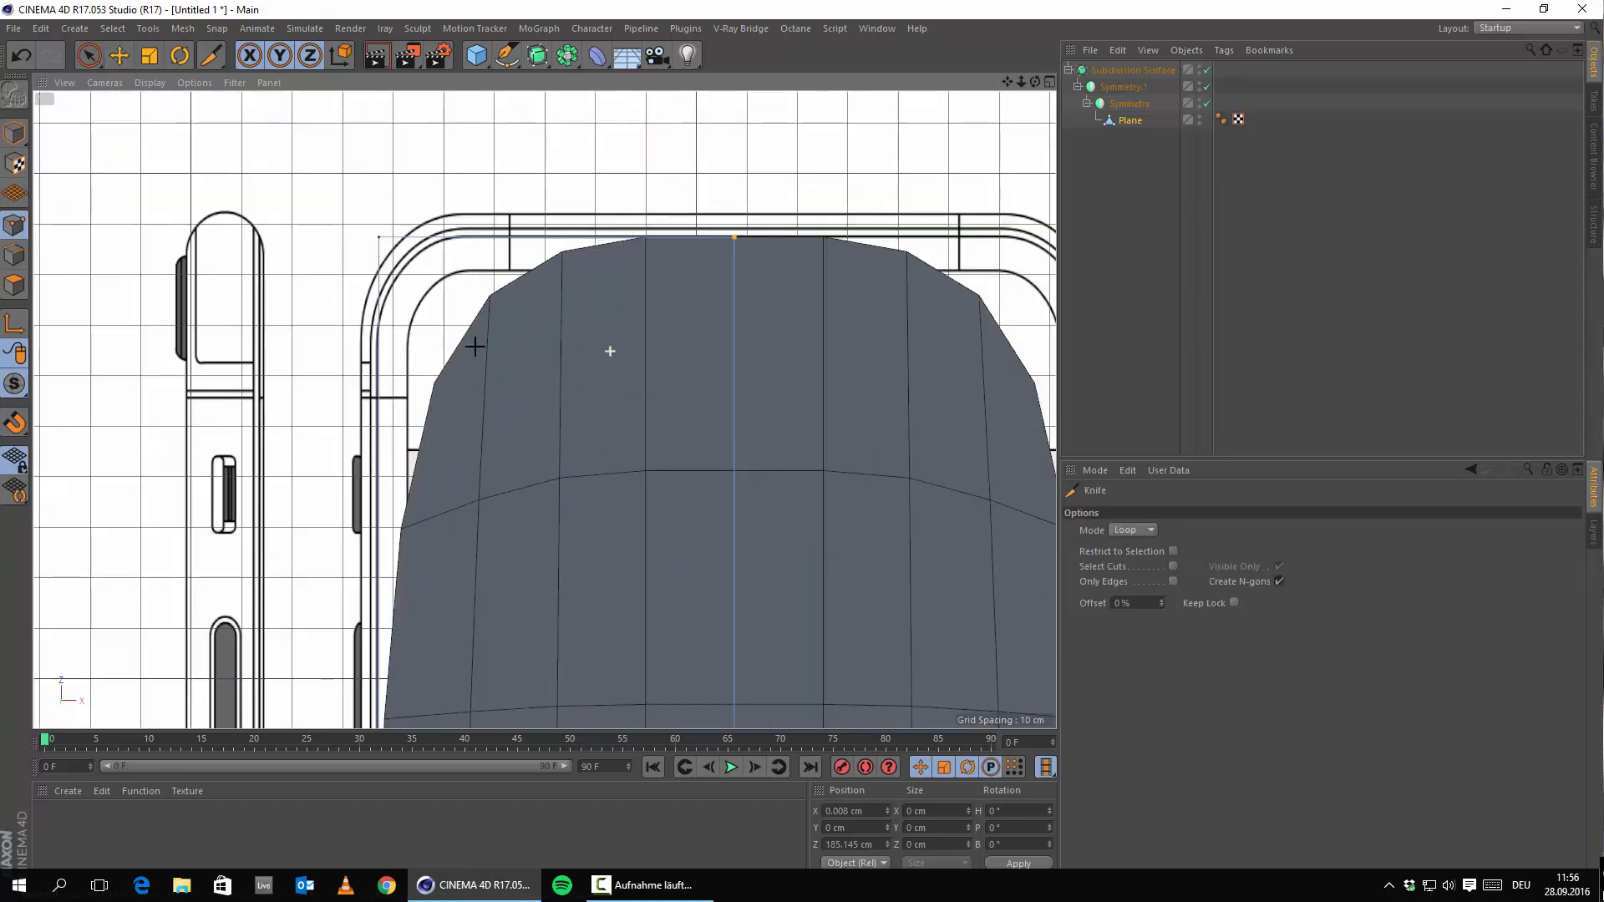
scroll(377, 251, up, 3)
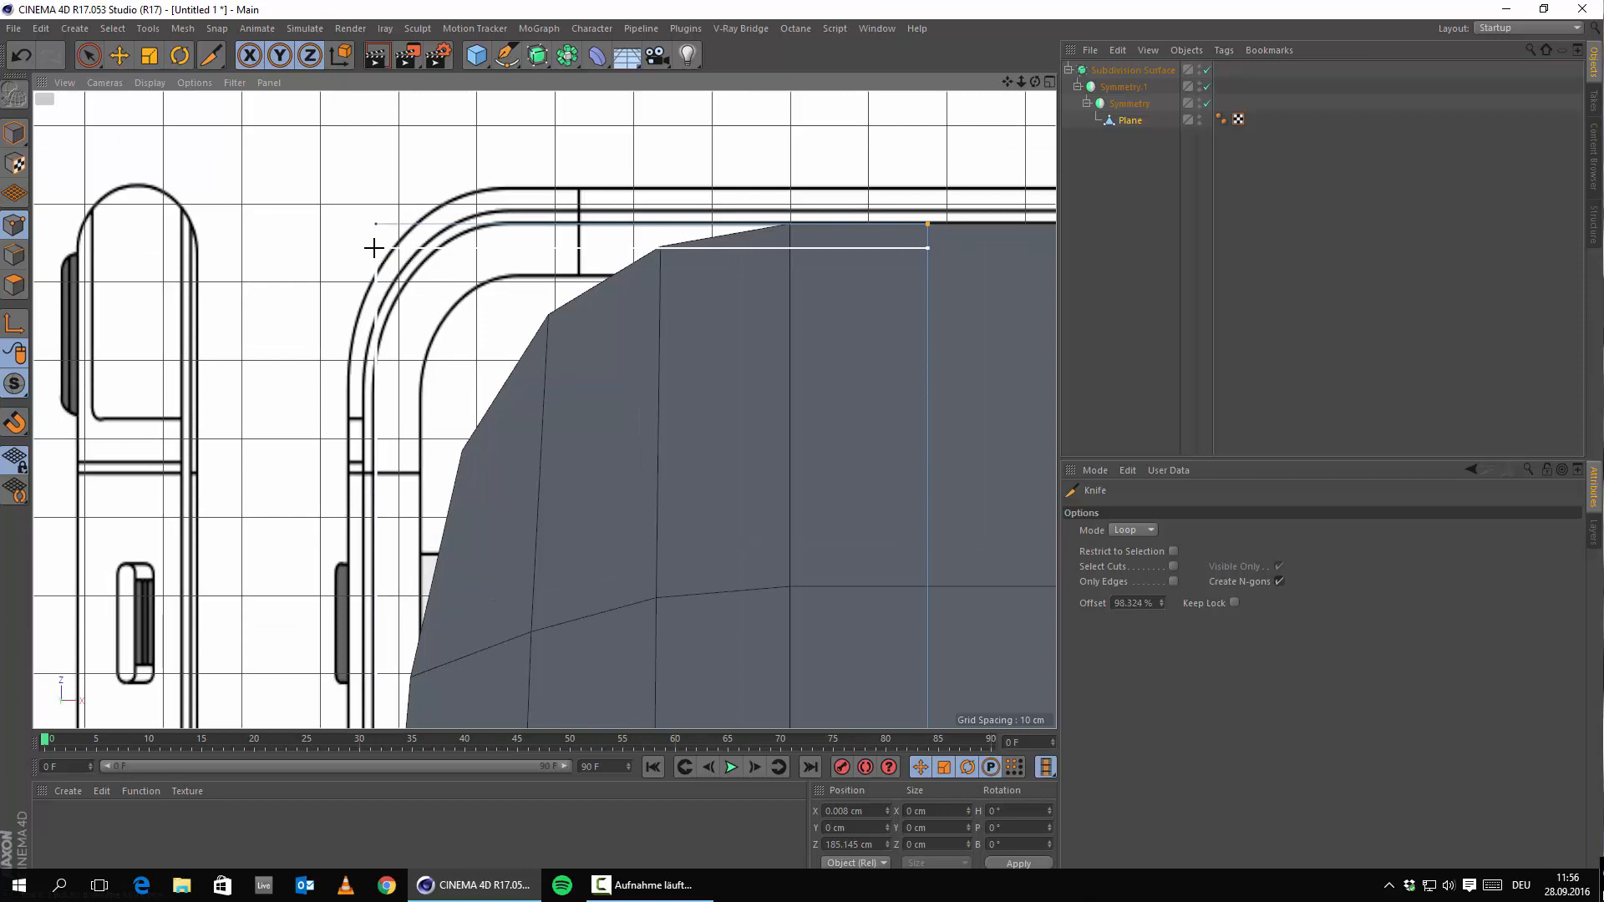
click(374, 248)
scroll(652, 420, down, 5)
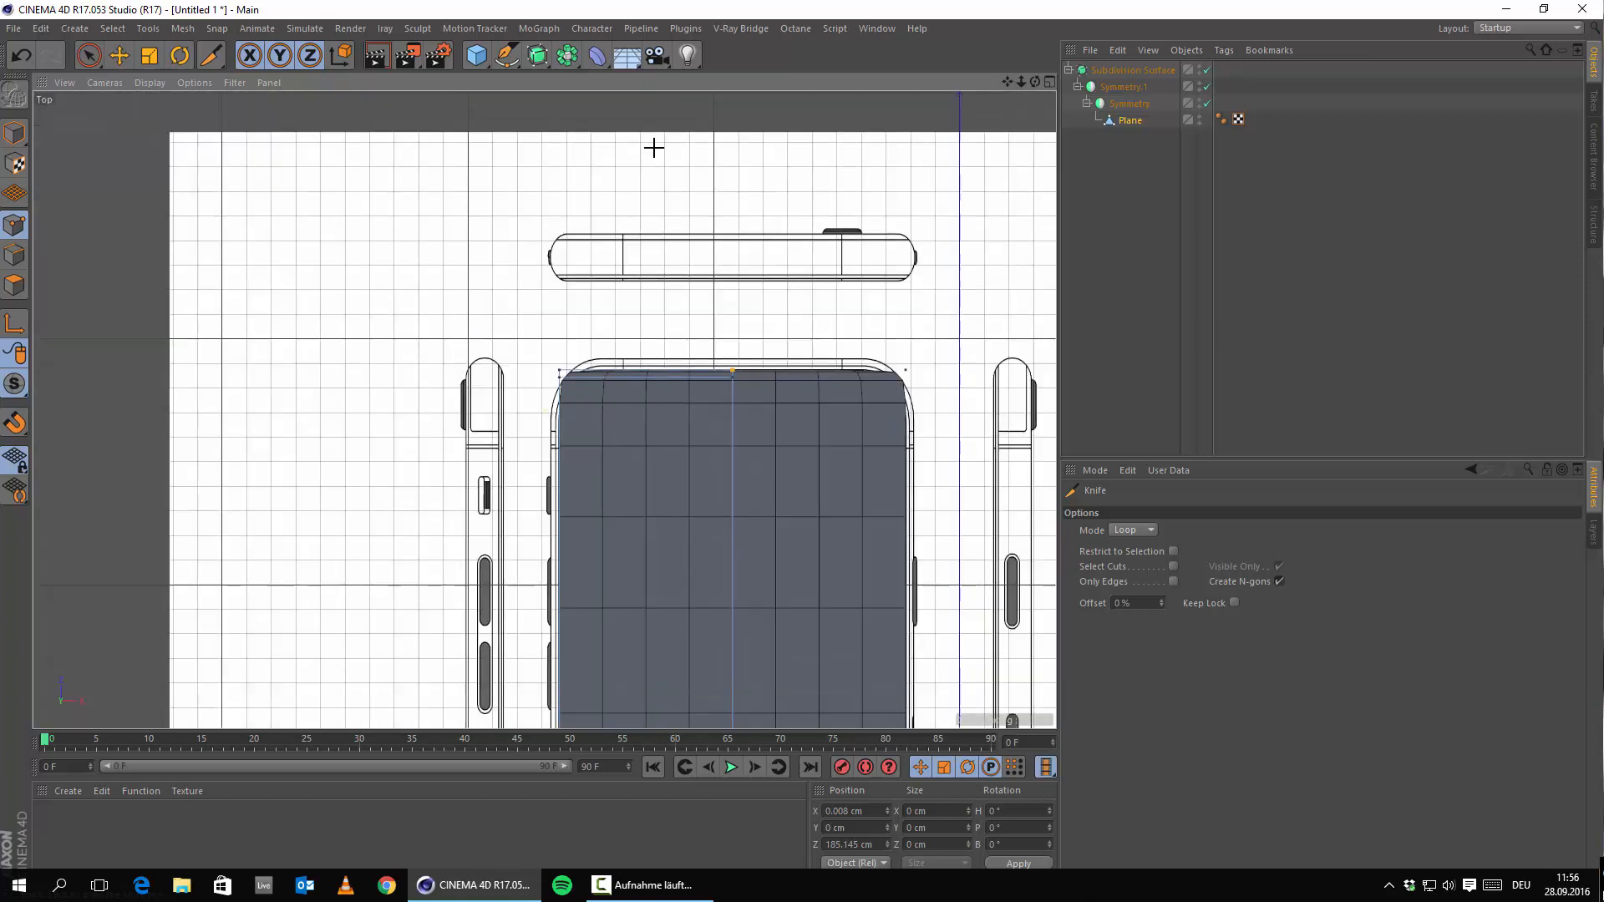
click(18, 55)
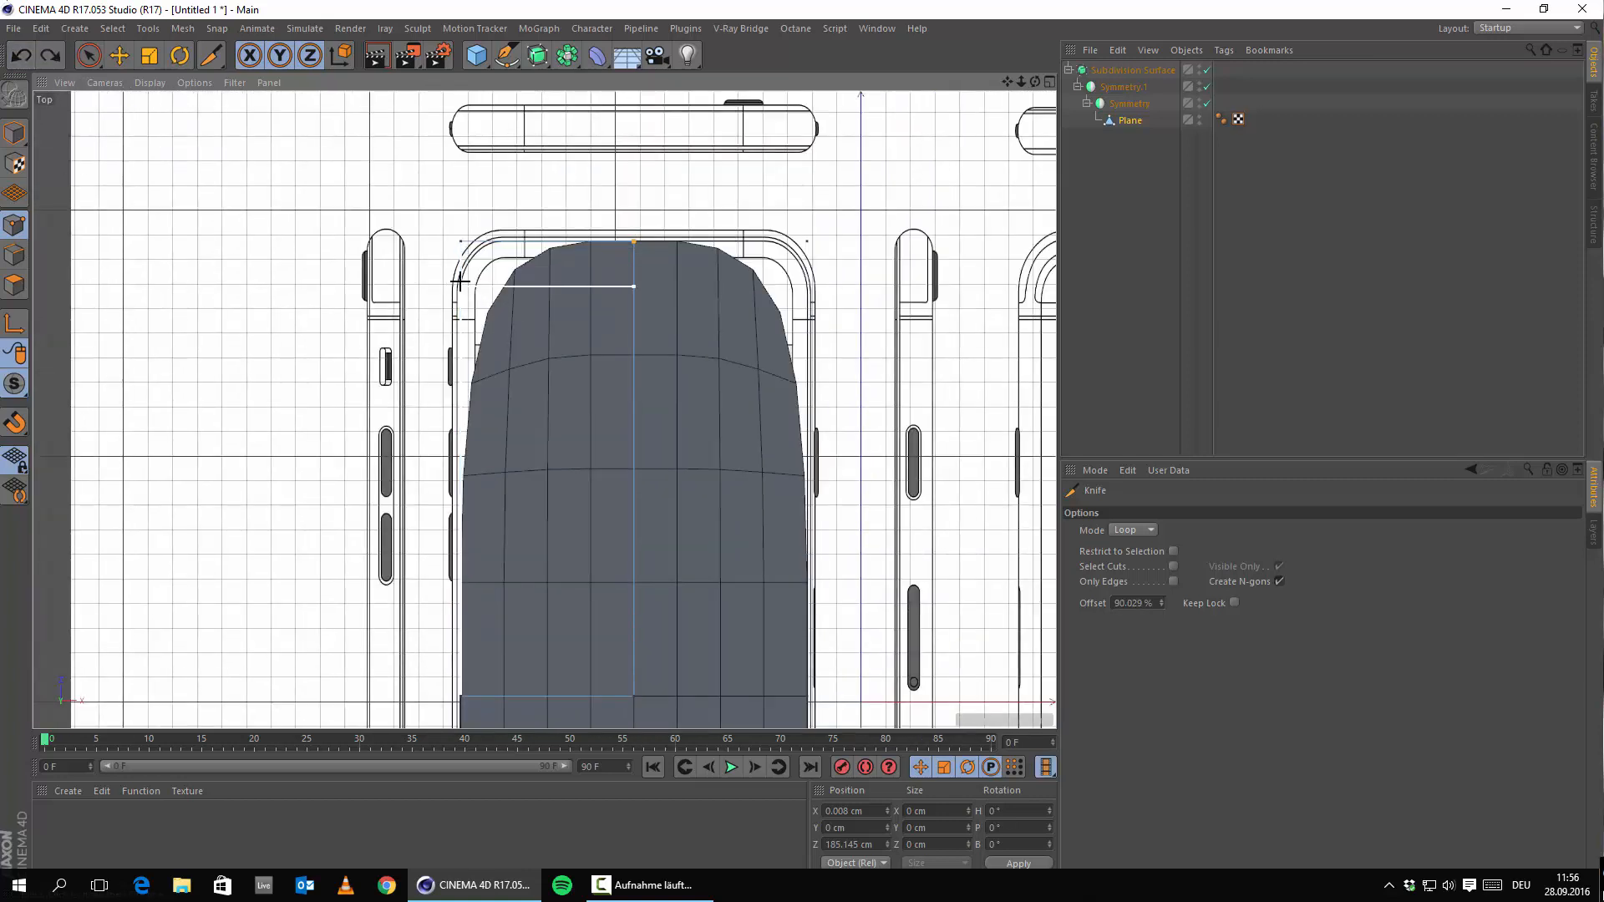
Step: Try a loop cut slightly farther below the Plane's upper edge, inspect the rounded corner and undo the cut
click(462, 266)
scroll(720, 359, down, 5)
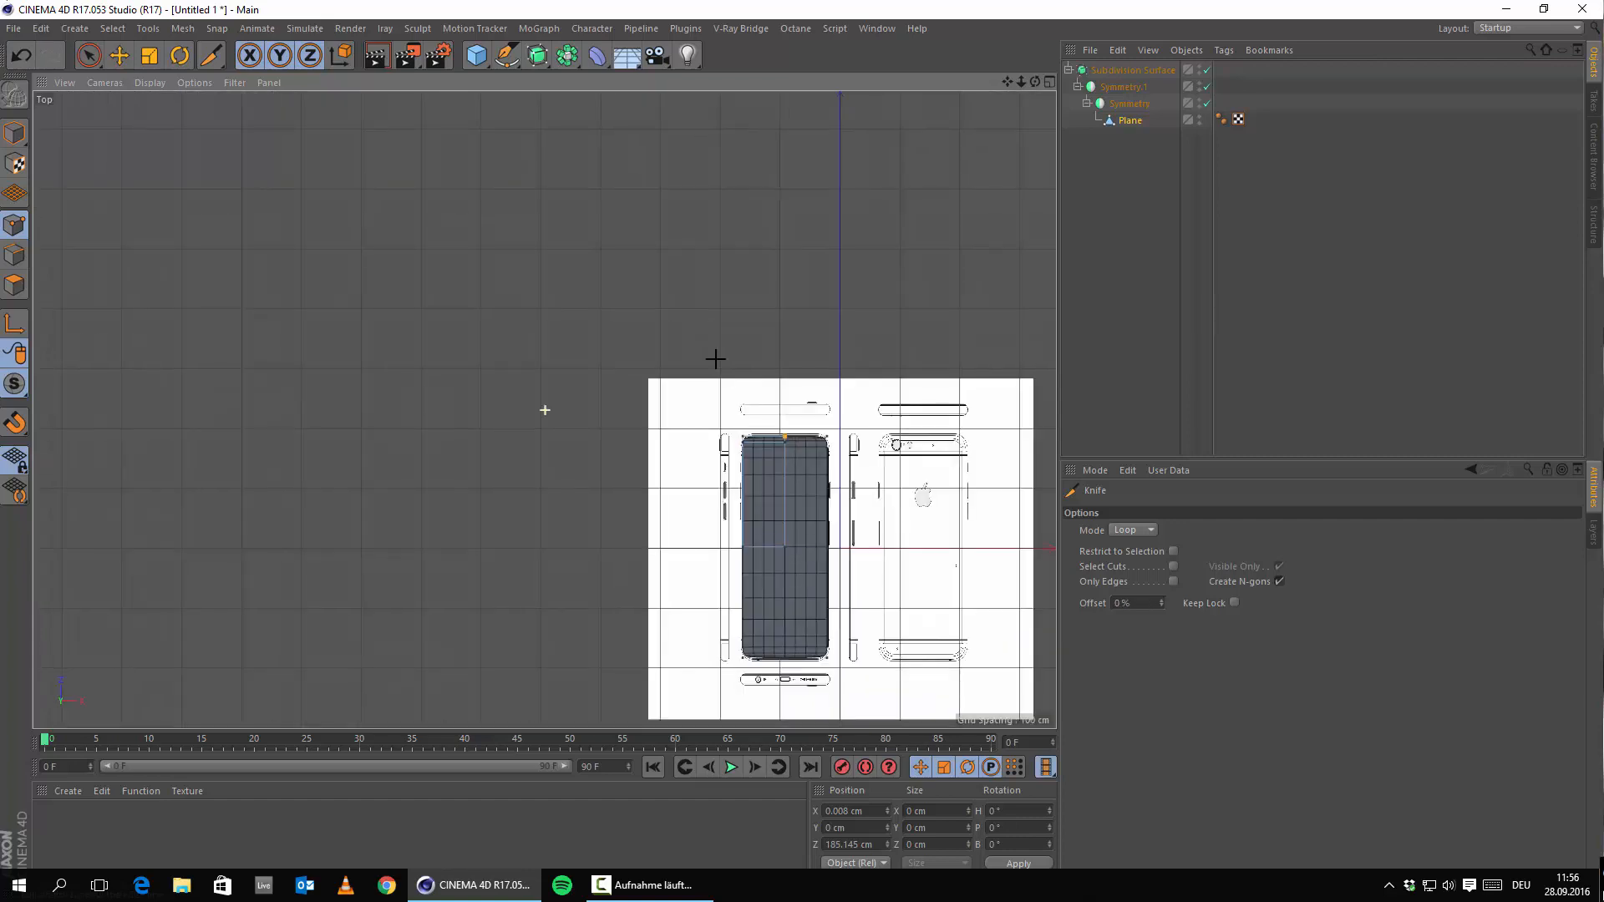
scroll(666, 353, up, 10)
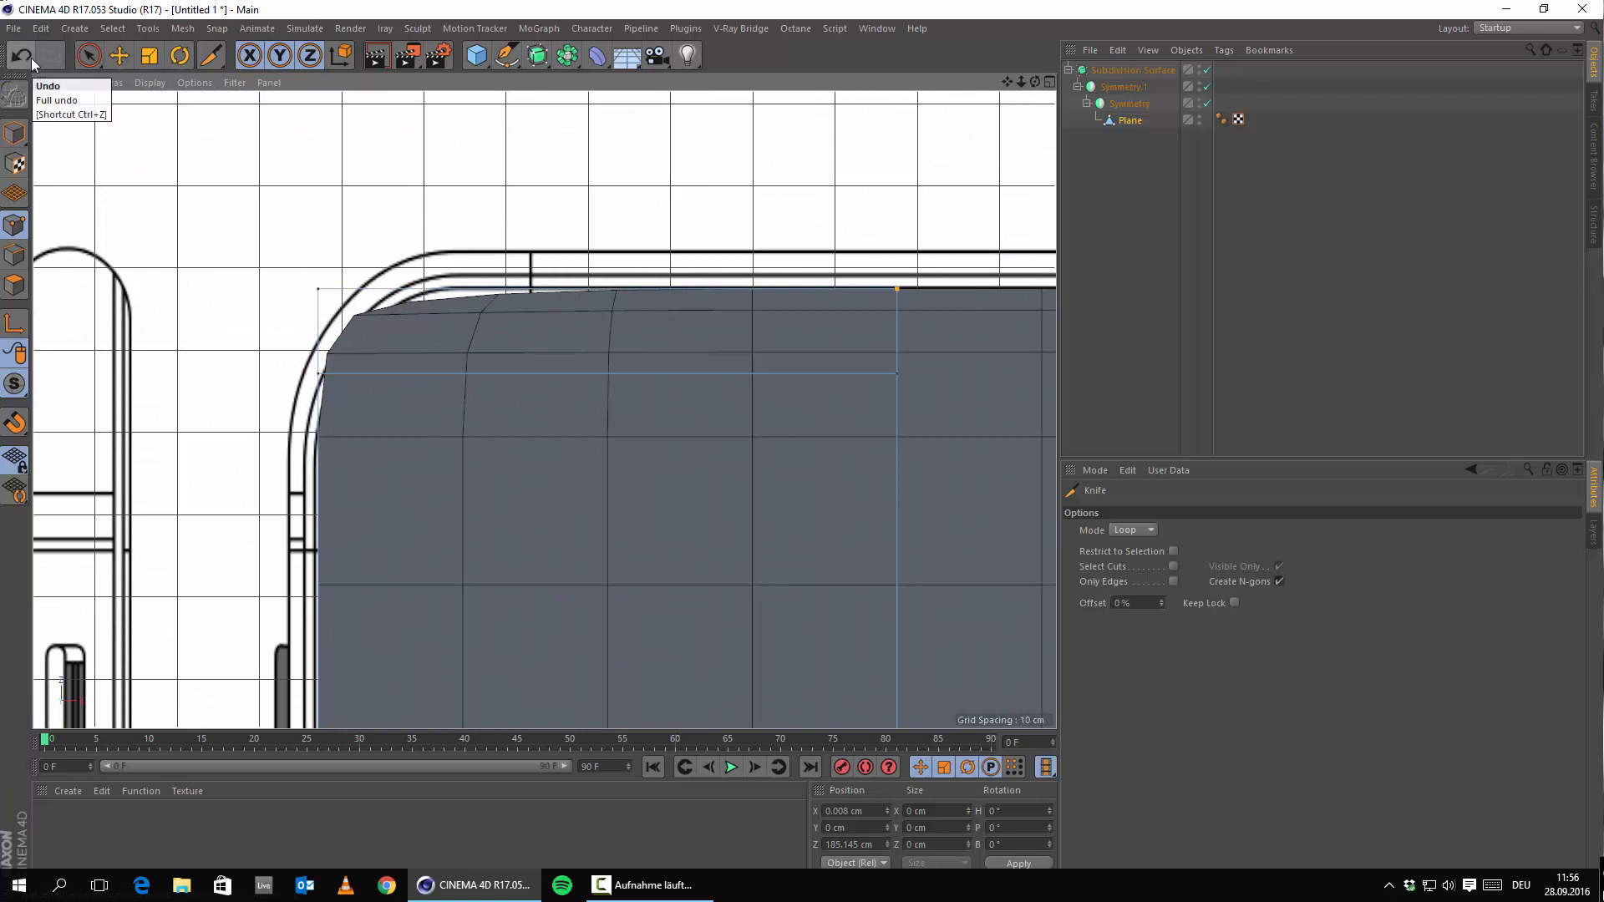
click(23, 56)
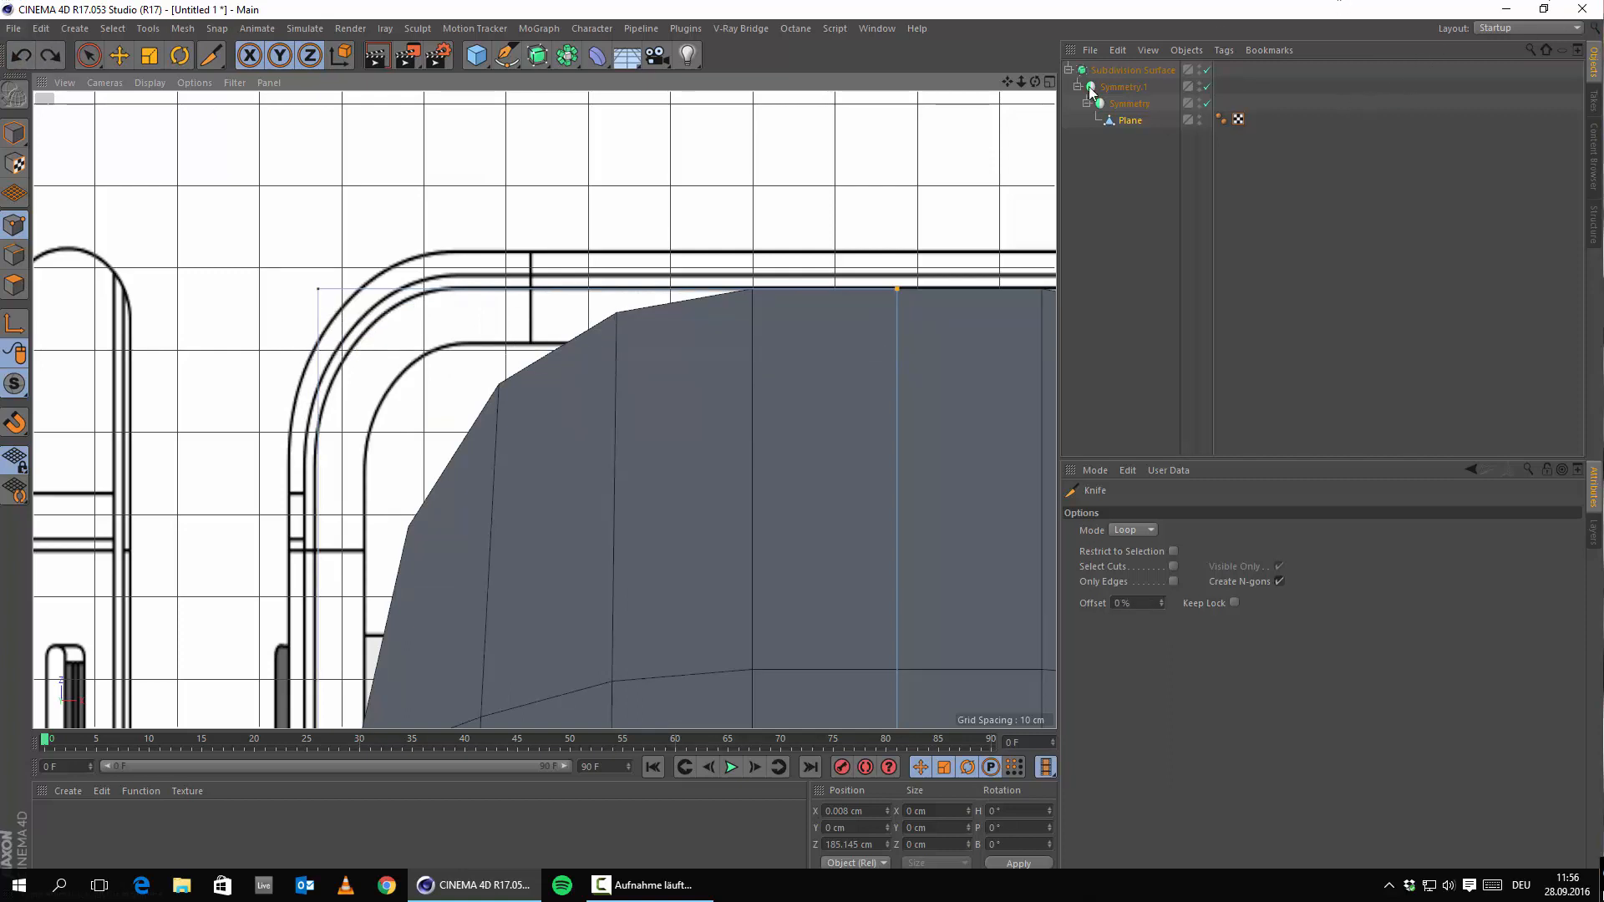
Step: Enable X-Ray on the Subdivision Surface and take the Plane out of the hierarchy to the top level
click(1132, 67)
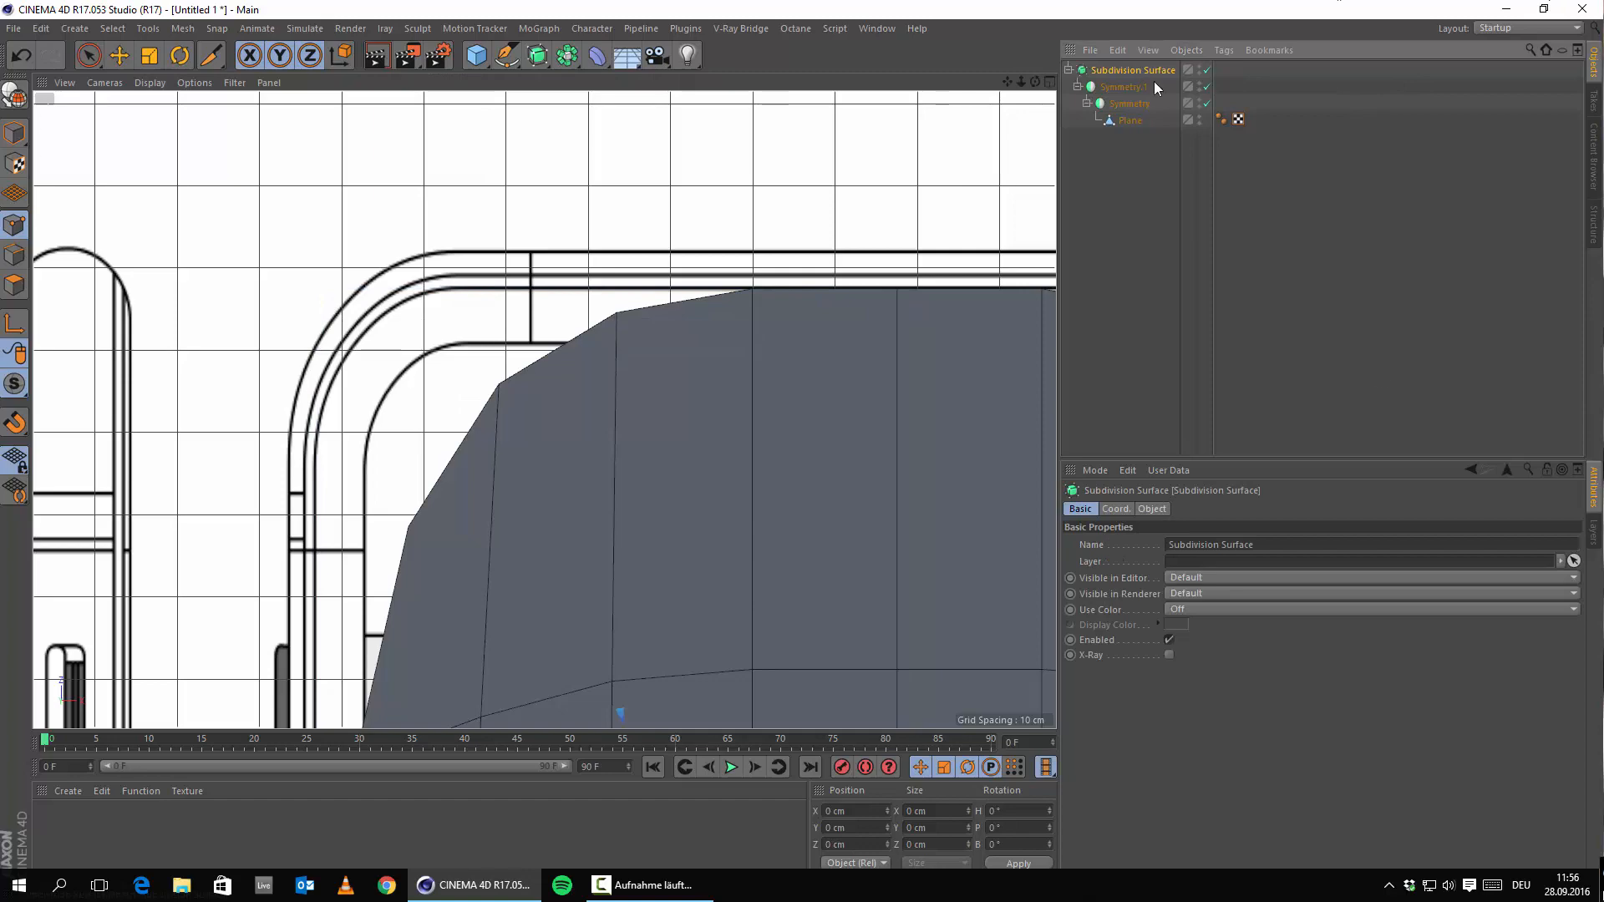
click(1170, 654)
click(1141, 123)
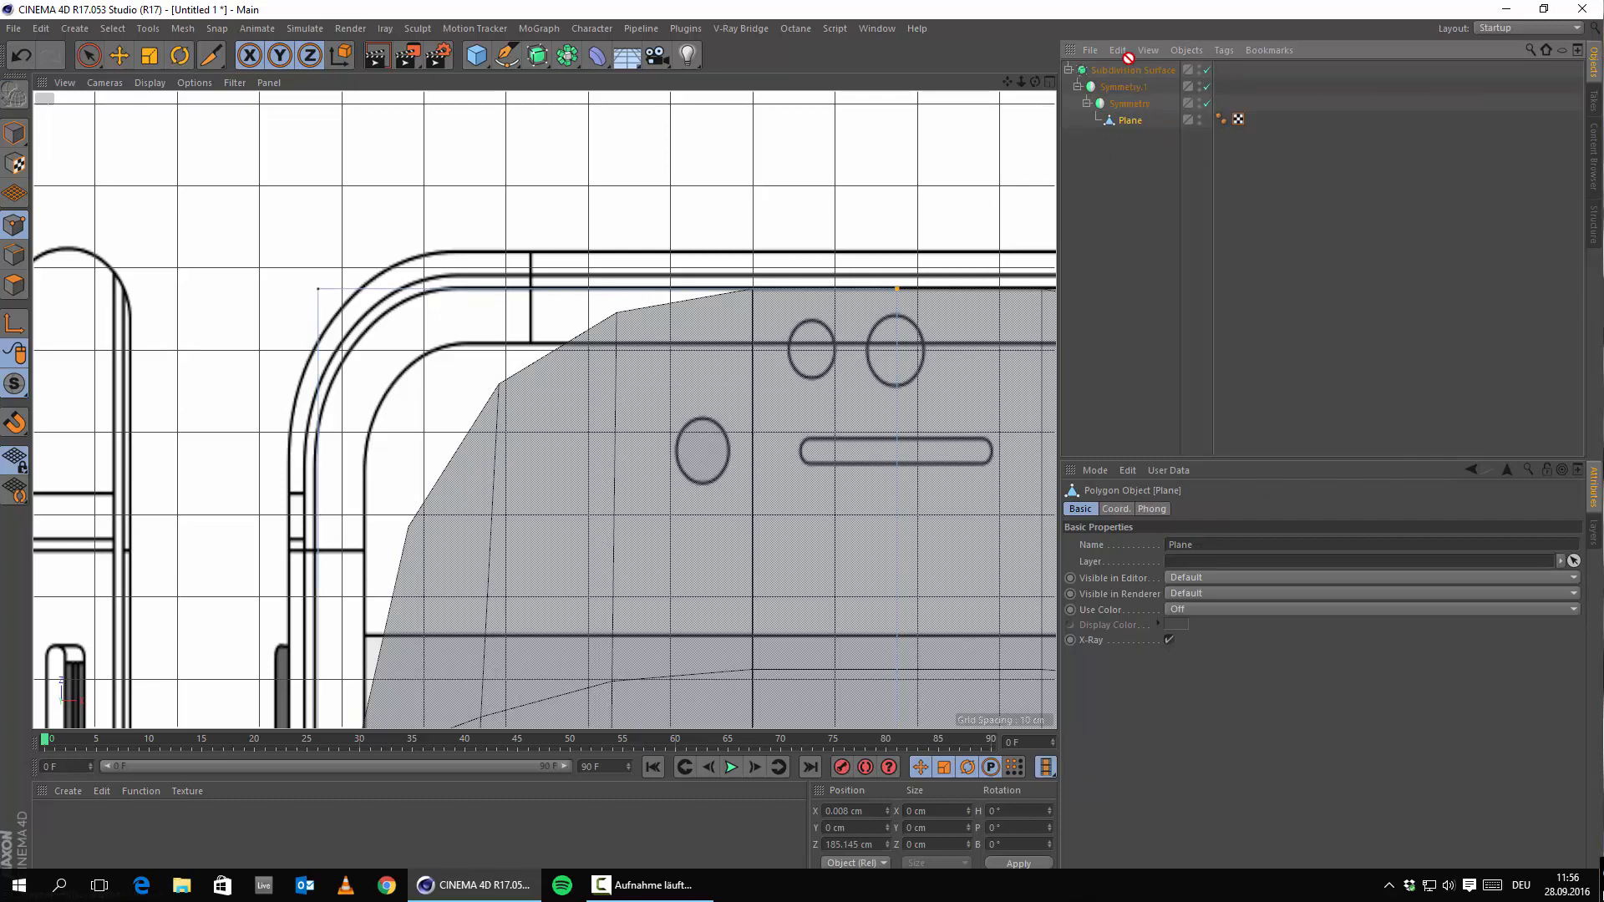
drag(1139, 68, 1139, 68)
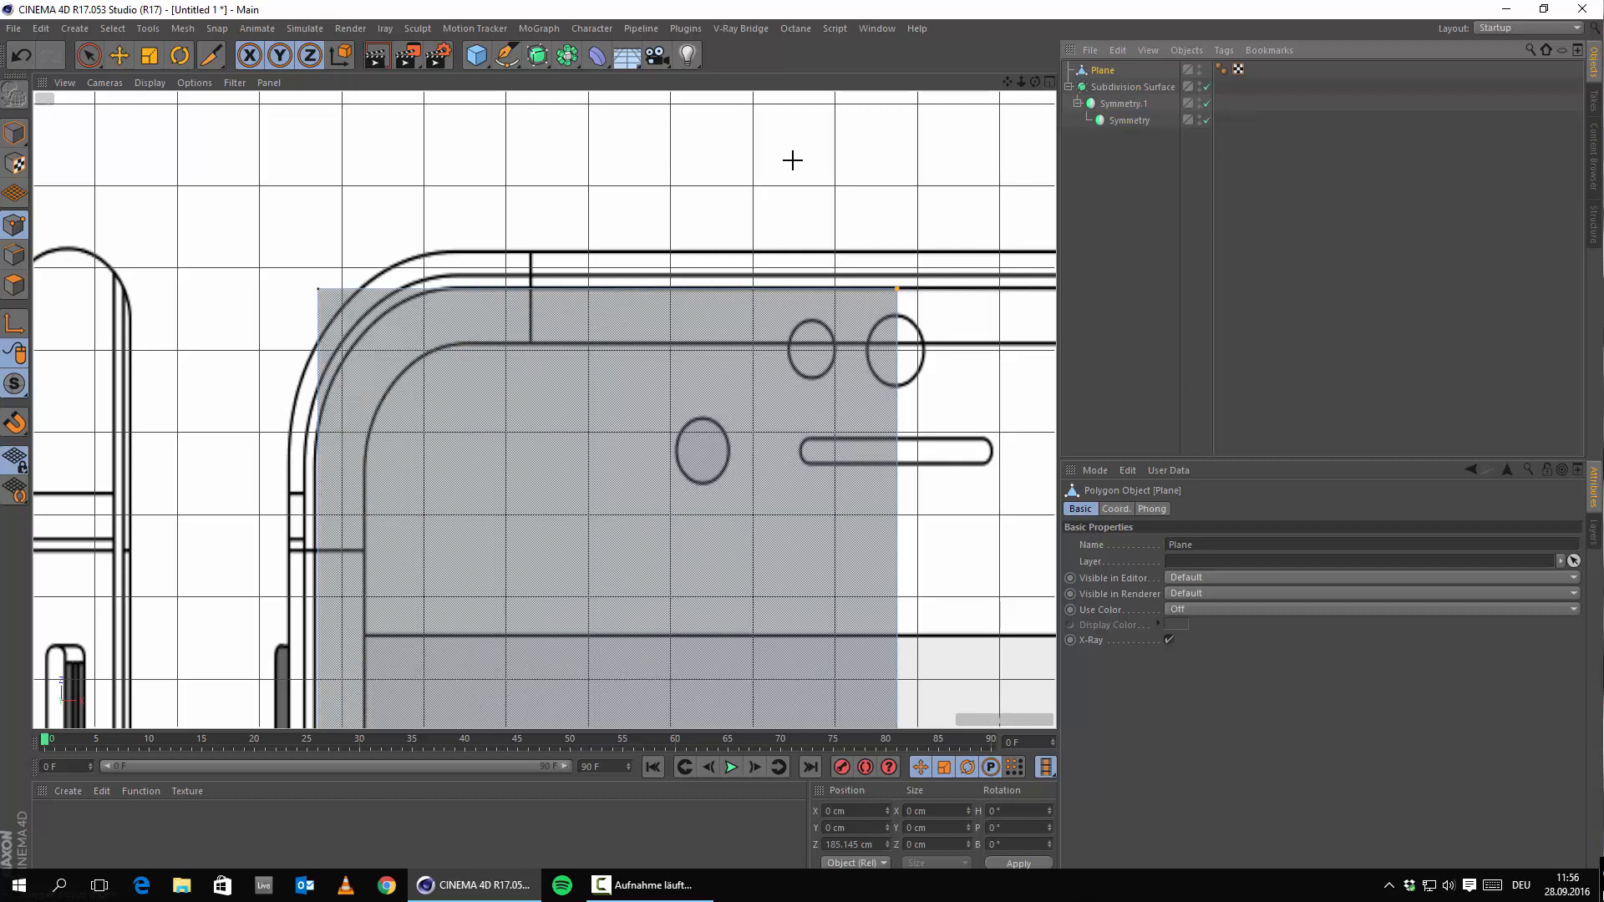
Step: Move the Plane's outer upper corner point inward to X about -56.5 cm, where the blueprint's corner curve begins
scroll(382, 324, down, 5)
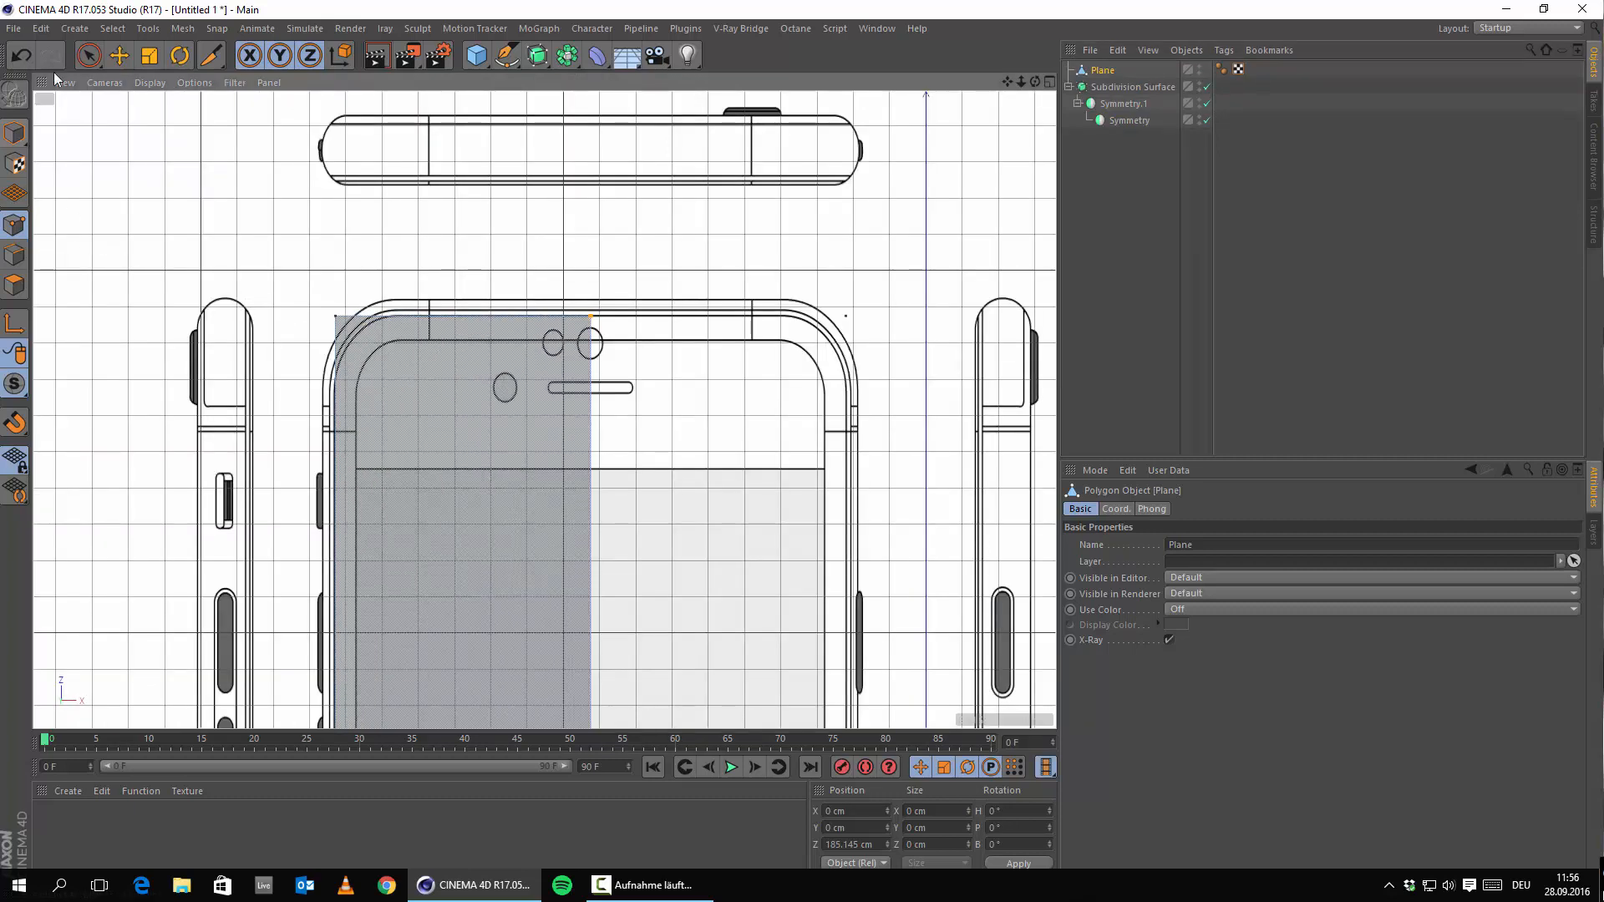
click(119, 55)
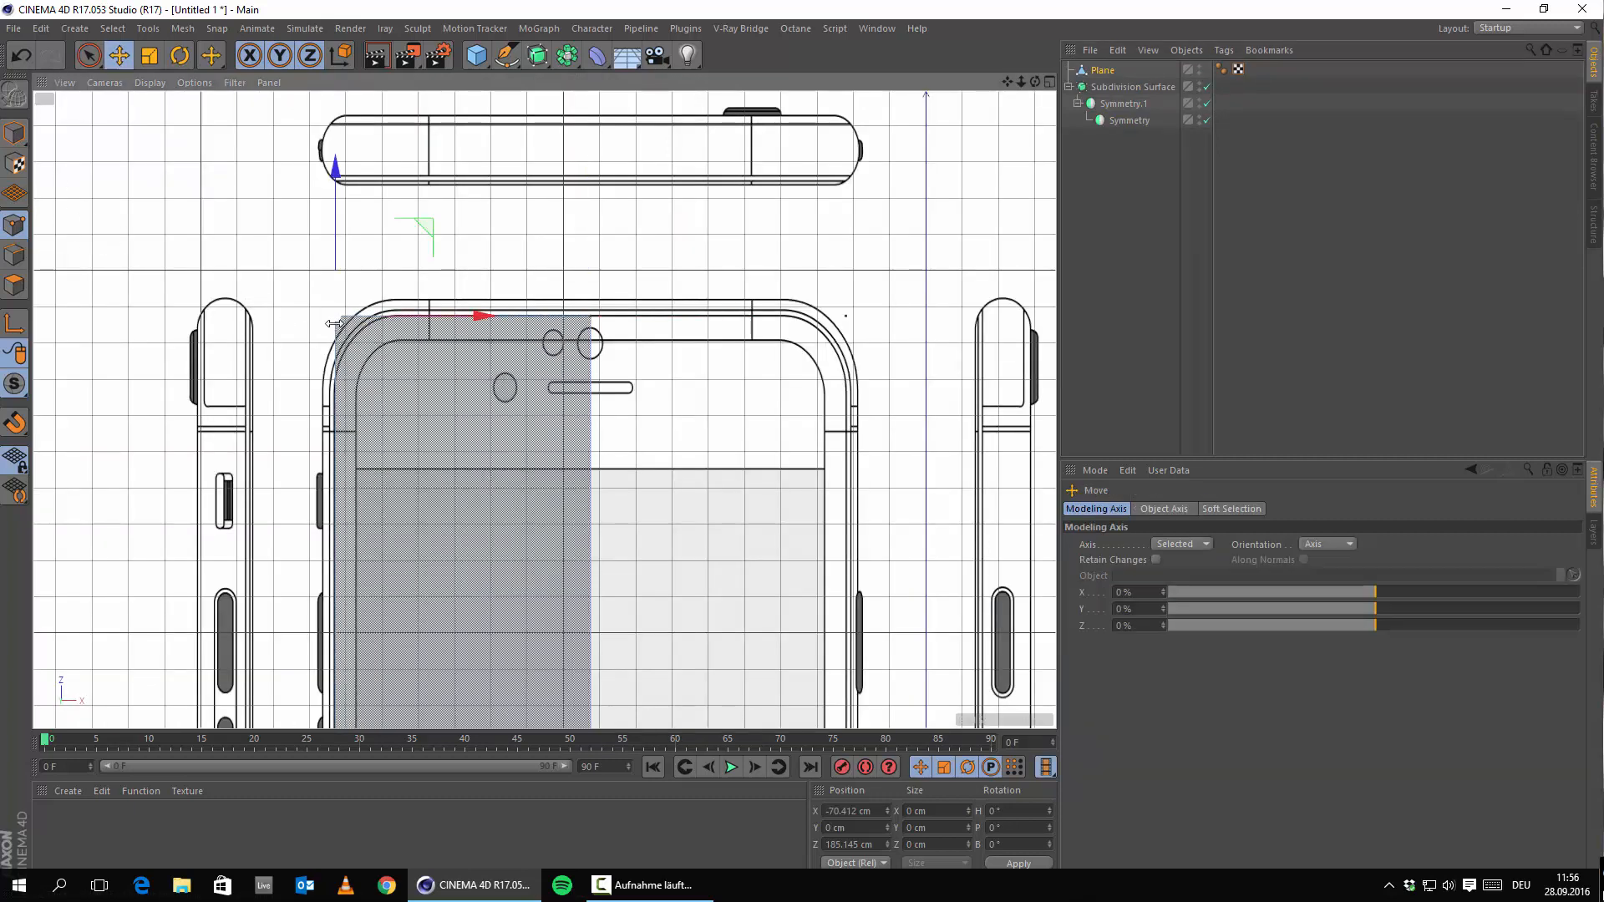
scroll(394, 308, up, 5)
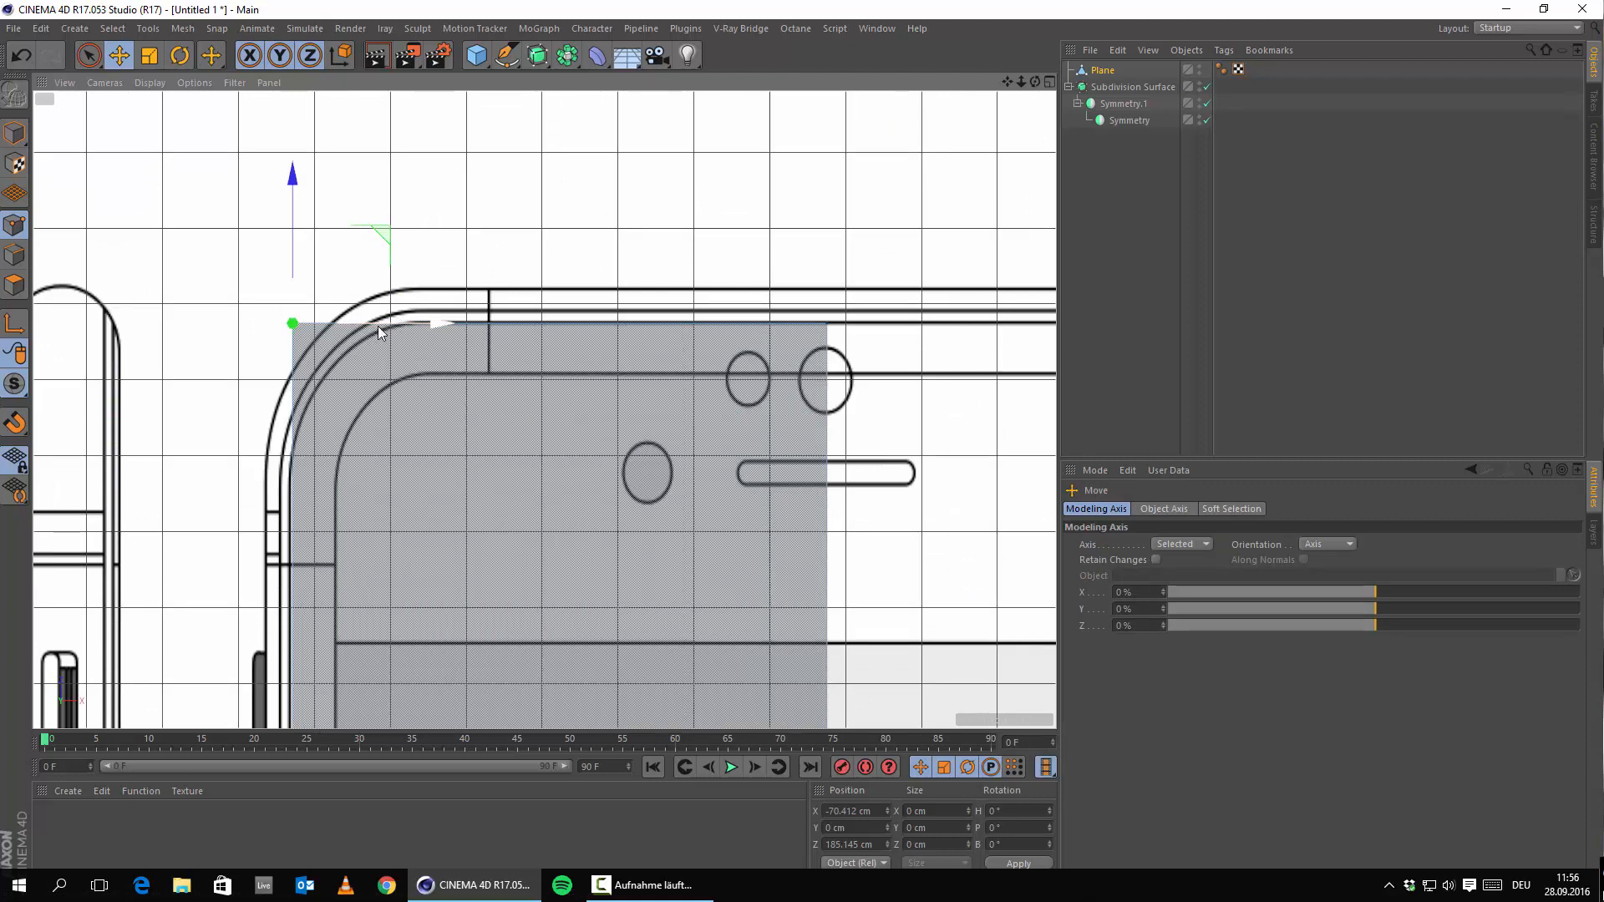
drag(410, 330, 430, 393)
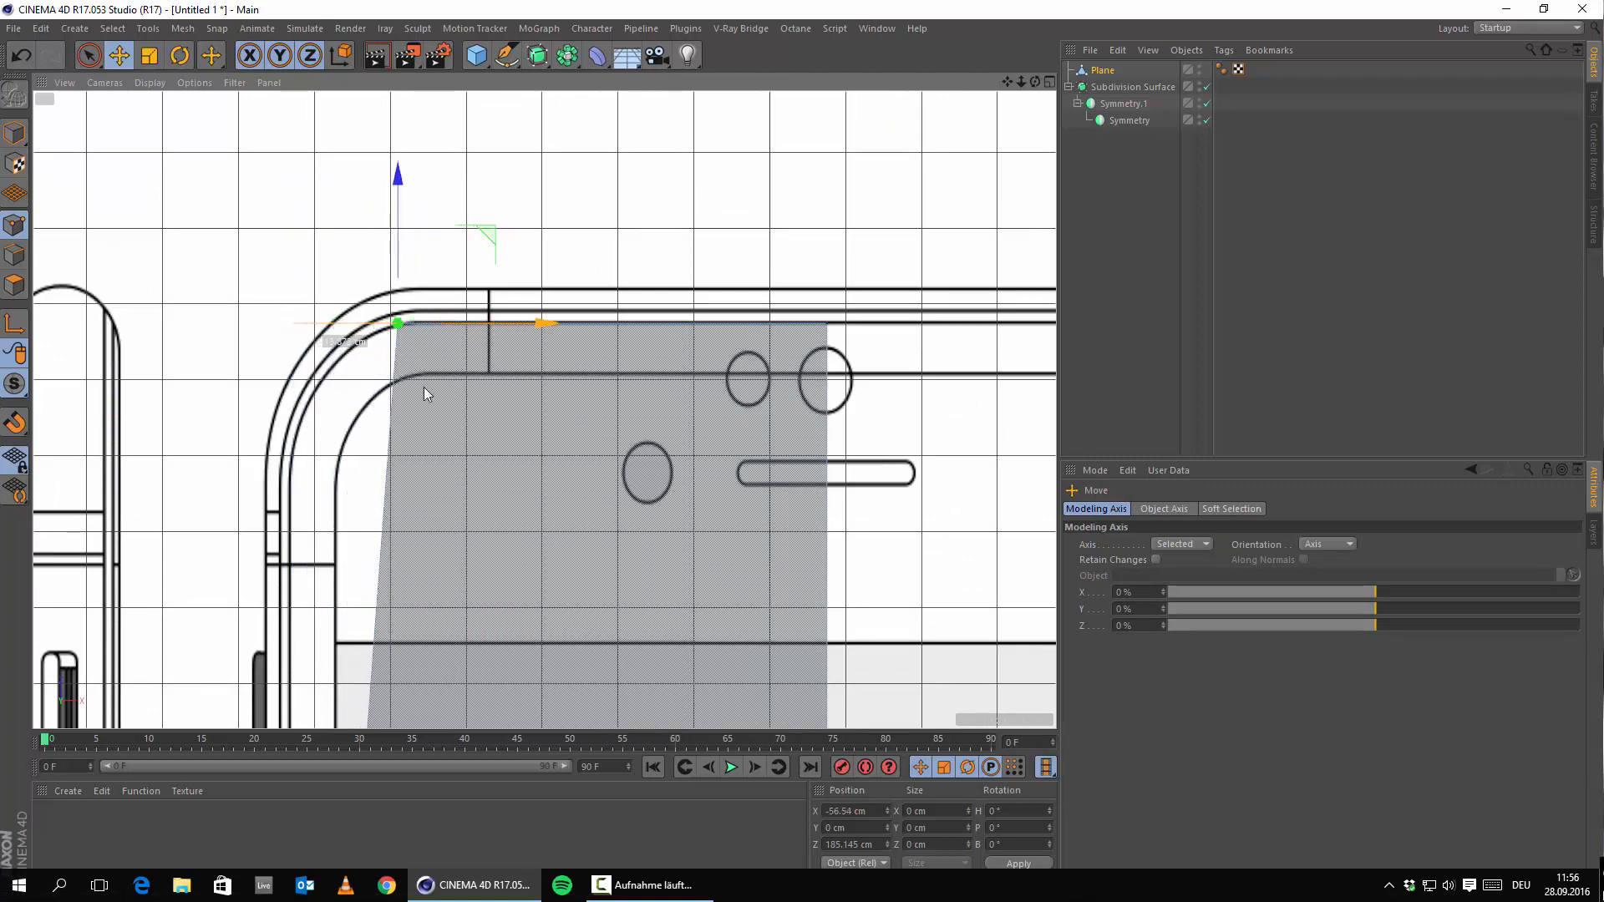
Step: Add a Knife loop cut across the Plane at the corner curve's lower end and move its outer point to X about -70.6 cm
scroll(199, 585, down, 5)
scroll(199, 585, up, 5)
right_click(244, 483)
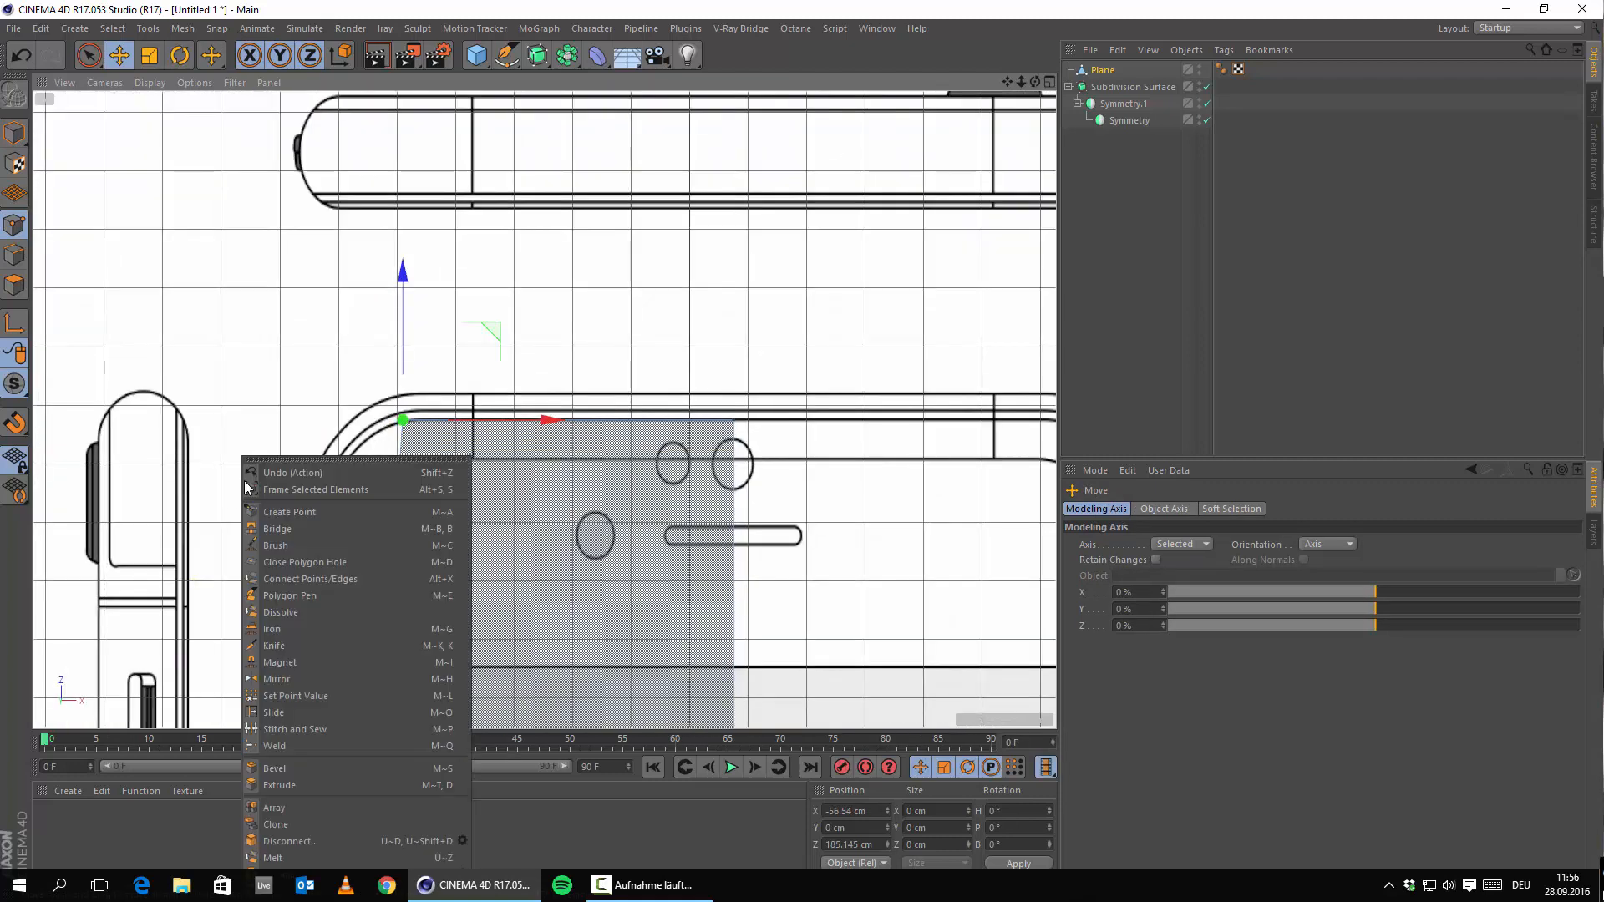
click(312, 645)
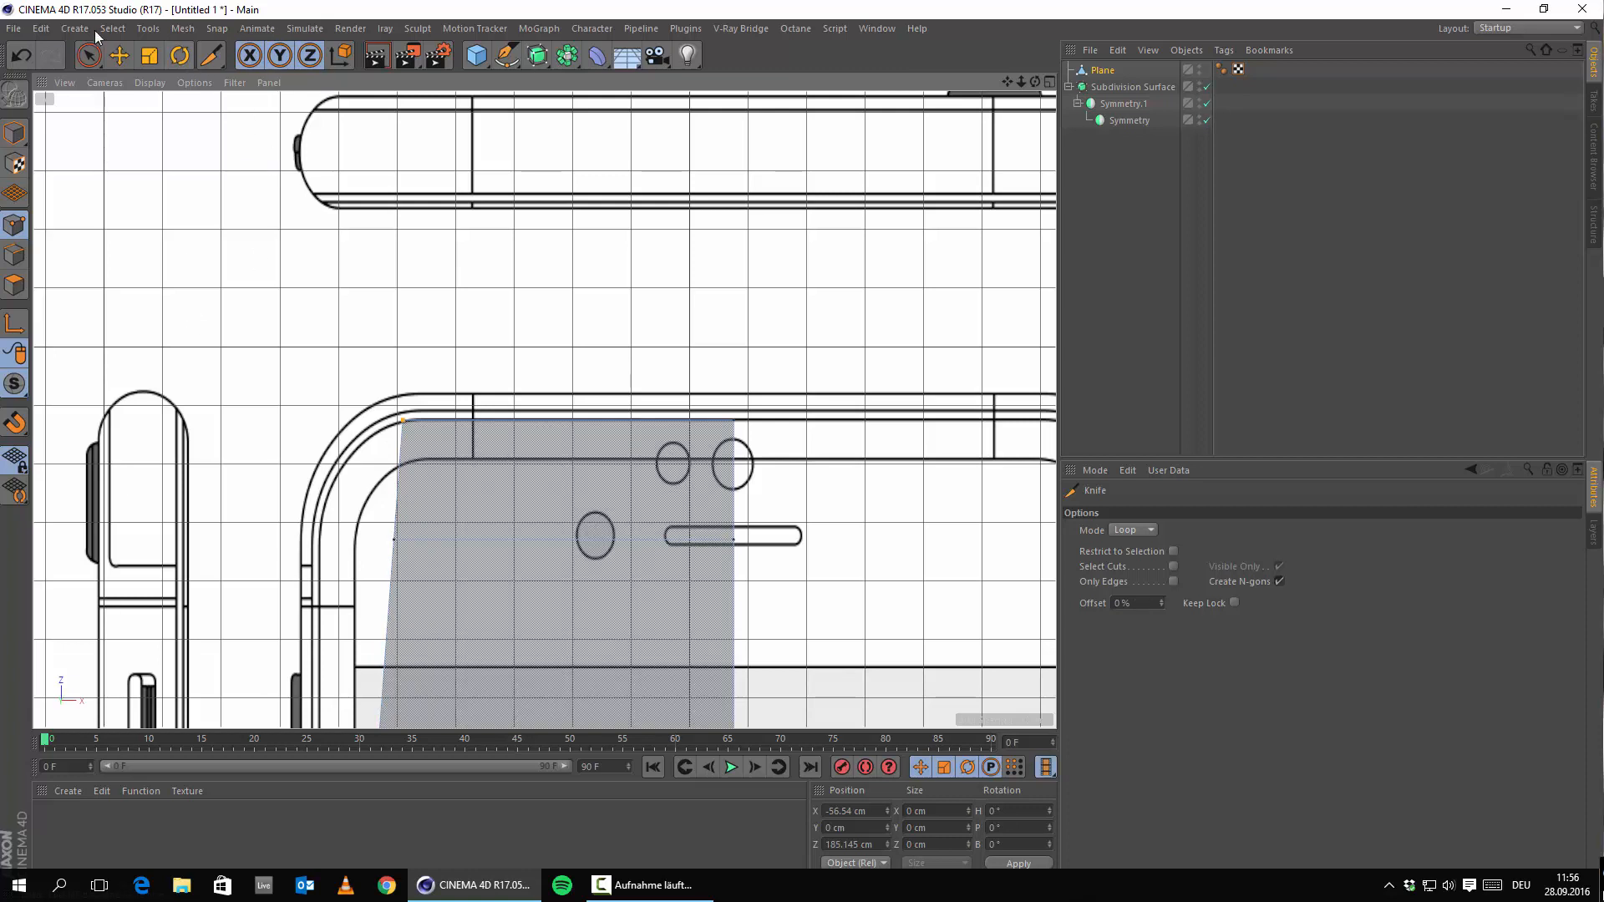
click(119, 55)
click(395, 540)
drag(545, 541, 468, 545)
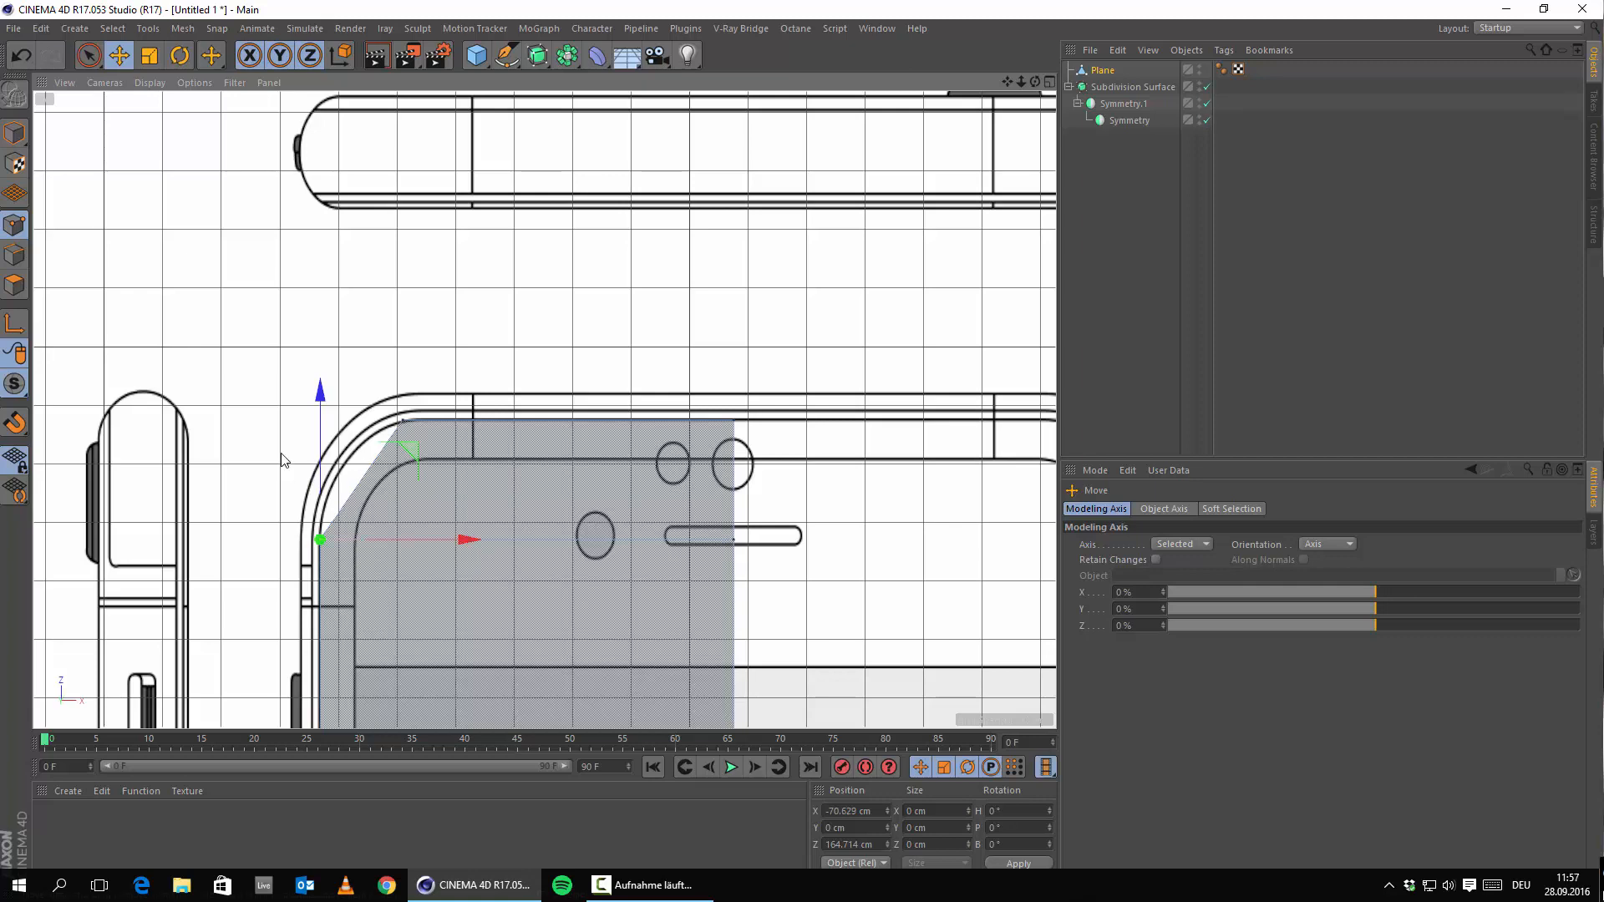
Step: Loop-cut the slanted corner edge at about 51 % and move the new outer point onto the blueprint curve, X about -66.4, Z about 177.8 cm
scroll(365, 548, up, 3)
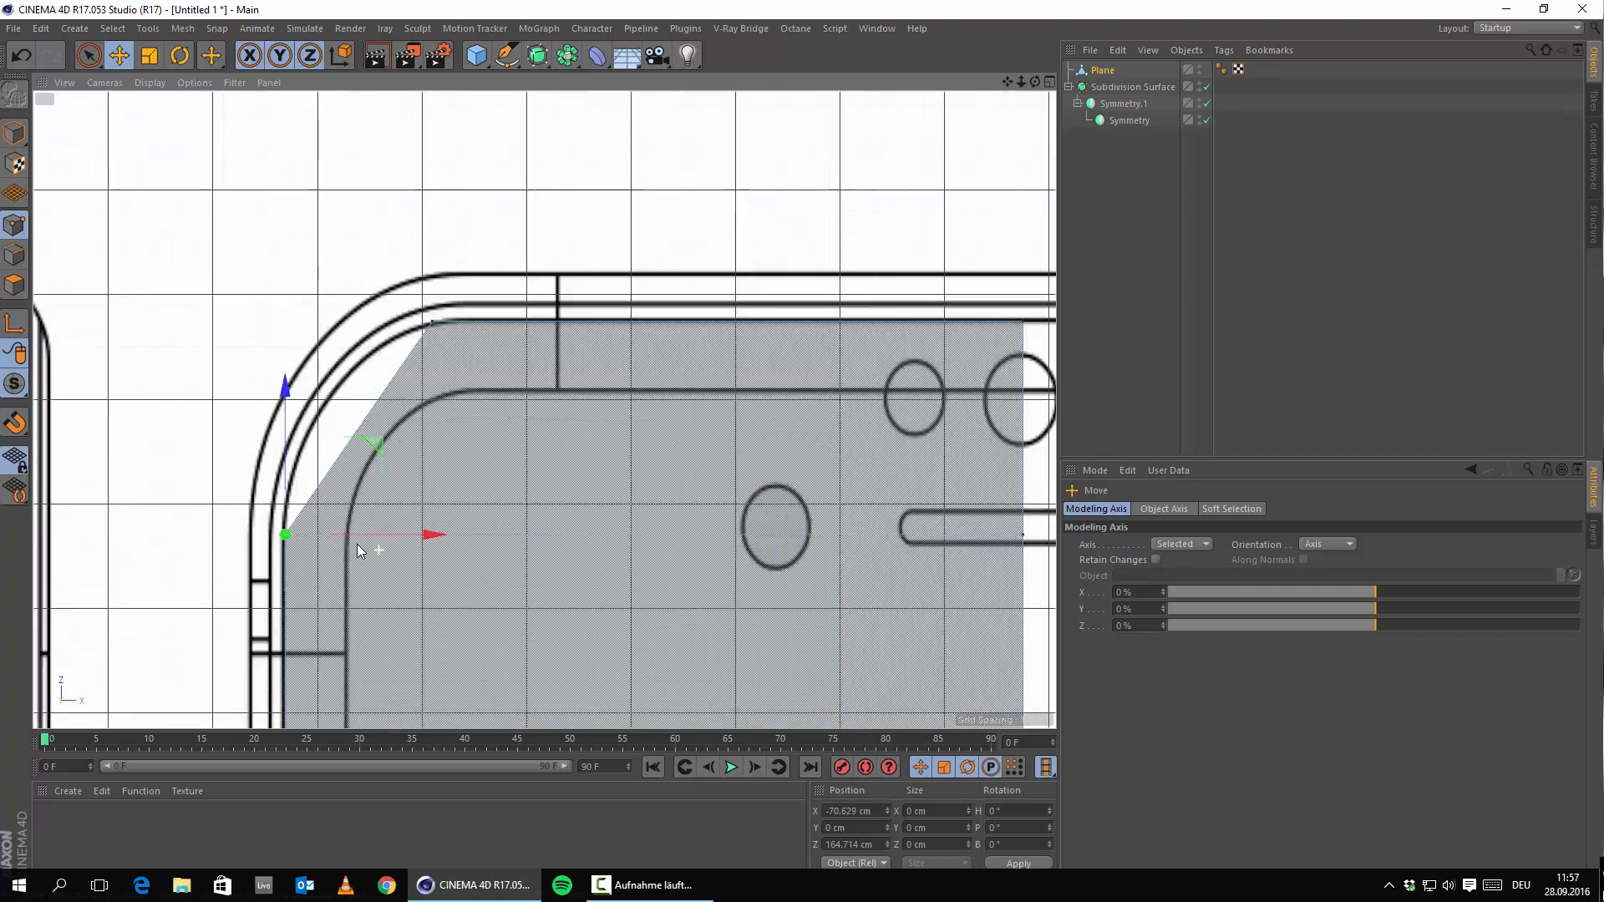
right_click(290, 232)
click(334, 417)
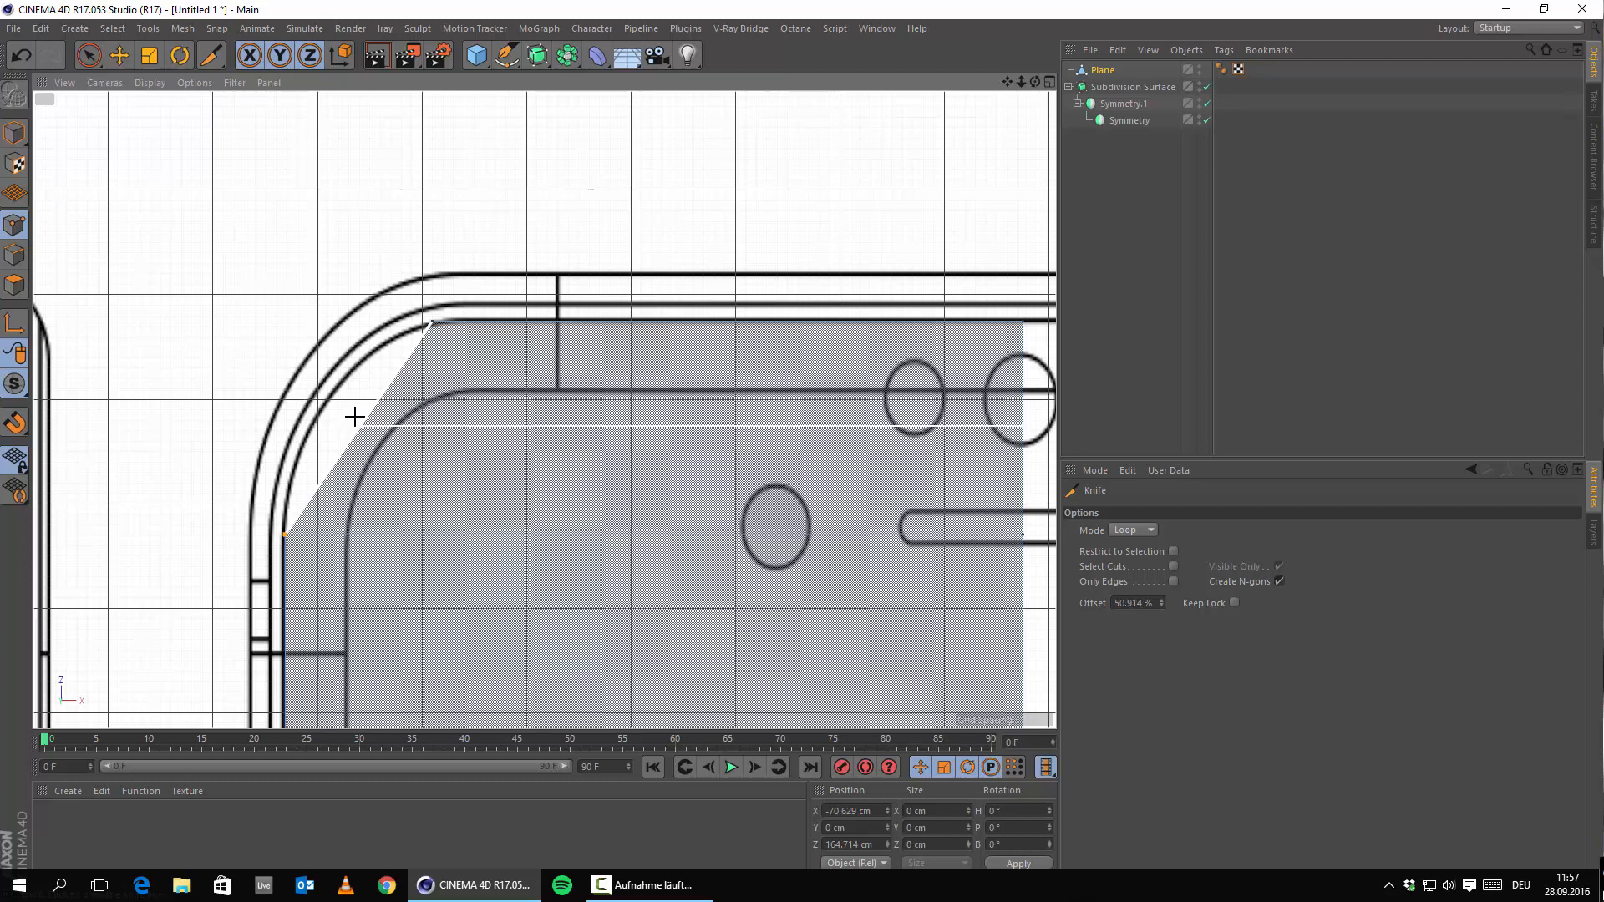
click(351, 416)
key(e)
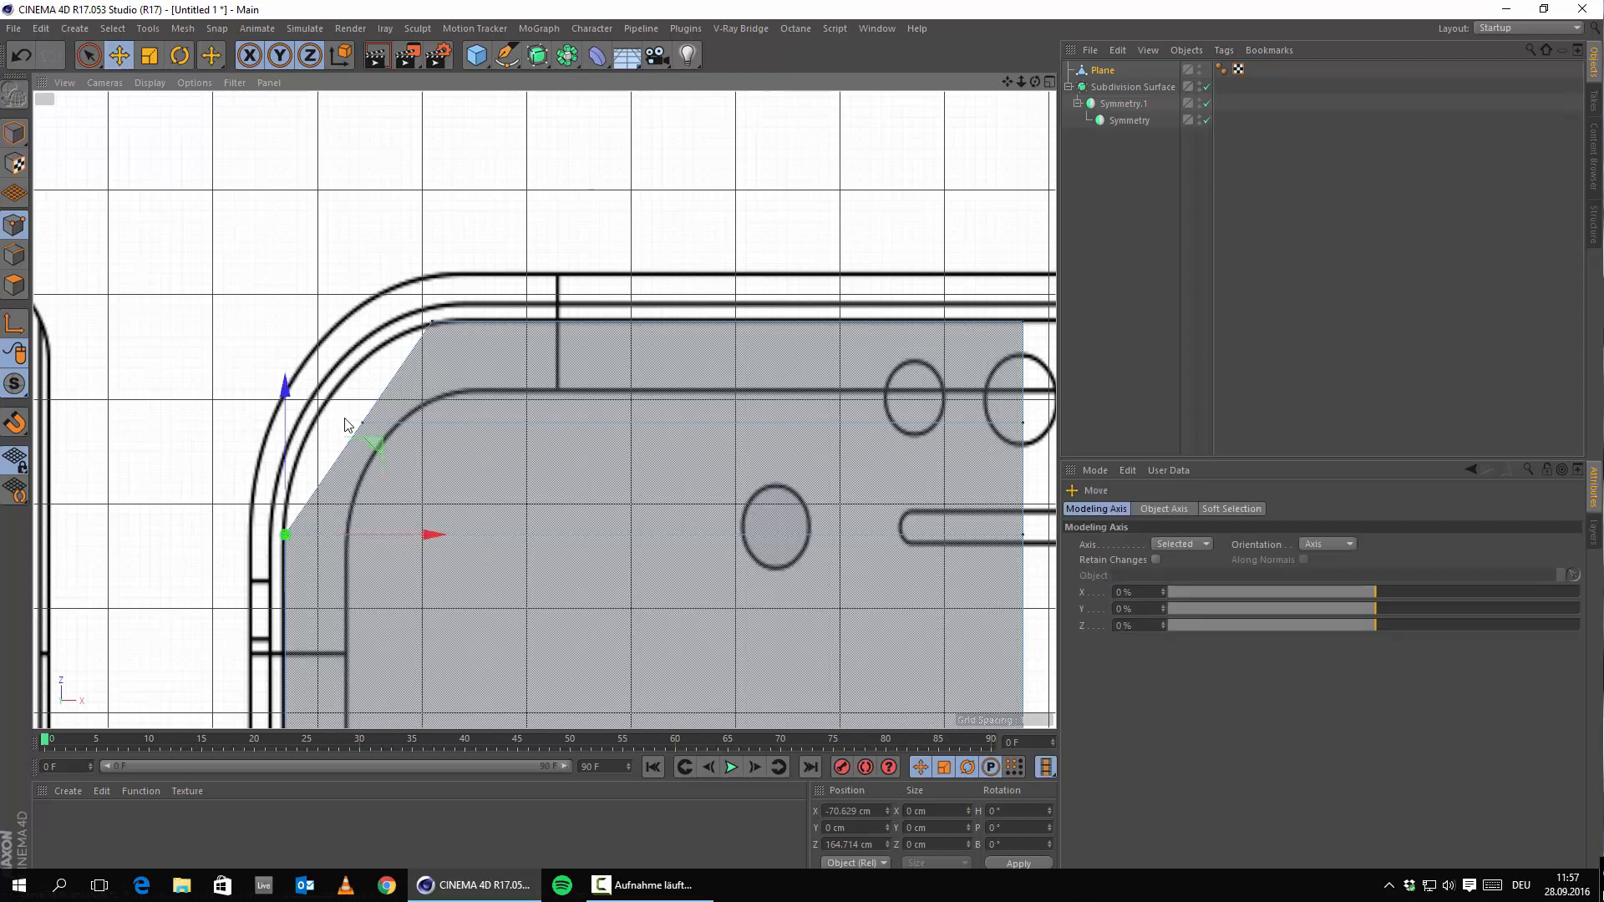
click(361, 422)
drag(478, 424, 443, 420)
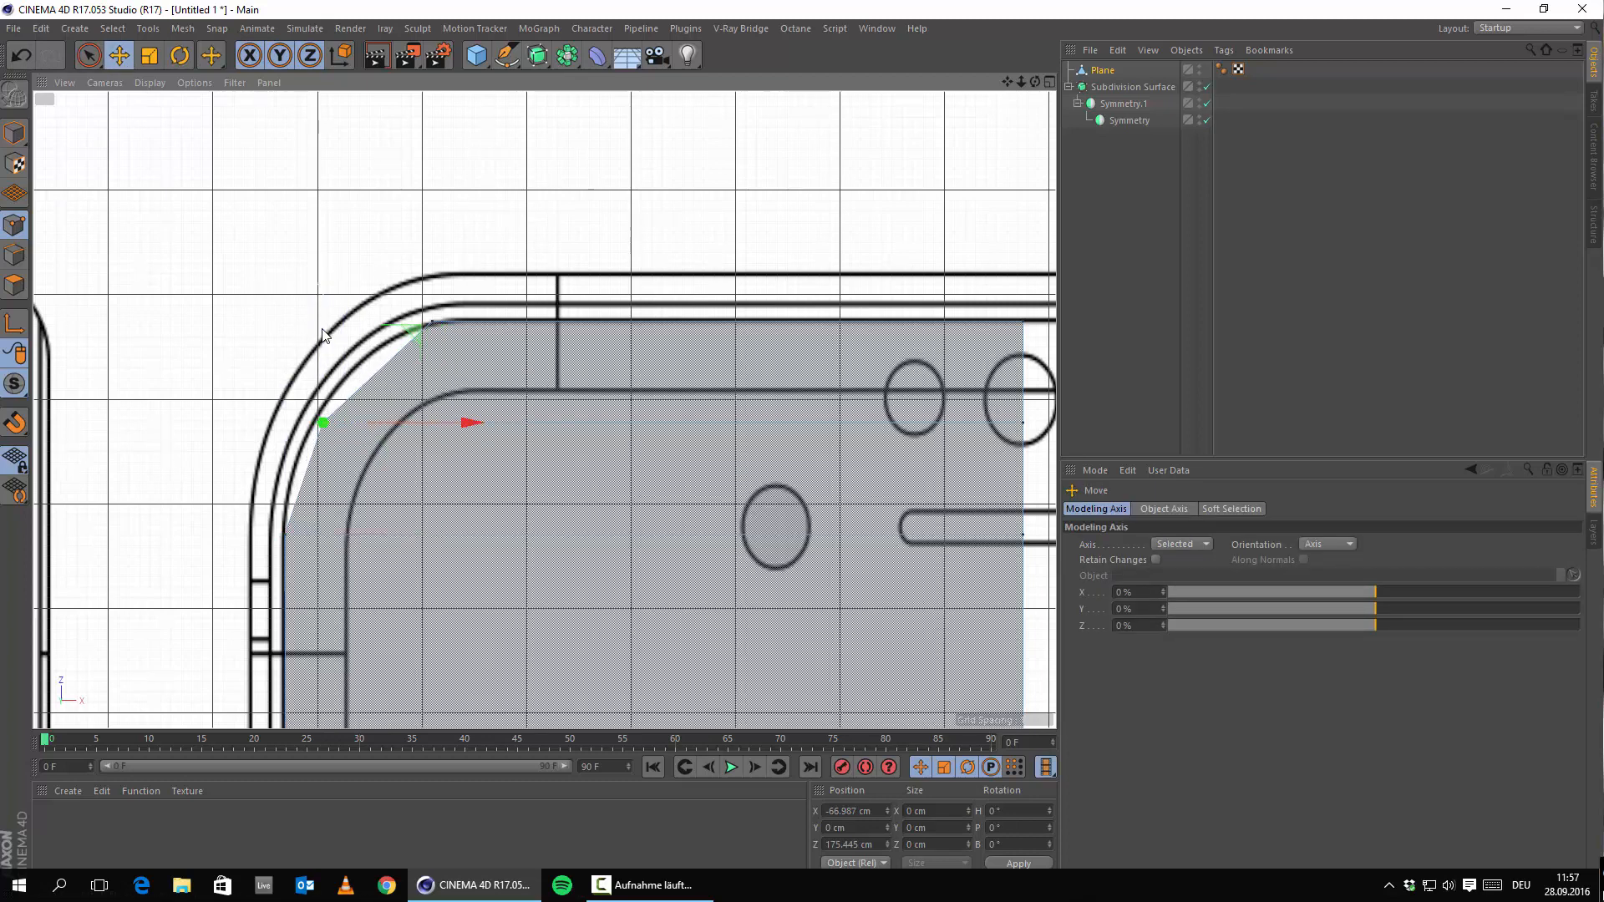
drag(320, 334, 321, 321)
mouse_move(419, 418)
mouse_down()
mouse_move(443, 413)
mouse_move(424, 415)
mouse_up()
drag(332, 316, 332, 308)
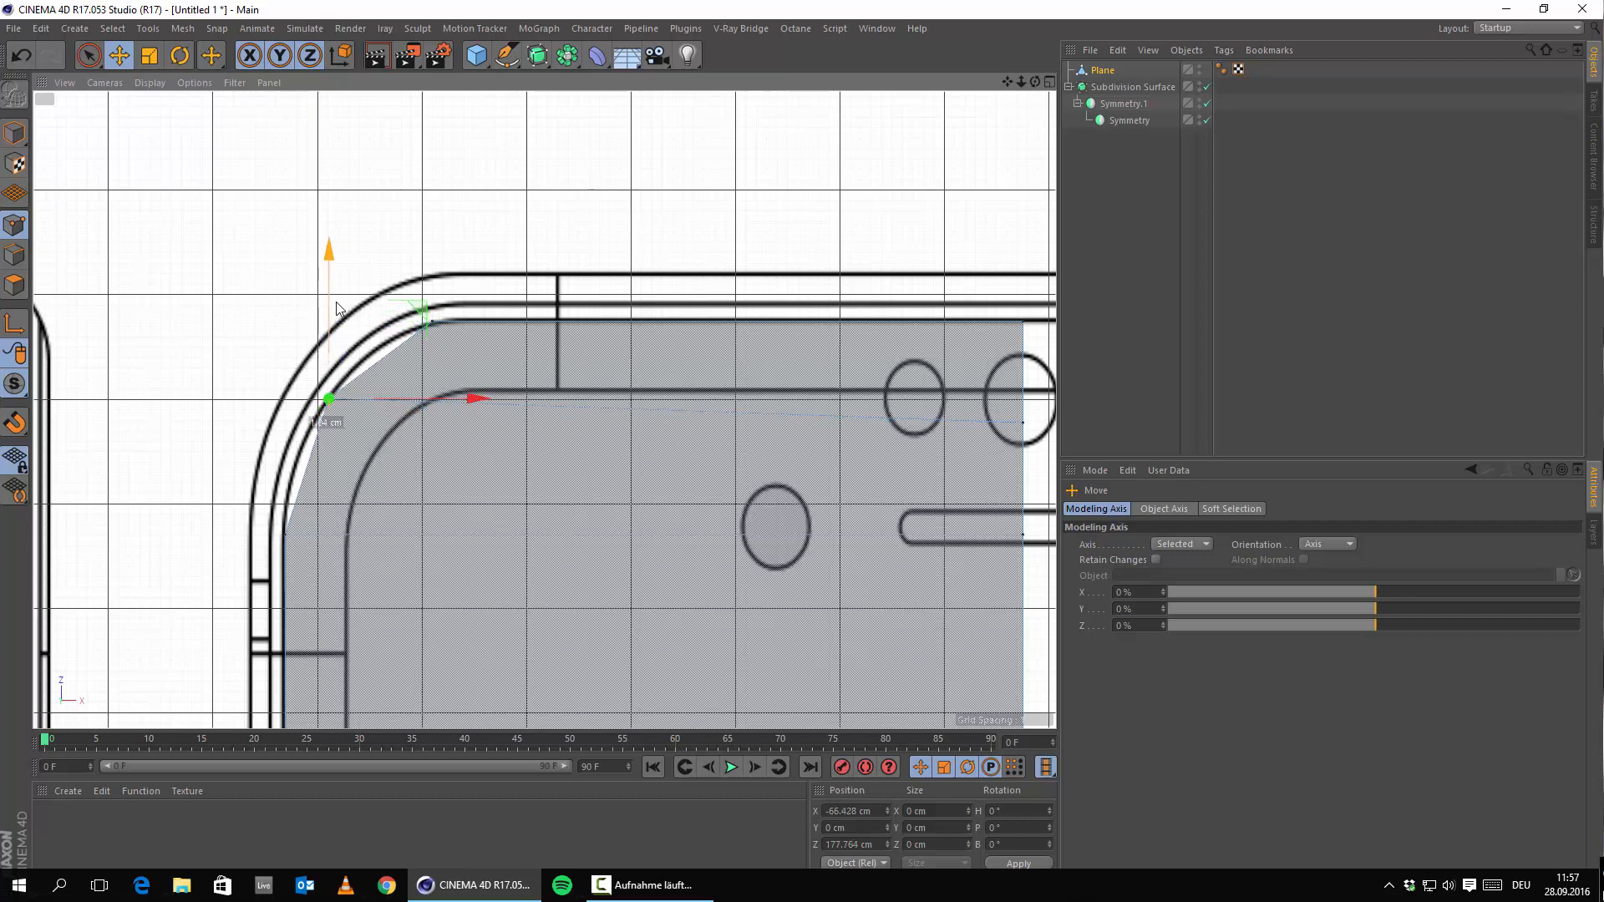
Step: Nest the Plane back under the inner Symmetry and compare the smoothed corner with the blueprint
click(488, 232)
scroll(485, 314, down, 4)
mouse_move(485, 306)
alt+middle_down()
mouse_move(515, 187)
mouse_move(490, 137)
mouse_move(437, 279)
mouse_move(427, 270)
alt+middle_up()
scroll(444, 175, up, 4)
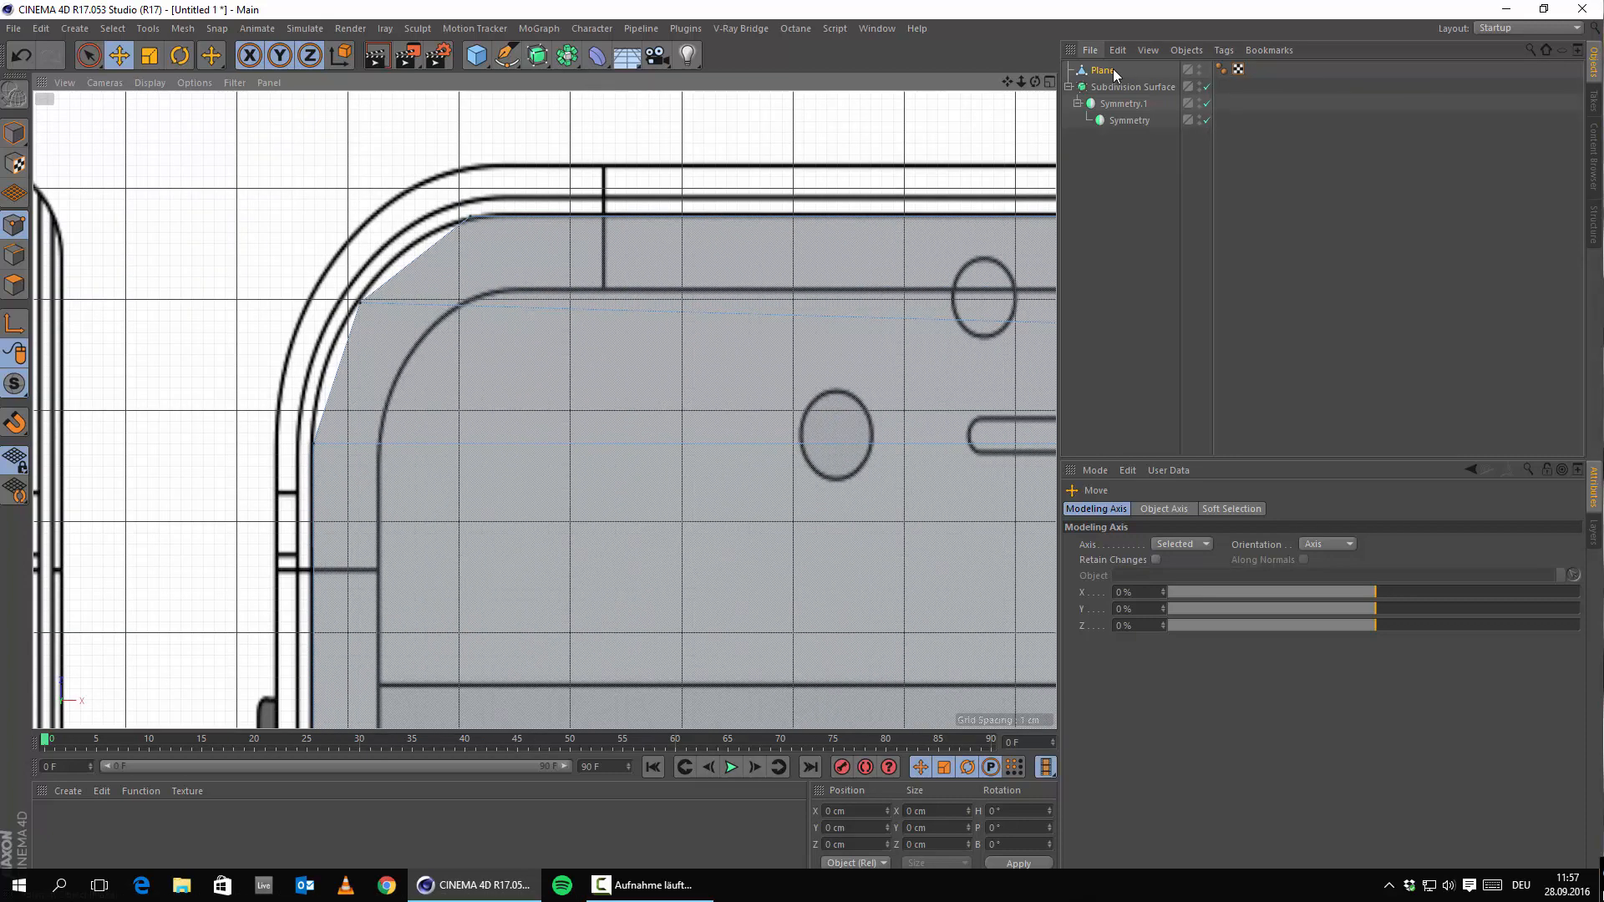
drag(1114, 73, 1130, 120)
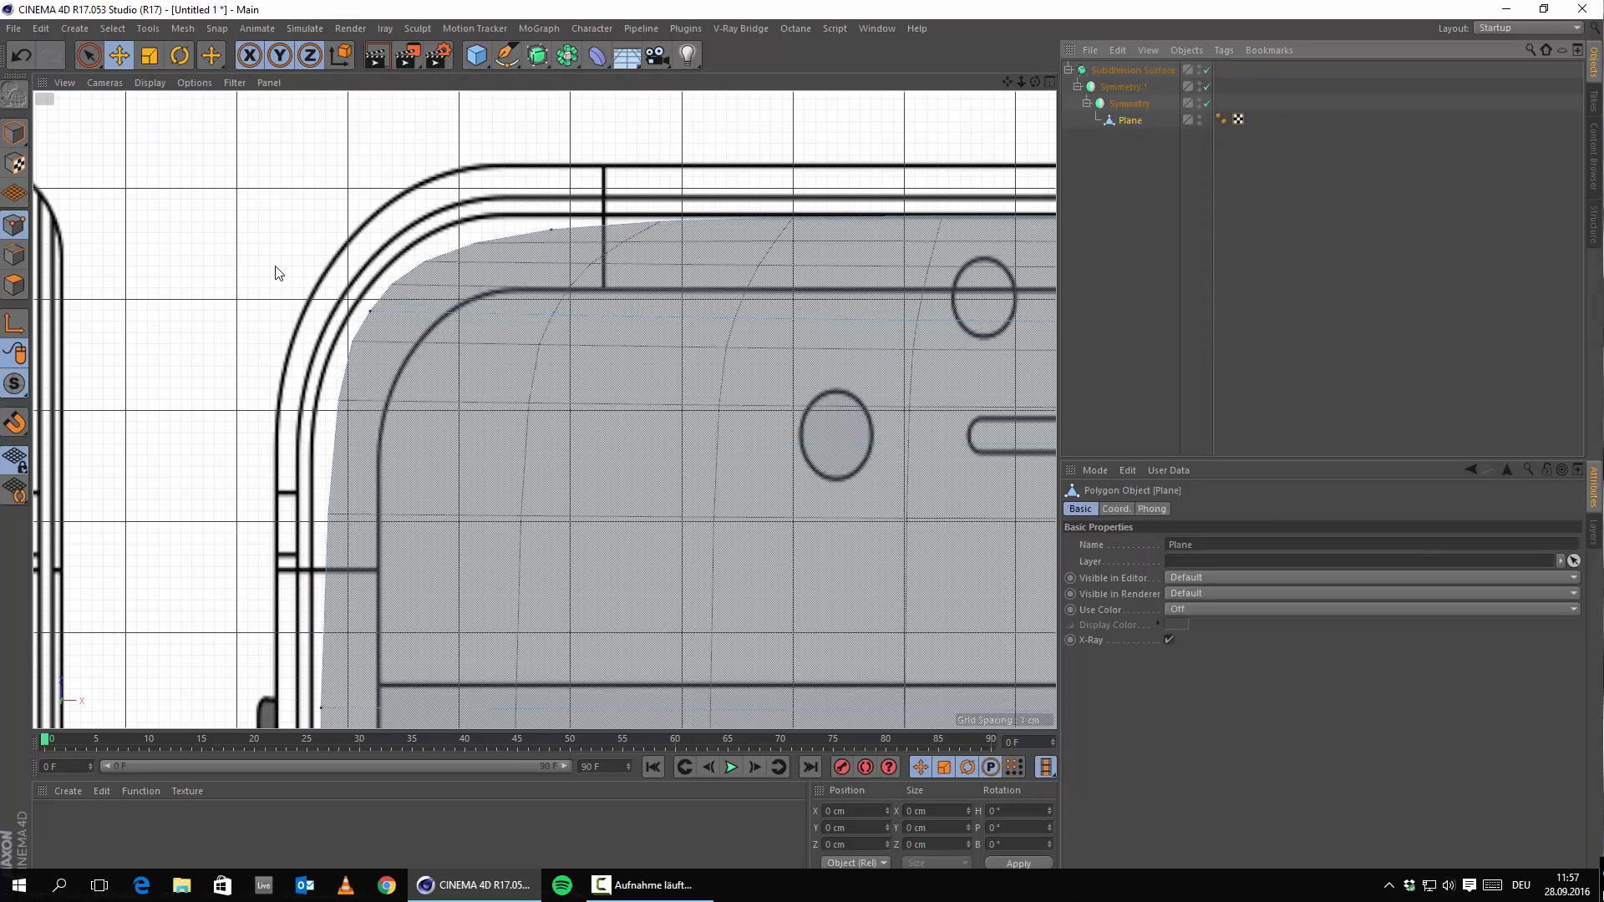
scroll(522, 263, down, 5)
mouse_move(575, 317)
alt+middle_down()
mouse_move(575, 161)
mouse_move(536, 510)
alt+middle_up()
scroll(456, 230, up, 4)
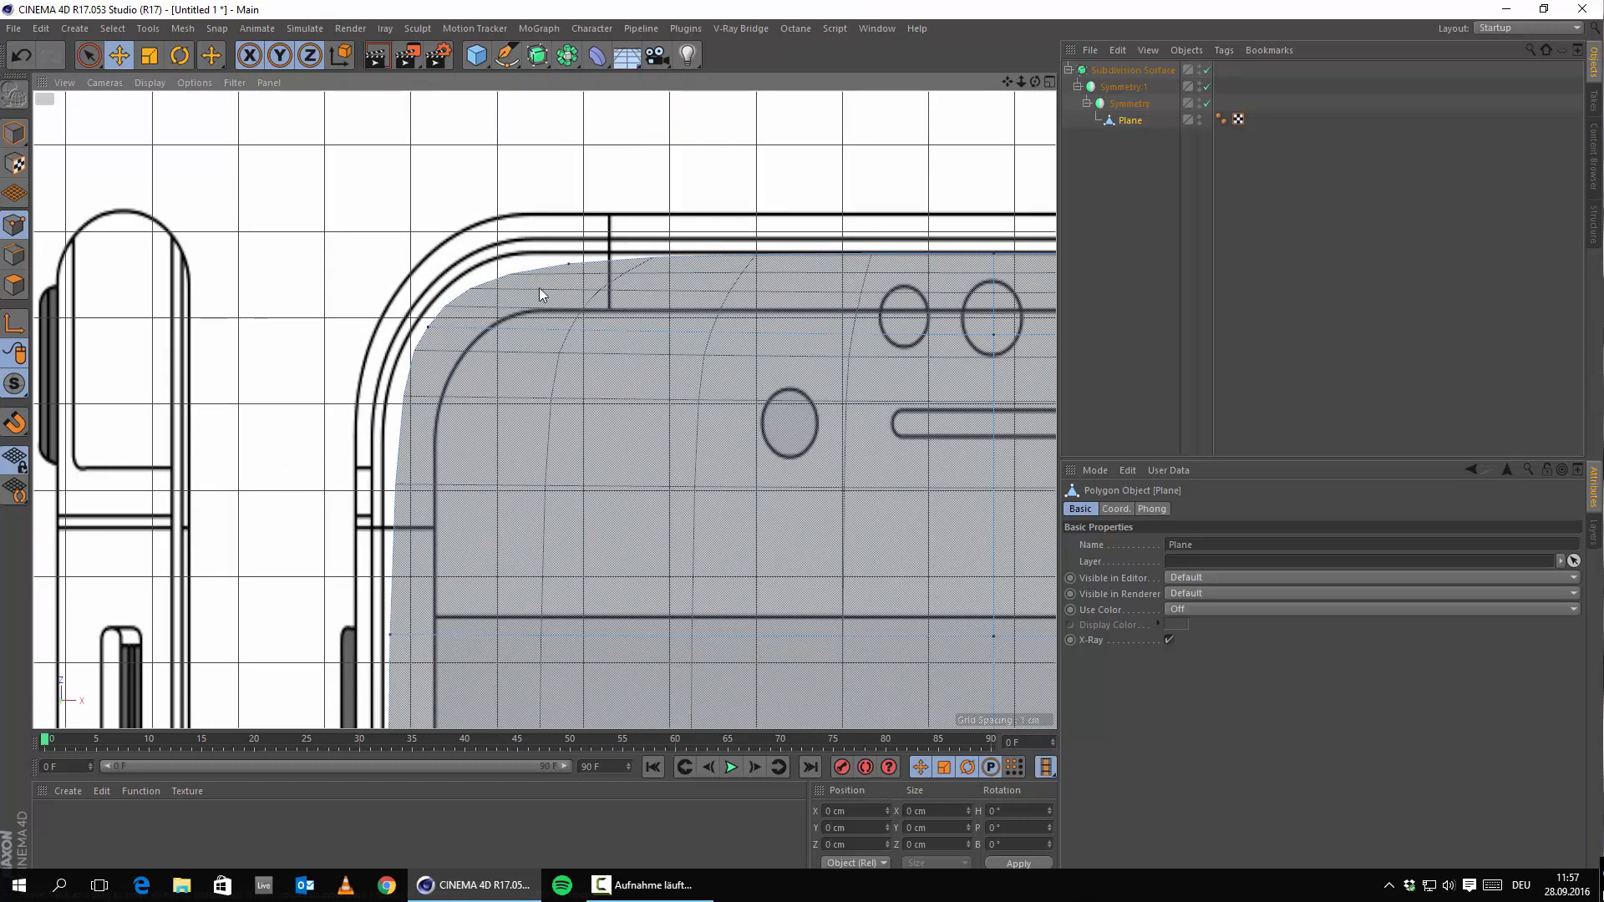
scroll(560, 352, down, 5)
scroll(538, 410, up, 4)
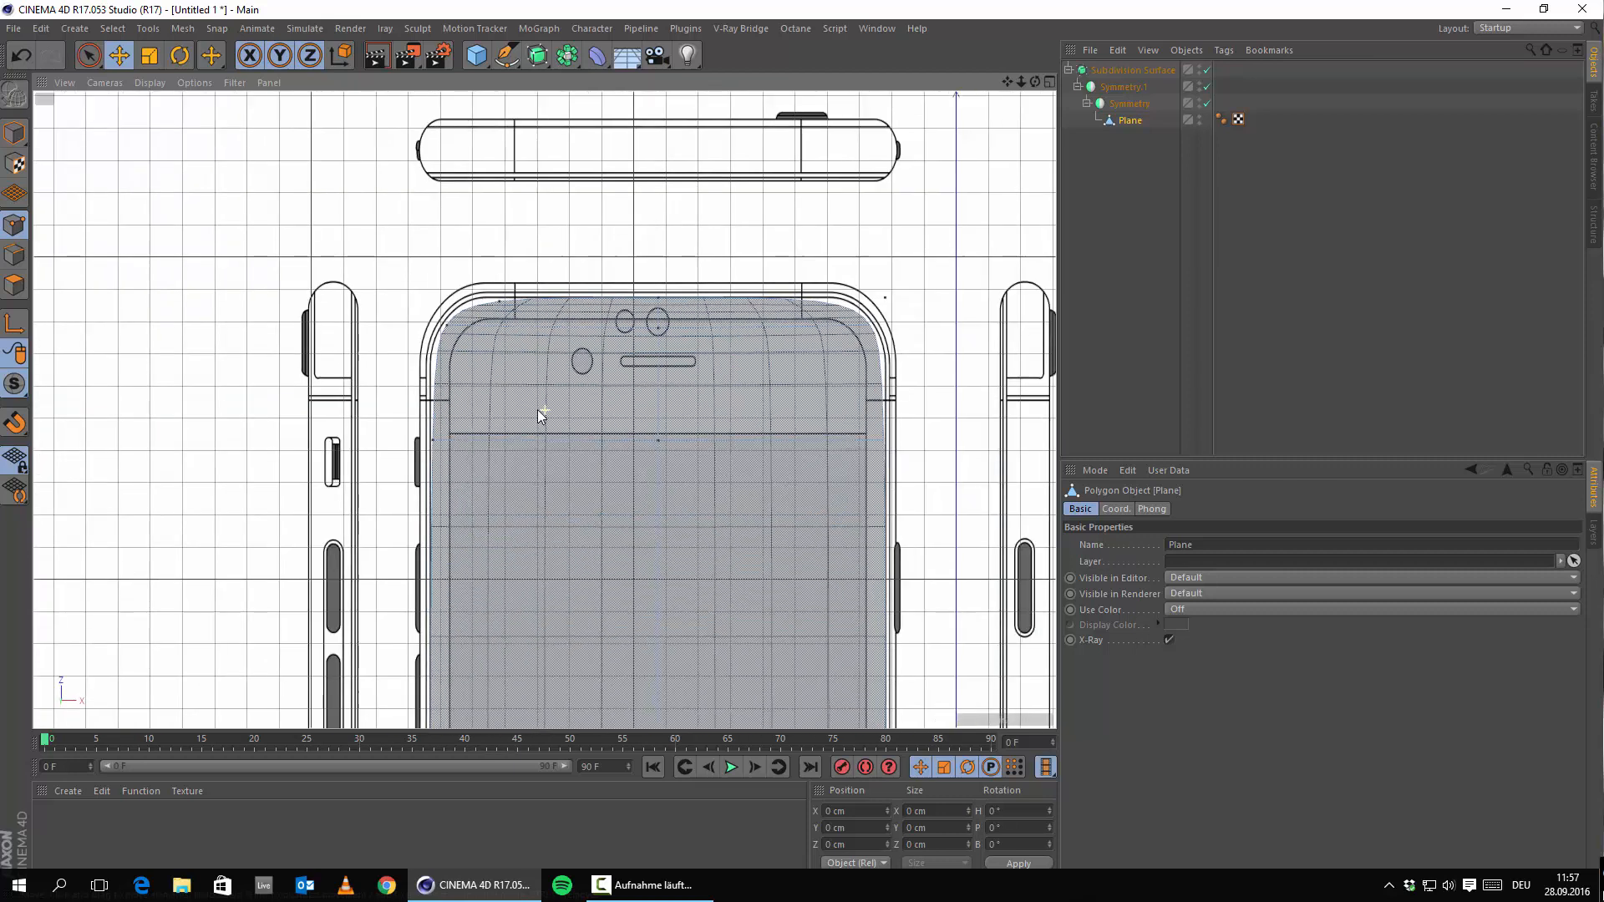
Step: Move the middle corner point outward to X about -67.2 cm and raise the upper curve point to Z about 185 cm
scroll(502, 292, up, 3)
click(494, 367)
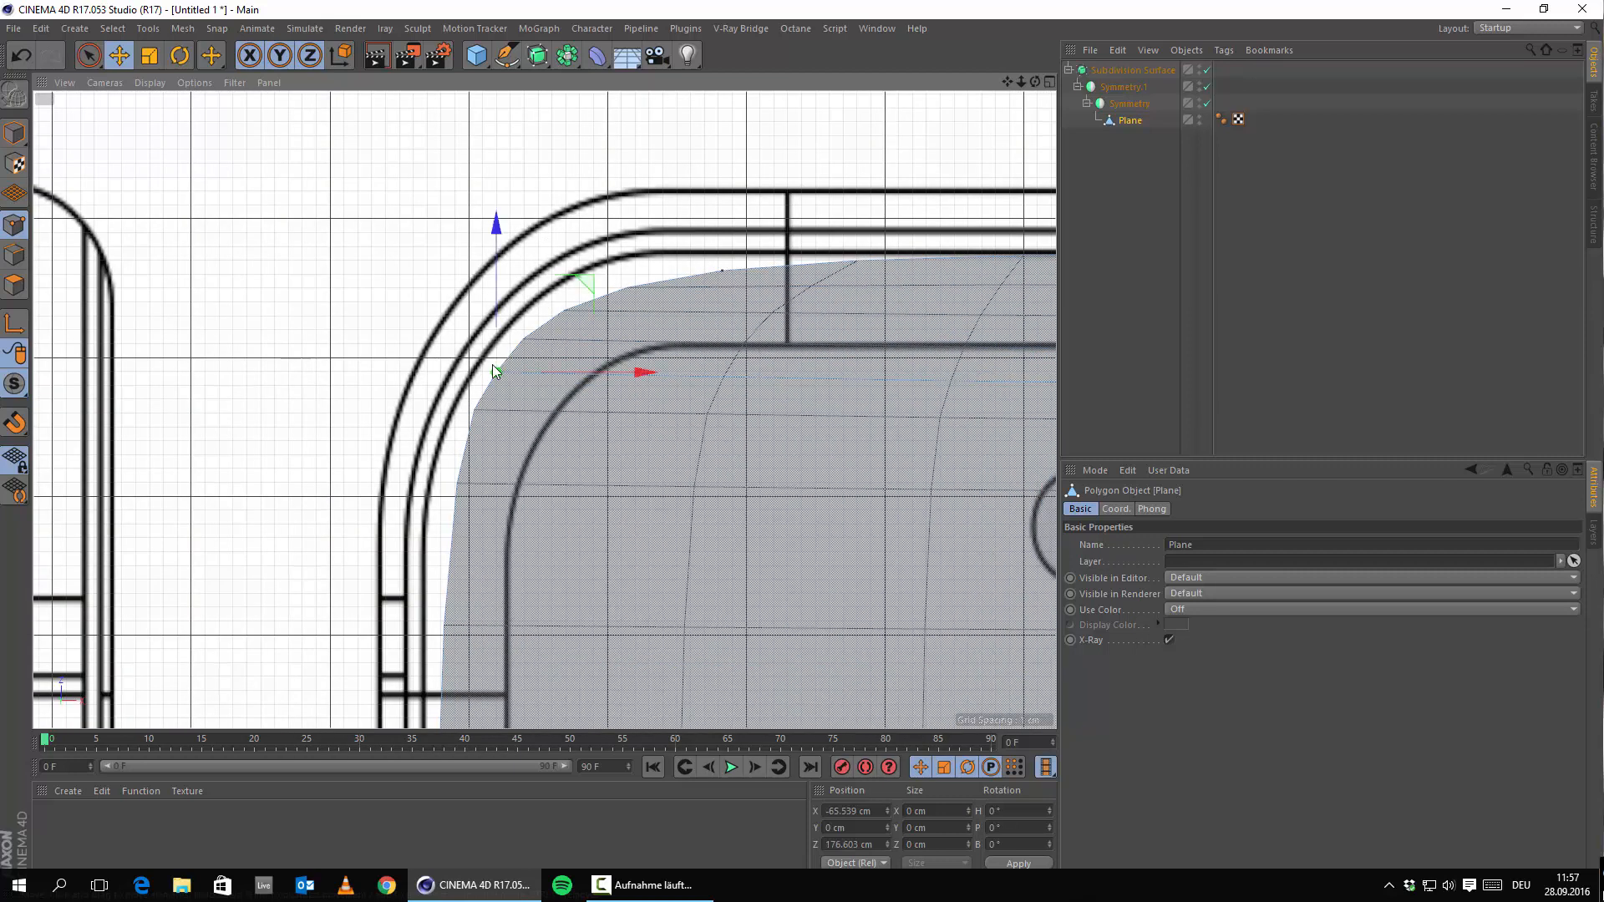
drag(580, 370, 555, 373)
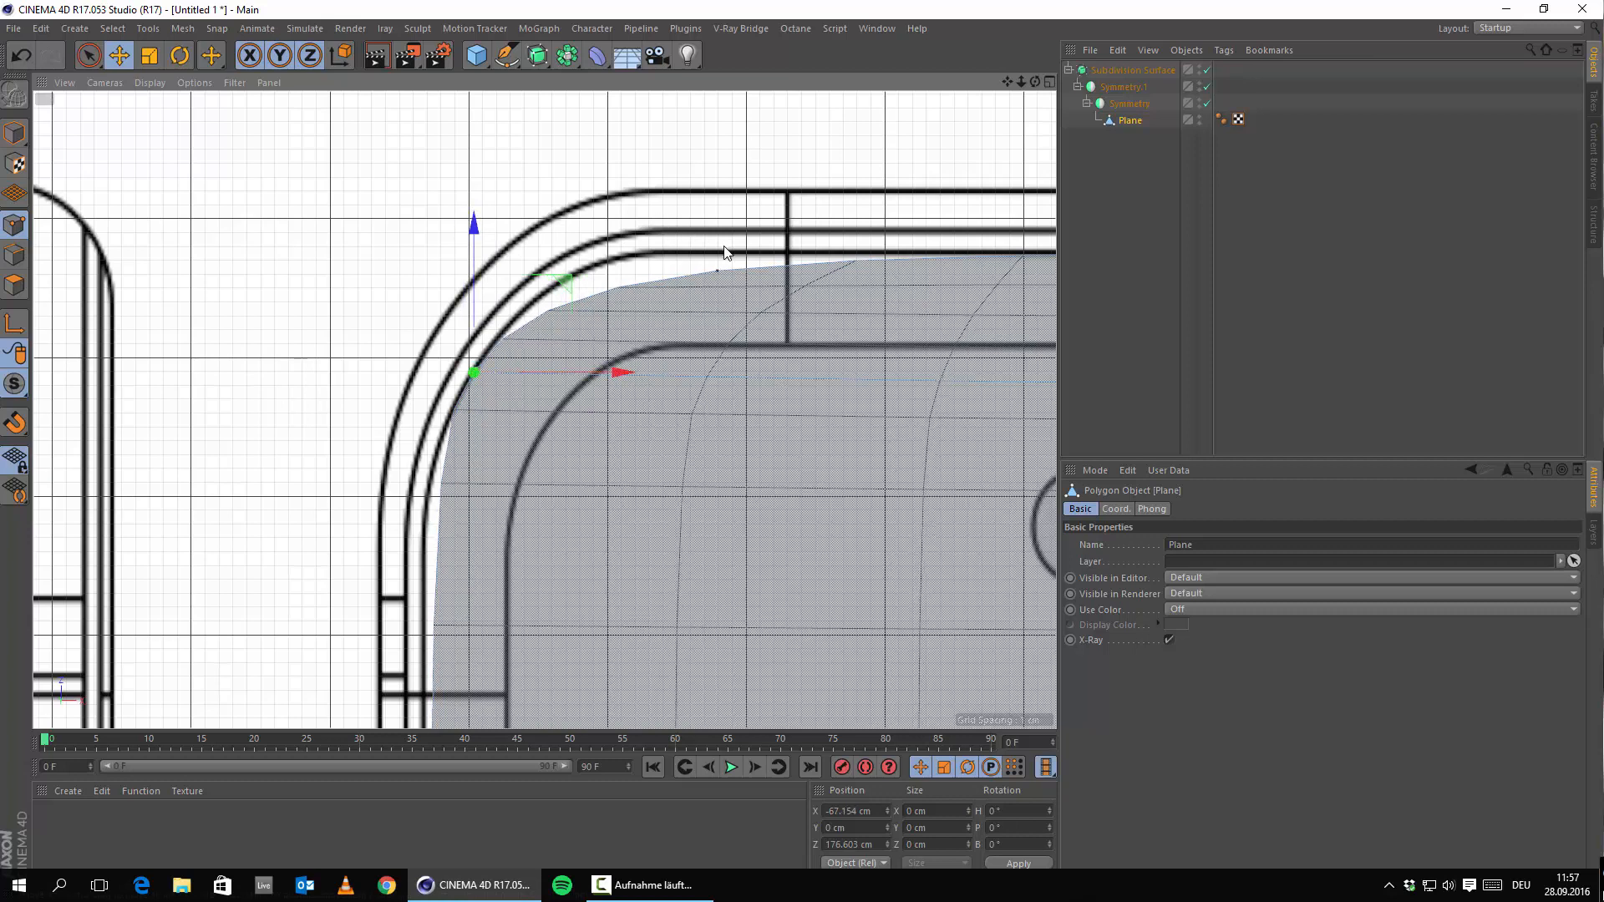
click(717, 276)
drag(716, 188, 714, 177)
Step: Move the side-edge point below the rounded corner outward to X about -70.8 cm
alt+middle_drag(477, 534, 564, 358)
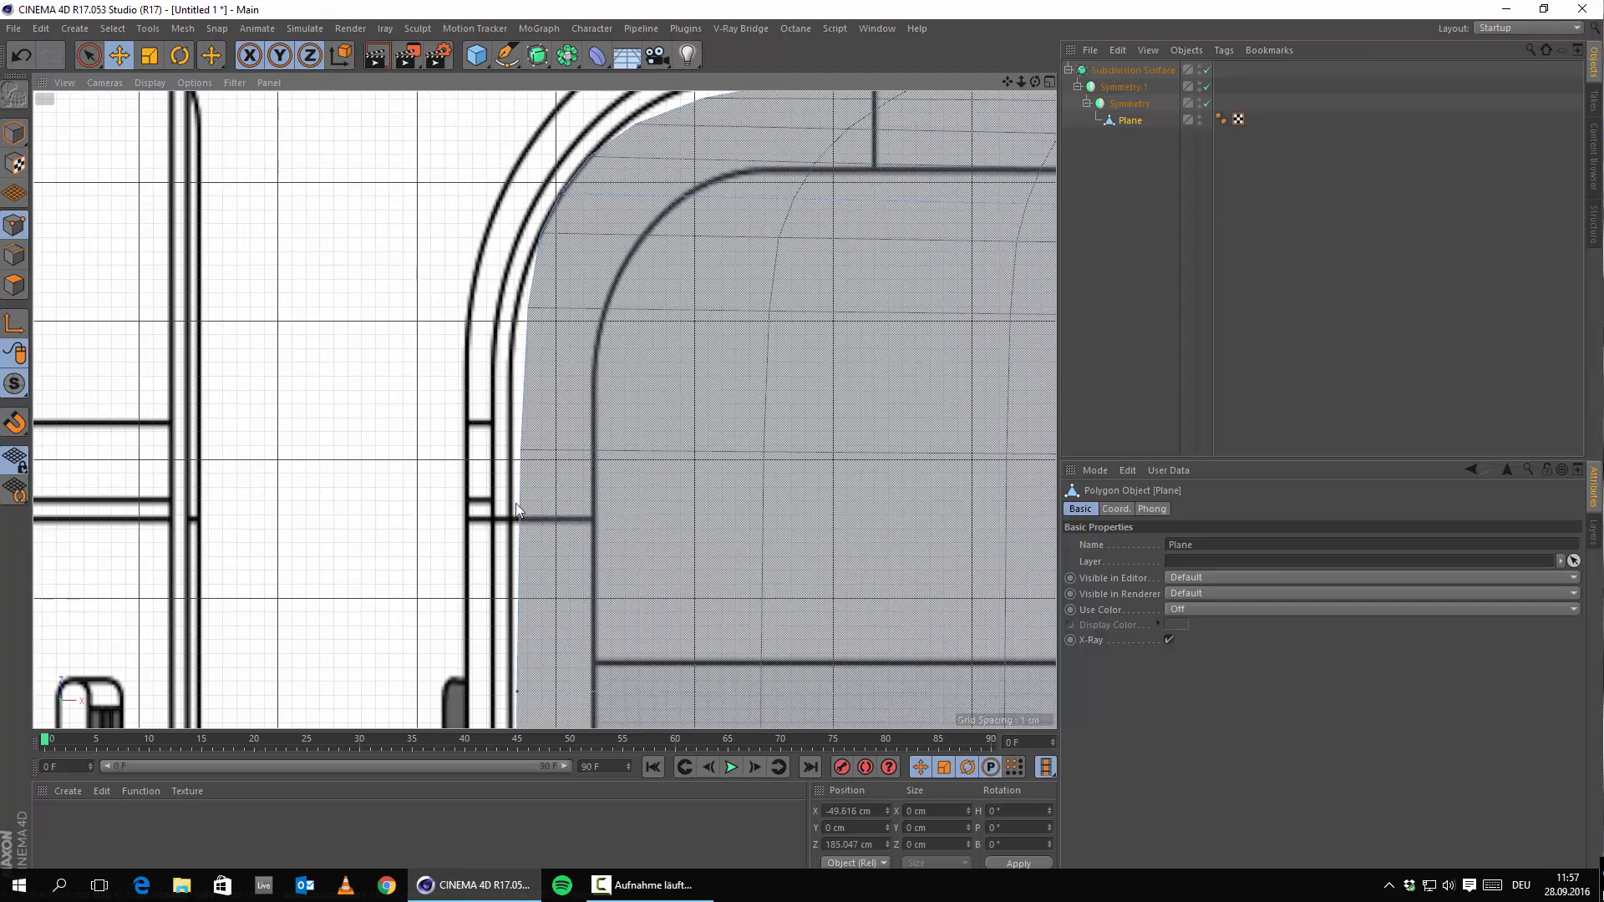
click(517, 692)
drag(595, 687, 593, 596)
Step: Take the Plane out of the hierarchy to the top level and add a Knife loop cut through its upper corner segment
alt+middle_drag(569, 226, 536, 434)
right_click(346, 244)
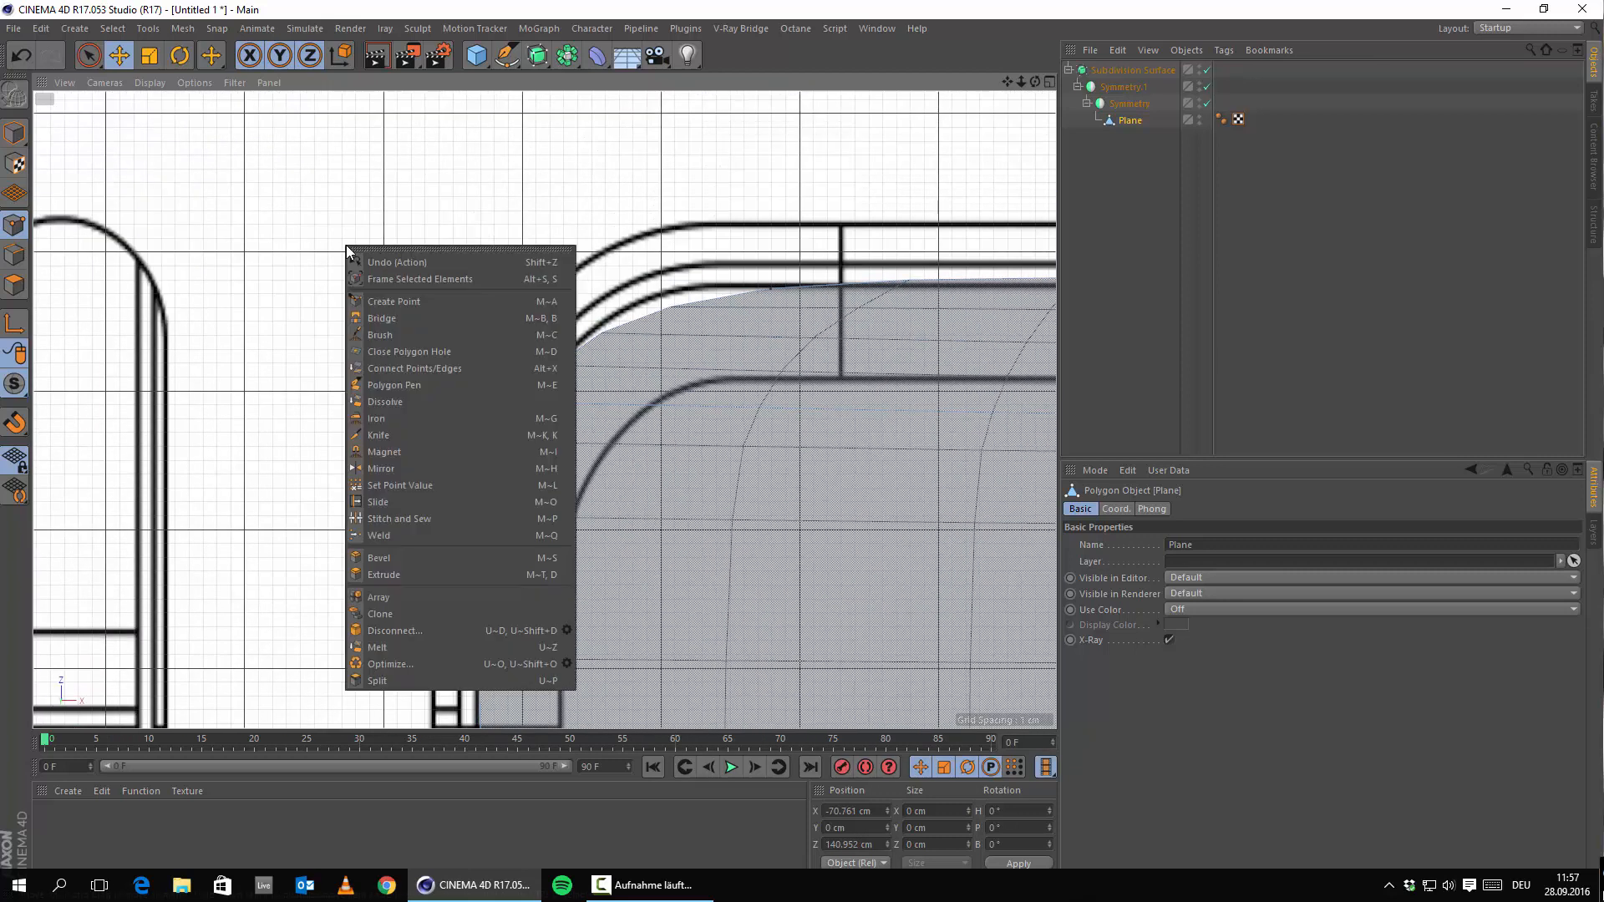
click(396, 435)
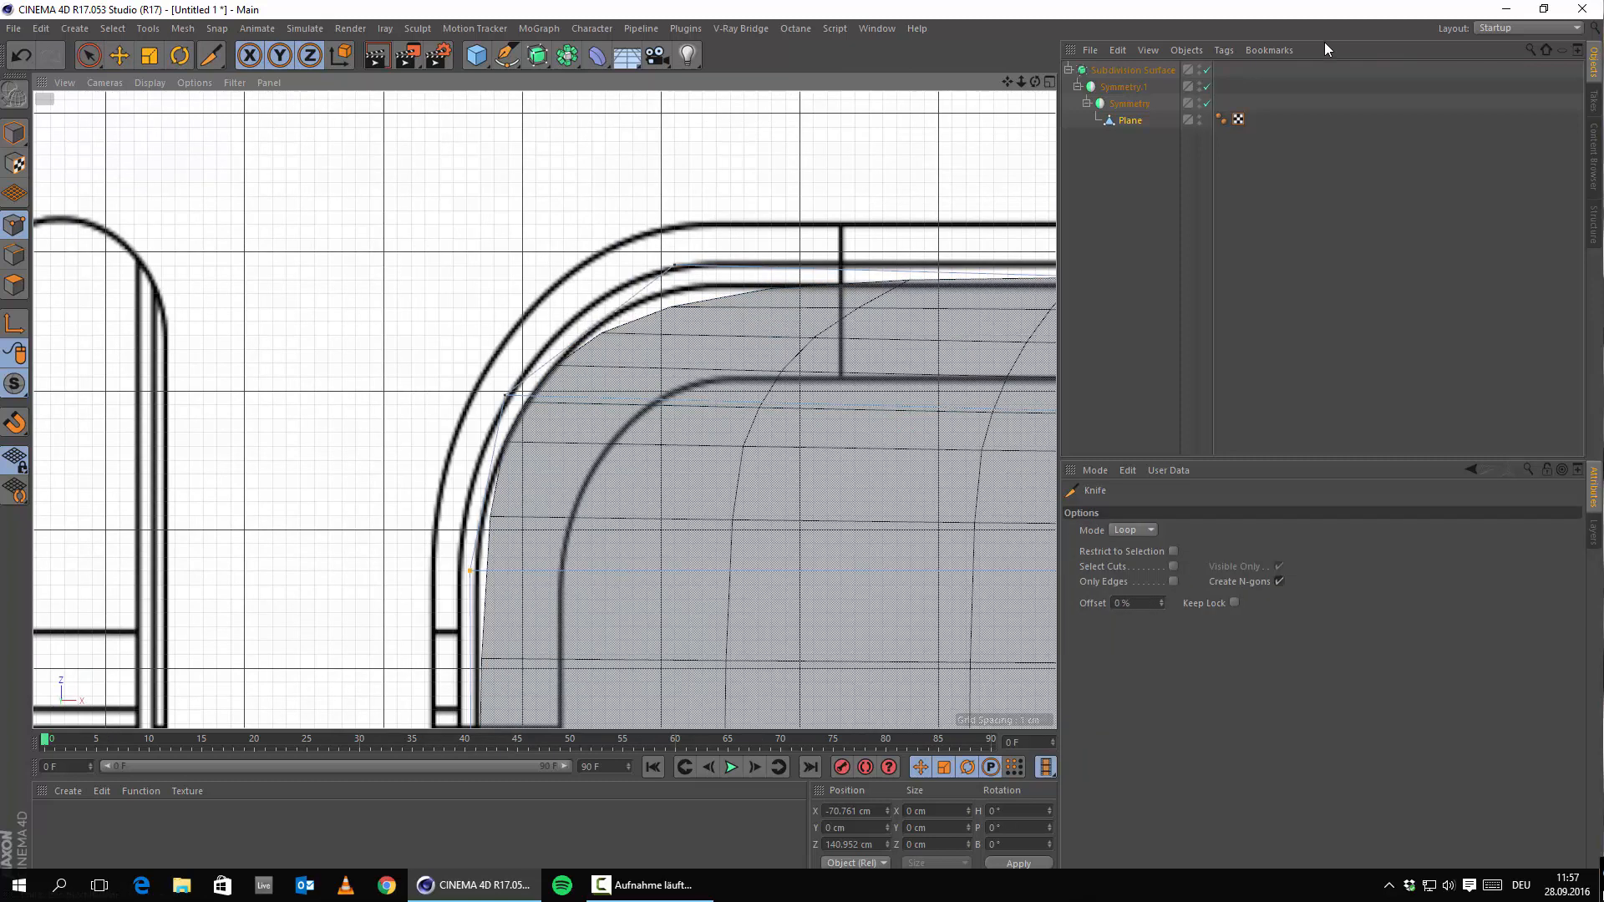
drag(1124, 121, 1127, 65)
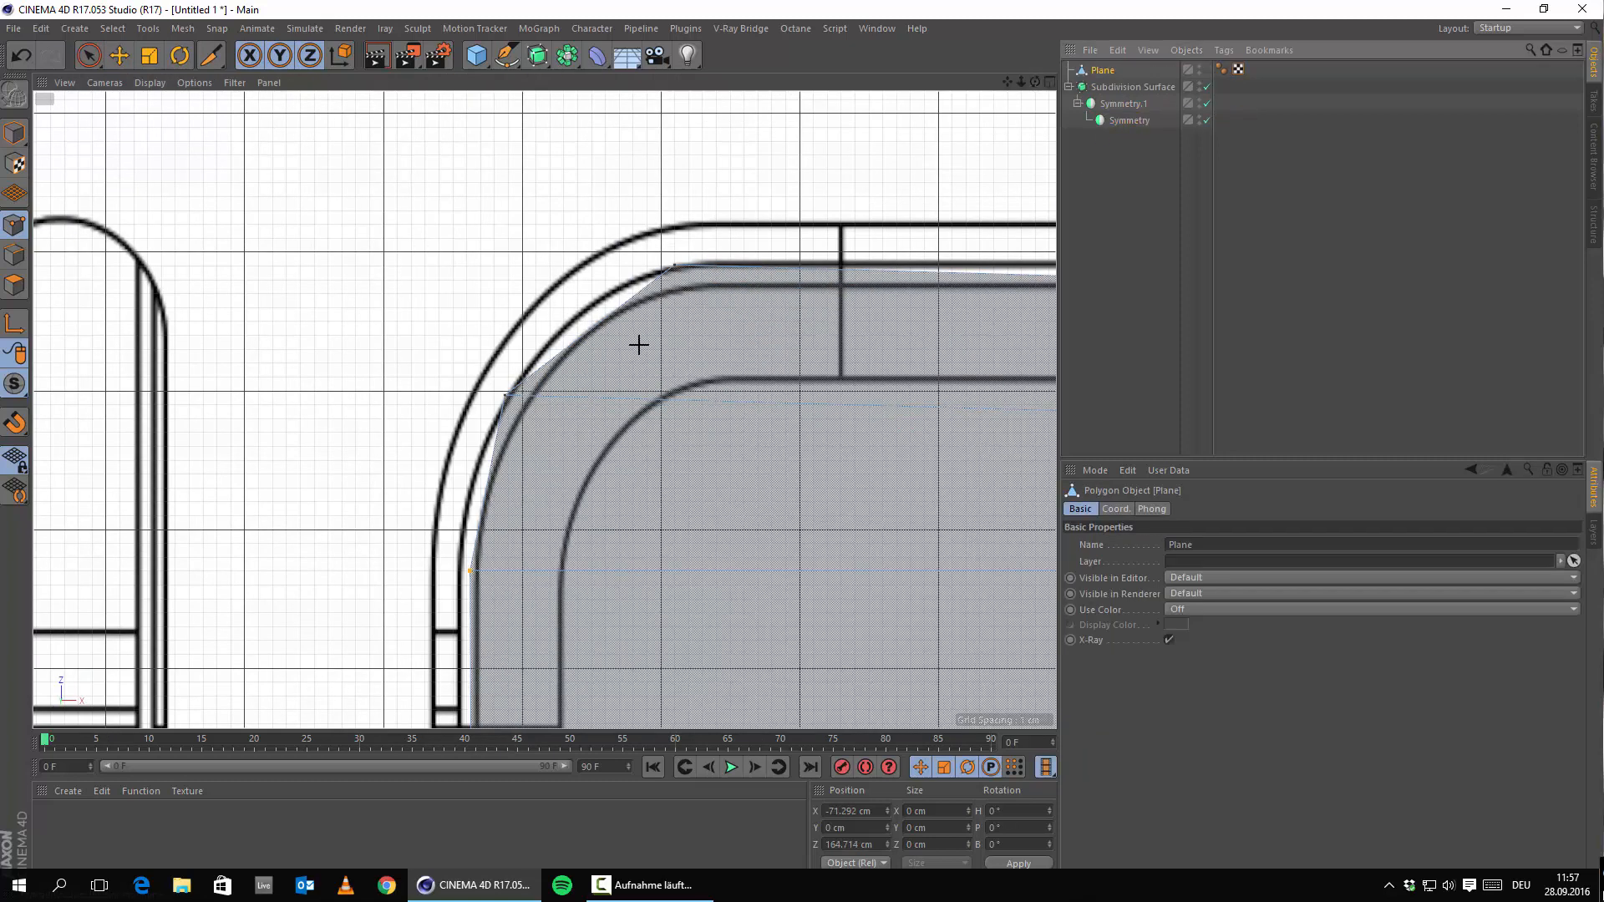
scroll(635, 347, up, 3)
scroll(716, 357, down, 5)
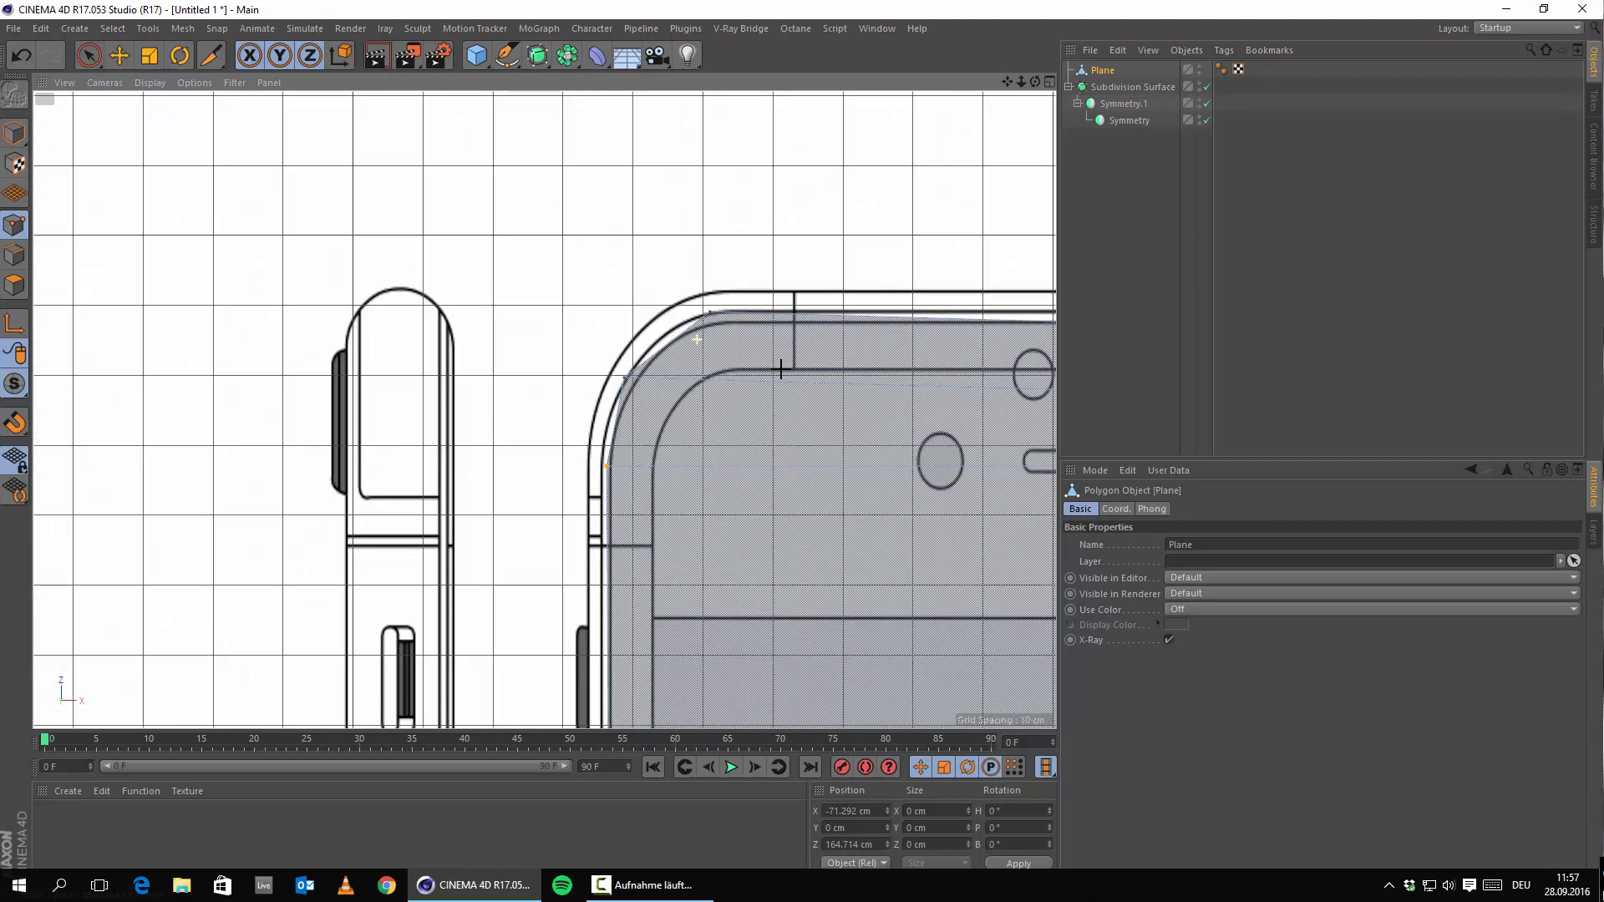
alt+middle_drag(653, 375, 294, 379)
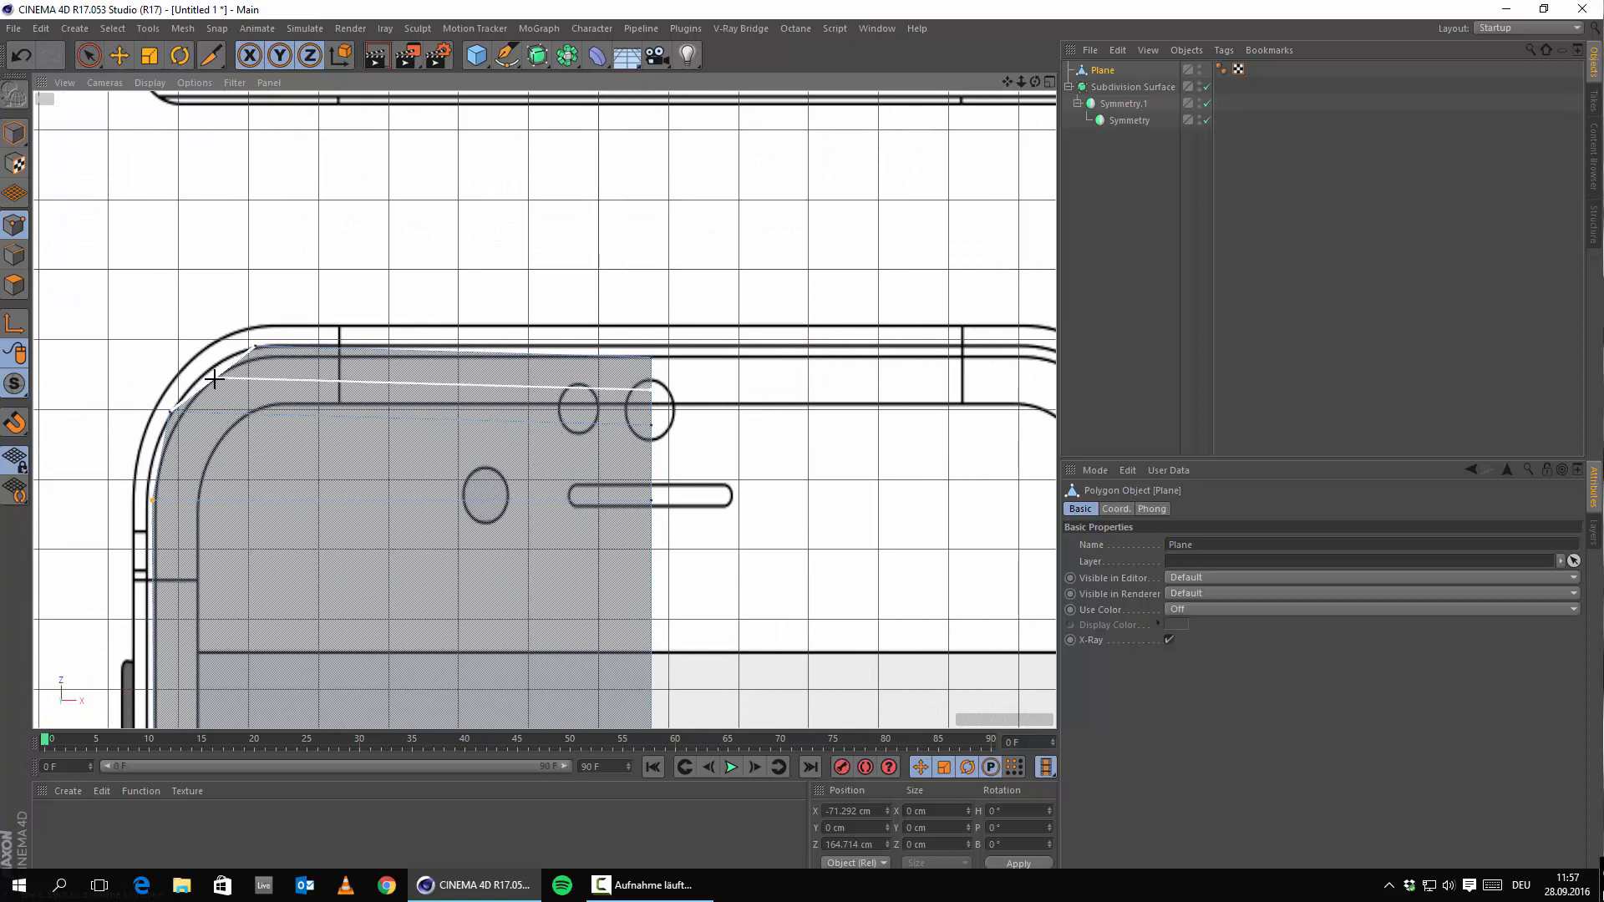
scroll(201, 368, up, 3)
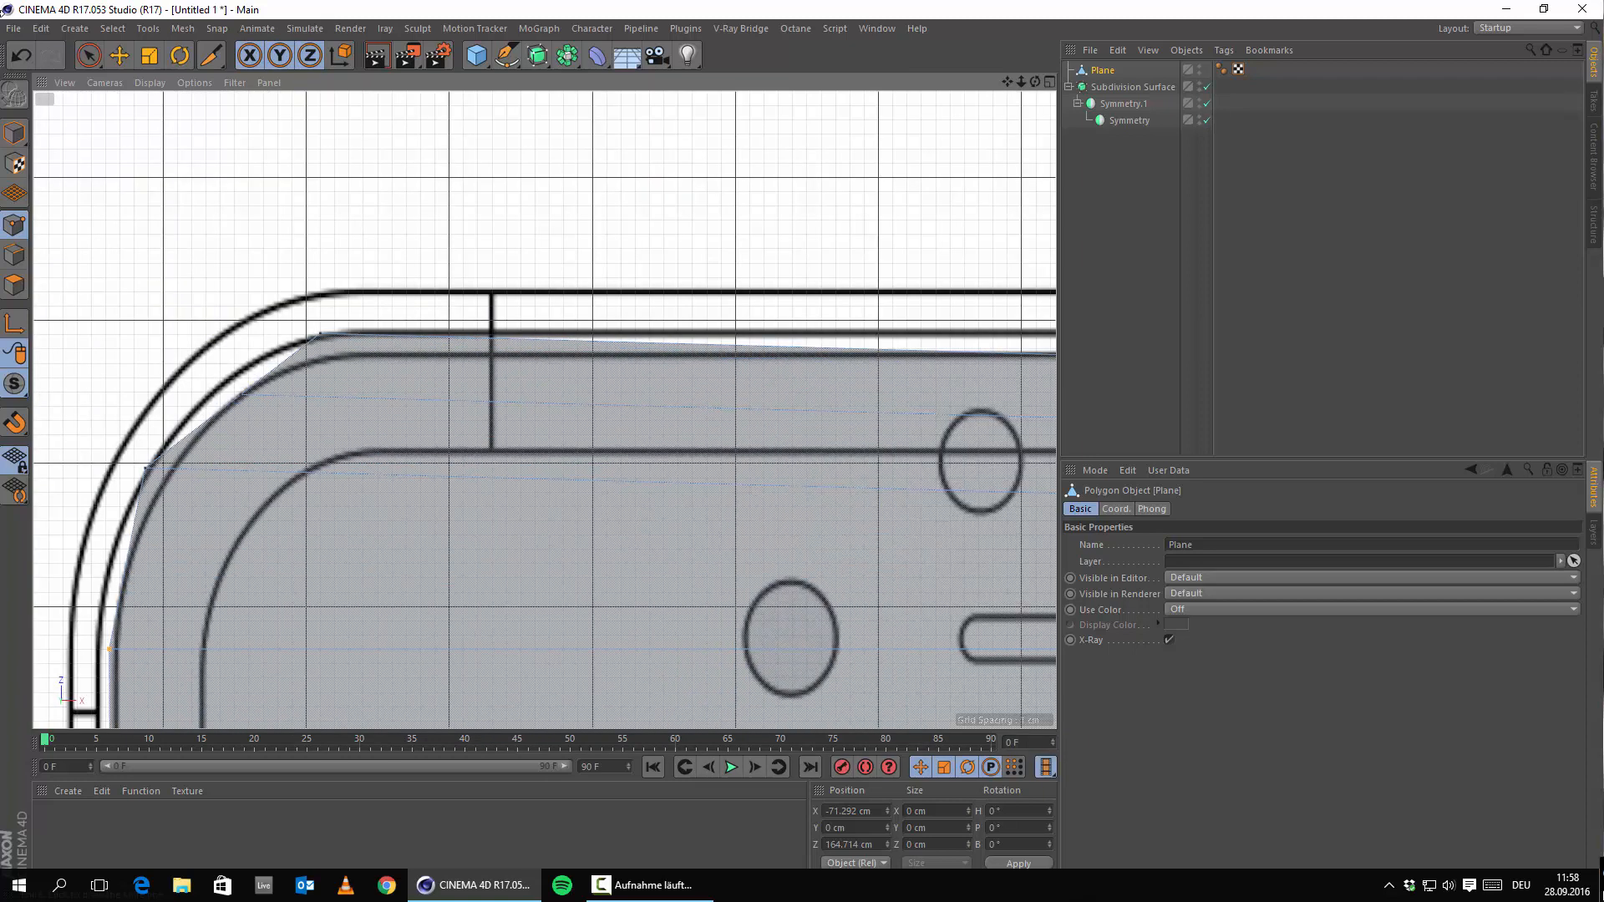
Step: Move the new cut's outer point to X about -64 cm on the blueprint curve and nest the Plane under the inner Symmetry
click(119, 56)
click(237, 400)
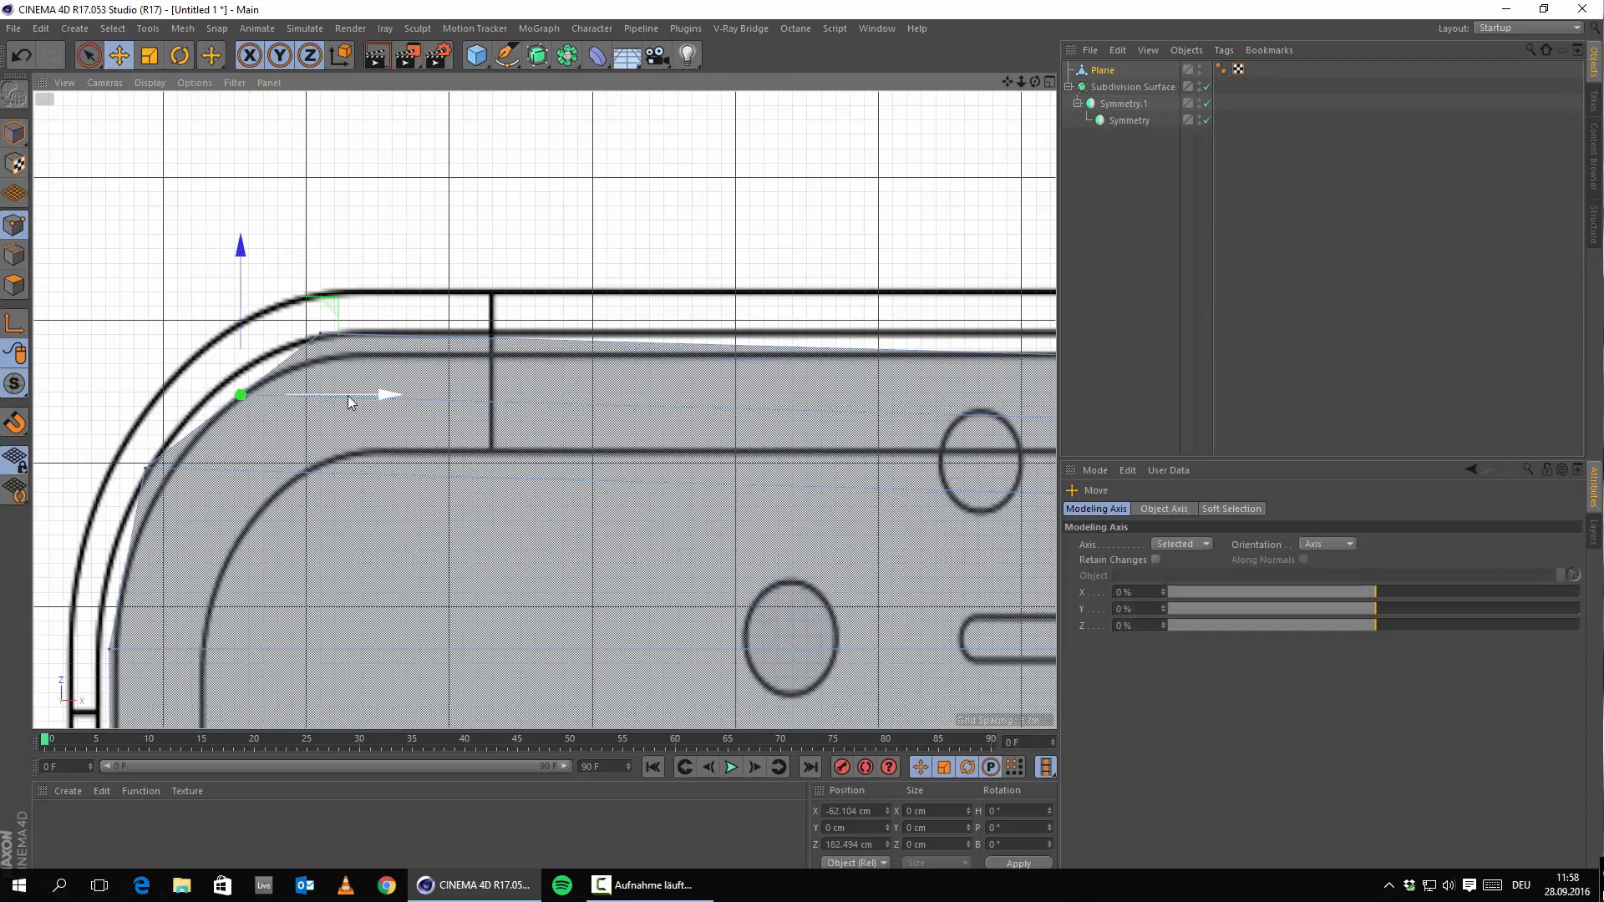
drag(345, 394, 316, 391)
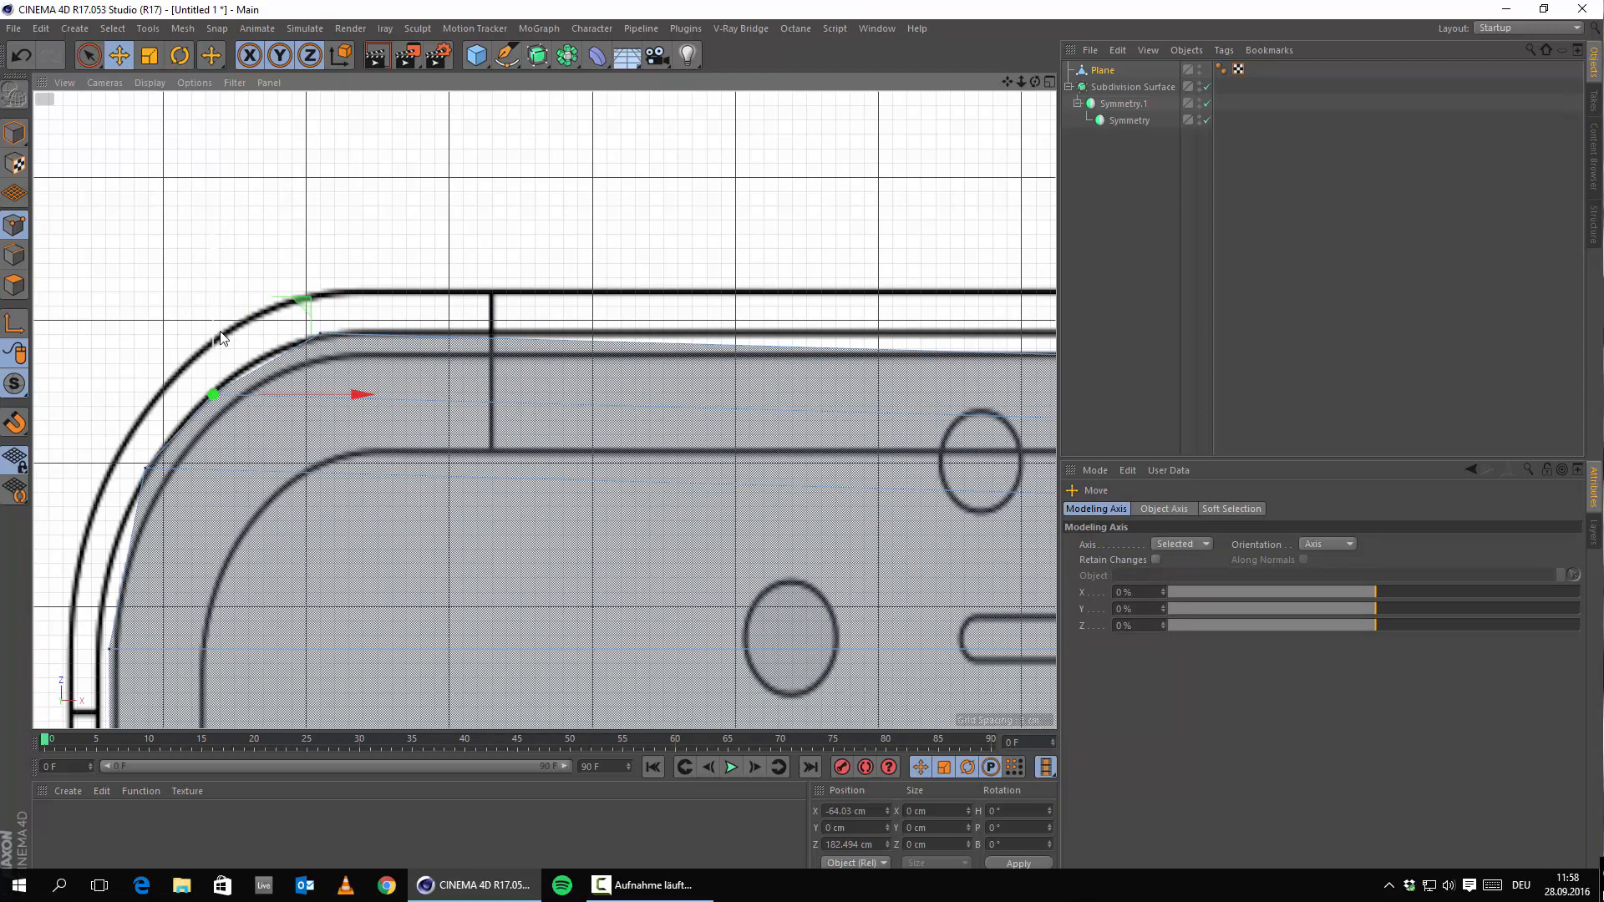
mouse_move(137, 564)
middle_down()
mouse_move(394, 340)
mouse_move(160, 582)
middle_up()
drag(1094, 70, 1132, 125)
Step: Raise the upper curve point so the smoothed top edge follows the phone's second outline
middle_drag(154, 373, 331, 342)
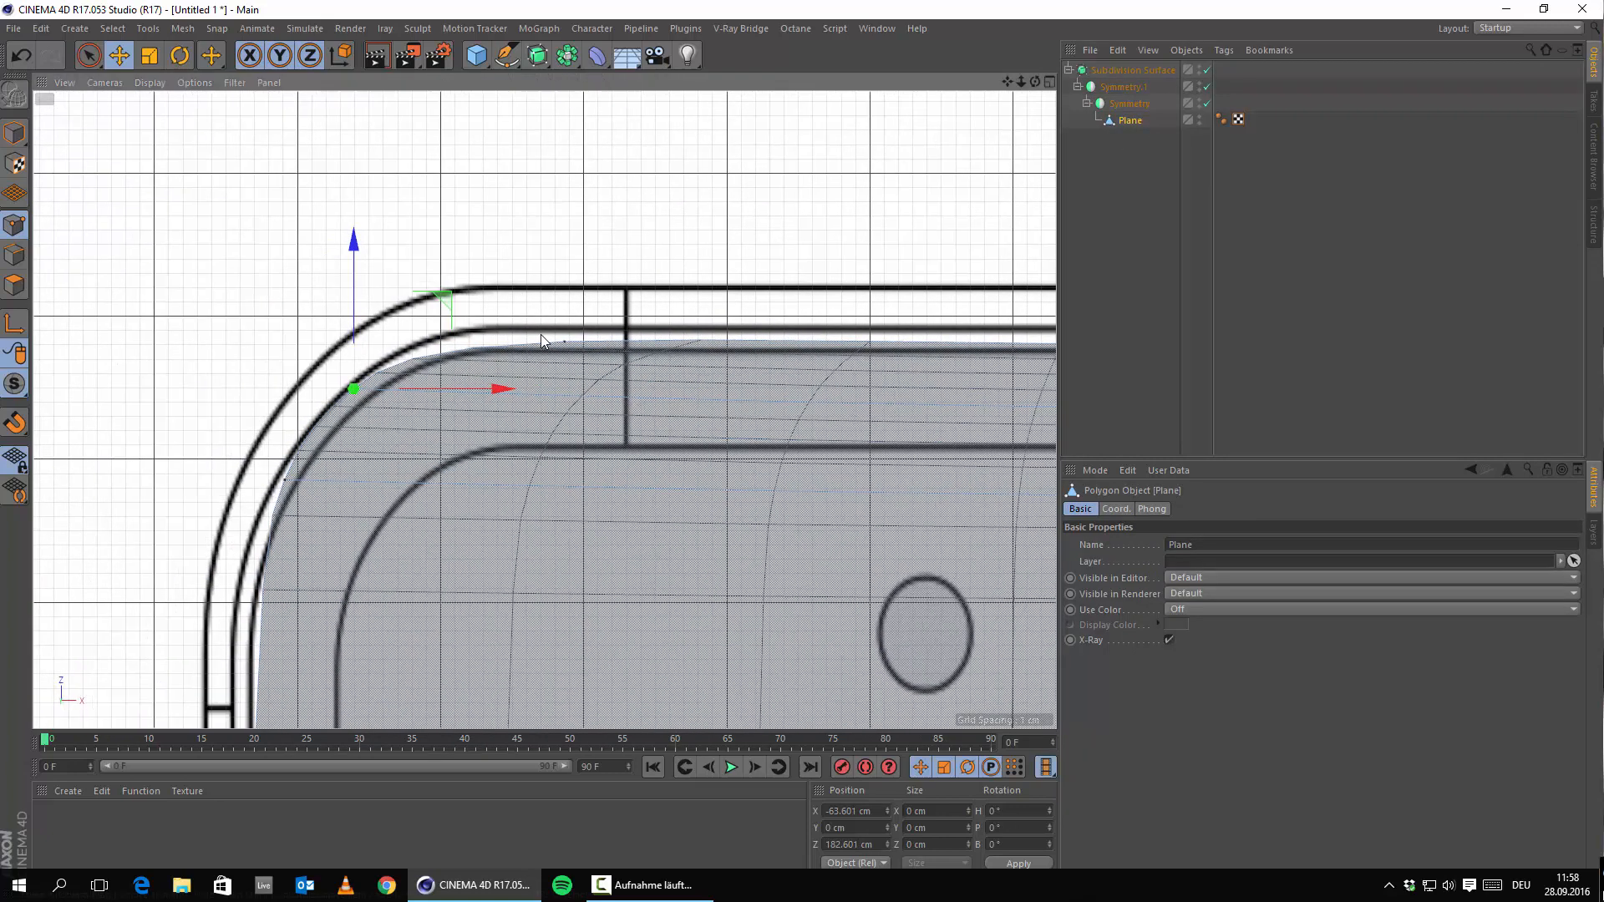
click(565, 343)
drag(564, 259, 550, 231)
click(272, 706)
alt+middle_drag(266, 722, 386, 420)
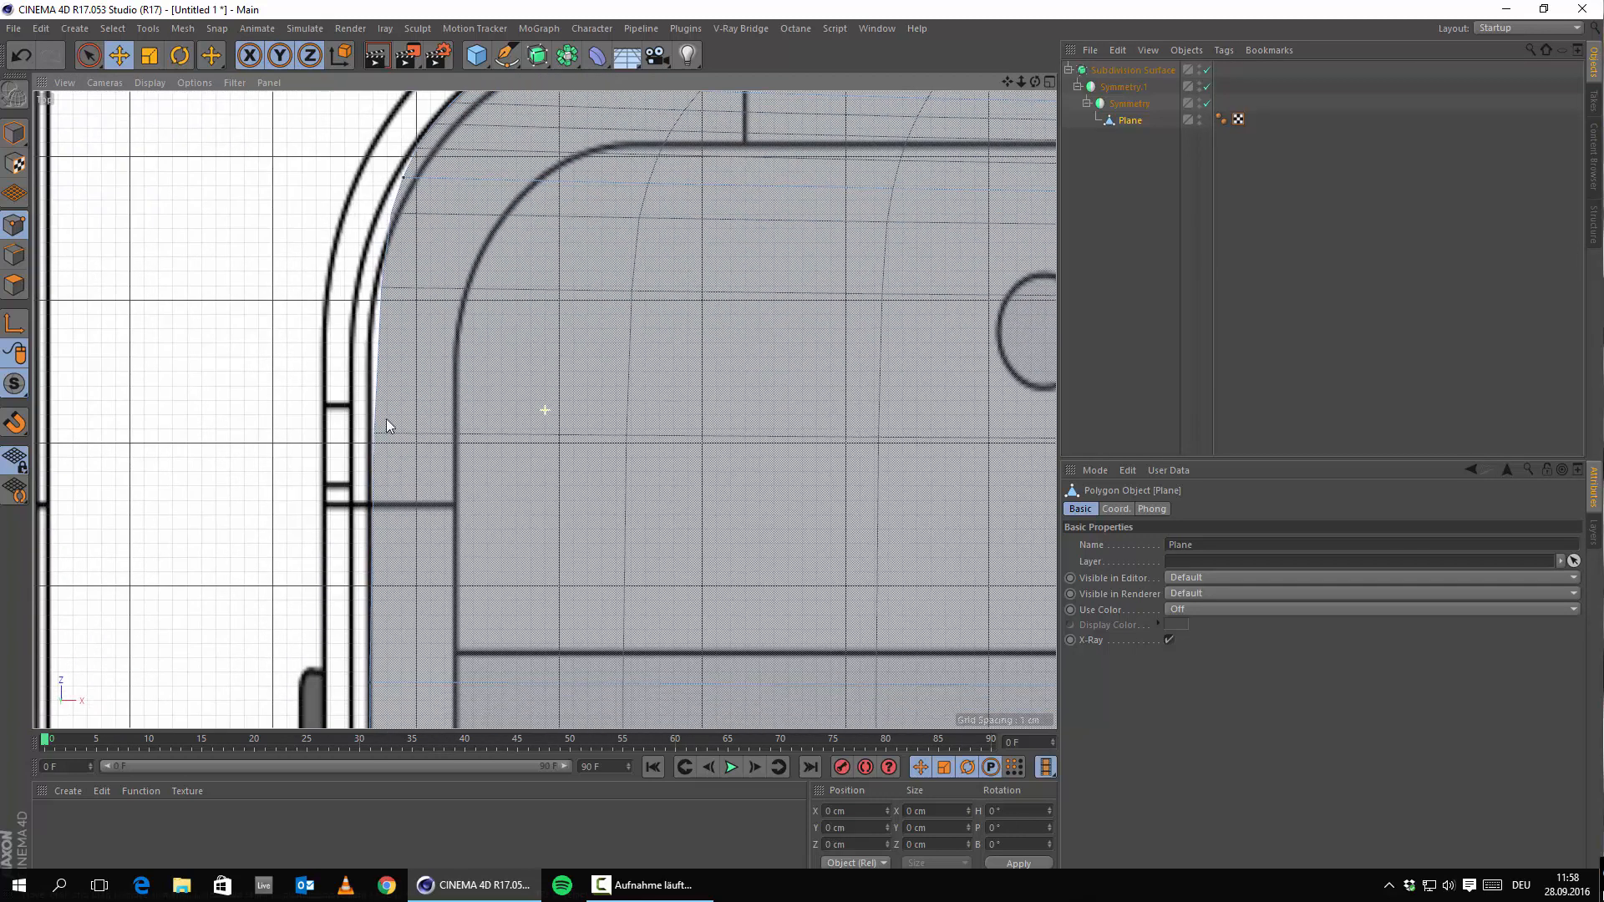
right_click(278, 338)
click(329, 503)
click(119, 55)
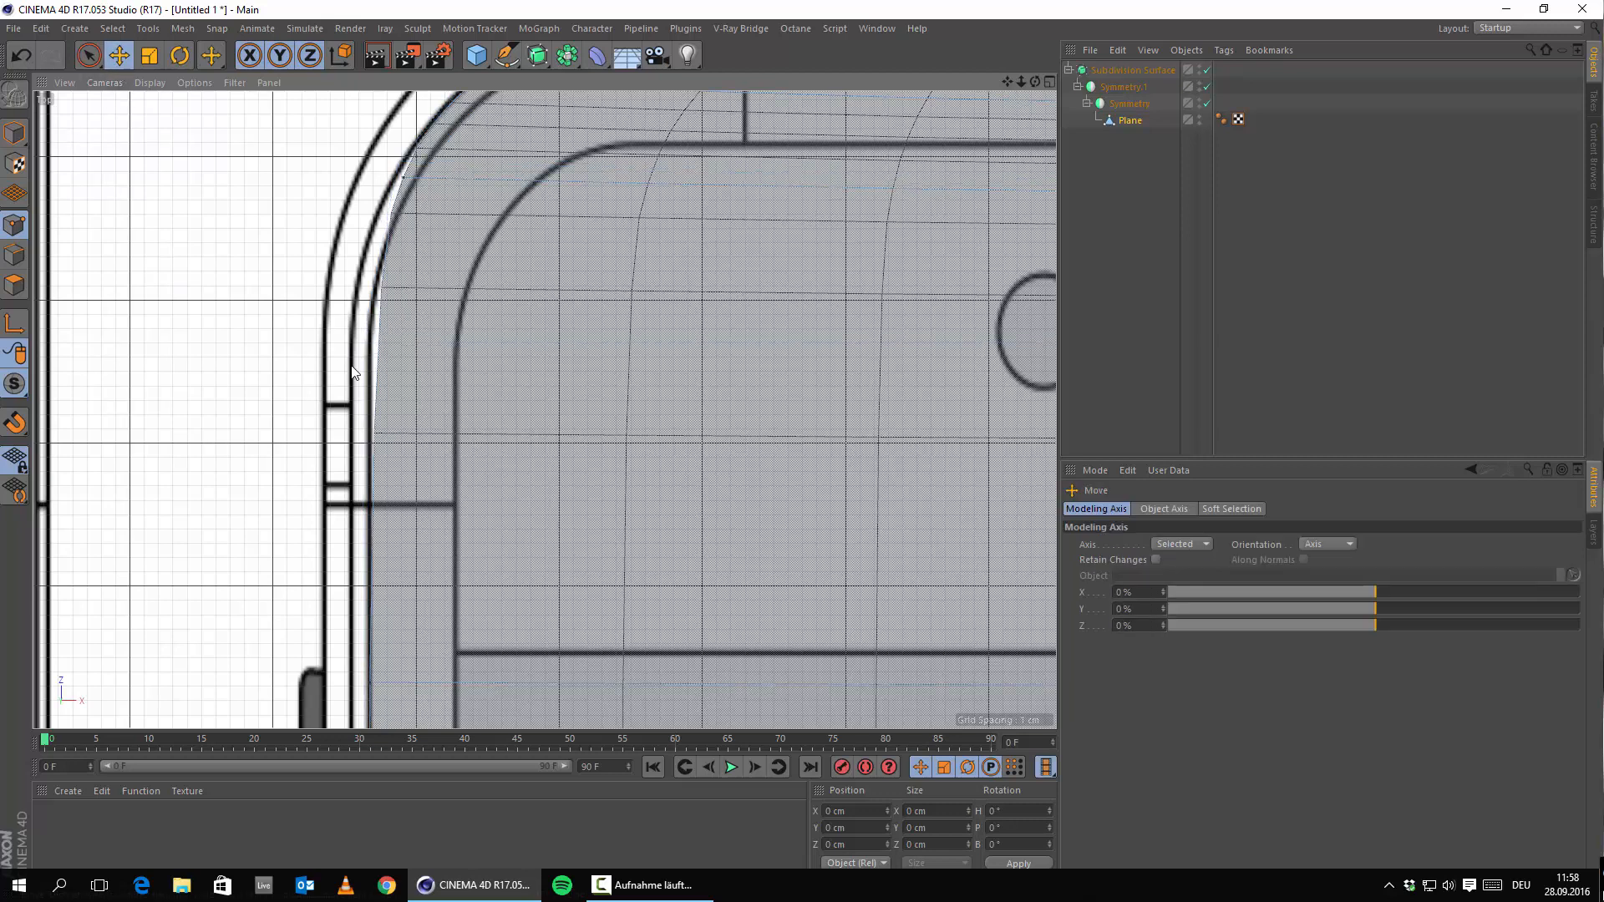
Step: Add a Knife loop cut across the side edge just below the rounded corner and adjust the side point above it to the outline
right_click(352, 371)
click(384, 528)
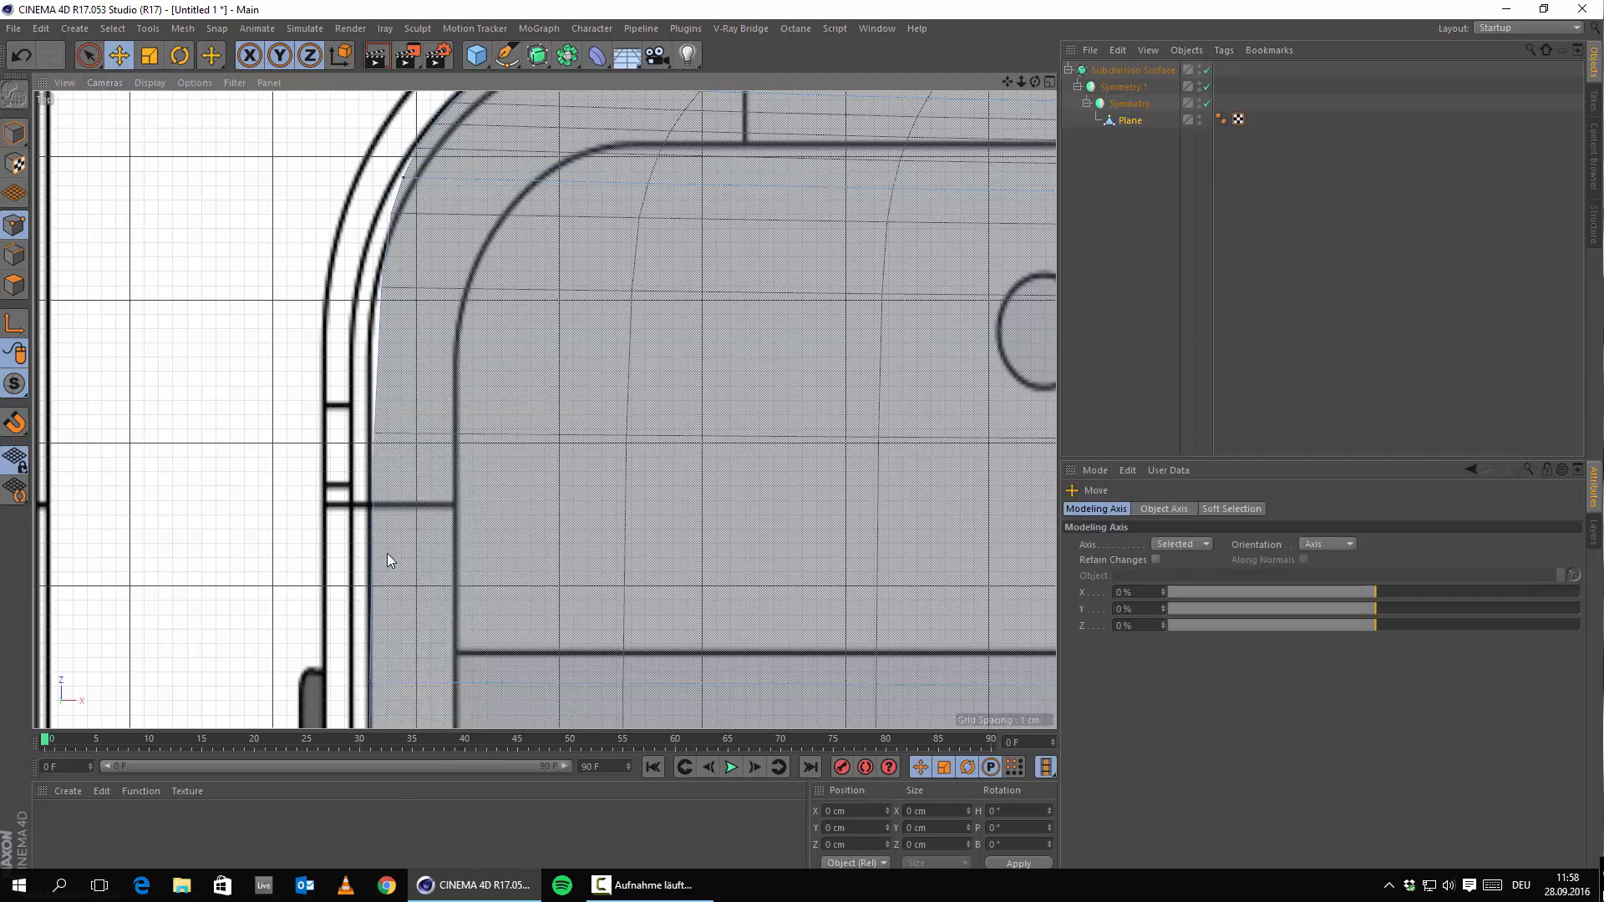
click(356, 420)
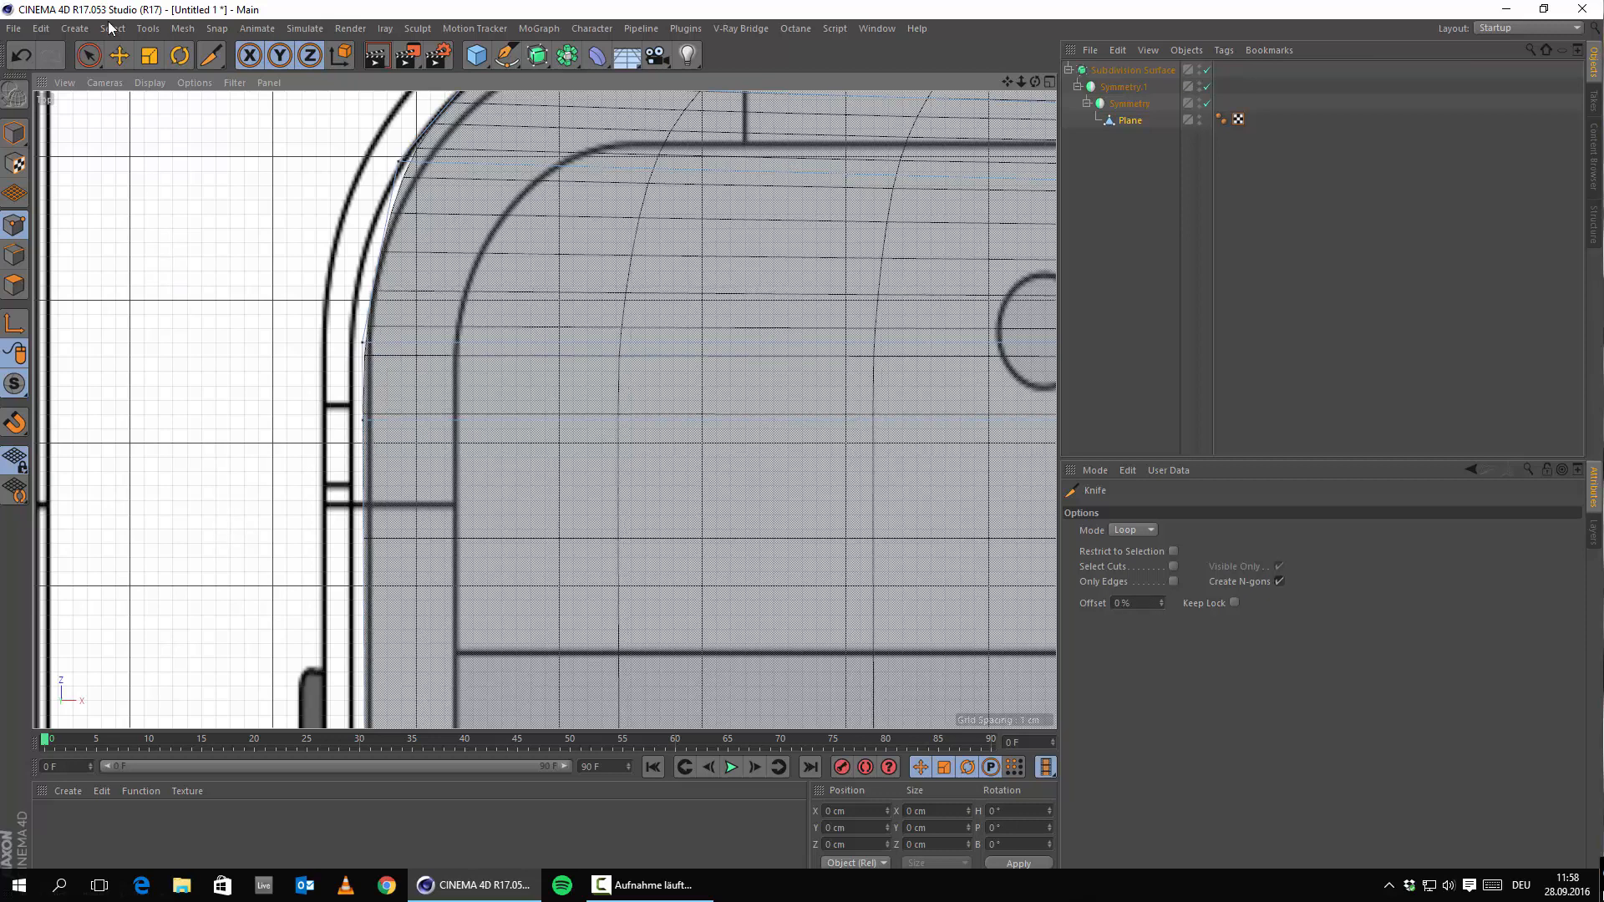
click(119, 55)
click(367, 326)
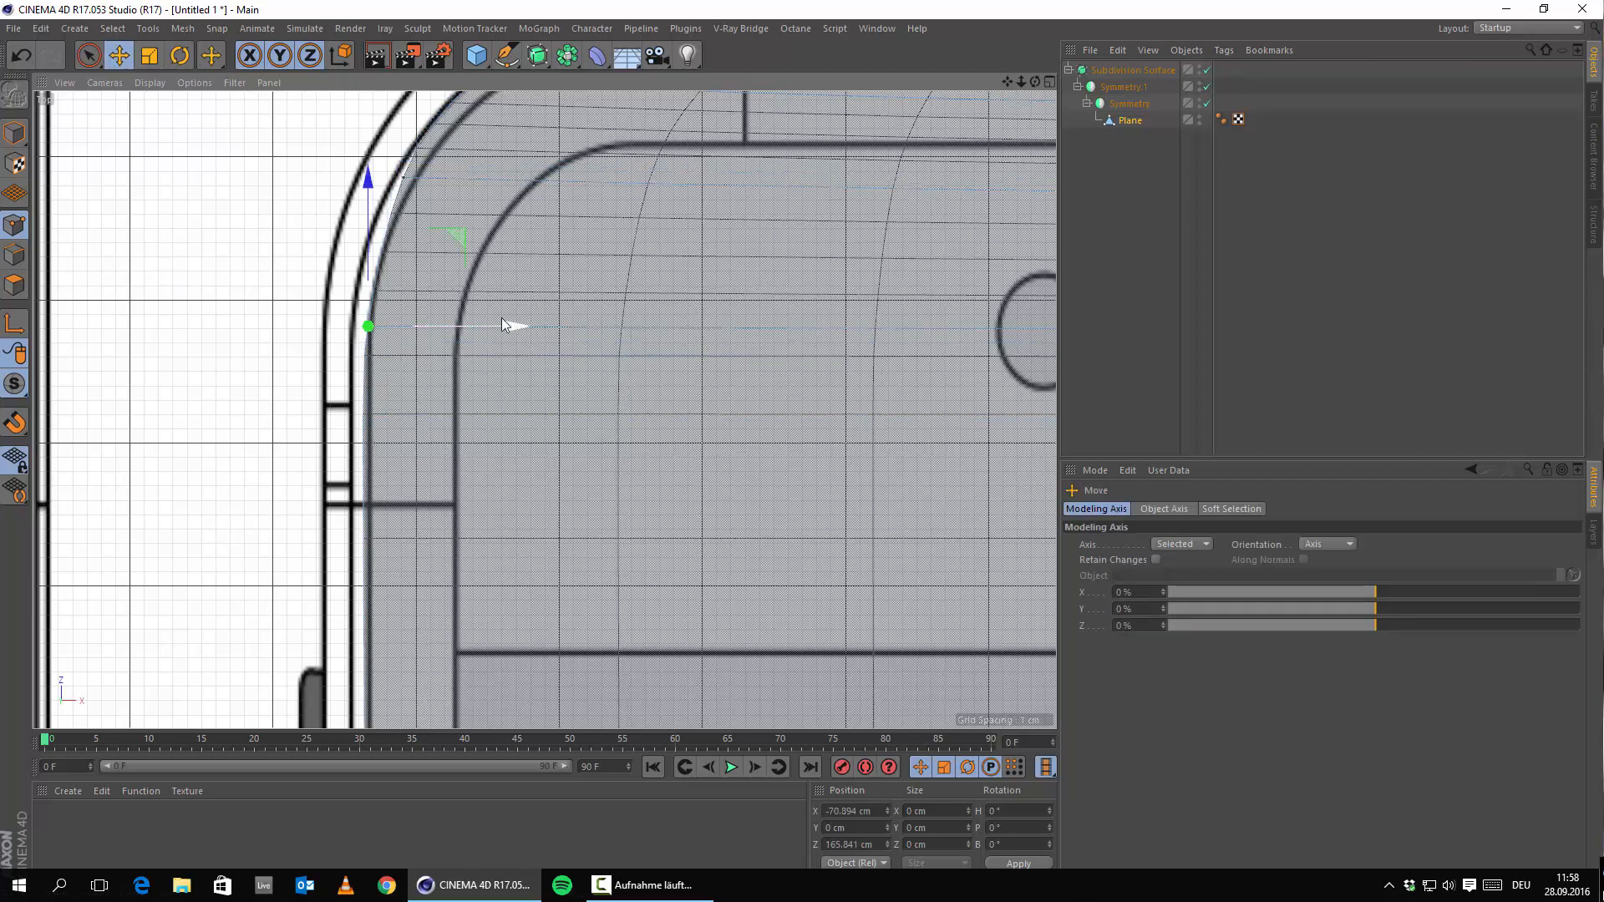
drag(506, 326, 507, 326)
Step: Shift the lower corner-curve point slightly inward to even out the rounding, and select all of the Plane's points
alt+middle_drag(372, 175, 359, 400)
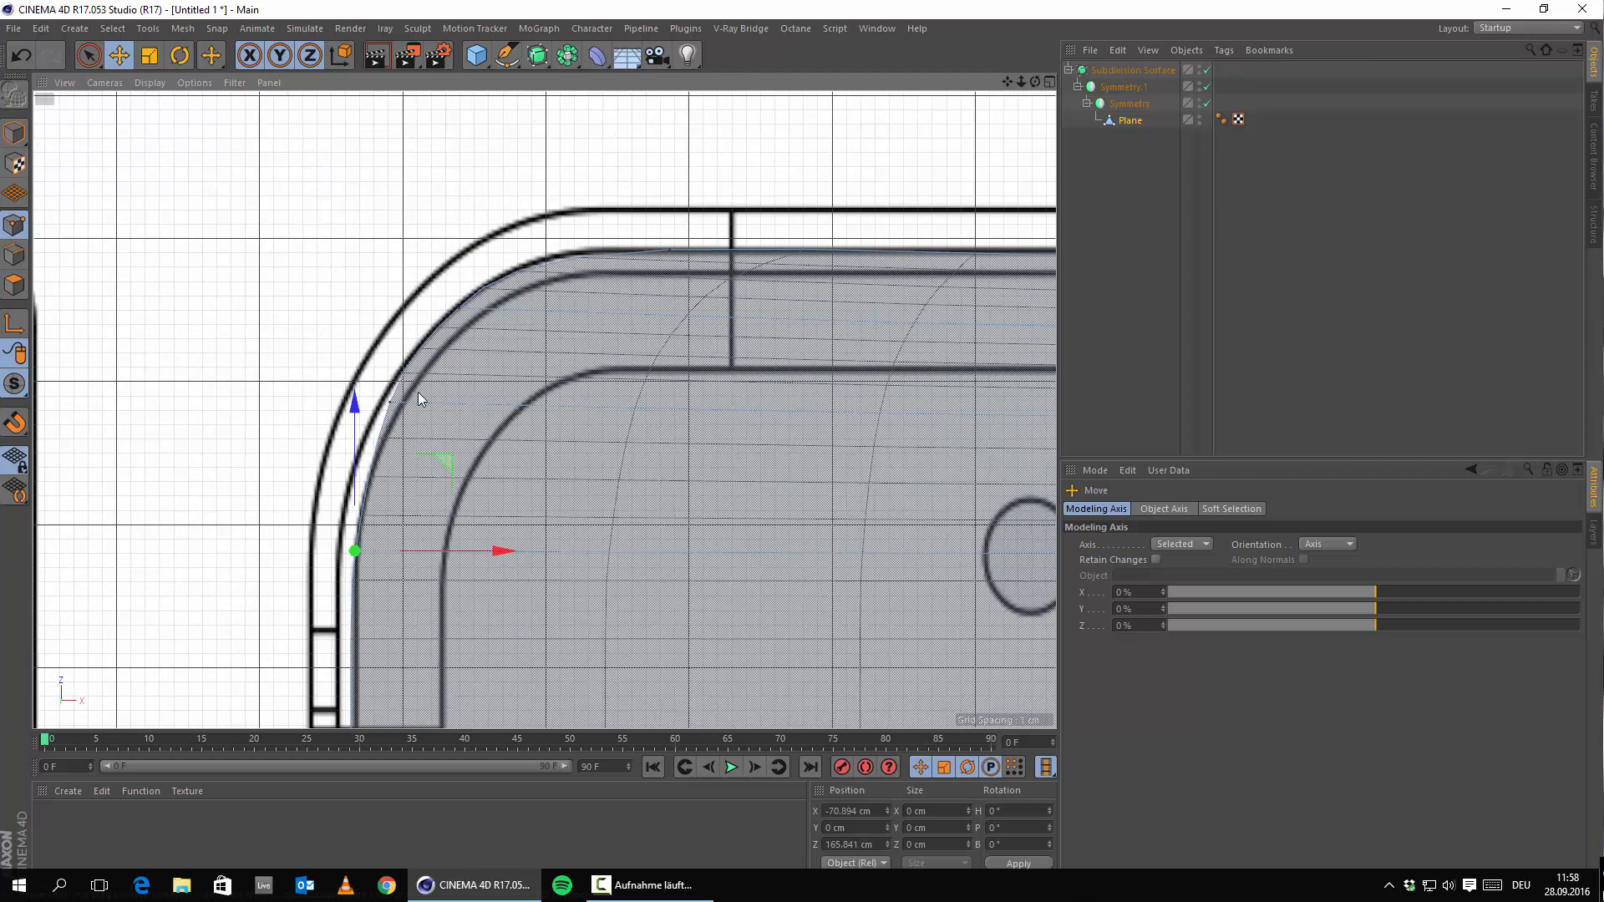
click(388, 404)
mouse_move(528, 407)
mouse_down()
mouse_move(554, 405)
mouse_move(534, 404)
mouse_up()
key(ctrl+a)
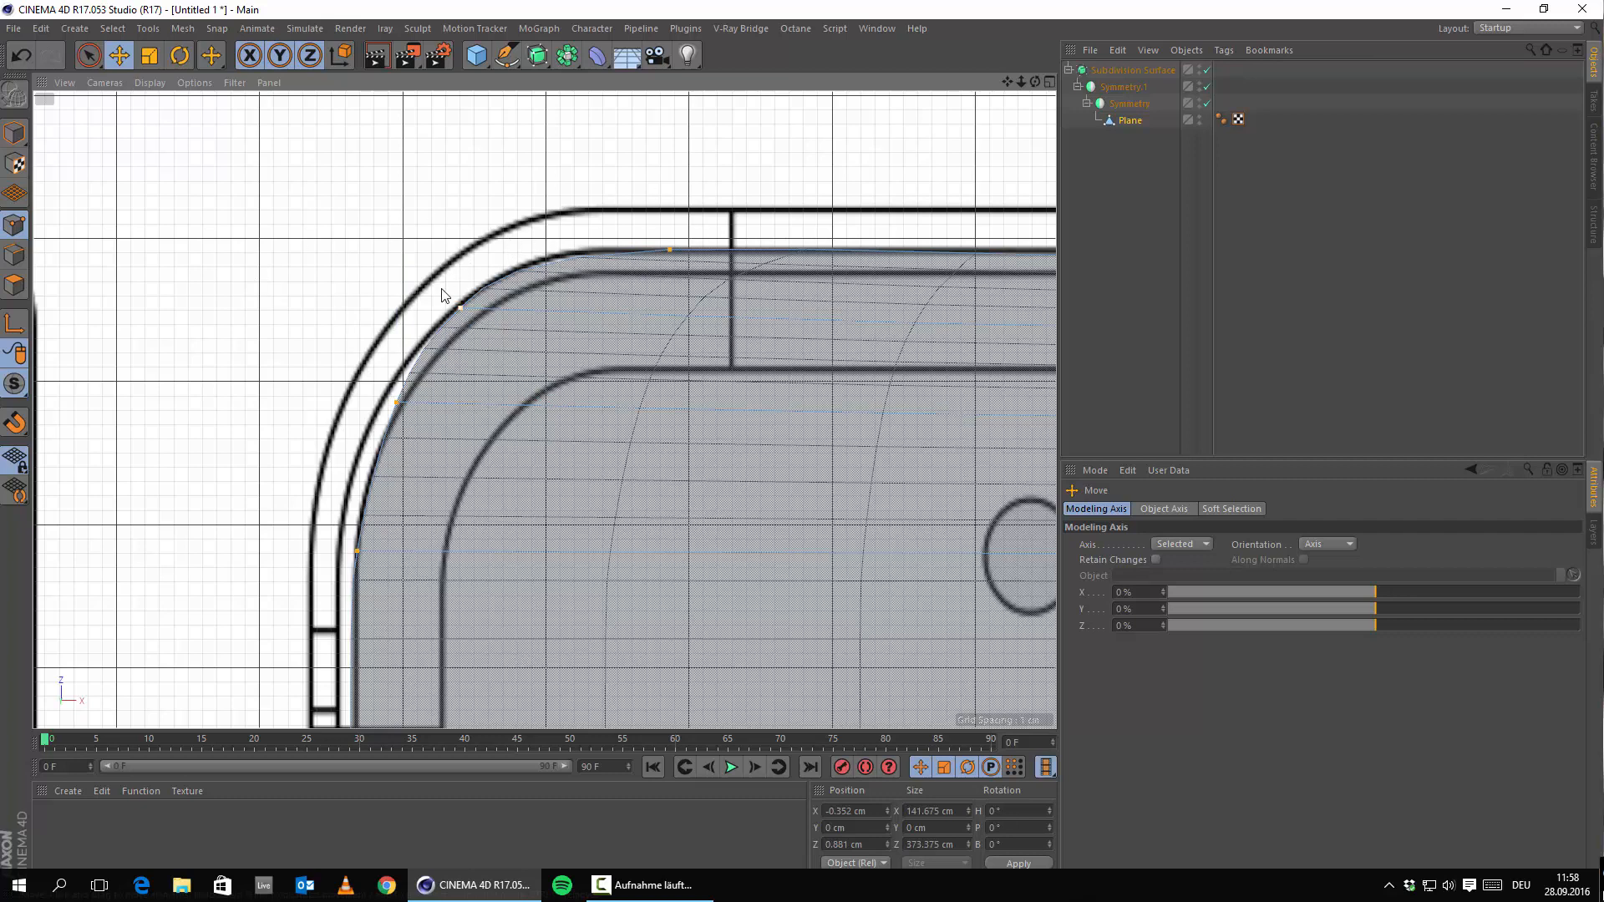
Step: Move the middle corner-curve point inward to X about -61.3 cm, onto the blueprint's inner front outline
key(ctrl+shift+a)
key(ctrl+a)
alt+right_drag(912, 428, 870, 485)
alt+middle_drag(870, 484, 463, 188)
mouse_move(426, 273)
alt+middle_down()
mouse_move(576, 448)
mouse_move(581, 571)
alt+middle_up()
alt+right_drag(603, 429, 519, 404)
alt+middle_drag(504, 446, 496, 388)
mouse_move(497, 388)
alt+right_down()
mouse_move(422, 401)
mouse_move(459, 334)
alt+right_up()
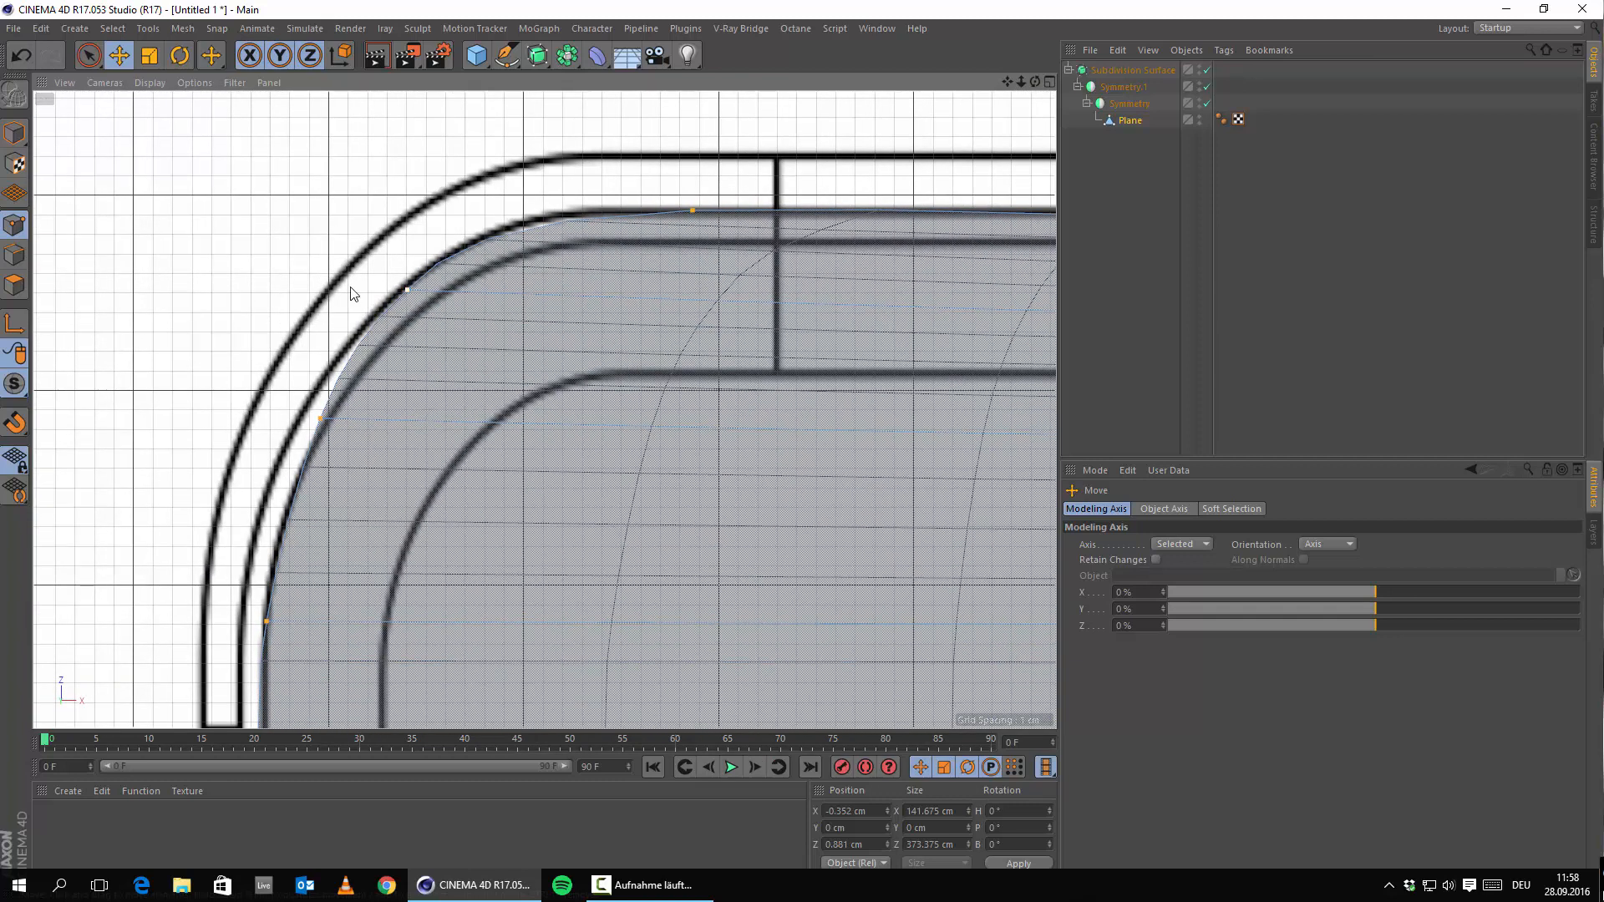
click(409, 289)
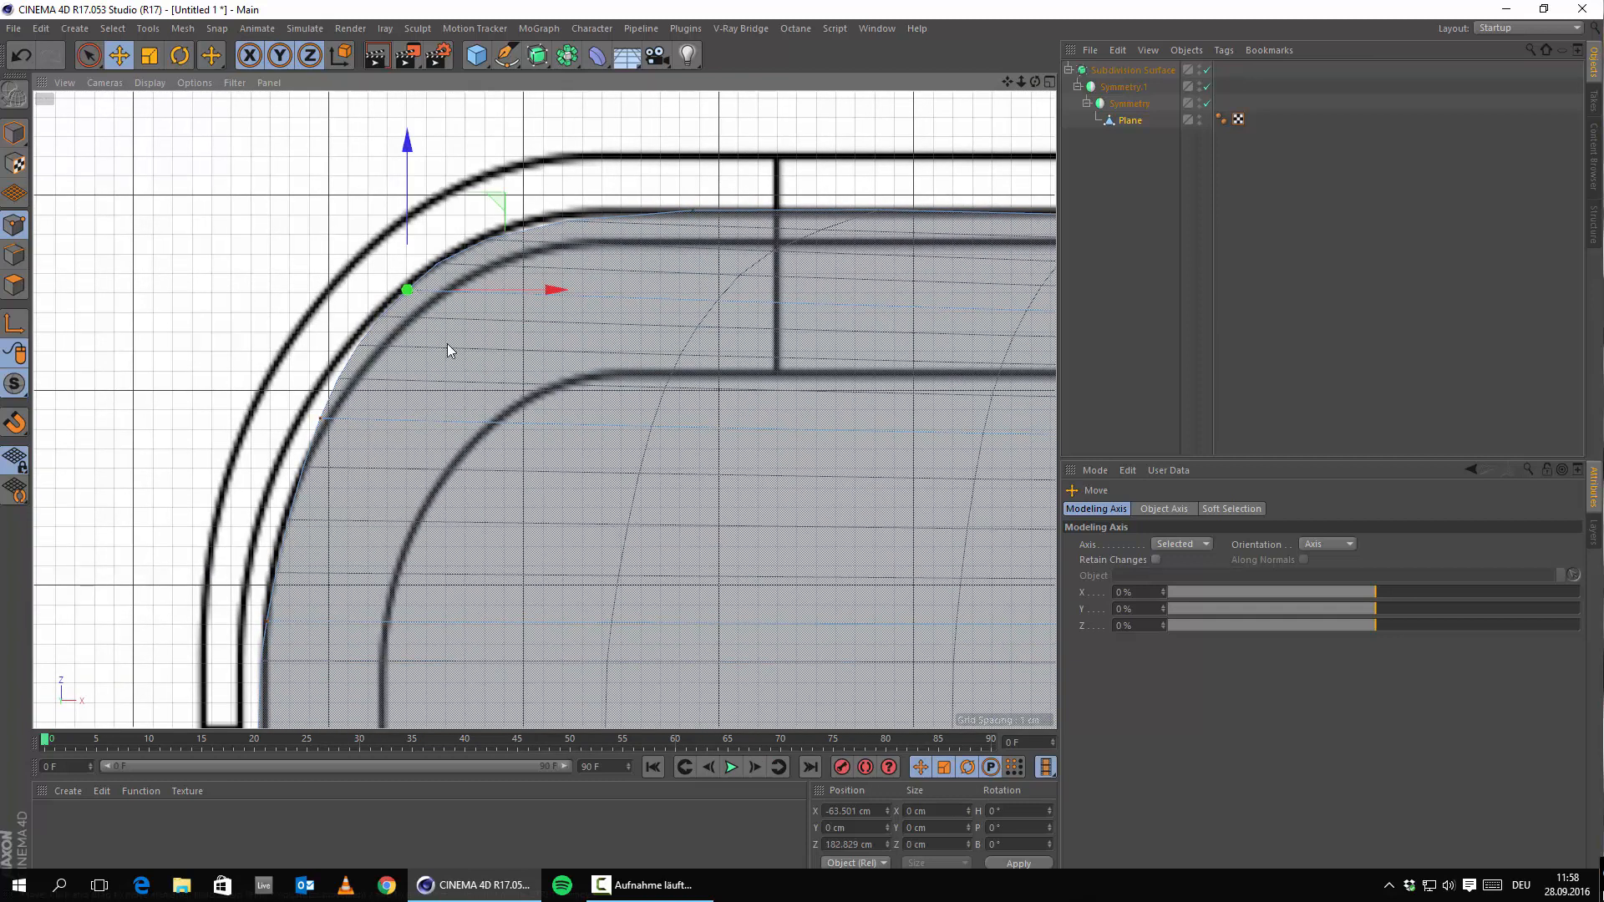
drag(523, 292, 562, 306)
Step: Lower the top-edge point beside the rounded corner to Z about 185.6 cm, onto the inner outline
alt+middle_drag(624, 139, 548, 156)
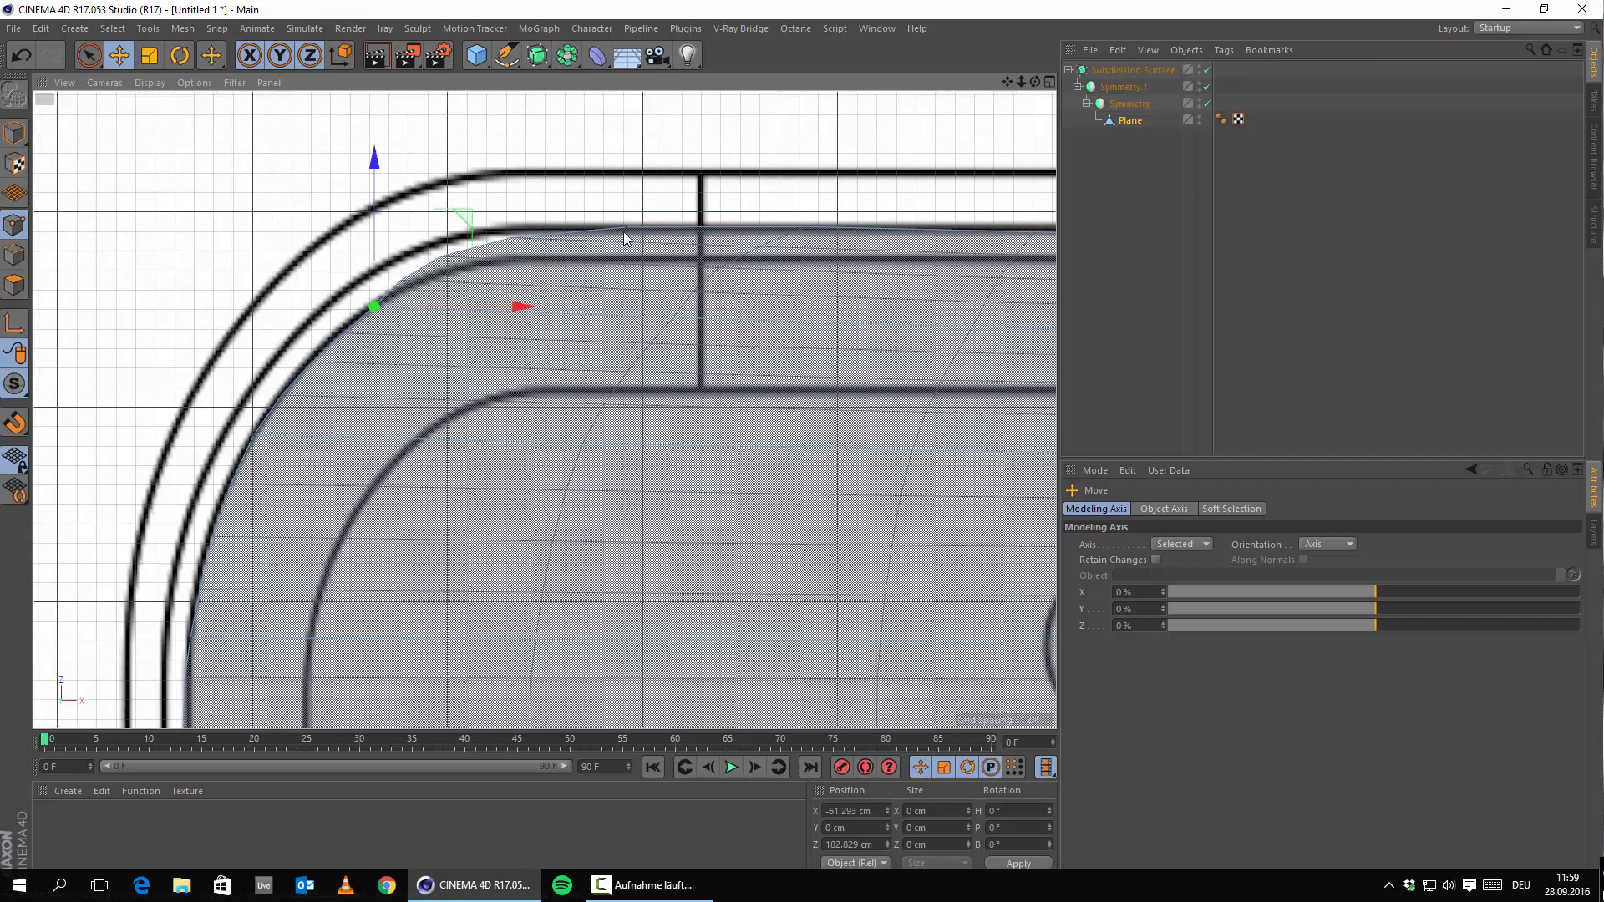
click(624, 228)
drag(626, 142, 595, 160)
alt+middle_drag(981, 181, 778, 221)
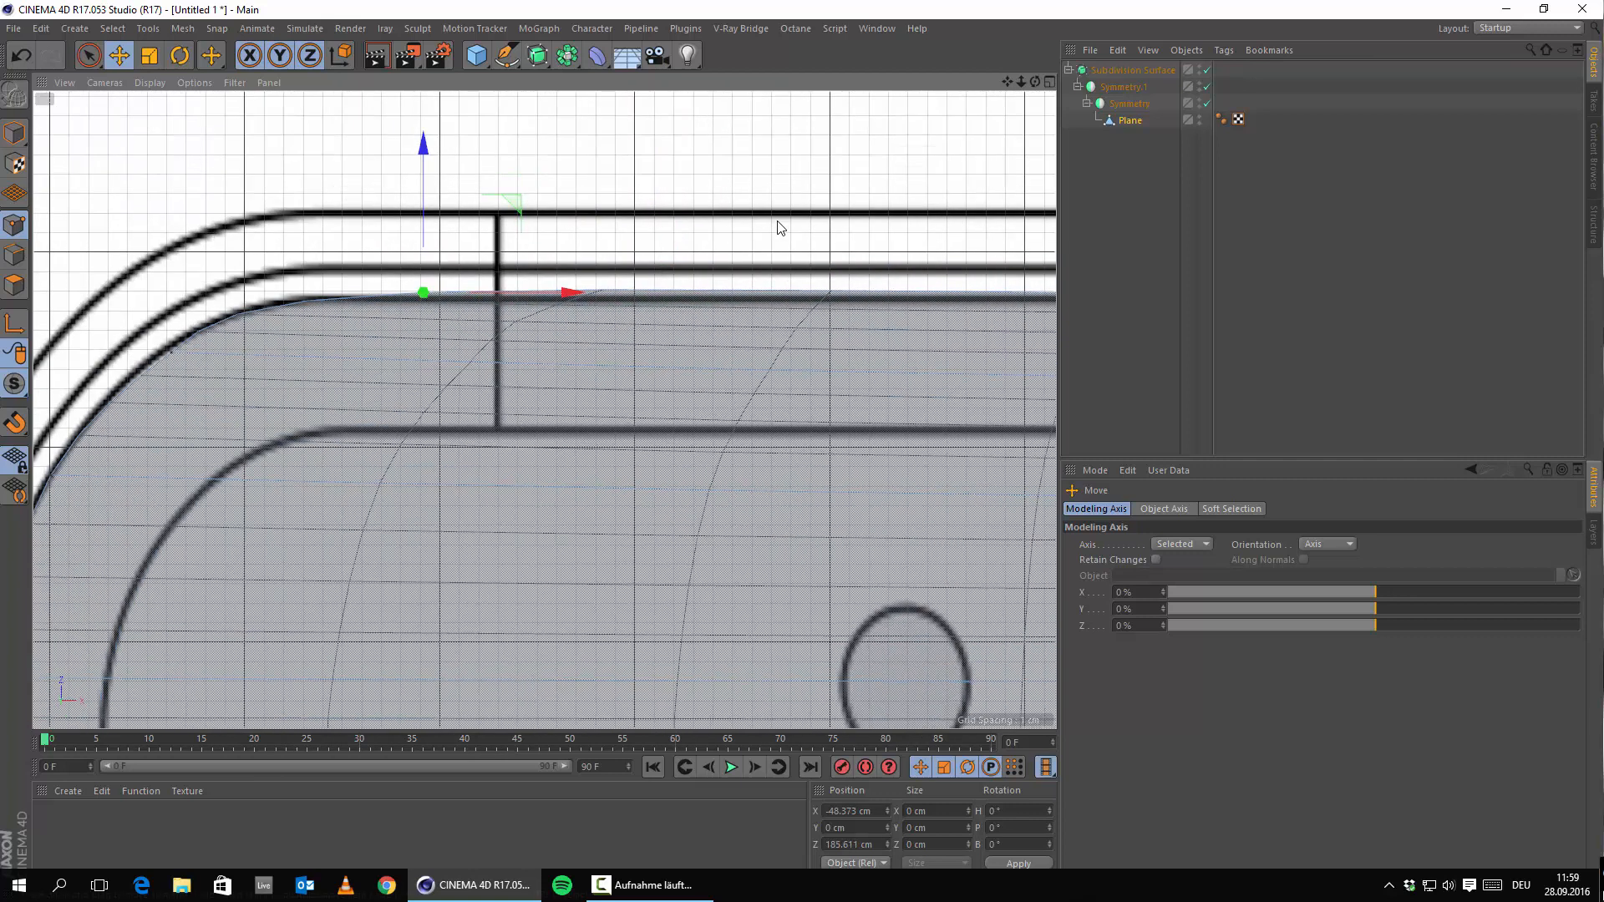
Step: Add a Knife loop cut through the top edge between the rounded corner and the phone's centre line
right_click(774, 181)
click(807, 370)
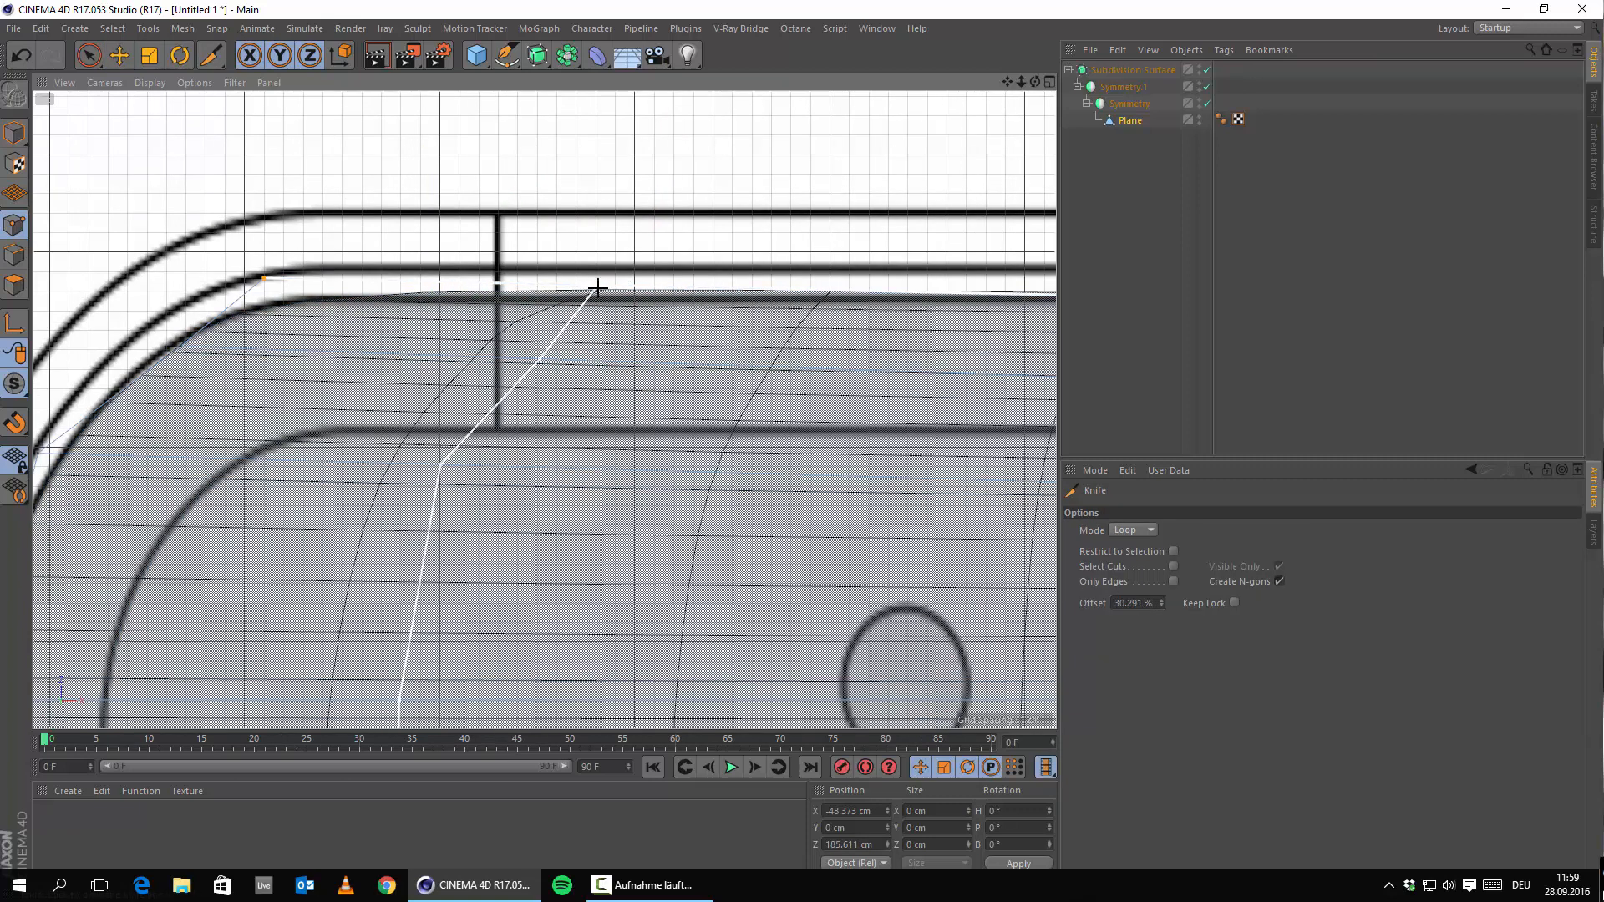
scroll(819, 334, down, 3)
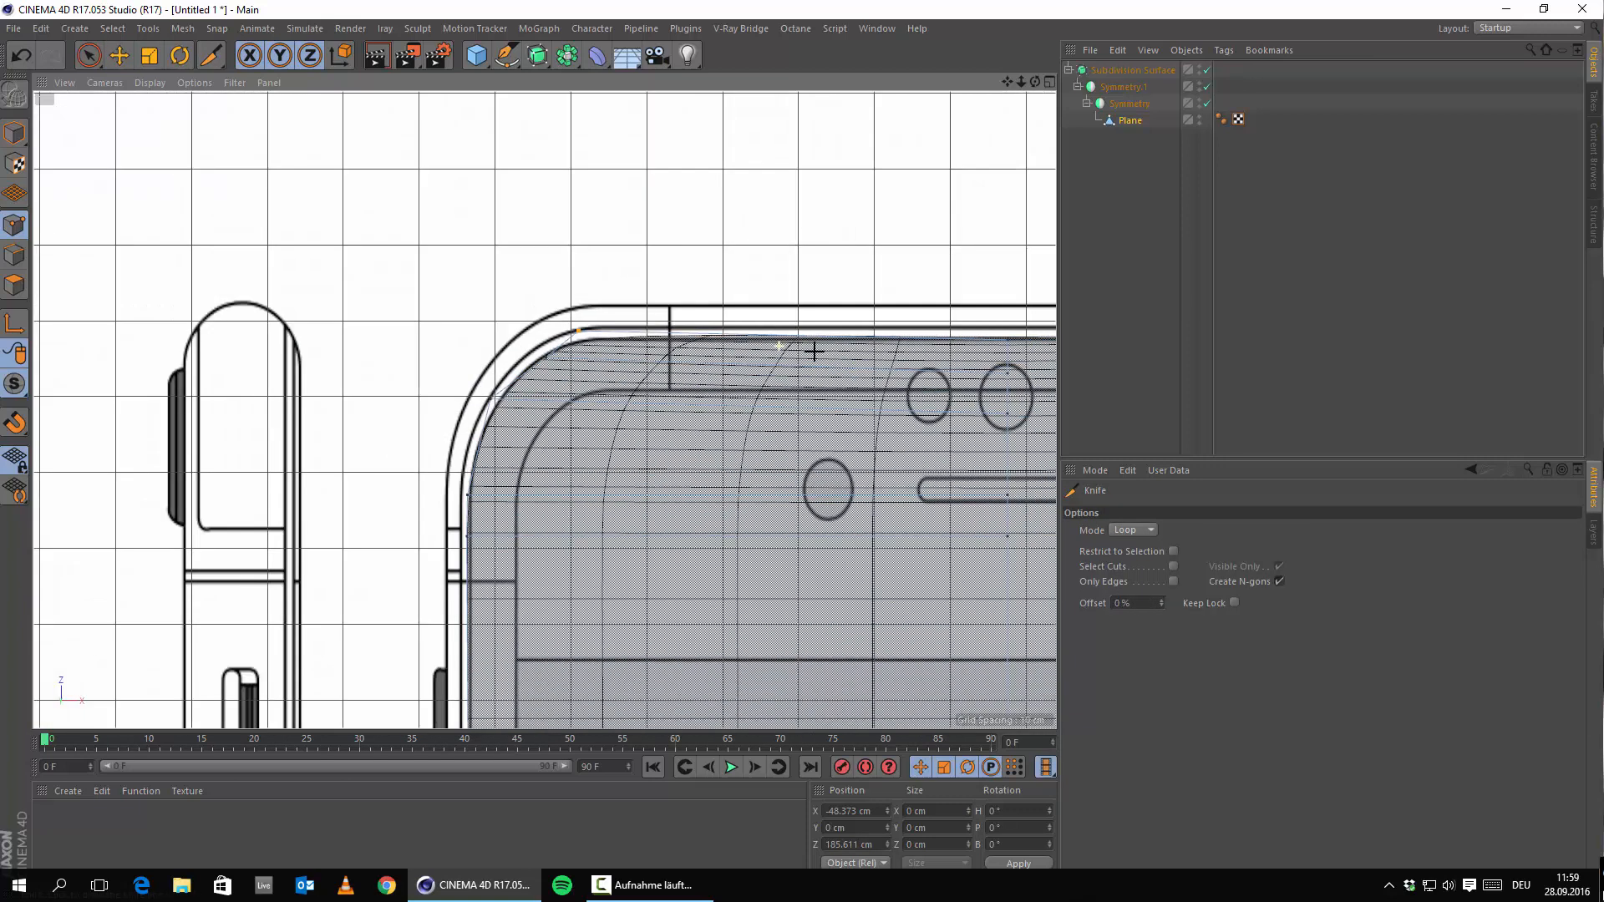
scroll(509, 348, up, 2)
scroll(509, 347, up, 4)
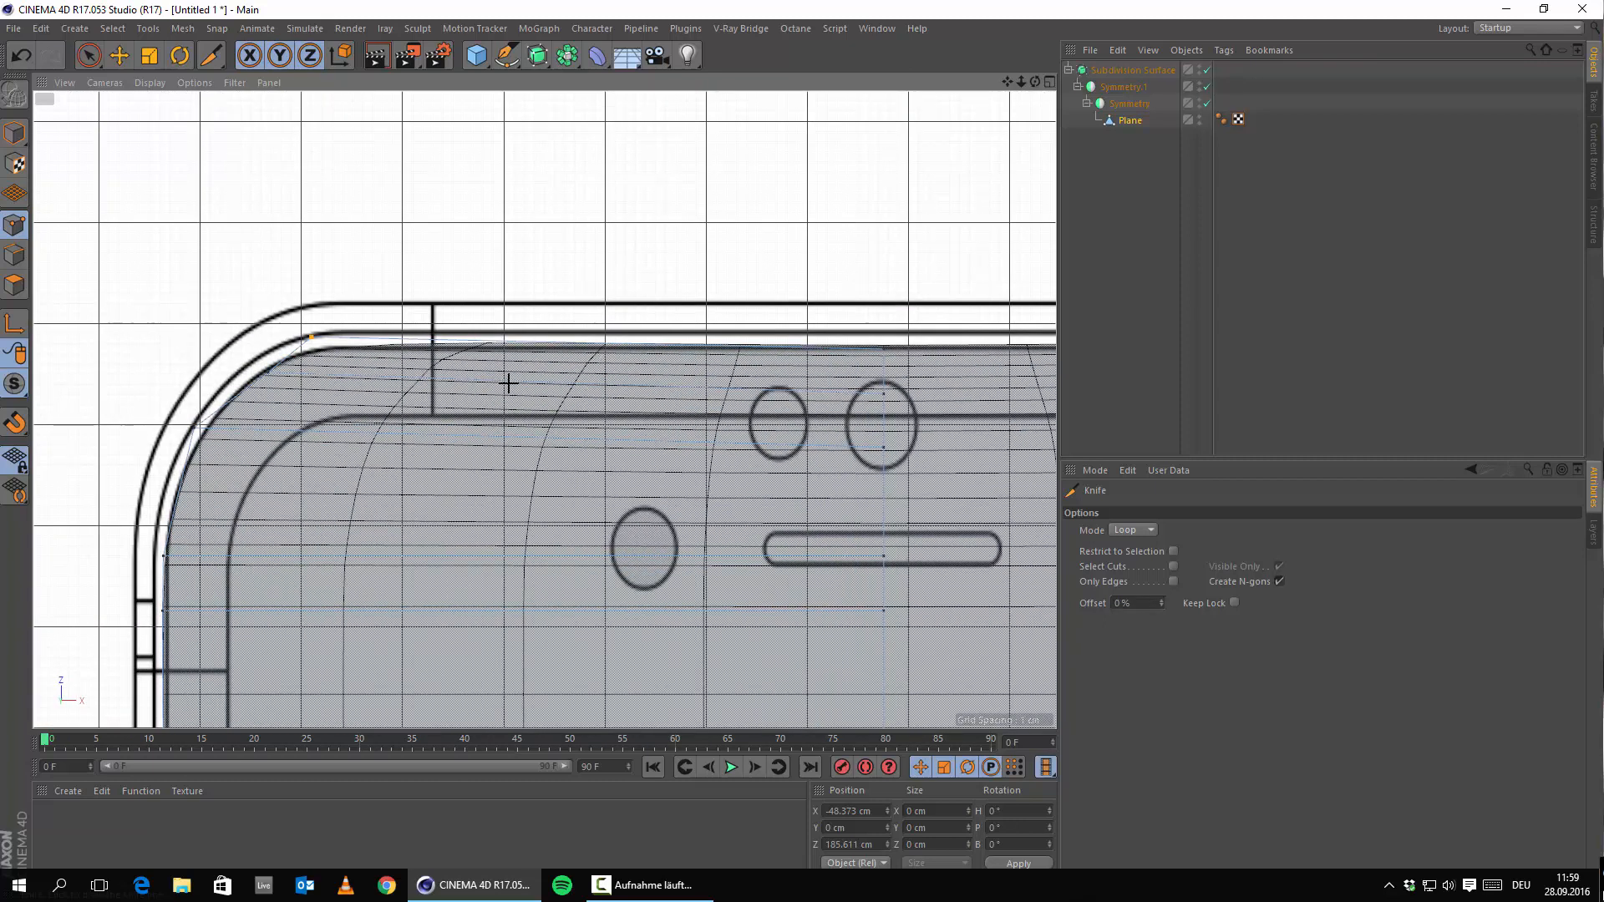
click(555, 341)
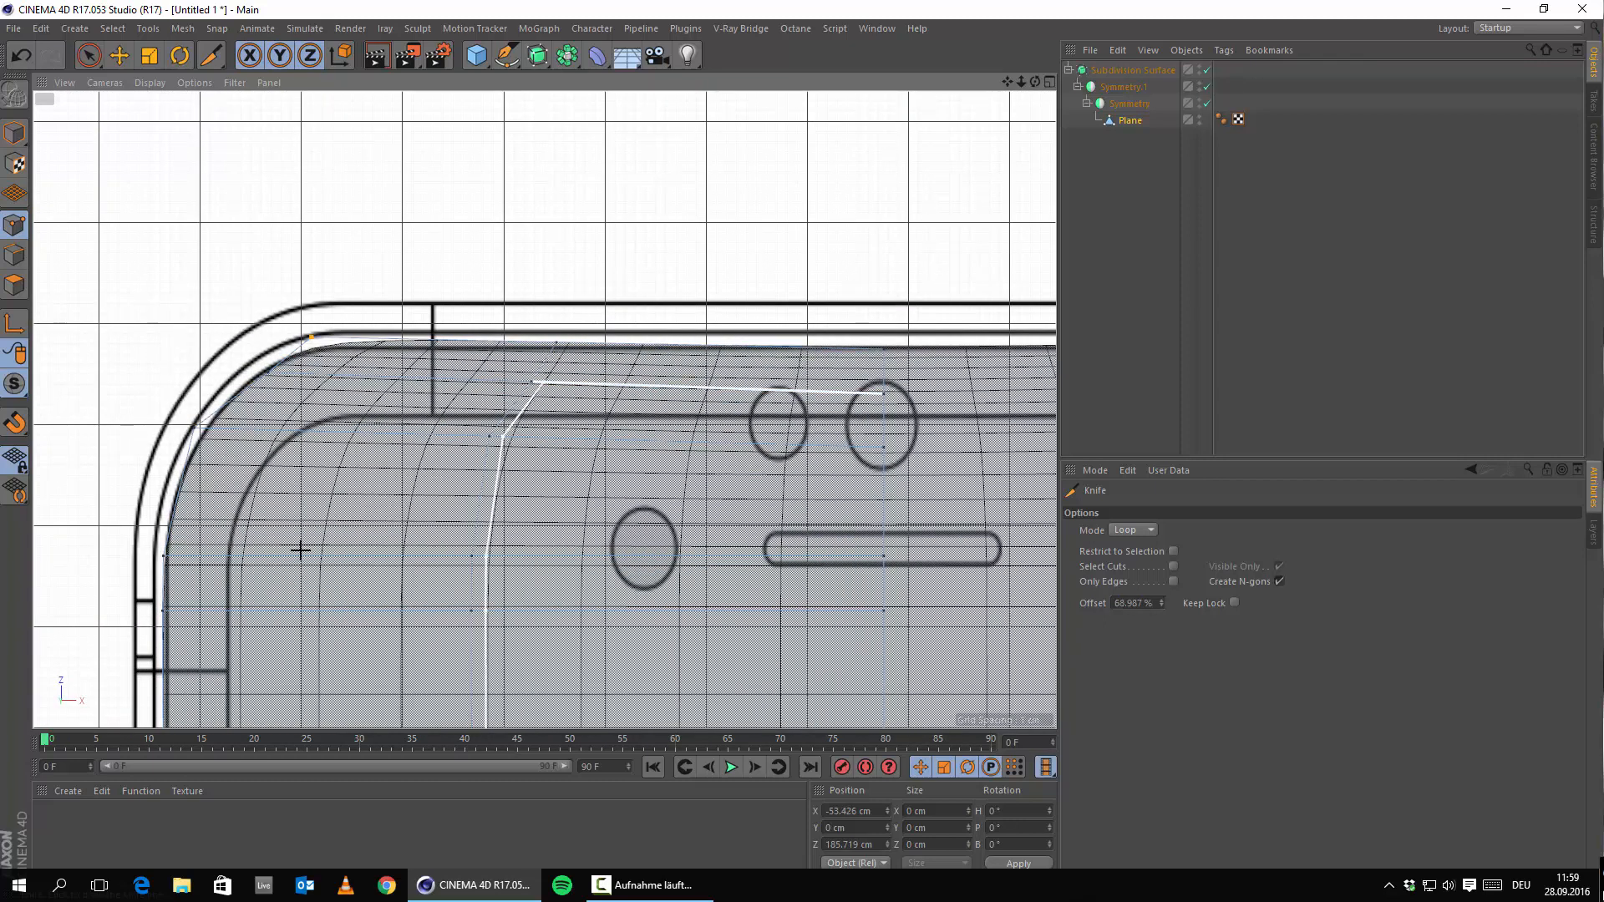
Step: Lower the new cut's top-edge point to Z about 185.3 cm so the edge follows the inner outline
click(120, 55)
scroll(392, 301, up, 2)
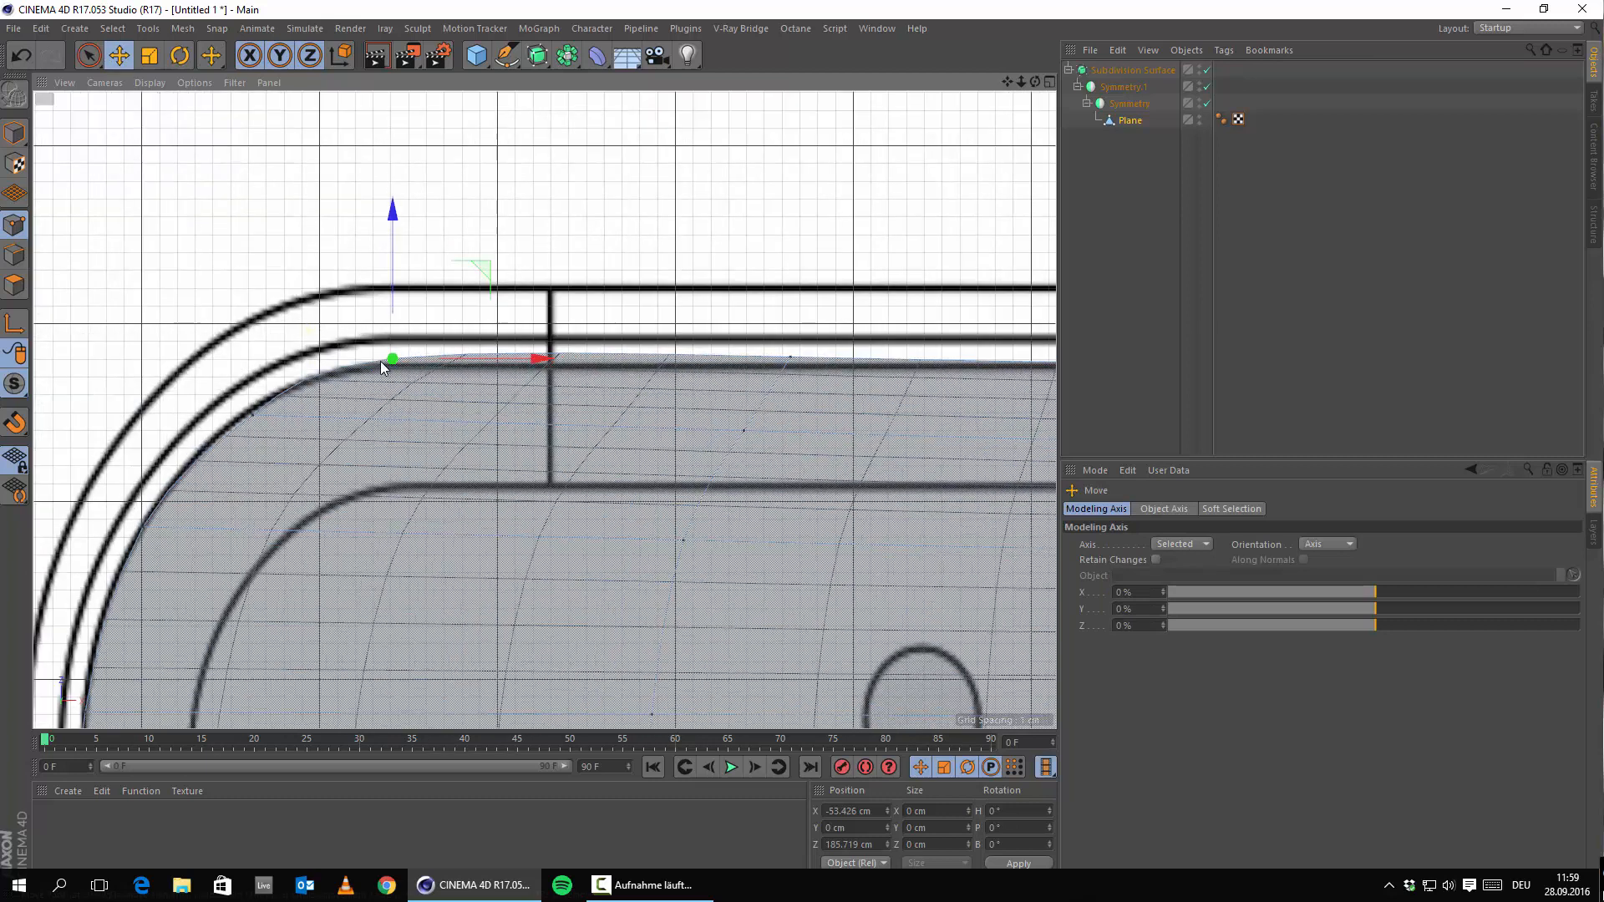
click(791, 358)
mouse_move(793, 273)
mouse_down()
mouse_move(791, 296)
mouse_move(819, 283)
mouse_up()
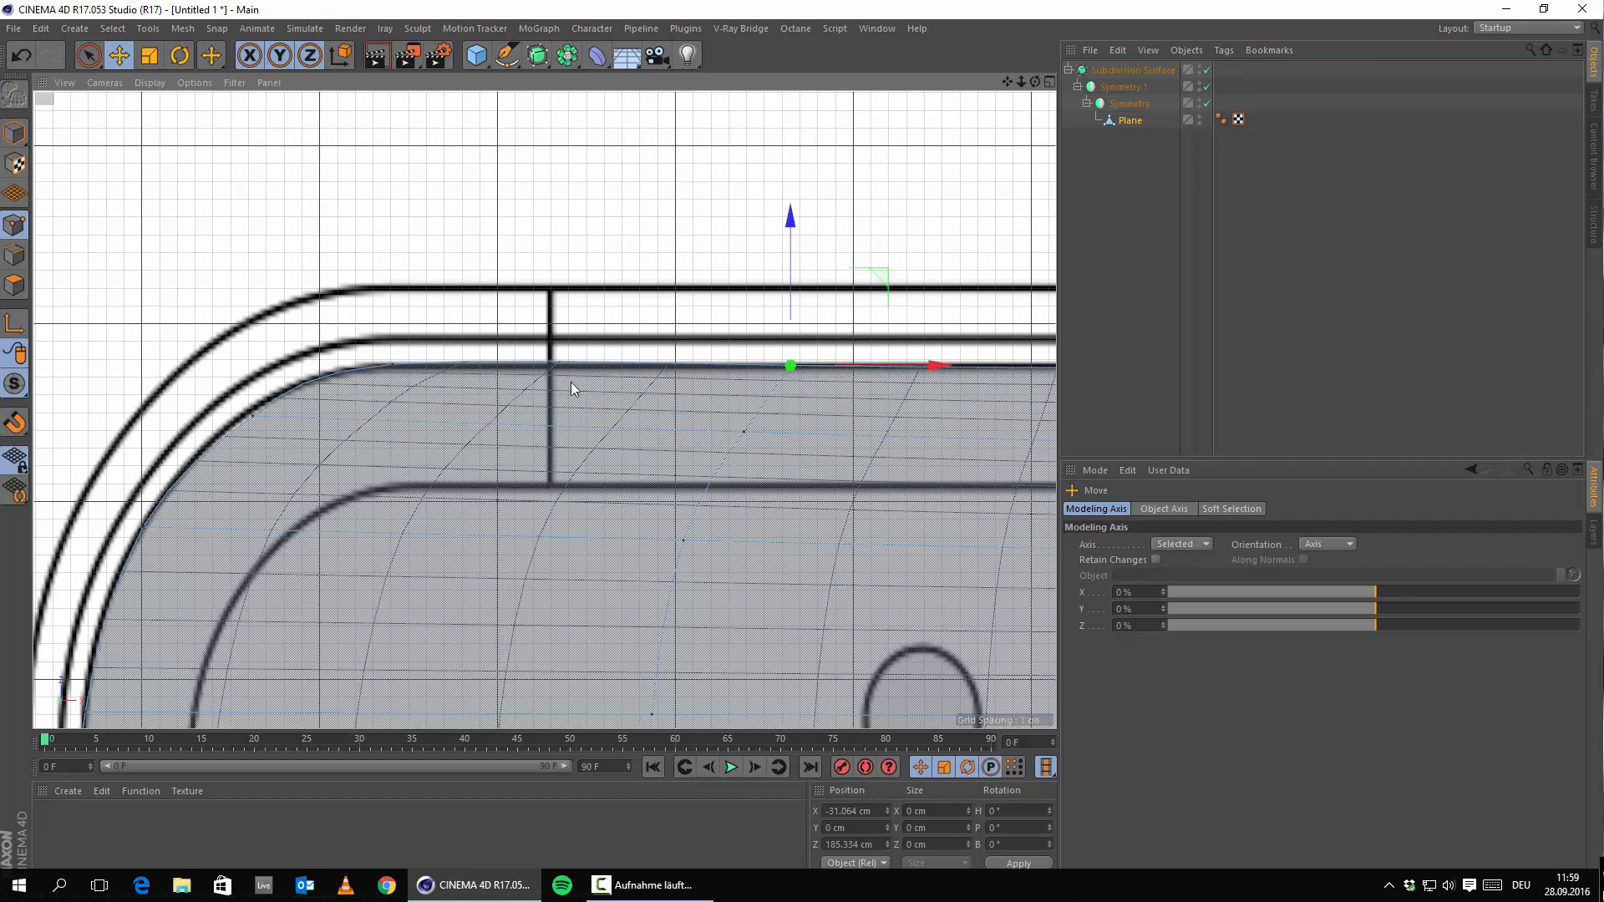
right_click(474, 282)
click(514, 170)
Step: Raise the top-edge point on the phone's centre line to Z about 185.6 cm
scroll(607, 307, down, 7)
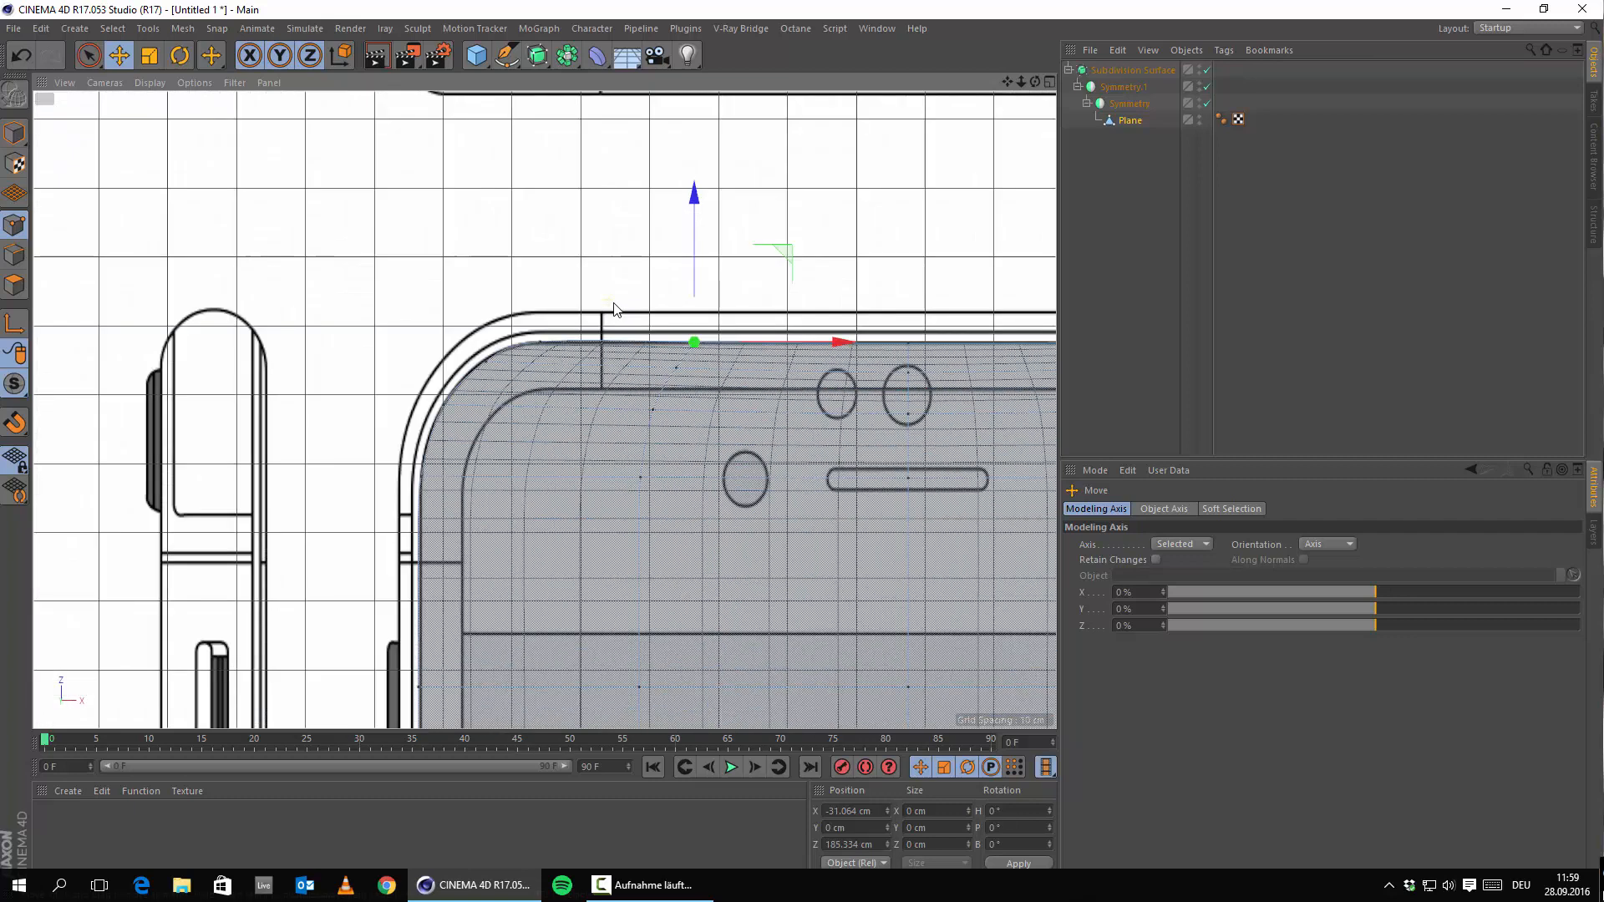
alt+middle_drag(512, 353, 64, 342)
scroll(453, 325, up, 5)
alt+middle_drag(446, 336, 636, 351)
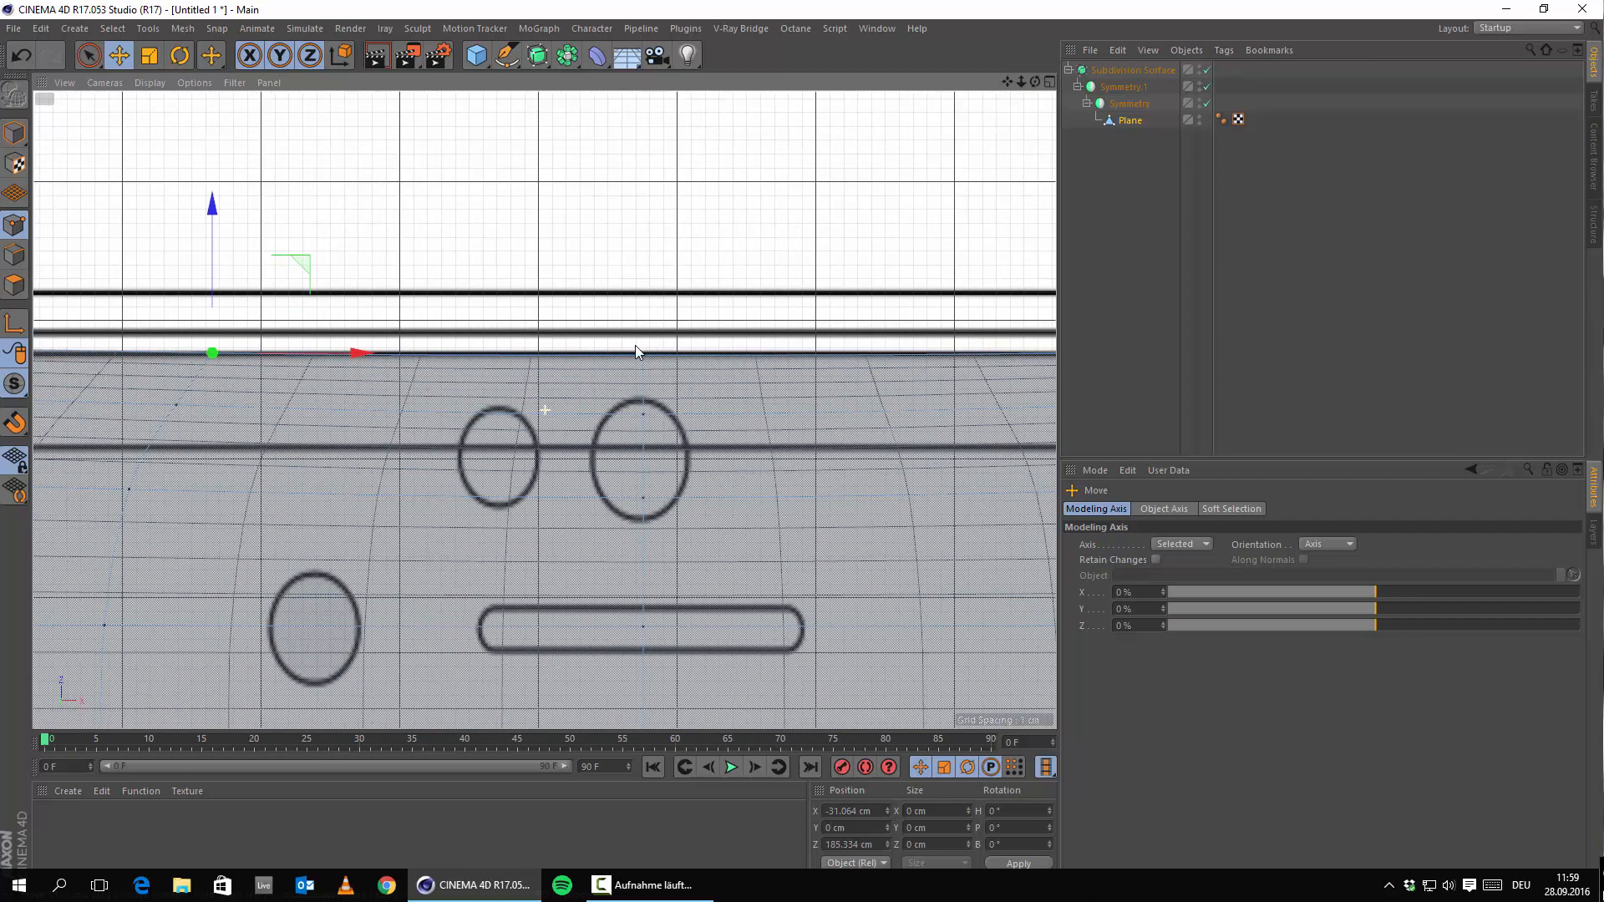
click(640, 354)
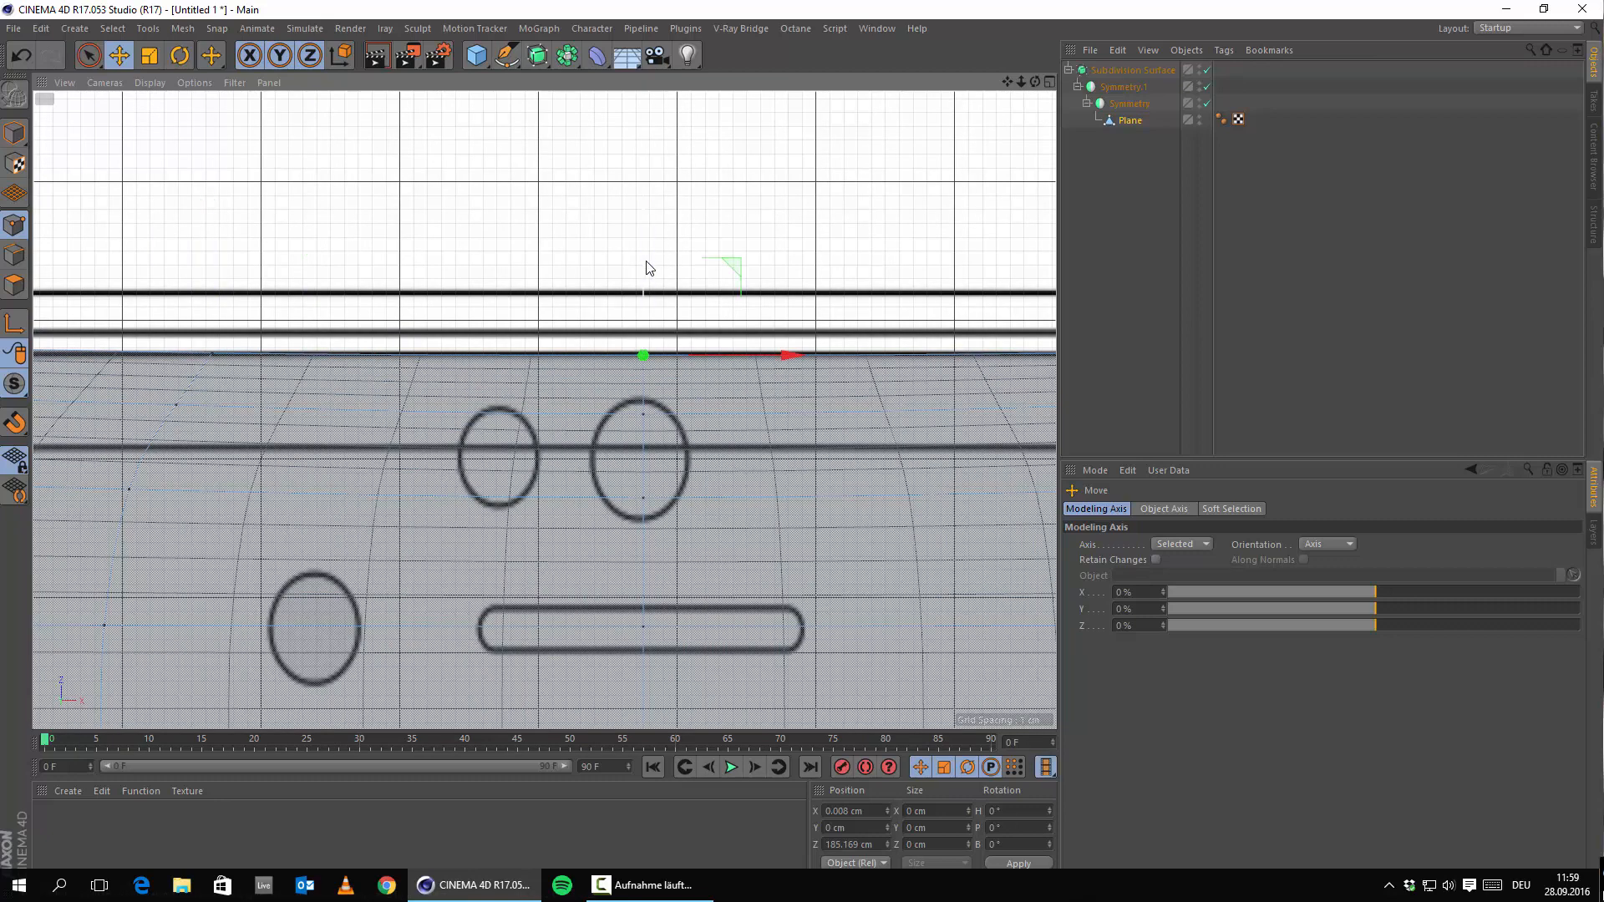
drag(645, 266, 648, 260)
scroll(792, 428, down, 6)
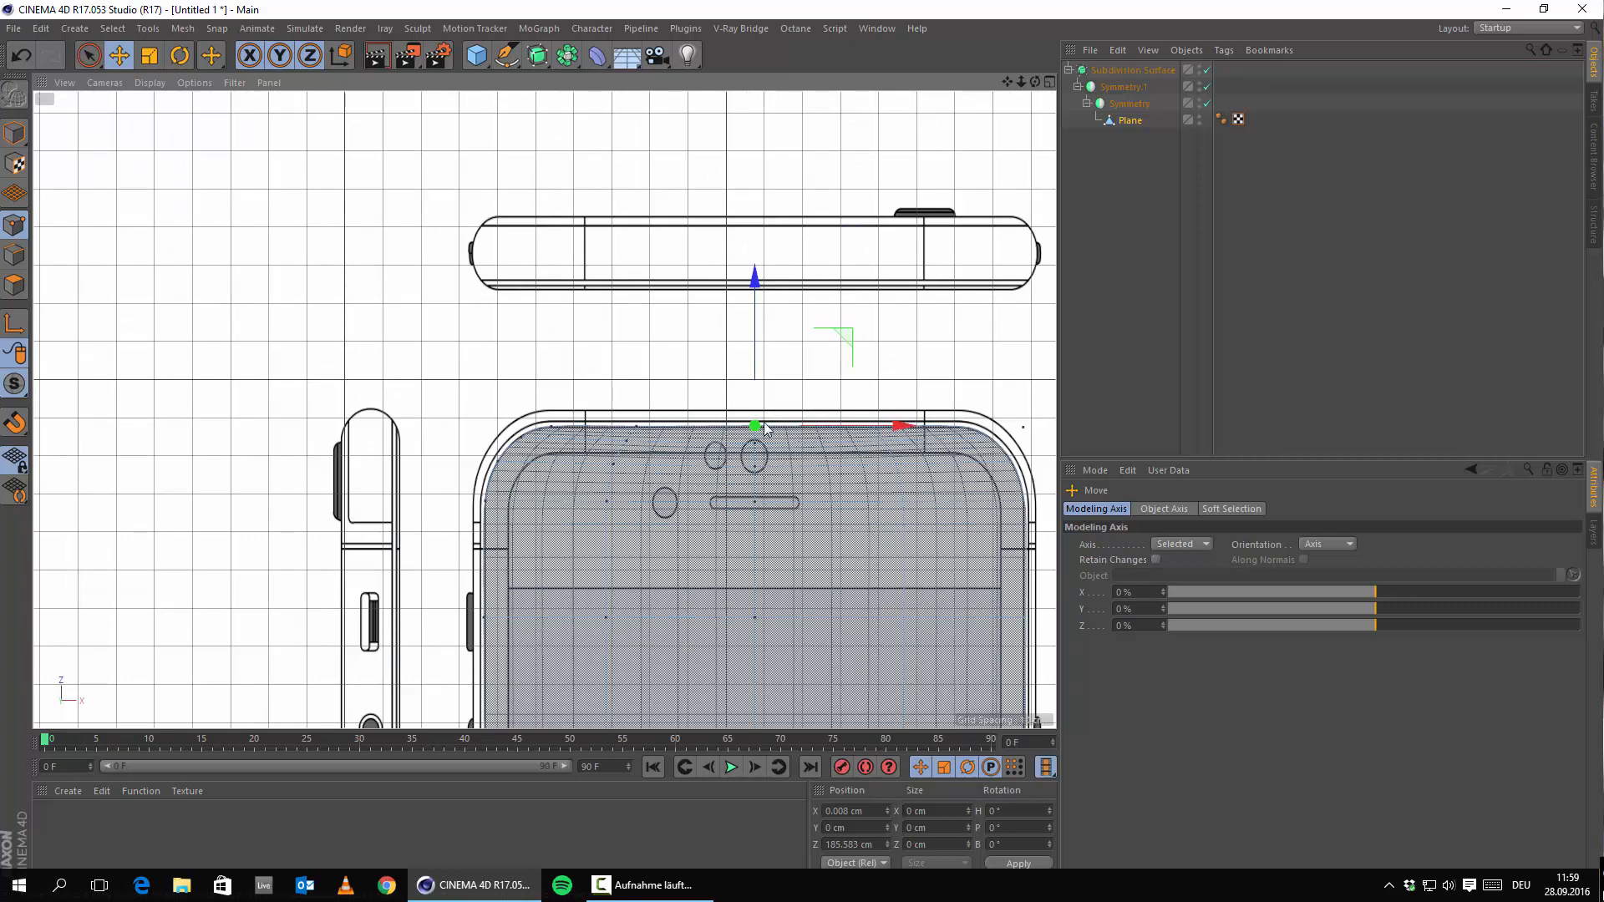
Step: Examine the mirrored bottom edge and lower corner against the blueprint, including the loose point outside the mesh
alt+middle_drag(764, 423, 970, 859)
scroll(789, 515, down, 5)
alt+middle_drag(713, 575, 756, 221)
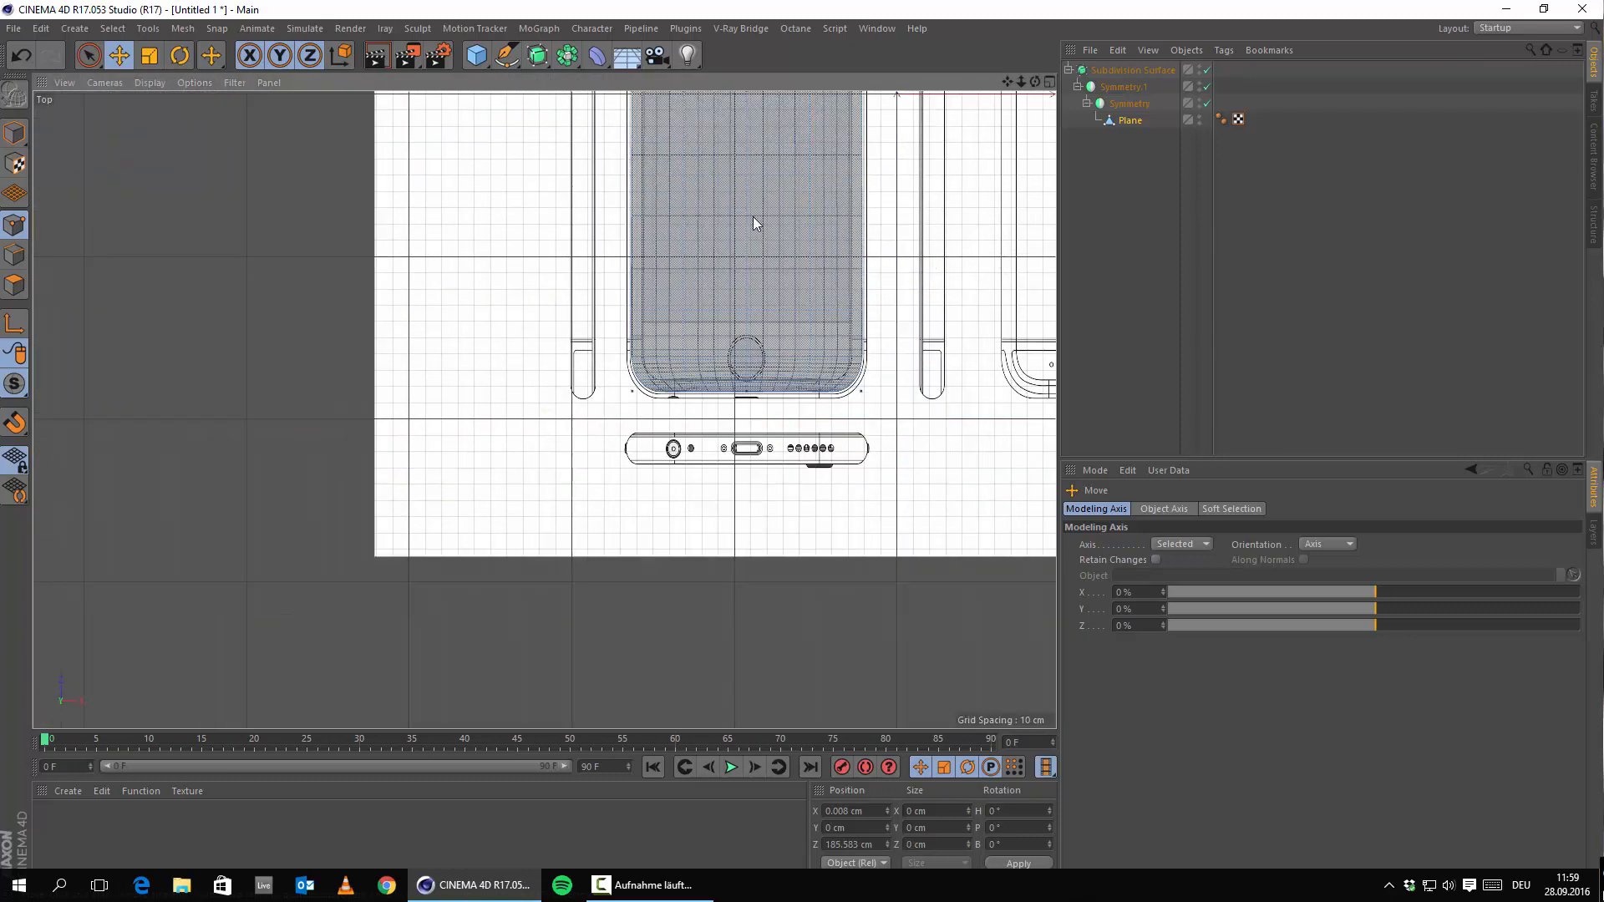
scroll(587, 536, up, 4)
scroll(588, 536, up, 5)
alt+middle_drag(368, 609, 489, 324)
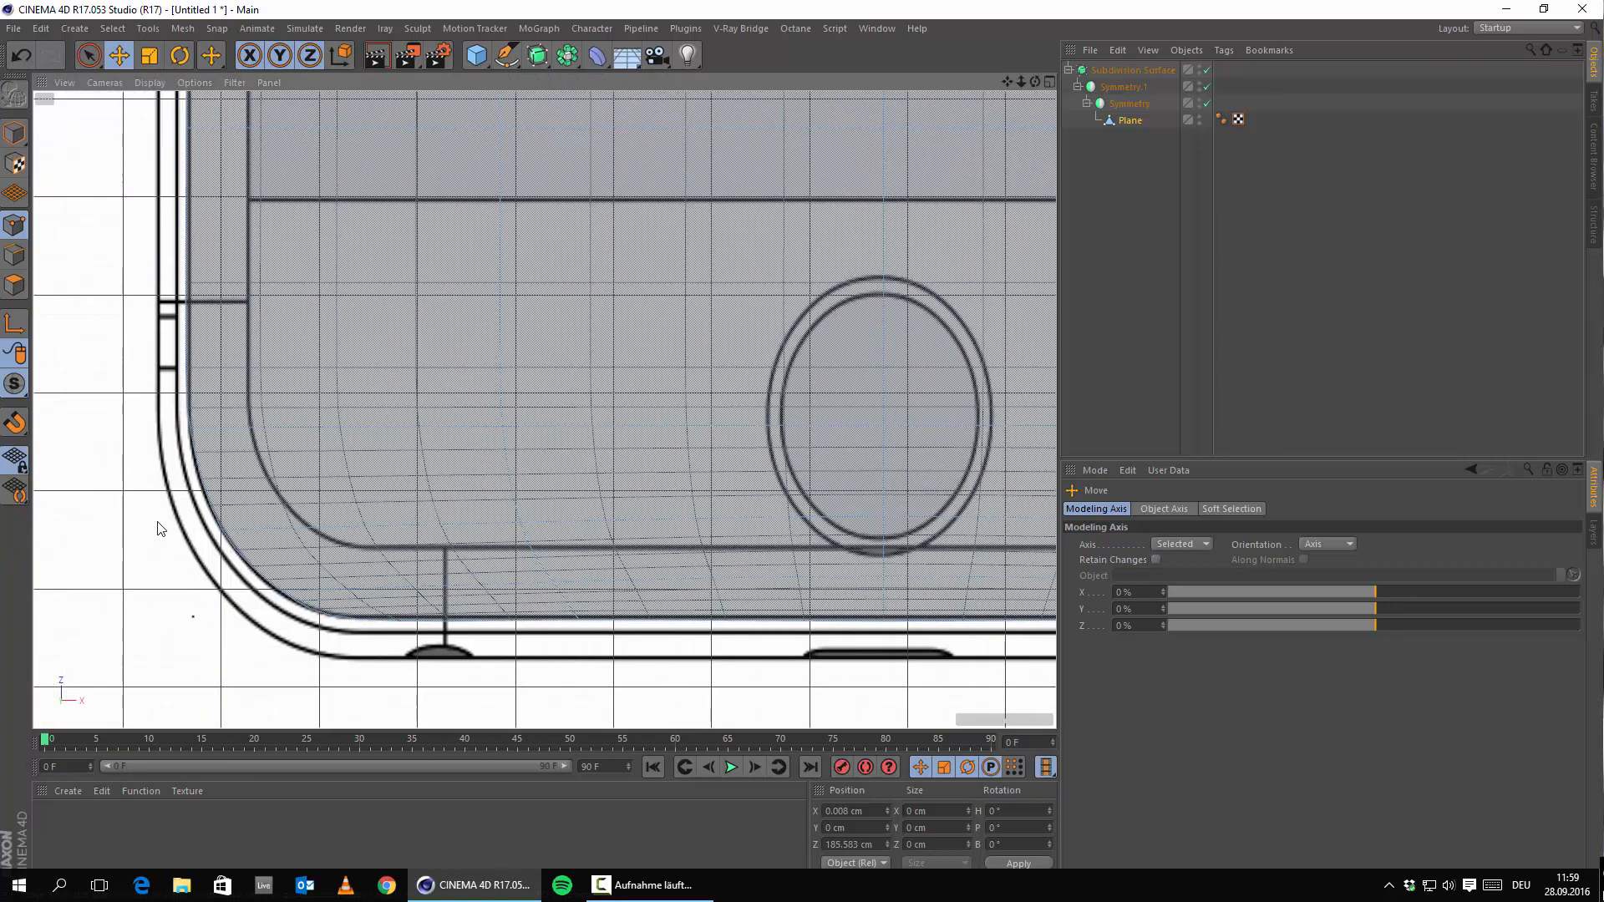
click(214, 431)
scroll(513, 693, down, 6)
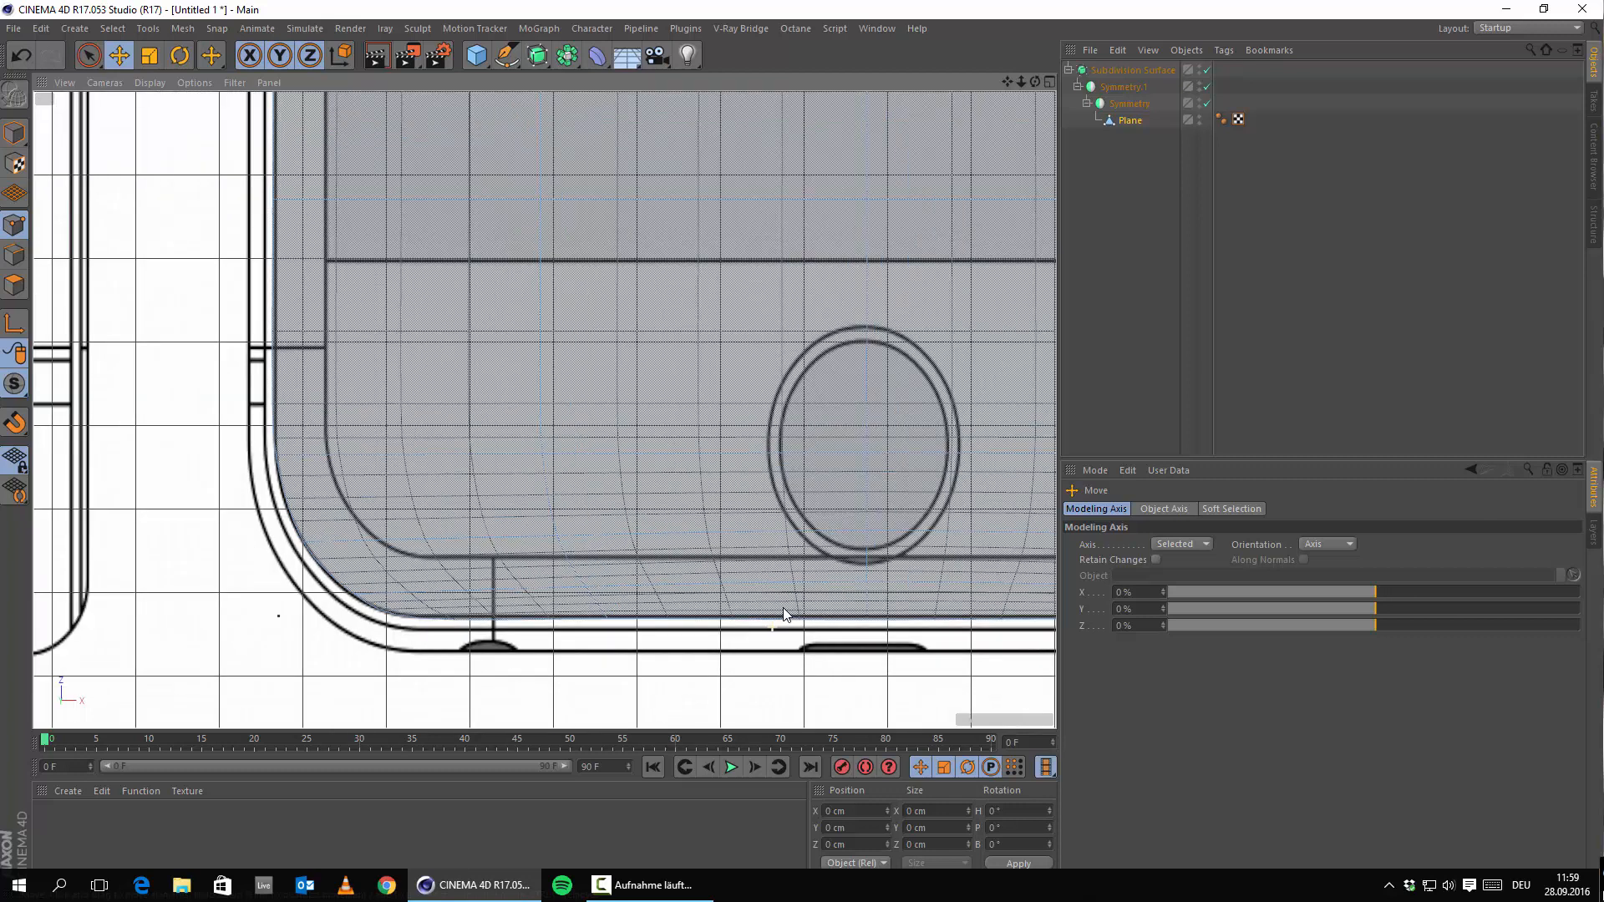
Step: Inspect the mesh corners in the perspective view and select the loose point outside the near corner
middle_click(438, 525)
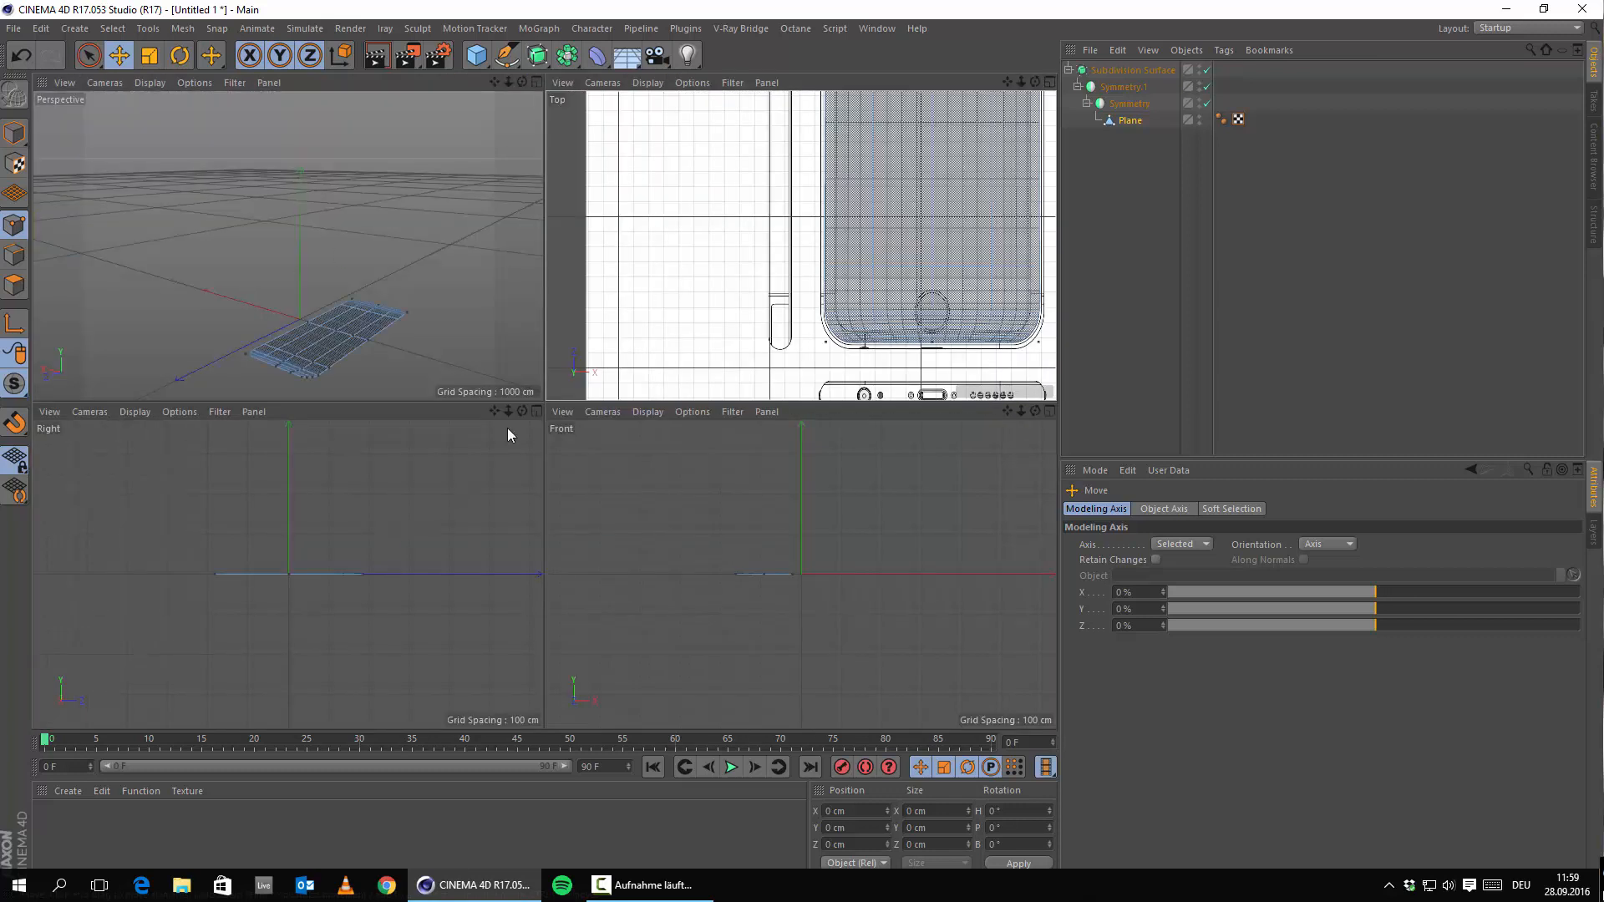
middle_click(424, 276)
scroll(770, 562, up, 5)
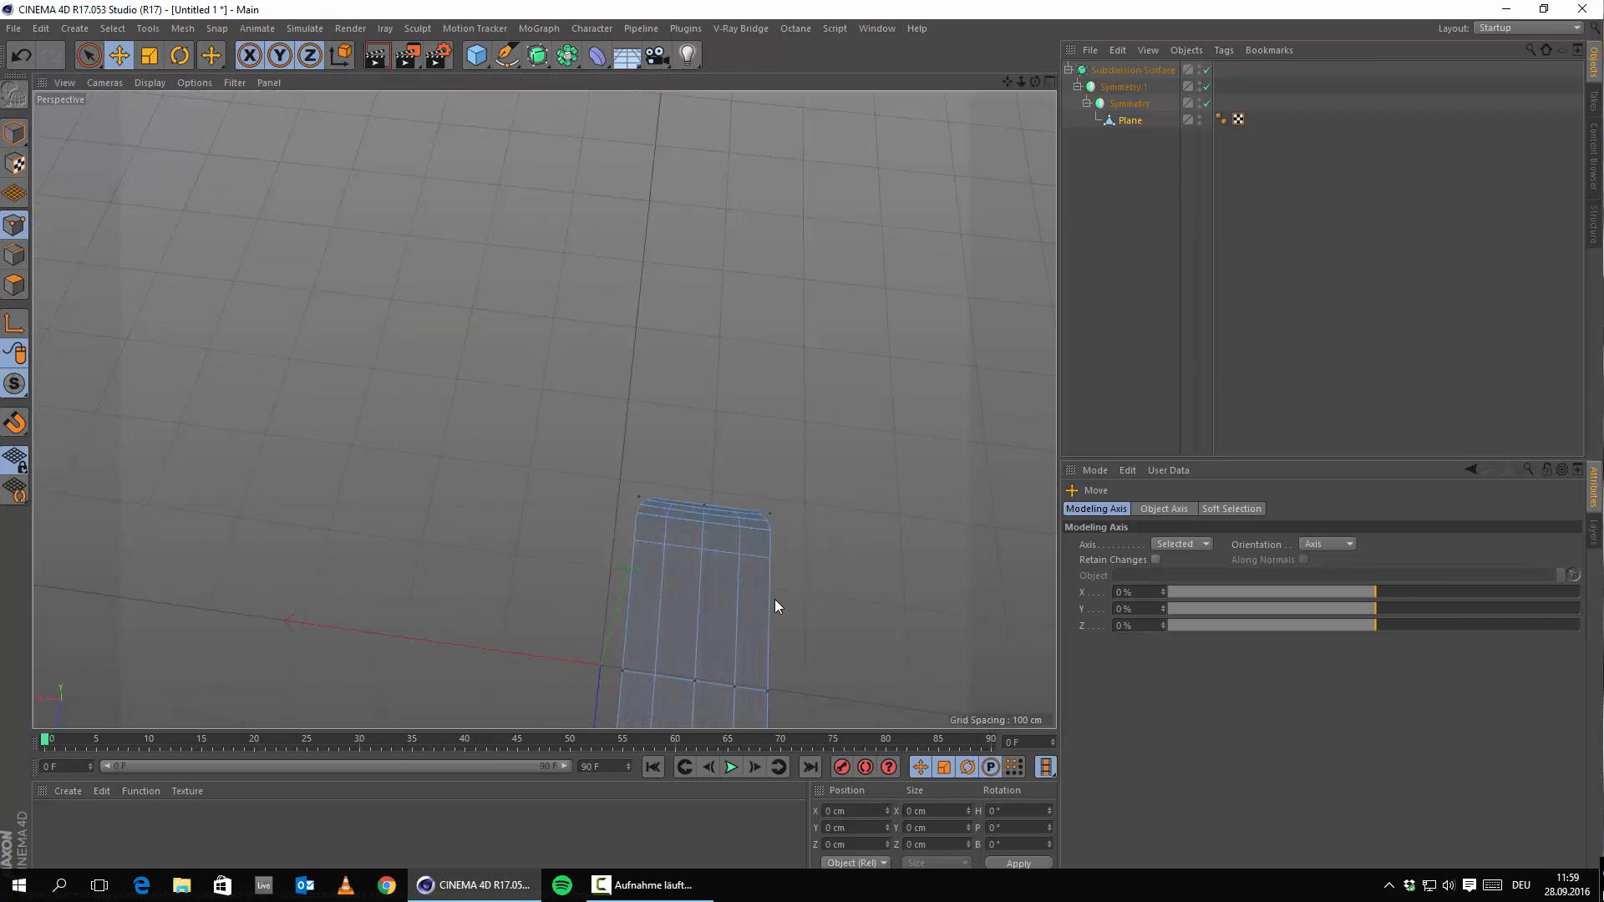
alt+middle_drag(777, 602, 639, 368)
scroll(598, 483, up, 3)
alt+drag(598, 484, 418, 429)
scroll(353, 458, up, 3)
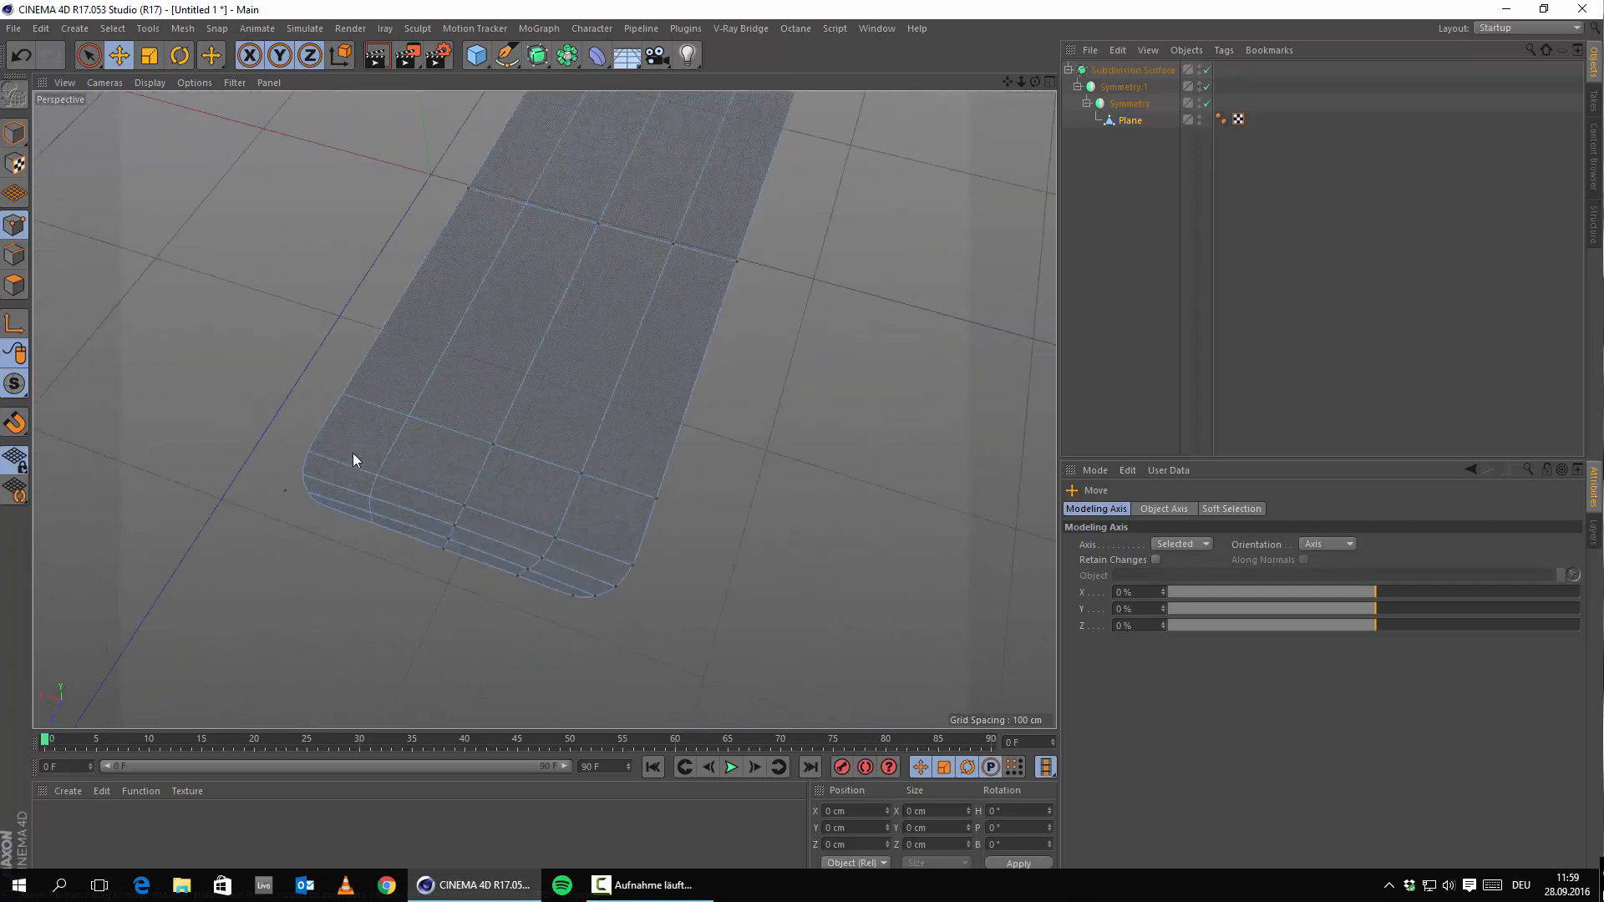
click(288, 496)
alt+drag(600, 374, 746, 474)
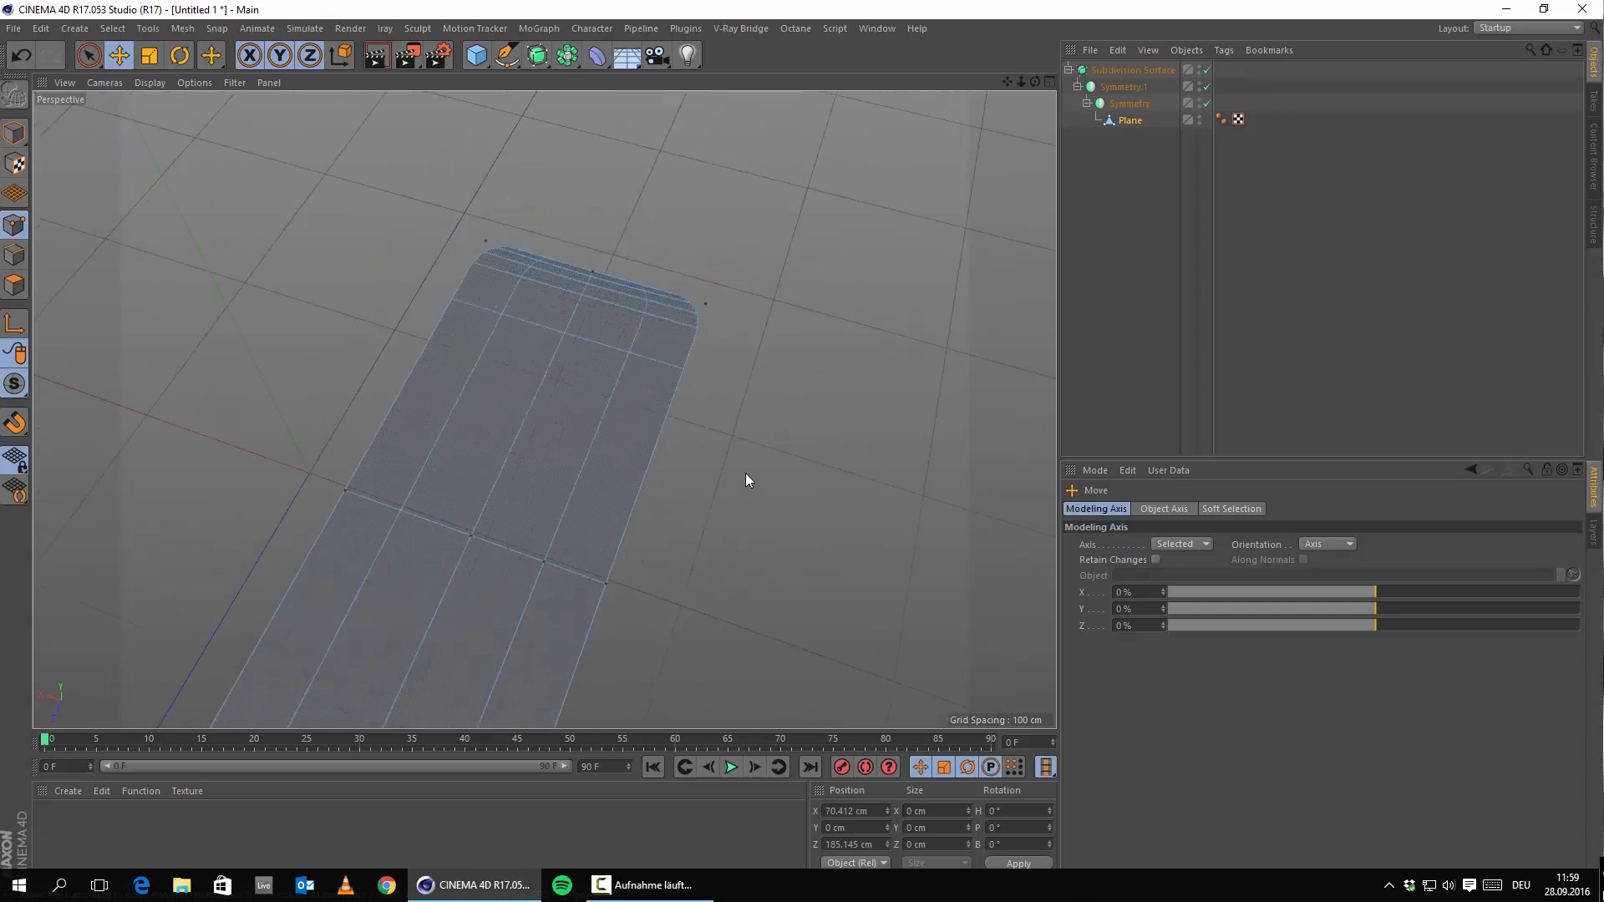
Step: Try moving the loose point at the far corner away from the mesh and undo the move
click(702, 301)
click(487, 240)
drag(398, 216, 359, 244)
click(17, 58)
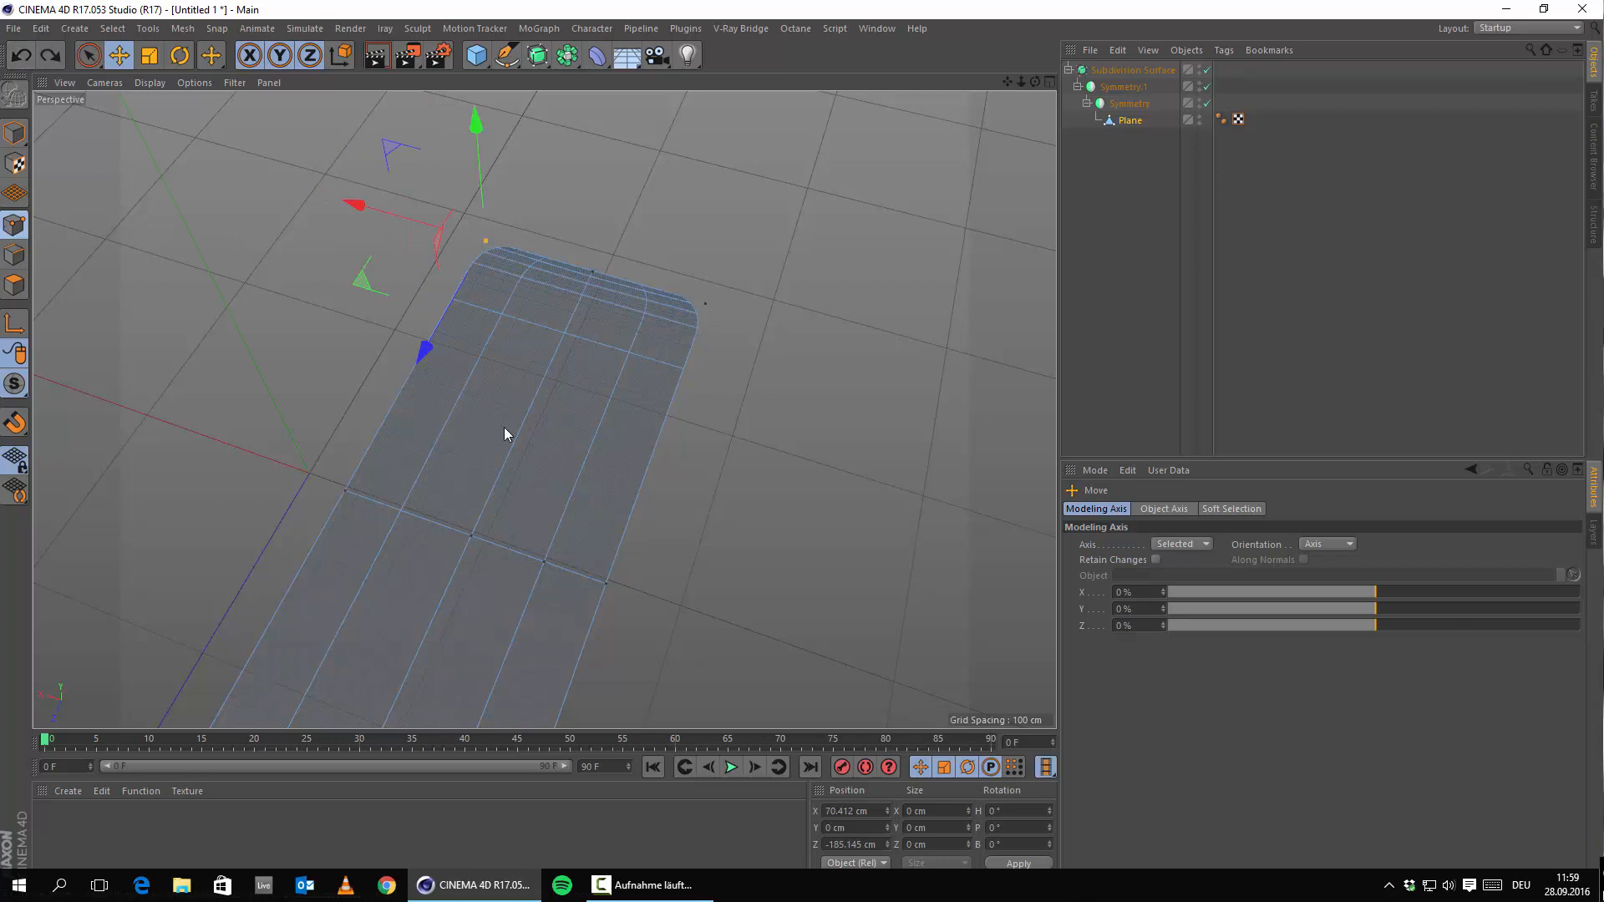
Step: Select all of the Plane's points, run Optimize to remove the loose ones, and clear the selection
scroll(504, 434, down, 3)
key(ctrl+a)
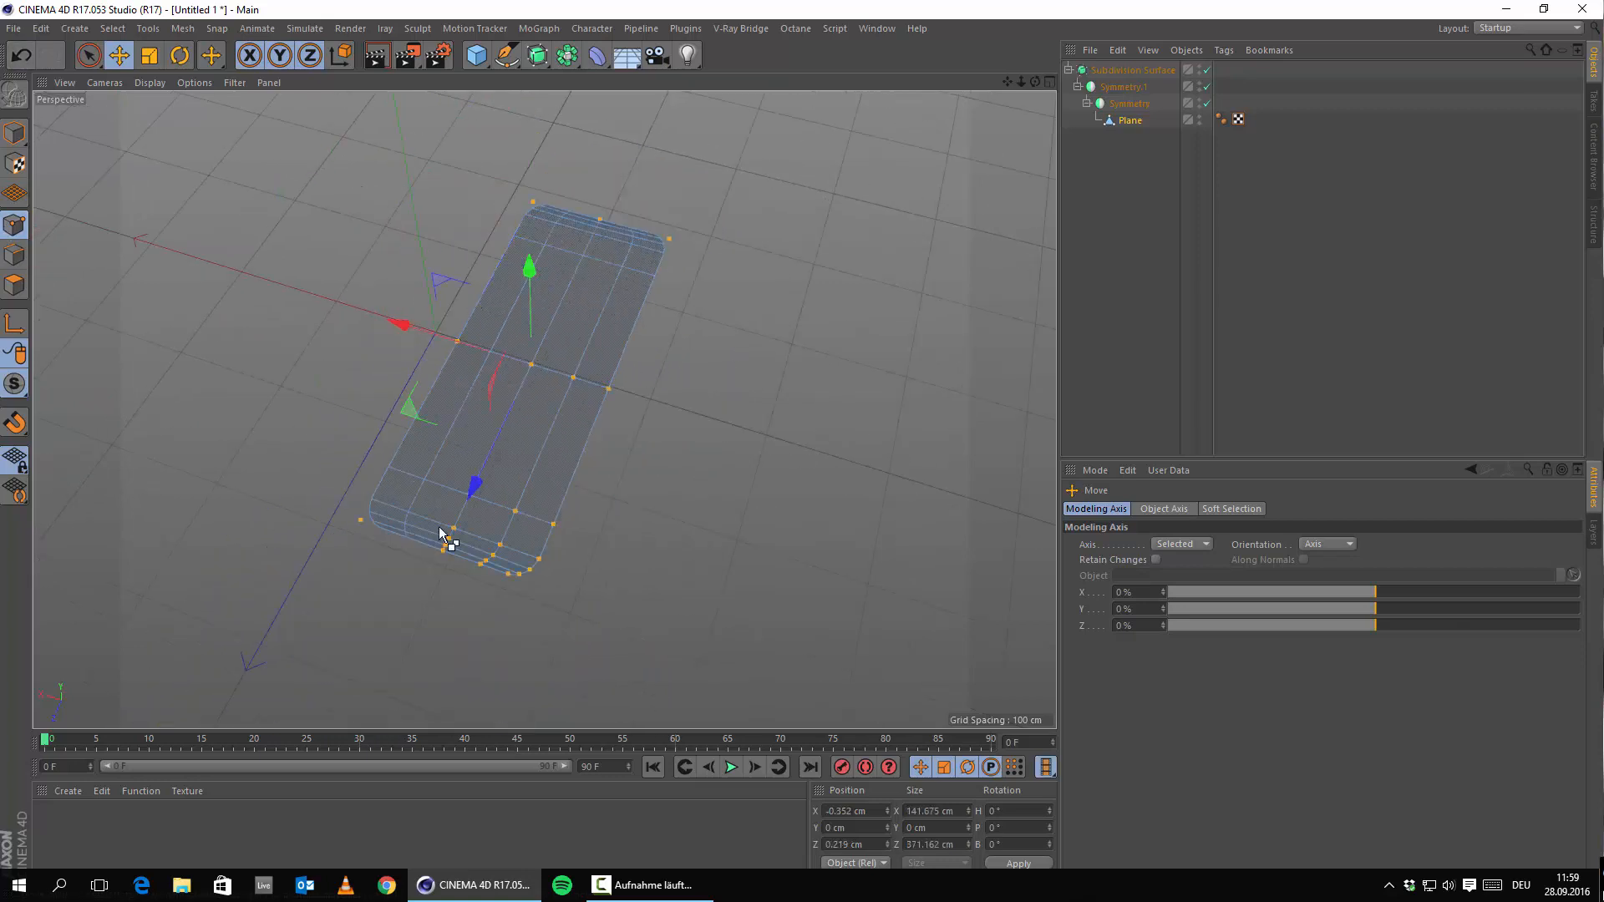
right_click(334, 264)
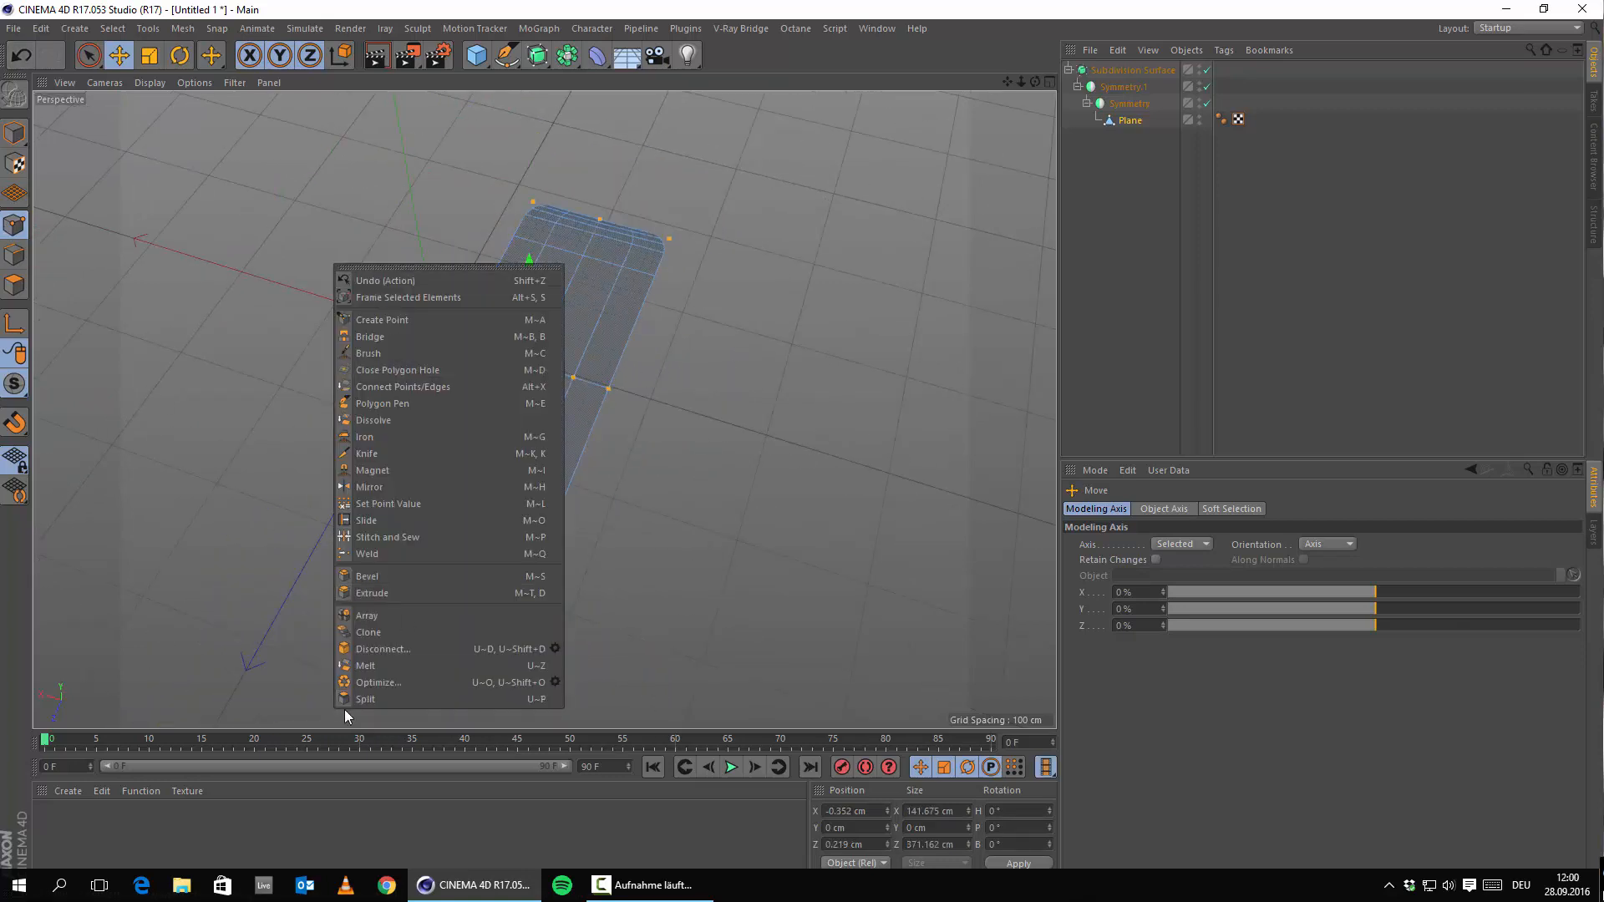
click(409, 686)
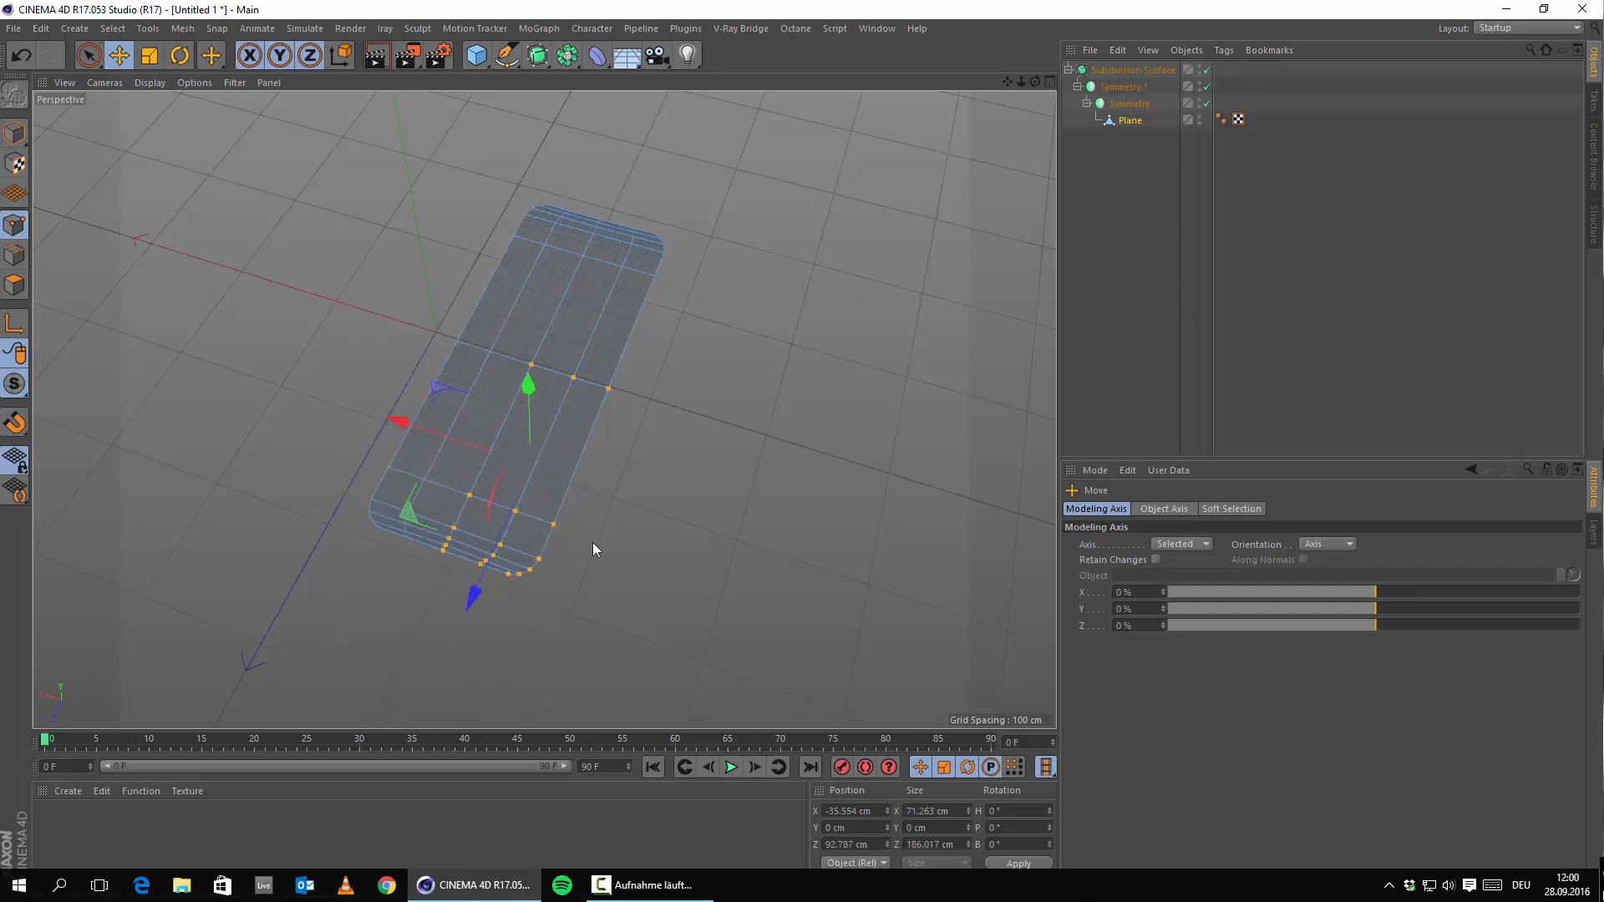
alt+drag(593, 549, 835, 558)
click(829, 556)
Step: Examine the cleaned front mesh from several angles in the perspective view for remaining loose points
scroll(639, 488, up, 5)
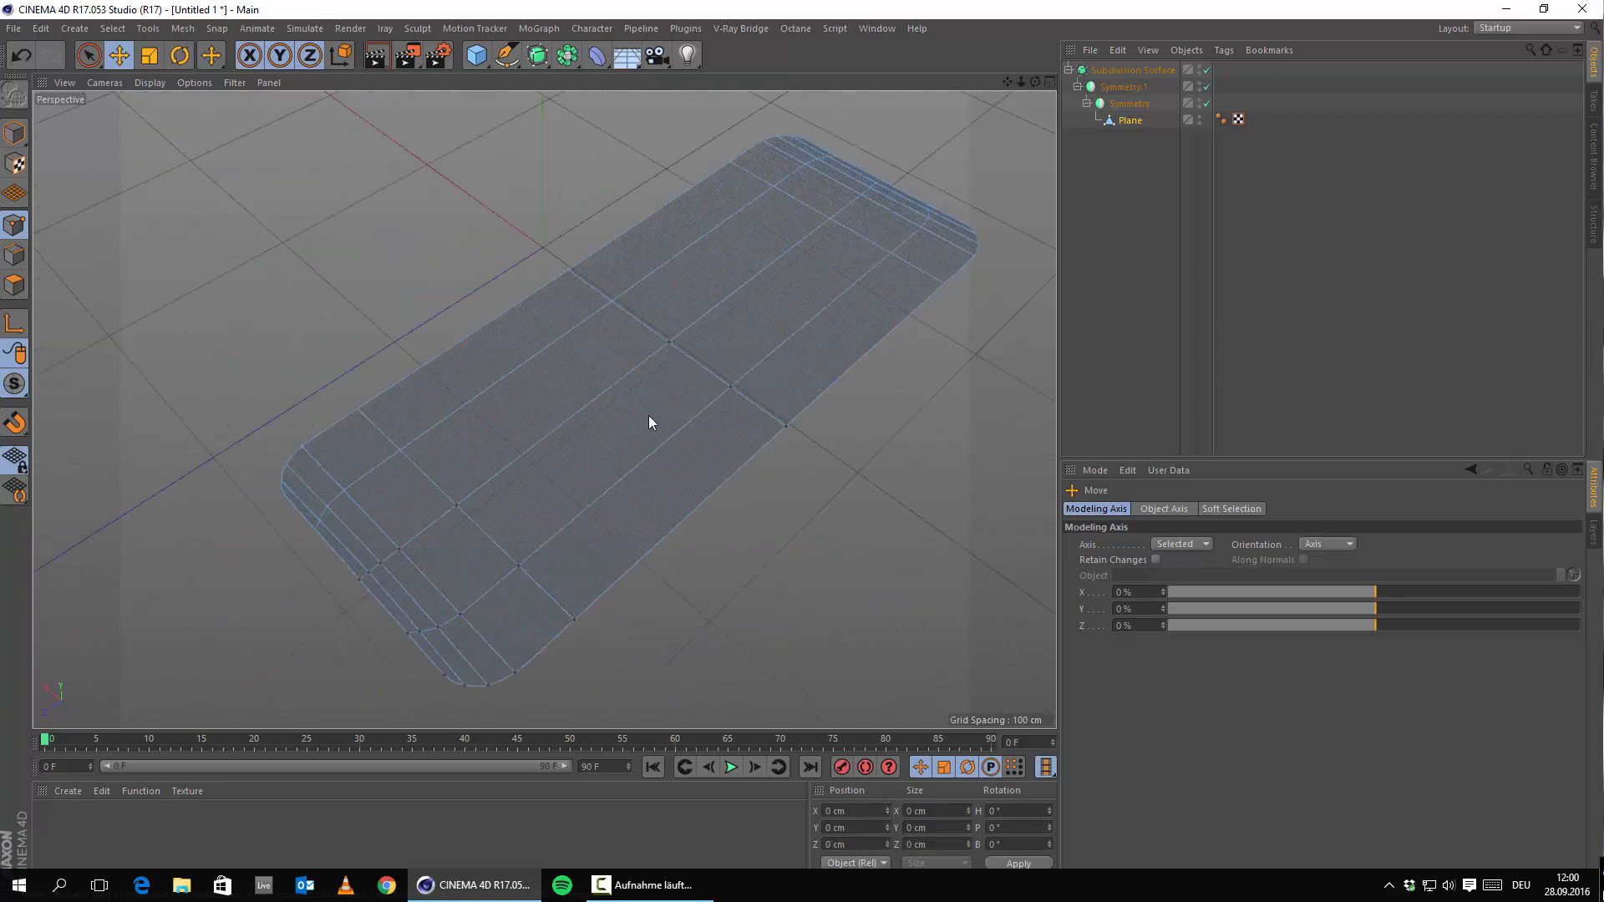
alt+drag(650, 422, 595, 421)
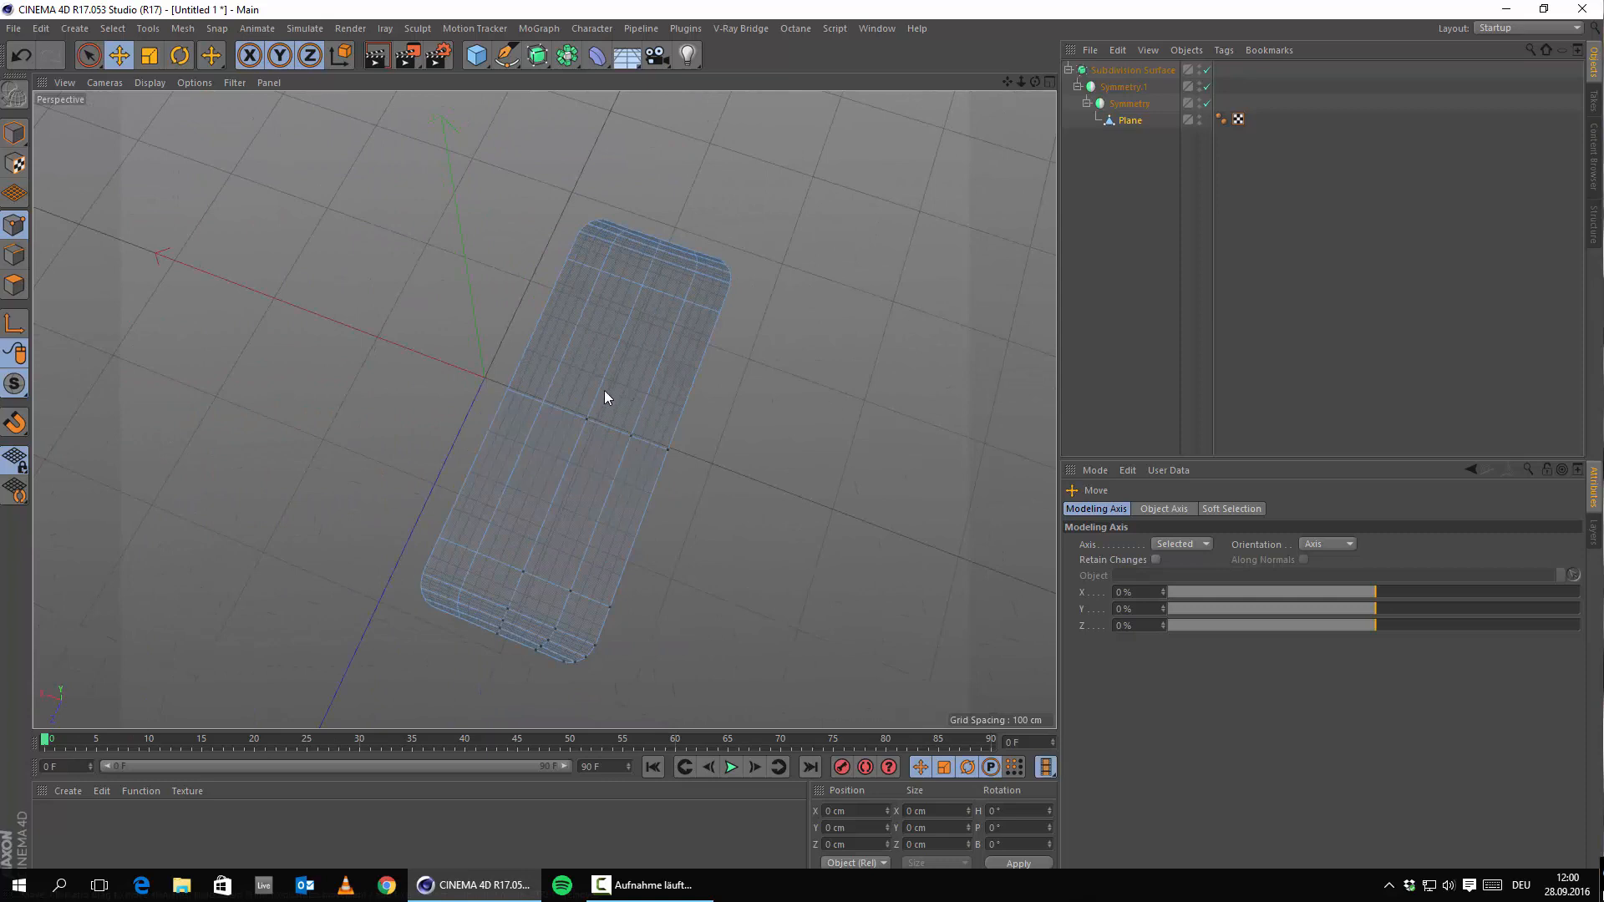
scroll(605, 396, up, 6)
scroll(596, 533, down, 5)
alt+drag(454, 576, 550, 580)
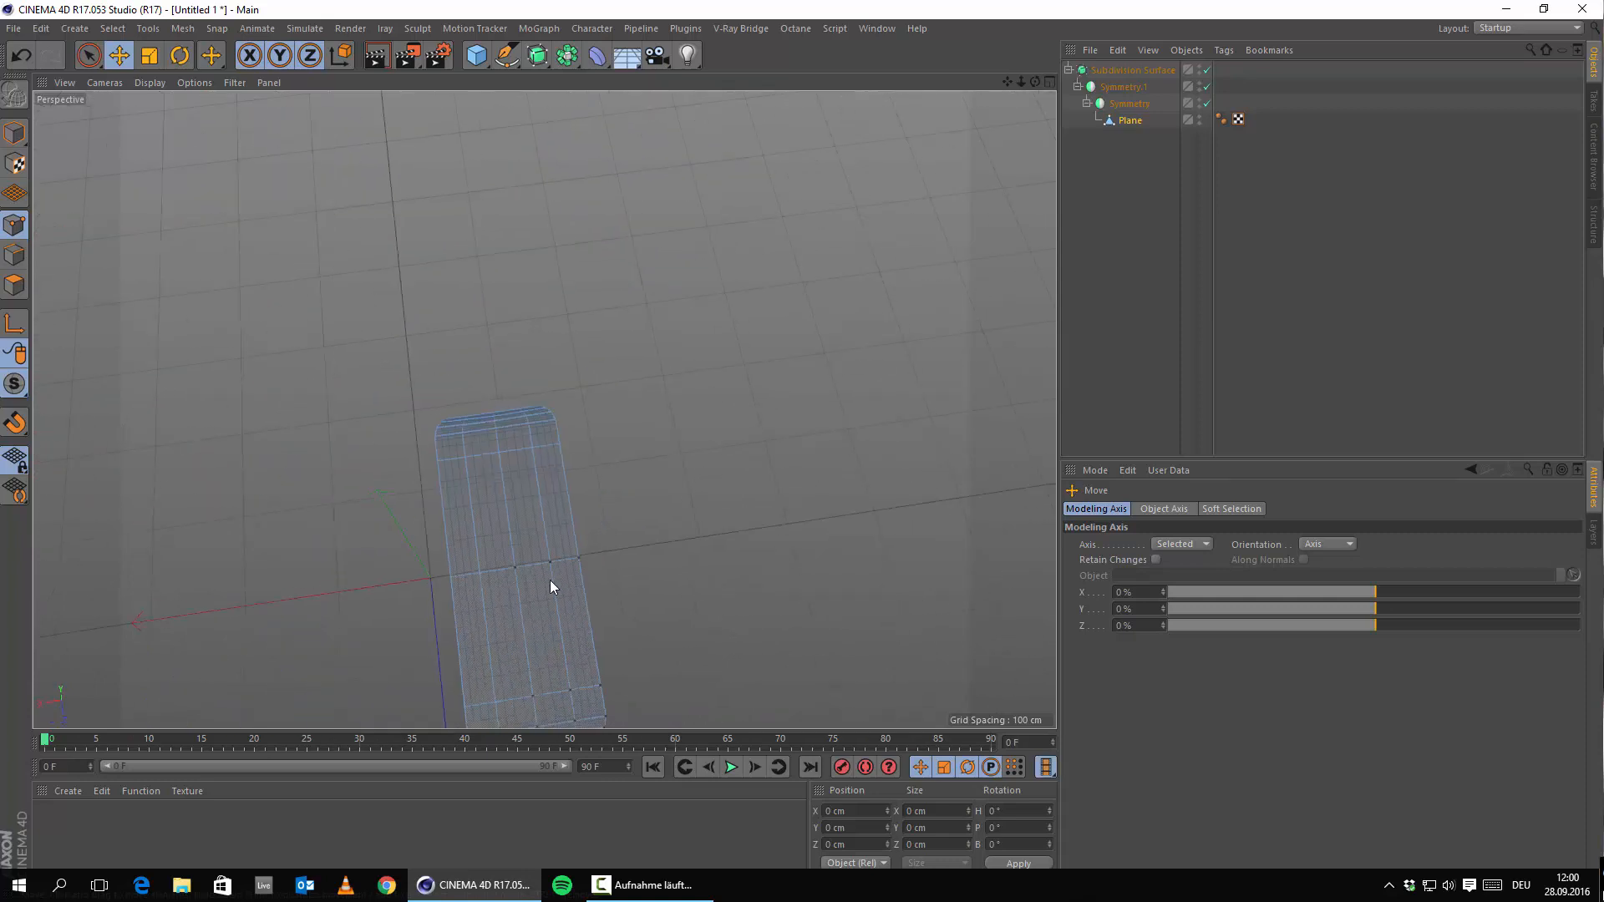
alt+middle_drag(550, 580, 625, 385)
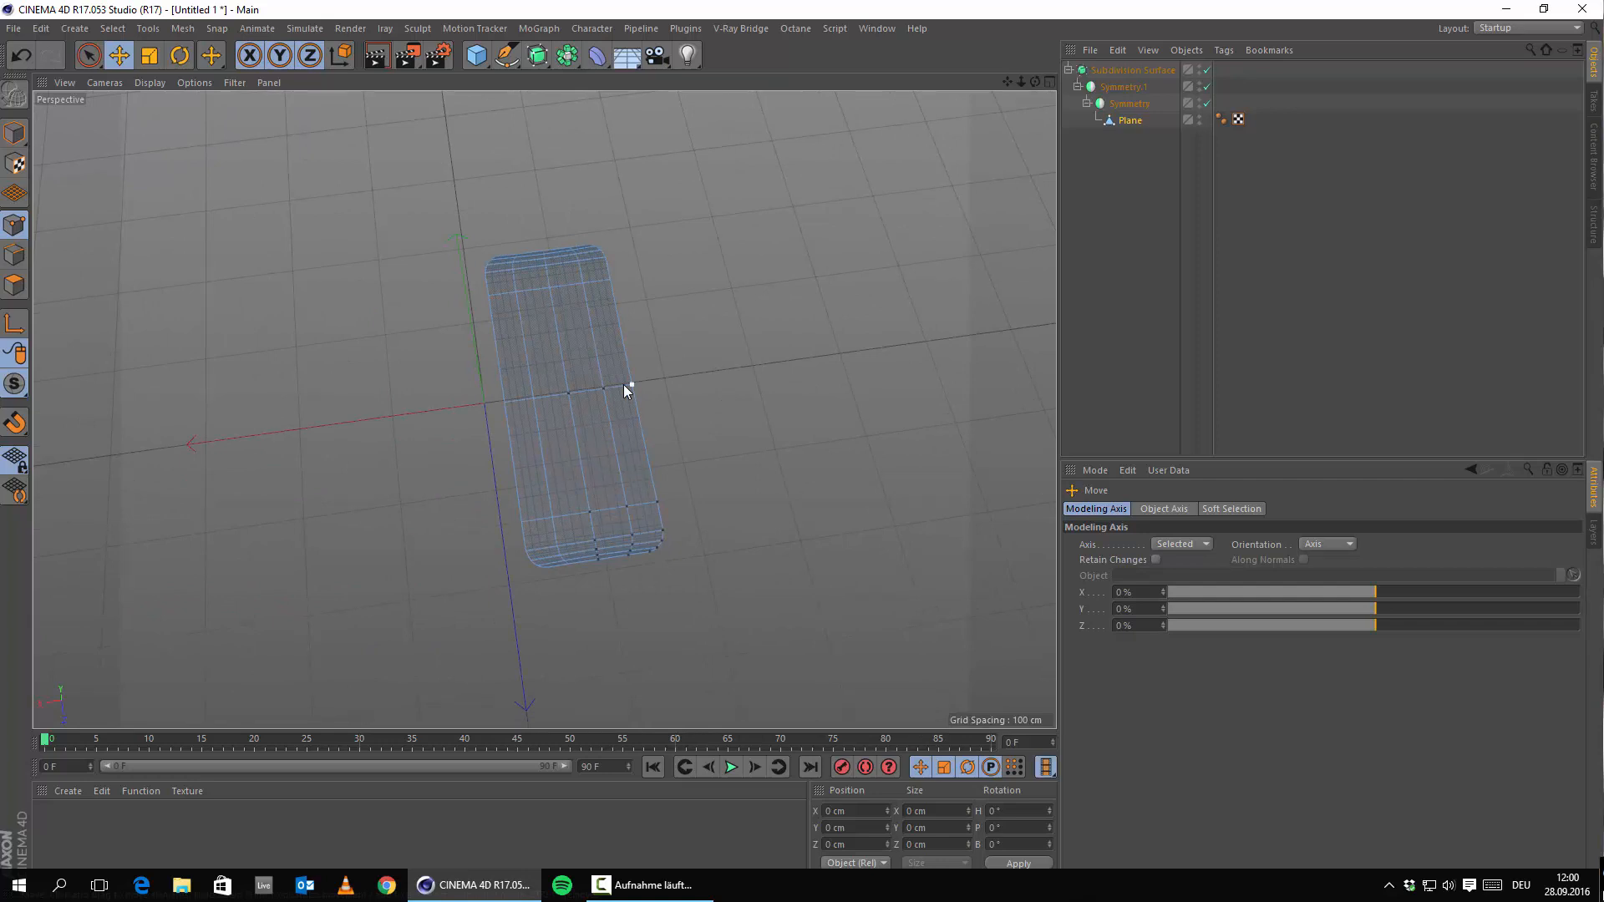
mouse_move(624, 385)
alt+mouse_down()
mouse_move(555, 364)
mouse_move(523, 388)
mouse_move(620, 377)
alt+mouse_up()
alt+middle_drag(620, 378, 545, 409)
alt+right_drag(545, 409, 1170, 418)
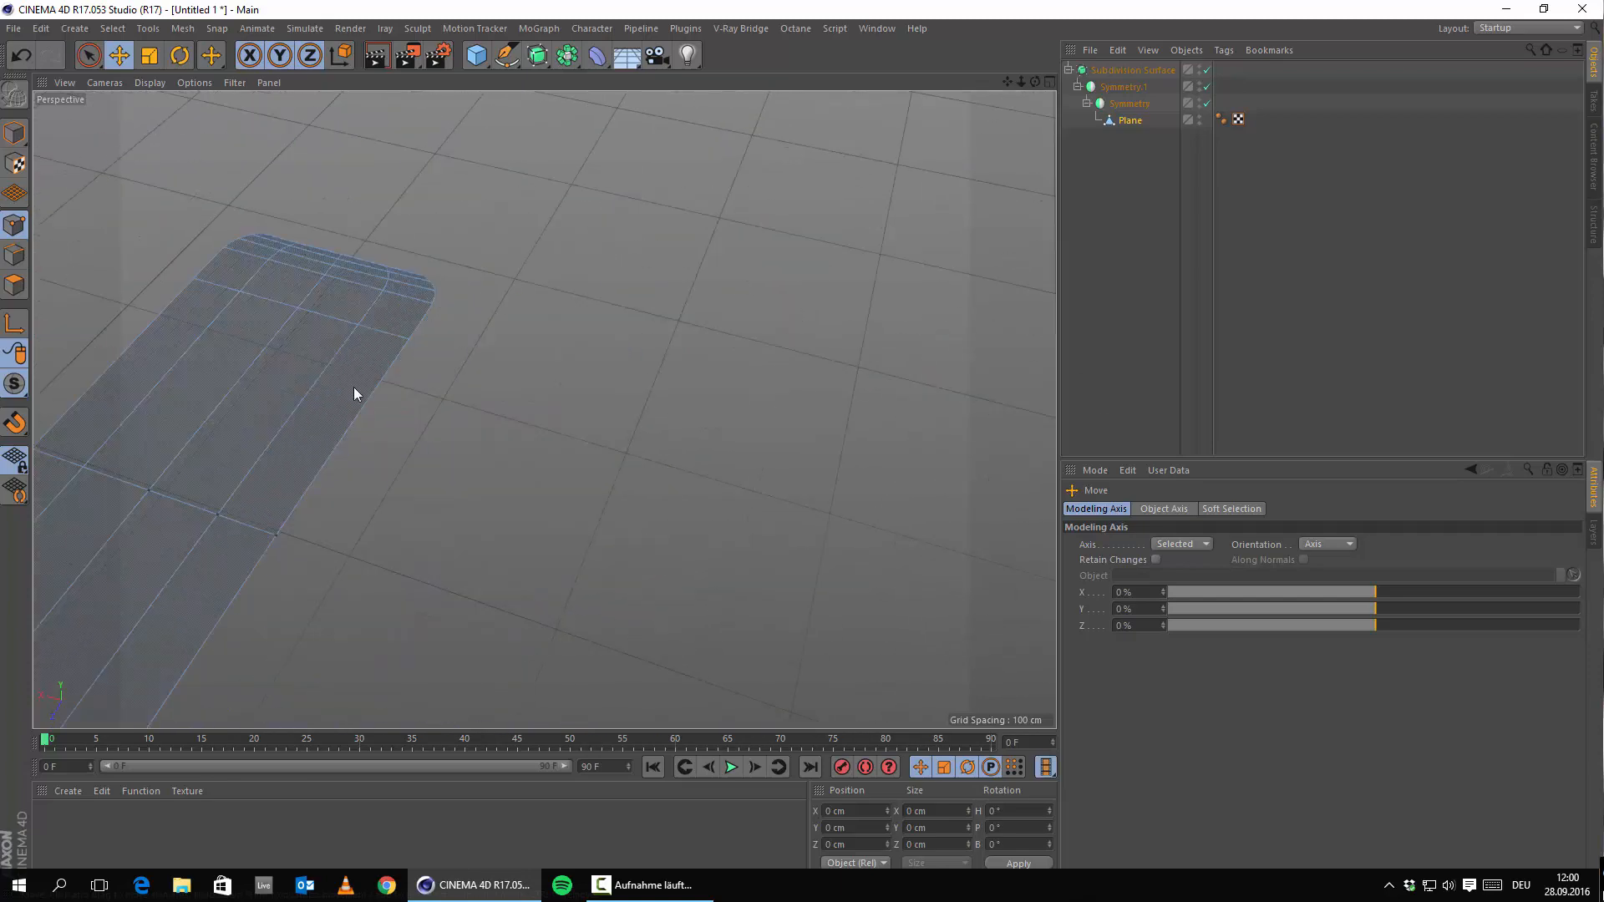
alt+middle_drag(354, 388, 693, 348)
scroll(699, 362, down, 3)
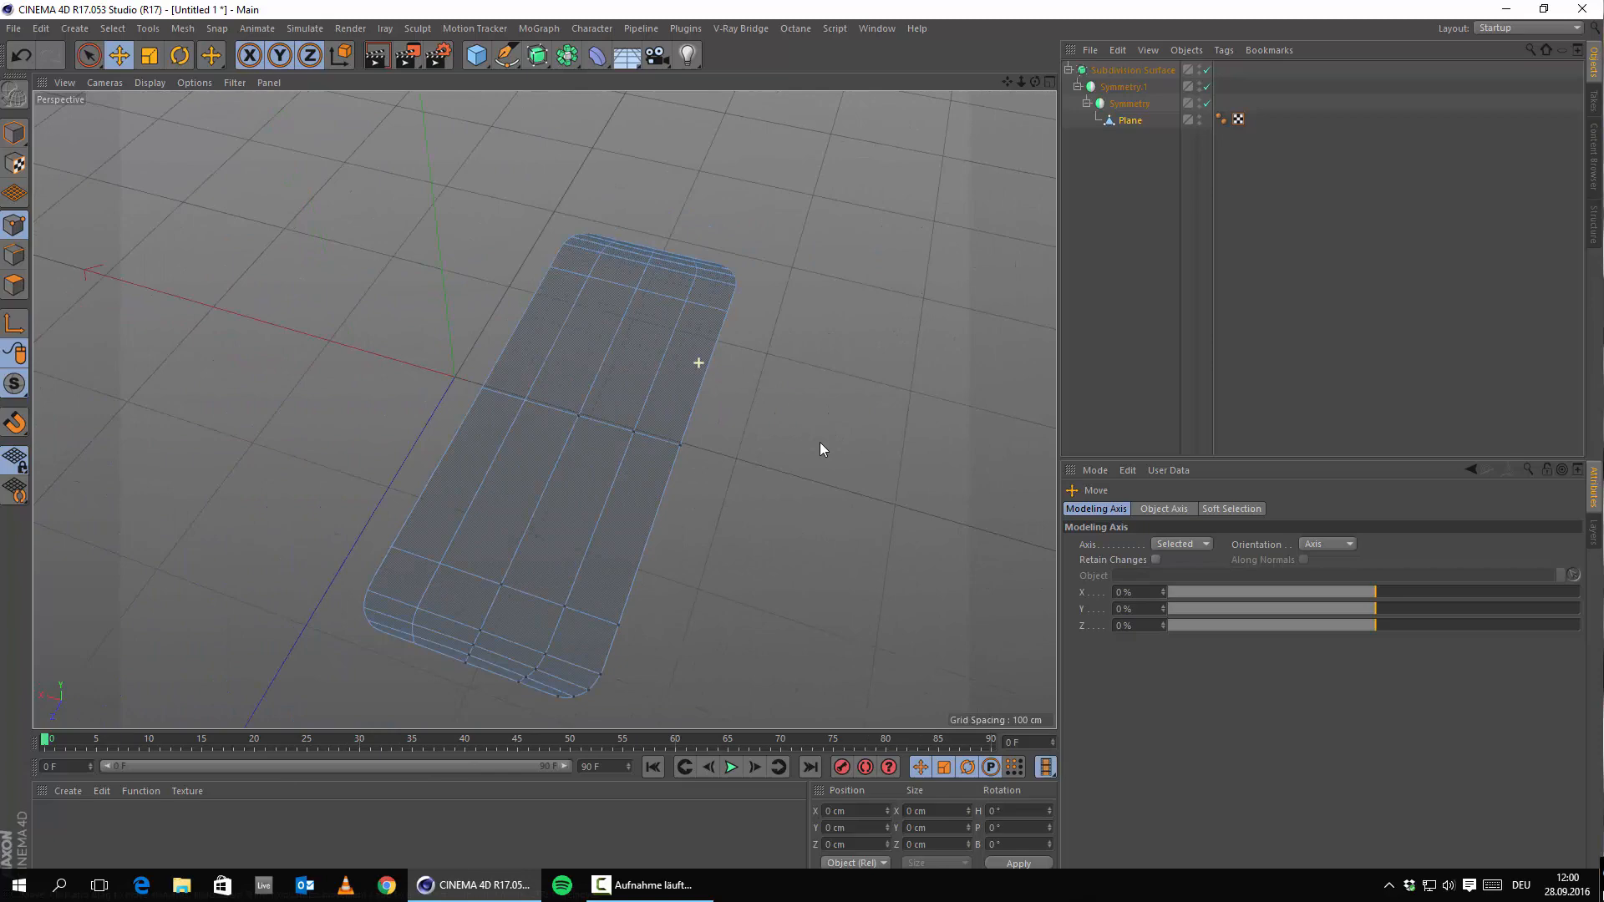
Step: Compare the front shape in the top view with the blueprint's outline and its bottom and side drawings
middle_click(650, 369)
middle_click(762, 303)
scroll(843, 243, down, 4)
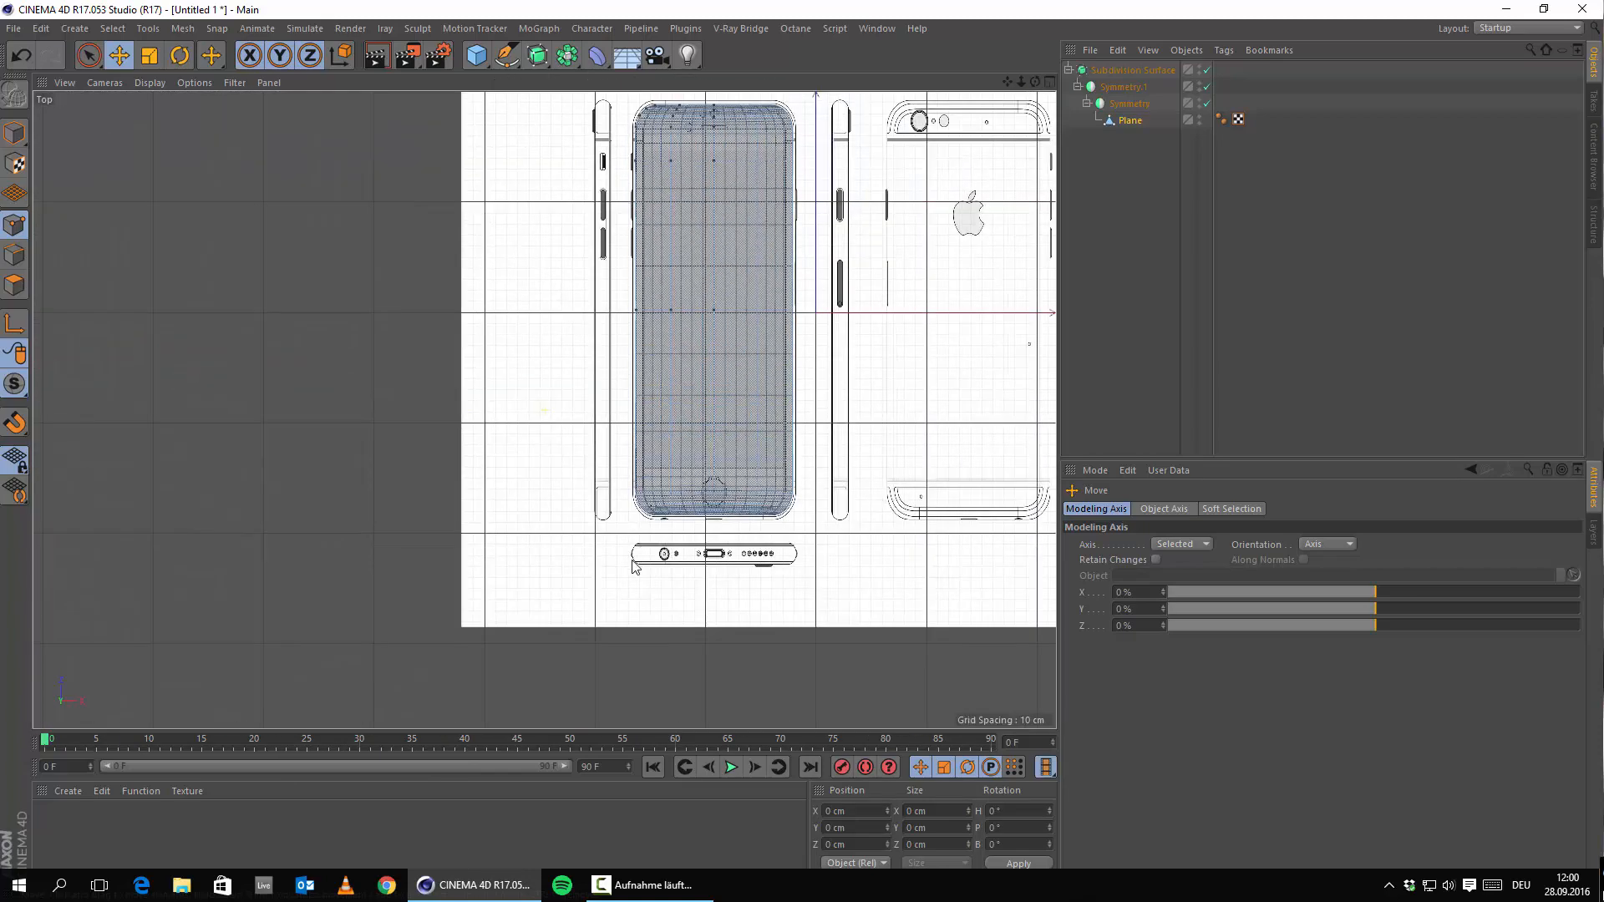
scroll(619, 549, up, 1)
scroll(619, 549, up, 4)
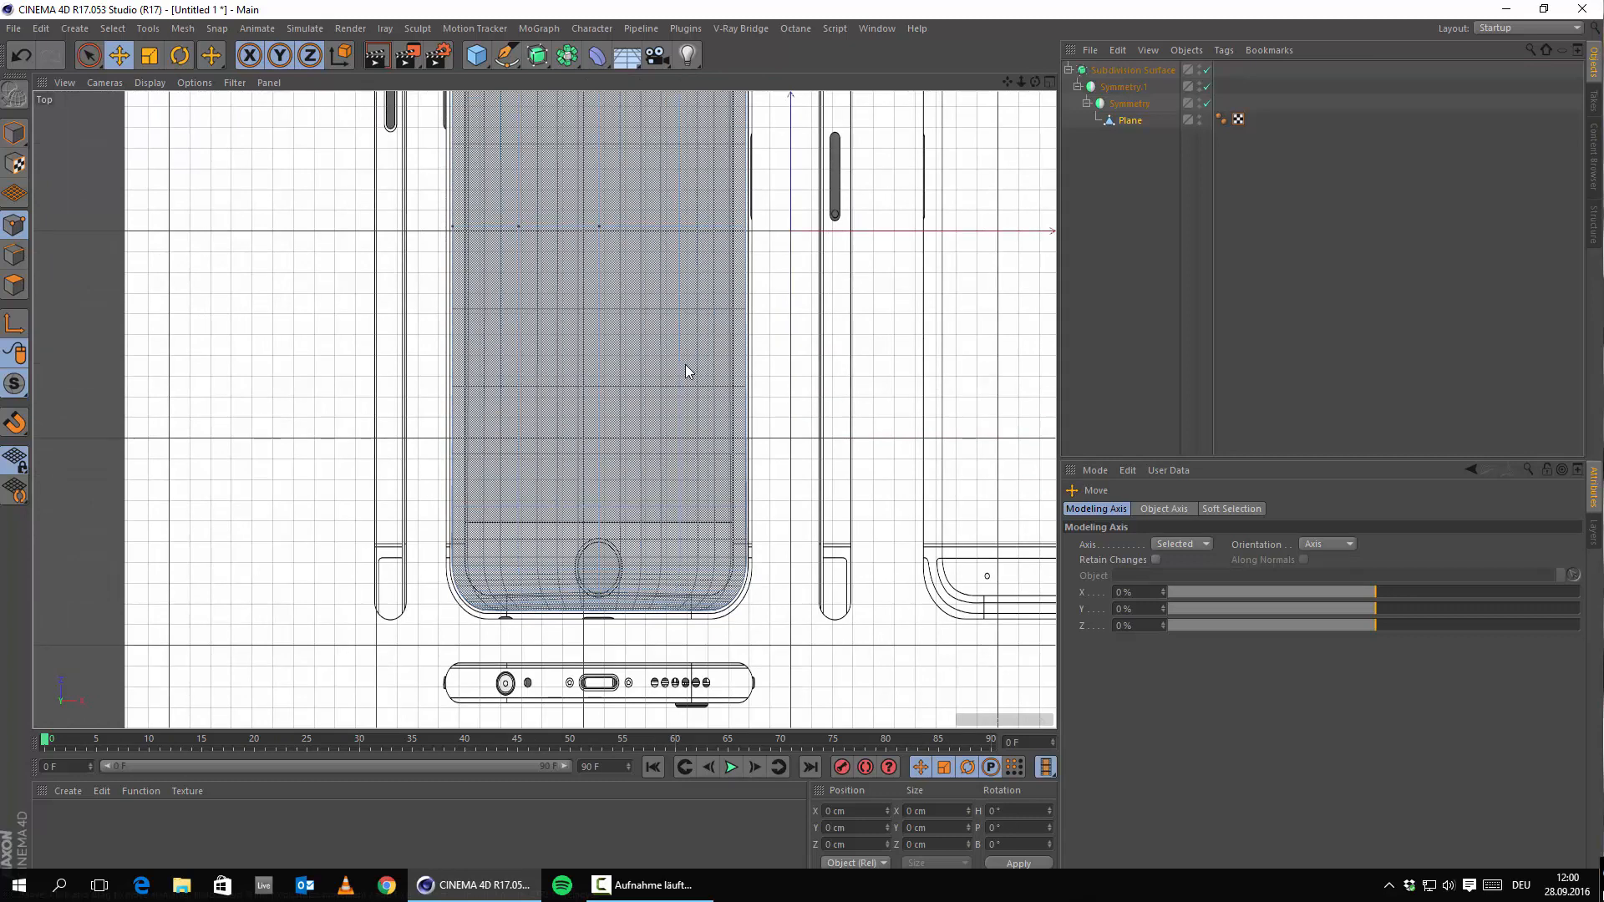
scroll(695, 364, down, 1)
scroll(699, 489, down, 4)
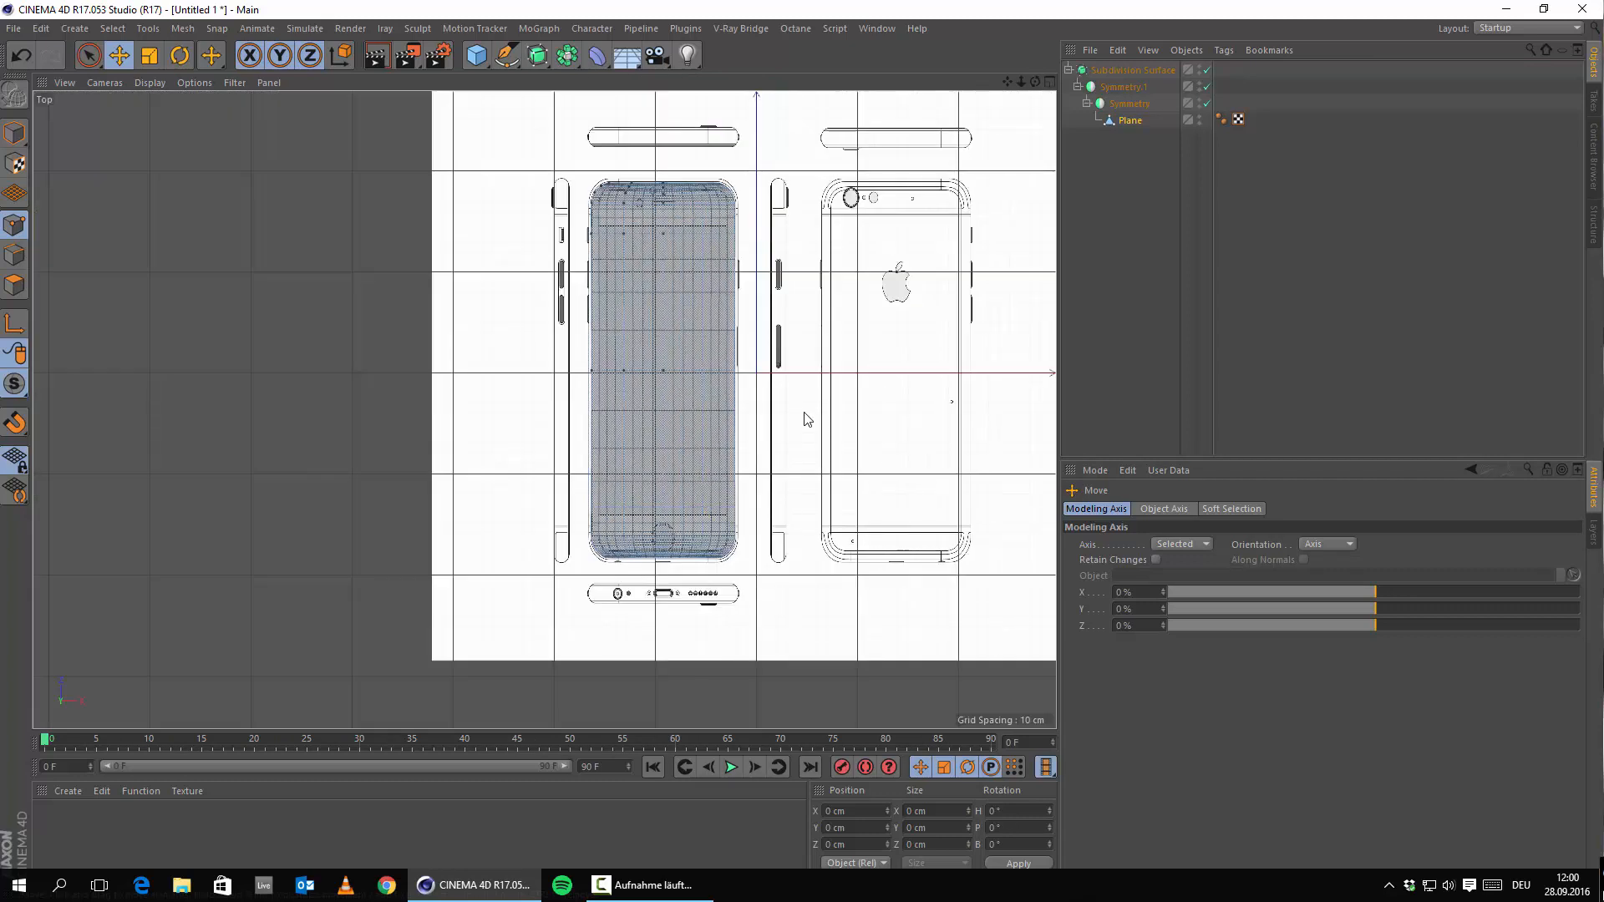
scroll(629, 497, up, 4)
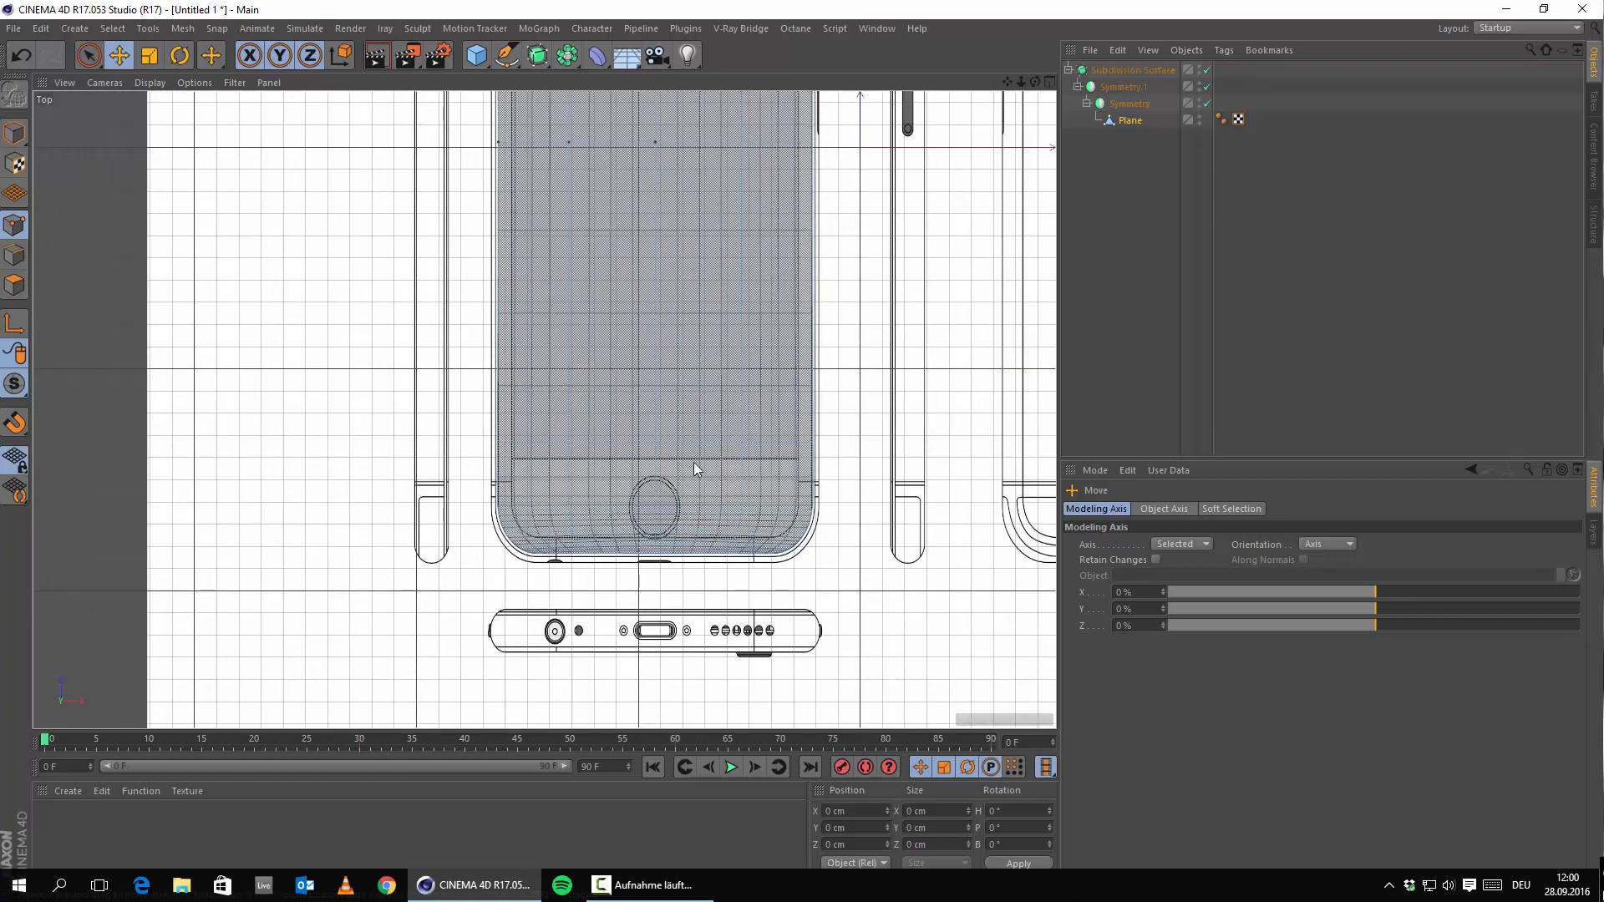
alt+middle_drag(666, 480, 669, 418)
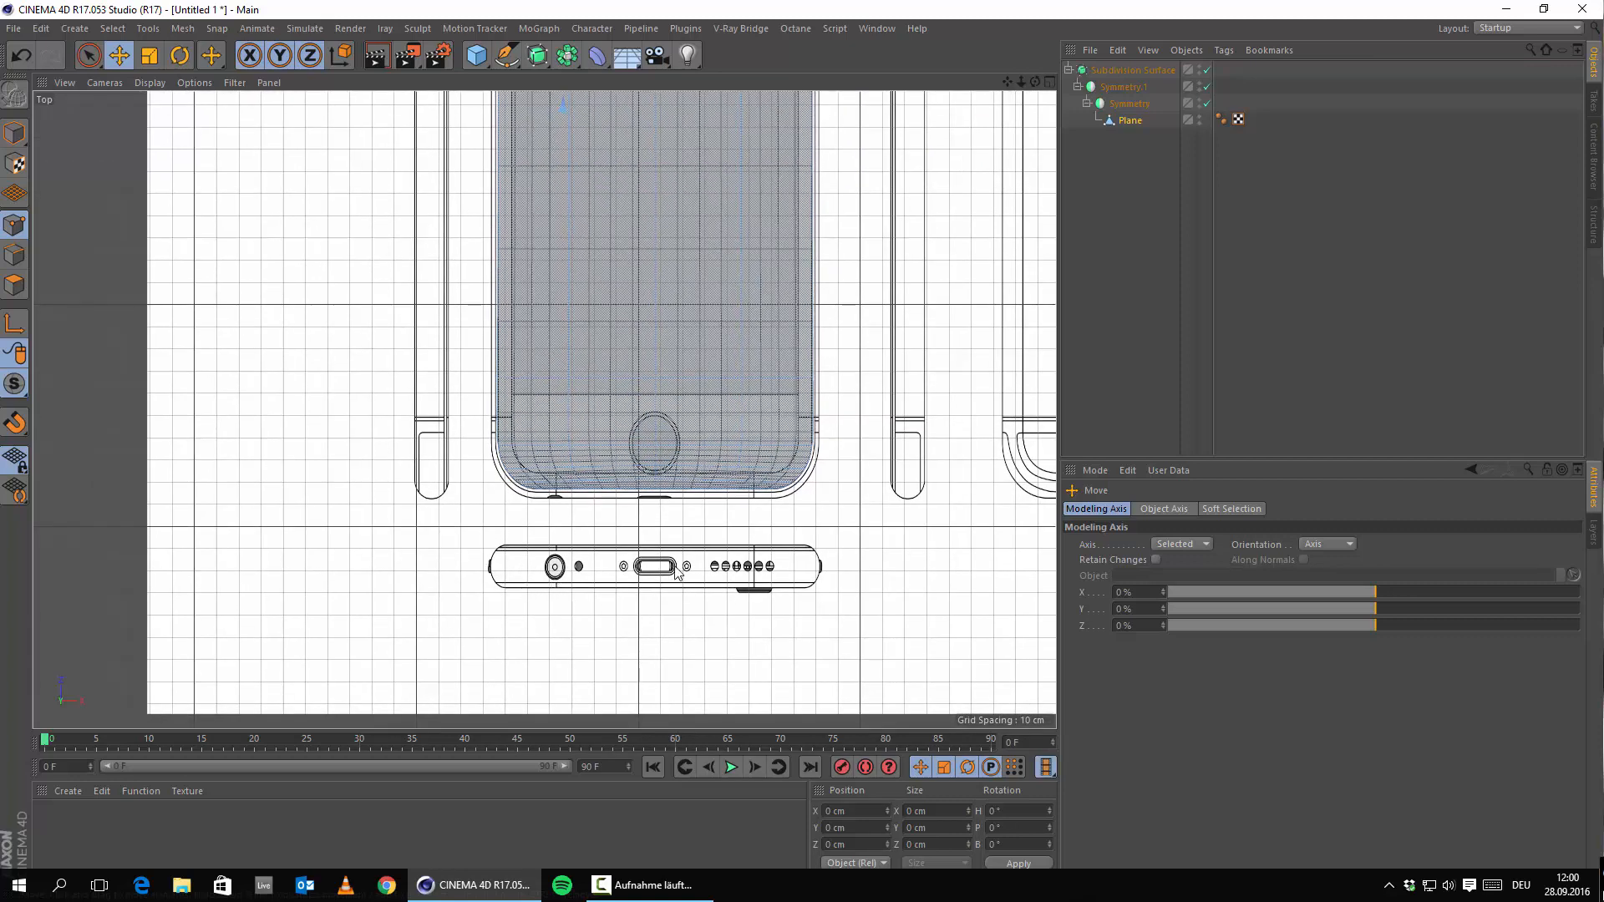
scroll(727, 577, up, 4)
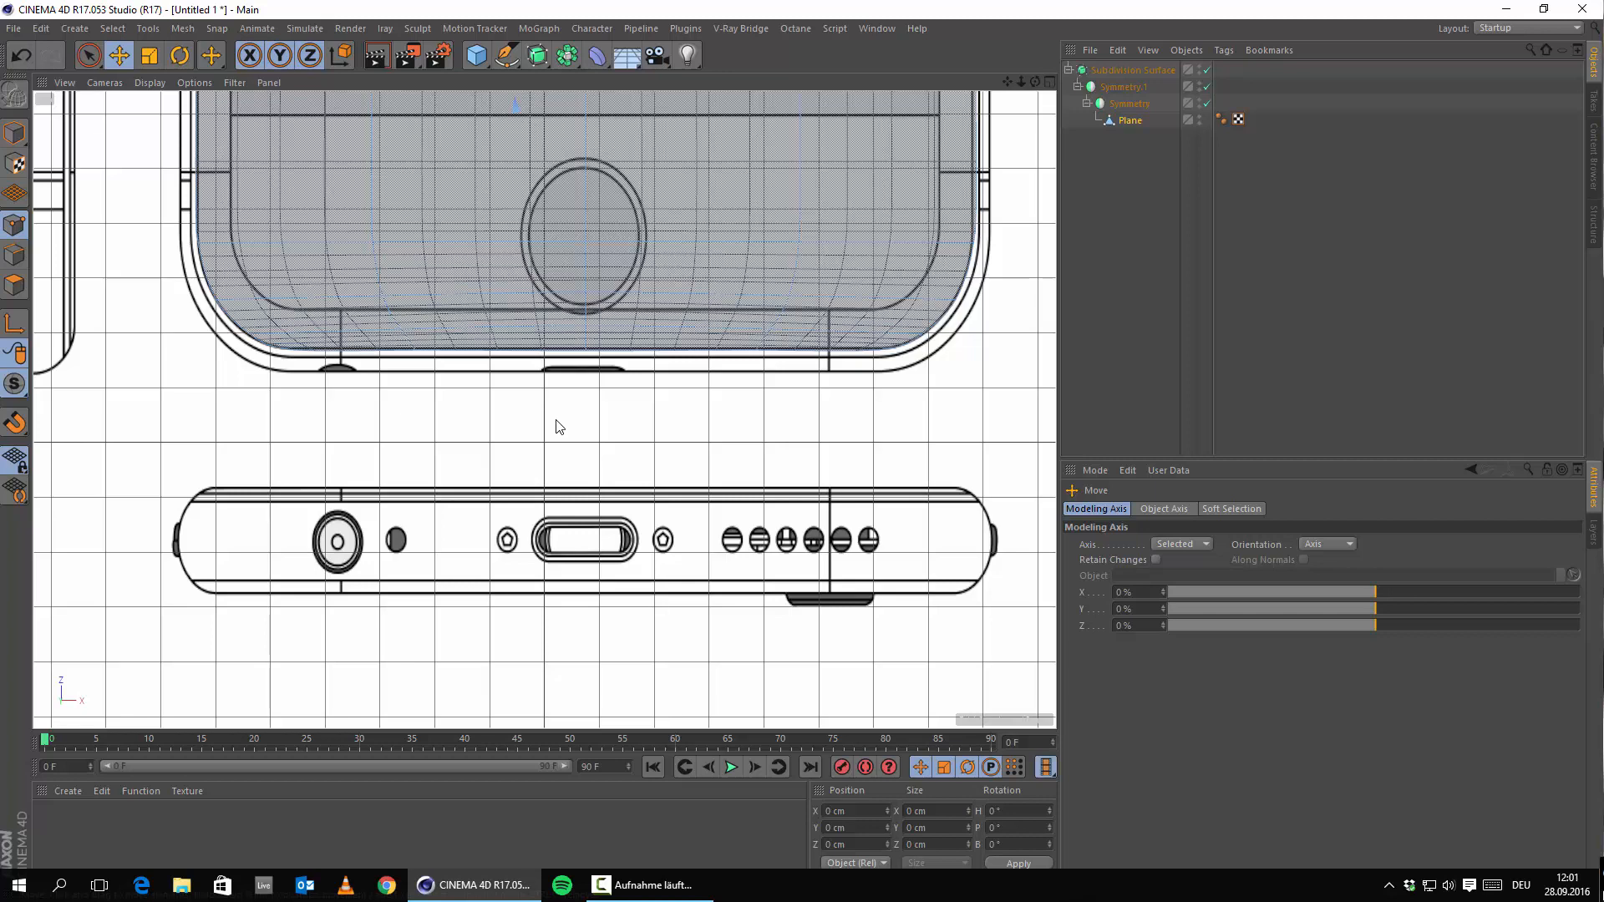
alt+middle_drag(507, 307, 487, 443)
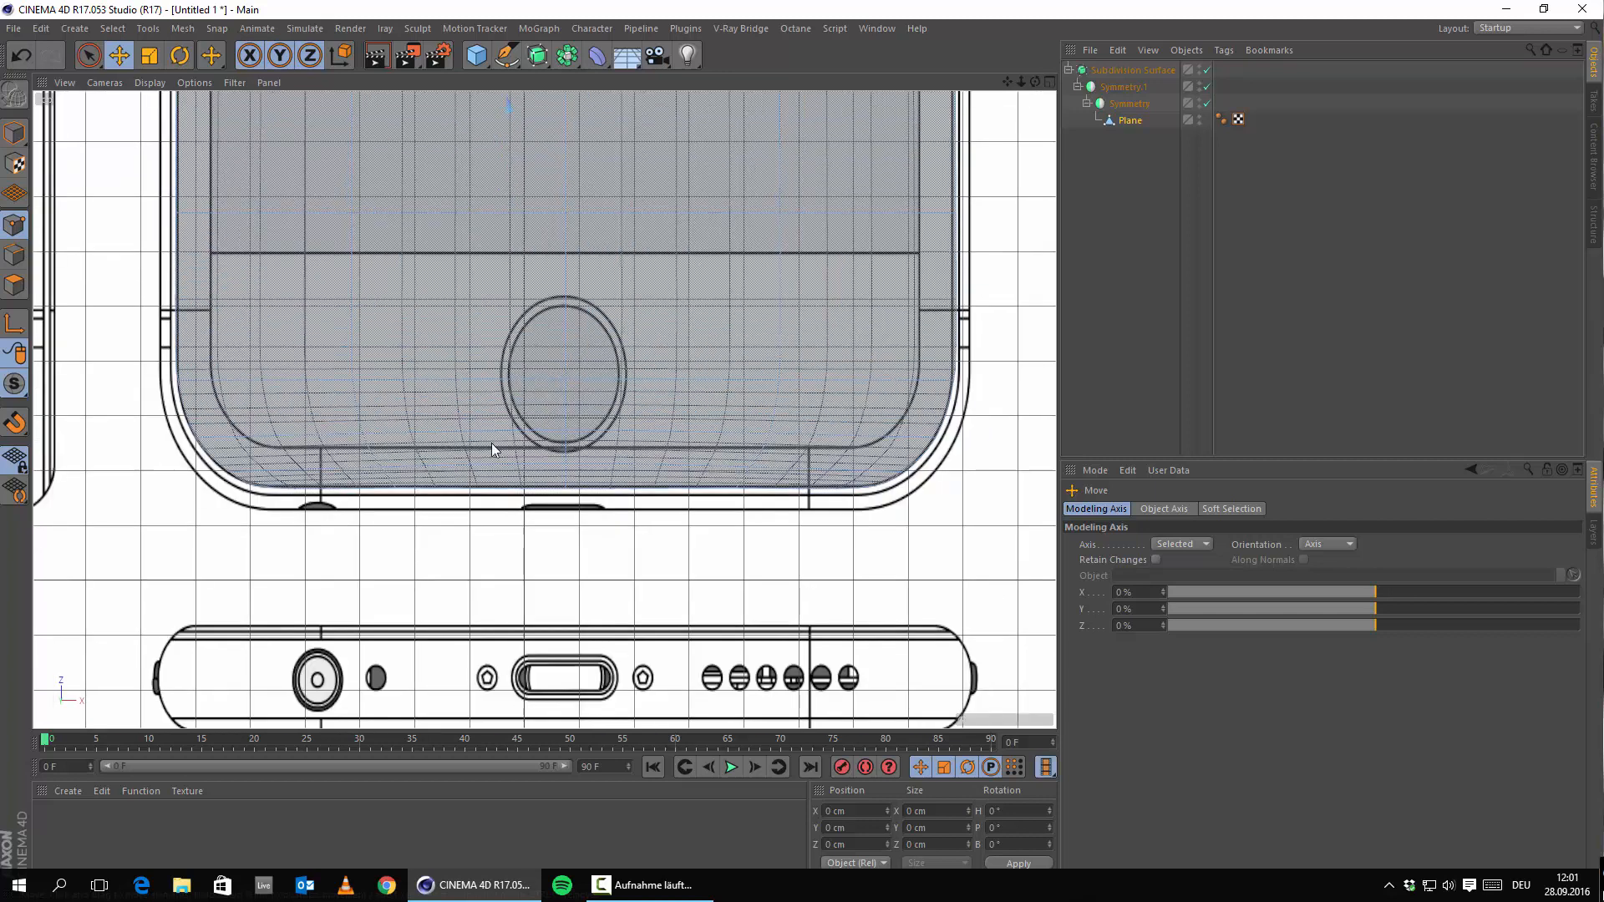
scroll(487, 441, down, 3)
alt+middle_drag(715, 400, 733, 789)
scroll(725, 272, down, 3)
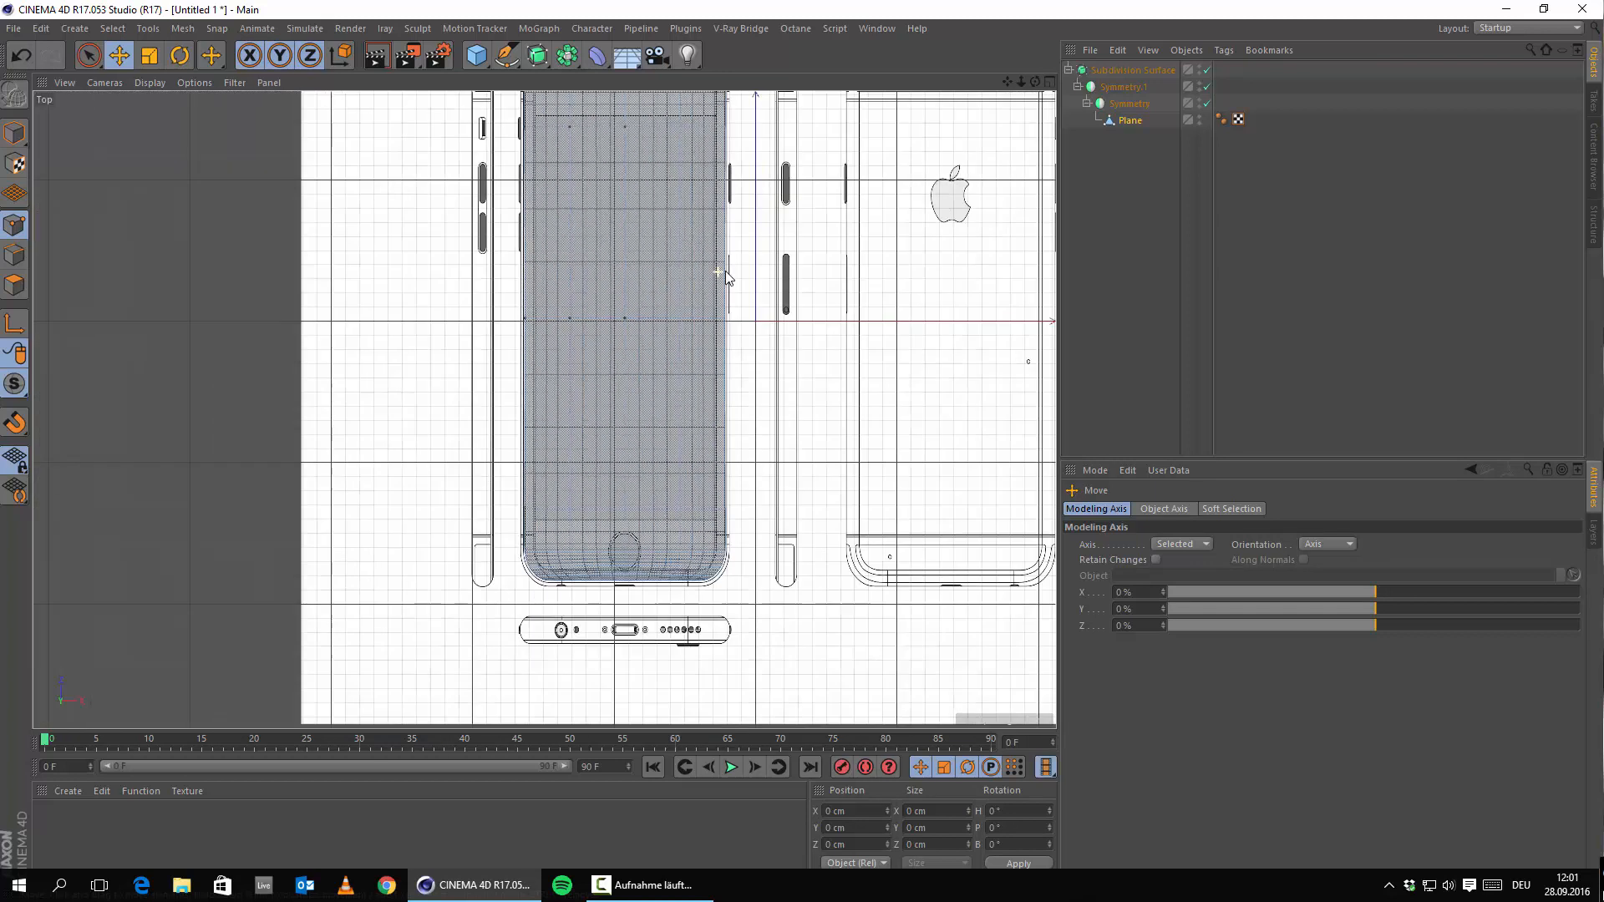
alt+middle_drag(763, 296, 772, 396)
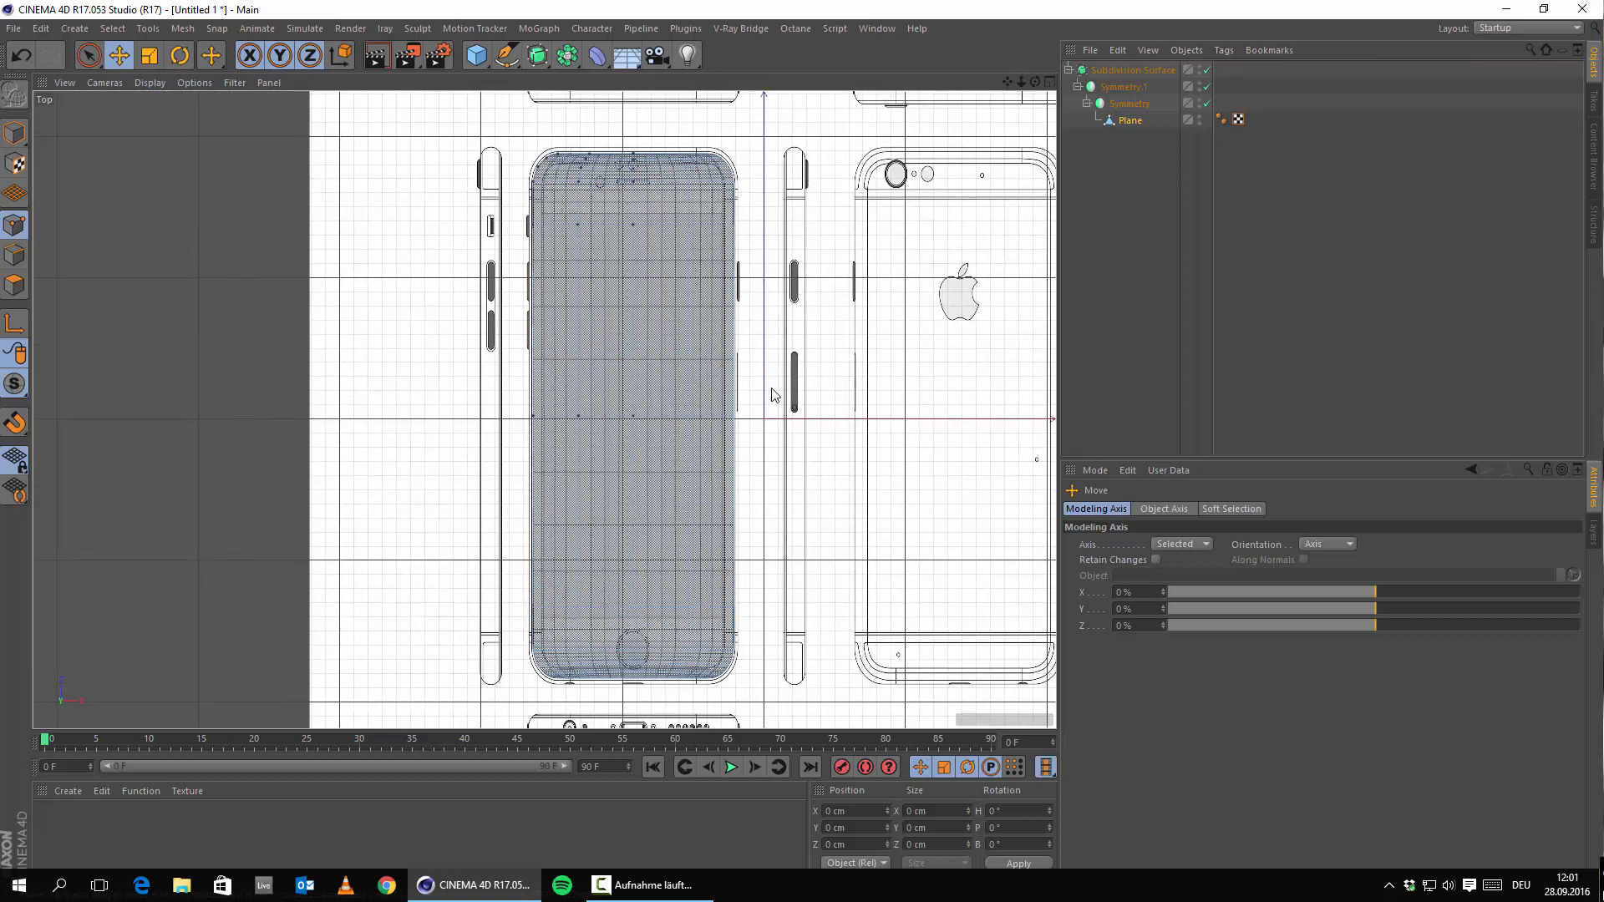